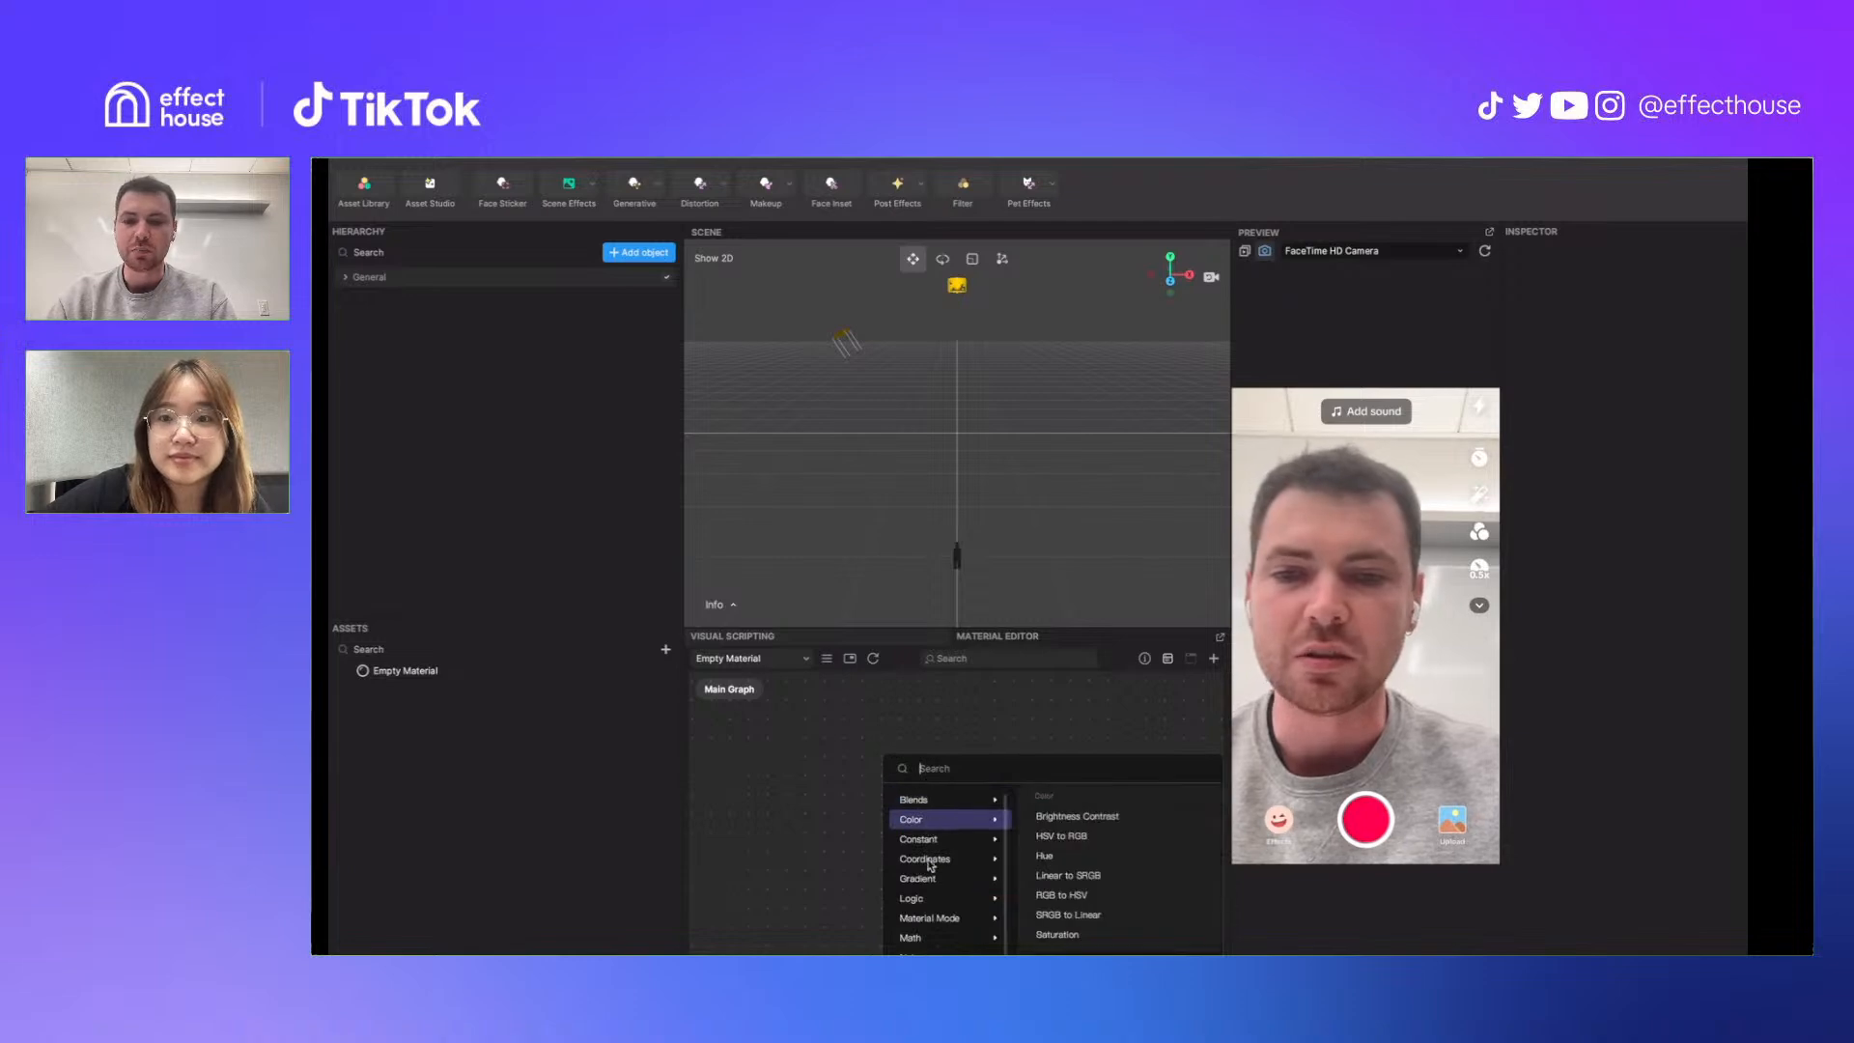
Dismiss the node list and move the Shader node up within the material graph
click(800, 829)
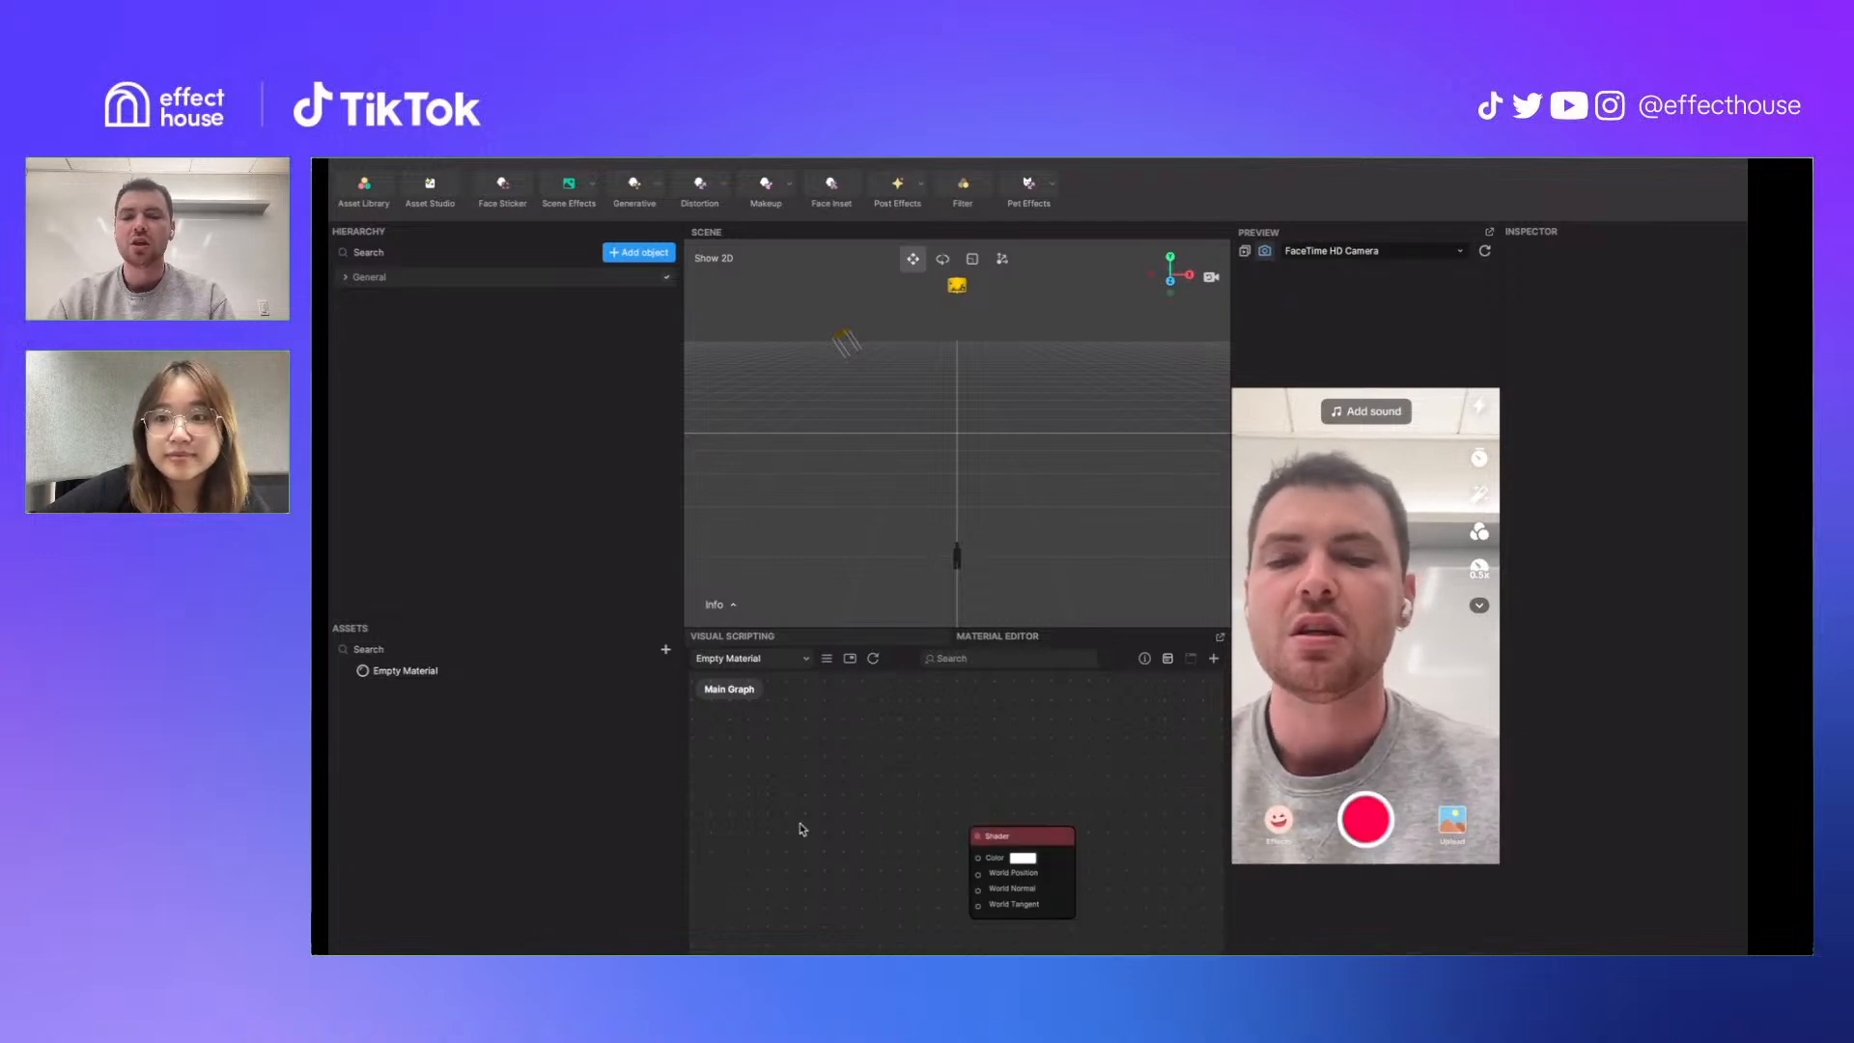
drag(1005, 831, 1041, 762)
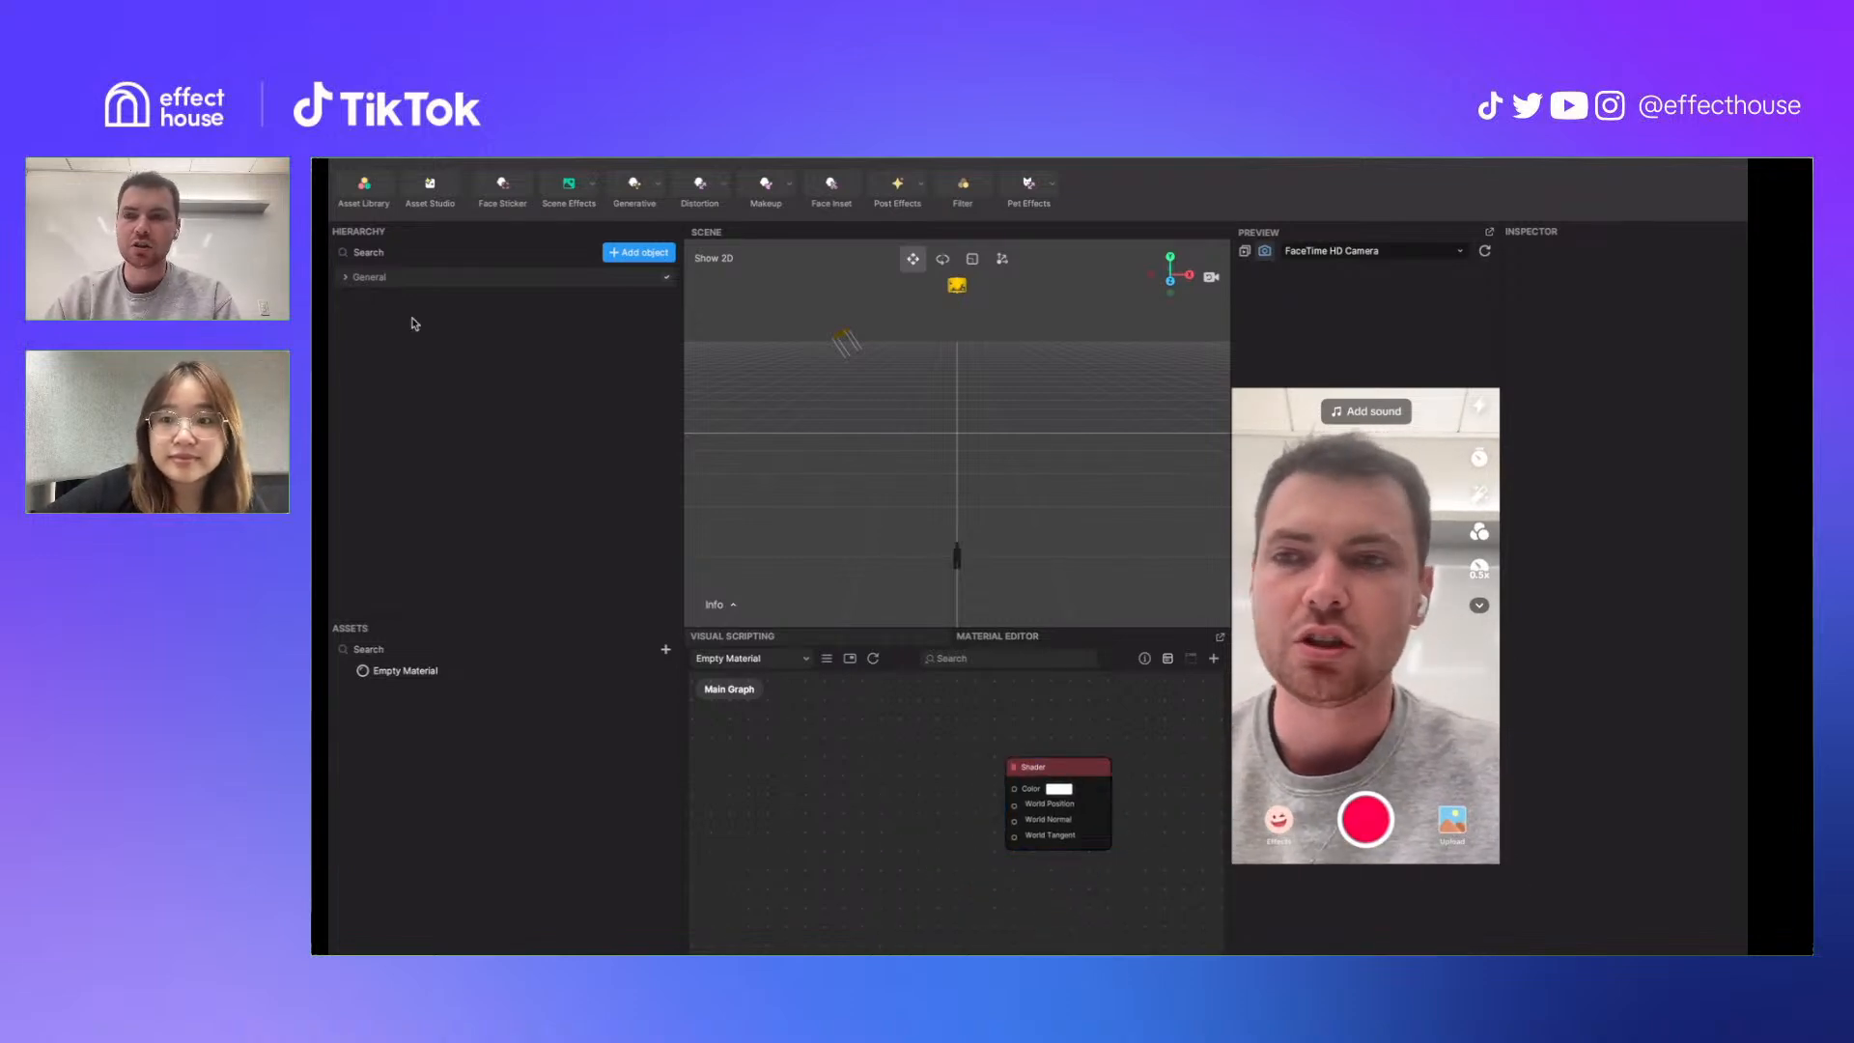
Add a 3D cube to the scene and rotate it to about 34° on X, 337° on Y and 12° on Z
click(346, 278)
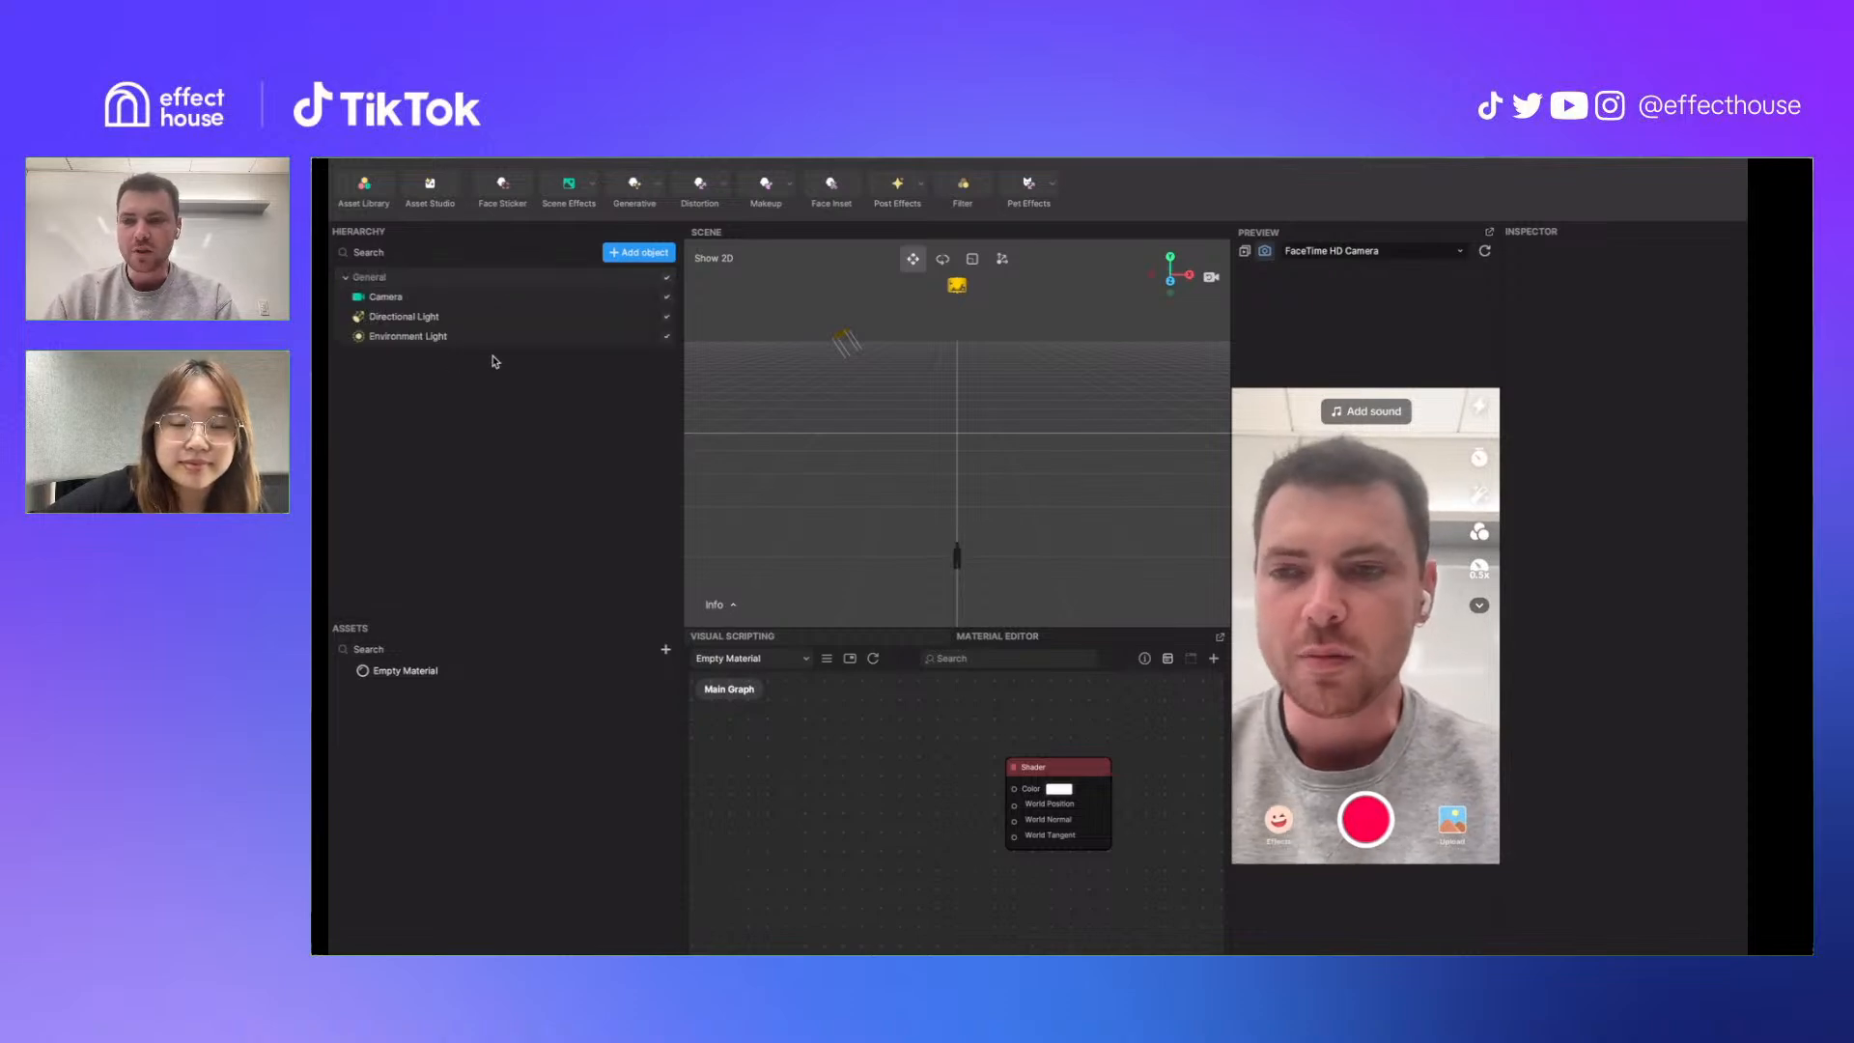
click(639, 252)
click(747, 441)
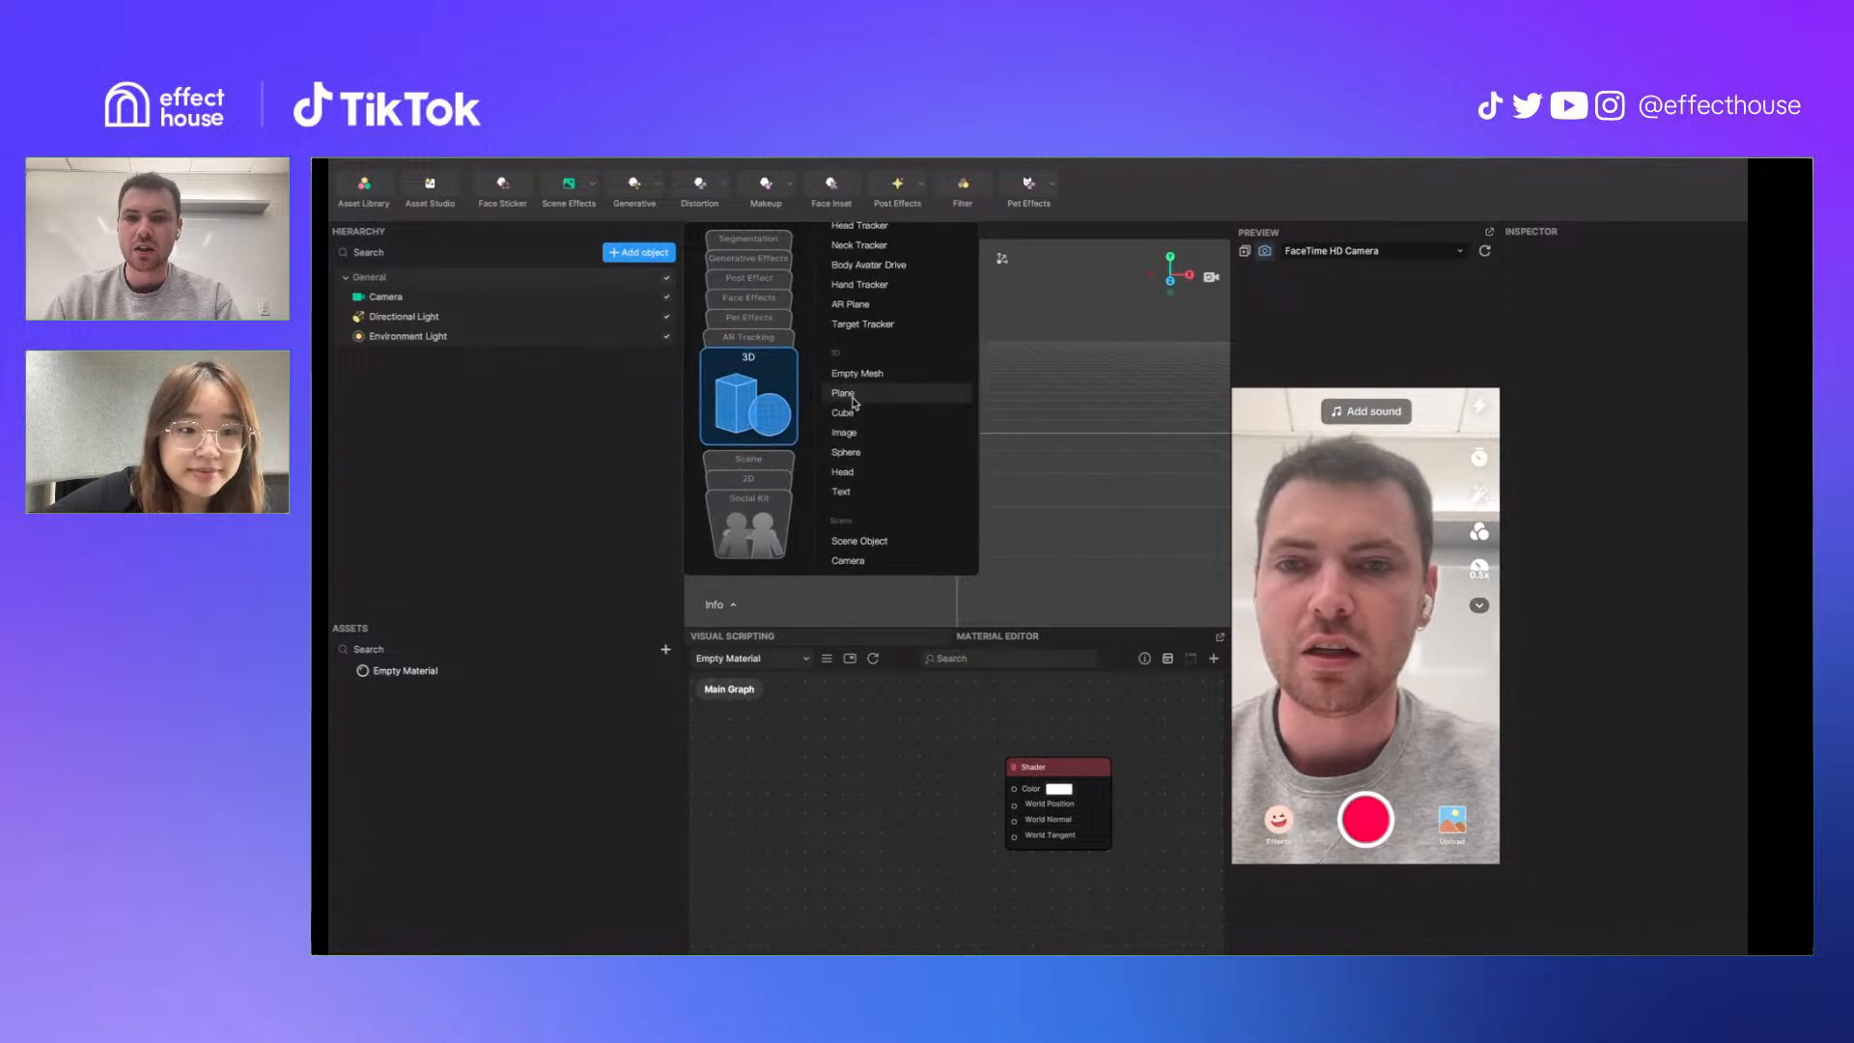
click(843, 413)
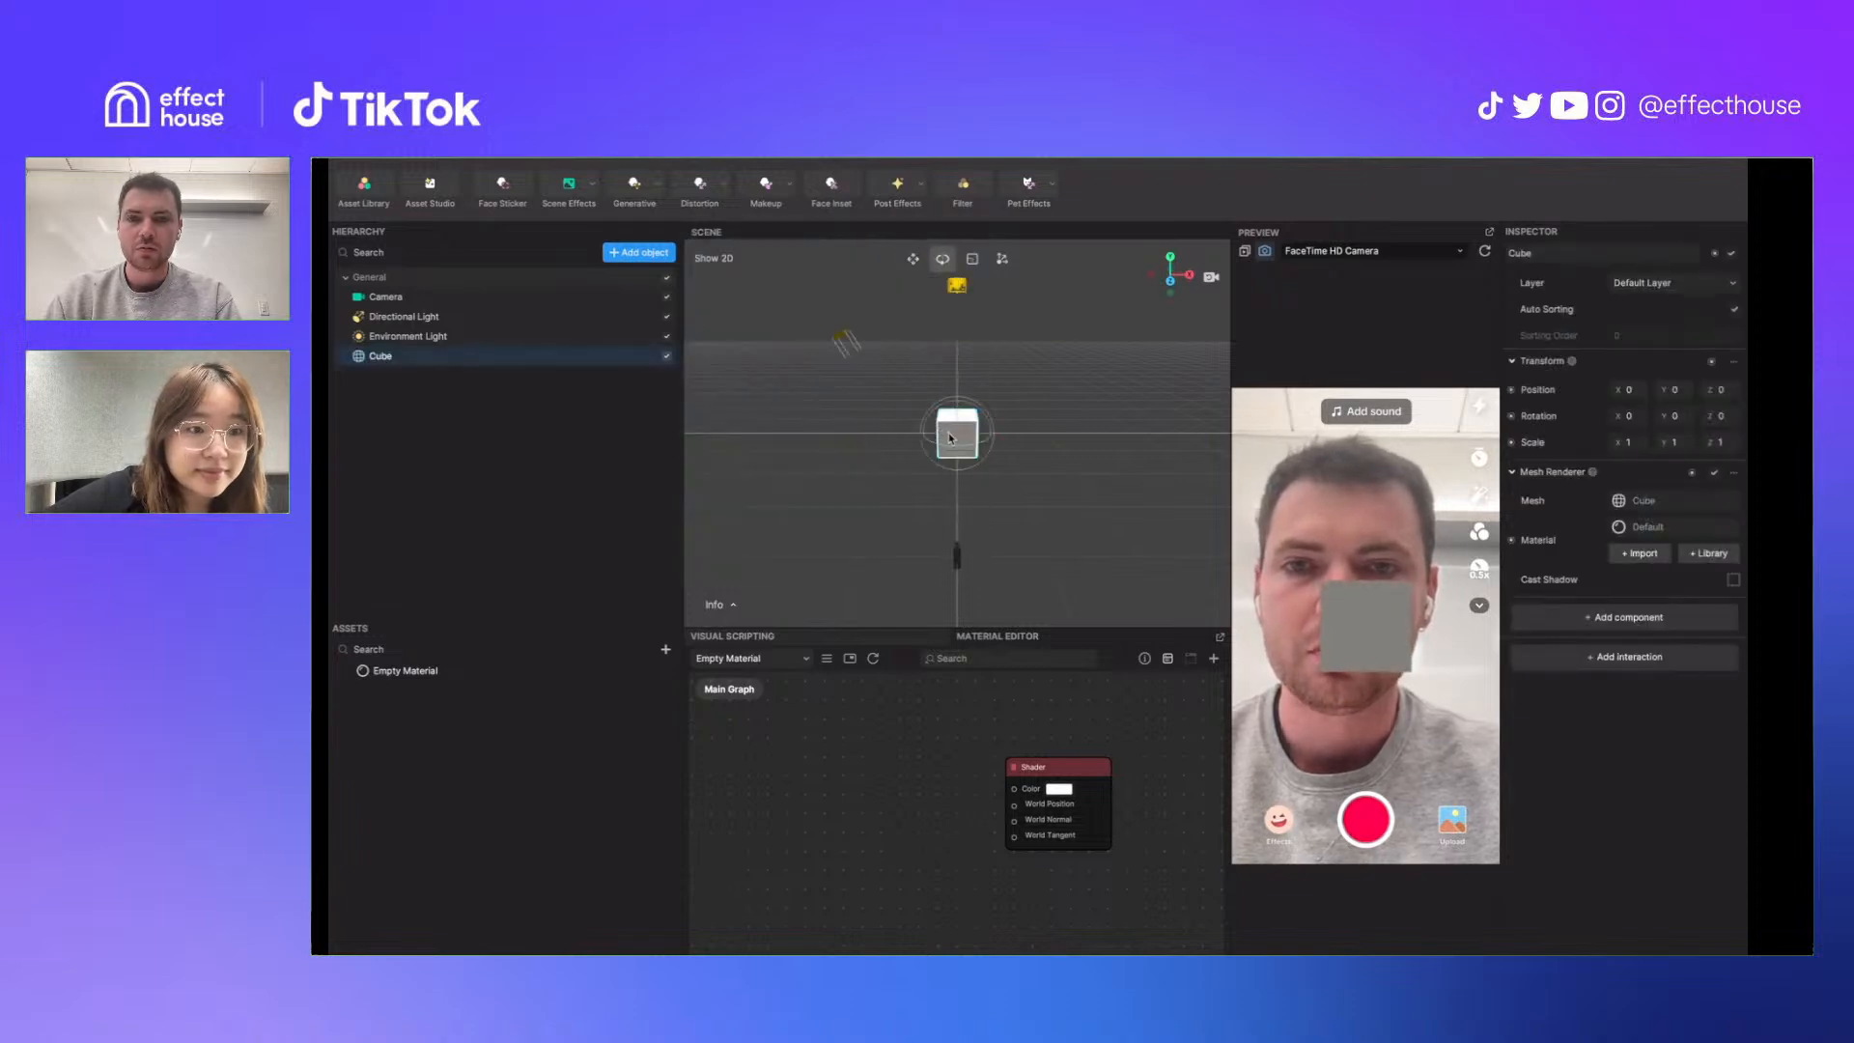
drag(923, 454, 960, 407)
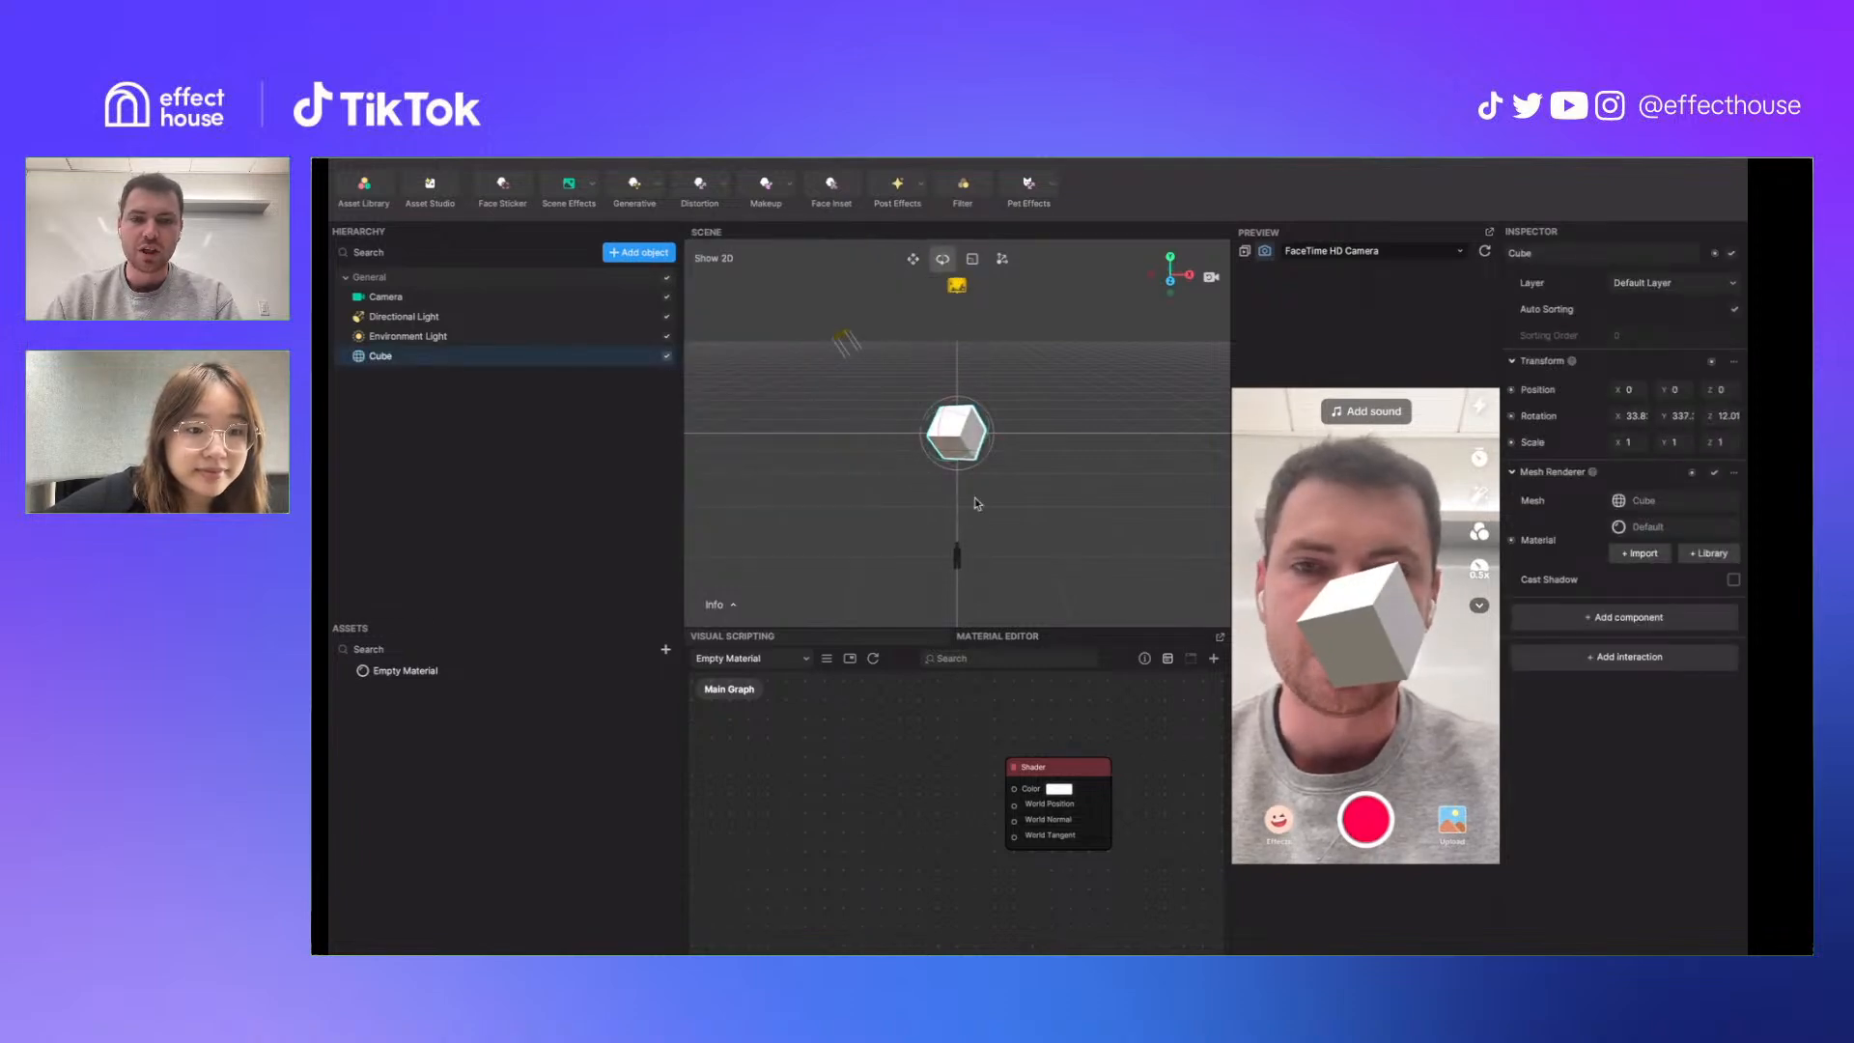
Replace the cube's default material with Empty Material
click(1647, 528)
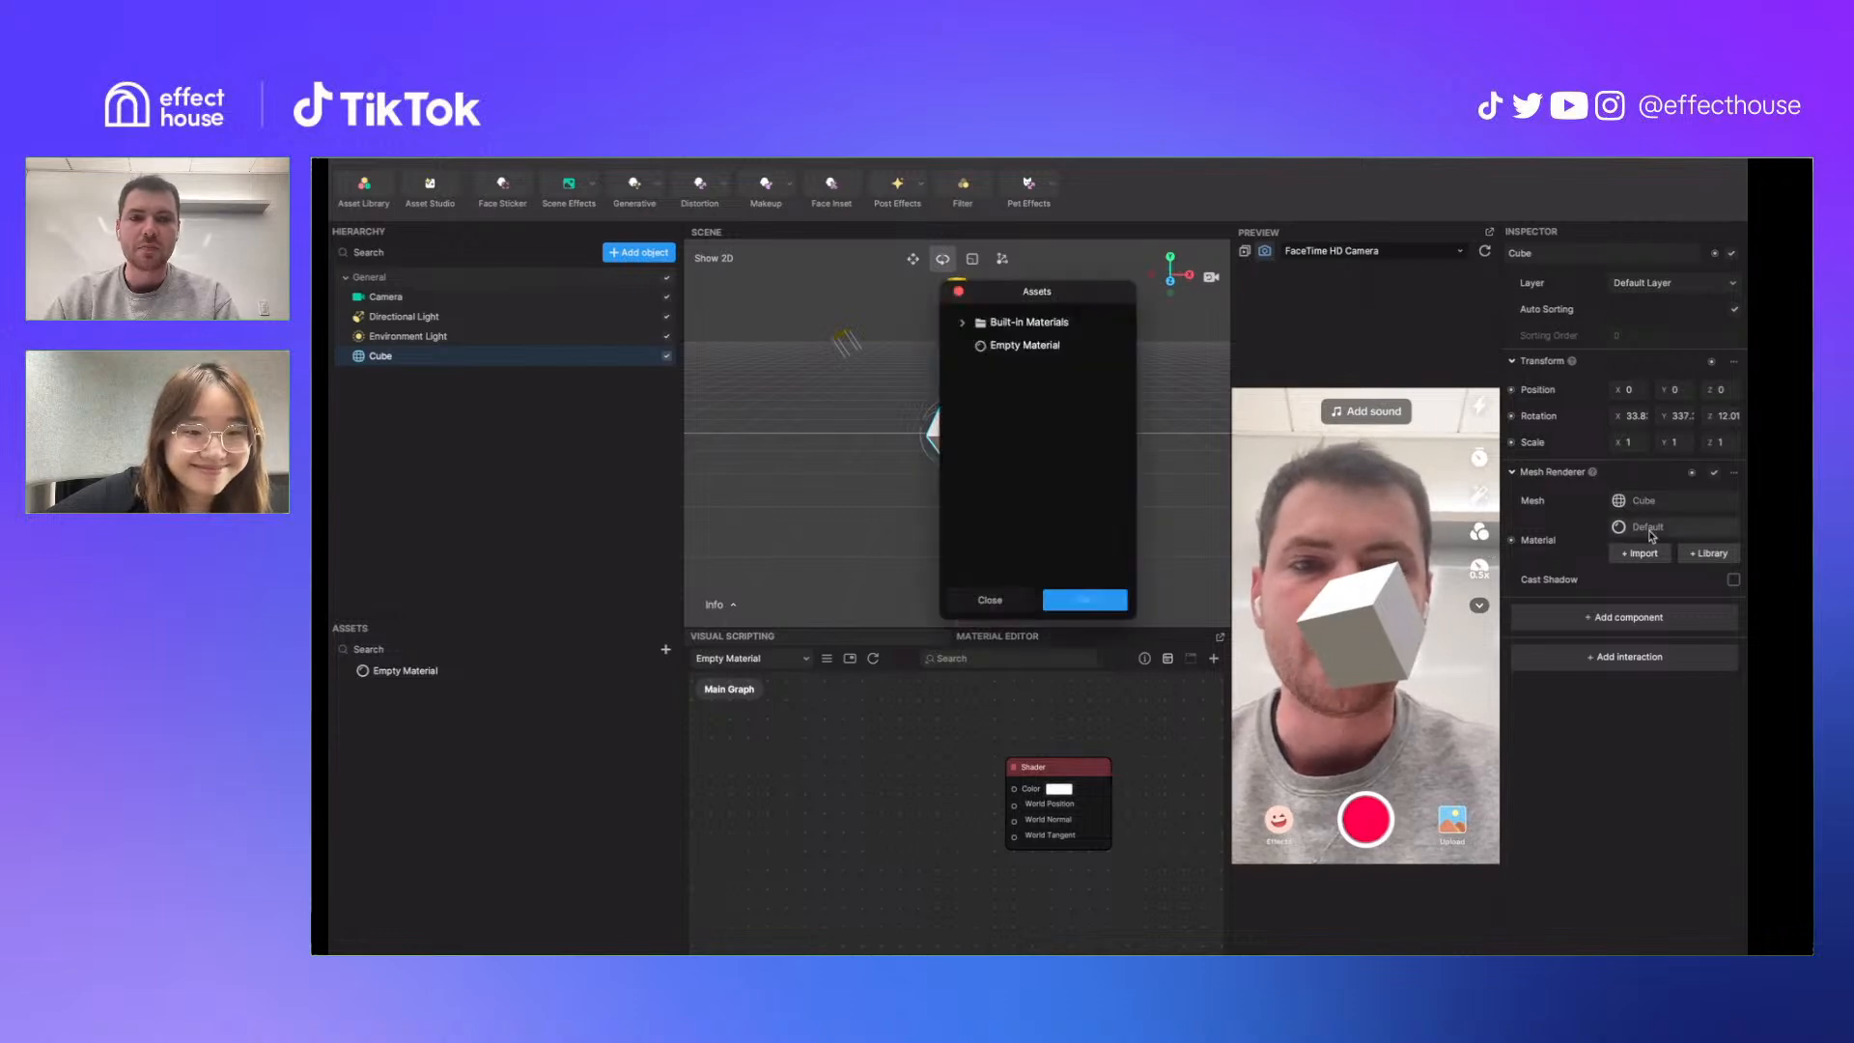
click(1026, 348)
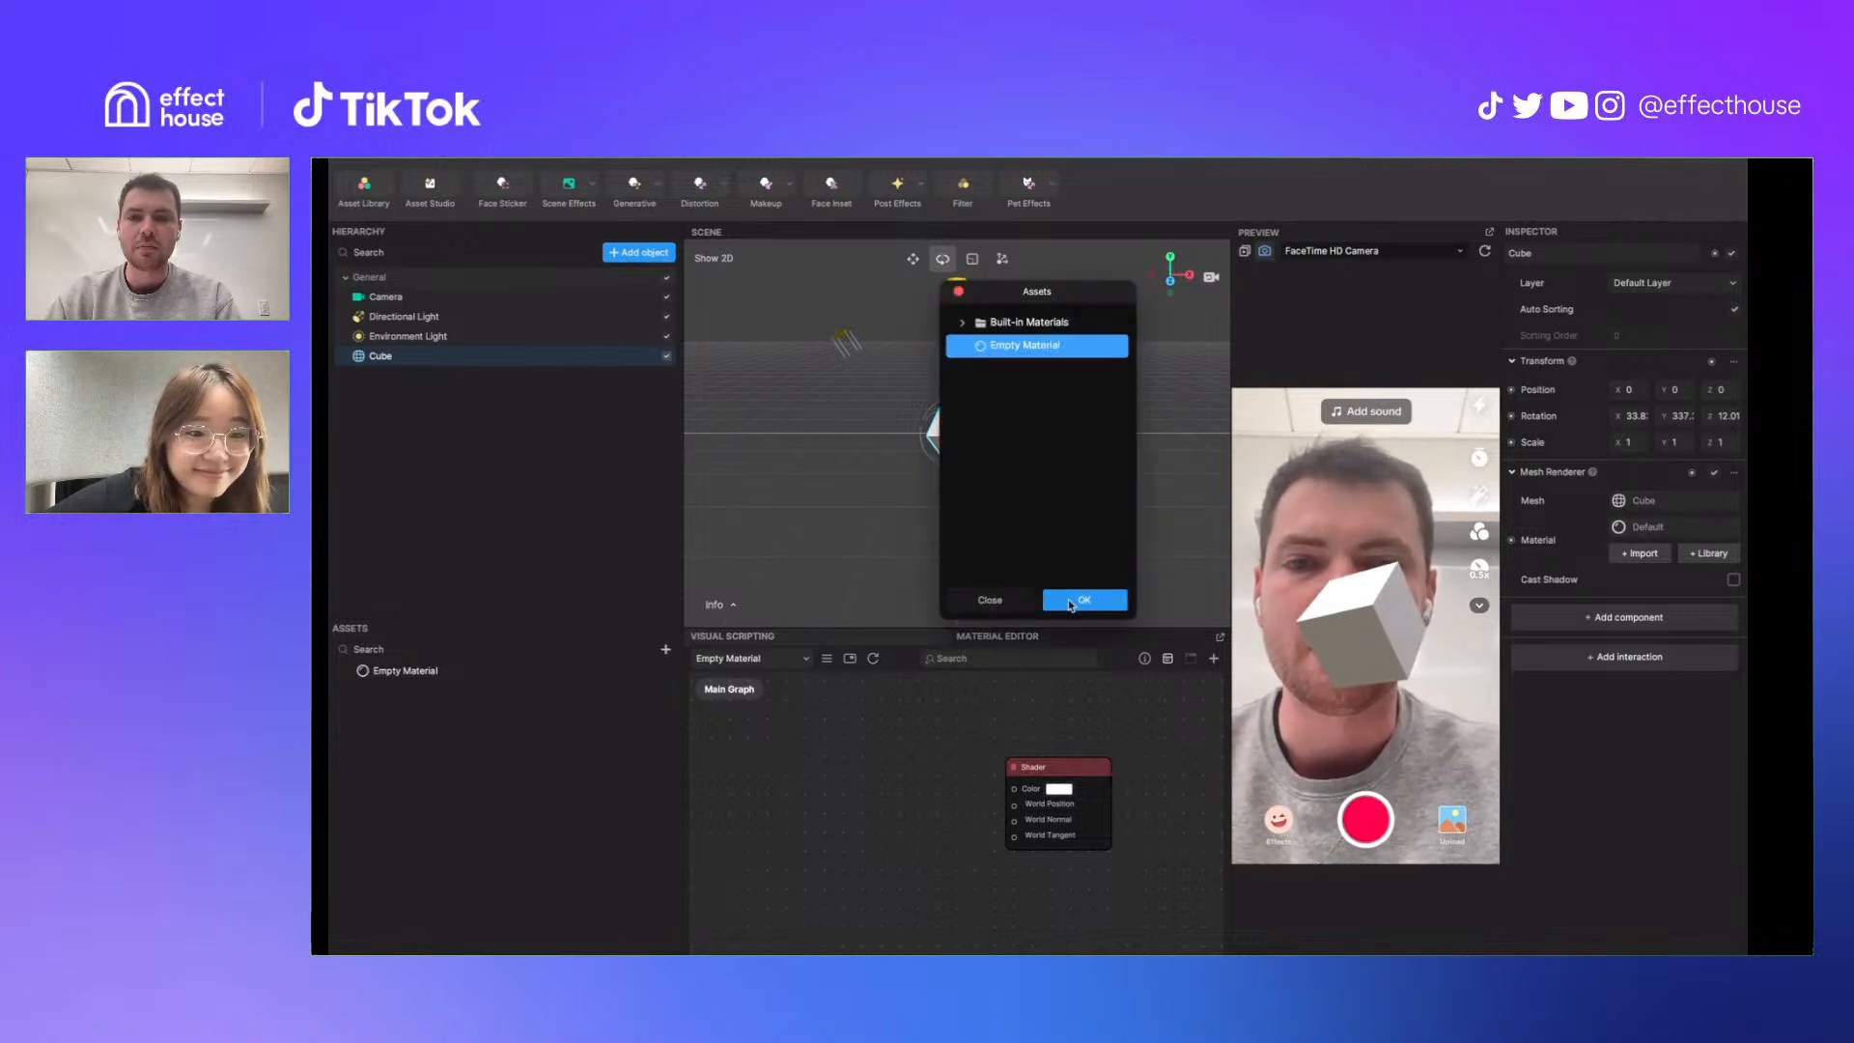
click(1081, 600)
Rename the Empty Material asset as Color Picker
click(411, 674)
double_click(407, 674)
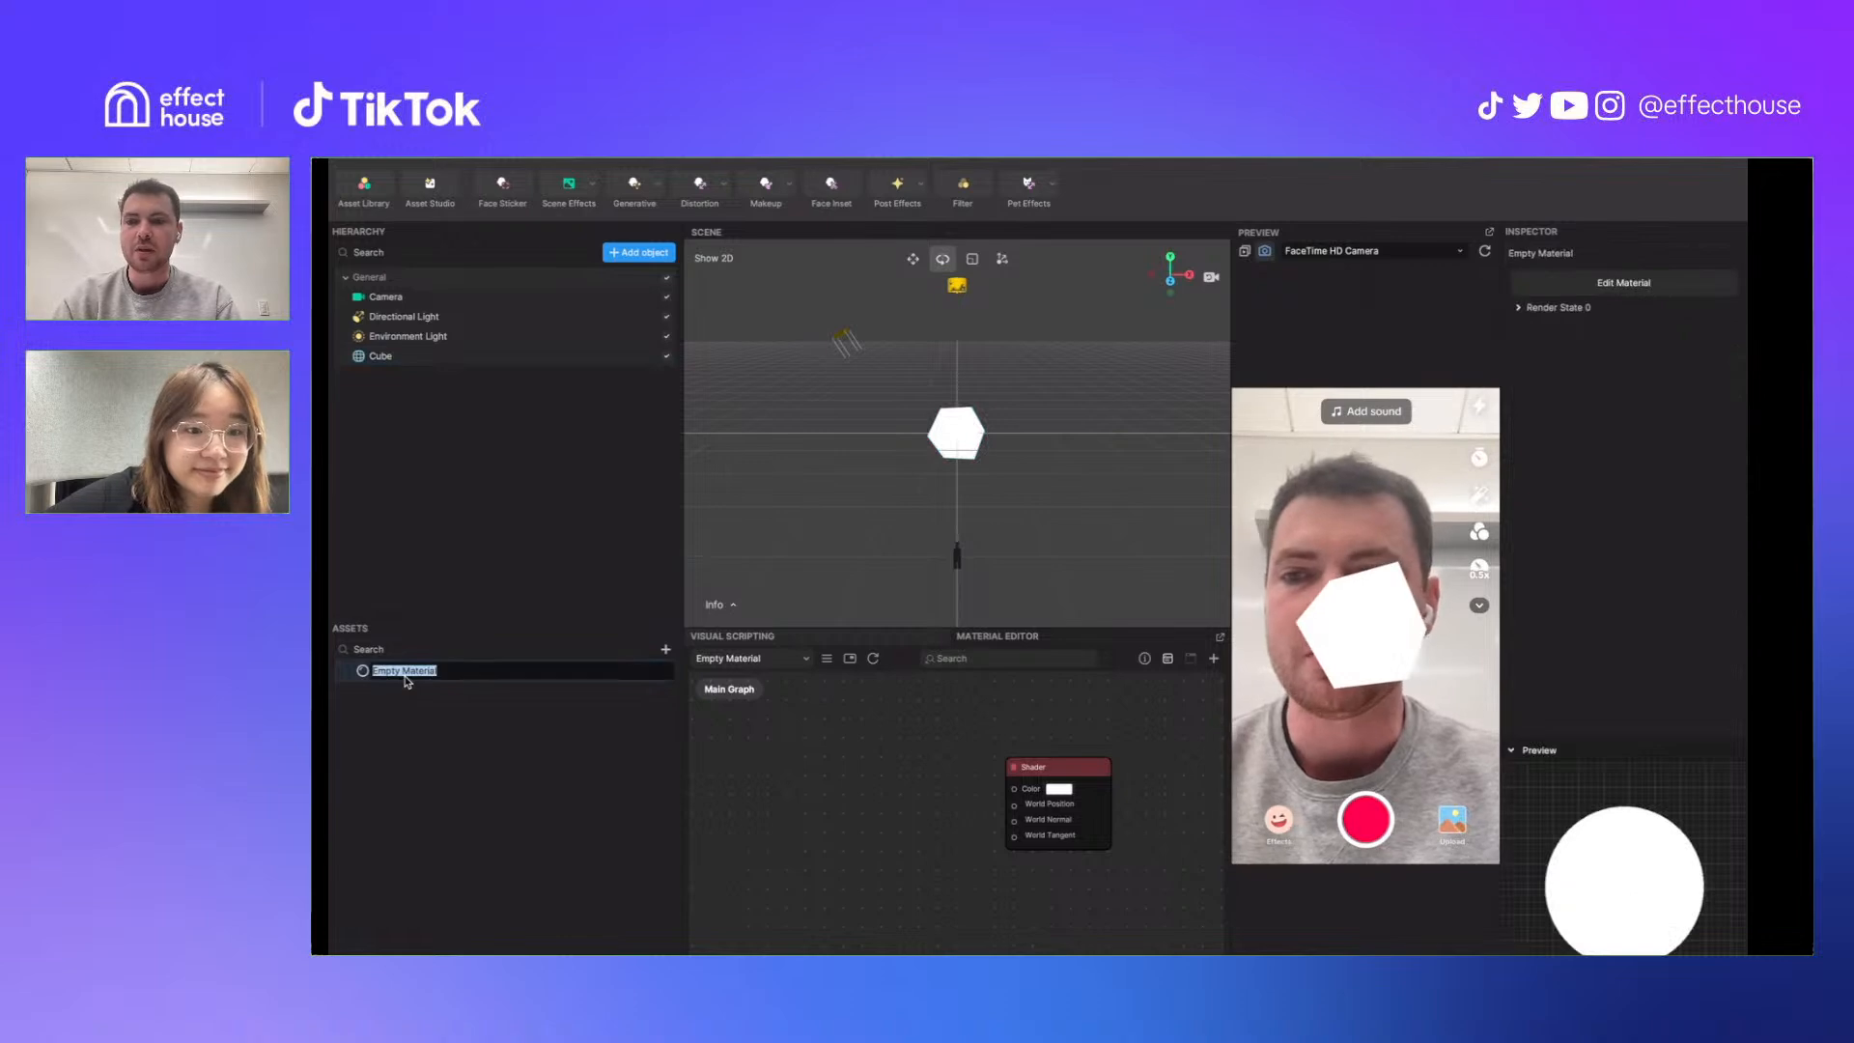
text(Color Picker)
key(Return)
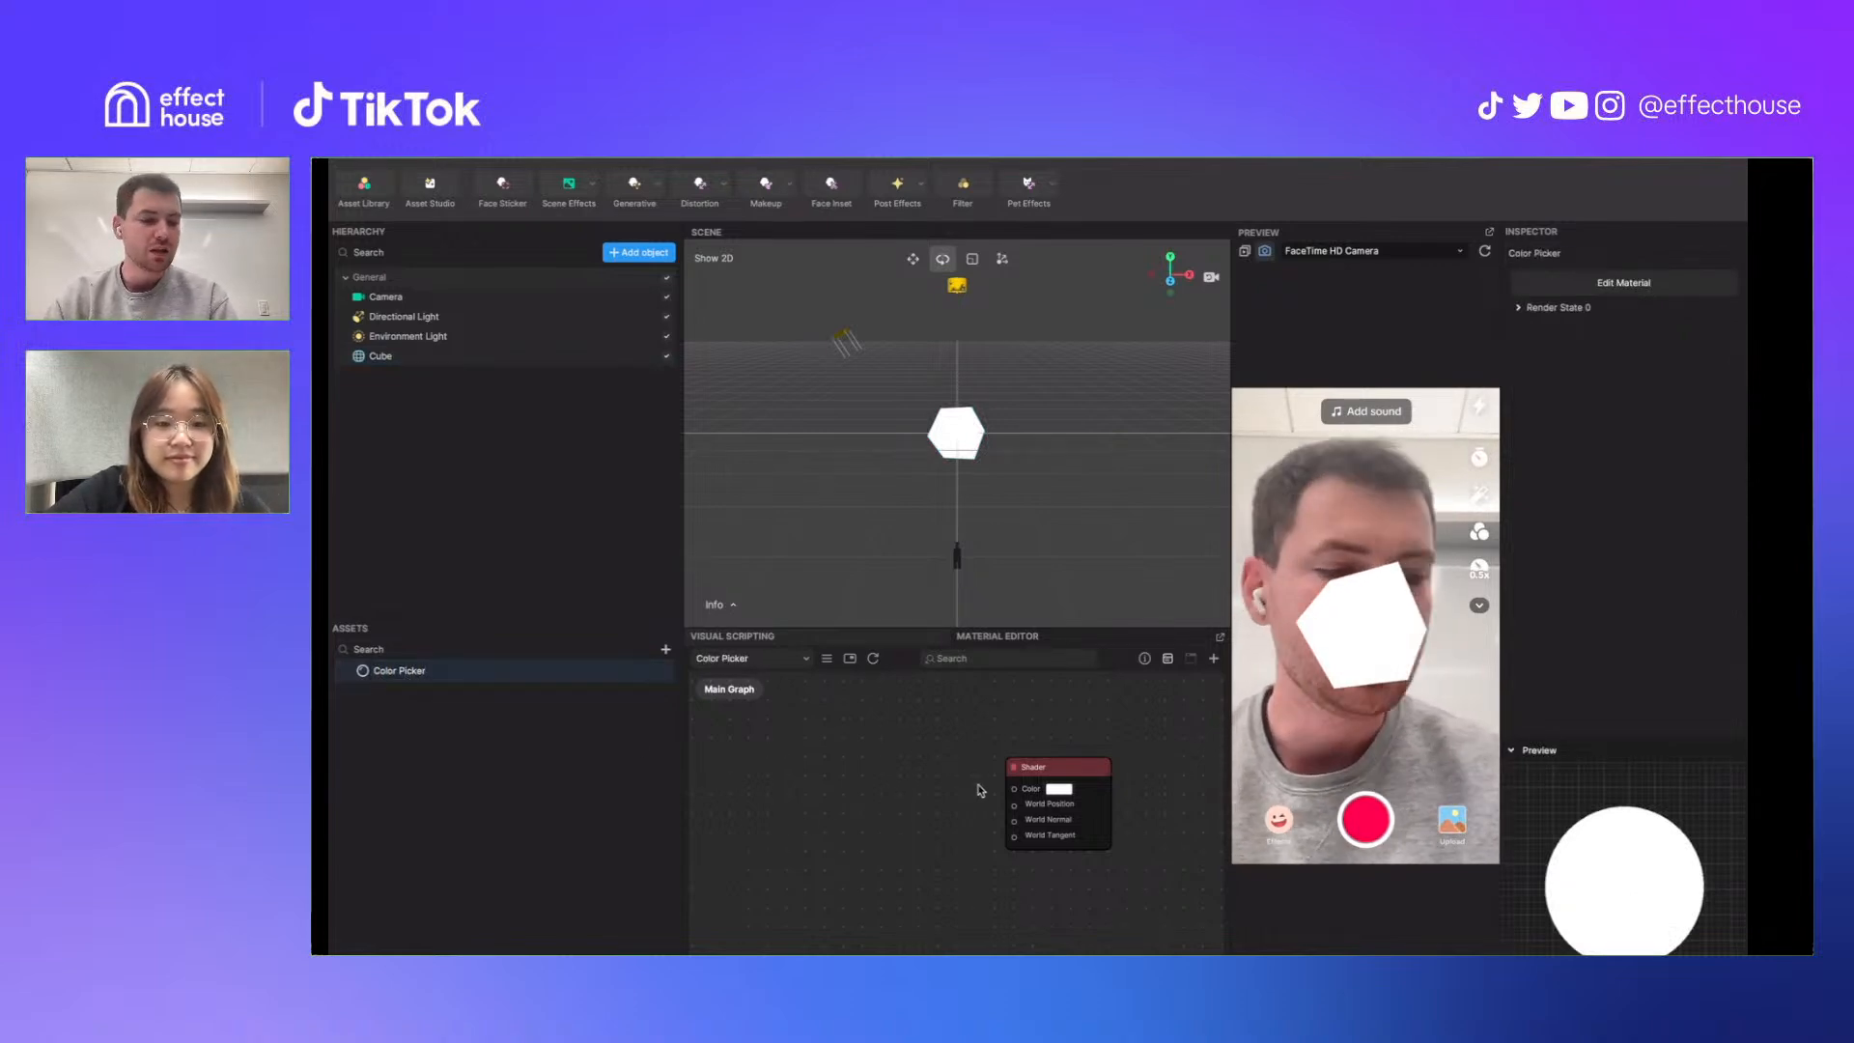
Add a Sample Texture 2D node to the Color Picker material's graph
mouse_move(859, 785)
mouse_down()
mouse_move(895, 779)
mouse_move(844, 798)
mouse_move(865, 795)
mouse_up()
scroll(895, 779, down, 1)
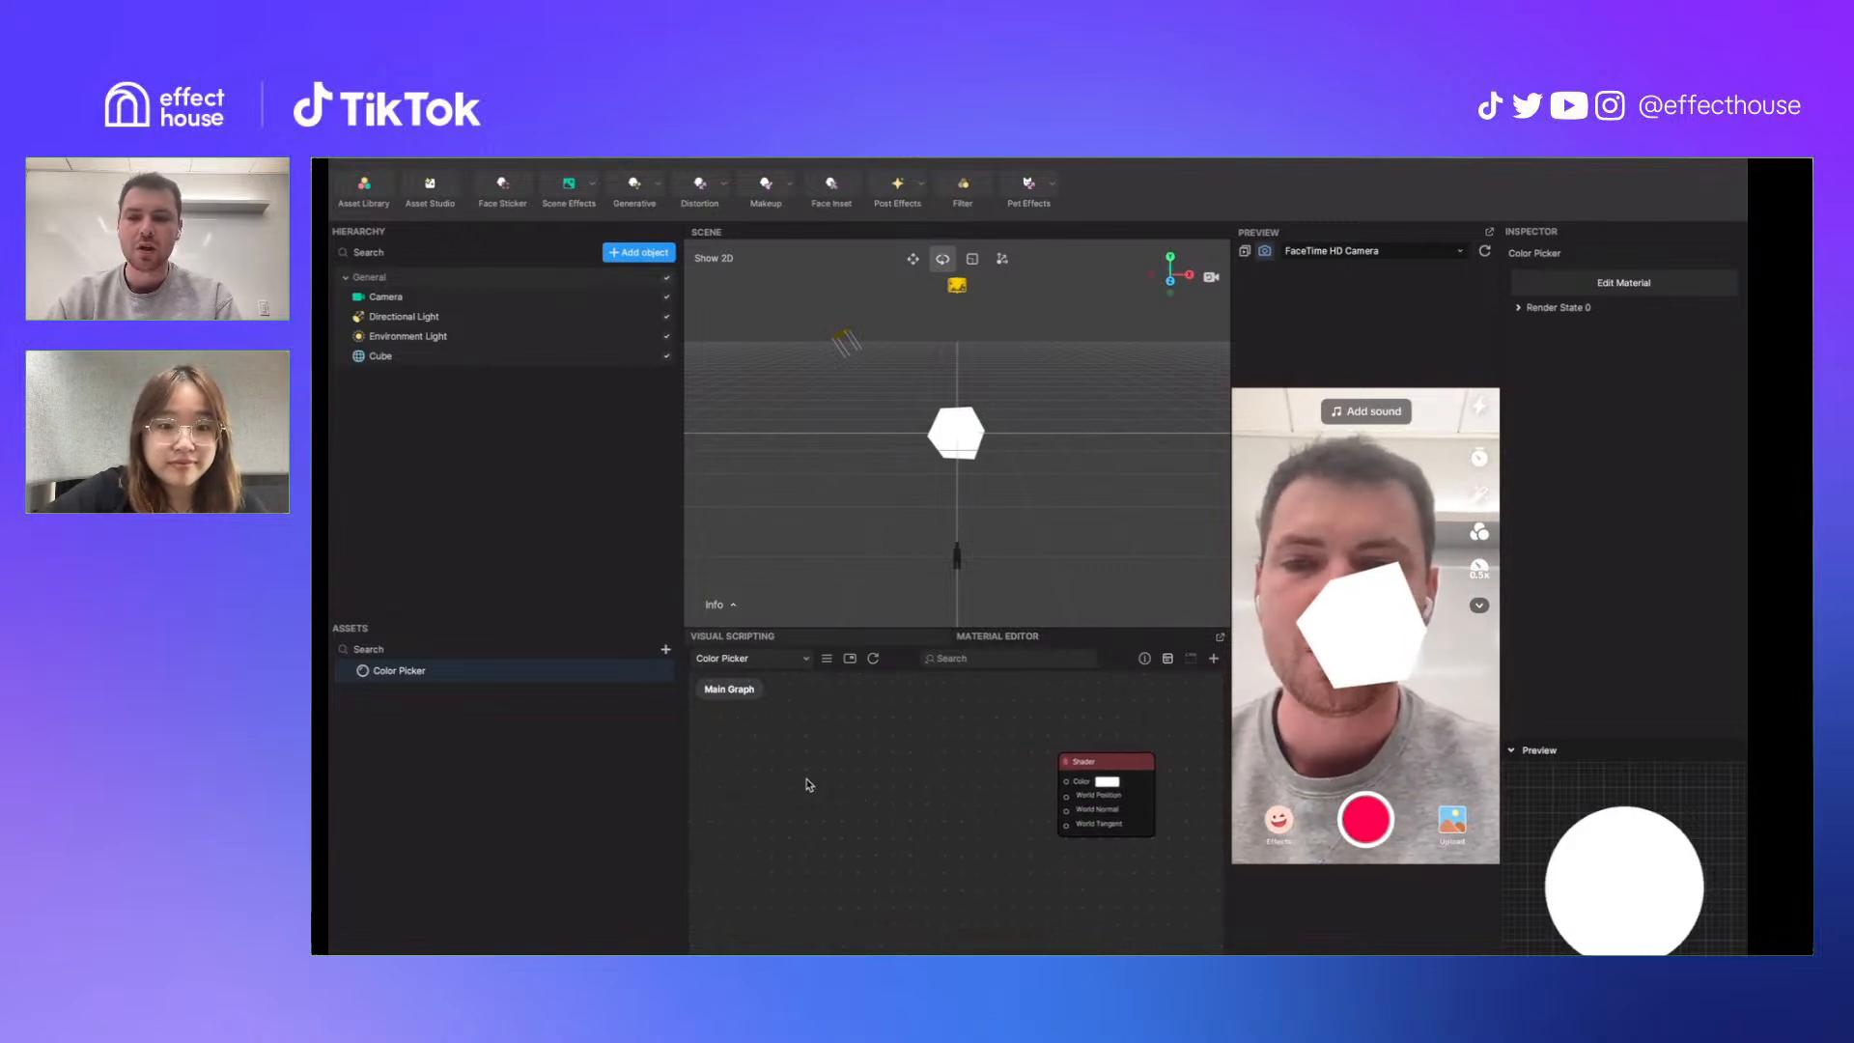
right_click(809, 785)
click(832, 790)
text(texture)
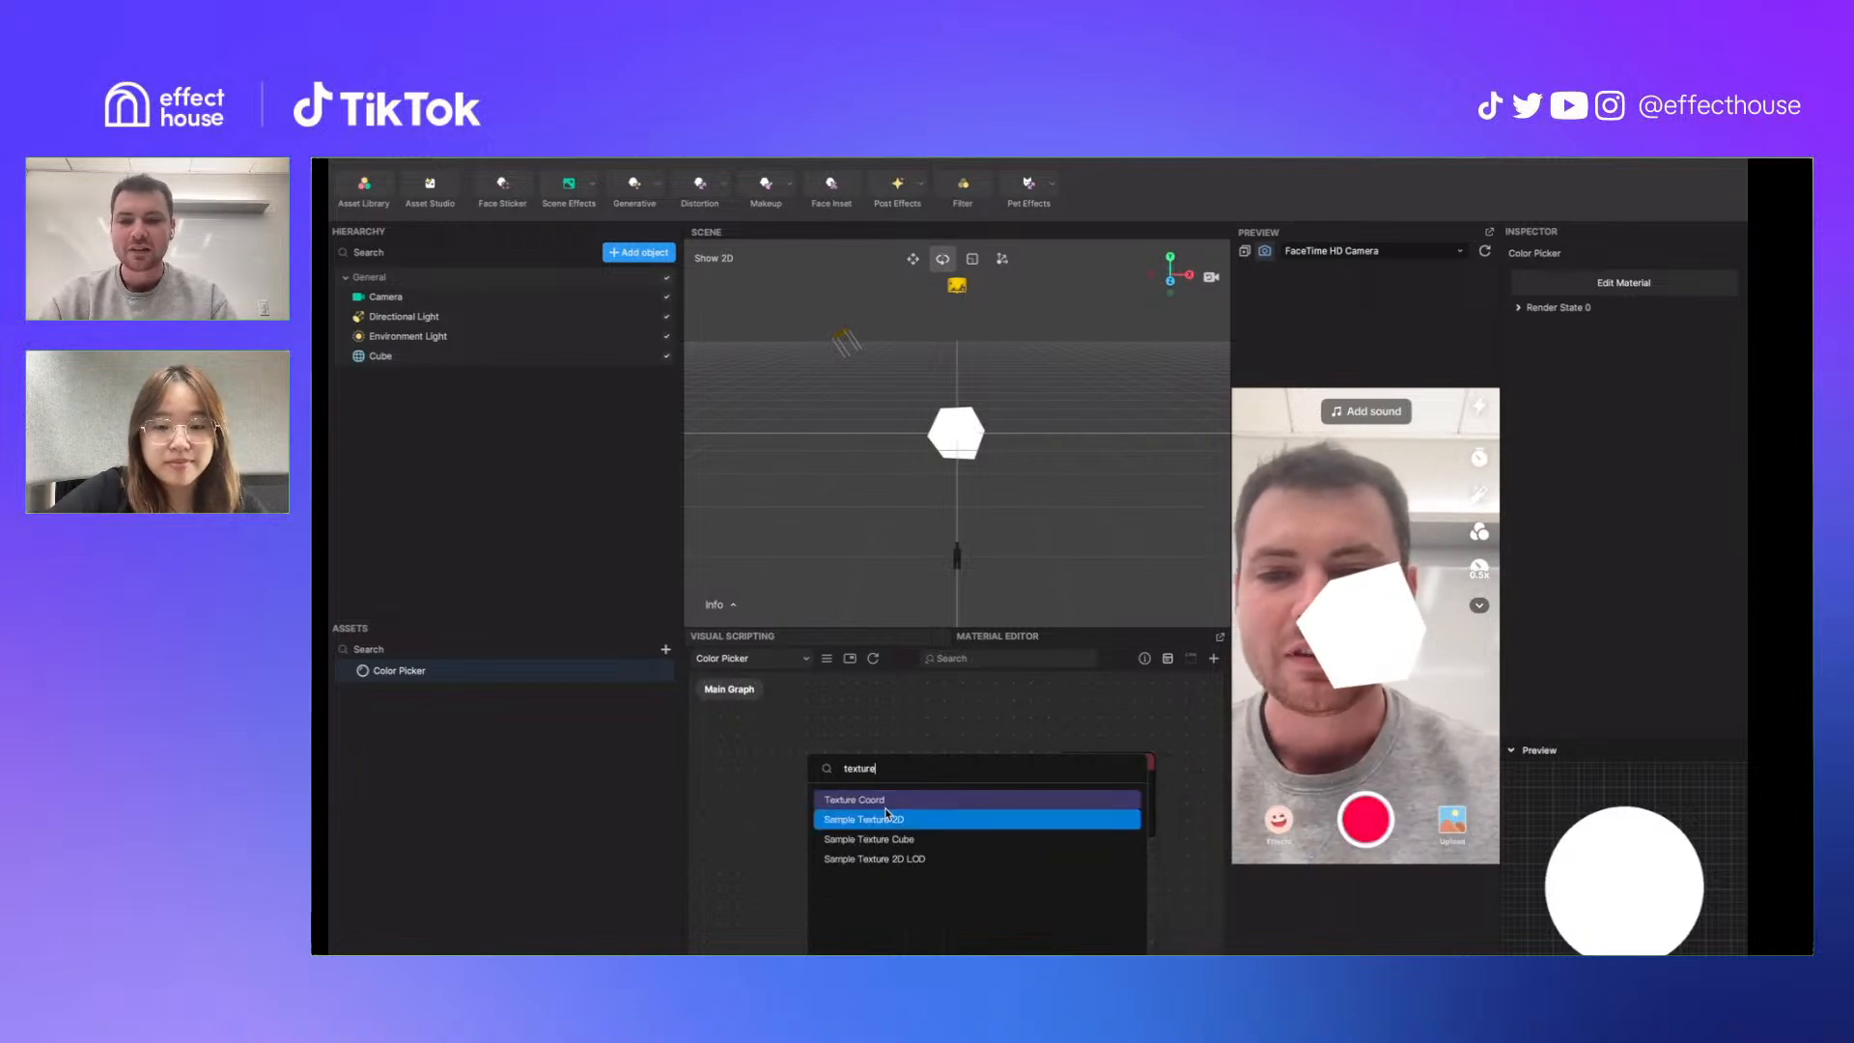
click(886, 817)
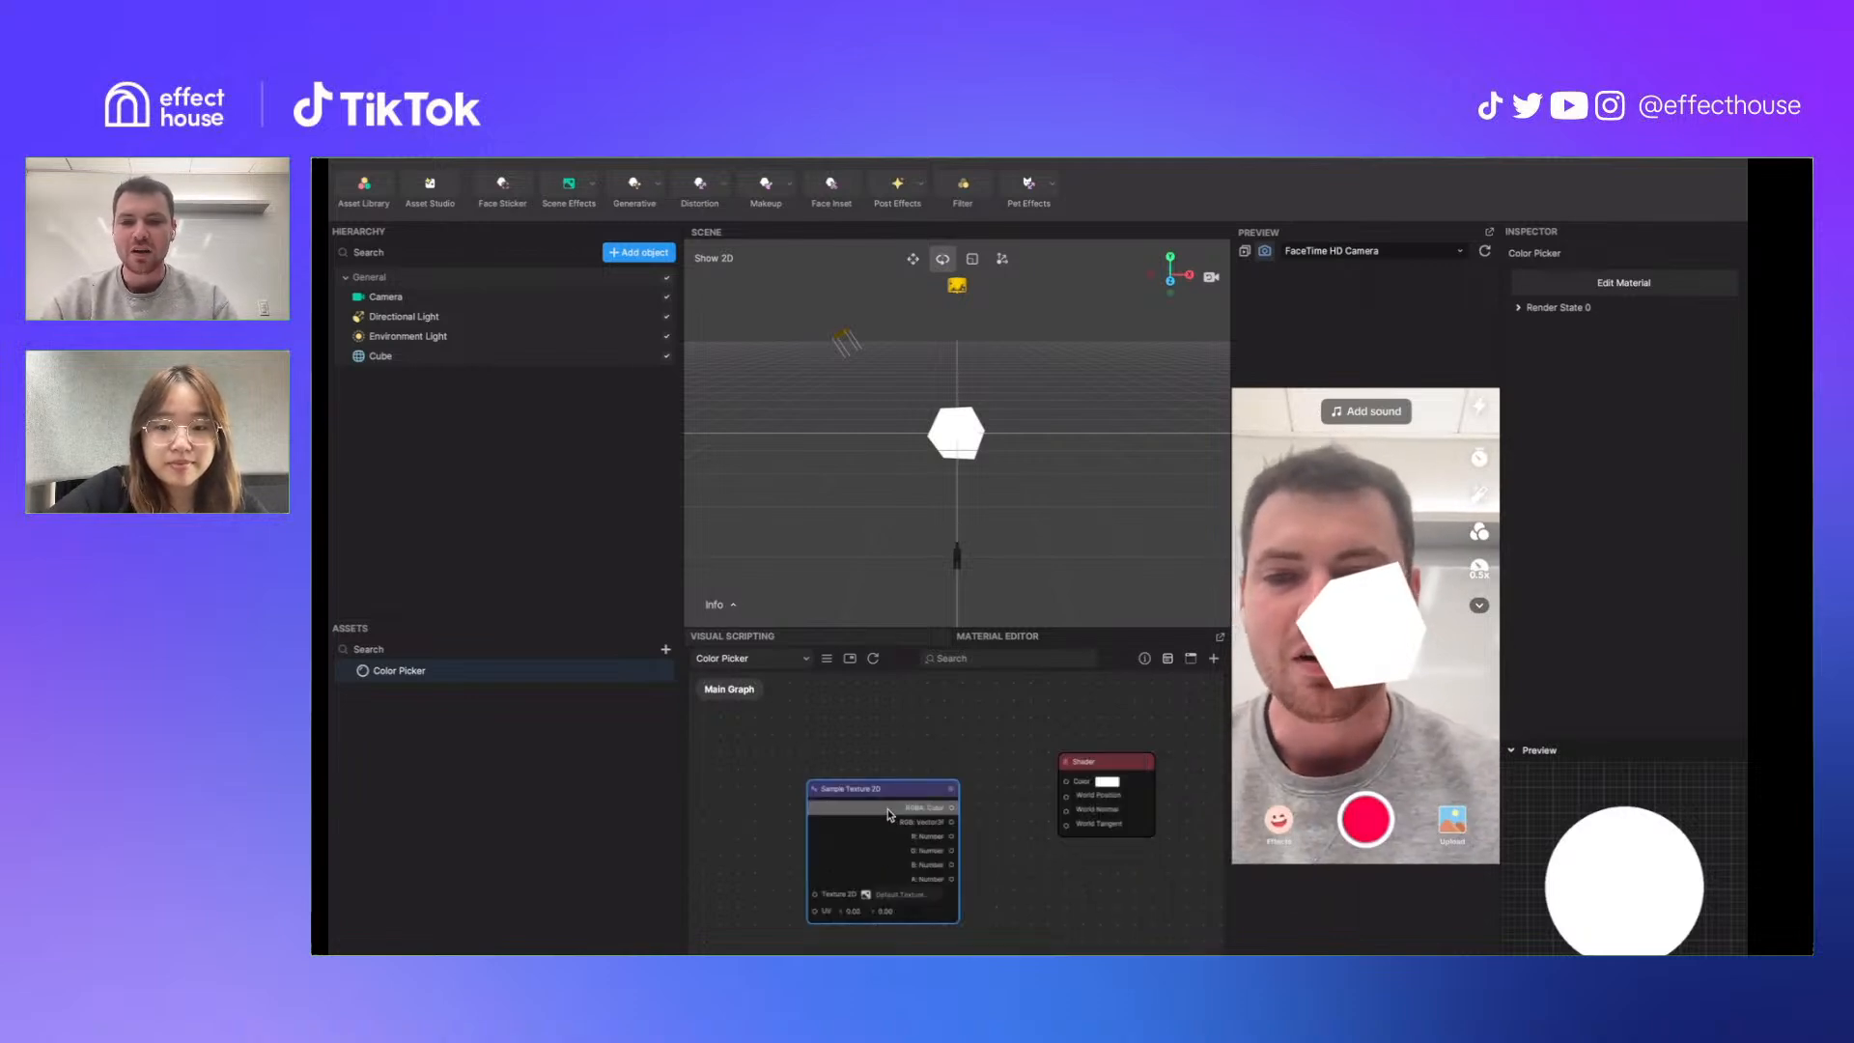
Position the Sample Texture 2D node in front of the Shader node, leaving a clear gap between the two
drag(898, 790, 935, 746)
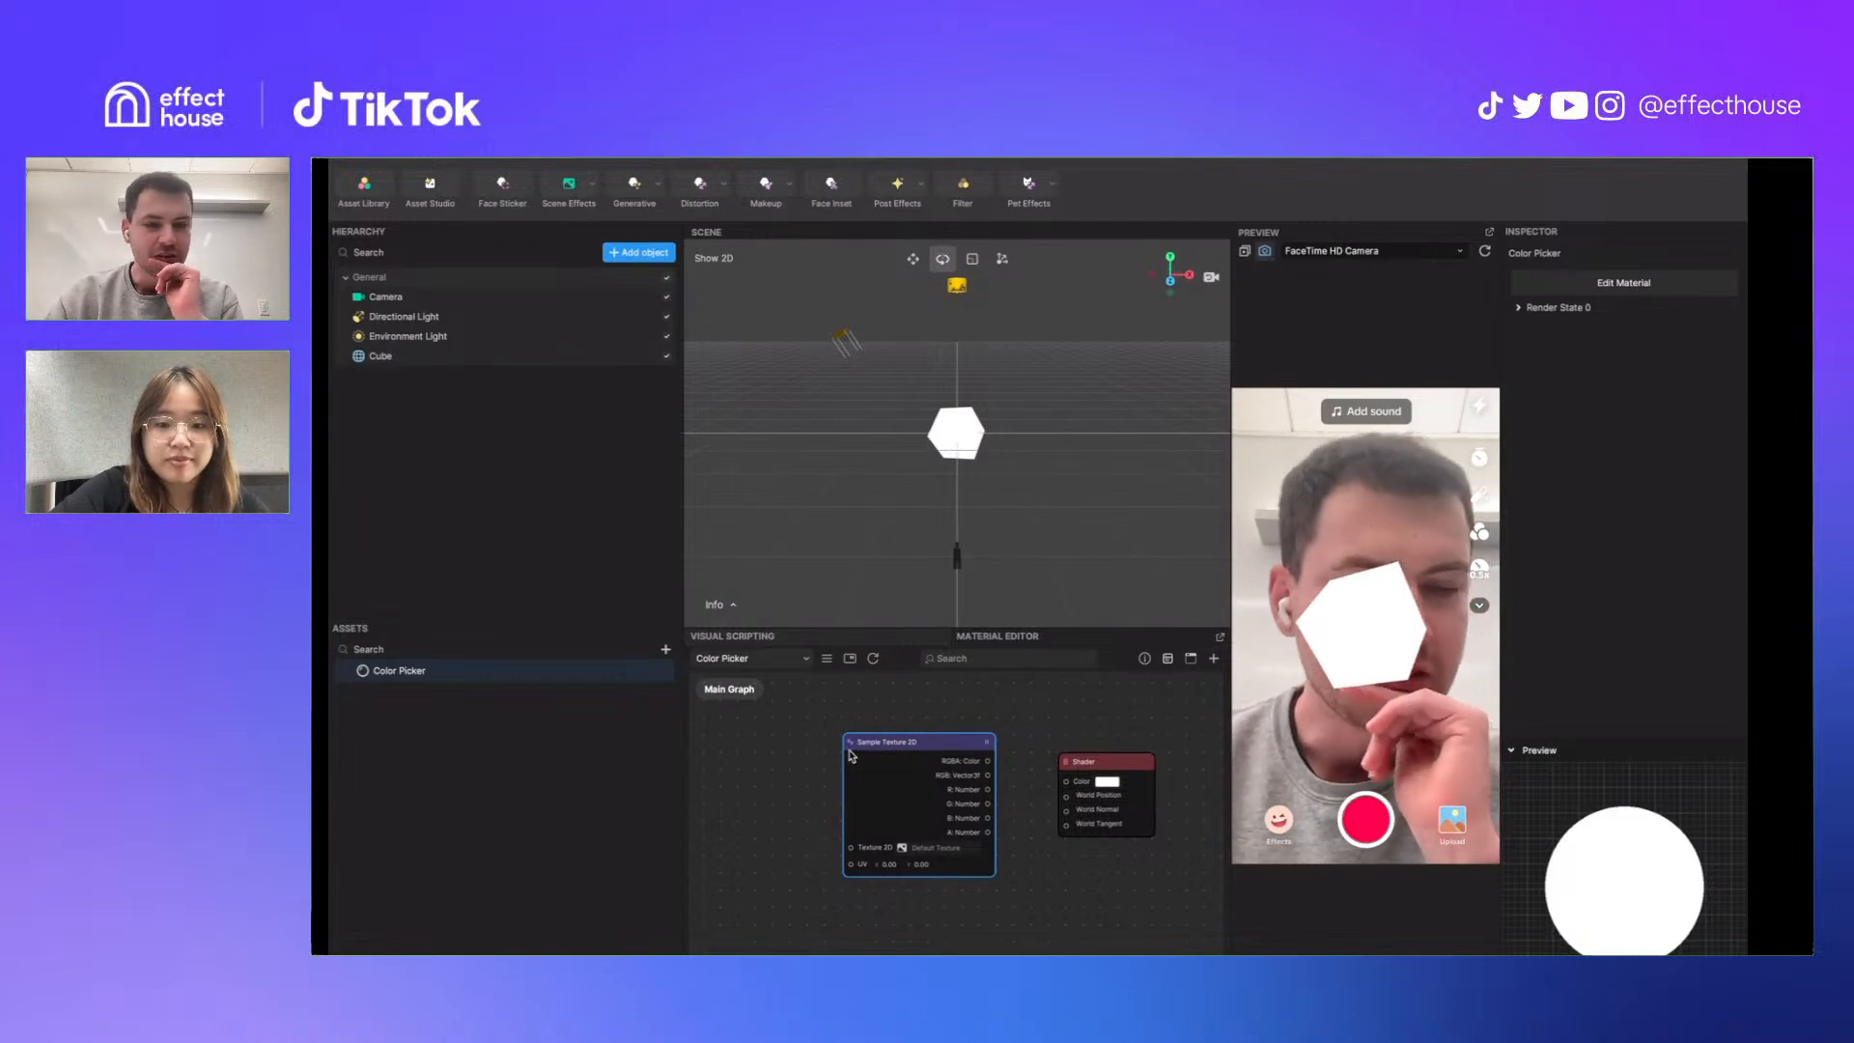
scroll(814, 760, up, 3)
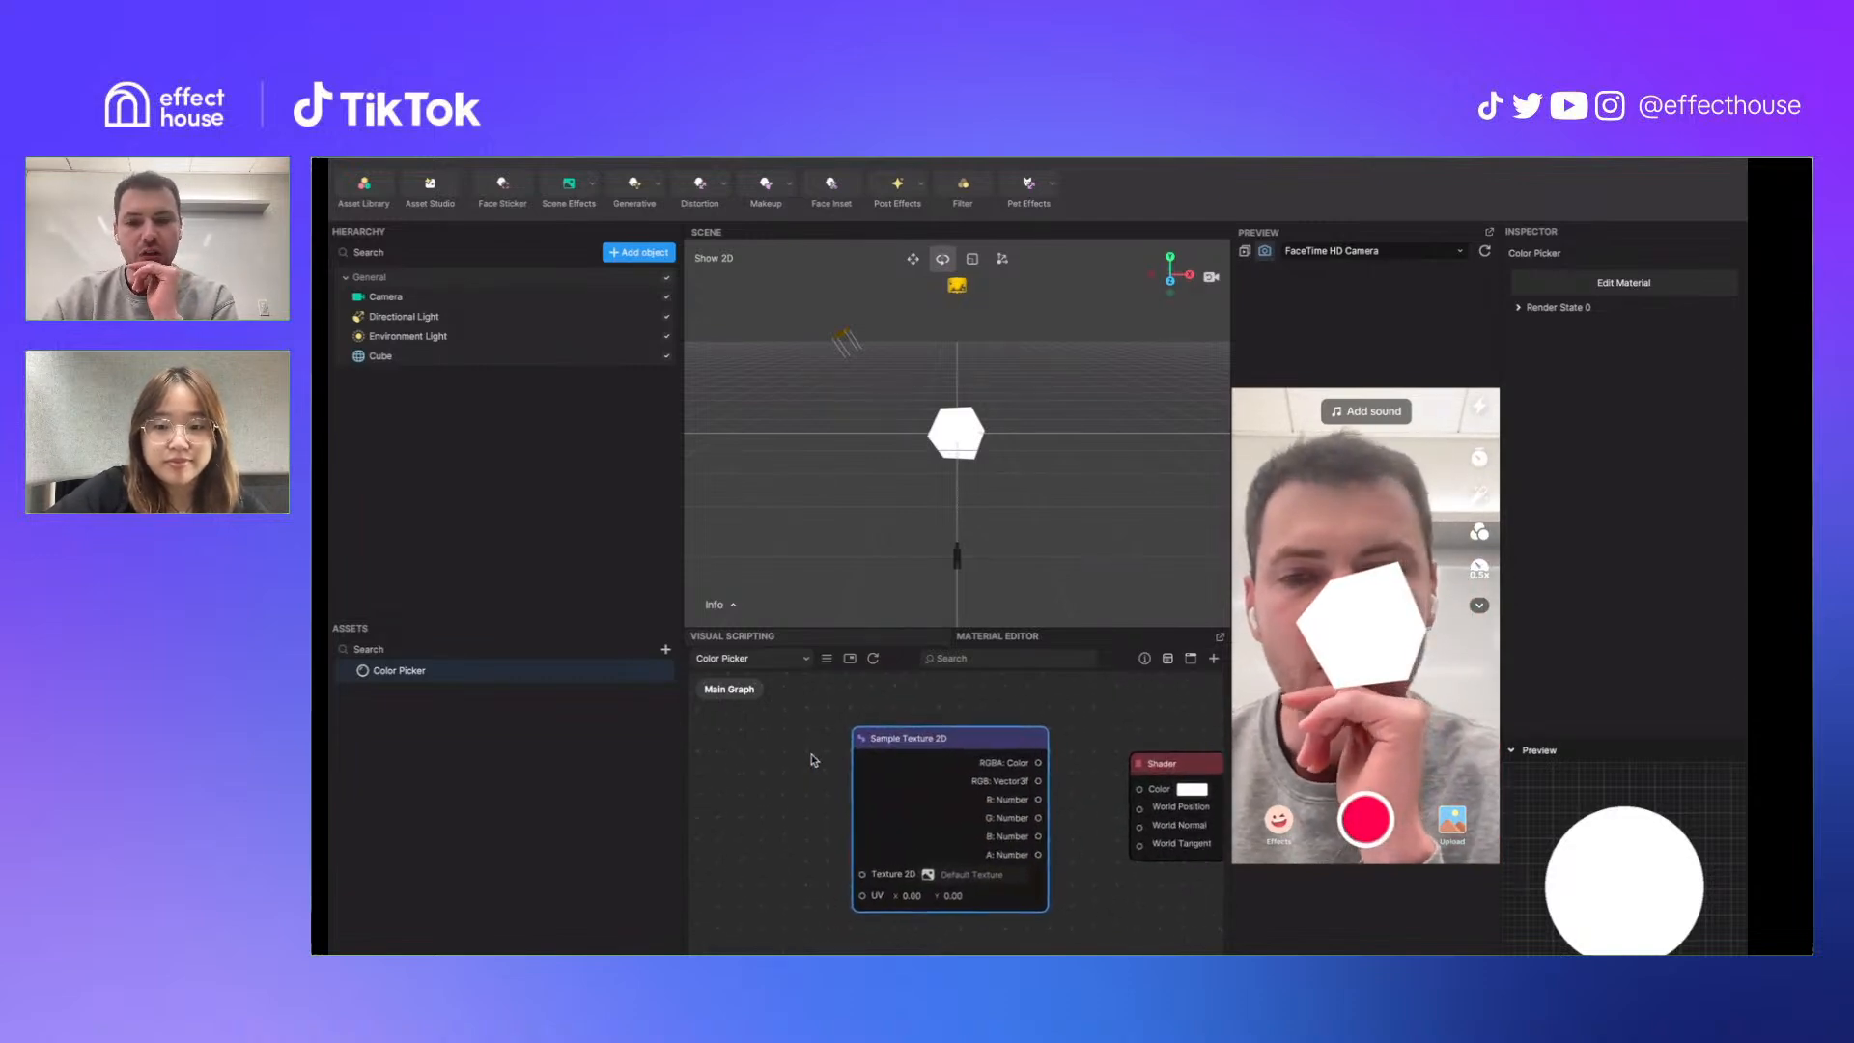
scroll(814, 760, up, 1)
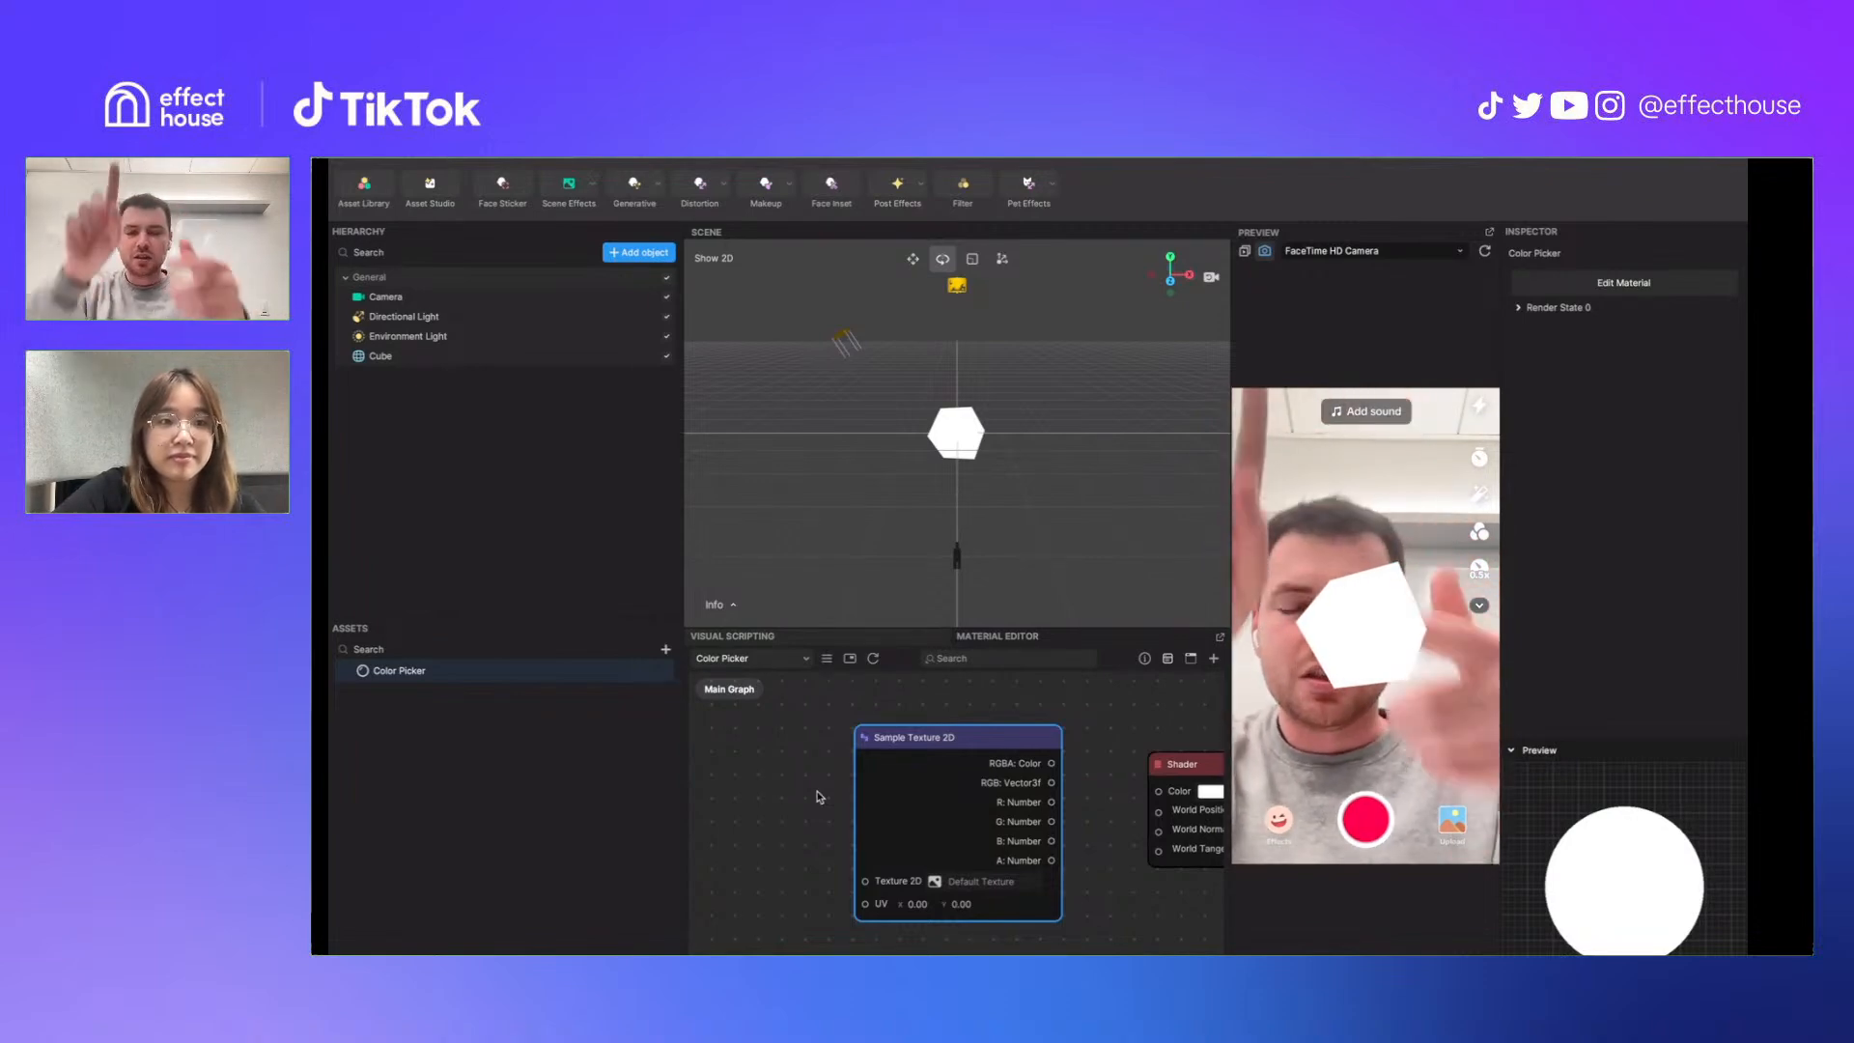
drag(1017, 741, 954, 741)
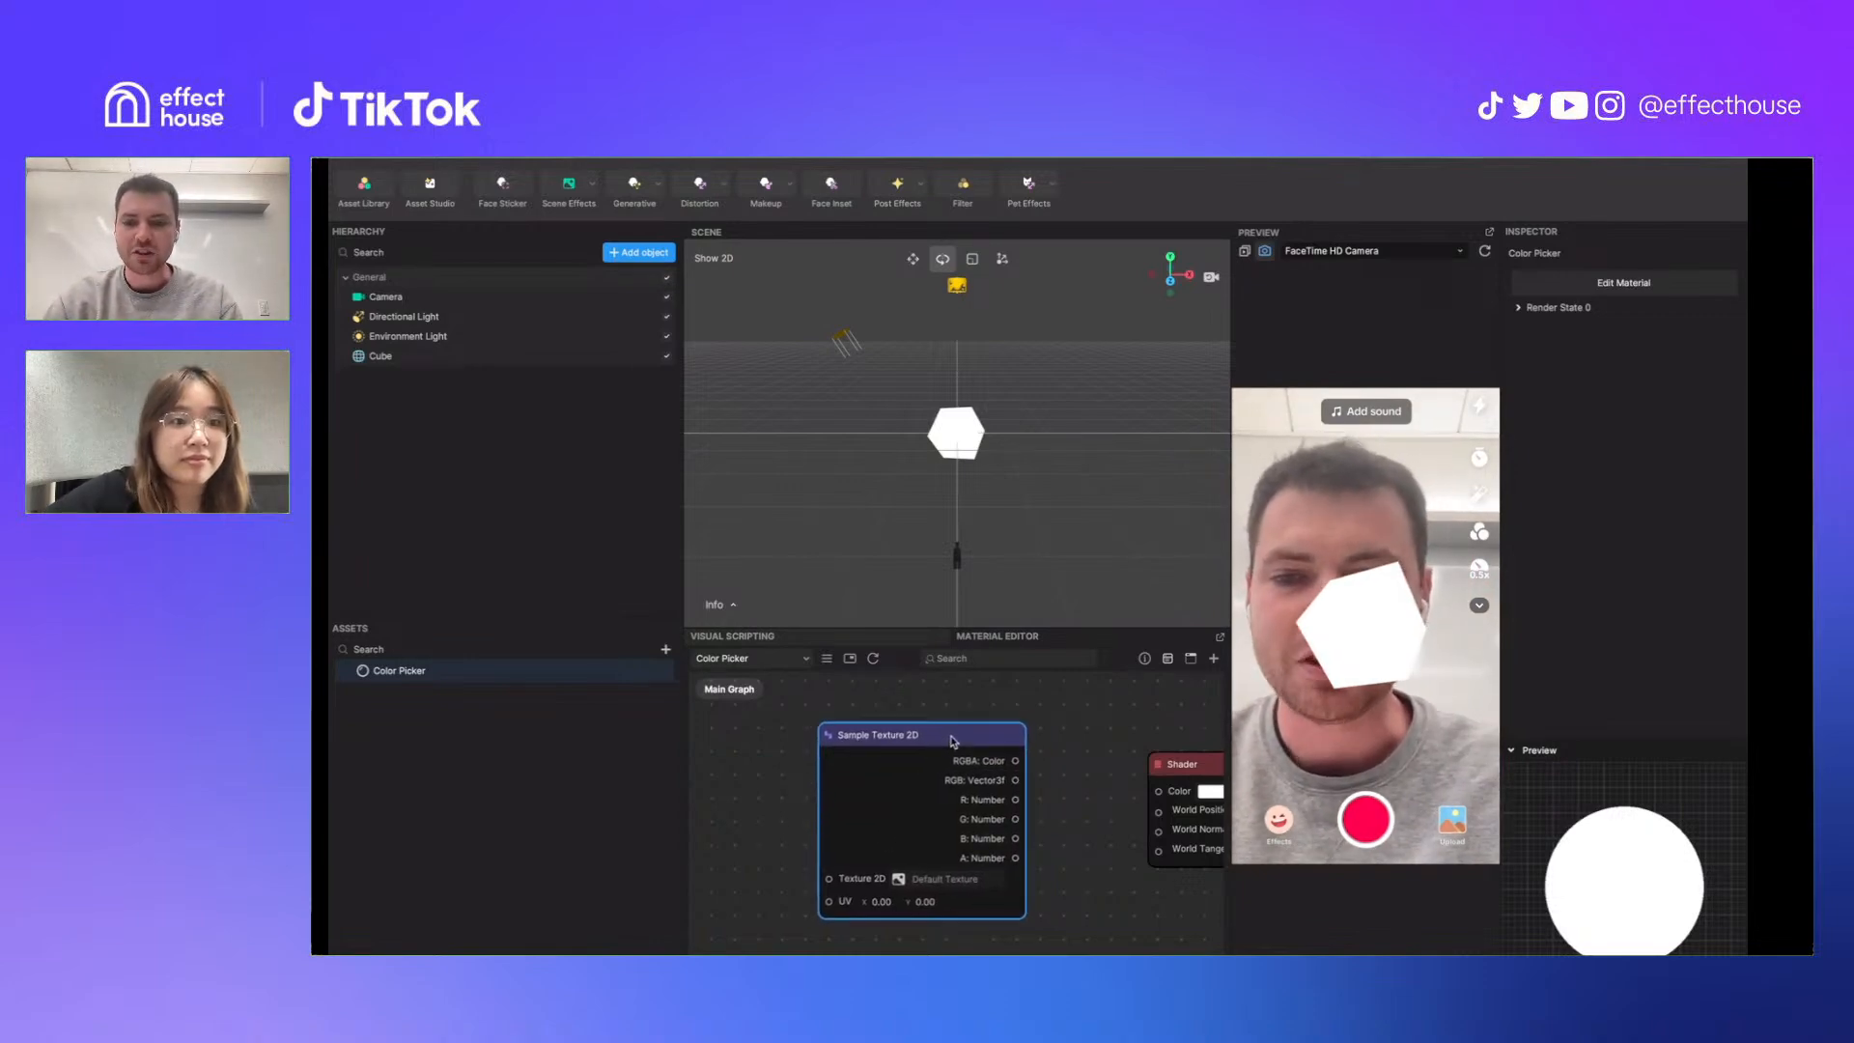
scroll(1059, 860, down, 1)
middle_drag(1059, 860, 1005, 856)
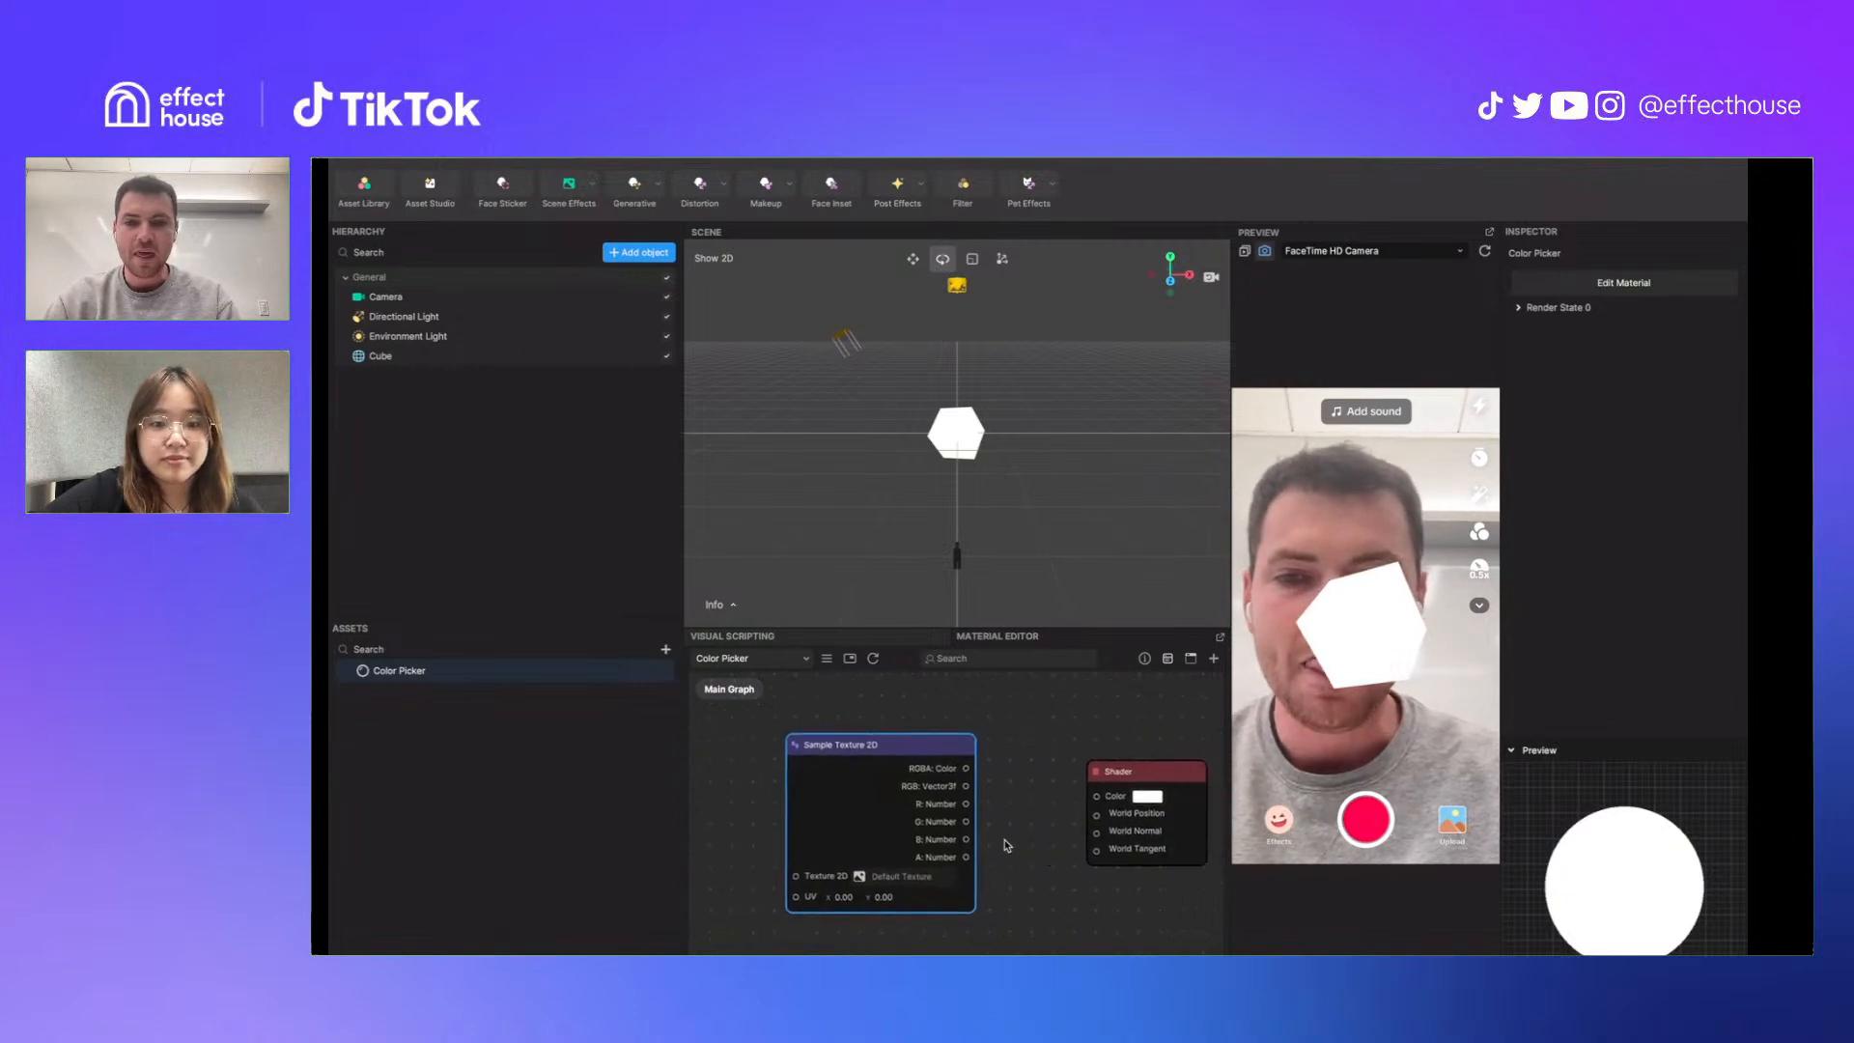
Set the sampled texture to Camera Input Texture and connect the node's RGBA output to the Shader's Color input
click(902, 877)
click(1023, 446)
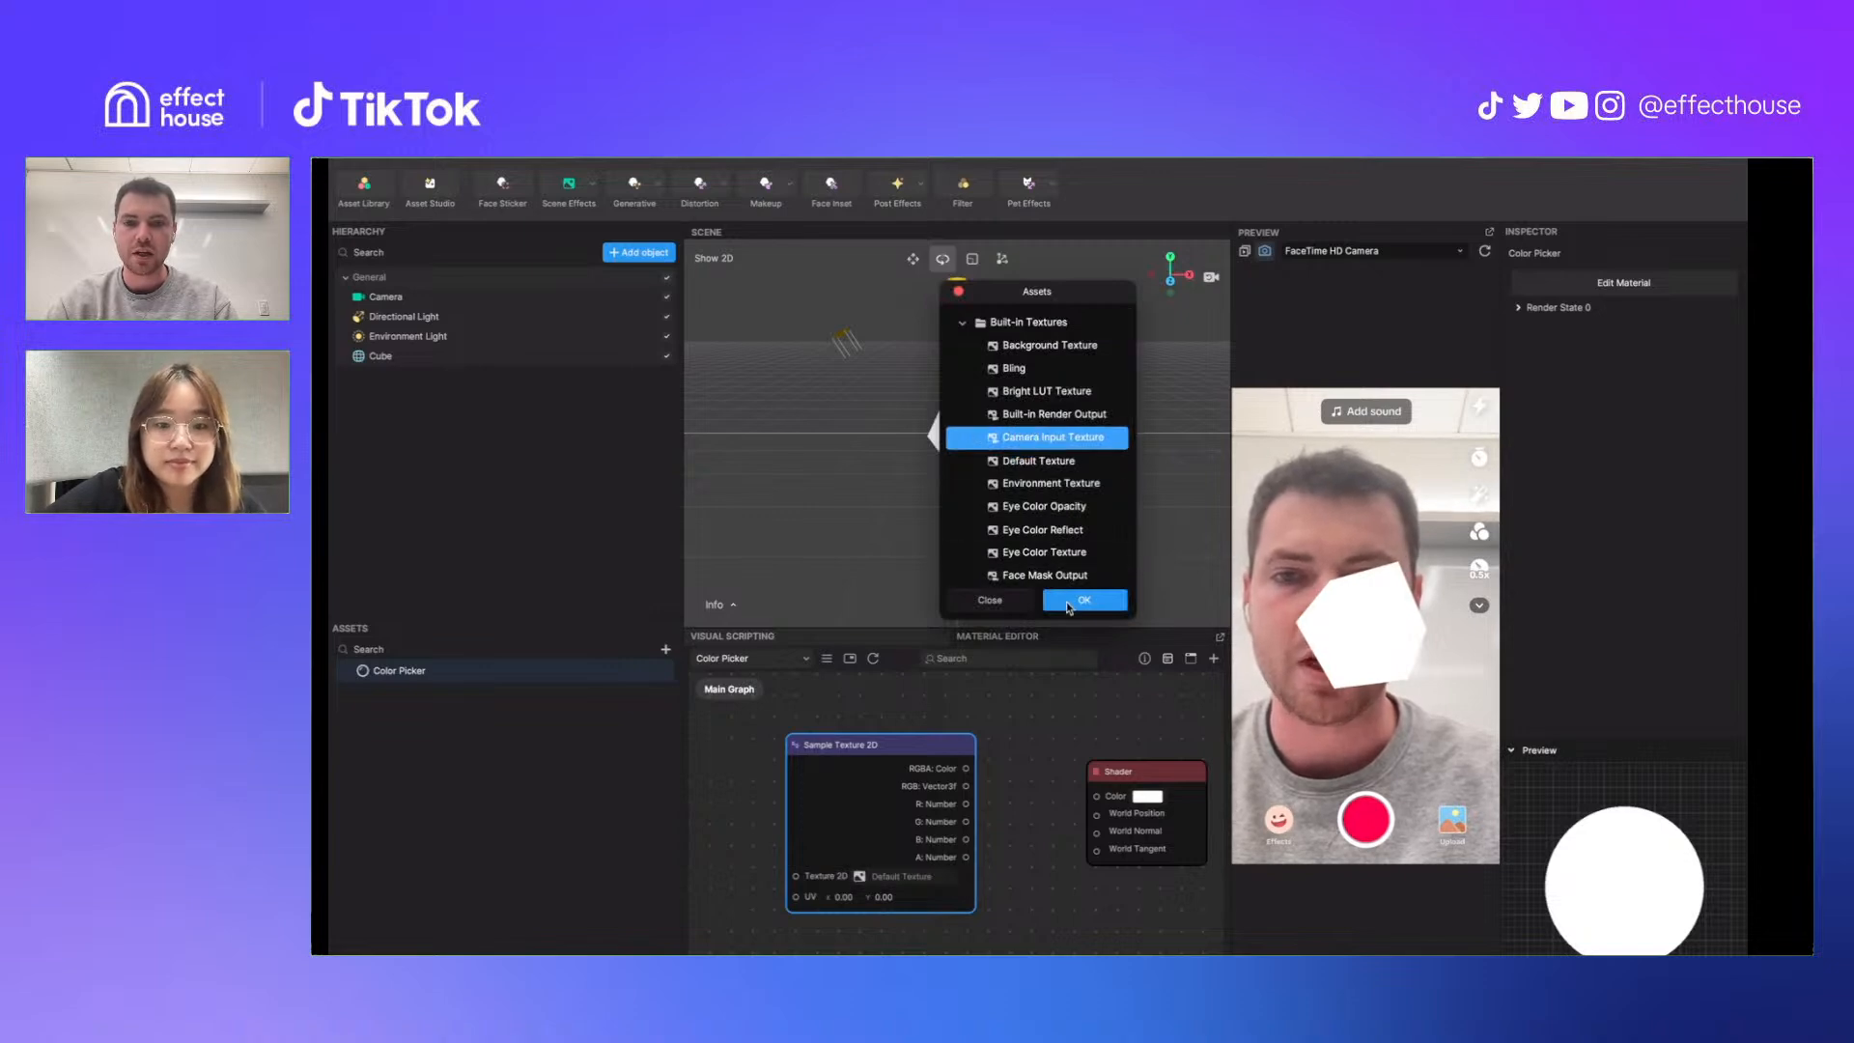
click(1068, 601)
drag(1125, 773, 1123, 757)
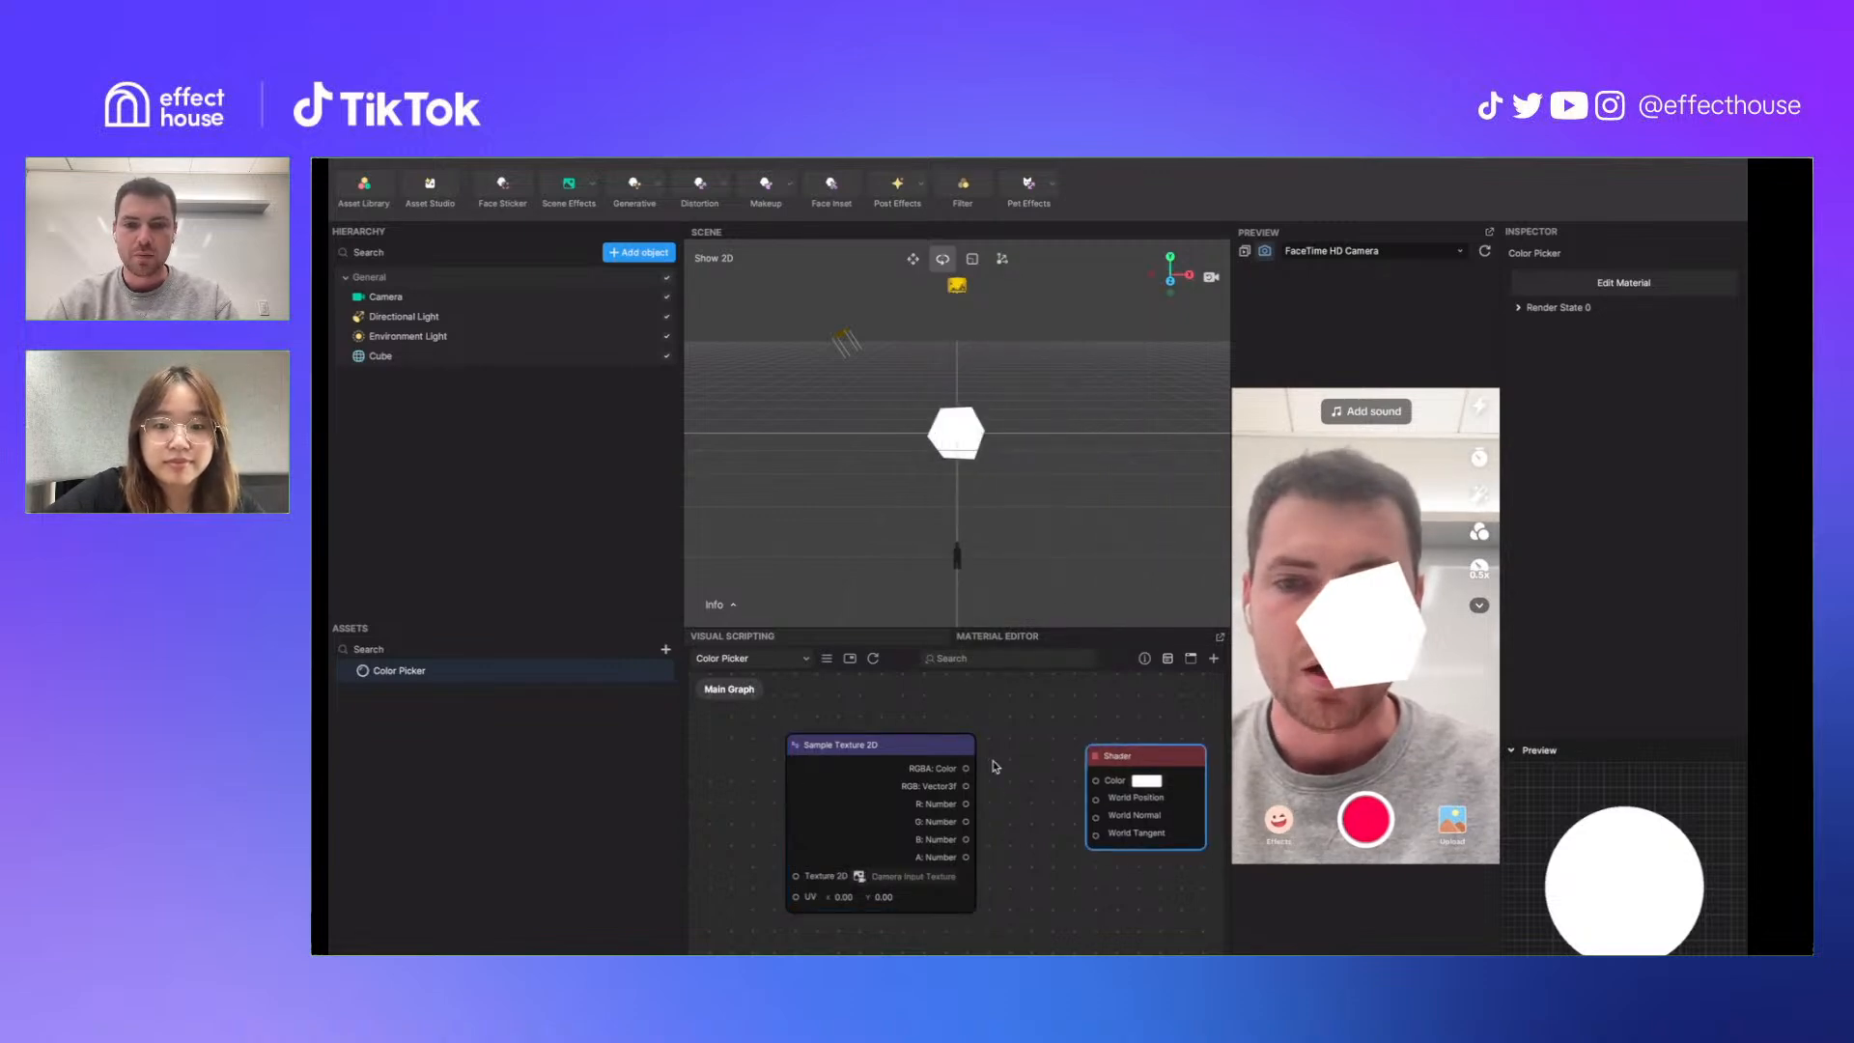
drag(967, 769, 1095, 781)
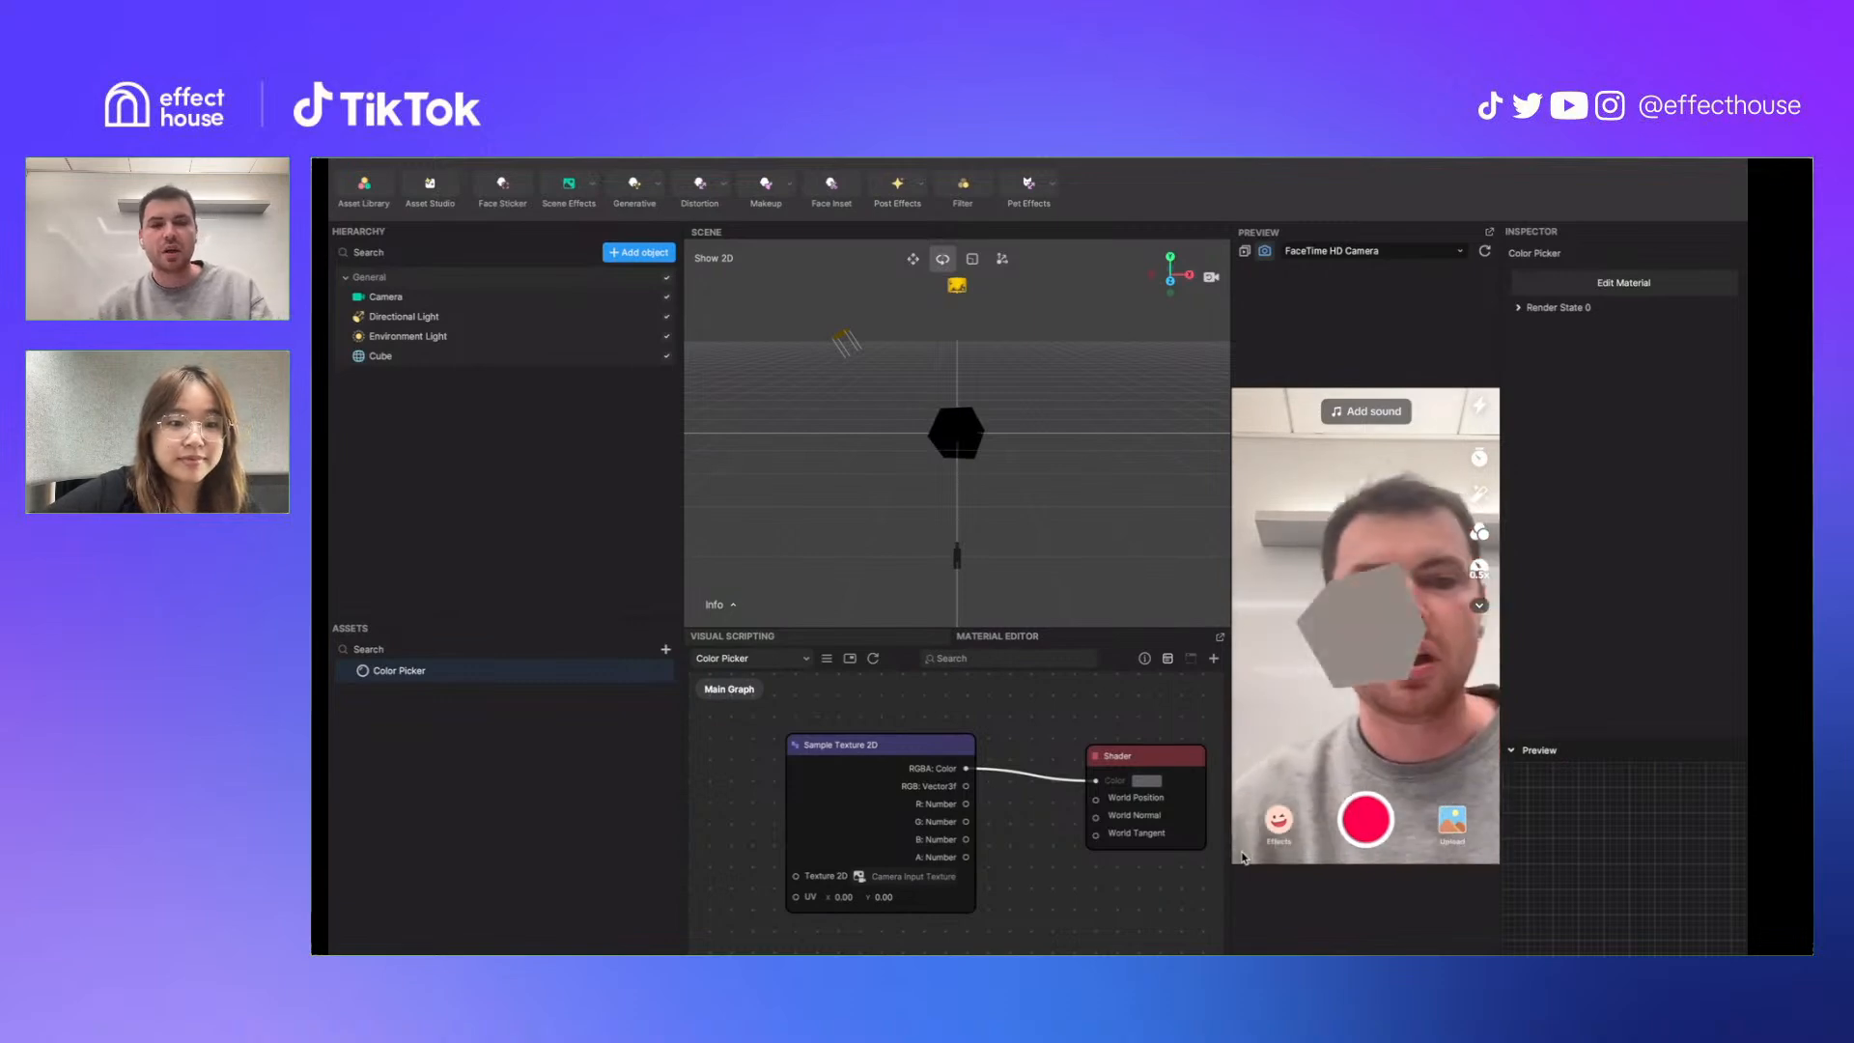
Set the Sample Texture 2D node's UV to X 0.50 and Y 0.50
click(851, 902)
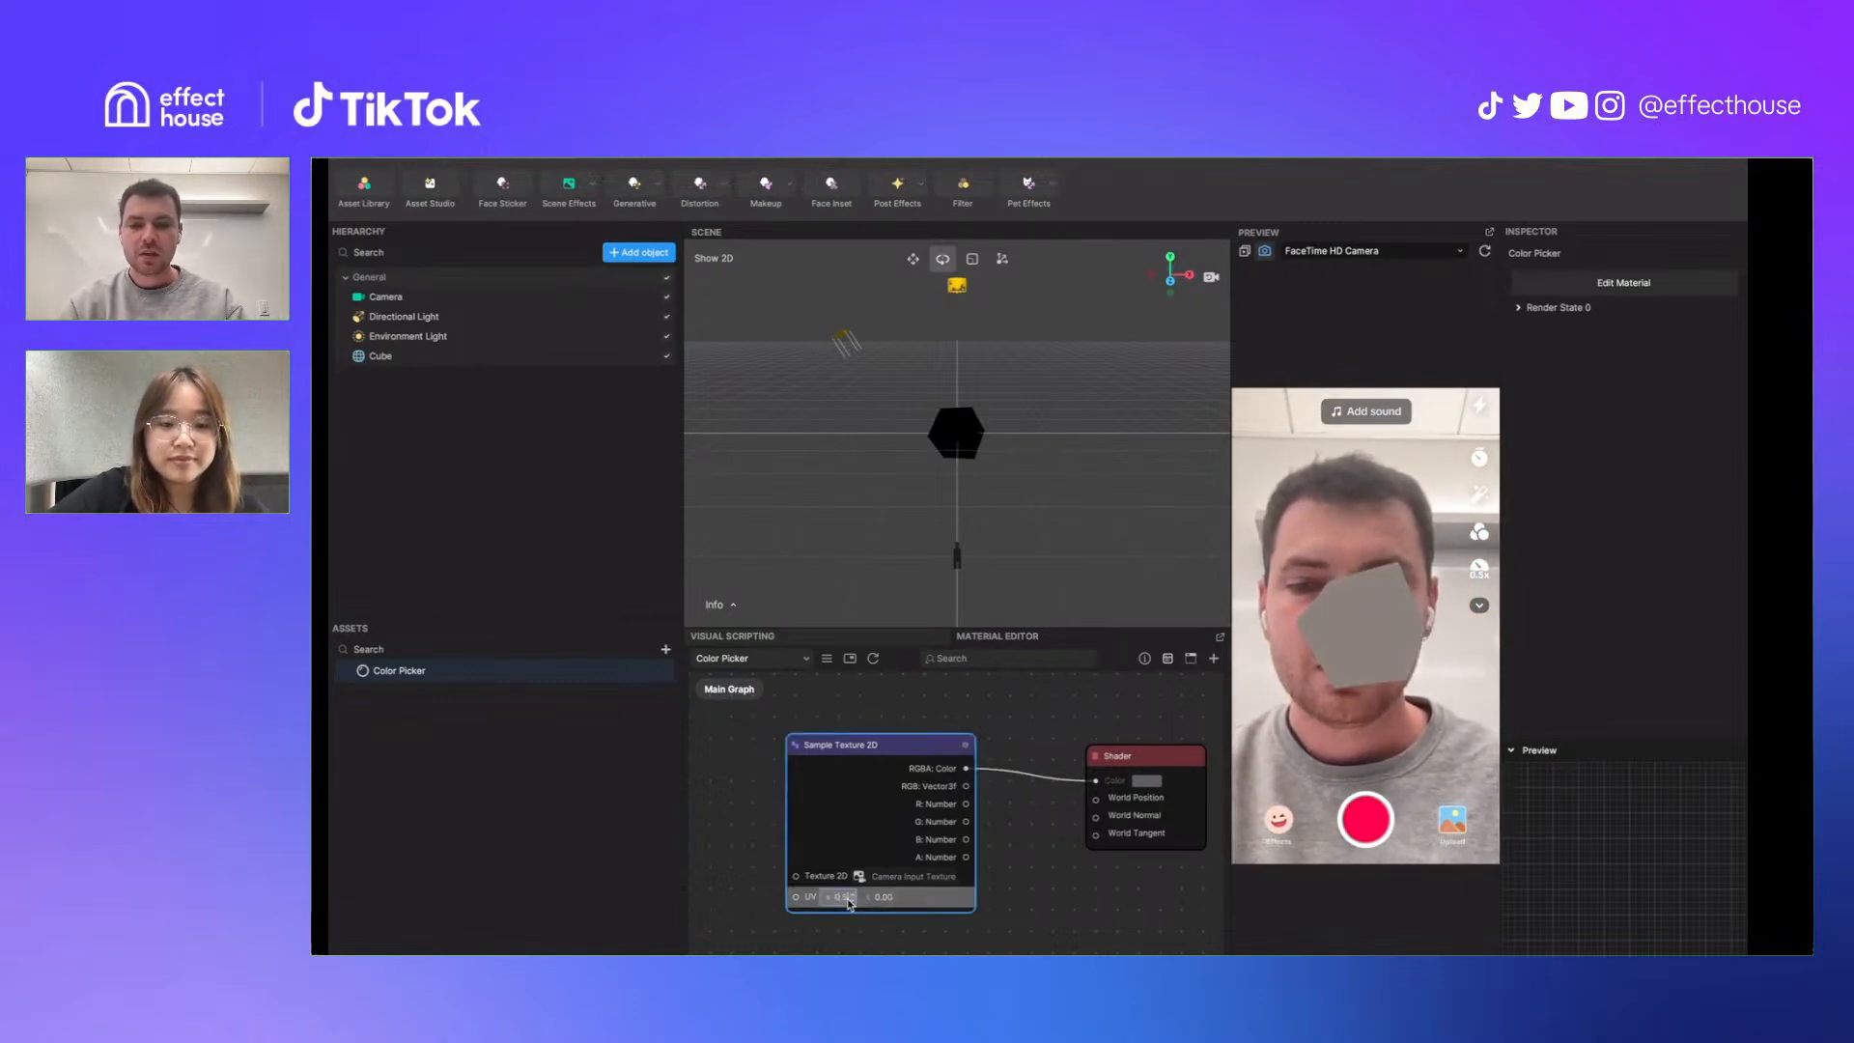
key(Return)
click(1013, 938)
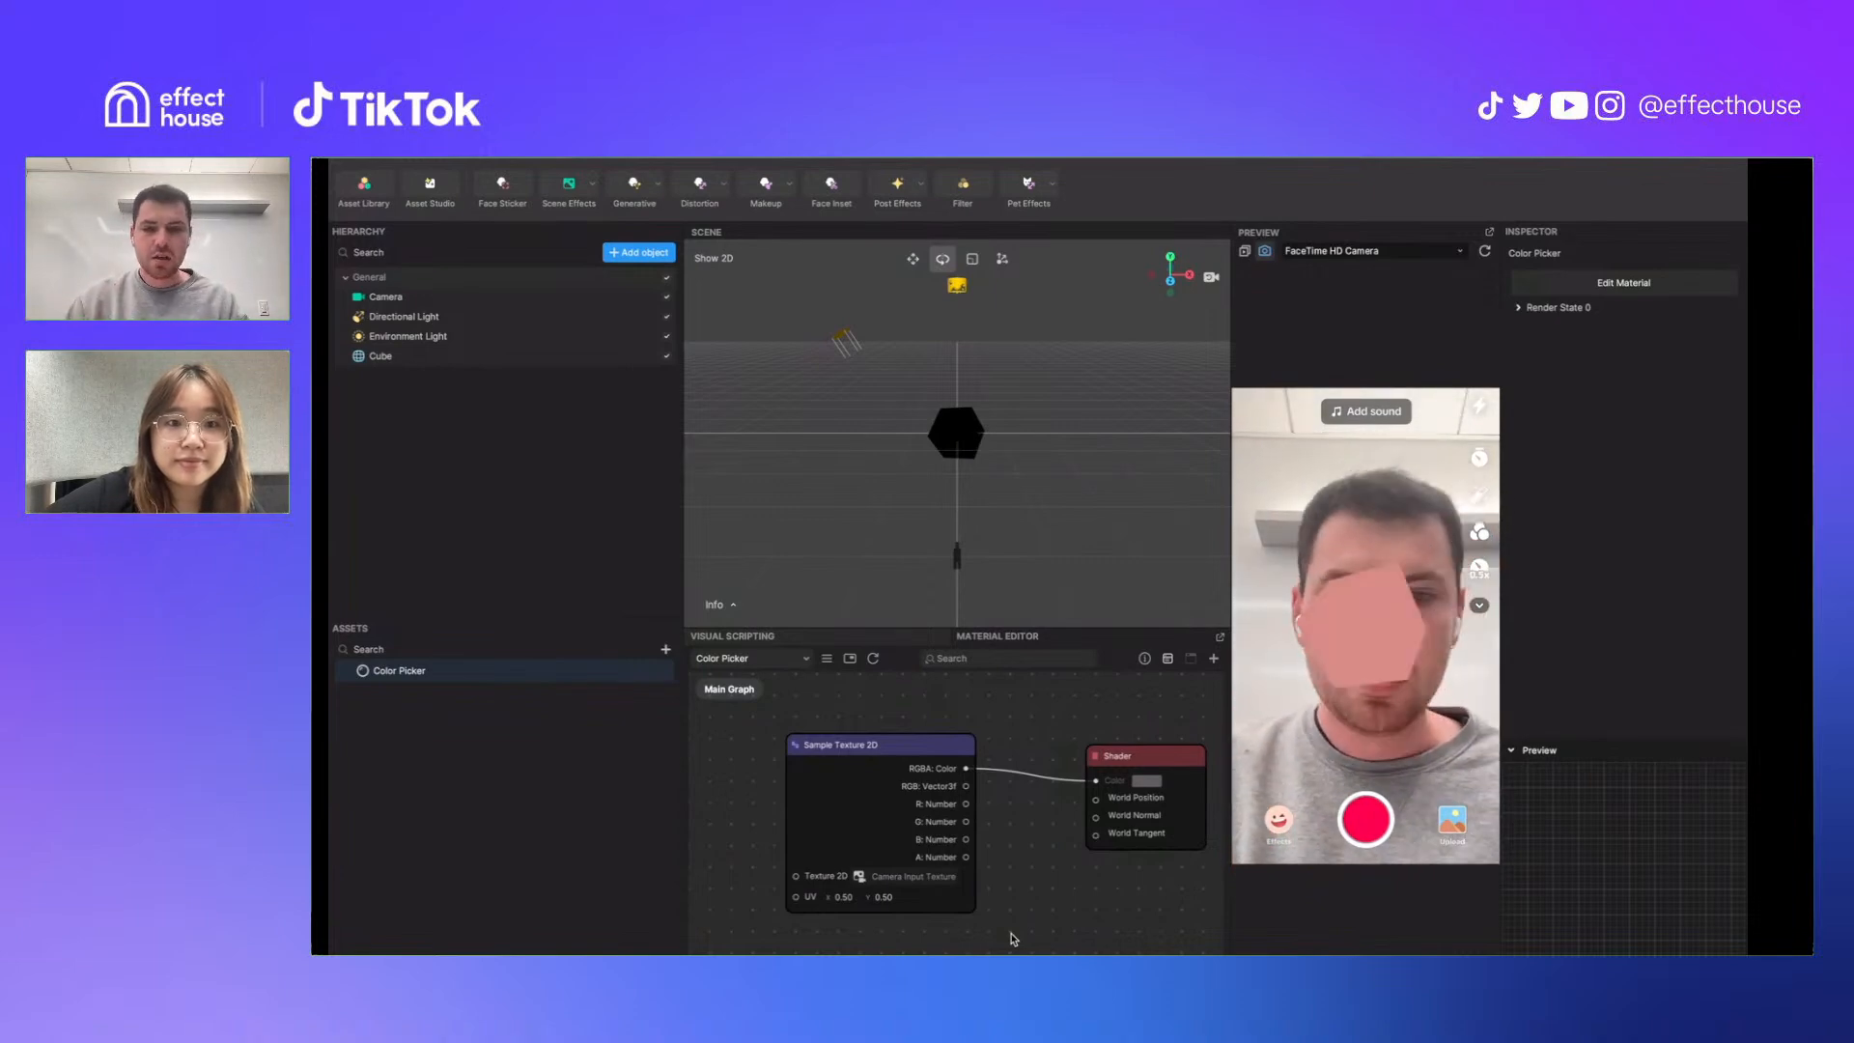
drag(1110, 802, 1114, 797)
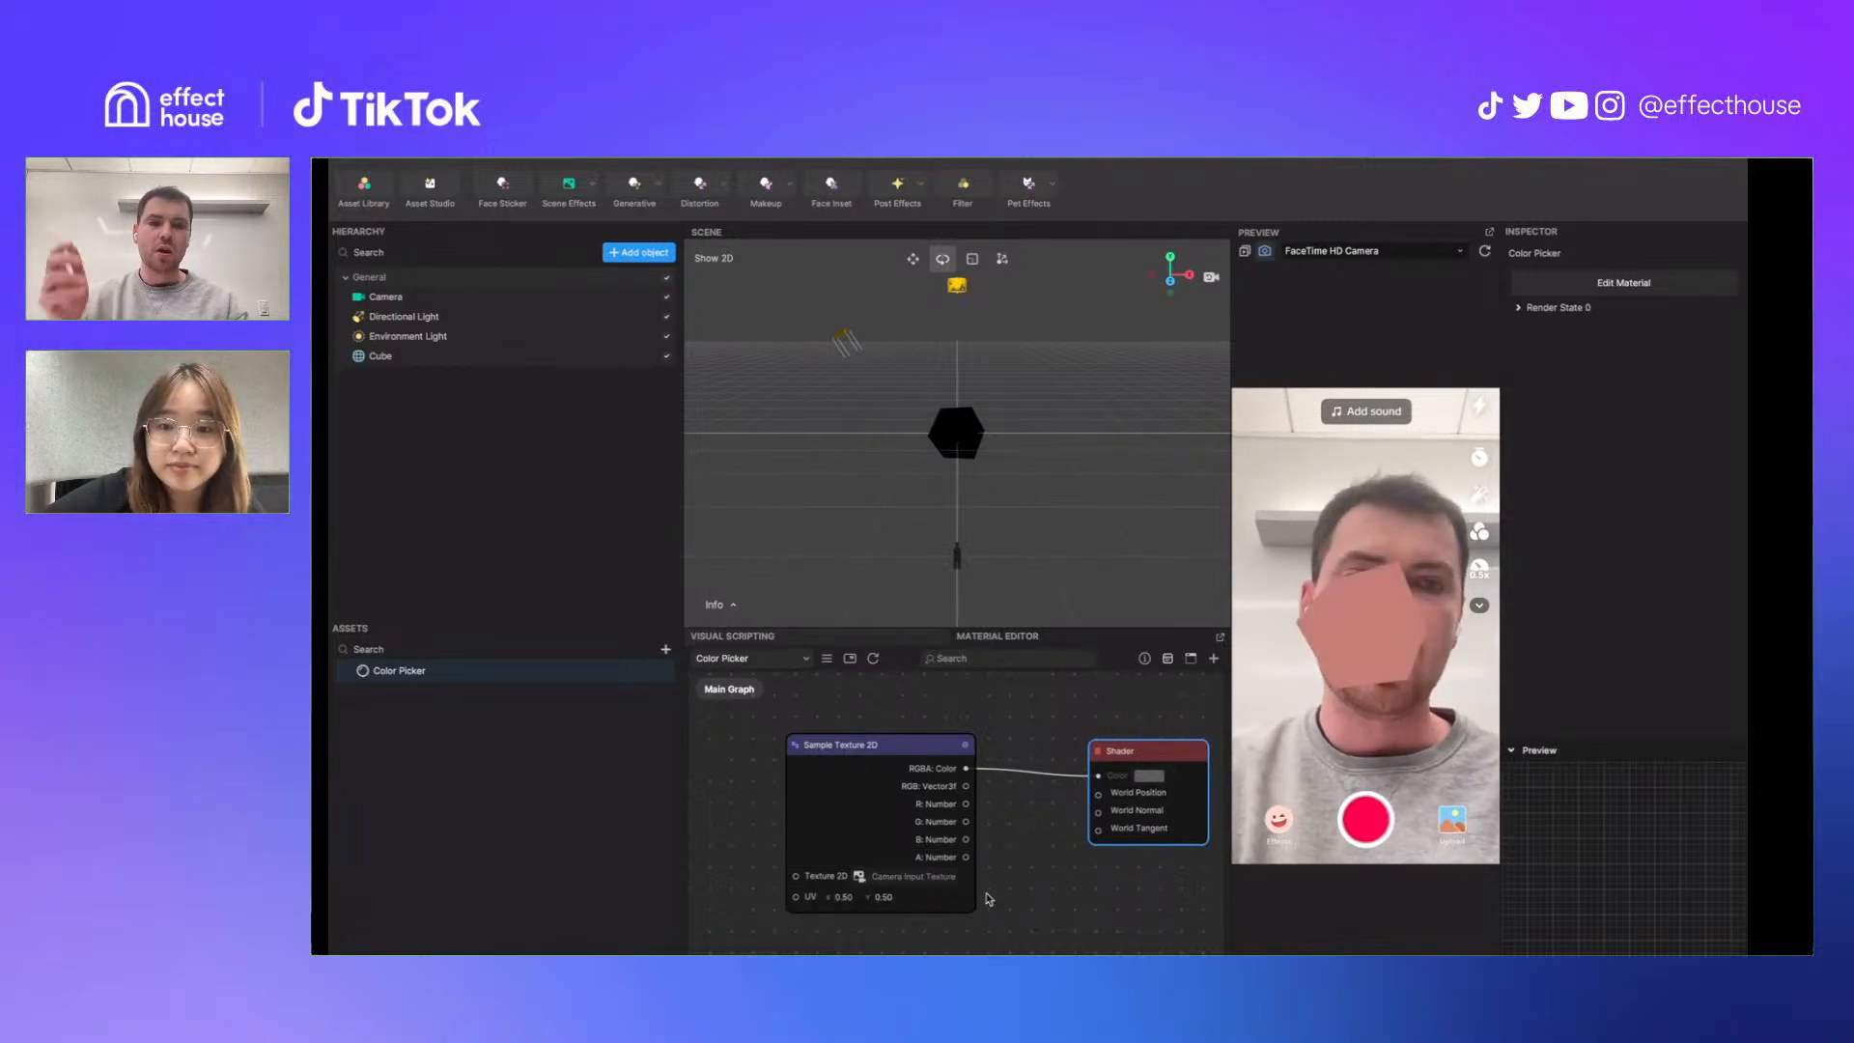
click(917, 878)
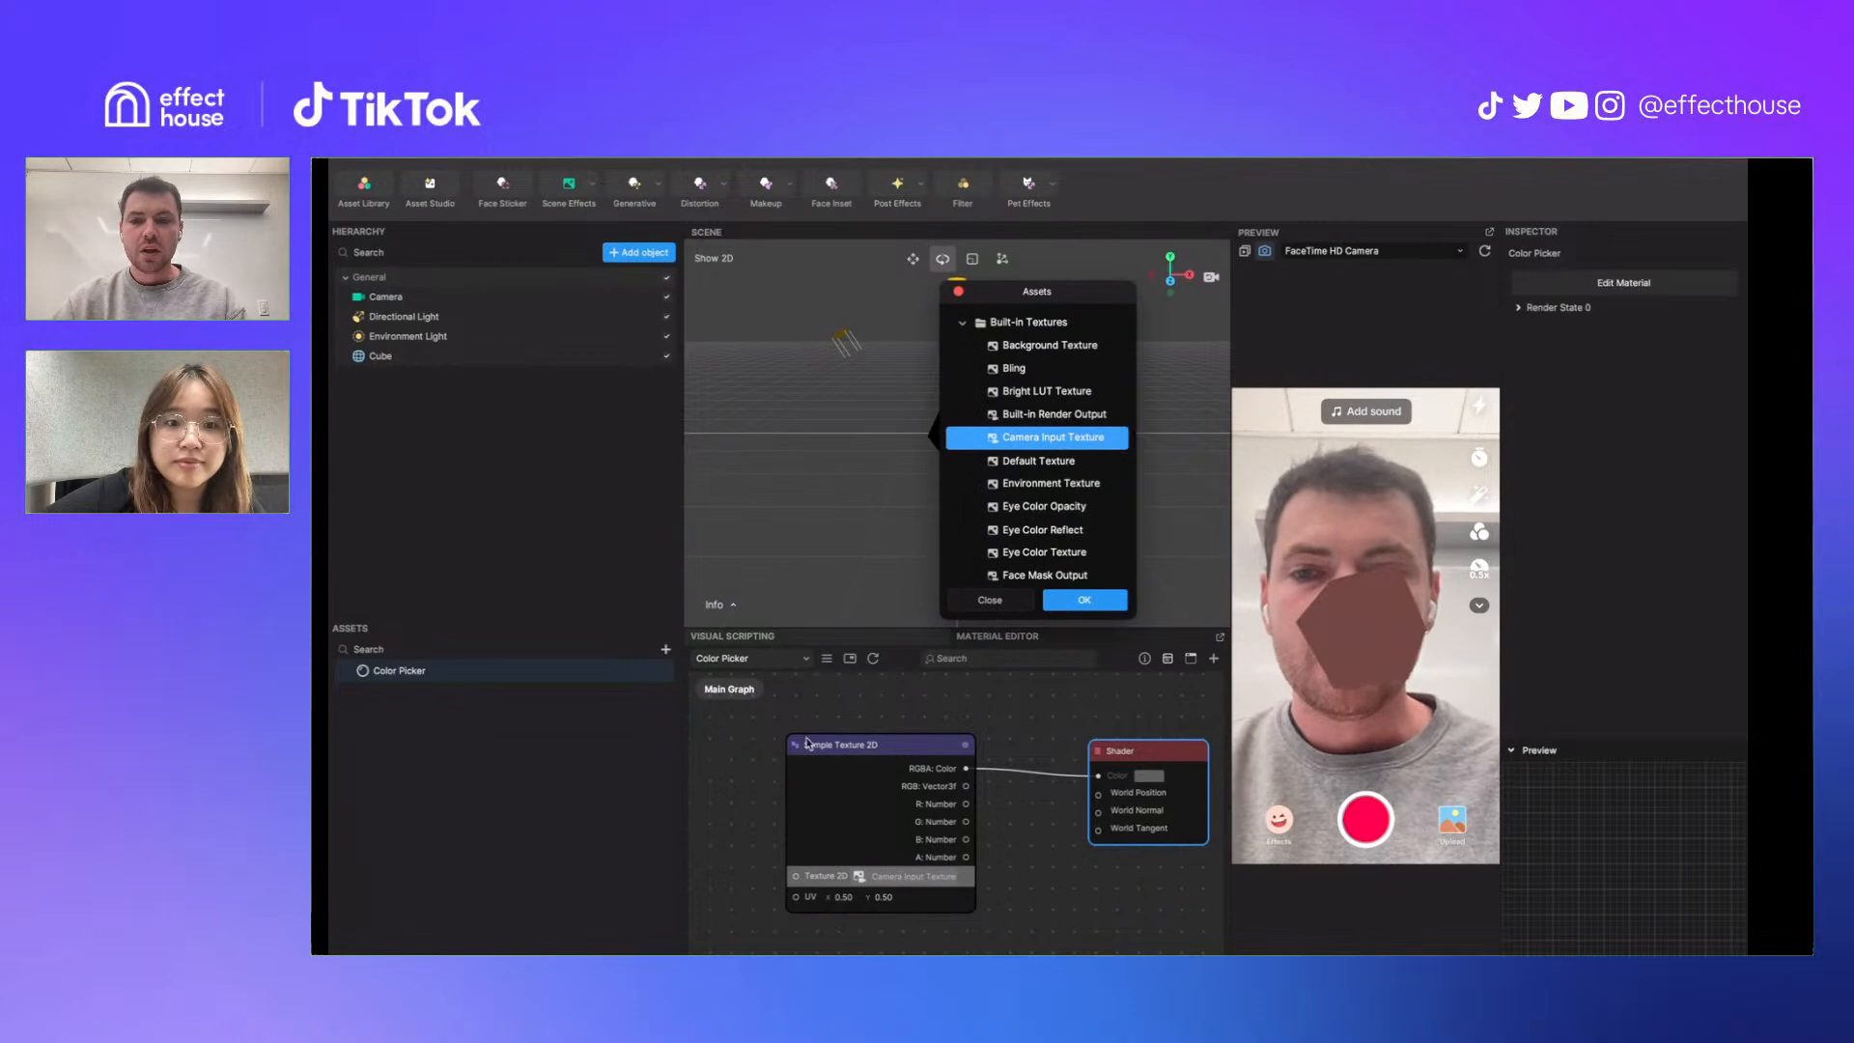
click(985, 600)
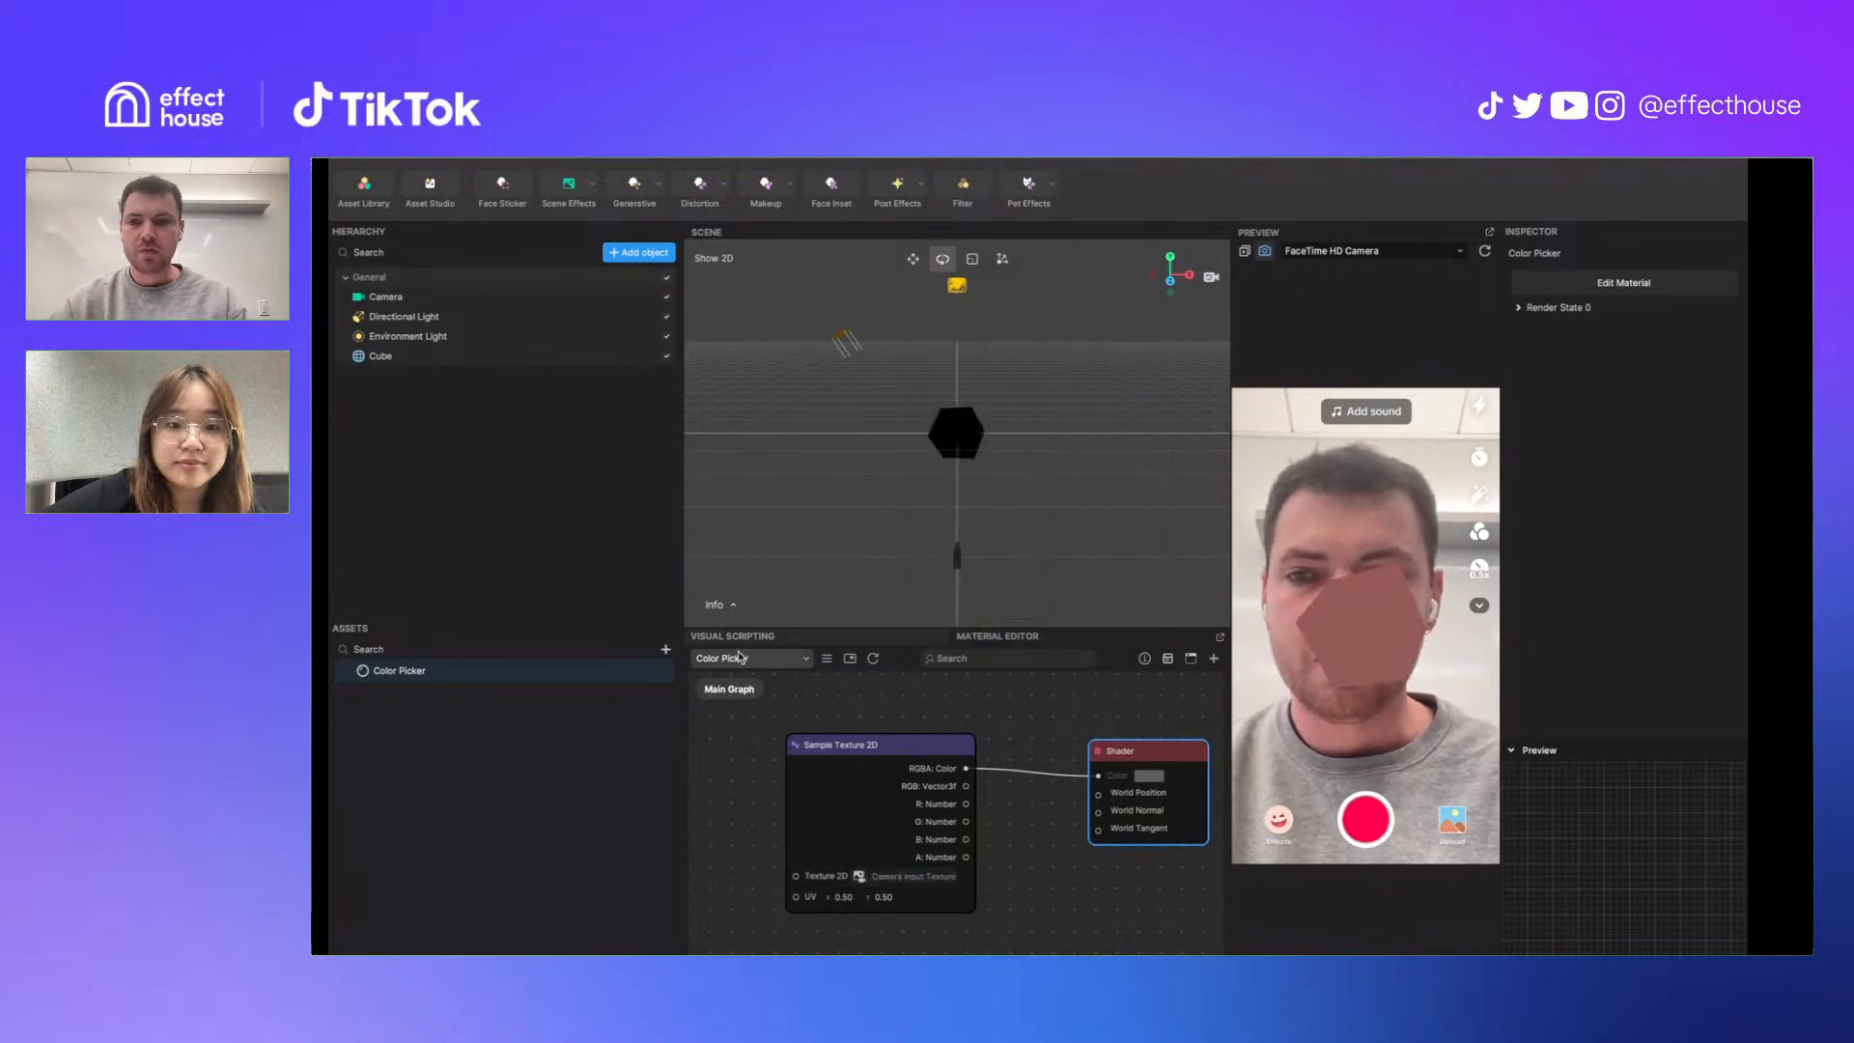
Add a 3D Face object to the scene and select the Face Texture asset that comes with it
click(656, 256)
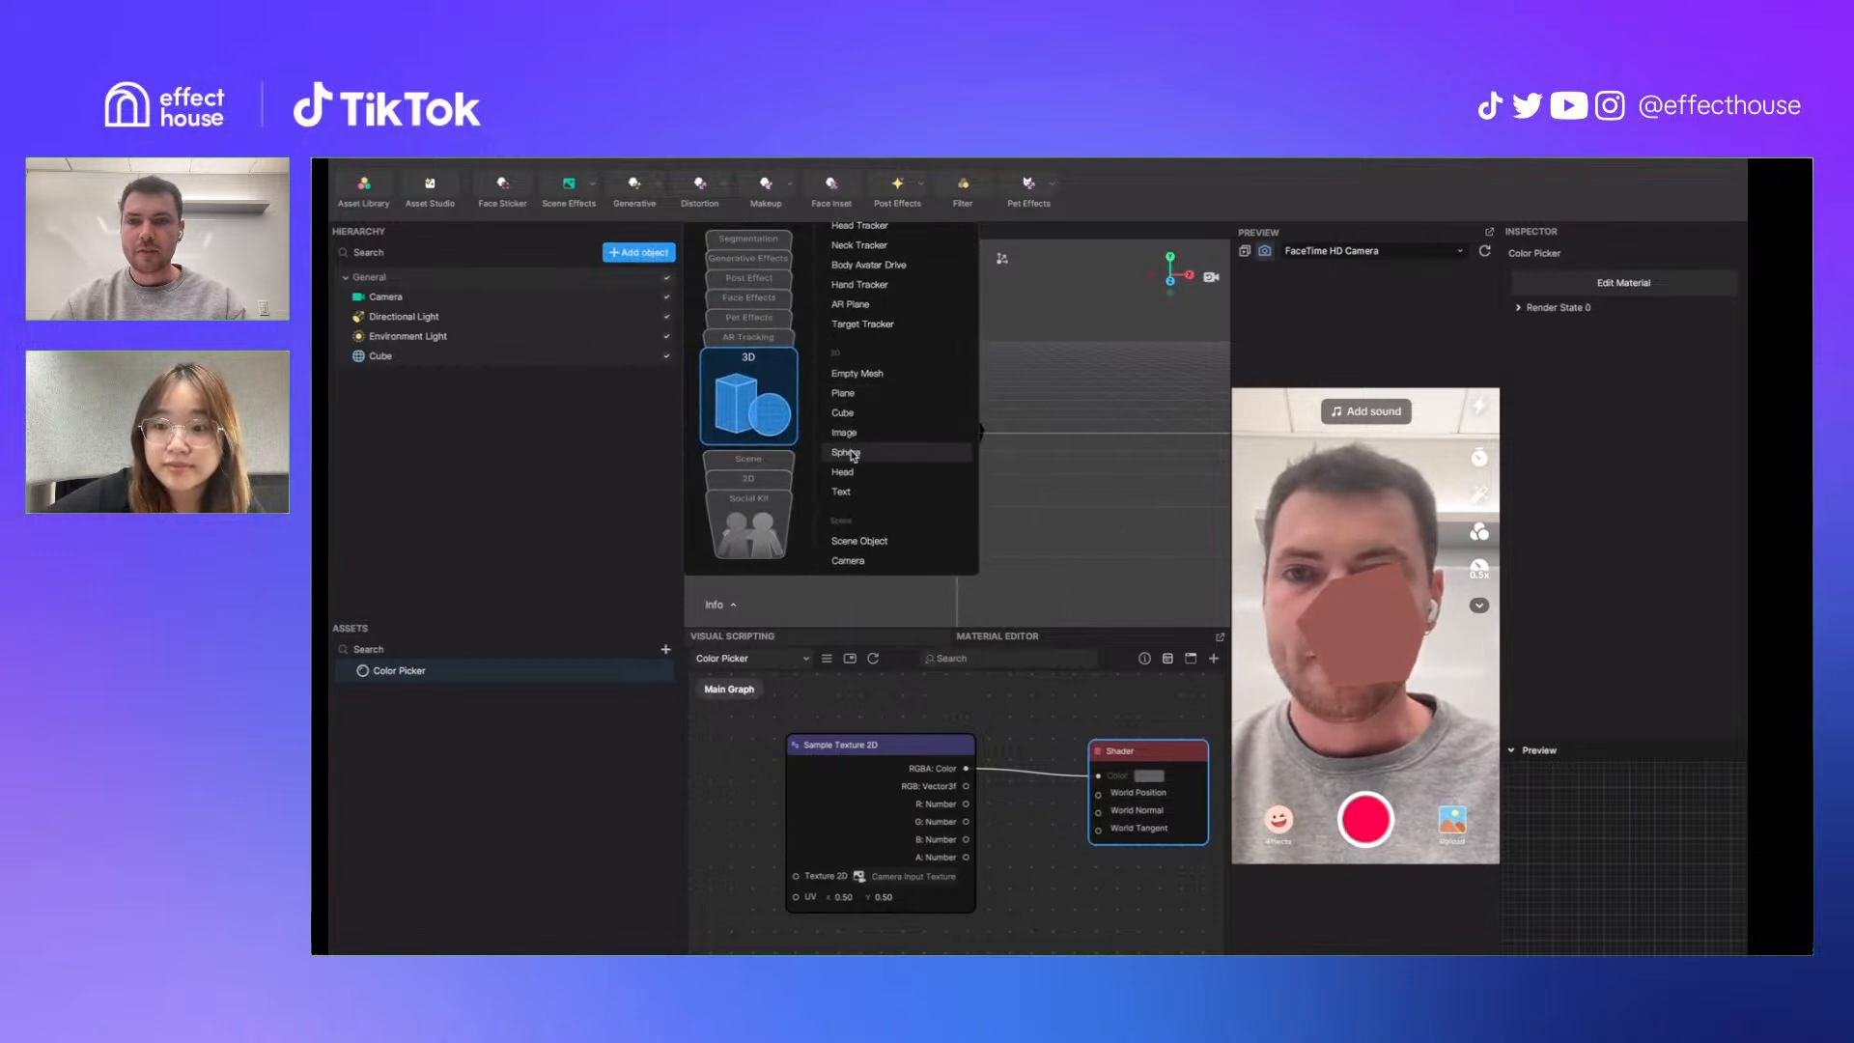
scroll(842, 450, down, 2)
scroll(843, 406, up, 10)
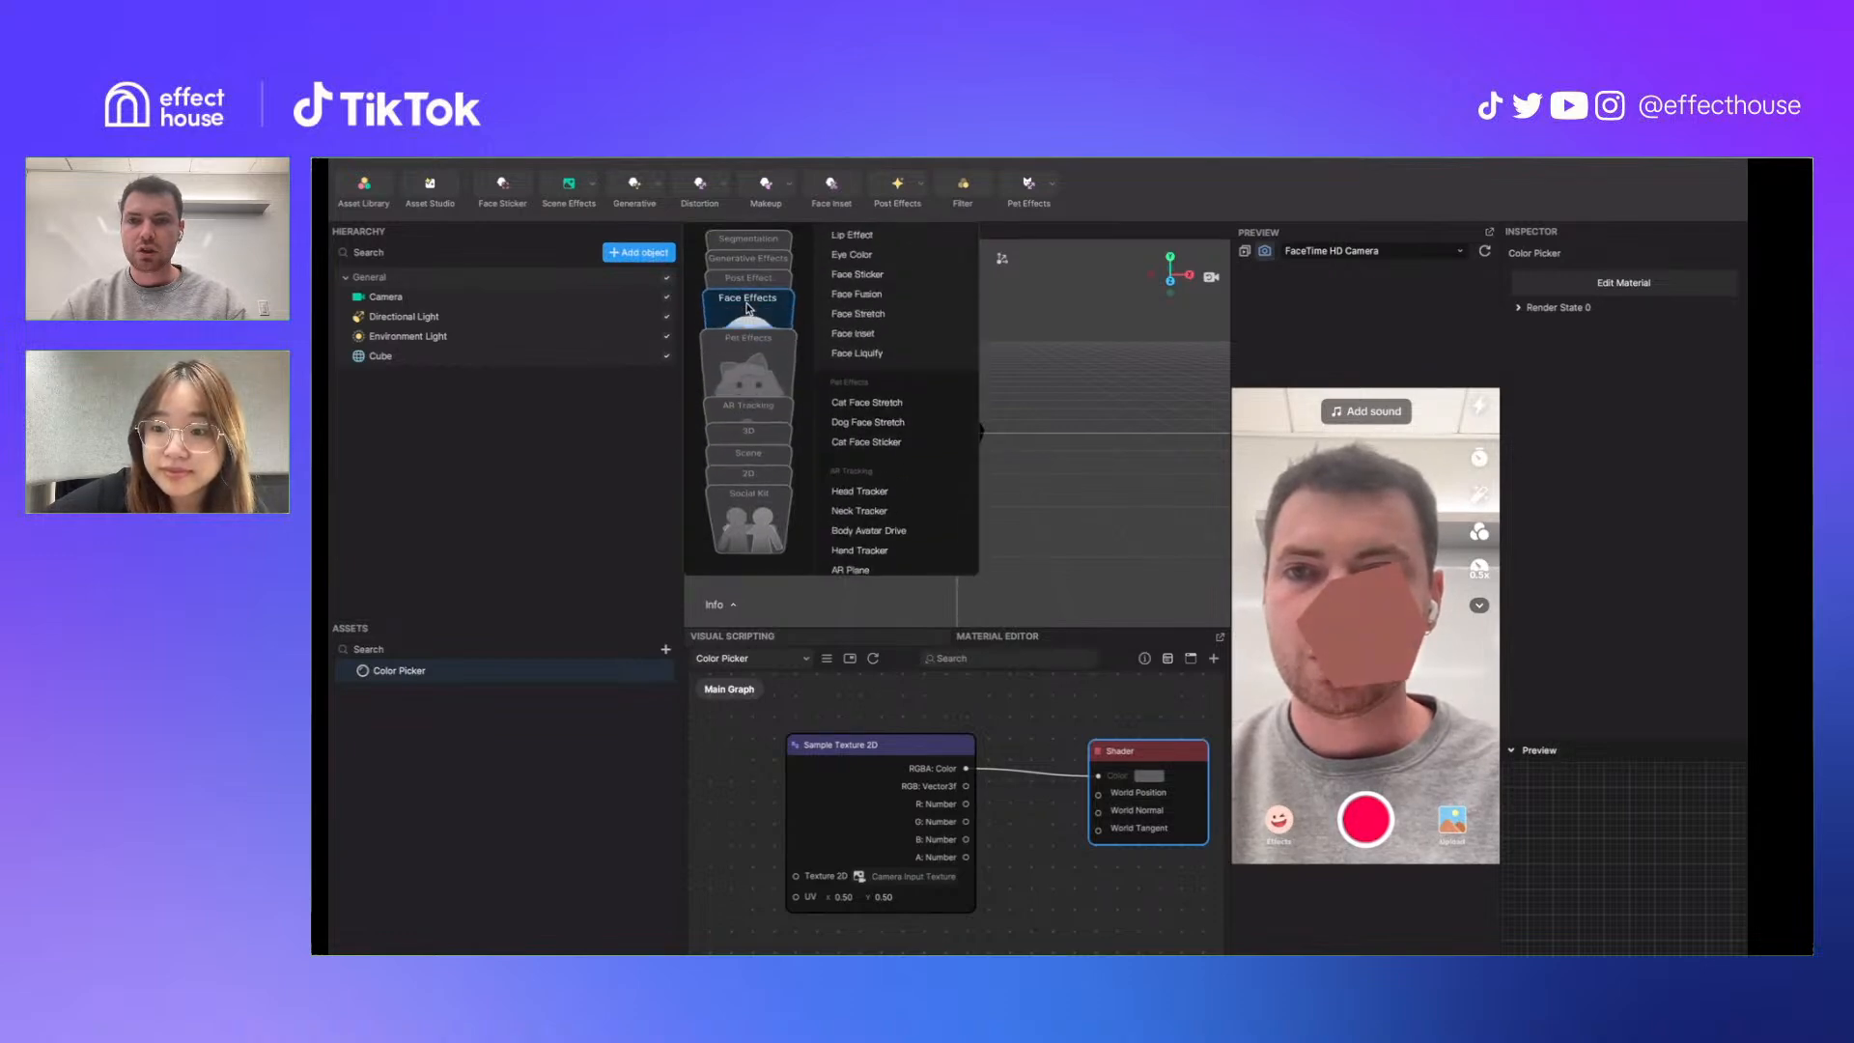
click(836, 314)
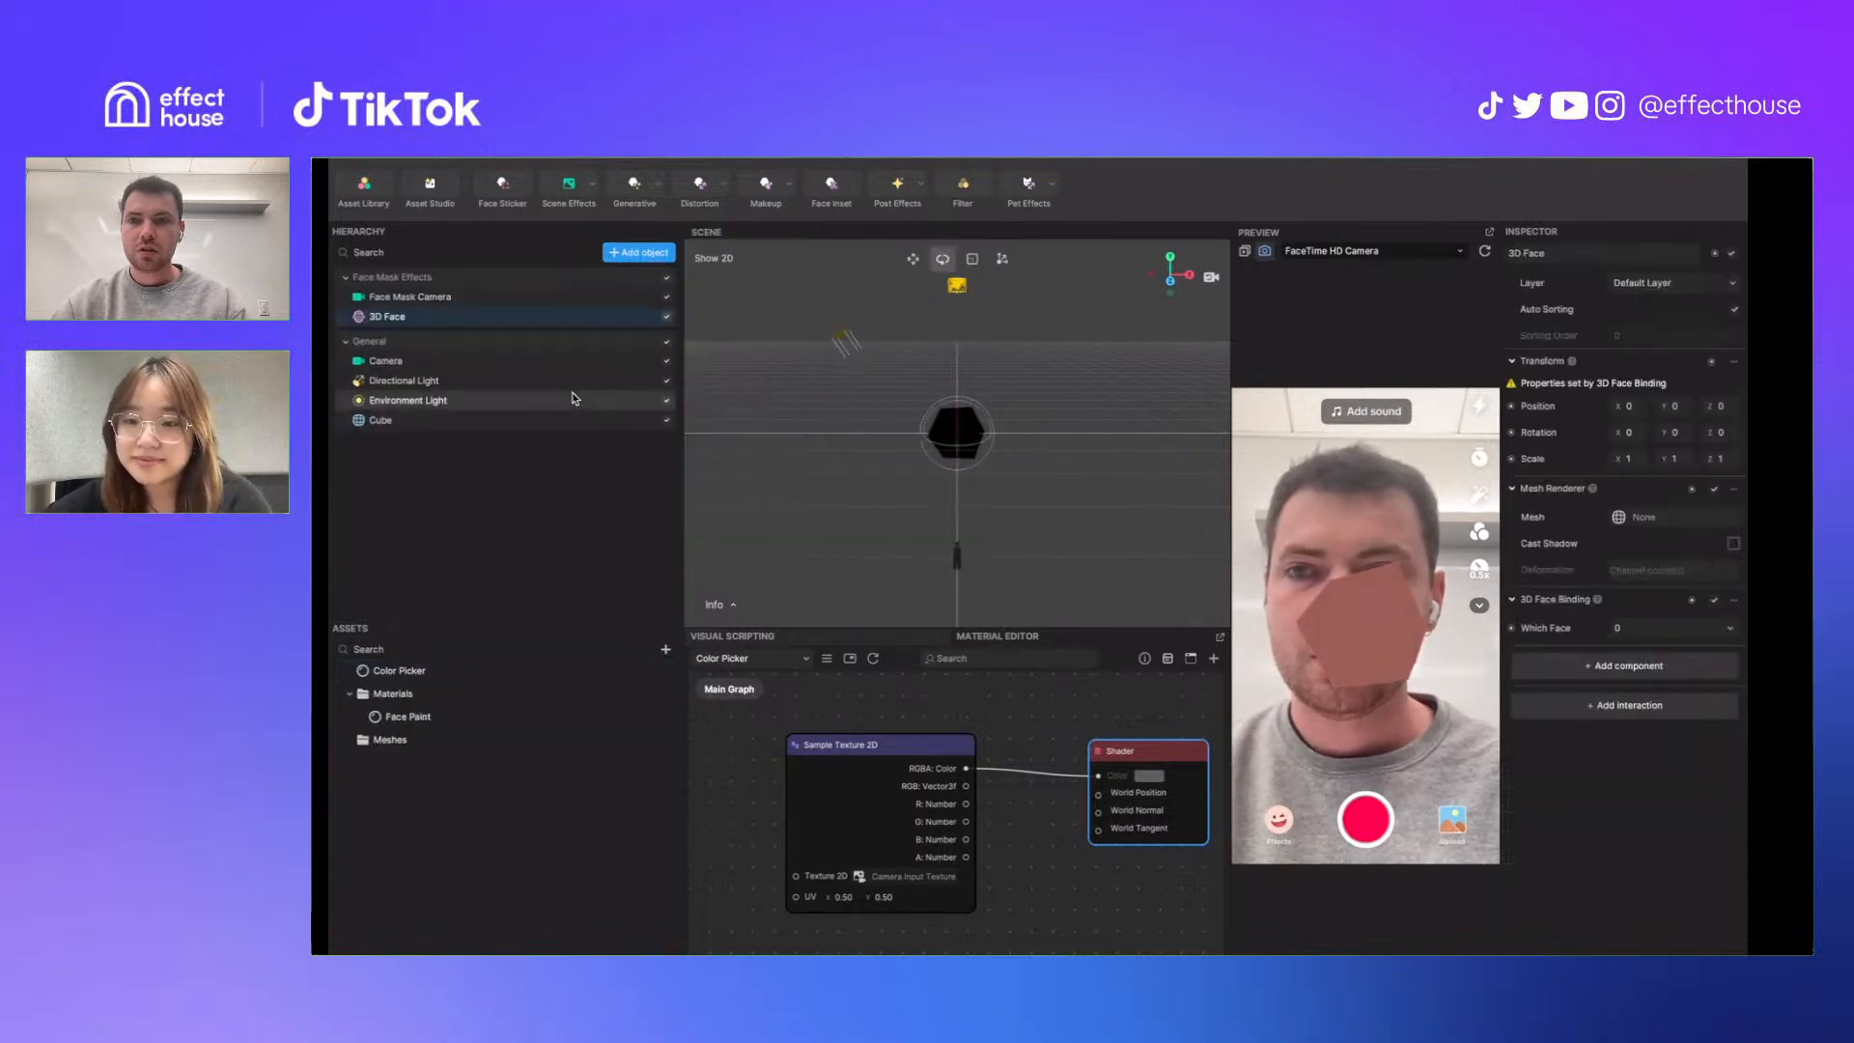
click(403, 768)
click(1622, 391)
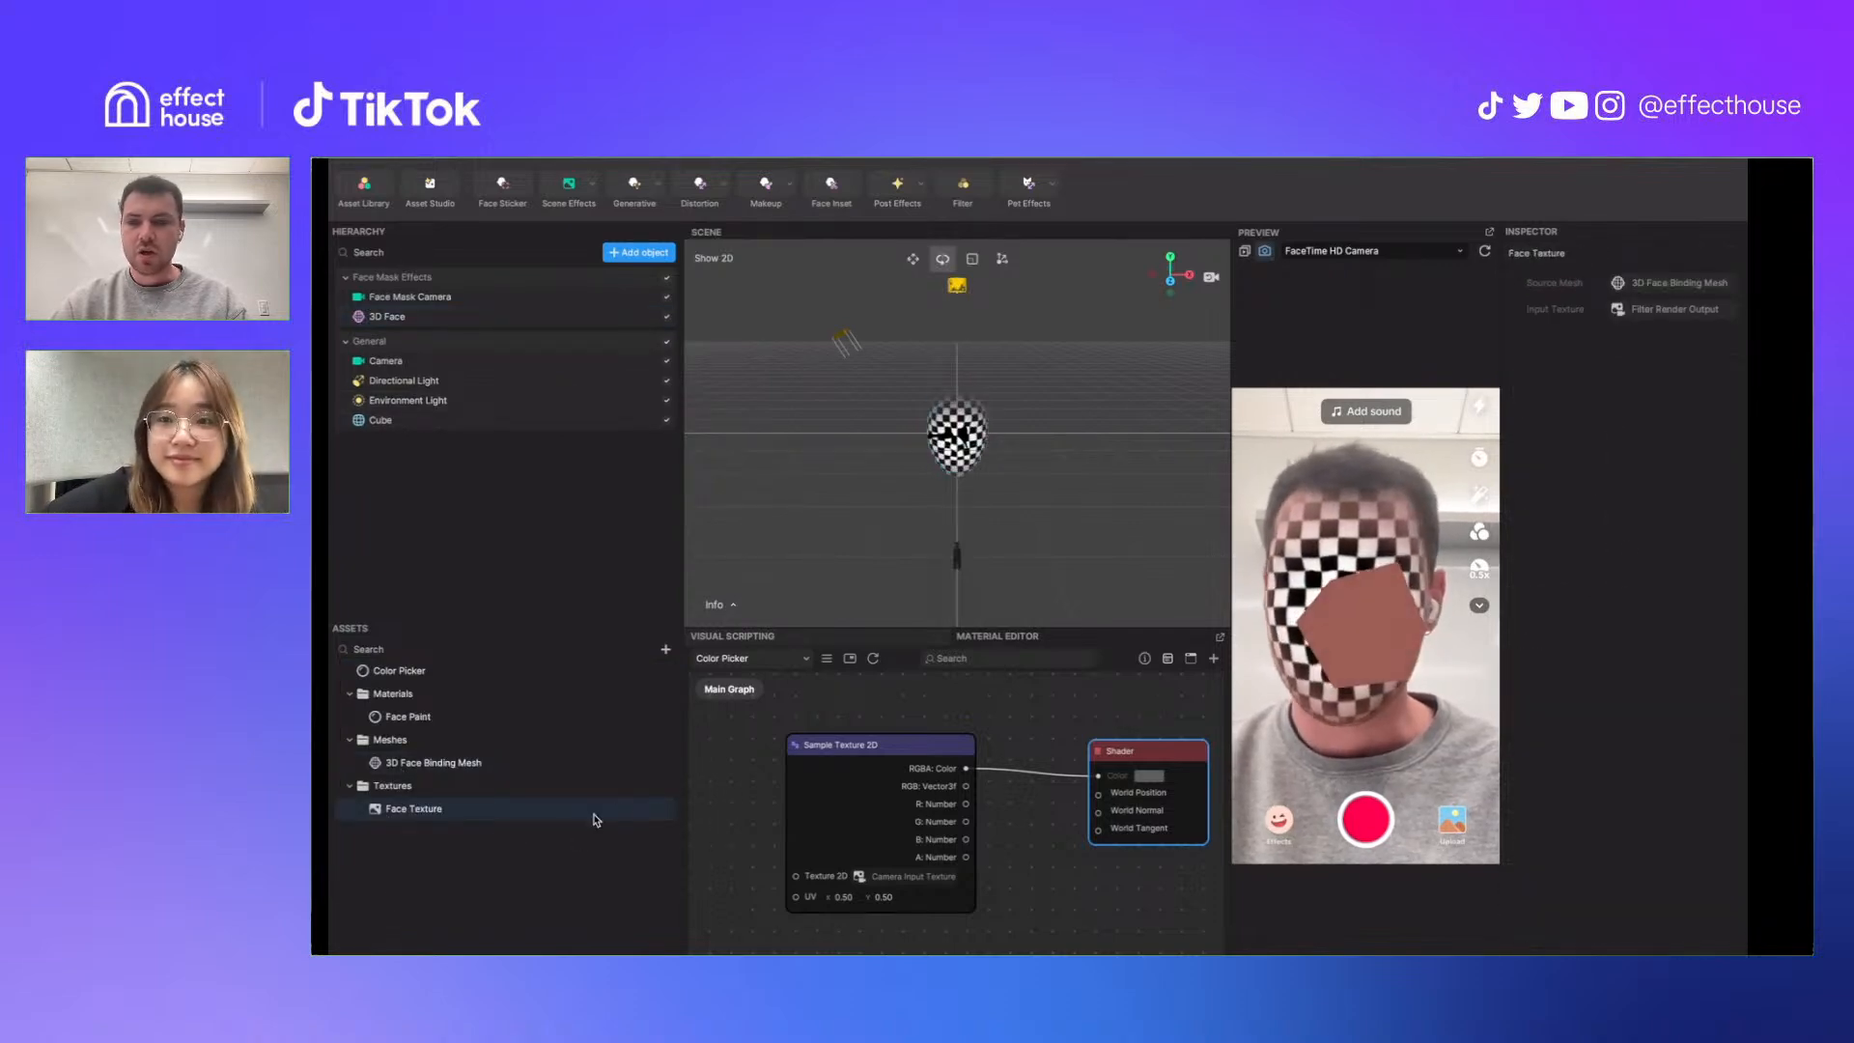
Change the Sample Texture 2D node's texture to Face Texture
click(897, 876)
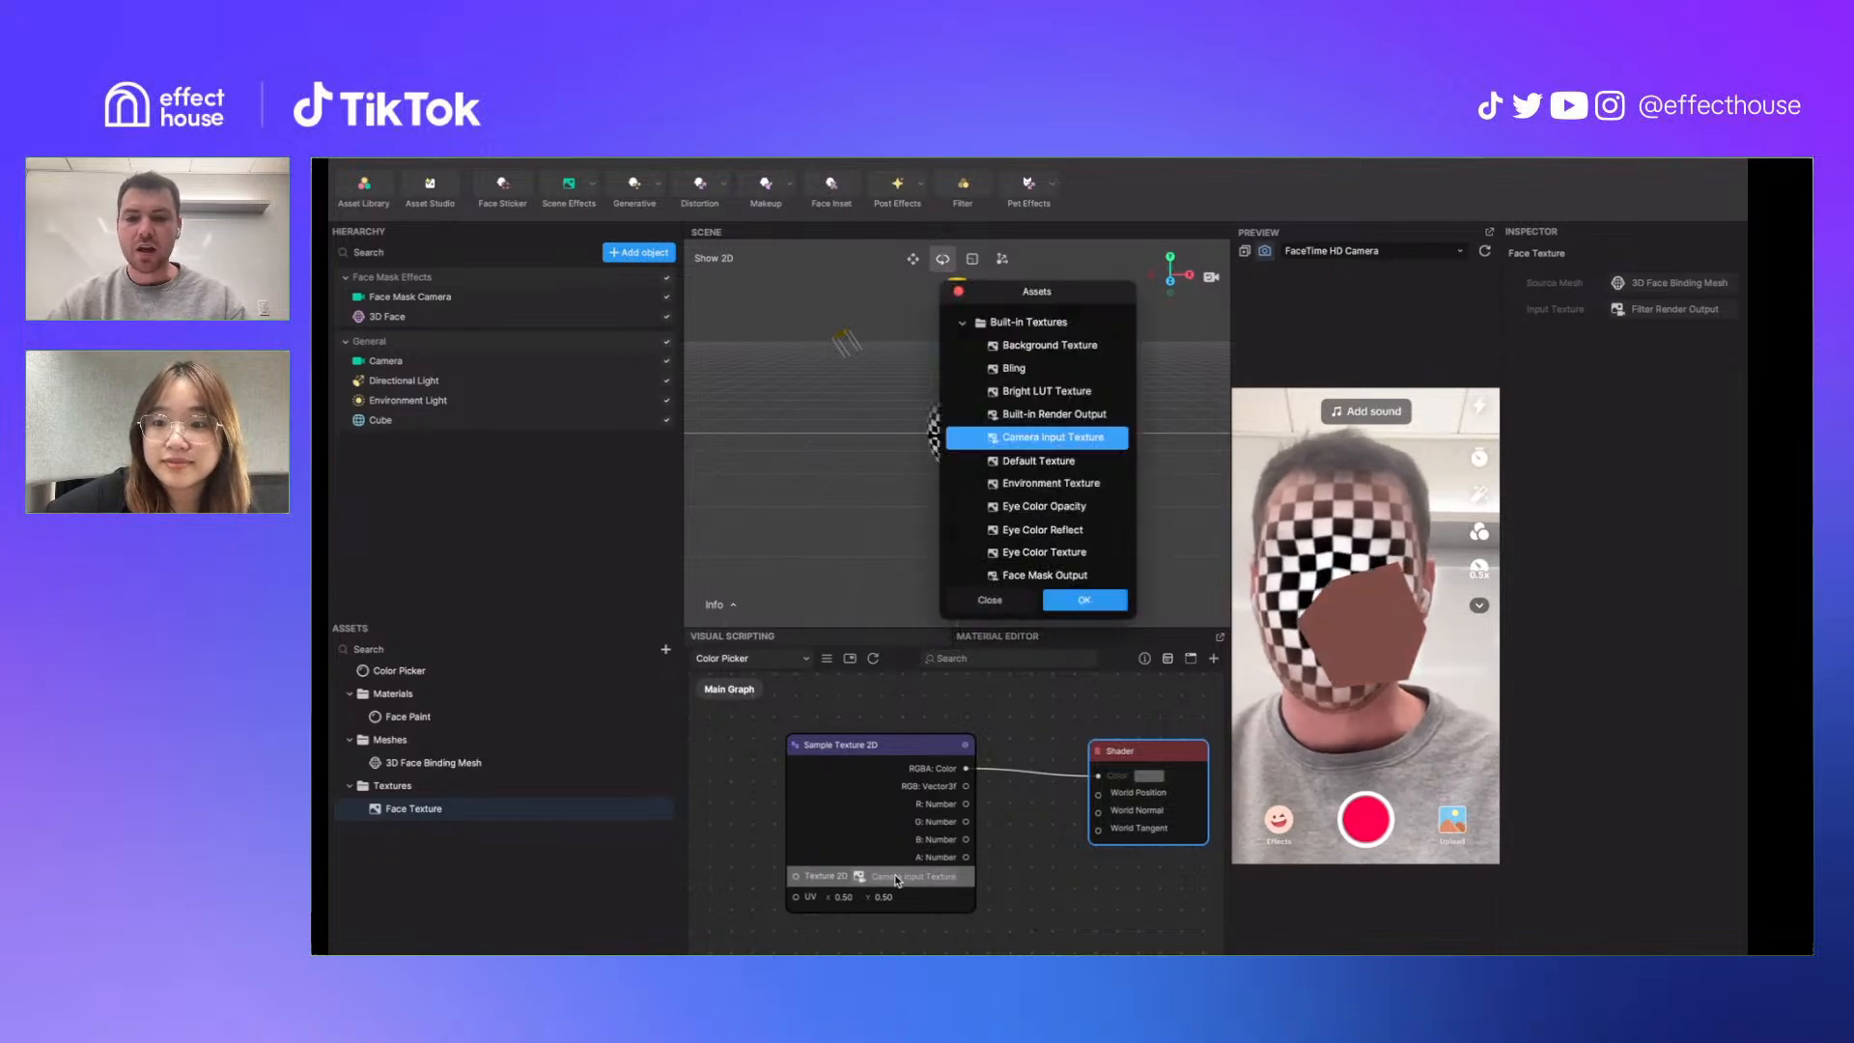
scroll(1007, 569, down, 5)
click(1048, 566)
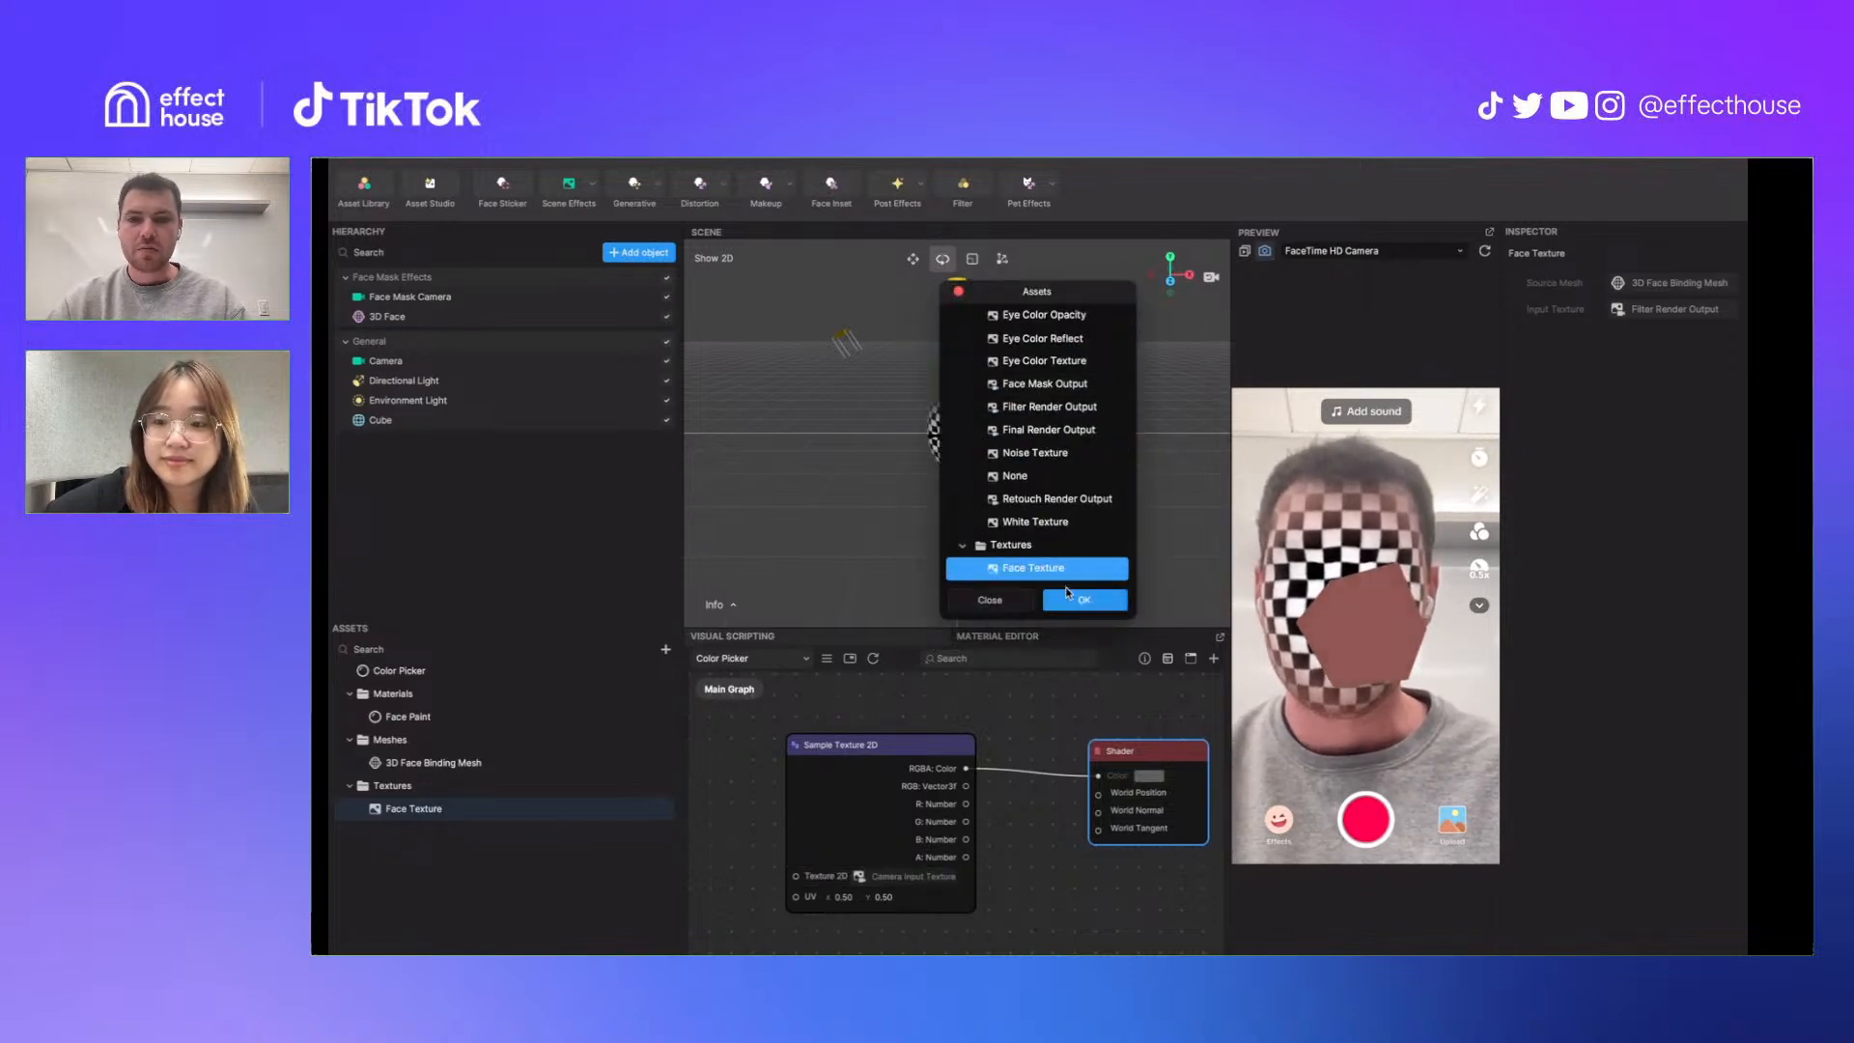
click(1074, 600)
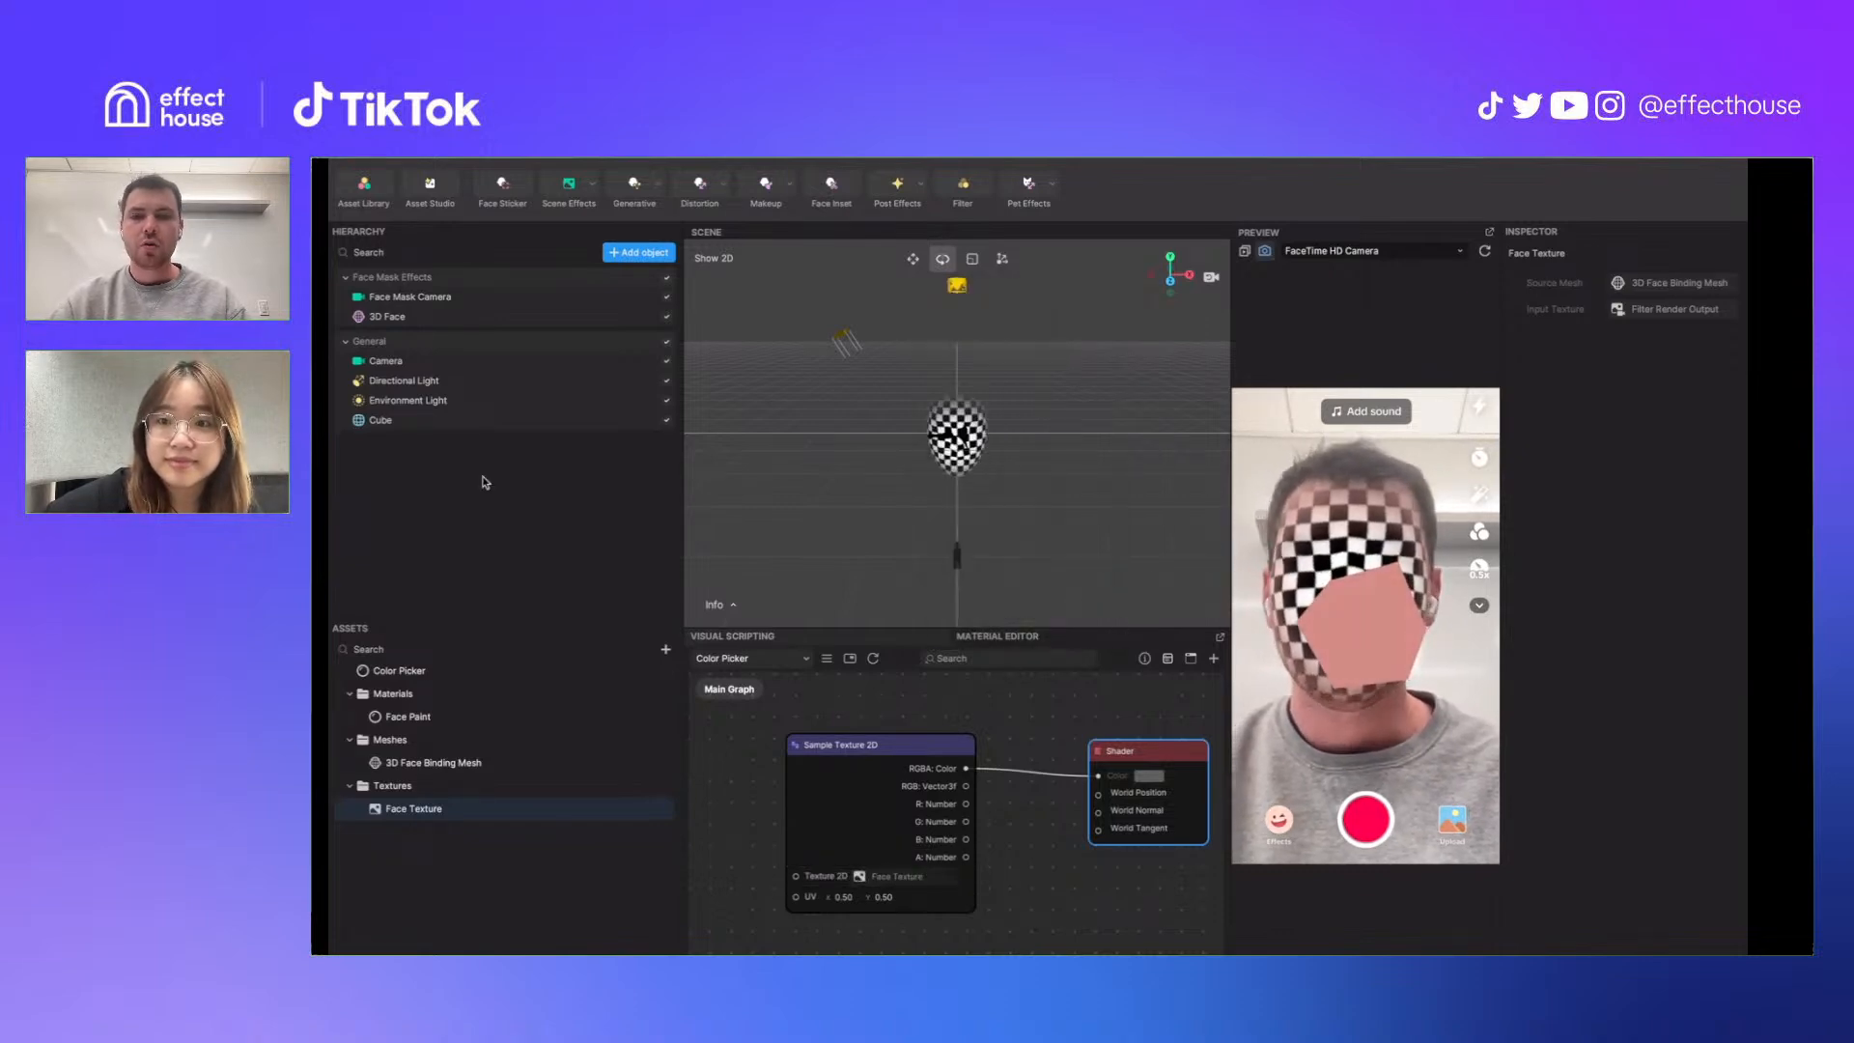
Hide the 3D Face object in the scene
right_click(665, 321)
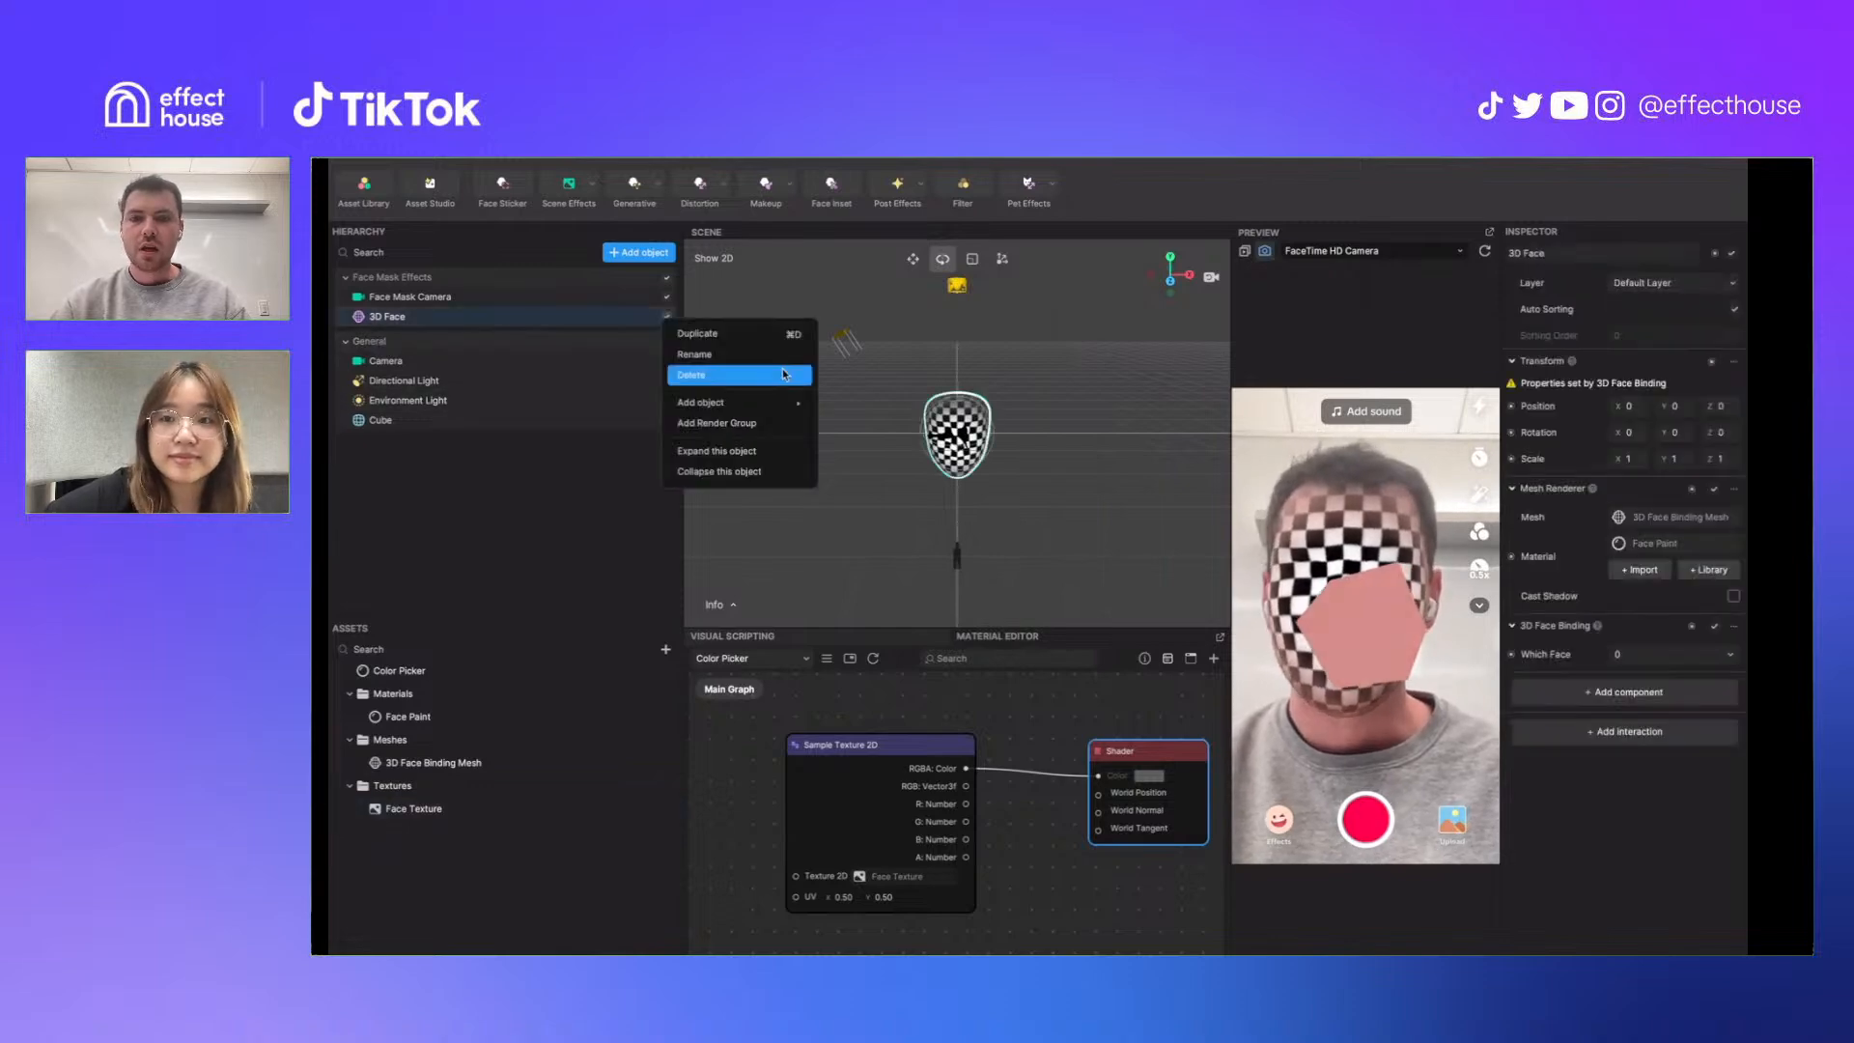
click(668, 318)
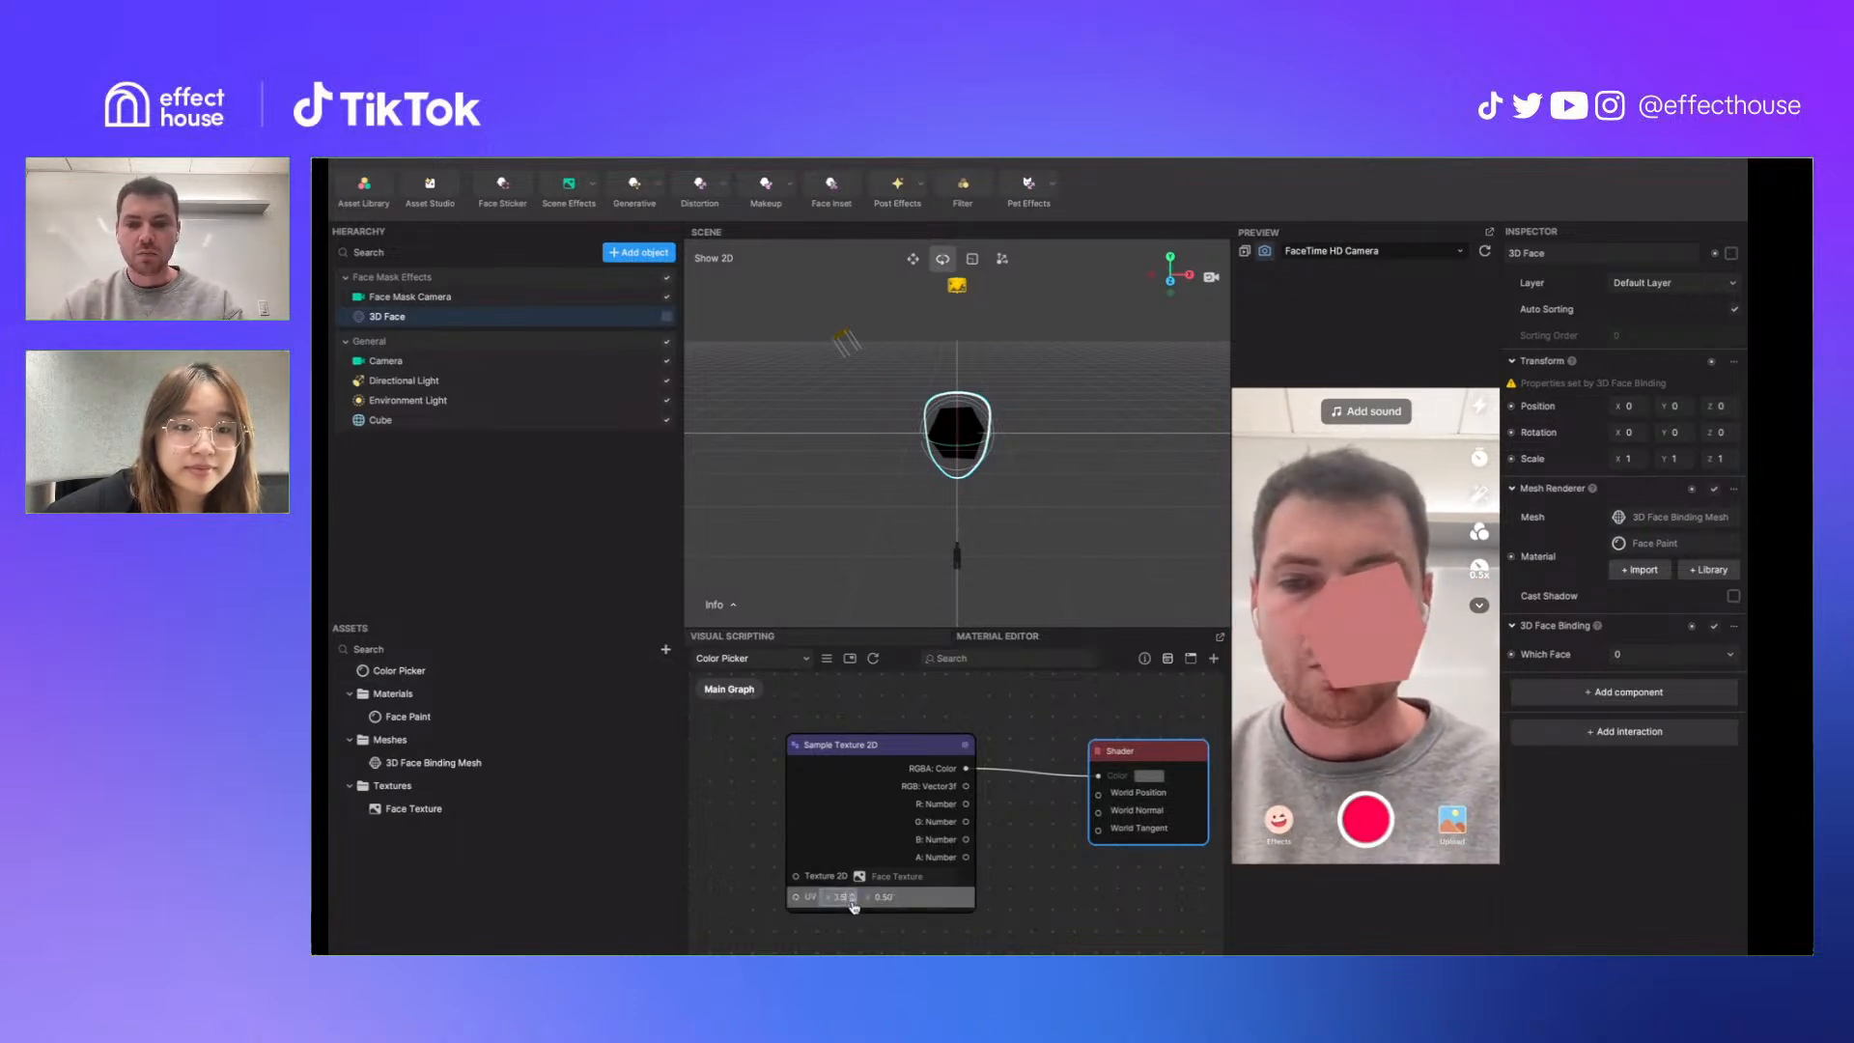
Set the Sample Texture 2D node's UV to X 0.60 and Y 0.40
key(Tab)
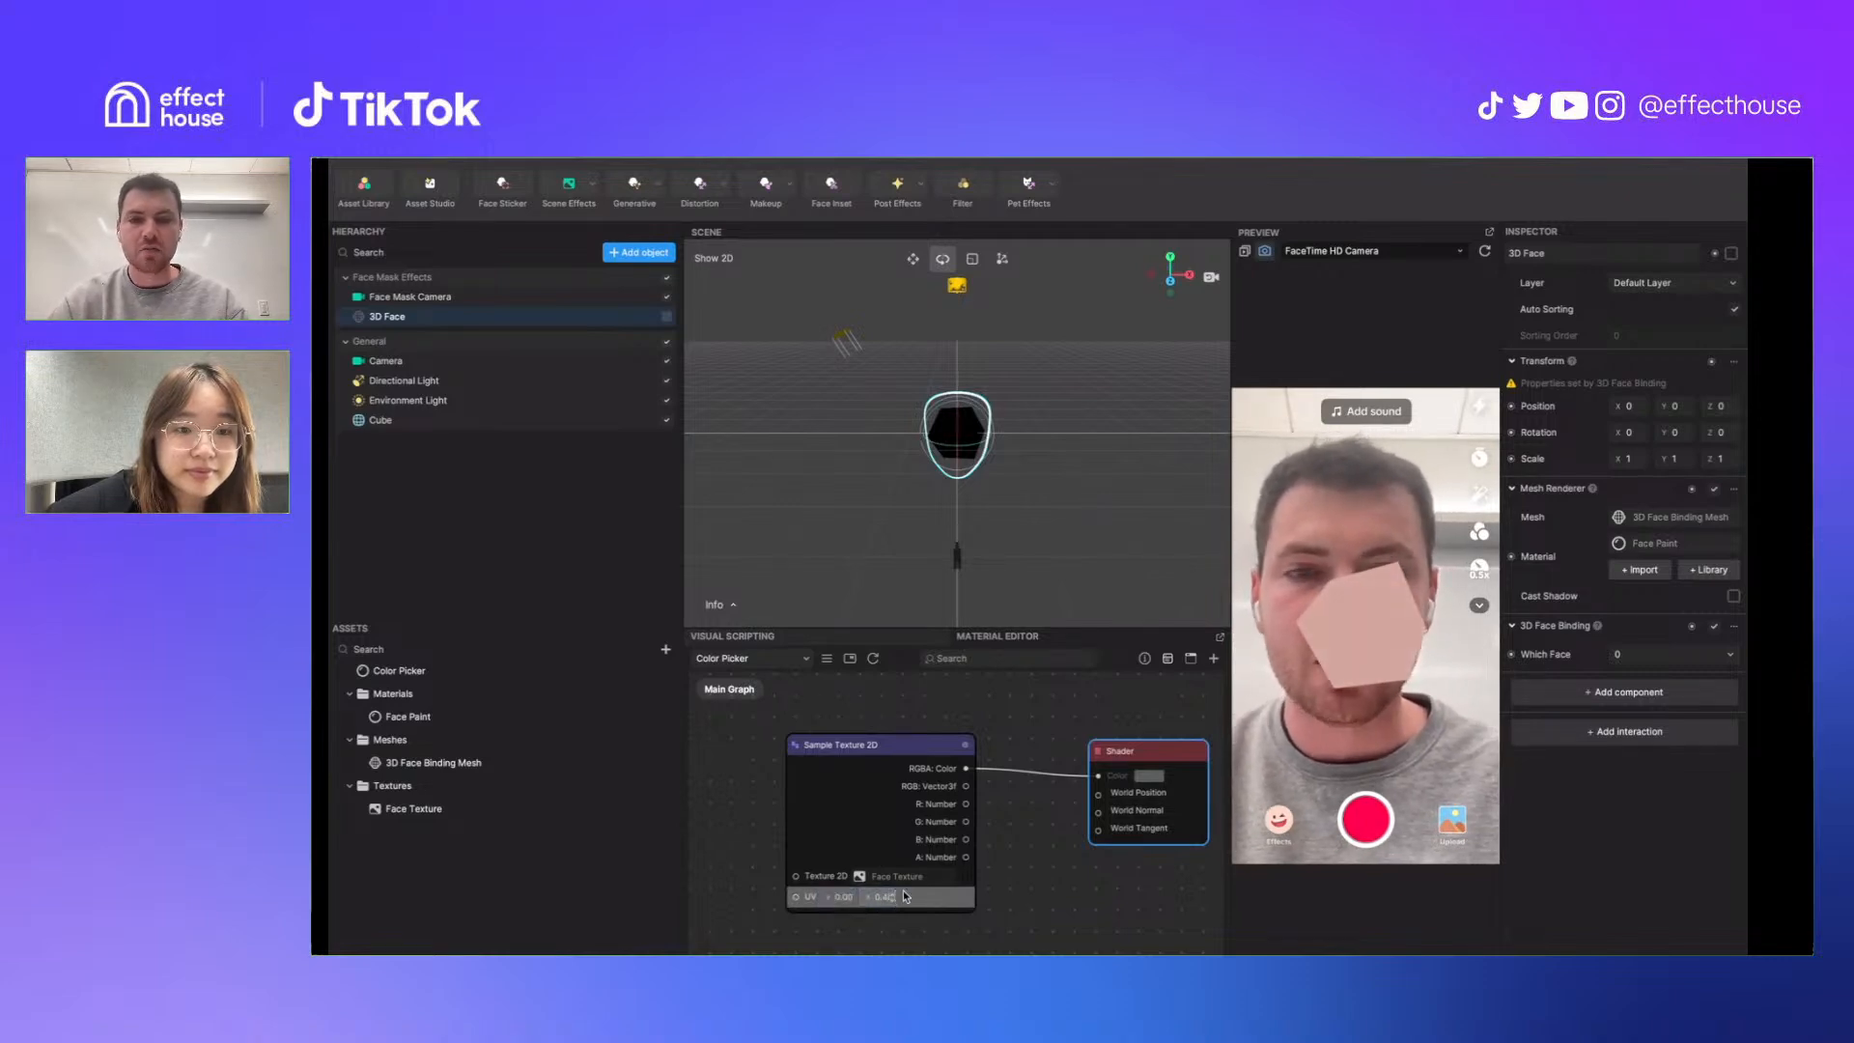
key(Return)
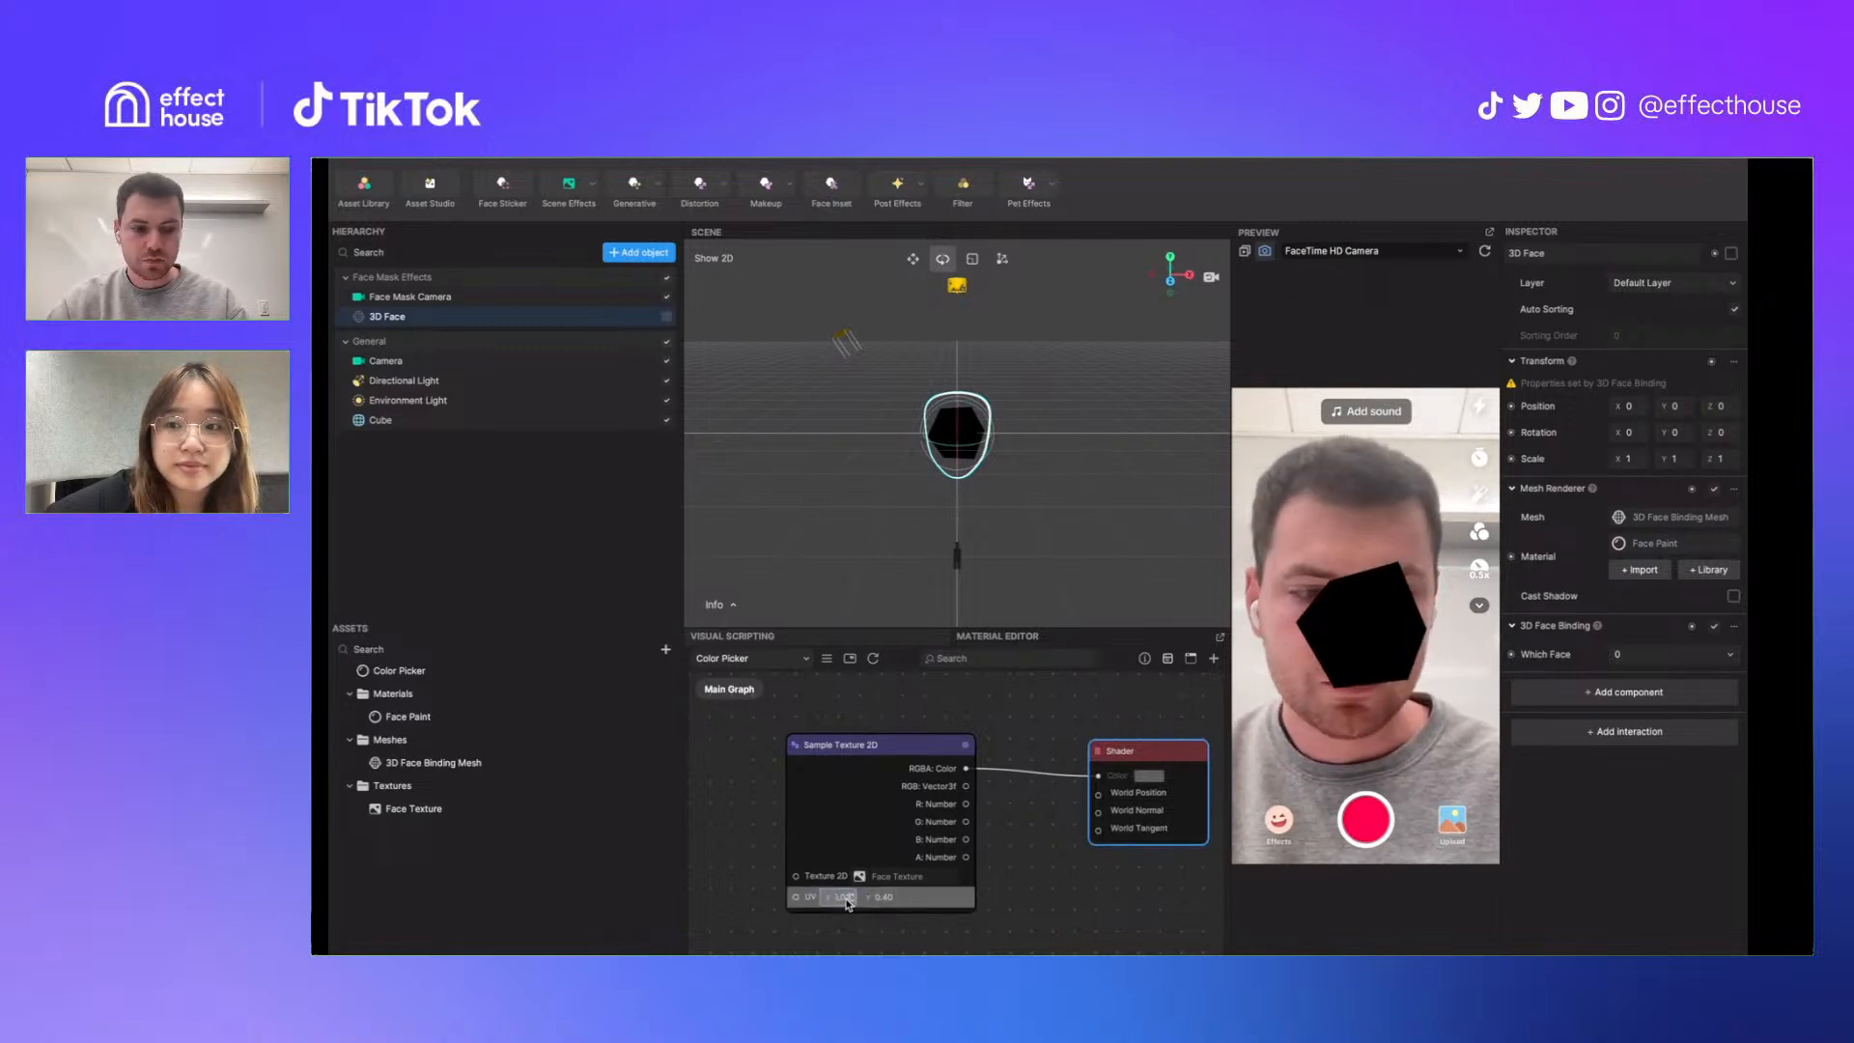
key(BackSpace)
text(0.6)
key(Return)
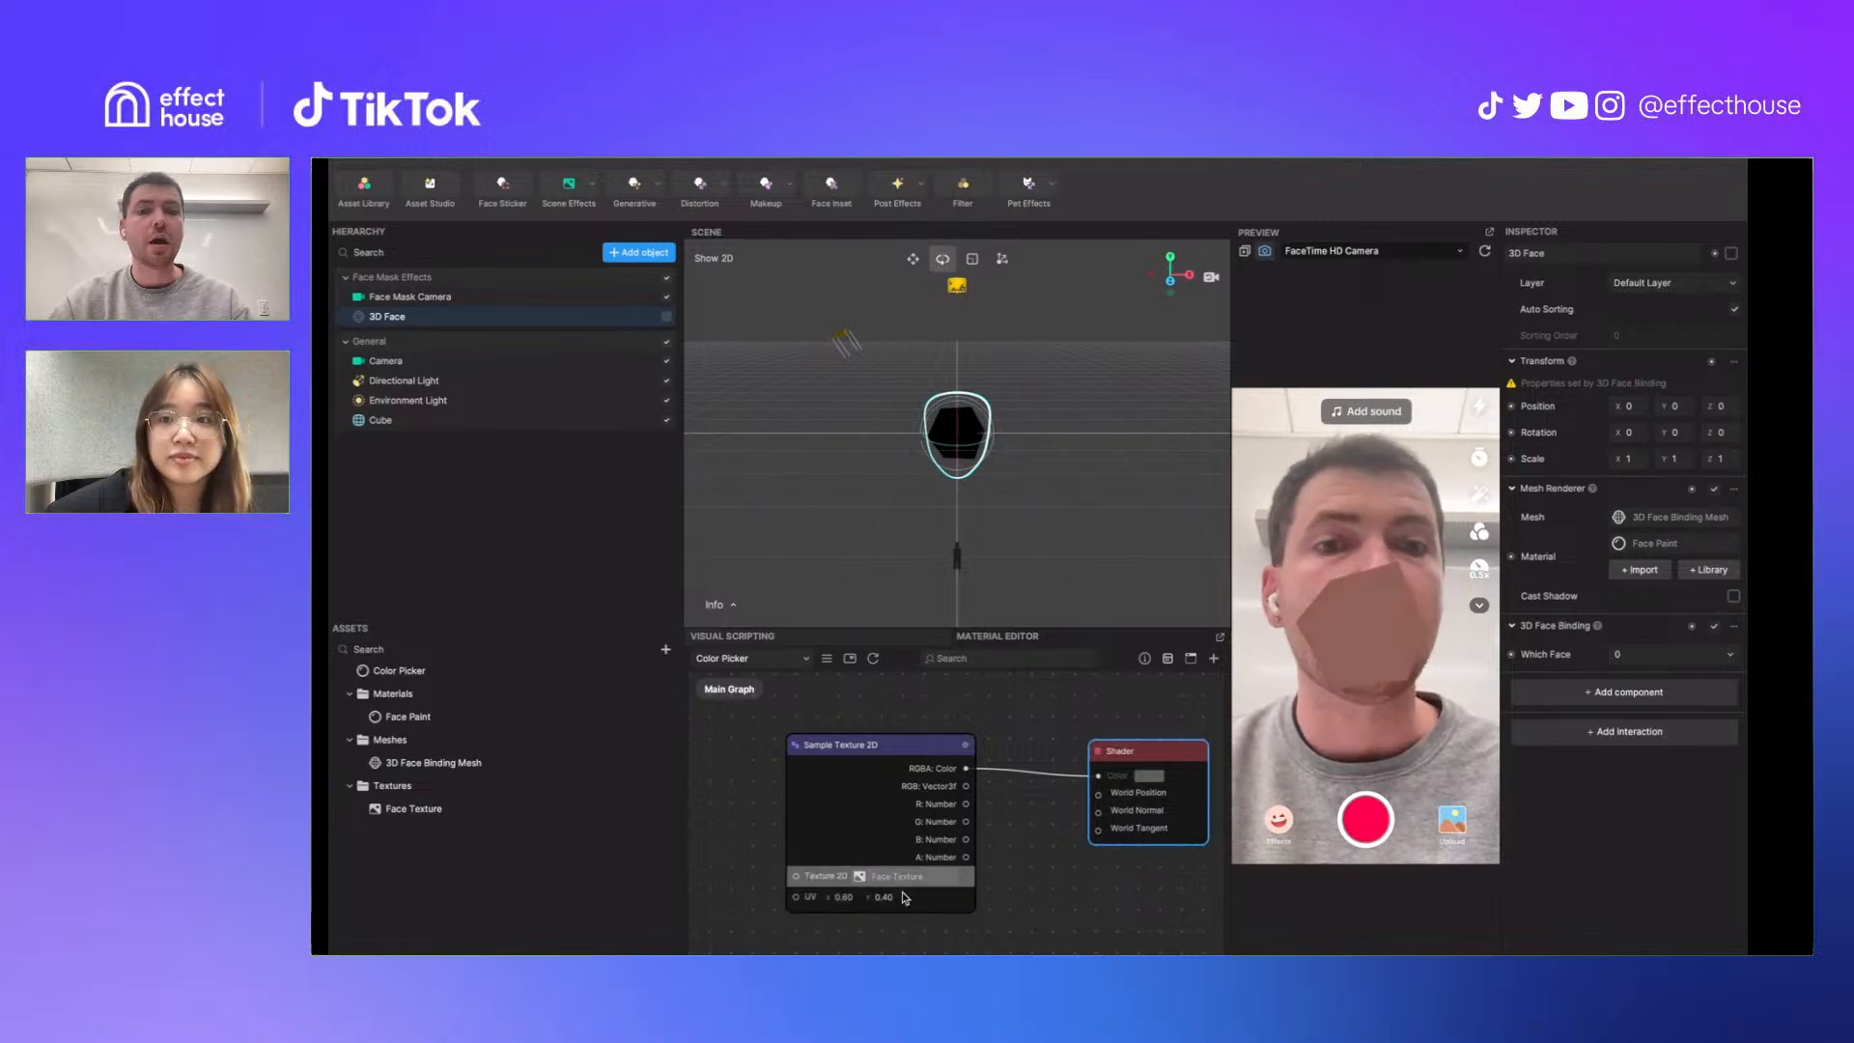
Move the Shader and Sample Texture 2D nodes higher in the graph to free space beneath them
click(966, 935)
scroll(1021, 846, down, 1)
scroll(1024, 850, down, 2)
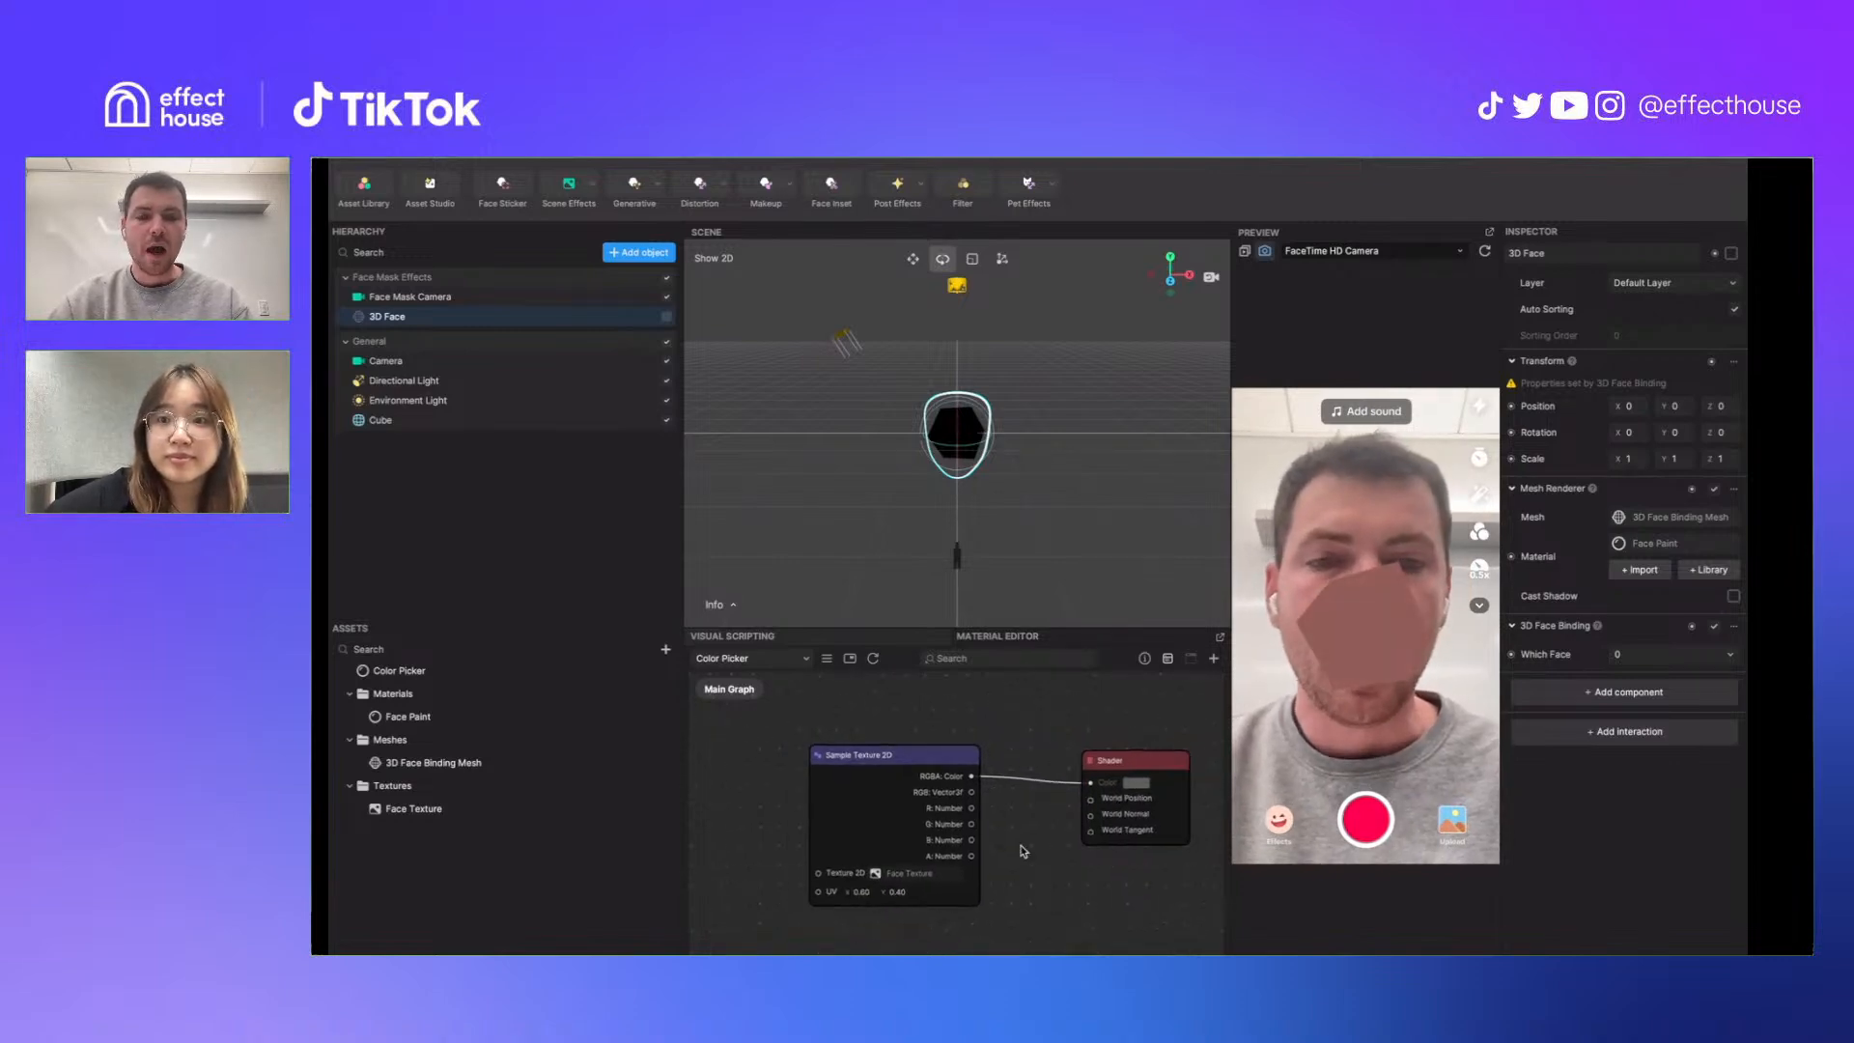
click(1118, 770)
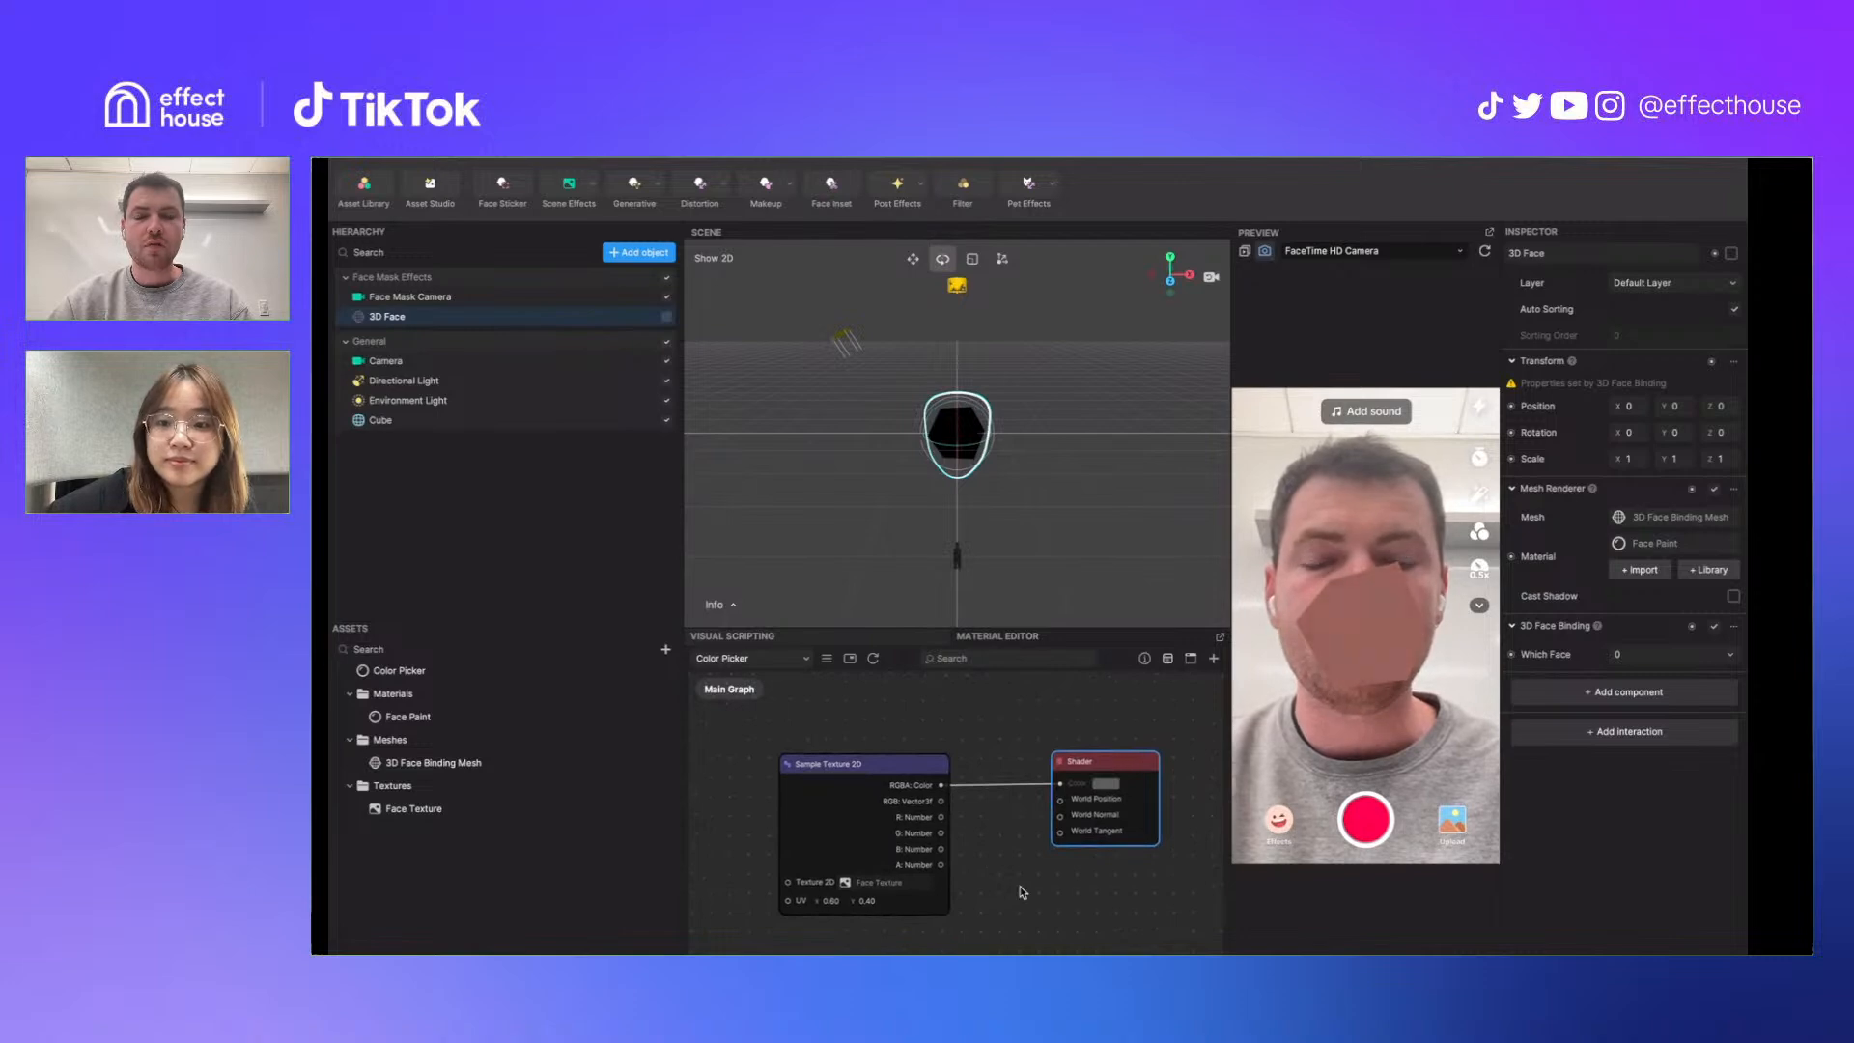
scroll(1022, 892, down, 2)
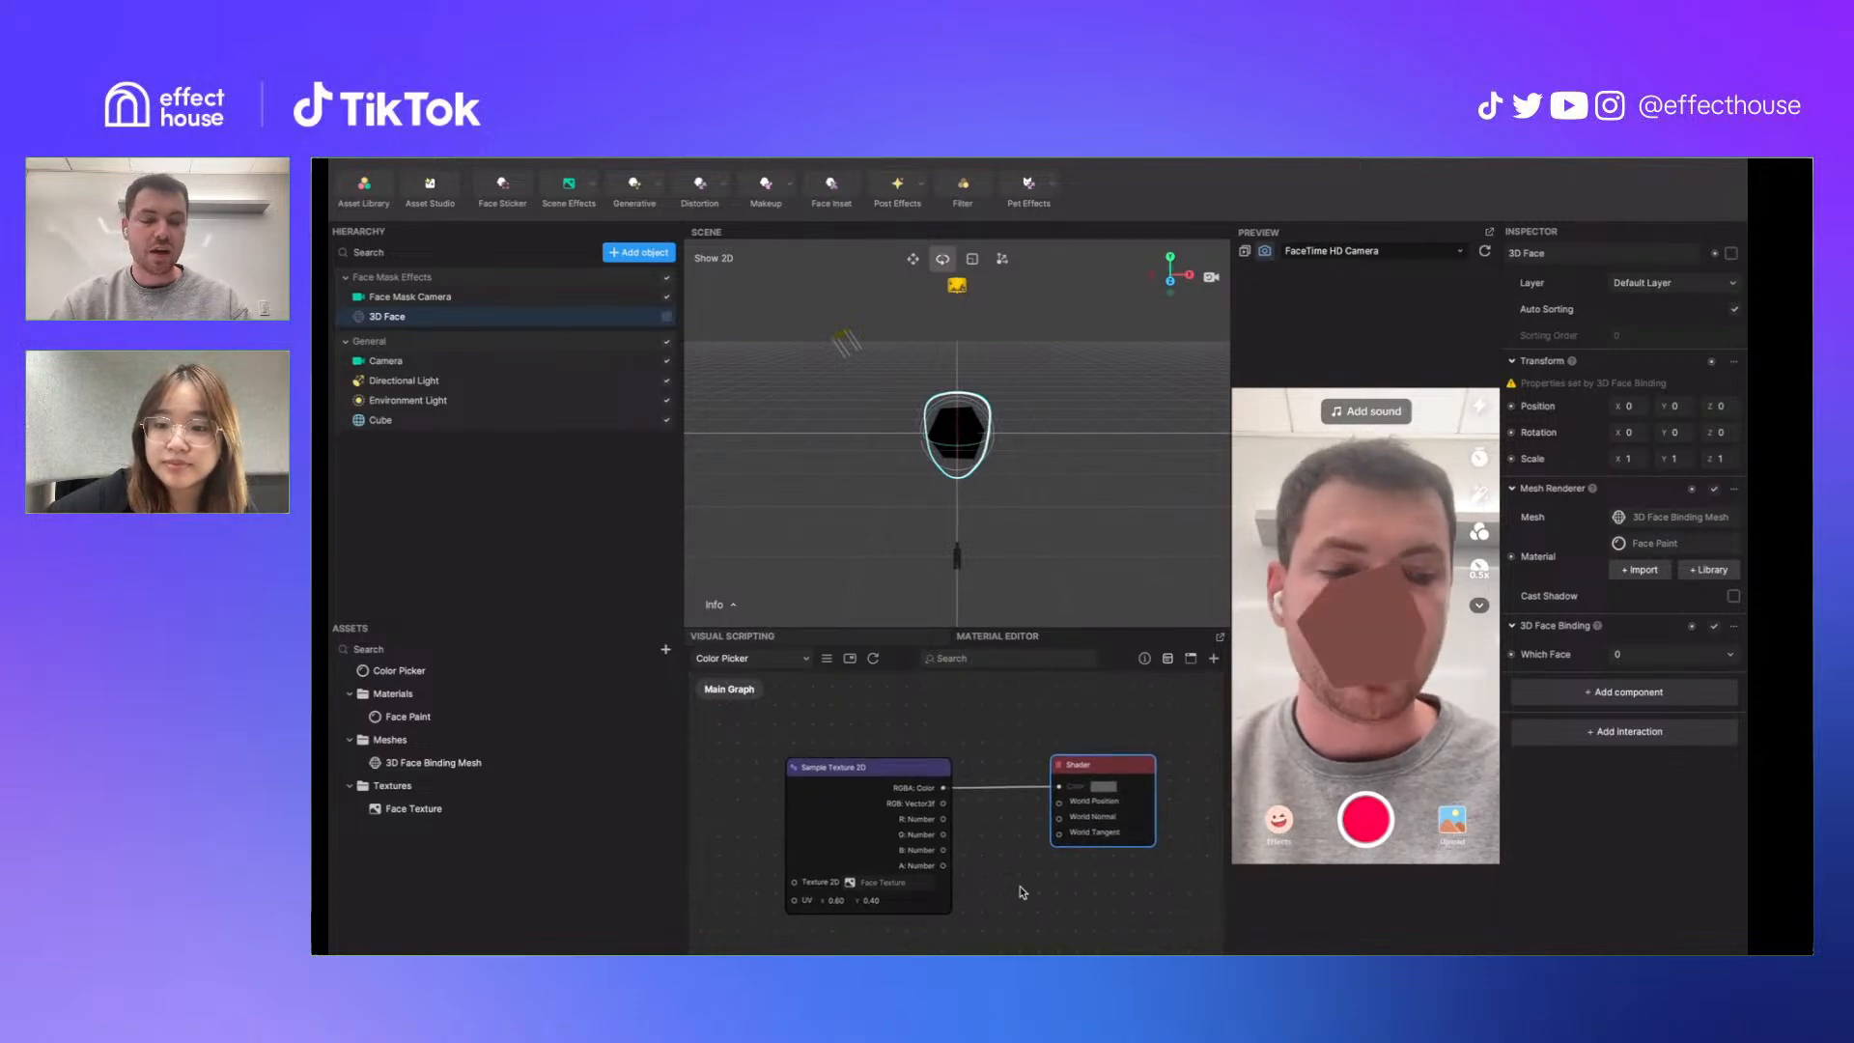
drag(1117, 765, 1124, 740)
drag(934, 771, 927, 734)
scroll(987, 870, down, 1)
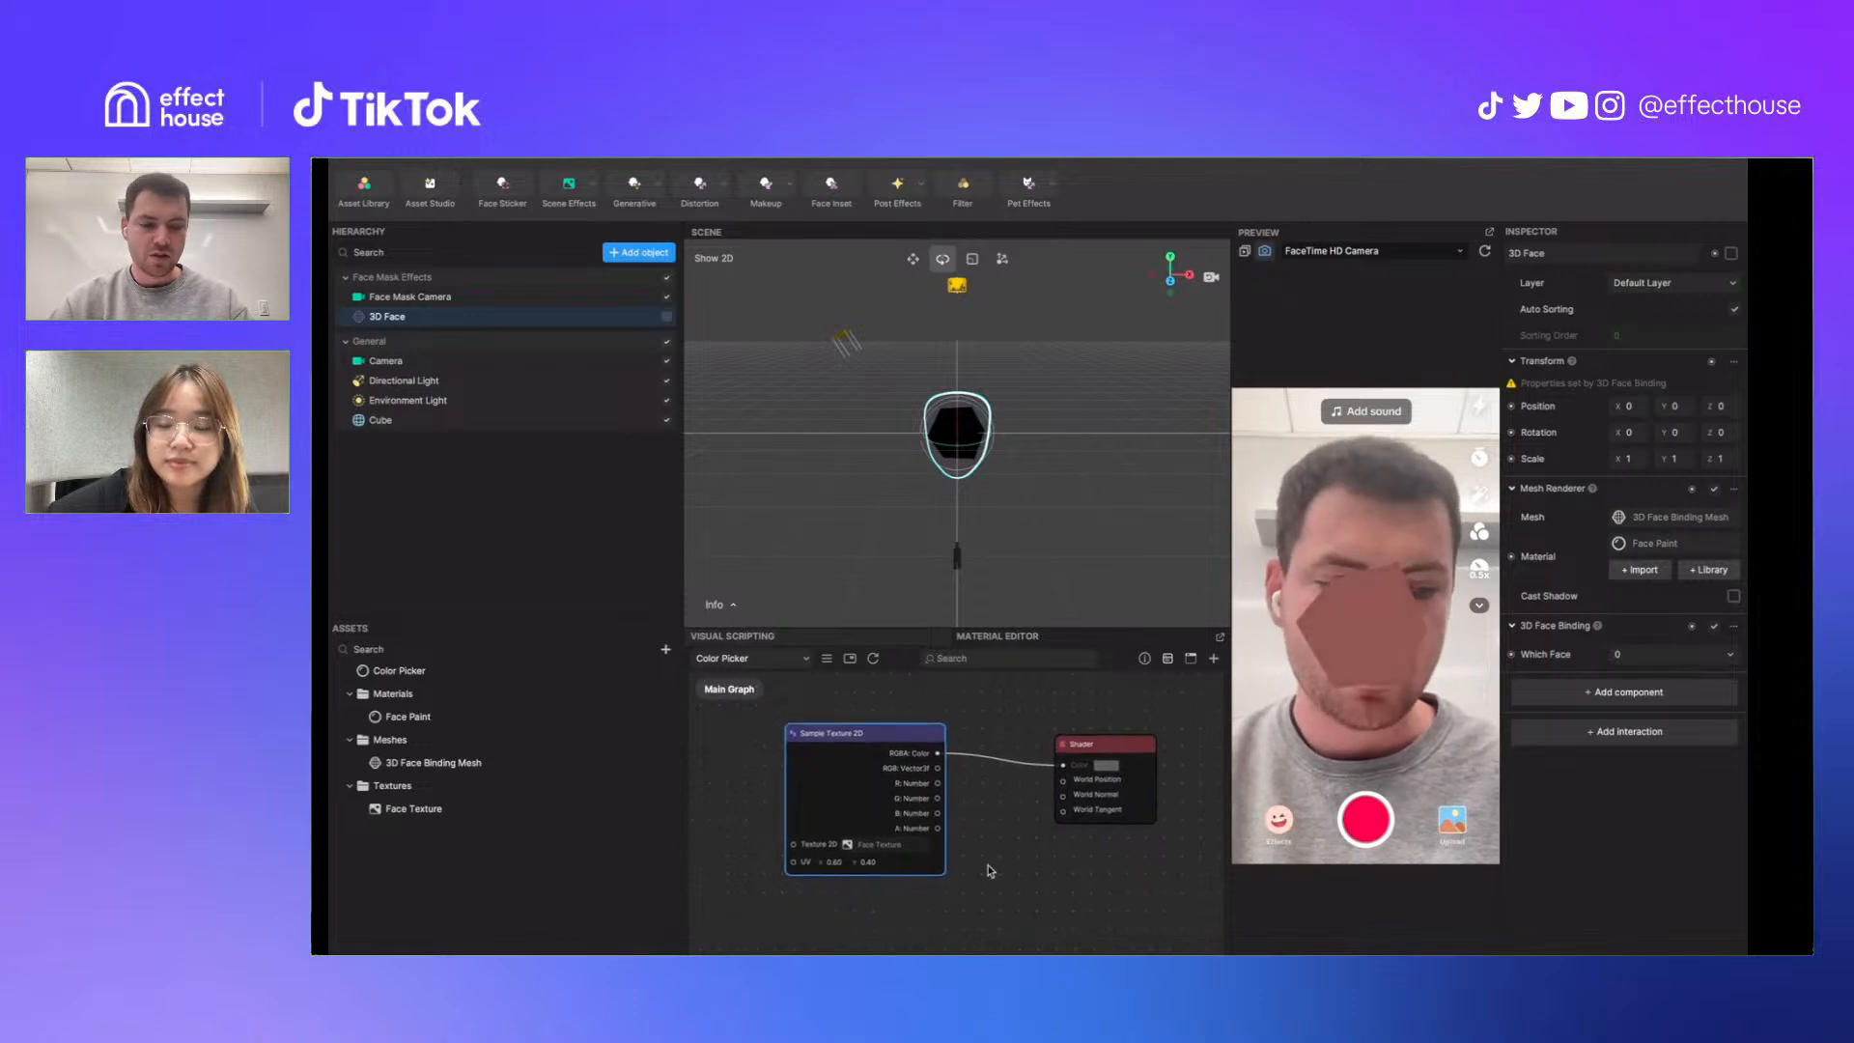
drag(1113, 747, 1117, 732)
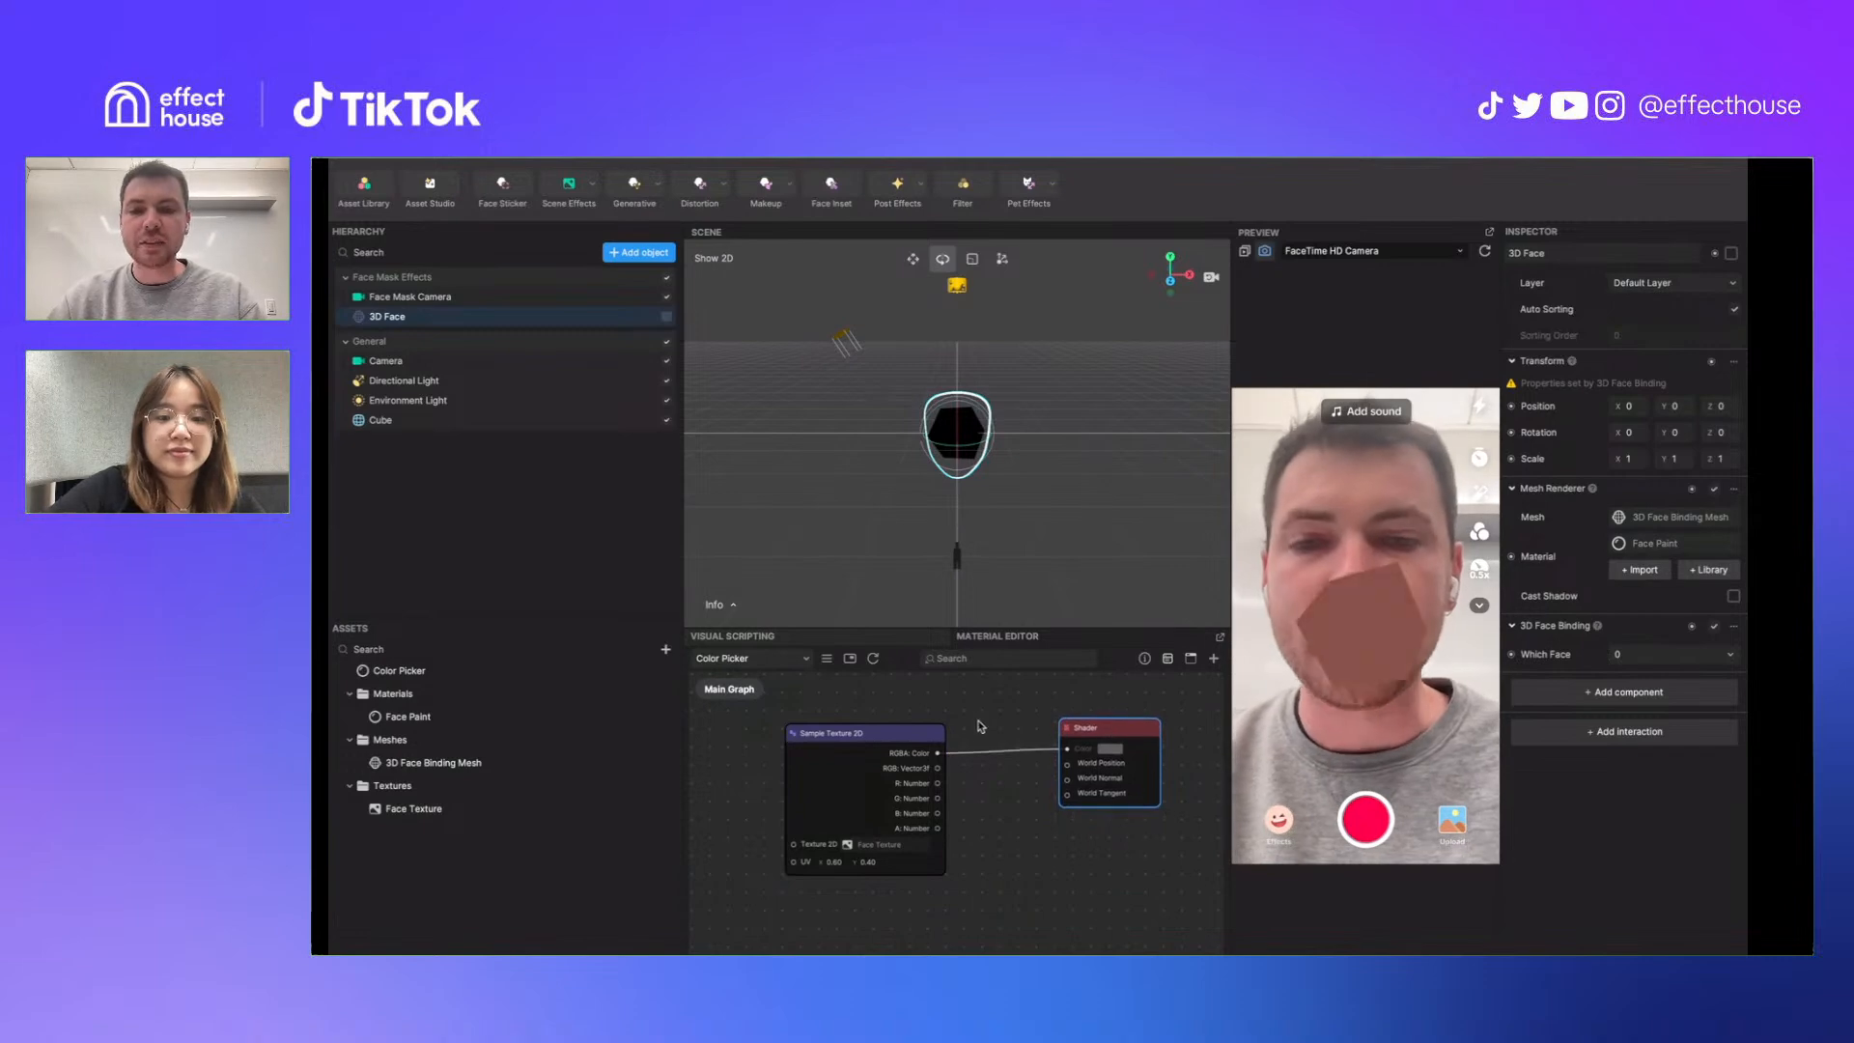
Duplicate the Sample Texture 2D node beneath the original and set the copy's UV to X 0.40 and Y 0.40
drag(877, 733, 837, 895)
key(super+v)
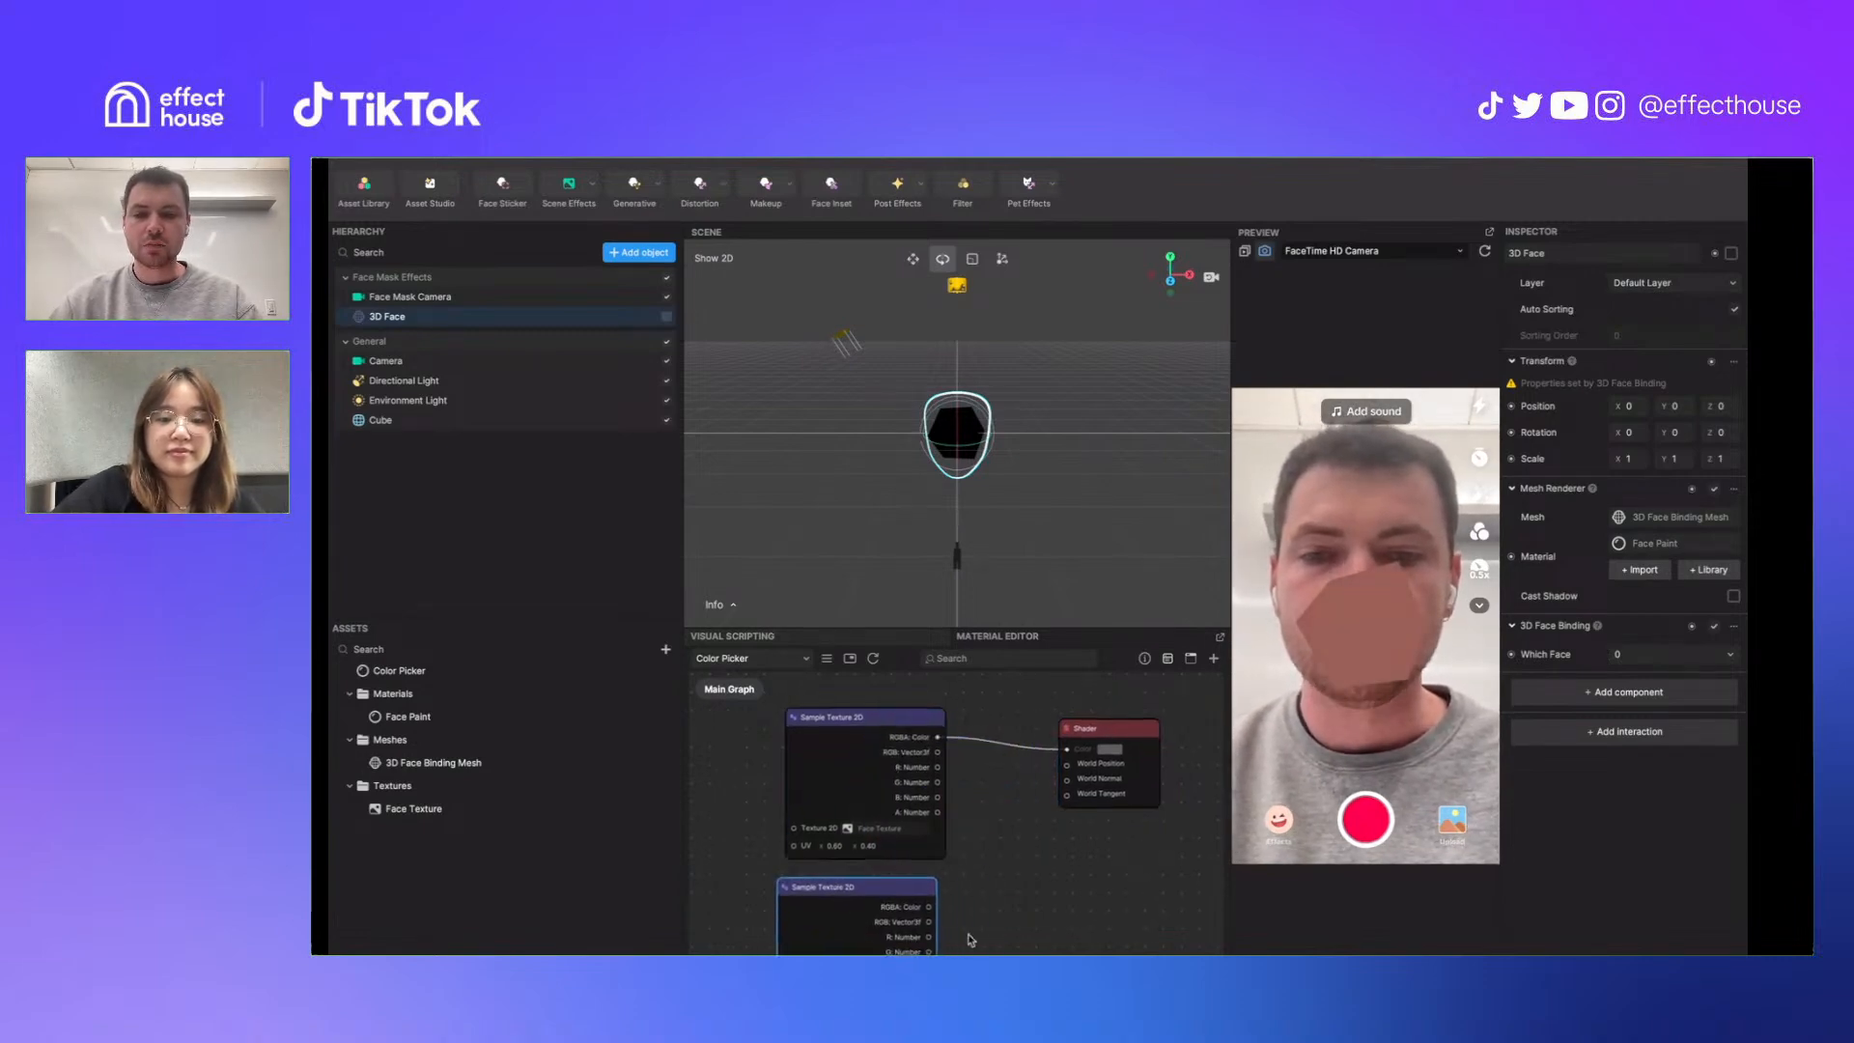
scroll(970, 940, down, 3)
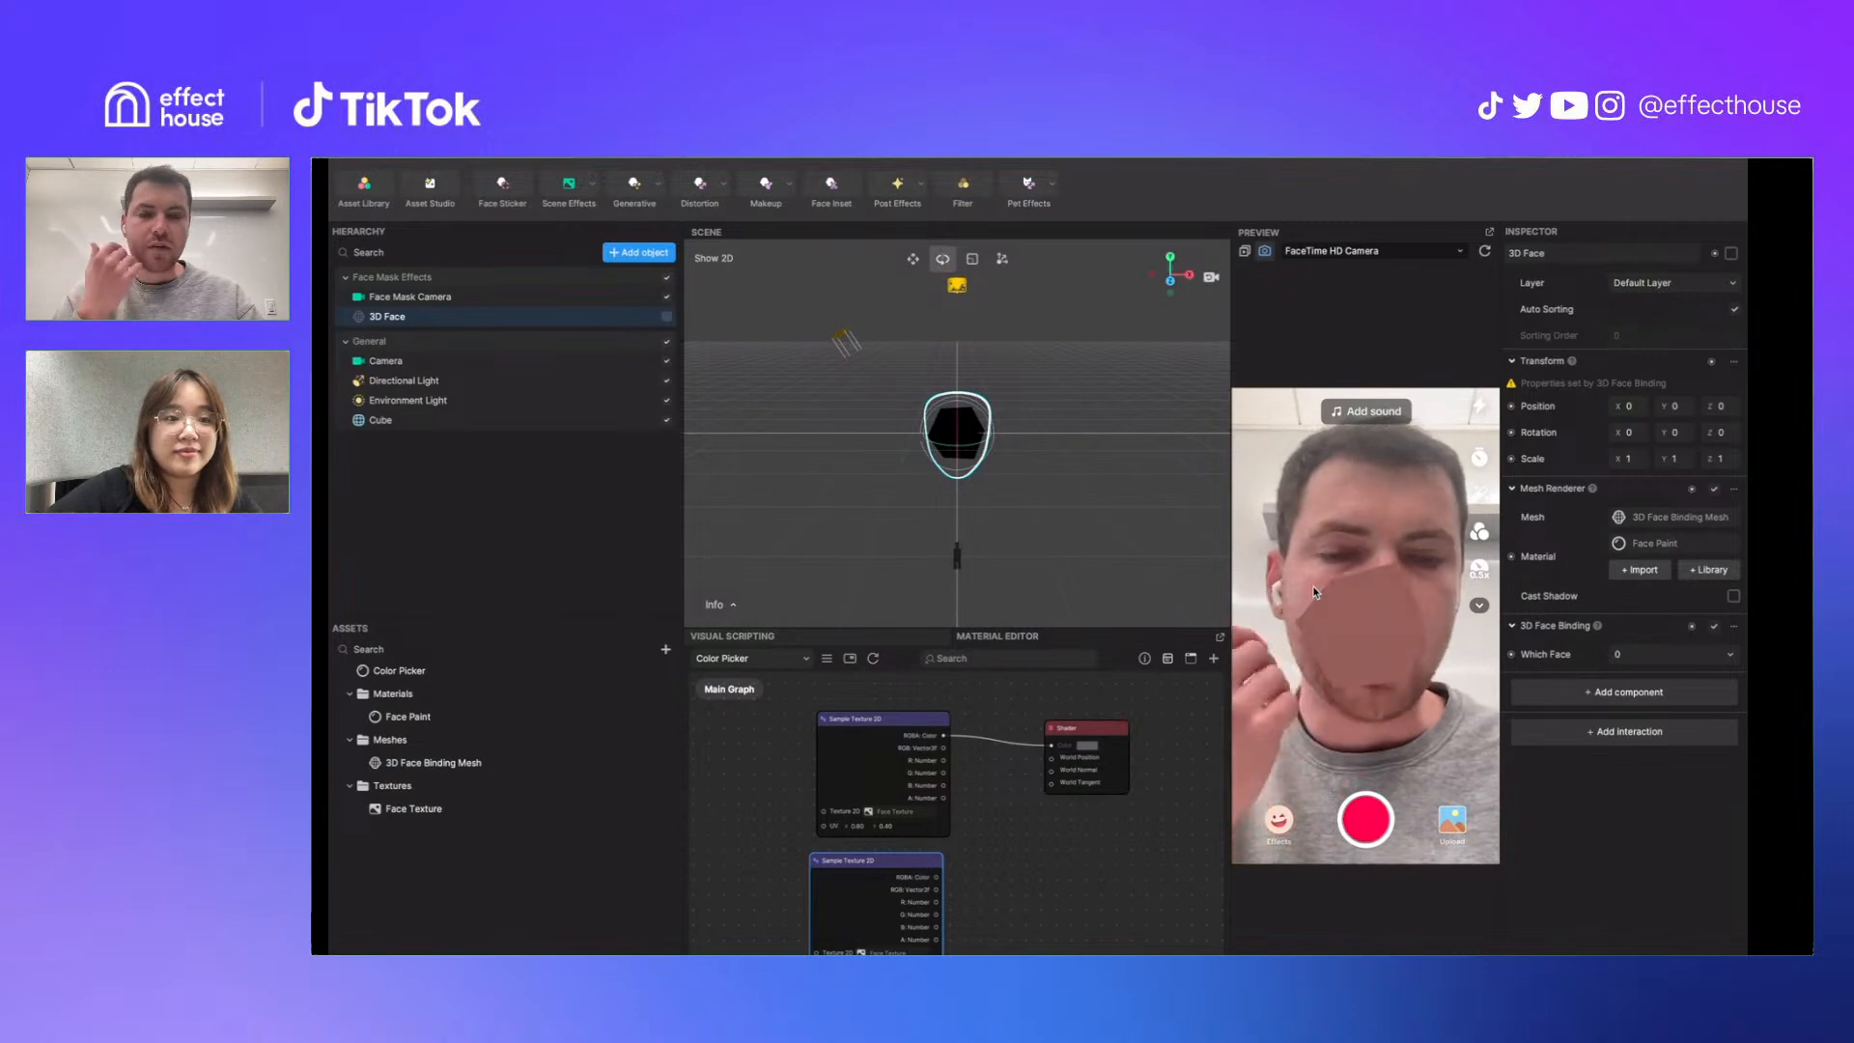
drag(1118, 736, 1131, 732)
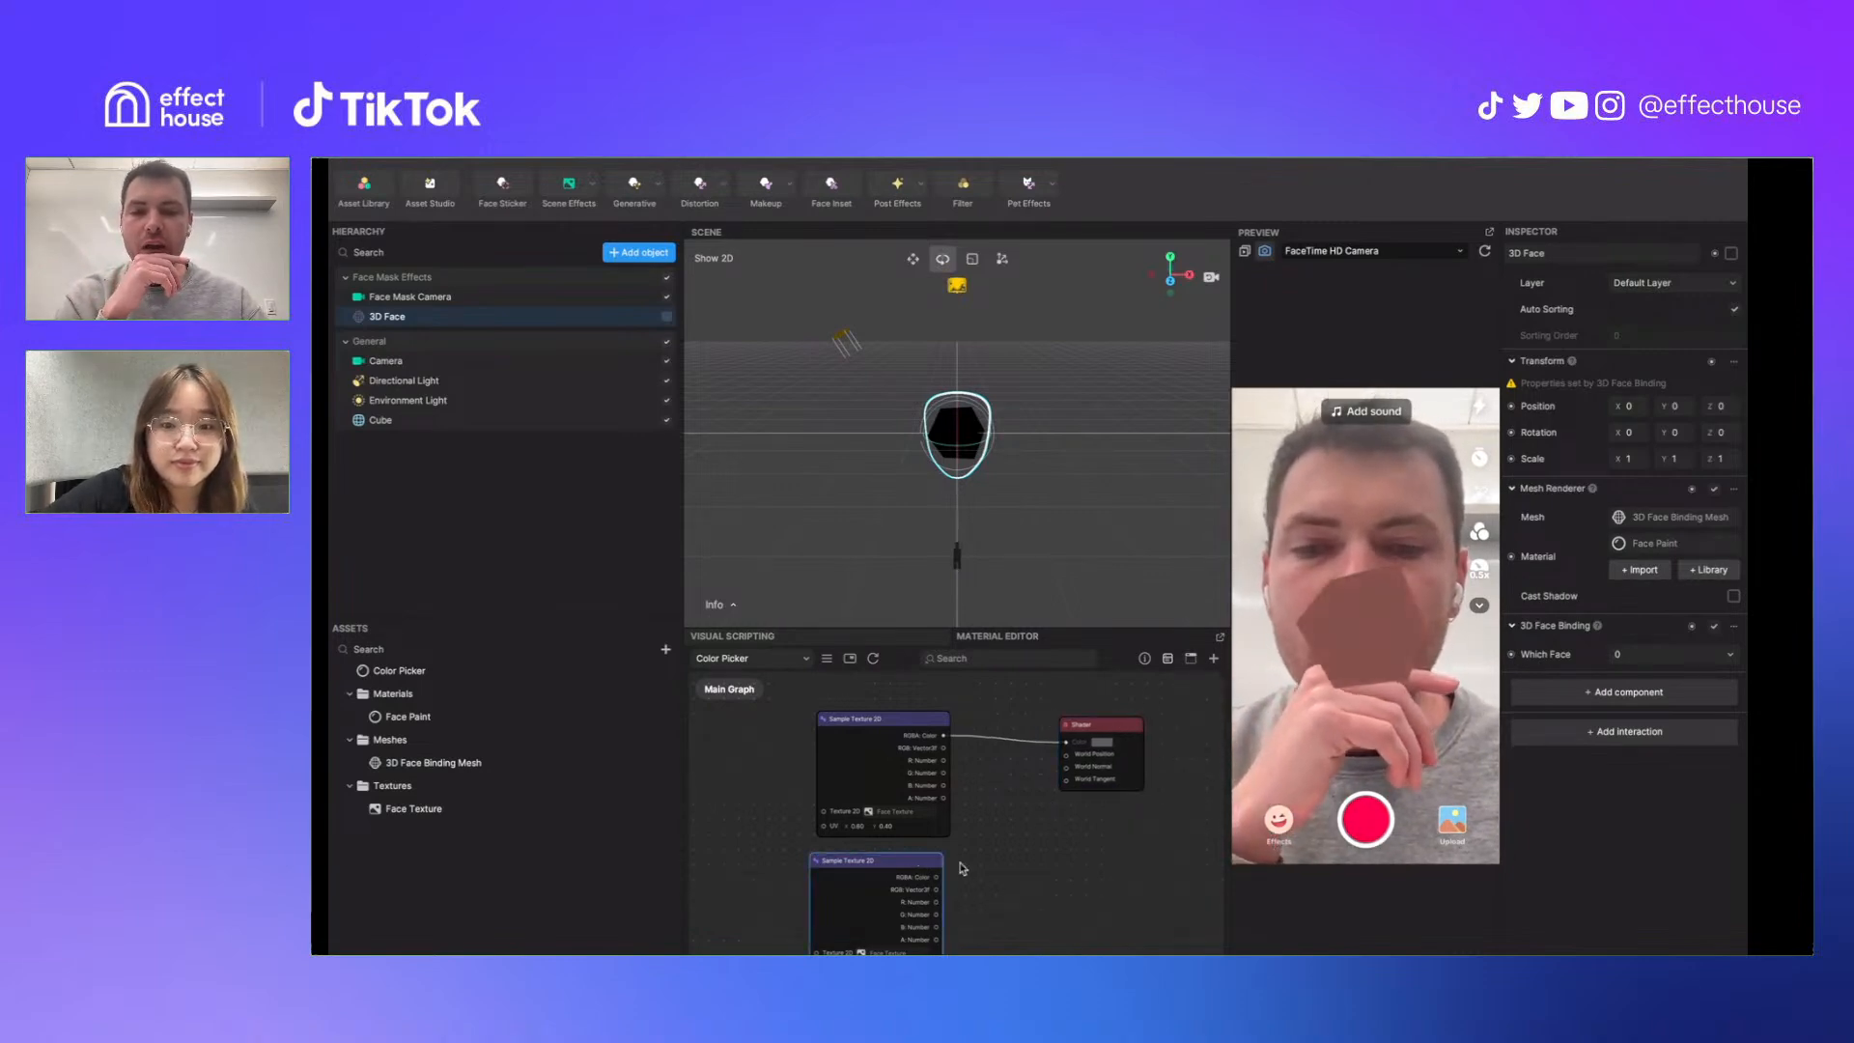
scroll(938, 859, down, 2)
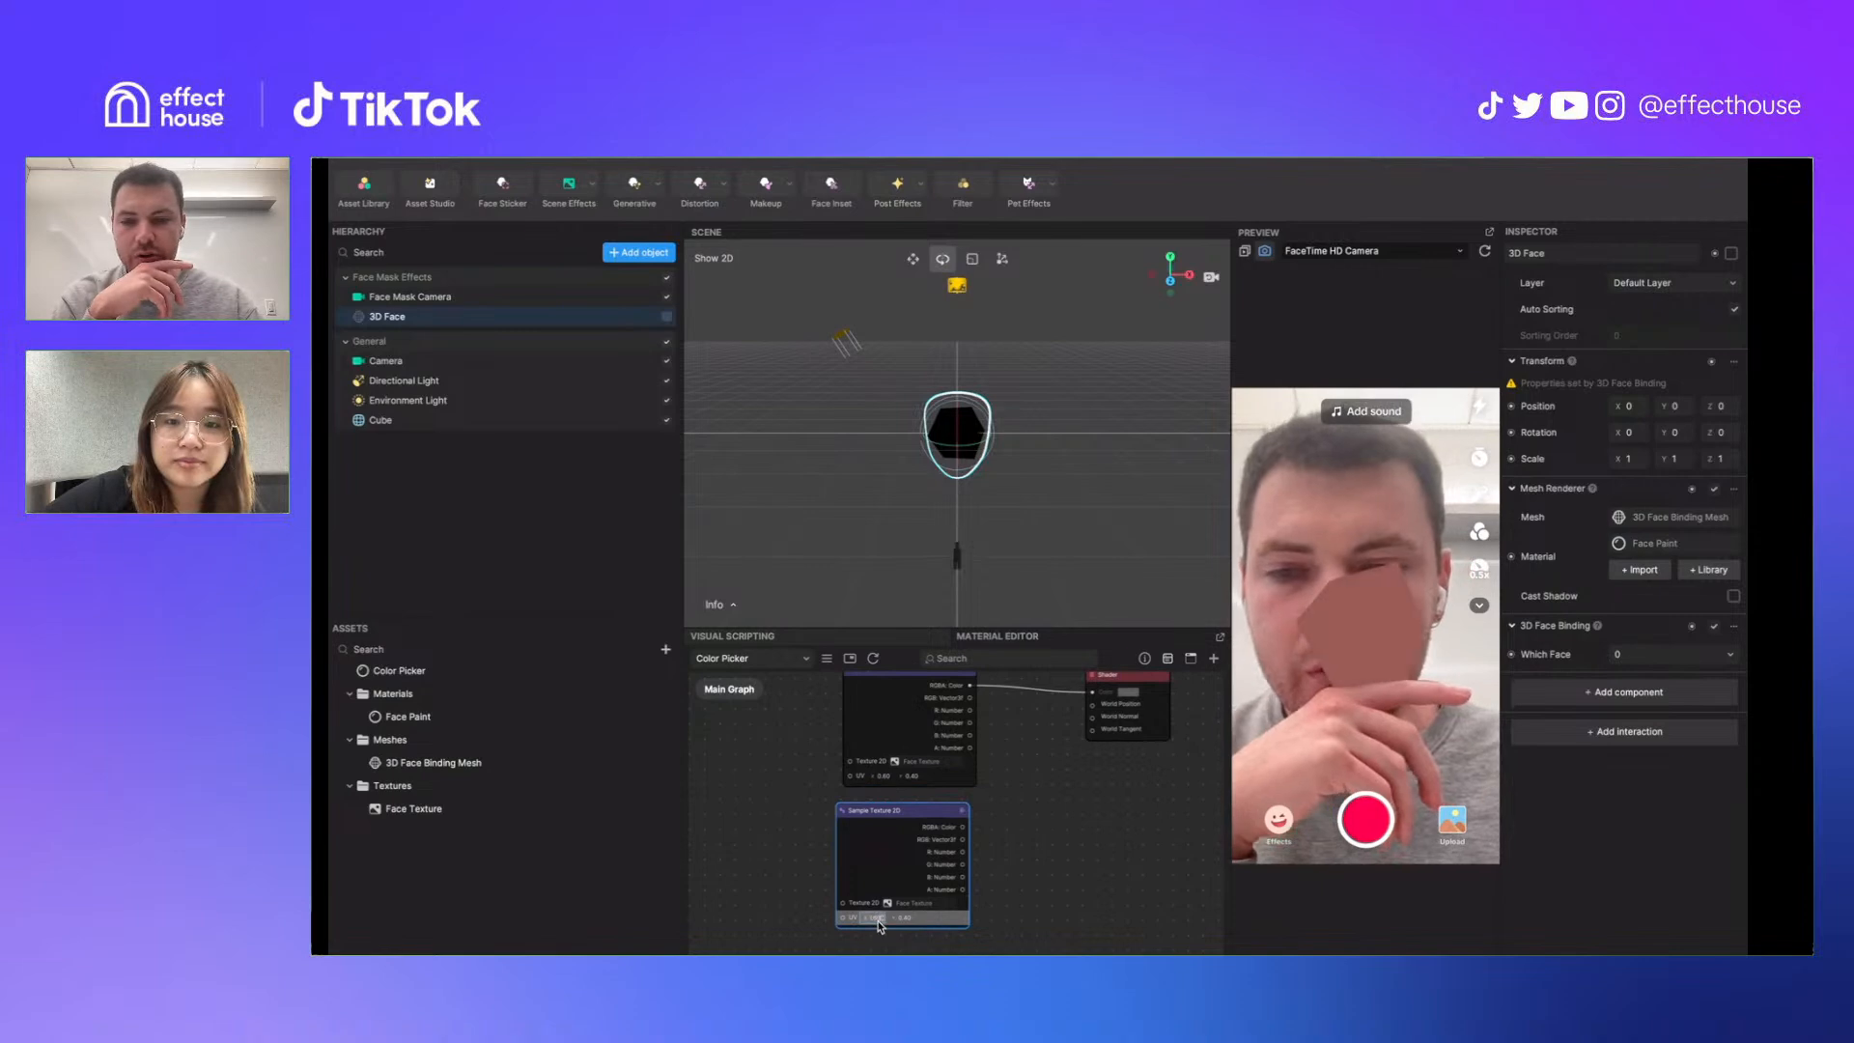
Add a Blend_Average node to the material graph between the Sample Texture 2D nodes and the Shader
right_click(1038, 890)
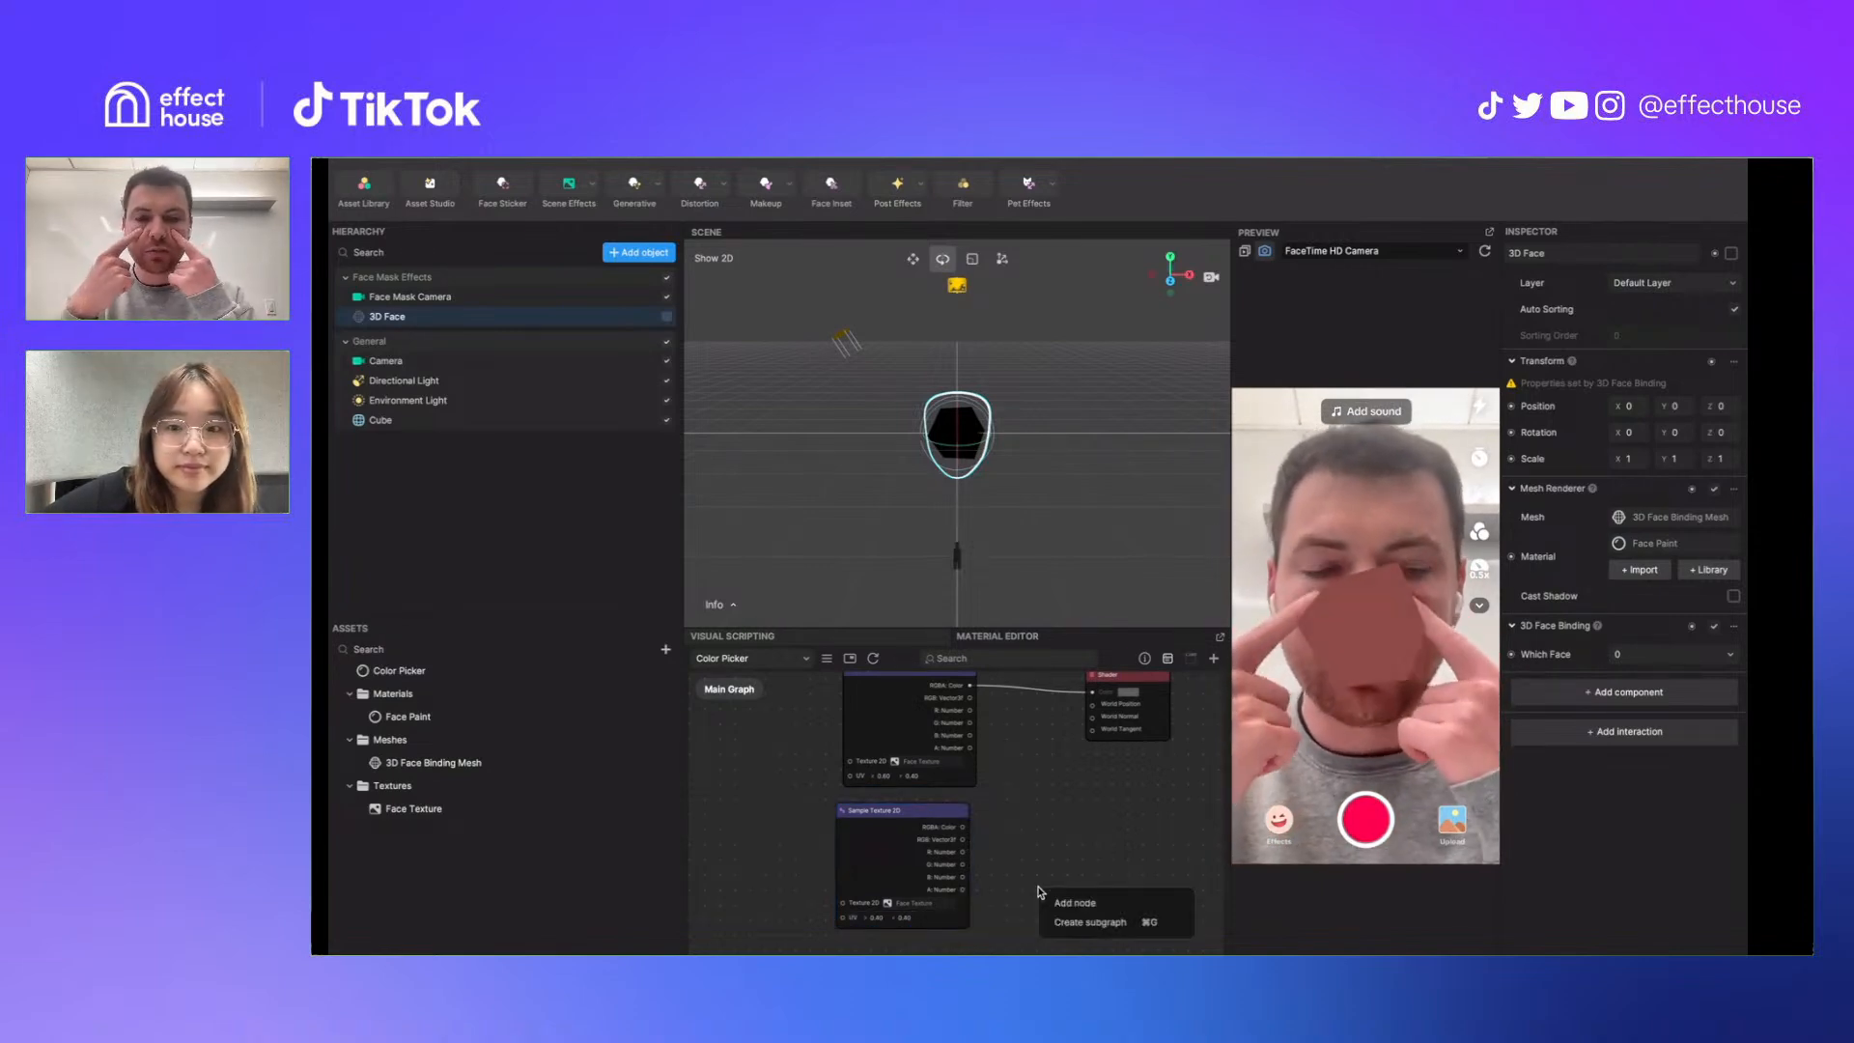
click(1006, 831)
drag(970, 685, 1014, 764)
text(blen)
key(Return)
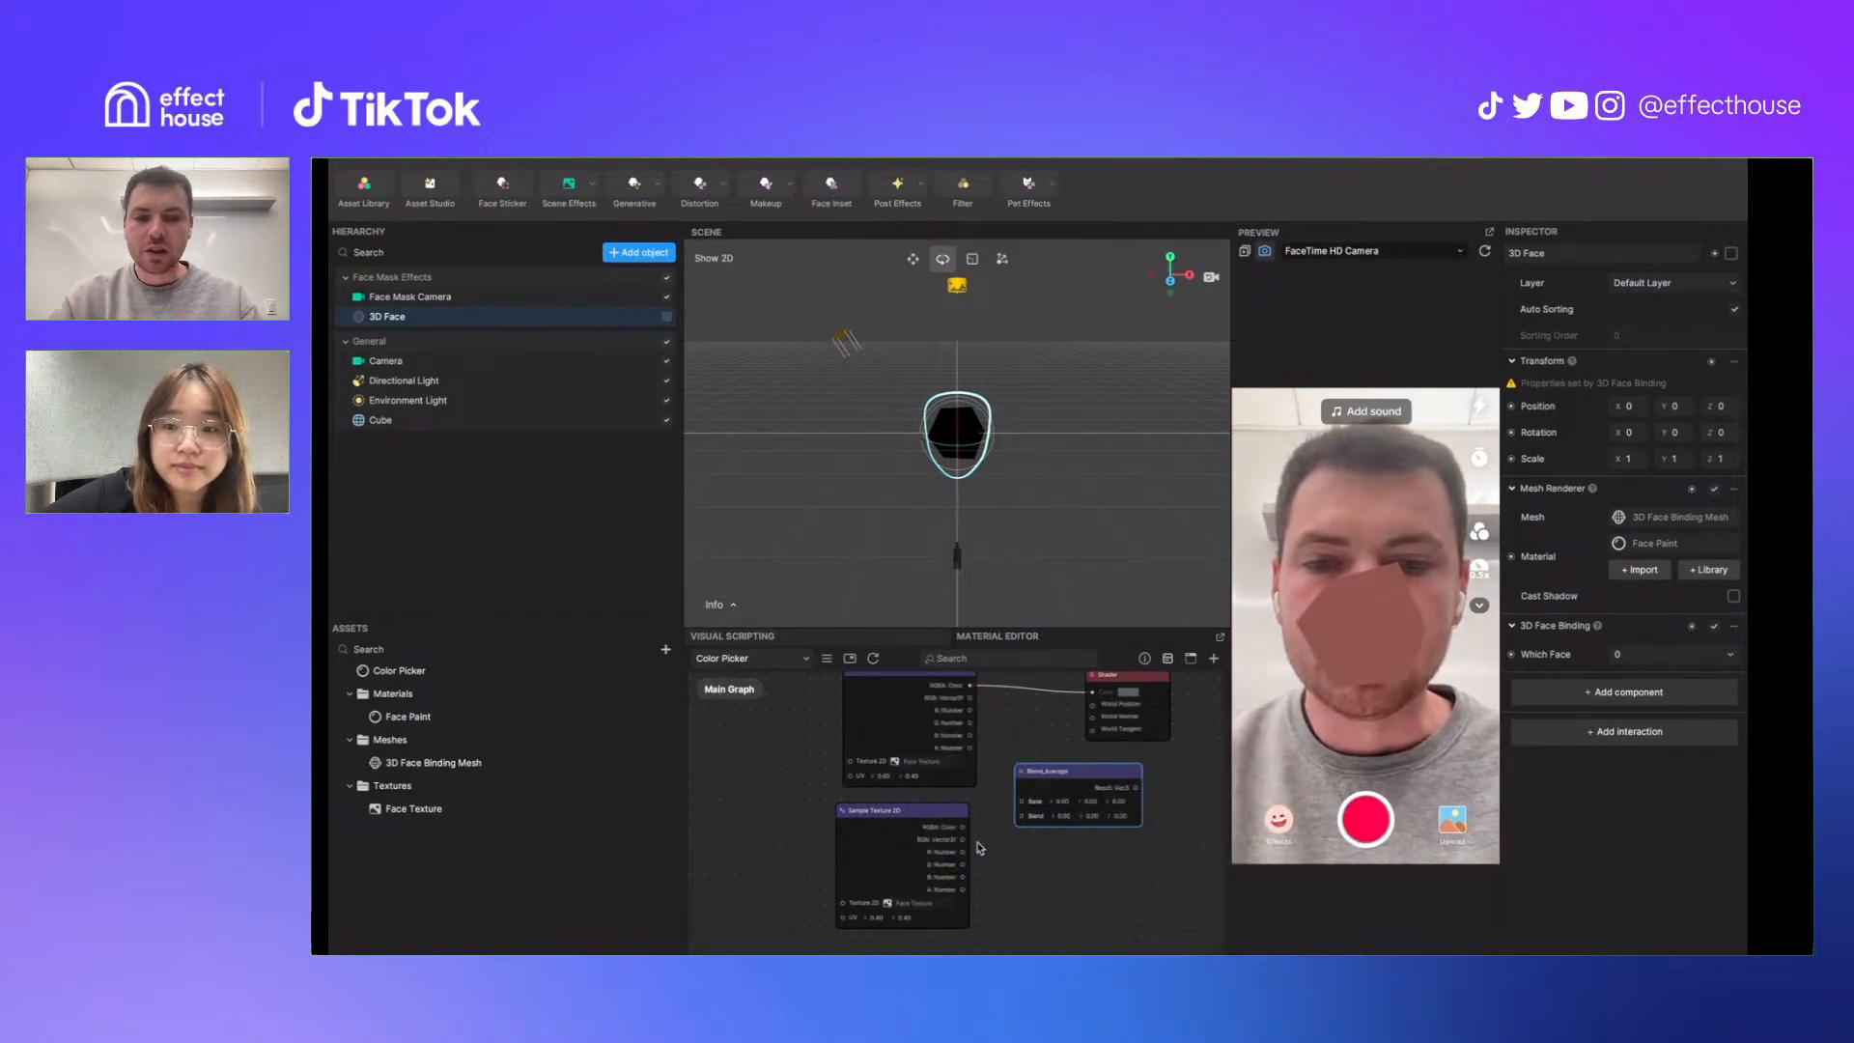
Connect both Sample Texture 2D RGB outputs to Blend_Average's Base and Blend inputs, and its result to the Shader's Color
drag(969, 685, 1068, 774)
scroll(1051, 872, down, 1)
drag(979, 710, 1032, 803)
drag(1110, 696, 1194, 698)
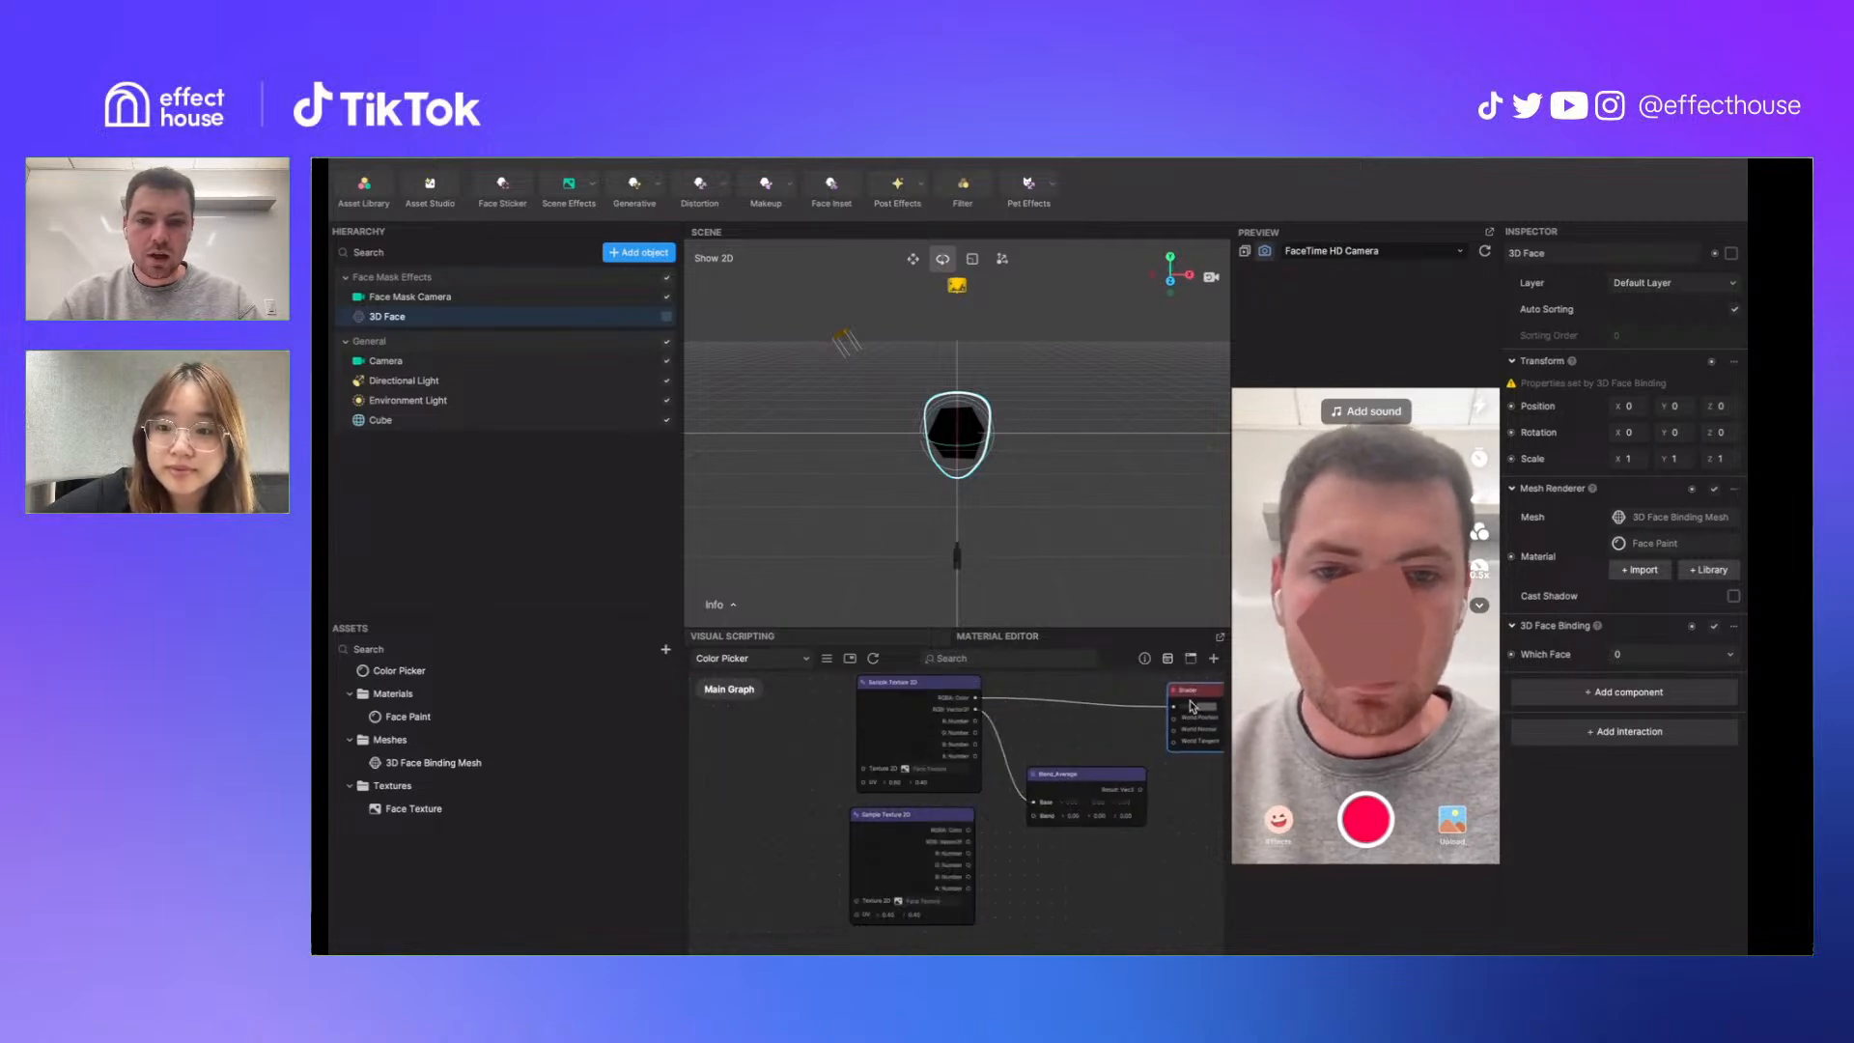
drag(1141, 790, 1174, 707)
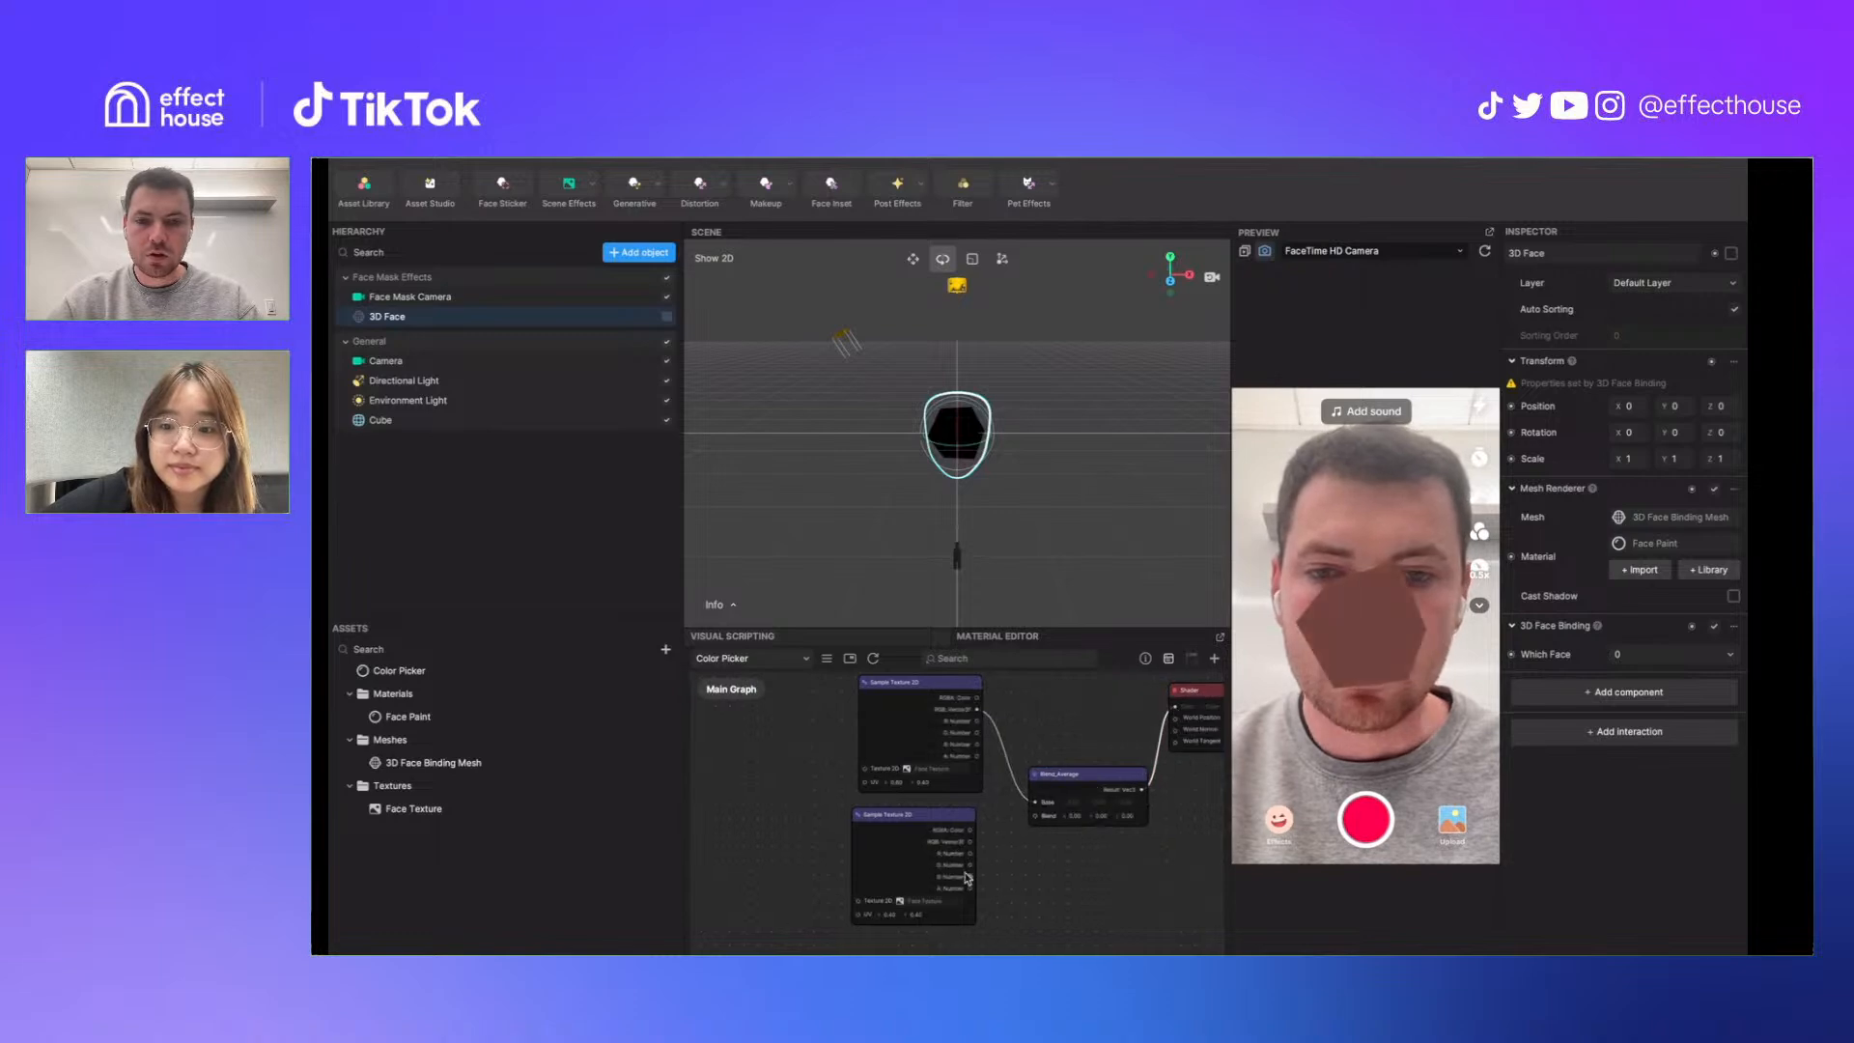
drag(1038, 877, 964, 881)
scroll(975, 885, down, 1)
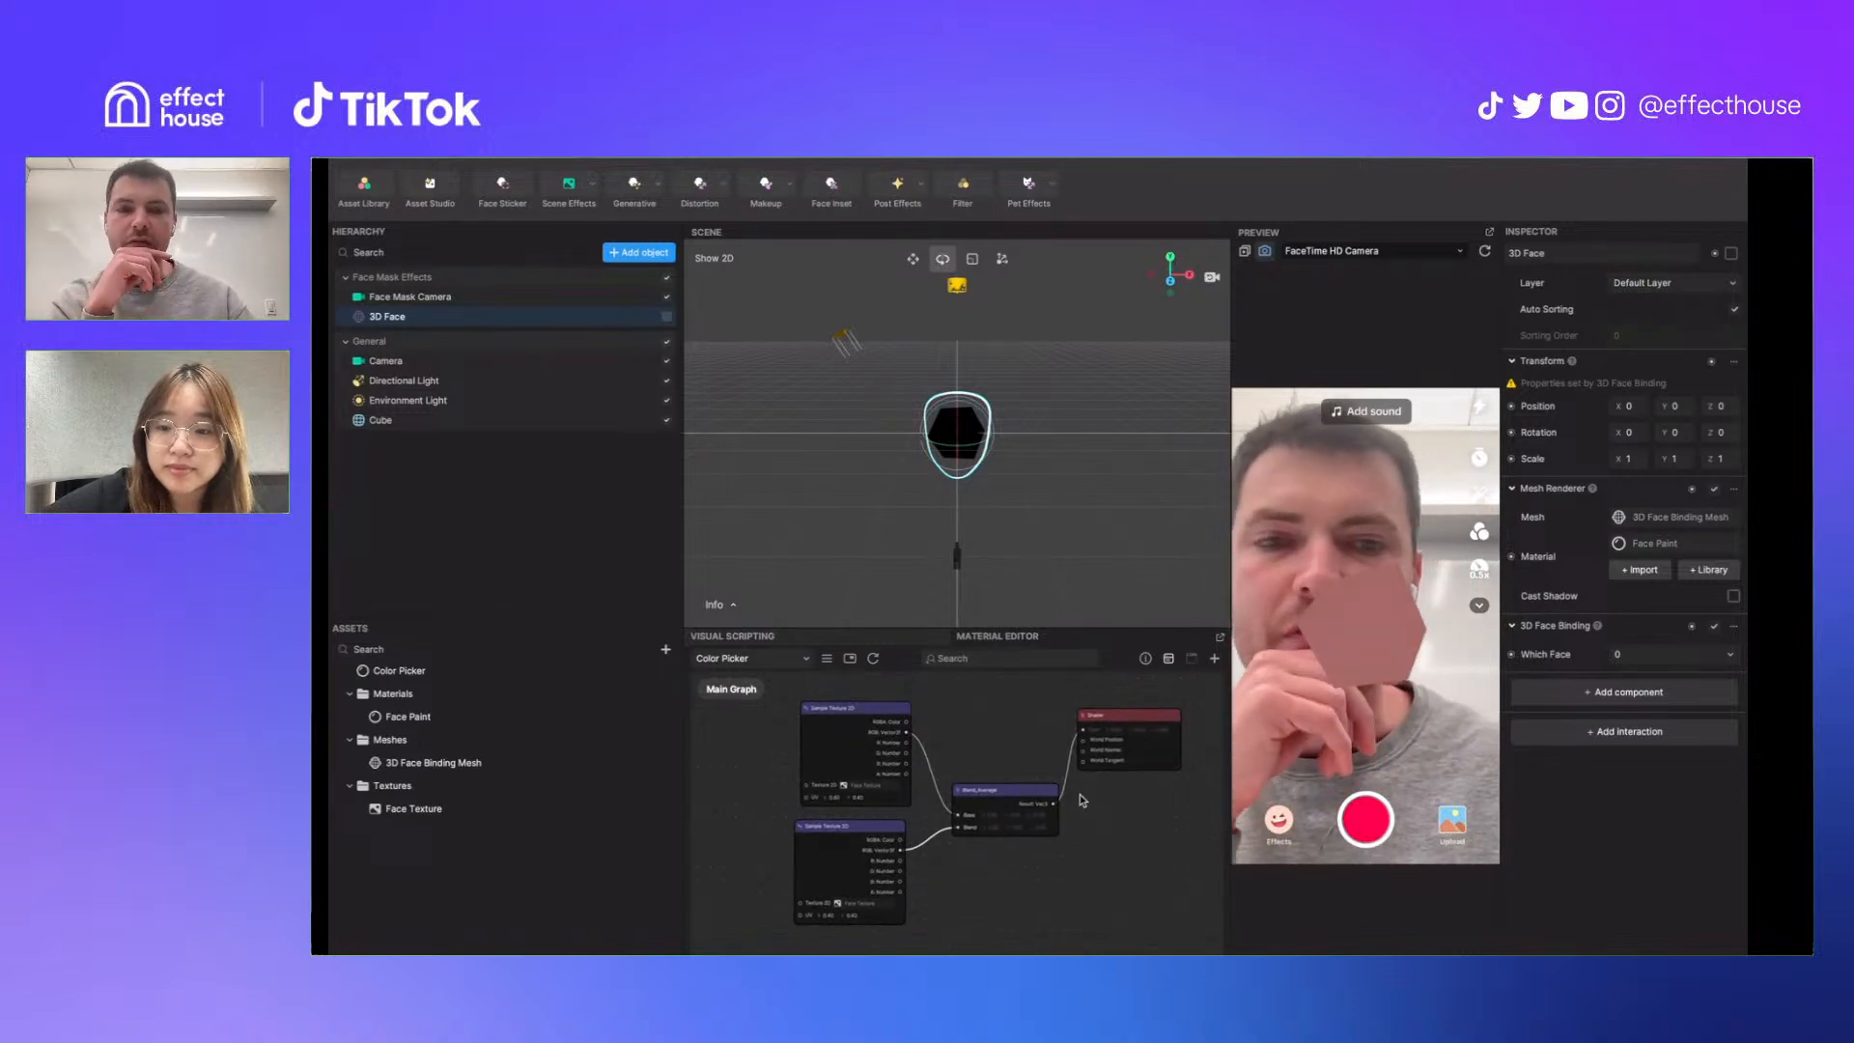
Move the second Sample Texture 2D node further down to leave a gap between the two samplers
drag(1128, 717, 1133, 723)
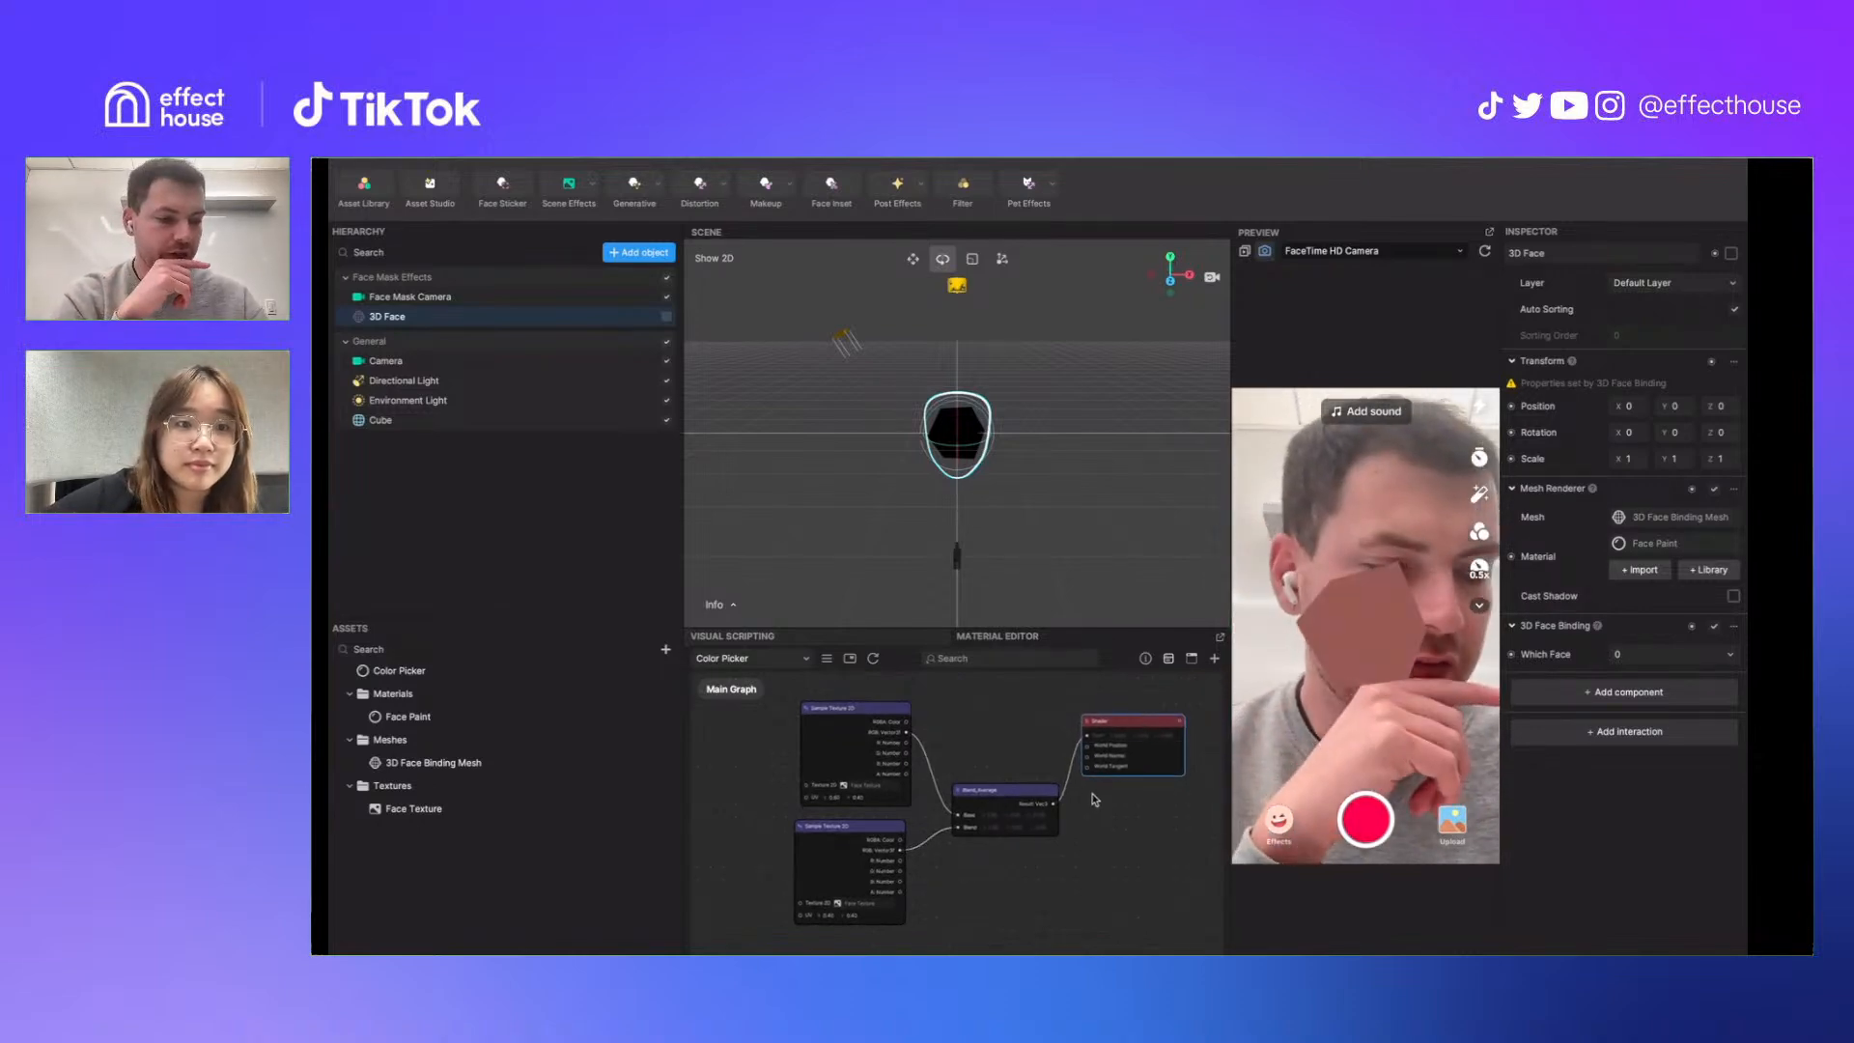
middle_drag(994, 880, 1014, 873)
drag(901, 833, 908, 831)
scroll(911, 847, up, 3)
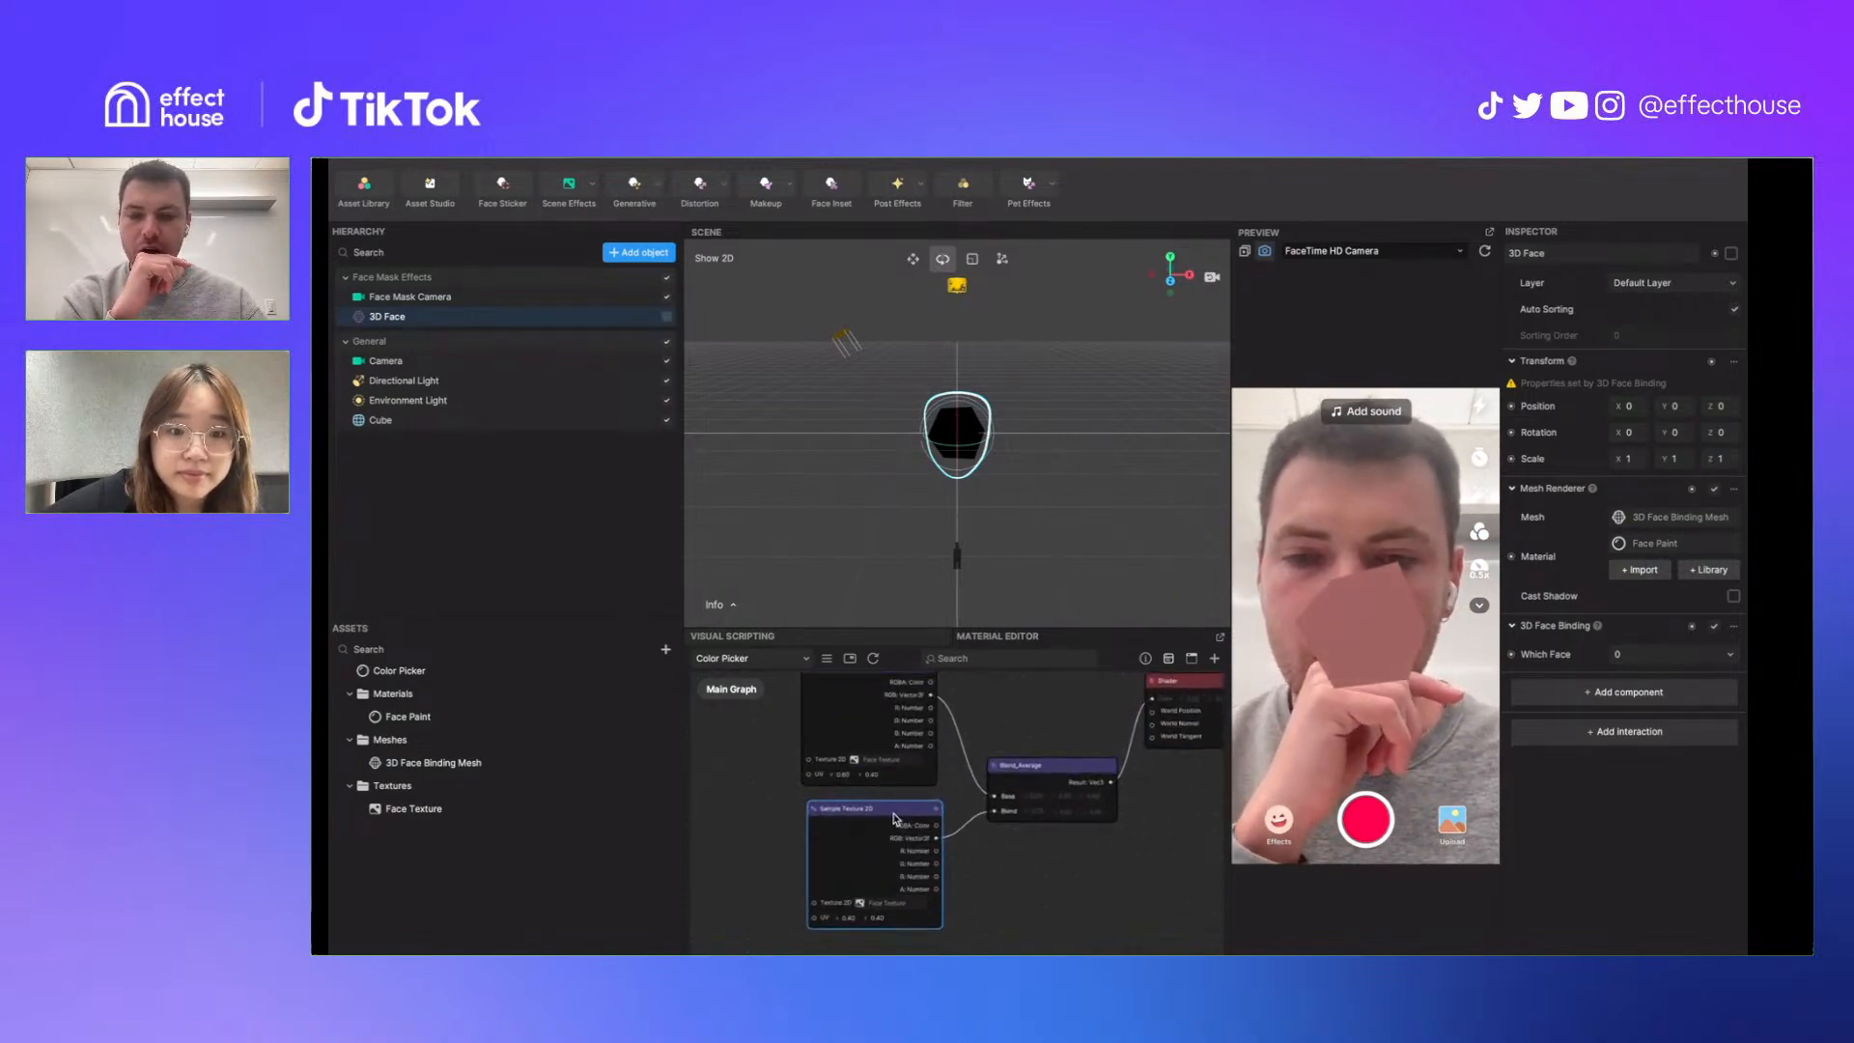
drag(896, 811, 897, 891)
Add a Const Color node between the two Sample Texture 2D nodes and set its color to red
right_click(880, 846)
click(903, 854)
text(const)
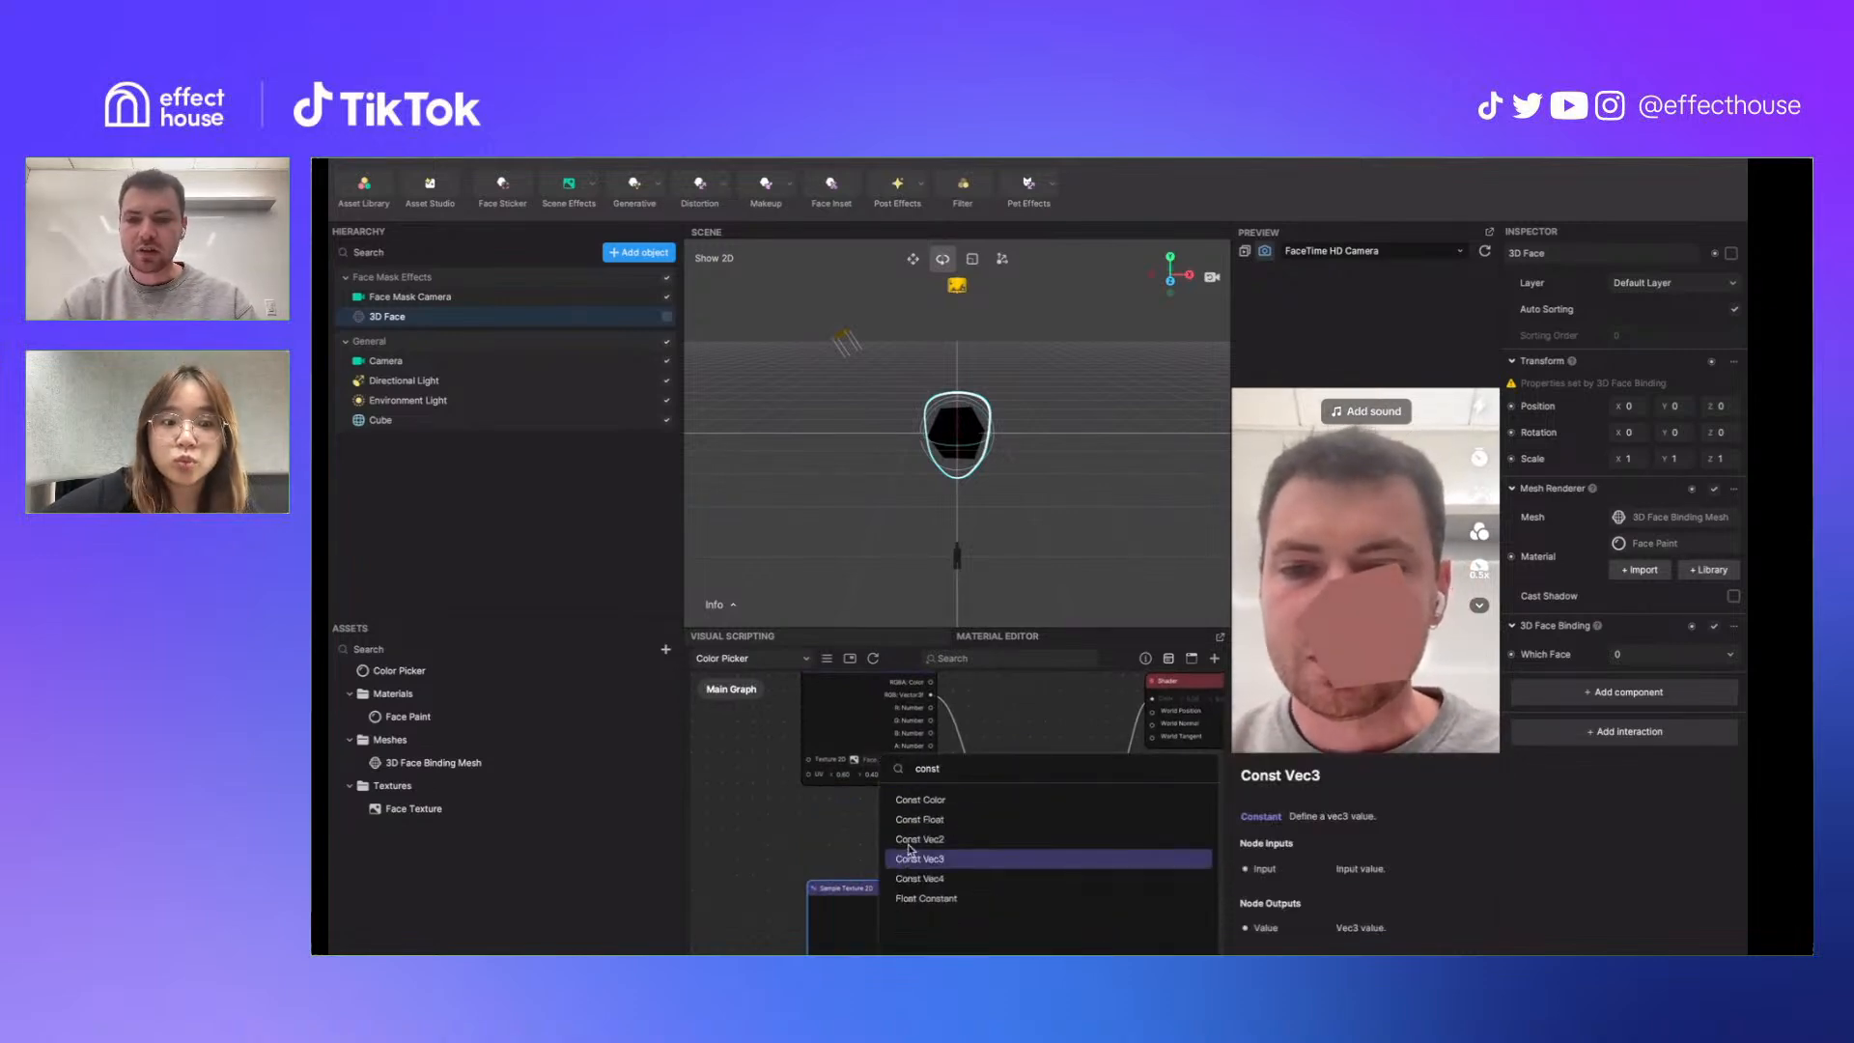
click(911, 803)
drag(915, 846, 909, 809)
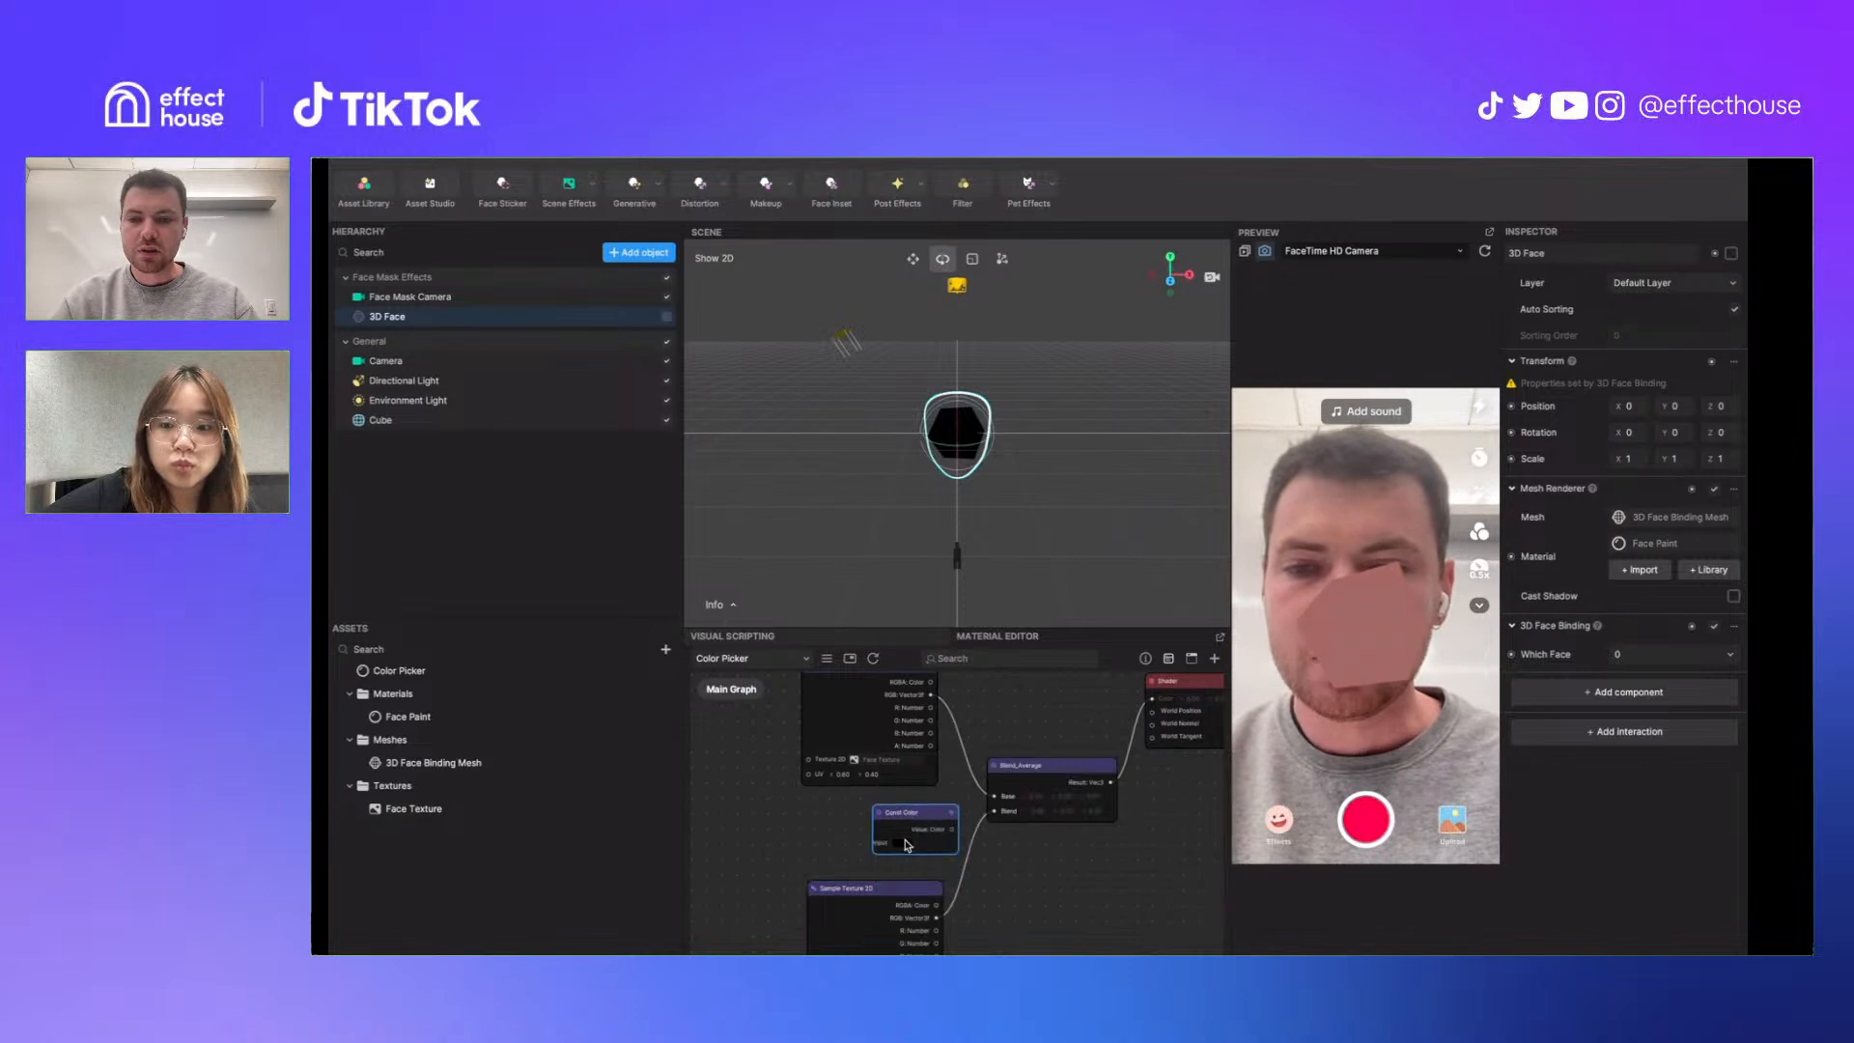
click(906, 843)
click(707, 711)
Try to wire Const Color directly into Blend_Average's Blend input and remove the second Sample Texture 2D node's connection to it
drag(952, 828, 995, 811)
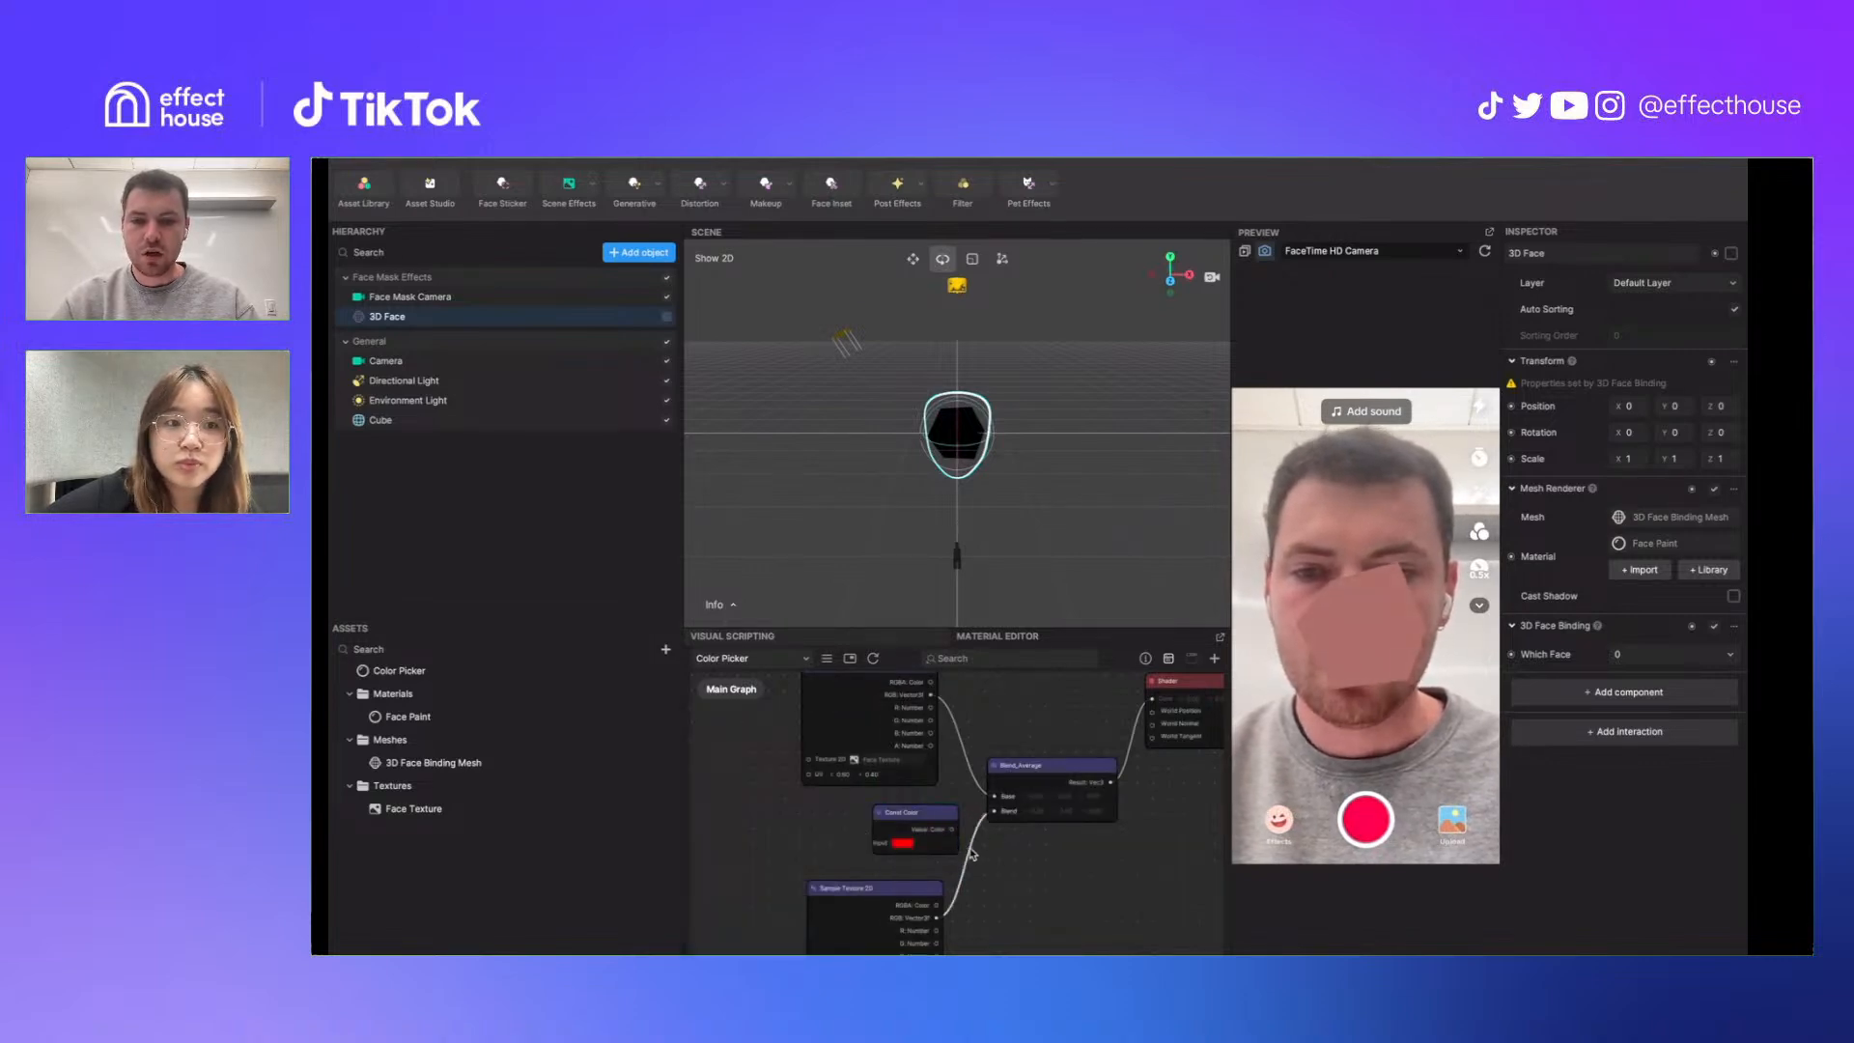
right_click(970, 850)
click(964, 858)
right_click(964, 875)
click(962, 876)
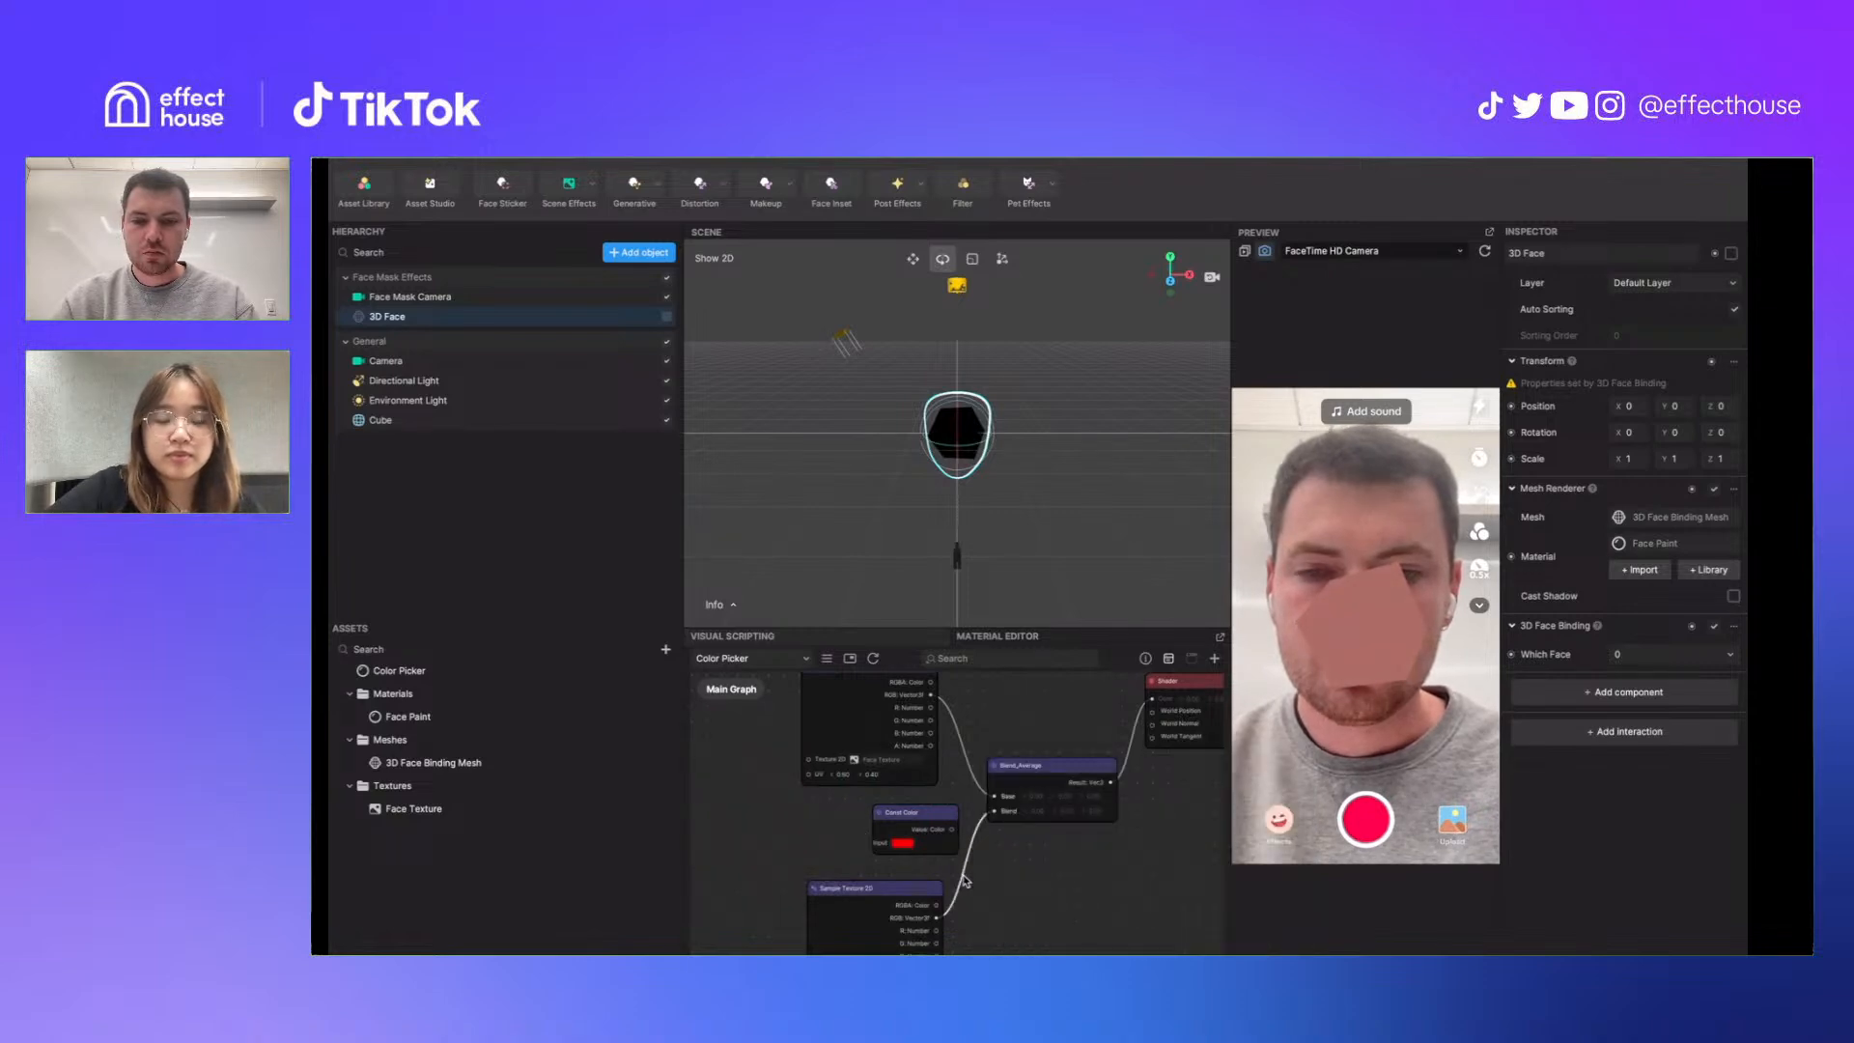
Add a Split node fed by the Const Color node's value
drag(936, 814, 908, 844)
text(spilut)
key(Return)
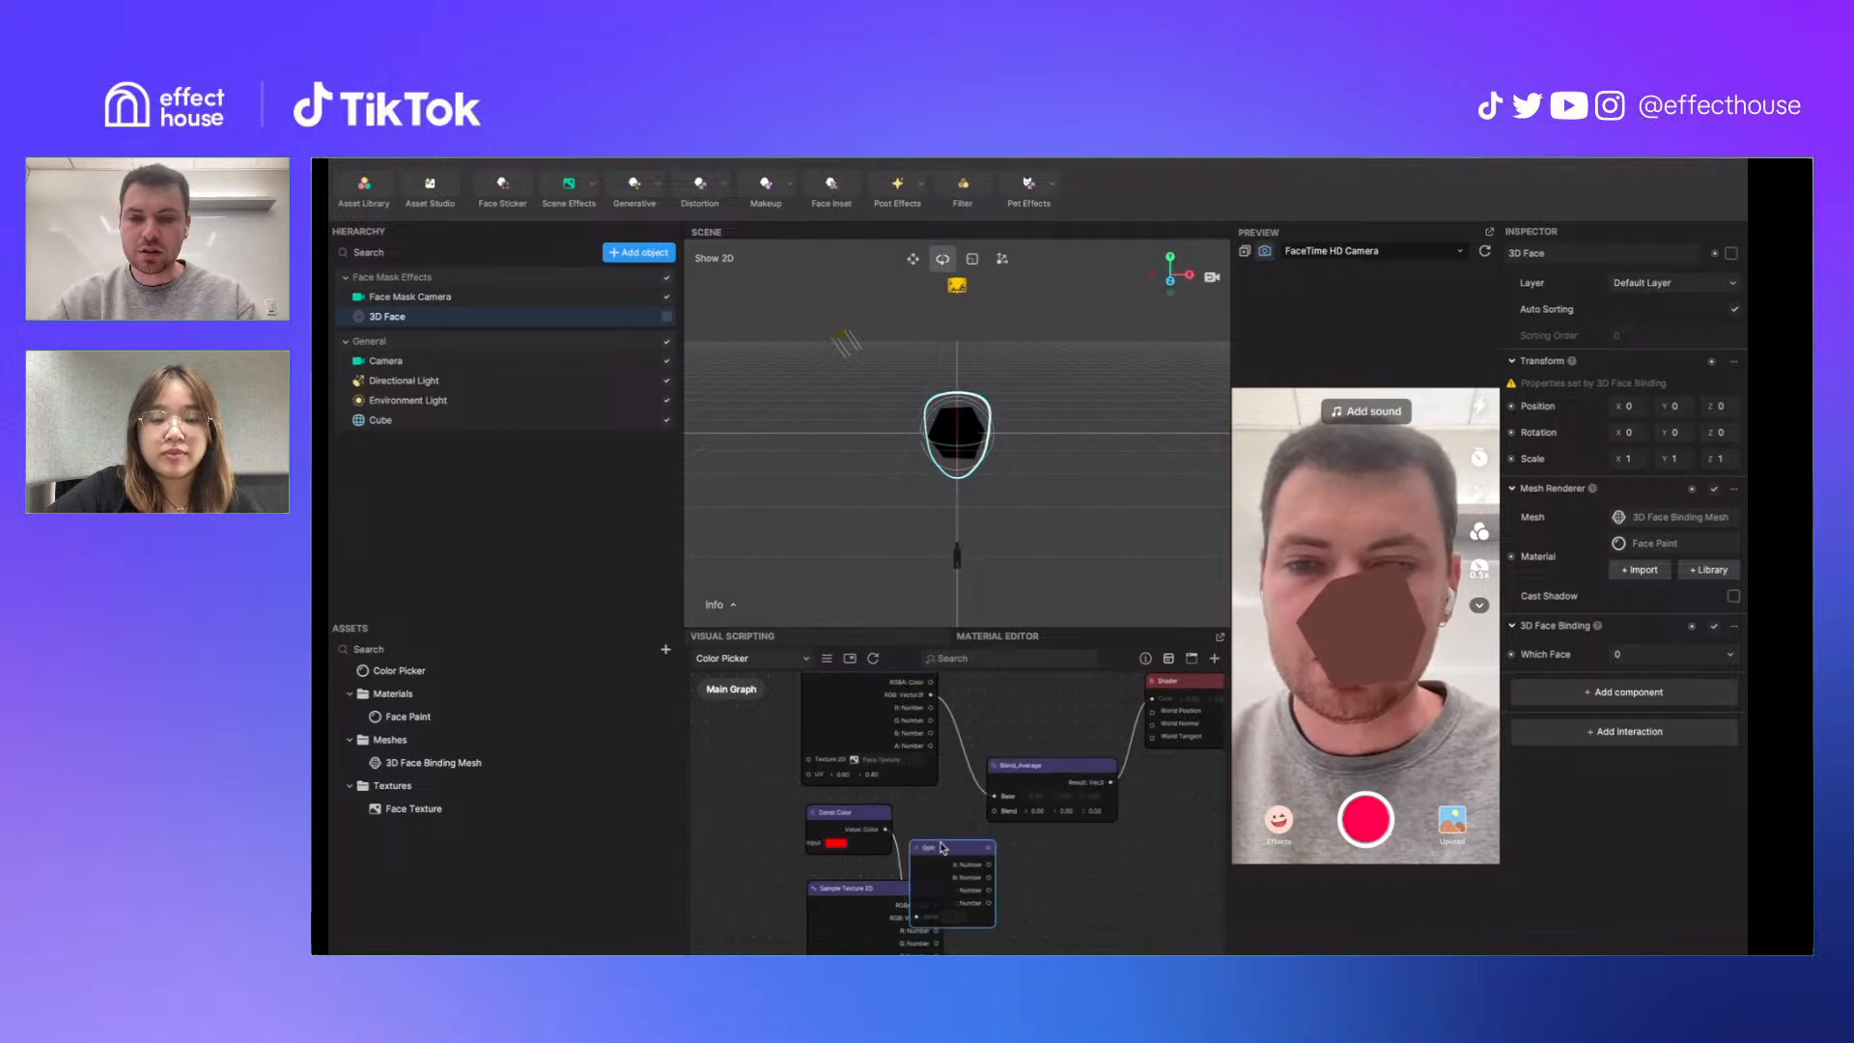
Add a Combine node with Input Count 3, feed it the first three Split outputs, and connect its result to Blend_Average's Blend input
drag(982, 844, 1069, 852)
text(comb)
key(Return)
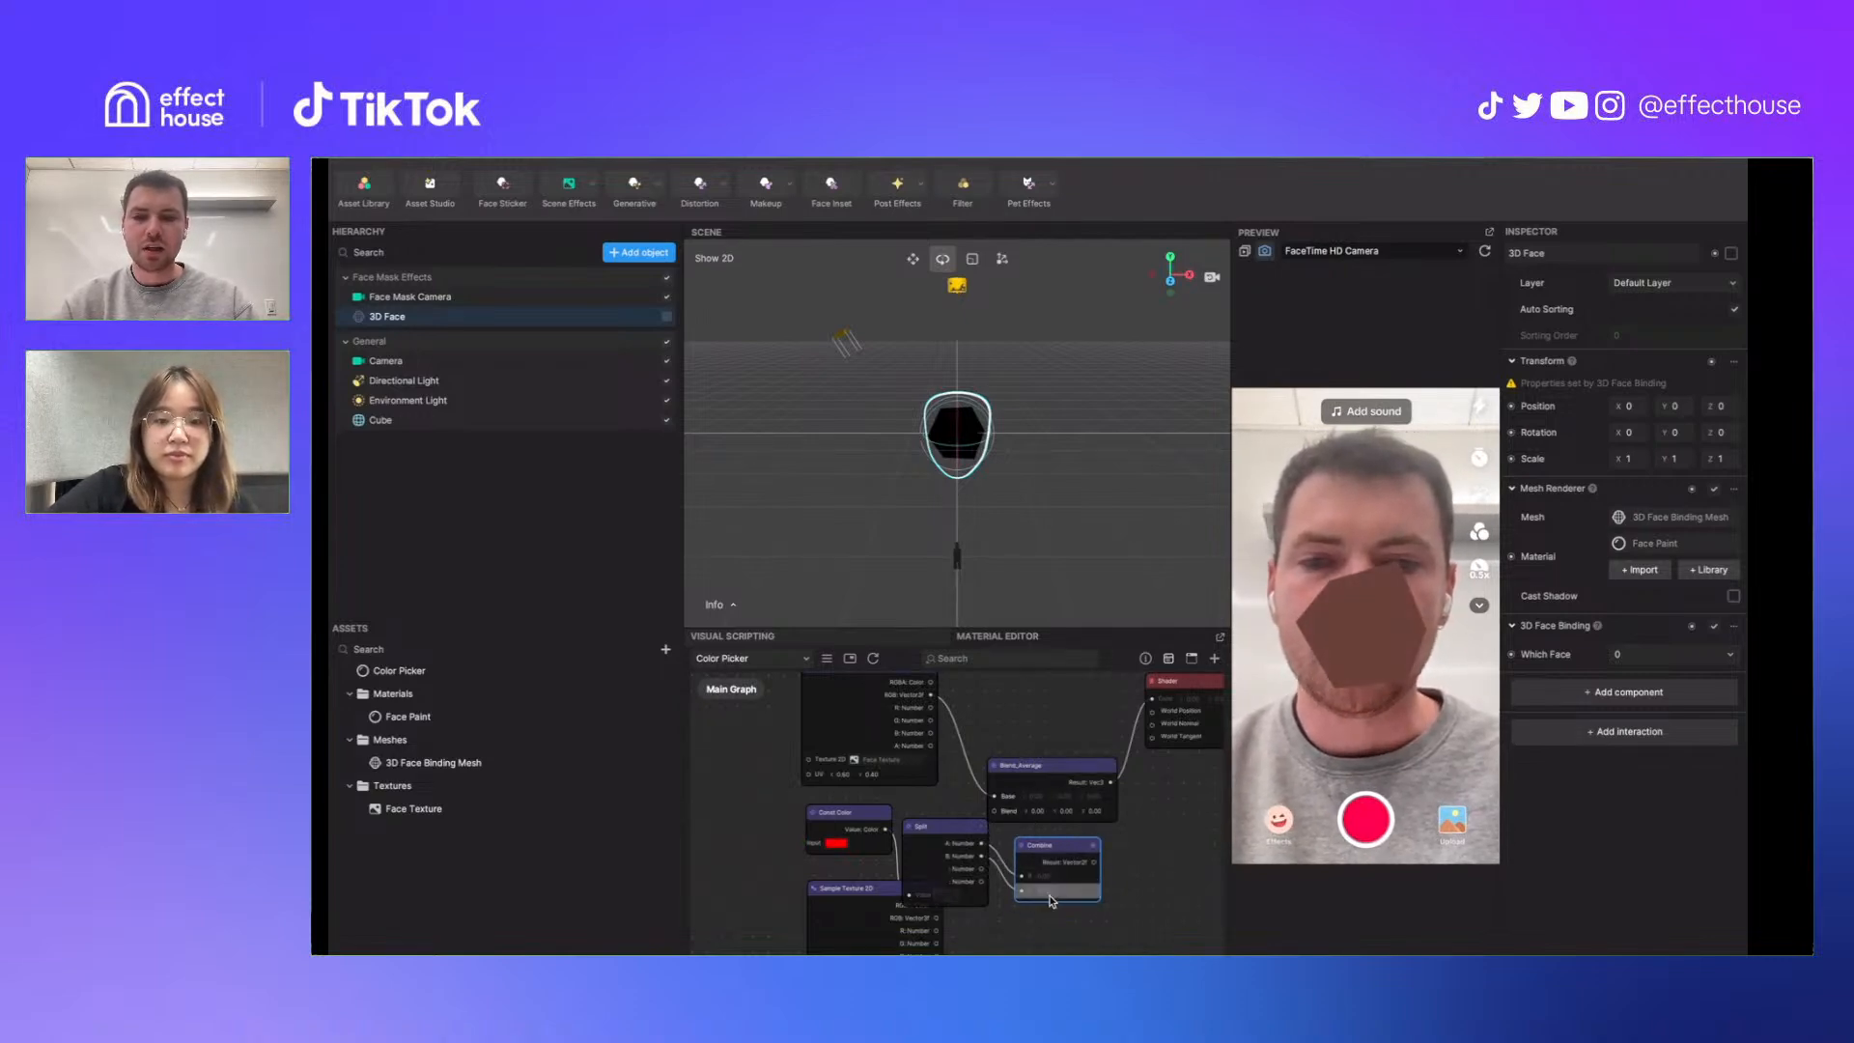
click(1145, 659)
click(1171, 732)
click(1144, 772)
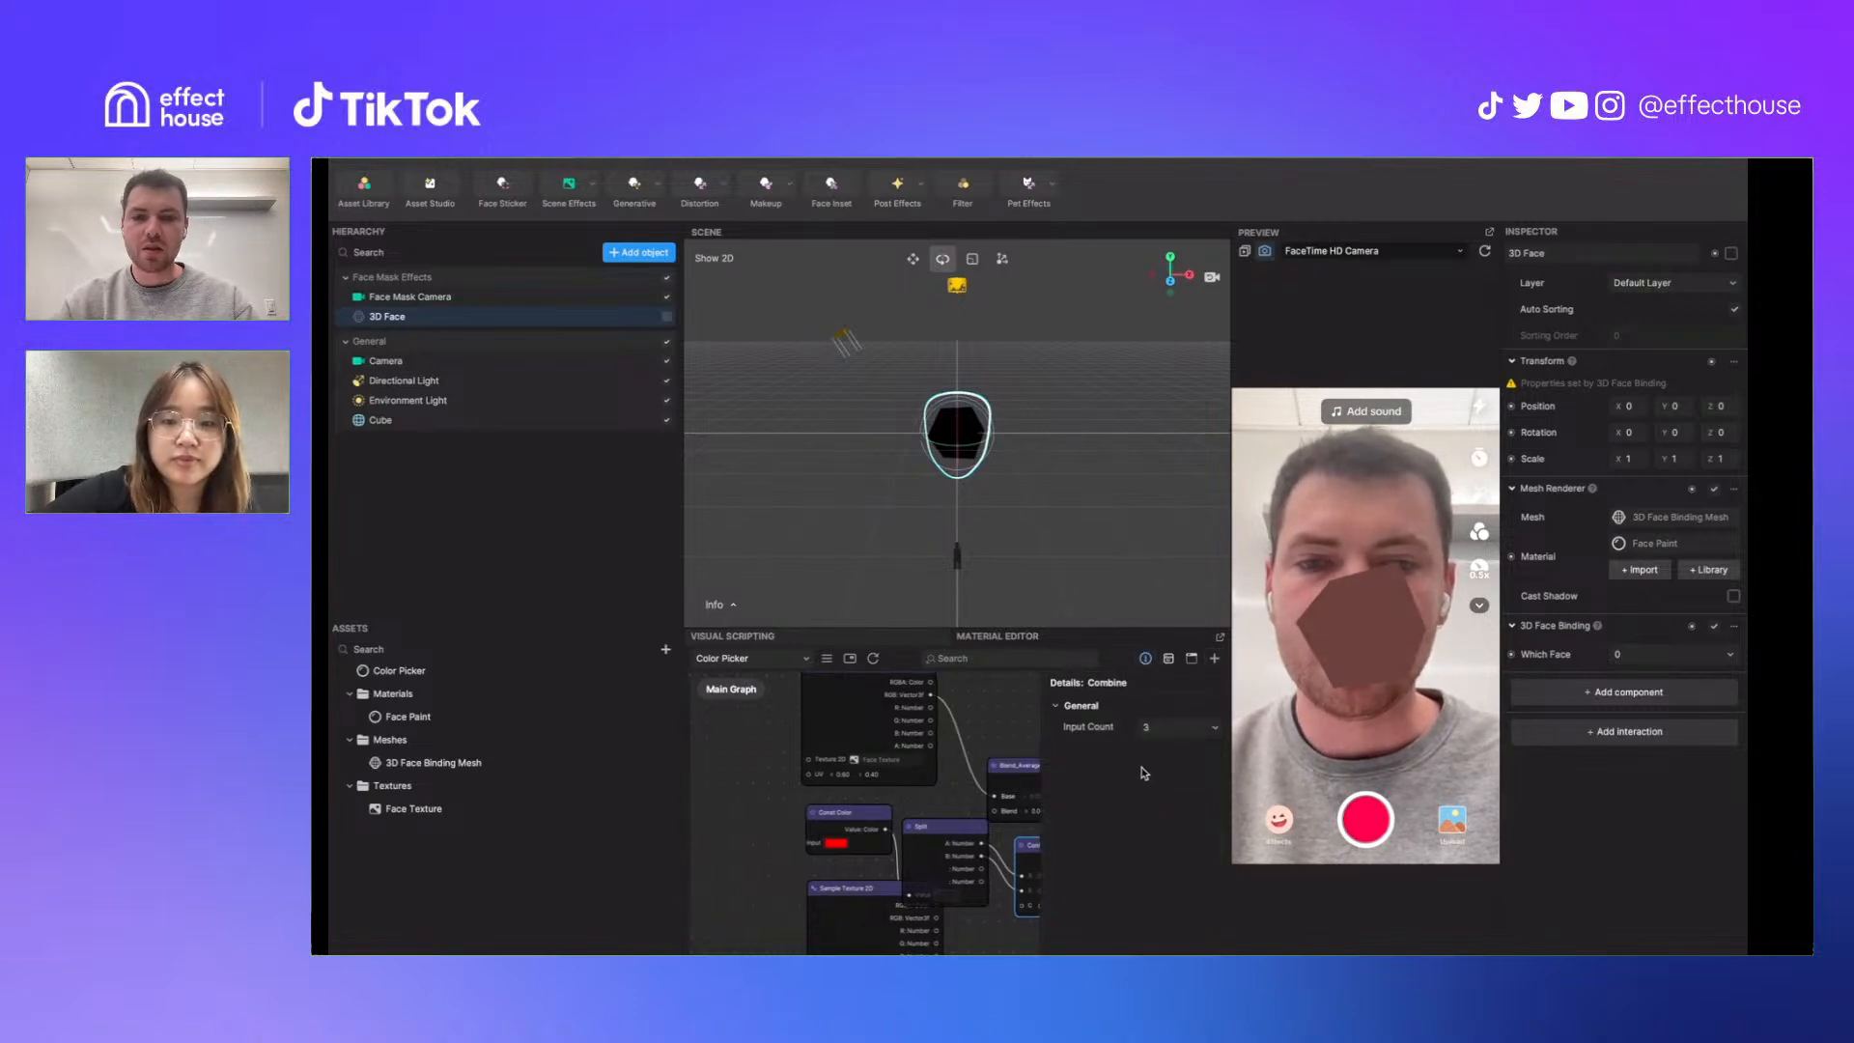
click(1145, 661)
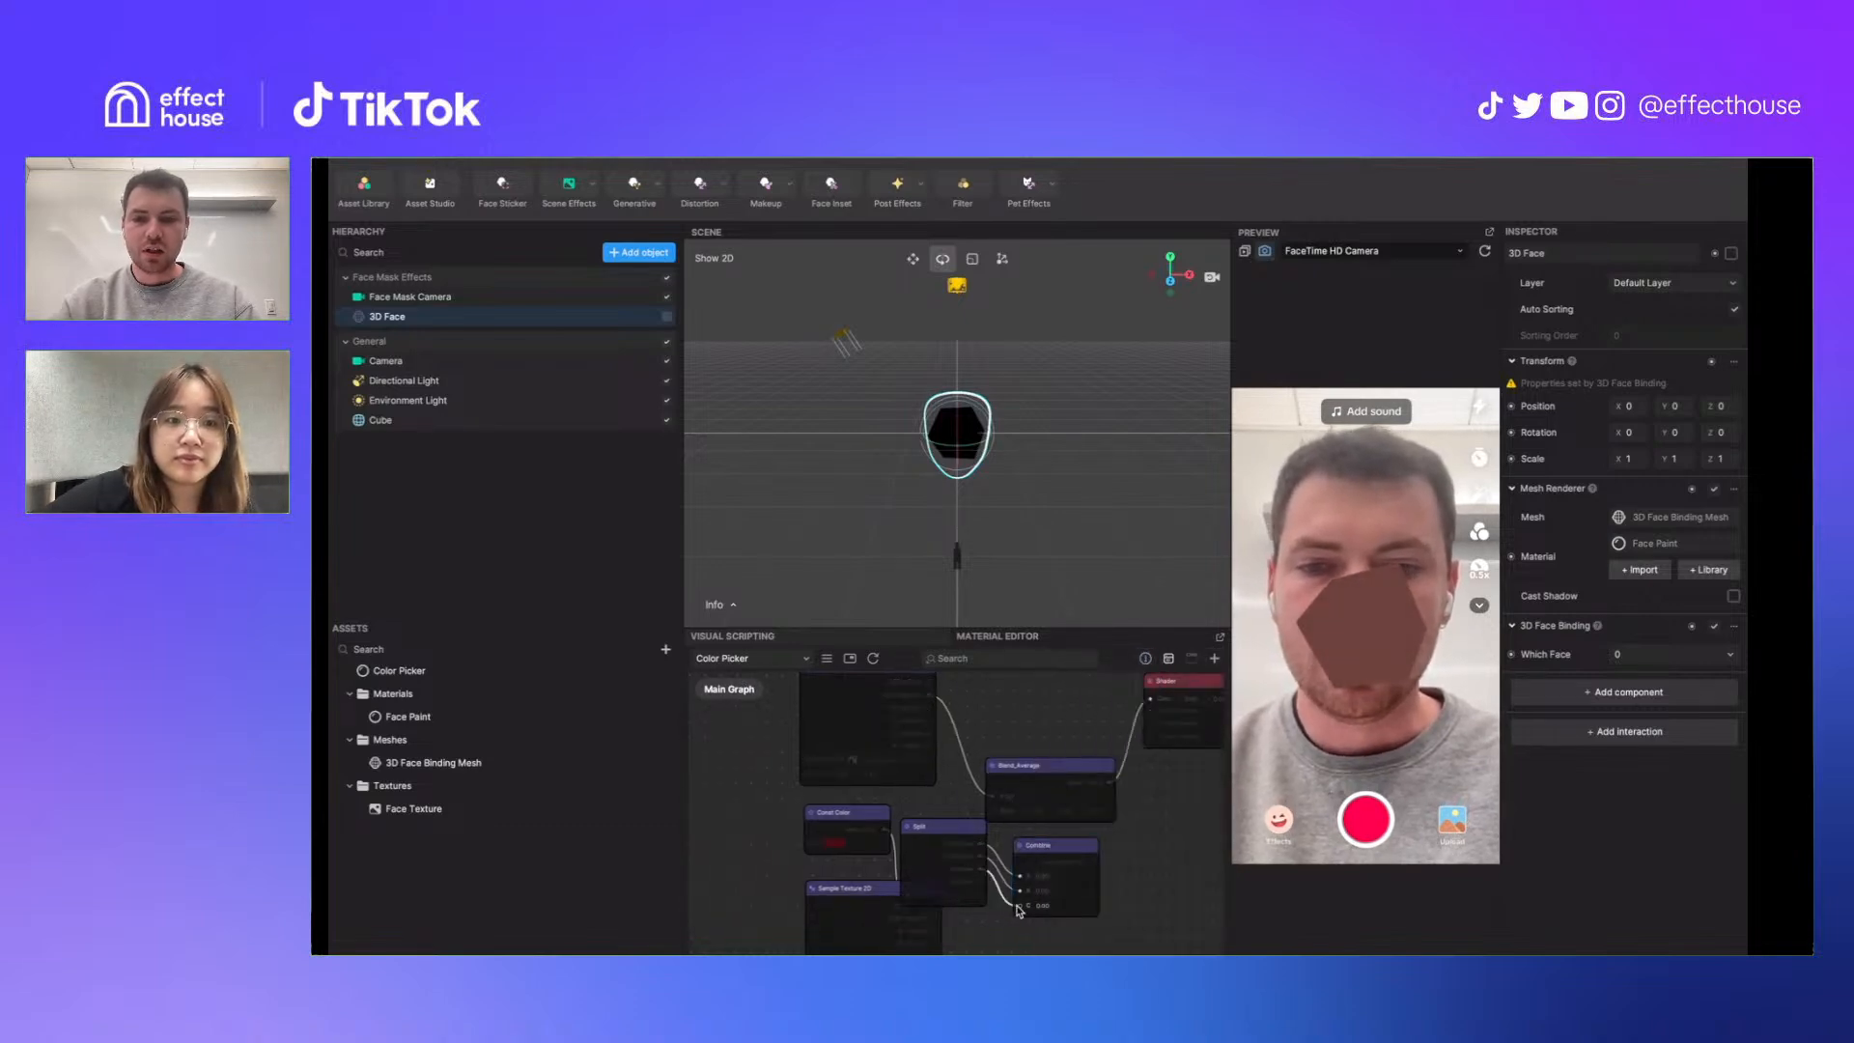
drag(1092, 862, 994, 813)
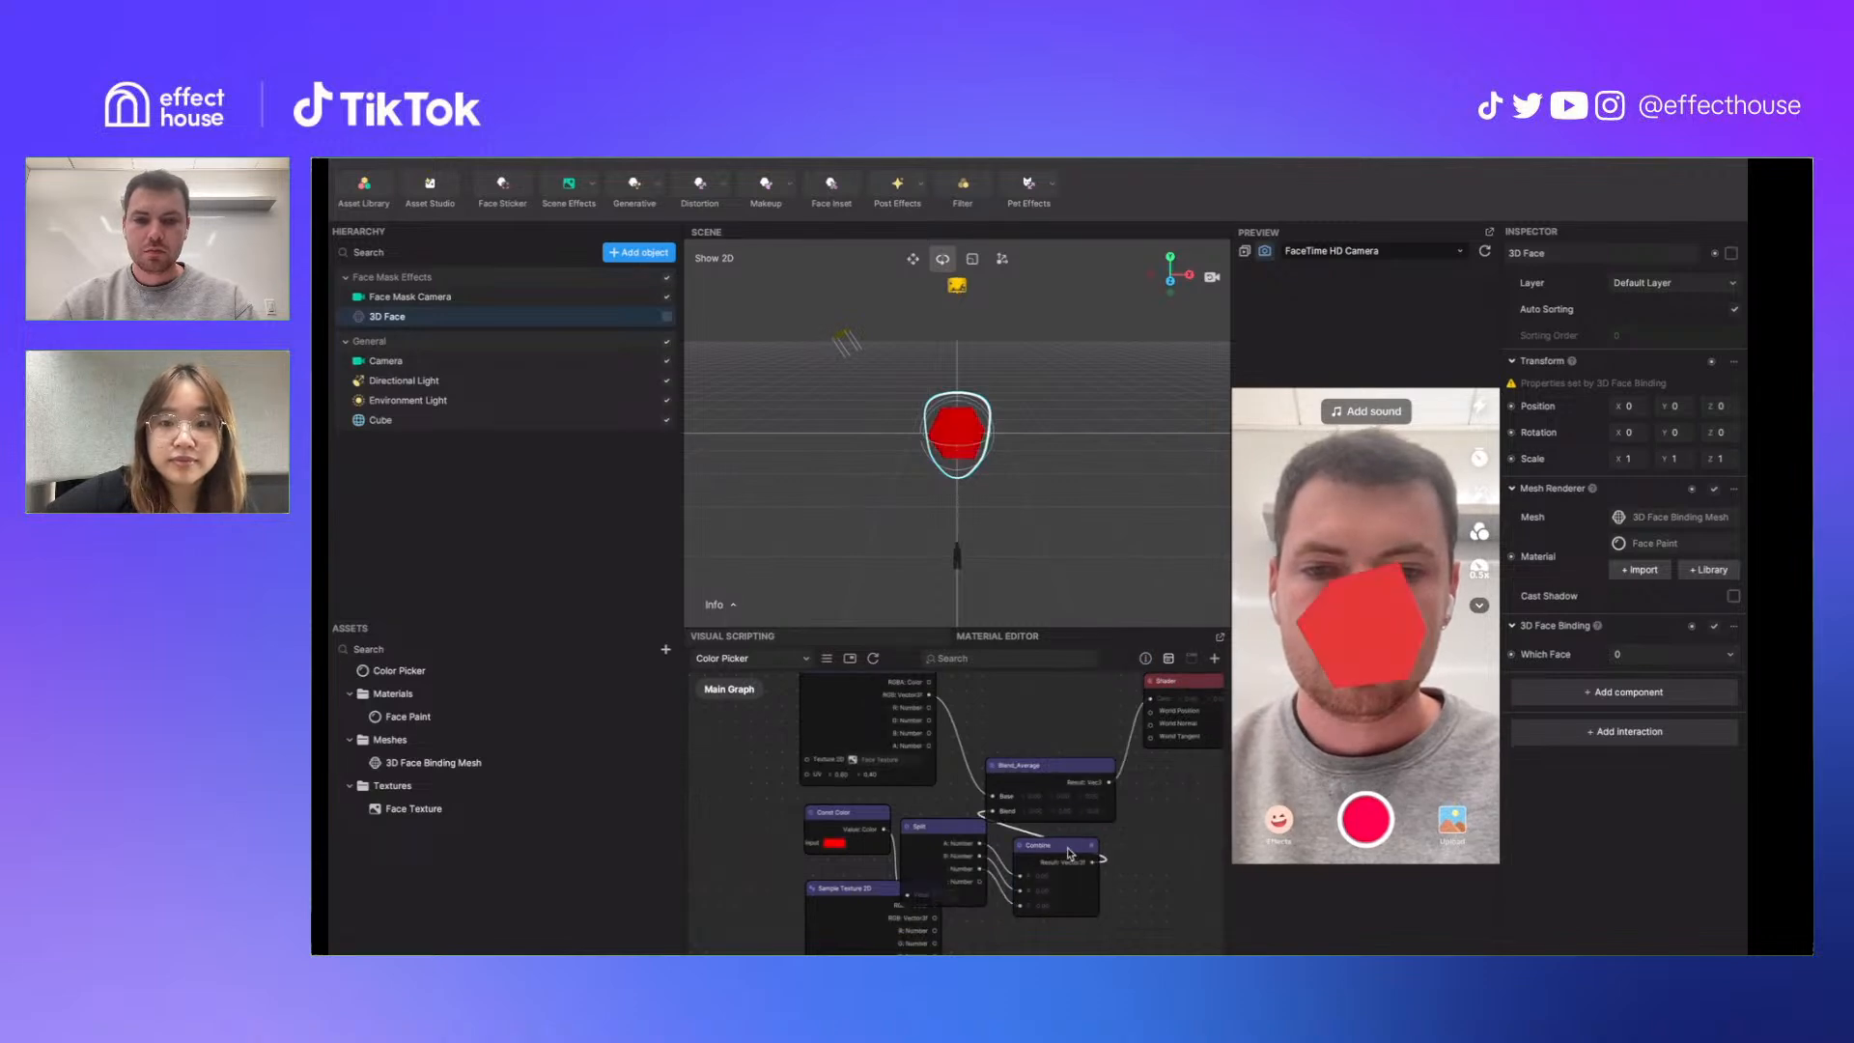
Reposition the Const Color and Blend_Average nodes to make the graph's connections easier to follow
drag(881, 823, 818, 817)
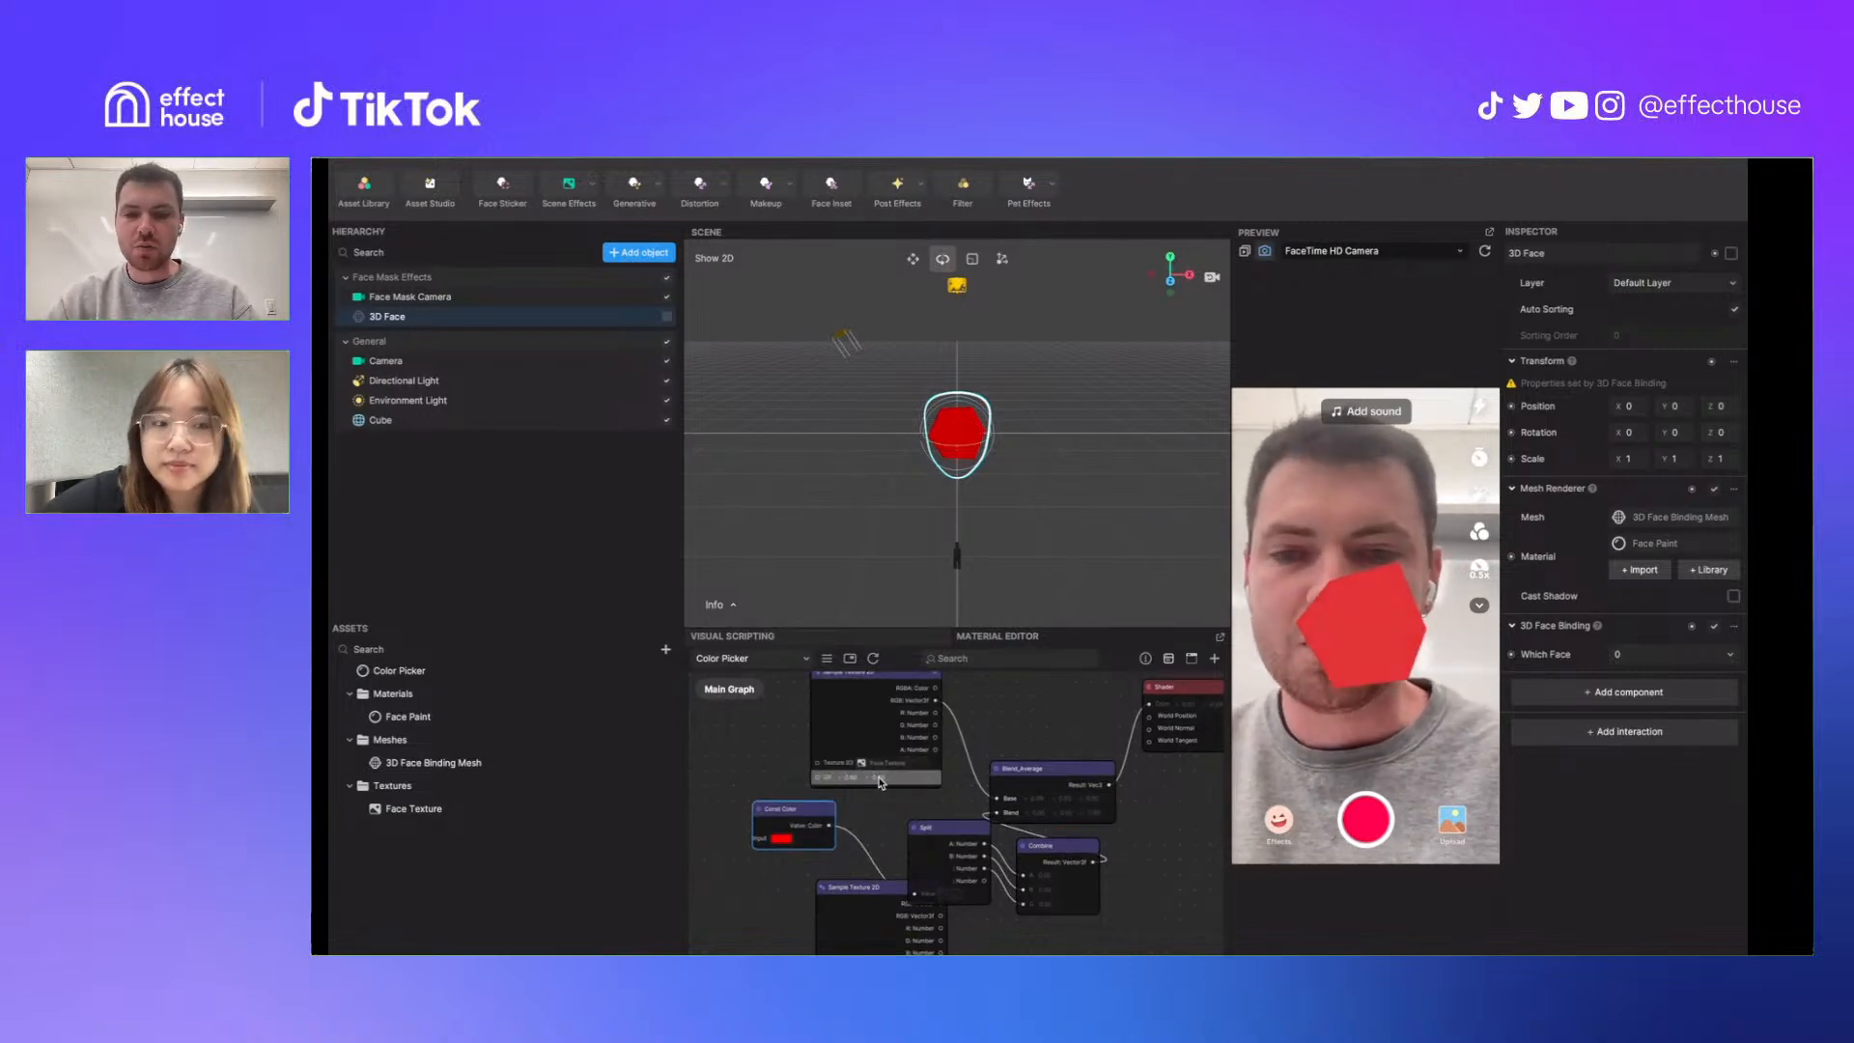
scroll(888, 790, down, 1)
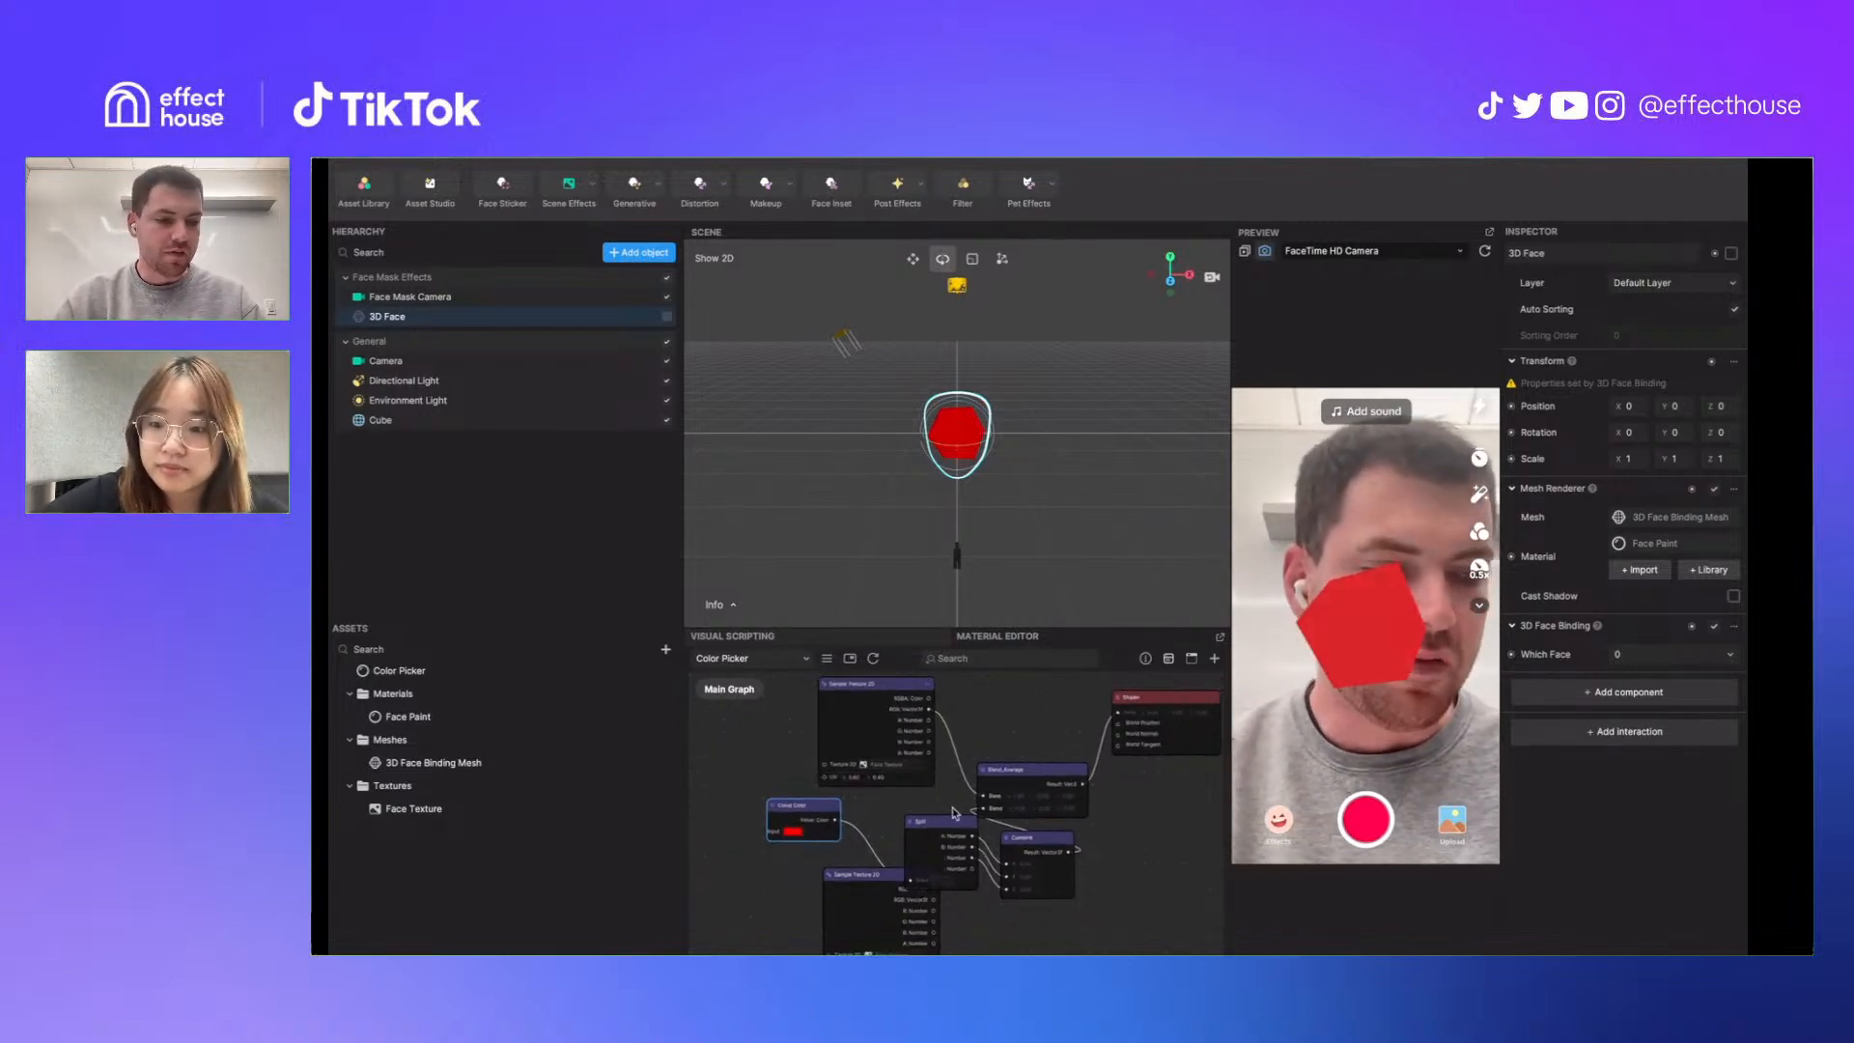
scroll(955, 813, down, 1)
drag(1011, 781, 1013, 737)
scroll(1014, 727, up, 3)
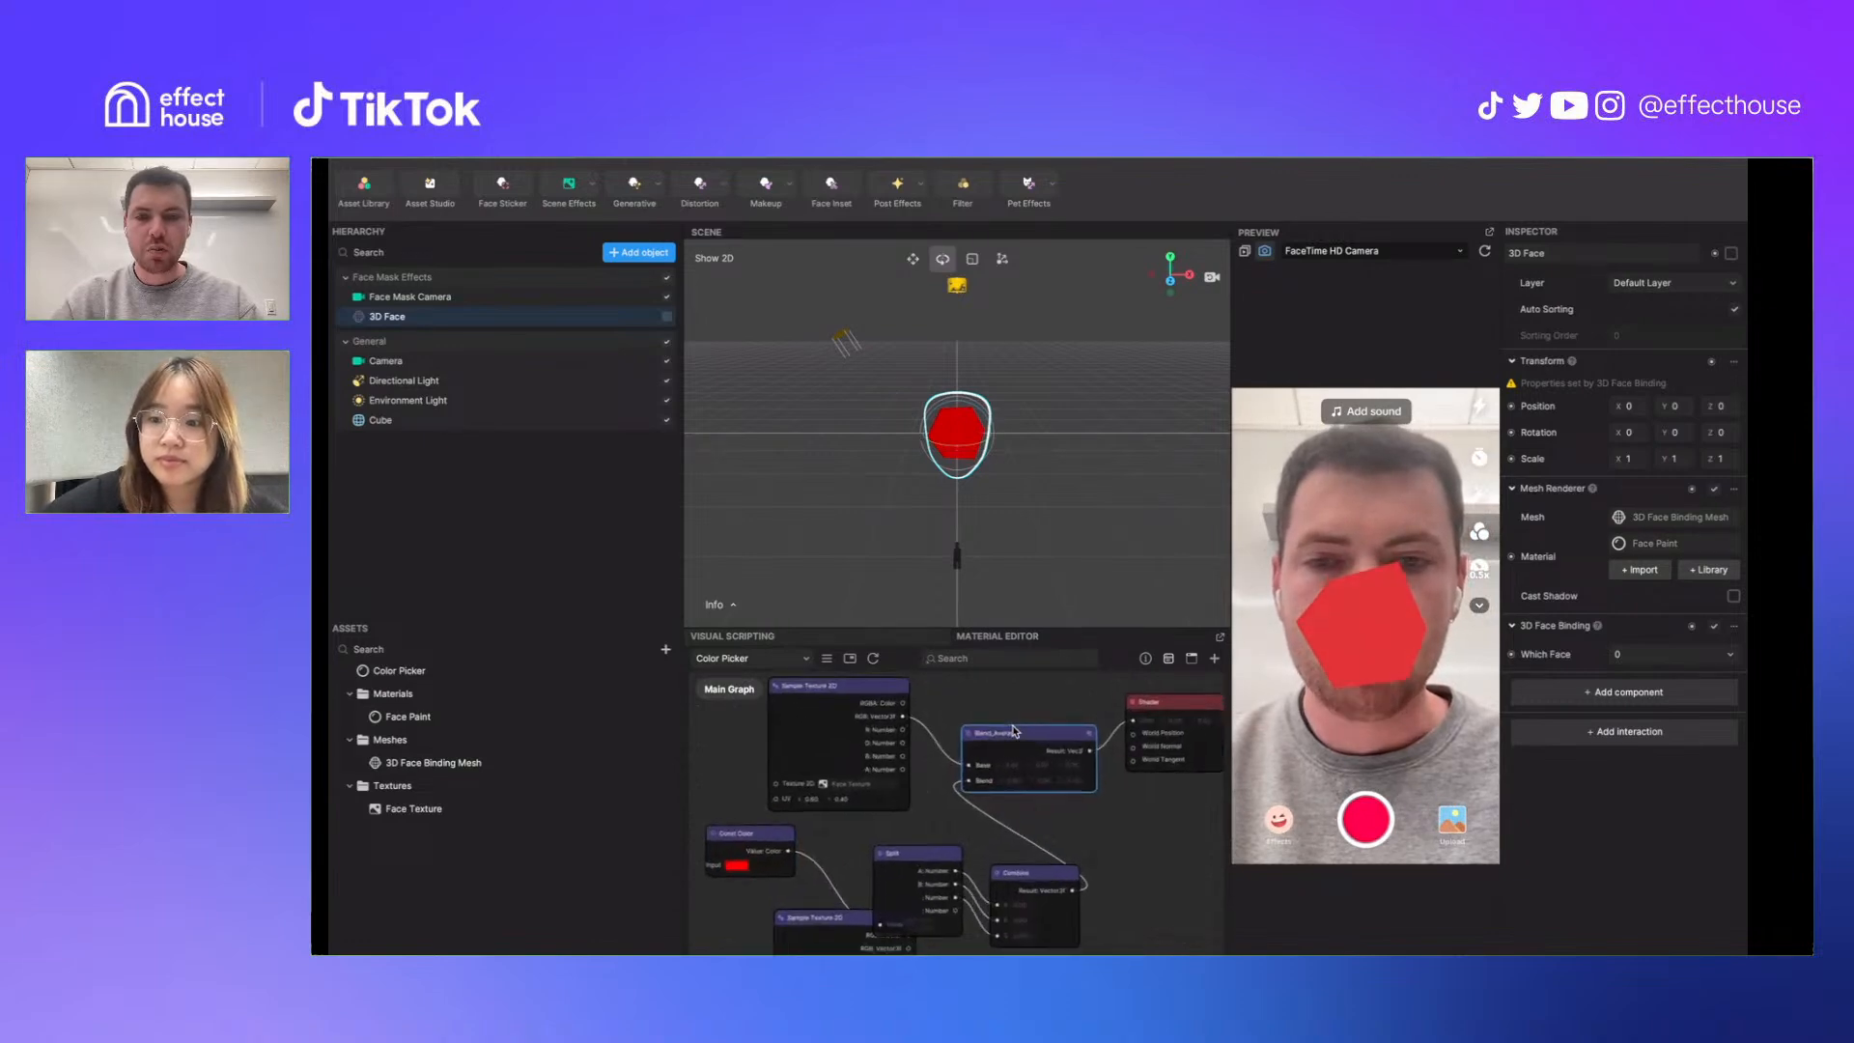
drag(978, 736, 983, 775)
drag(877, 730, 992, 696)
text(pee)
key(BackSpace)
key(BackSpace)
key(BackSpace)
text(d)
key(Down)
key(Down)
key(Return)
key(ctrl+z)
Add an Add node fed by the first Sample Texture 2D node's R output
drag(877, 730, 963, 726)
text(add)
key(Return)
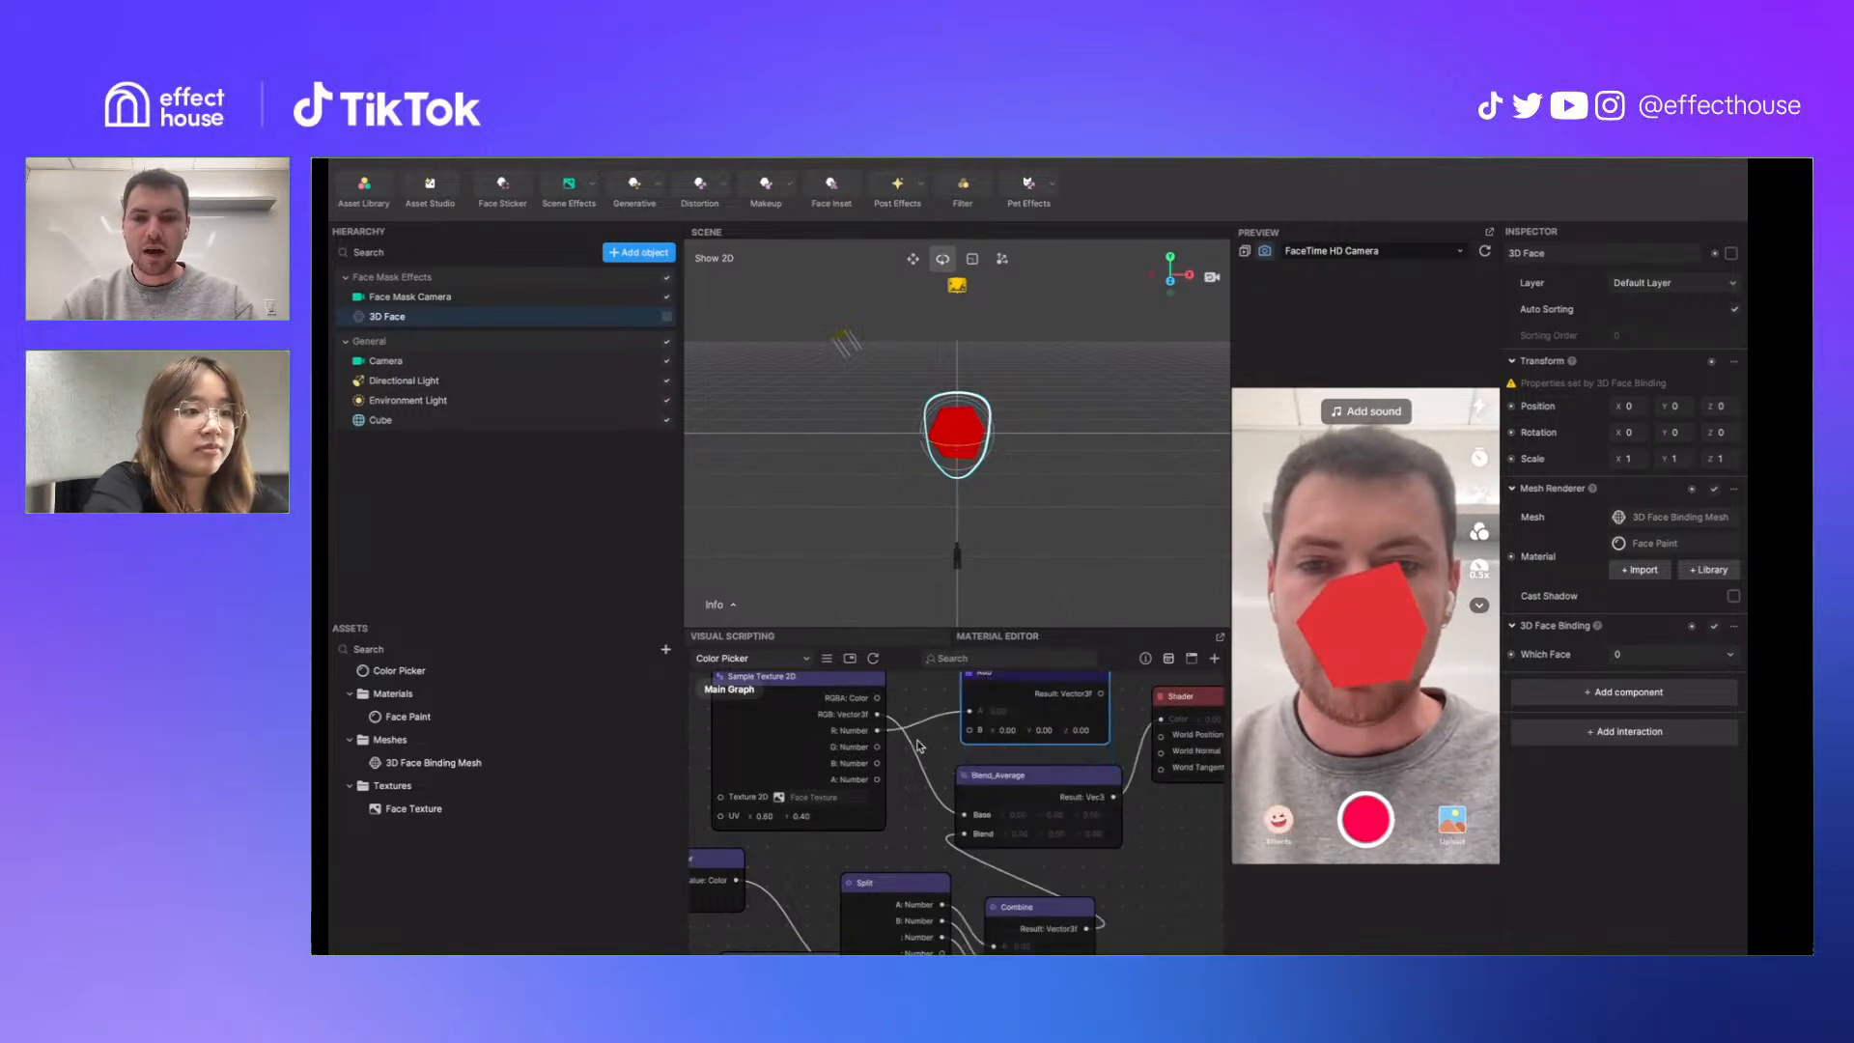
Add a second Add node fed by the first Sample Texture 2D node's G output
drag(878, 746, 946, 750)
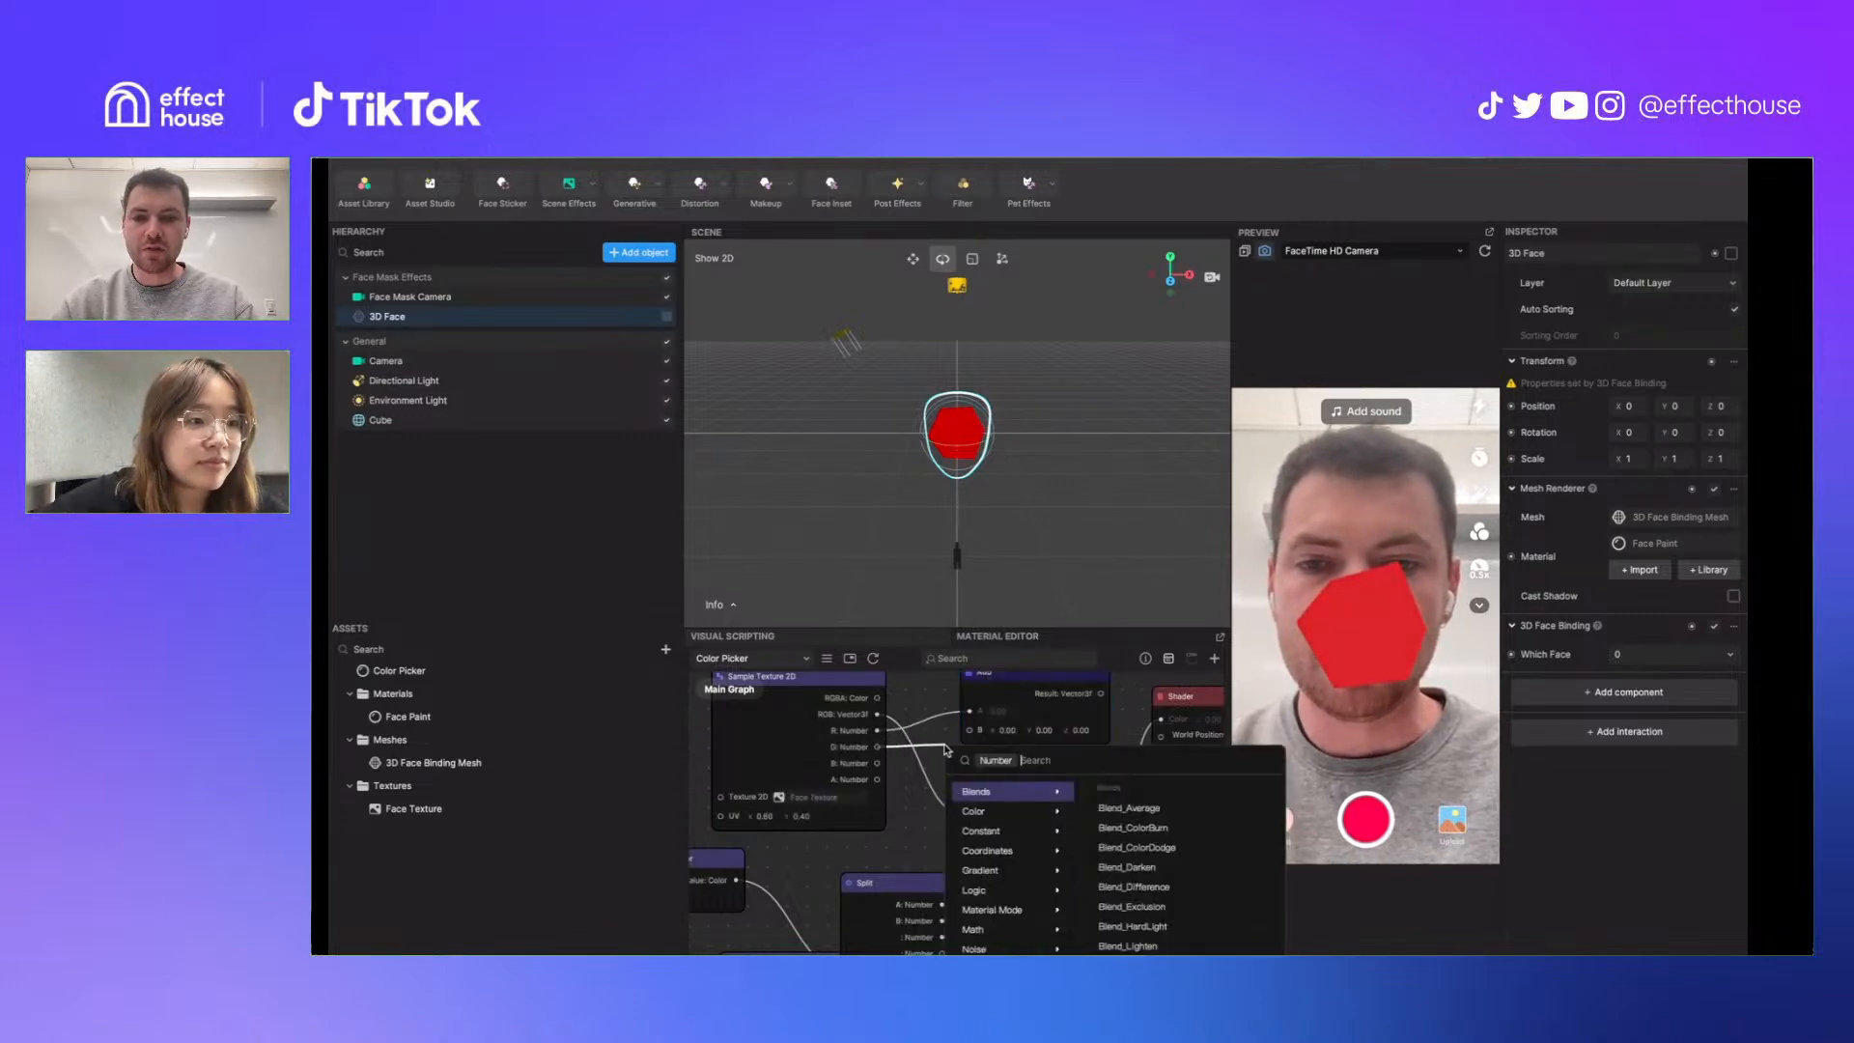
text(ad)
key(BackSpace)
key(BackSpace)
key(BackSpace)
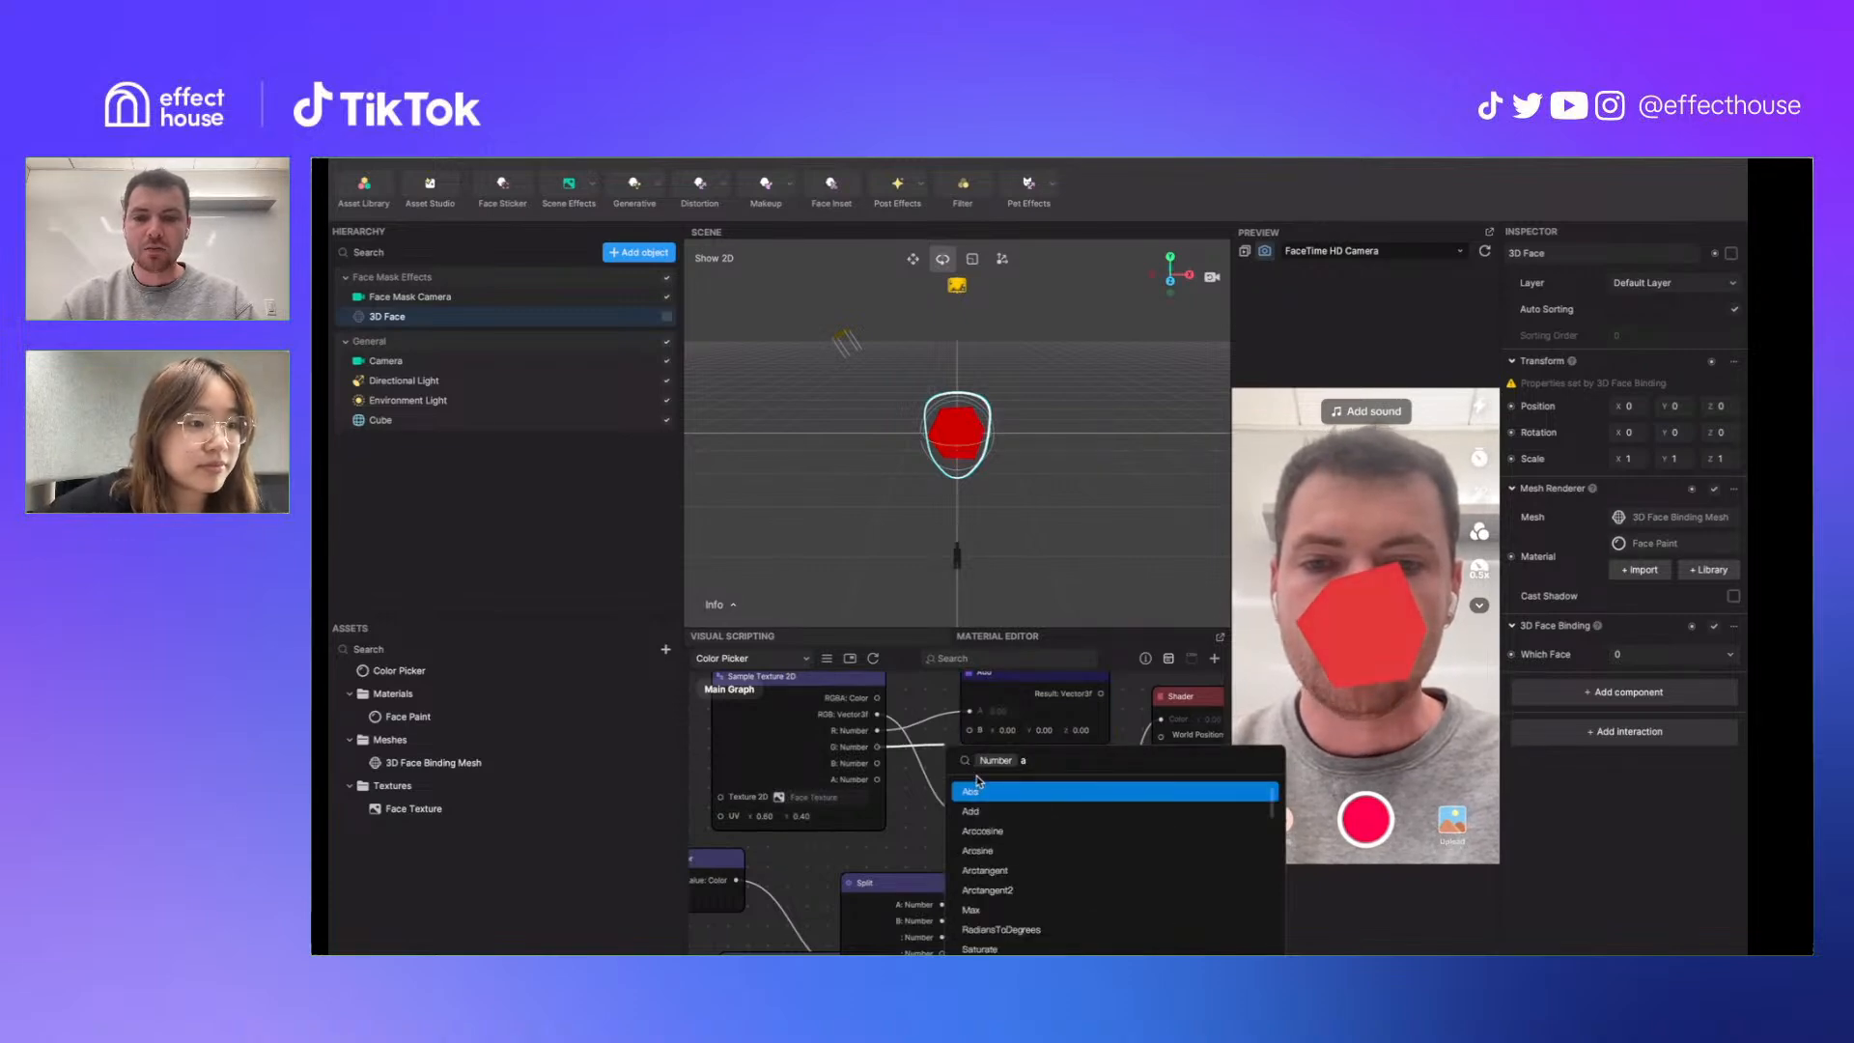
text(add)
click(976, 786)
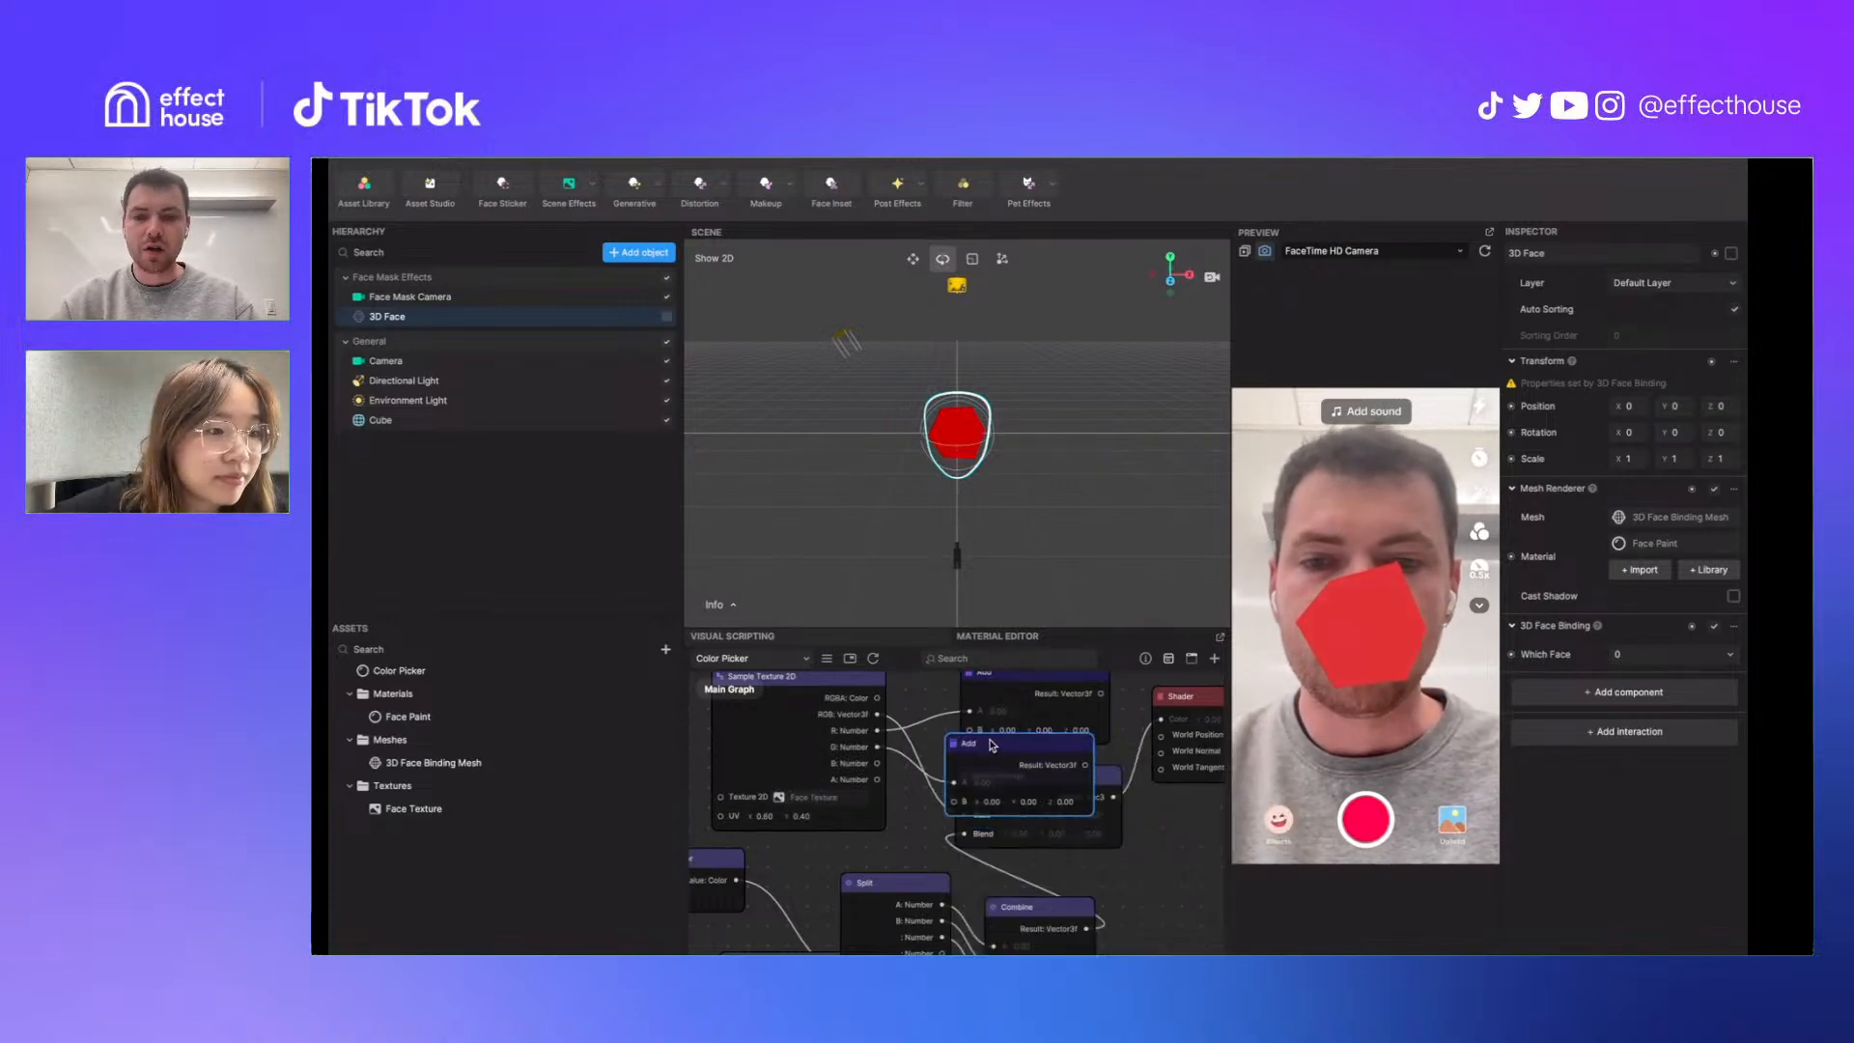
Remove all nodes from the Color Picker material graph except the Shader node
scroll(1043, 821, down, 5)
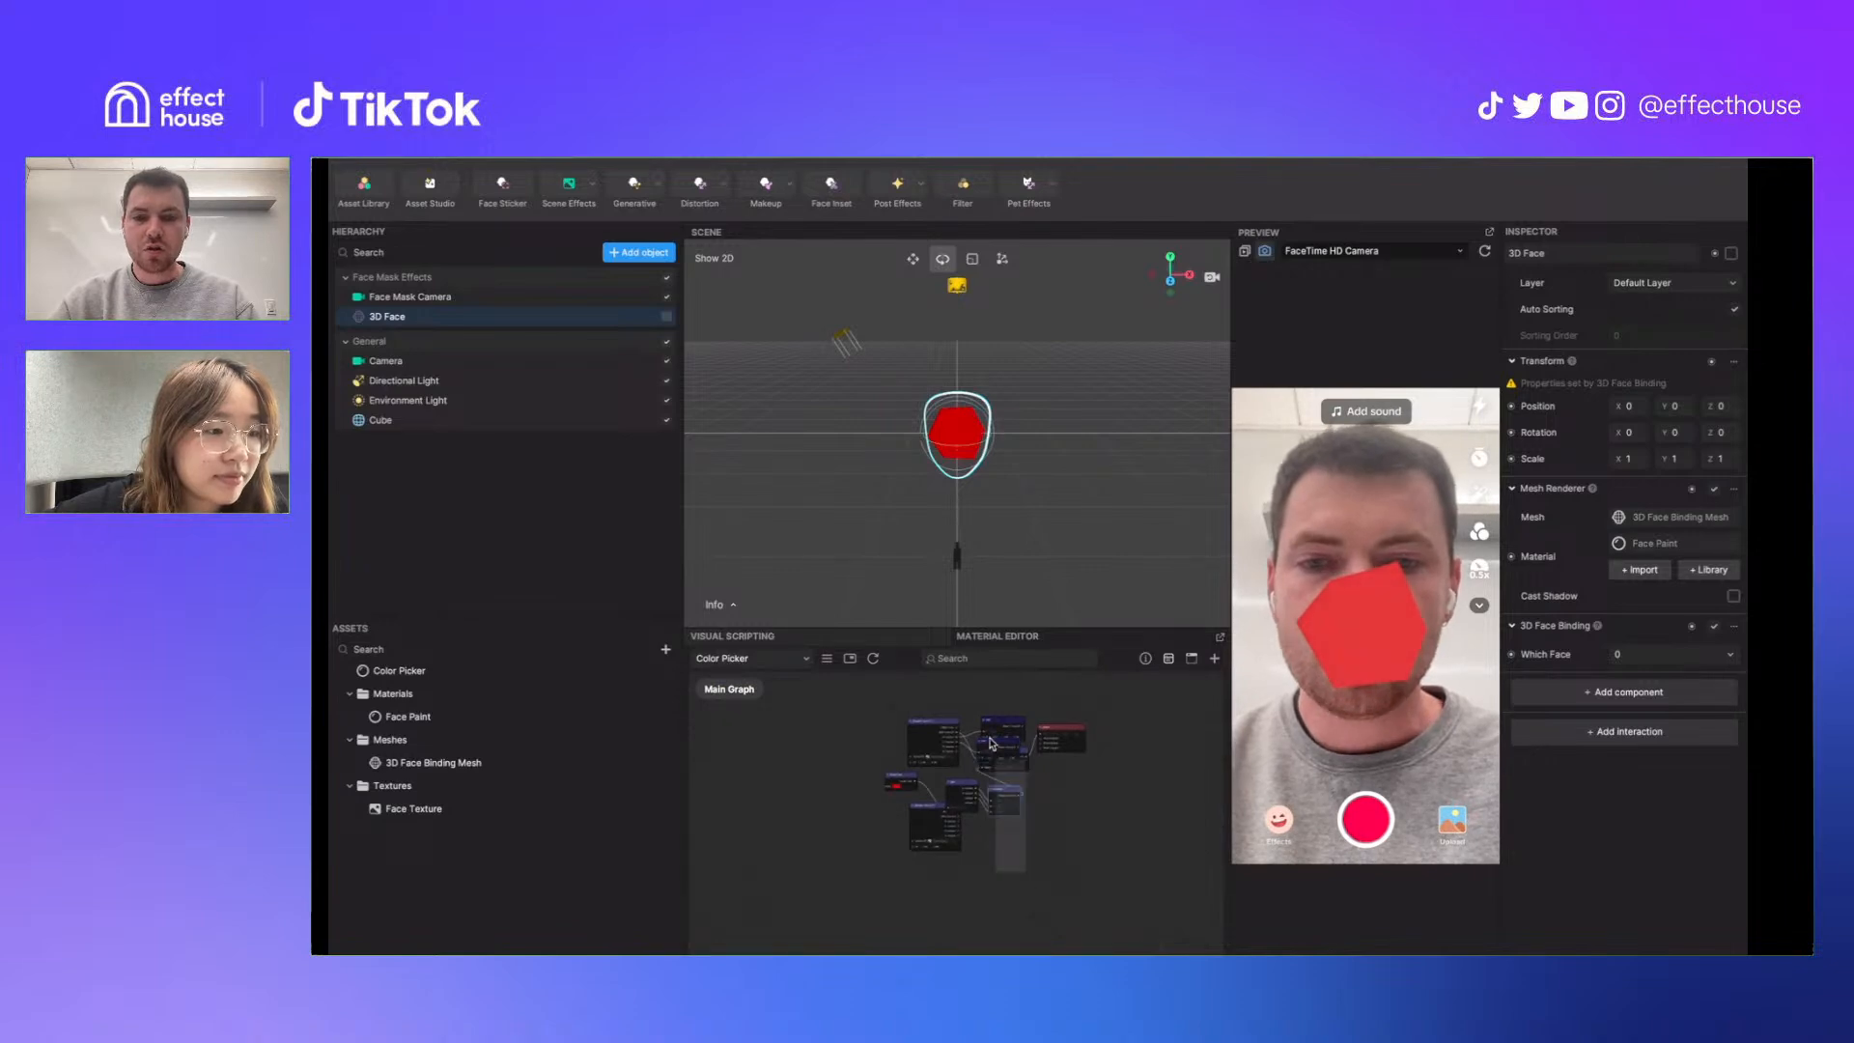
scroll(985, 722, up, 5)
drag(893, 725, 939, 696)
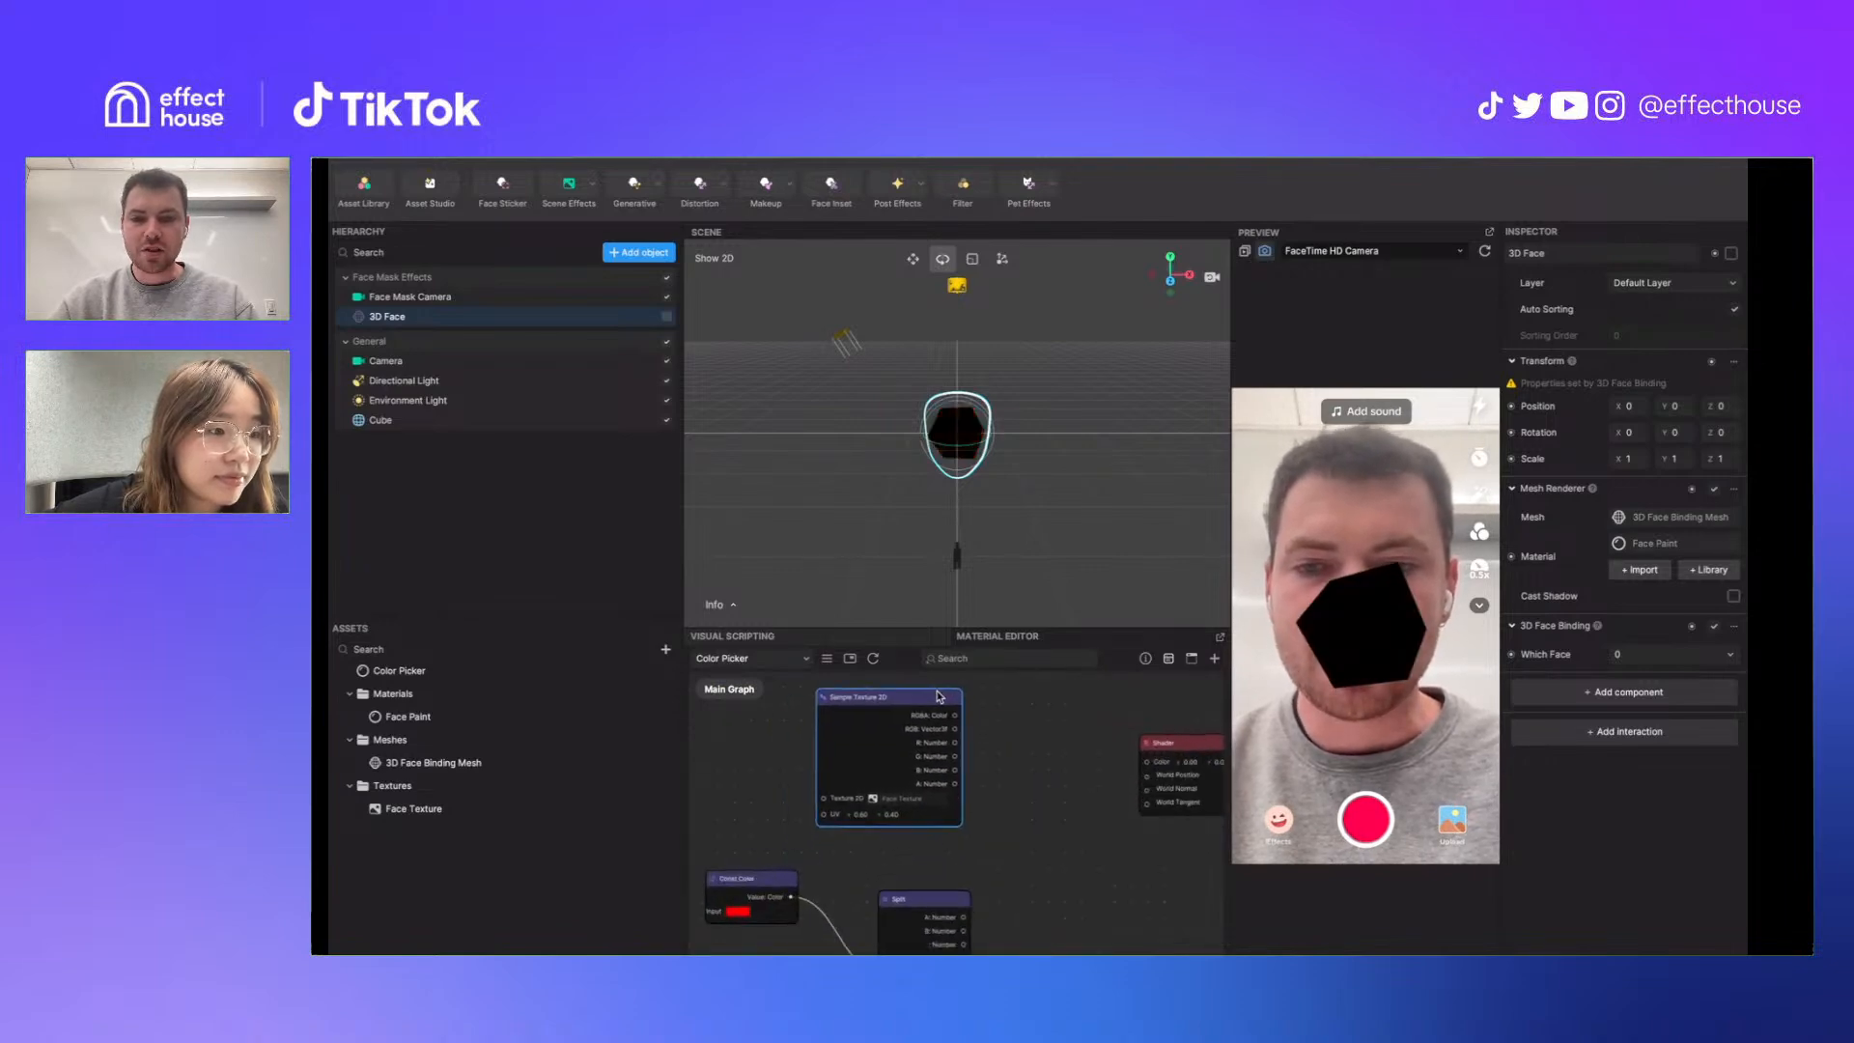
drag(1175, 743, 1147, 721)
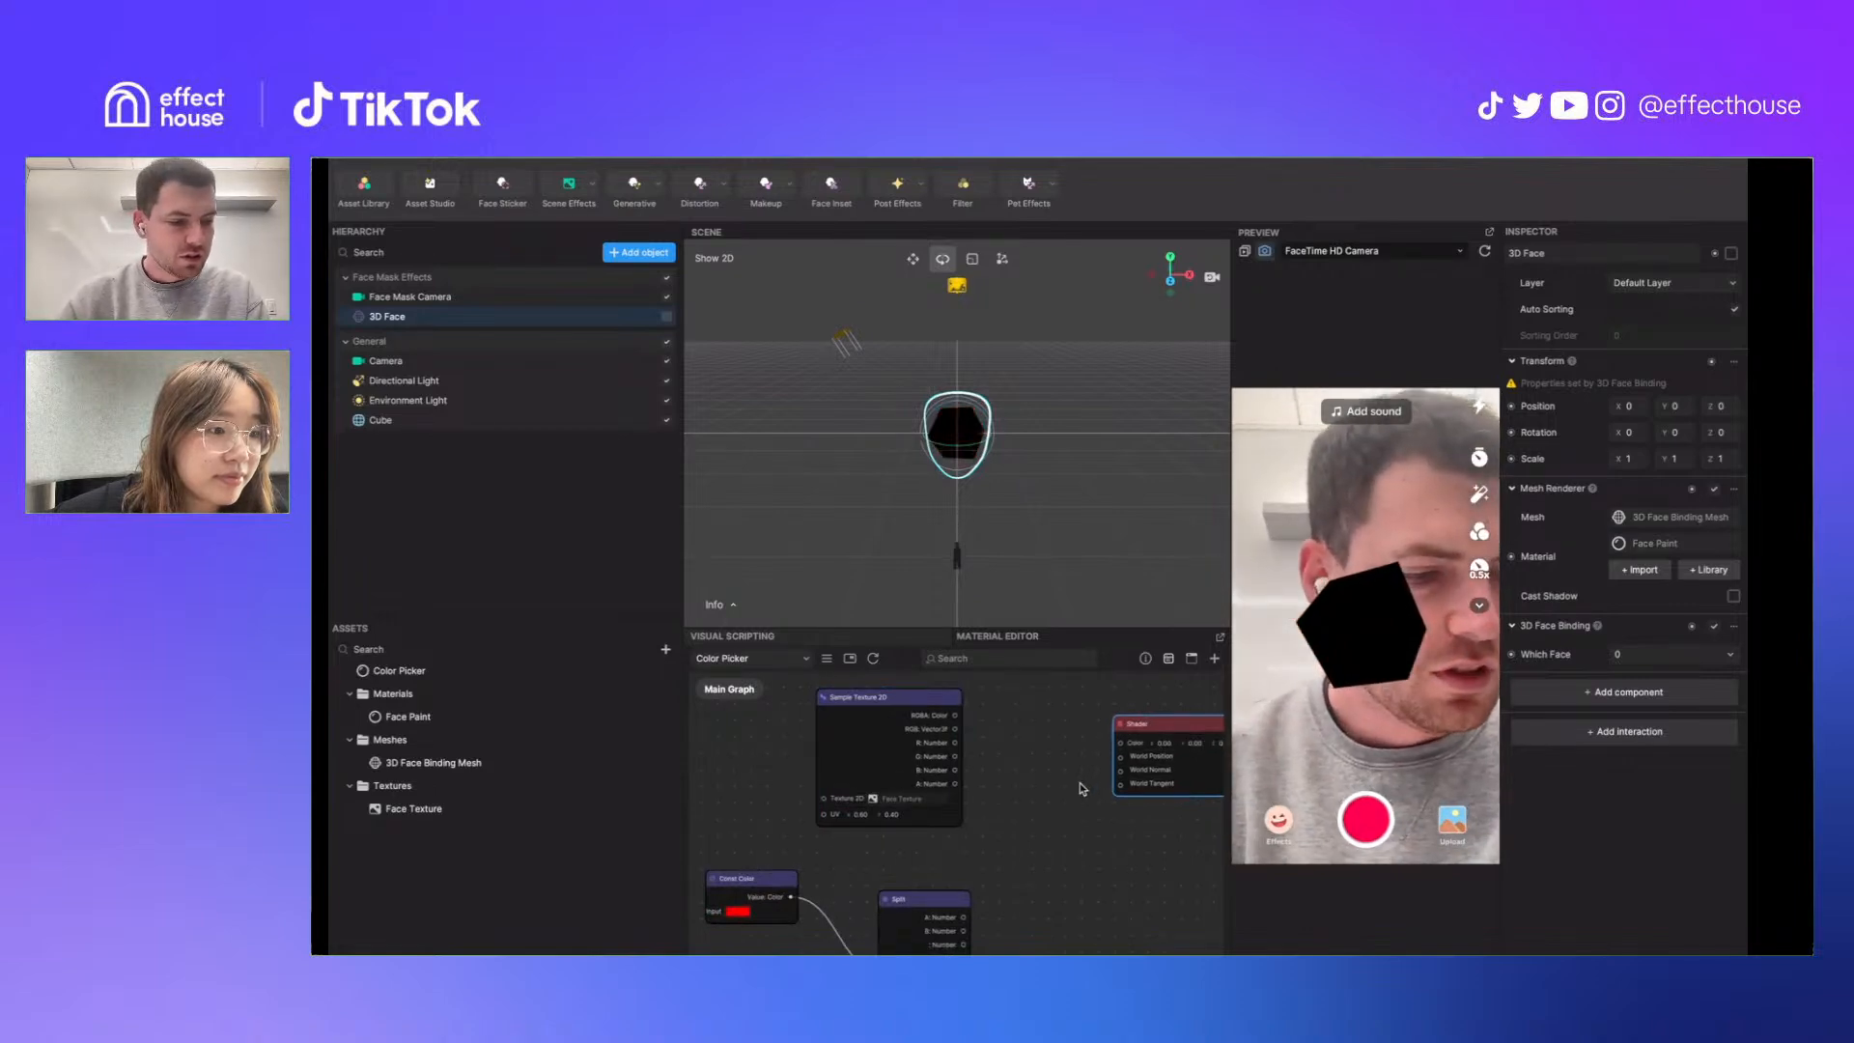
scroll(1083, 789, down, 1)
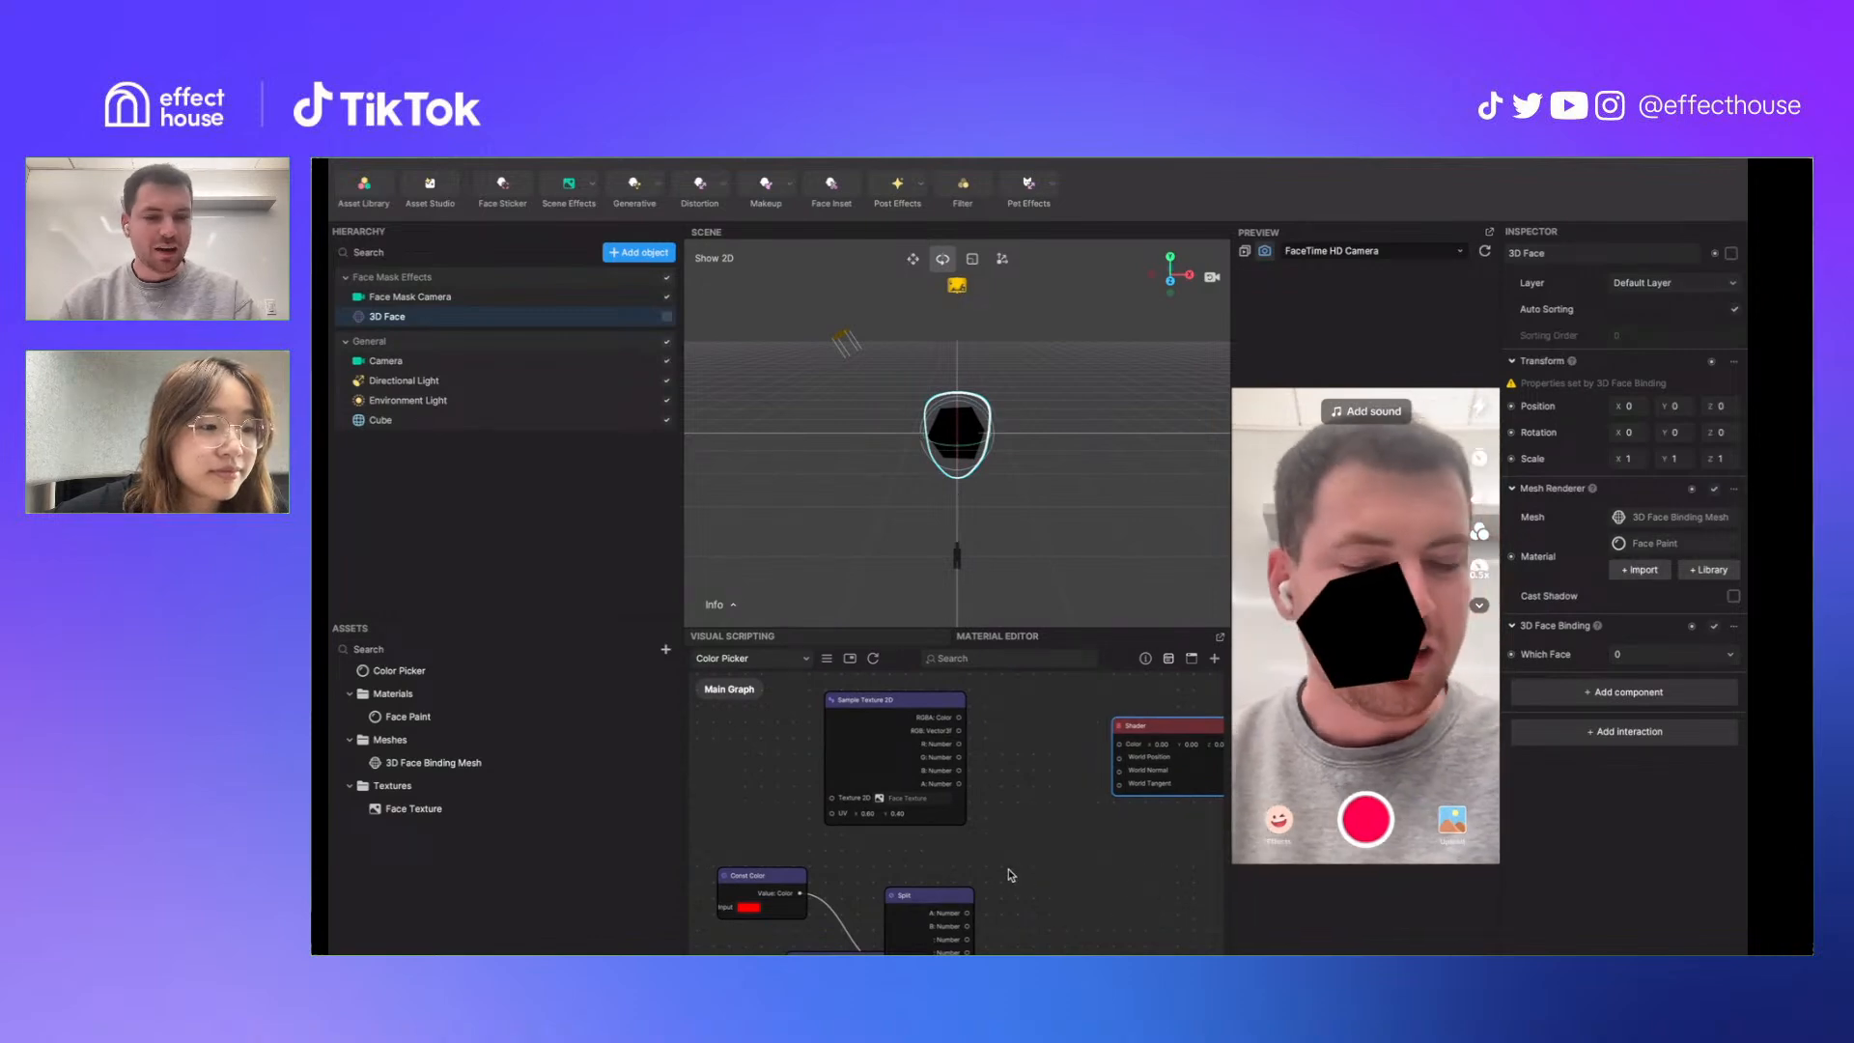
scroll(1005, 951, down, 2)
drag(1020, 952, 802, 883)
key(Delete)
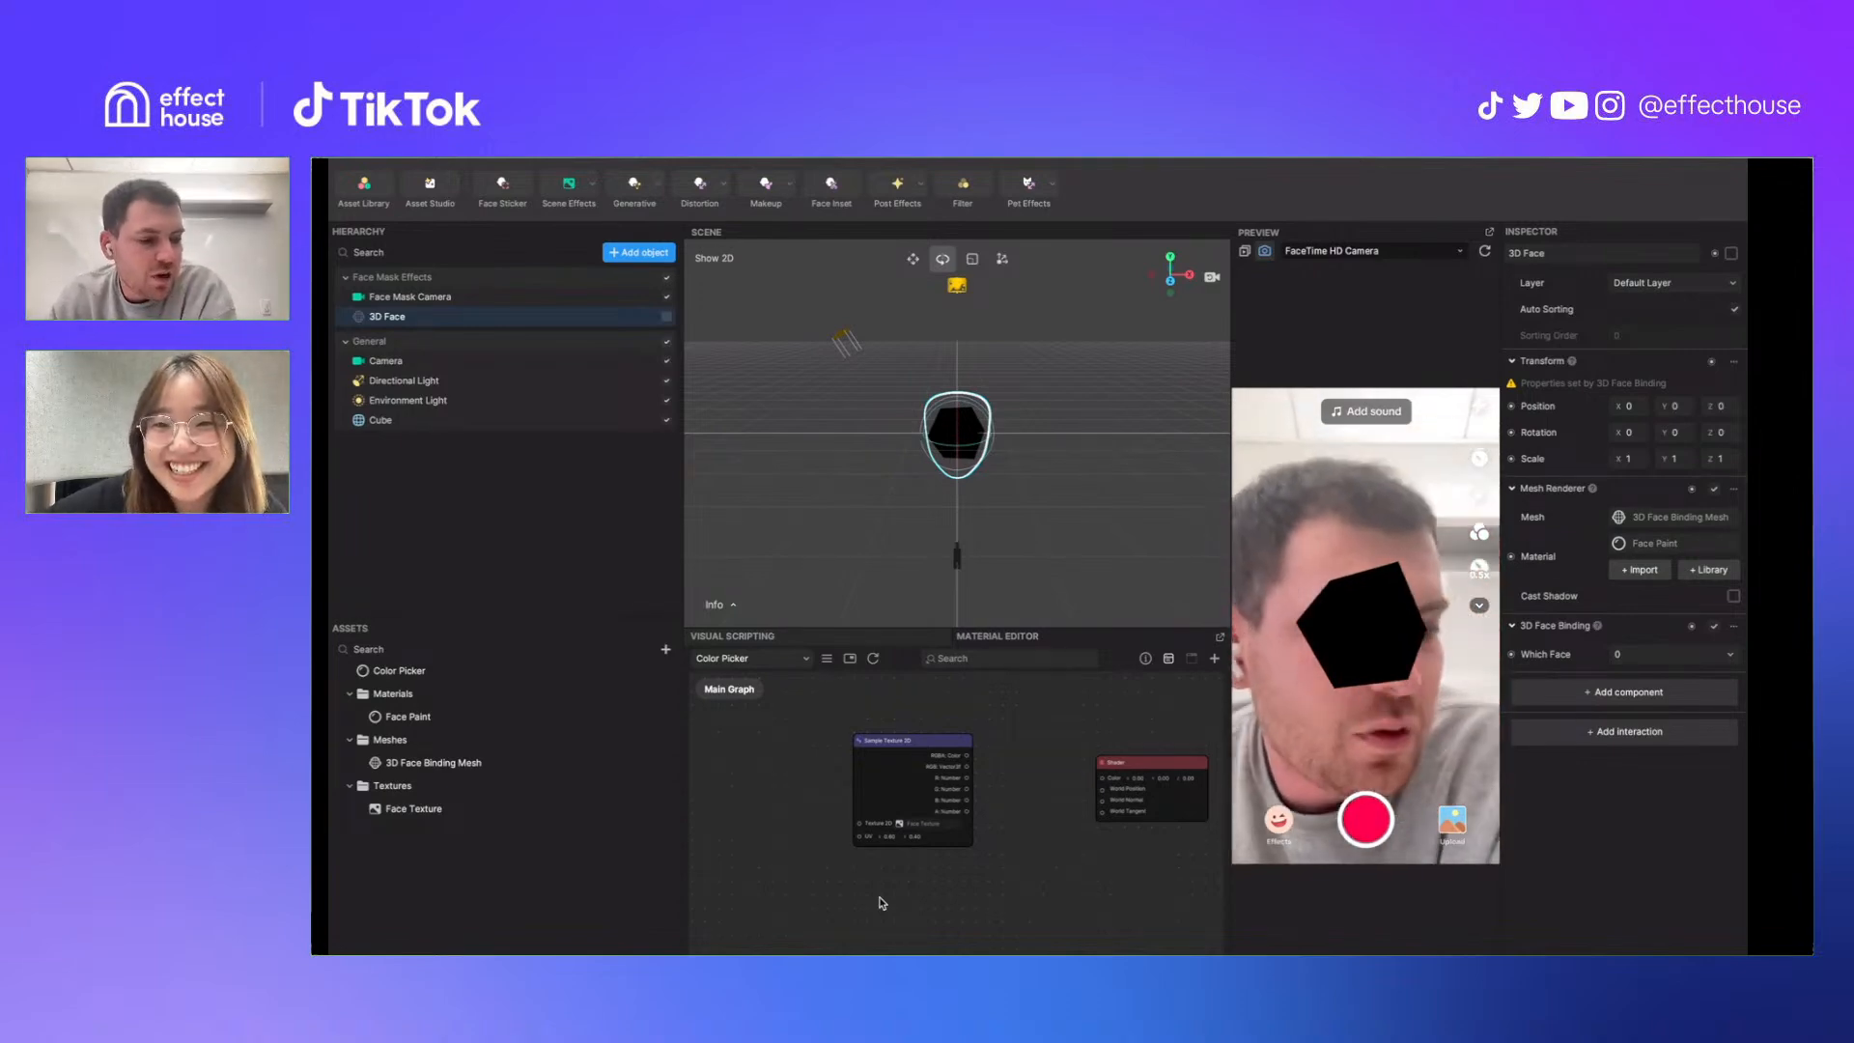
drag(952, 900, 911, 760)
key(Delete)
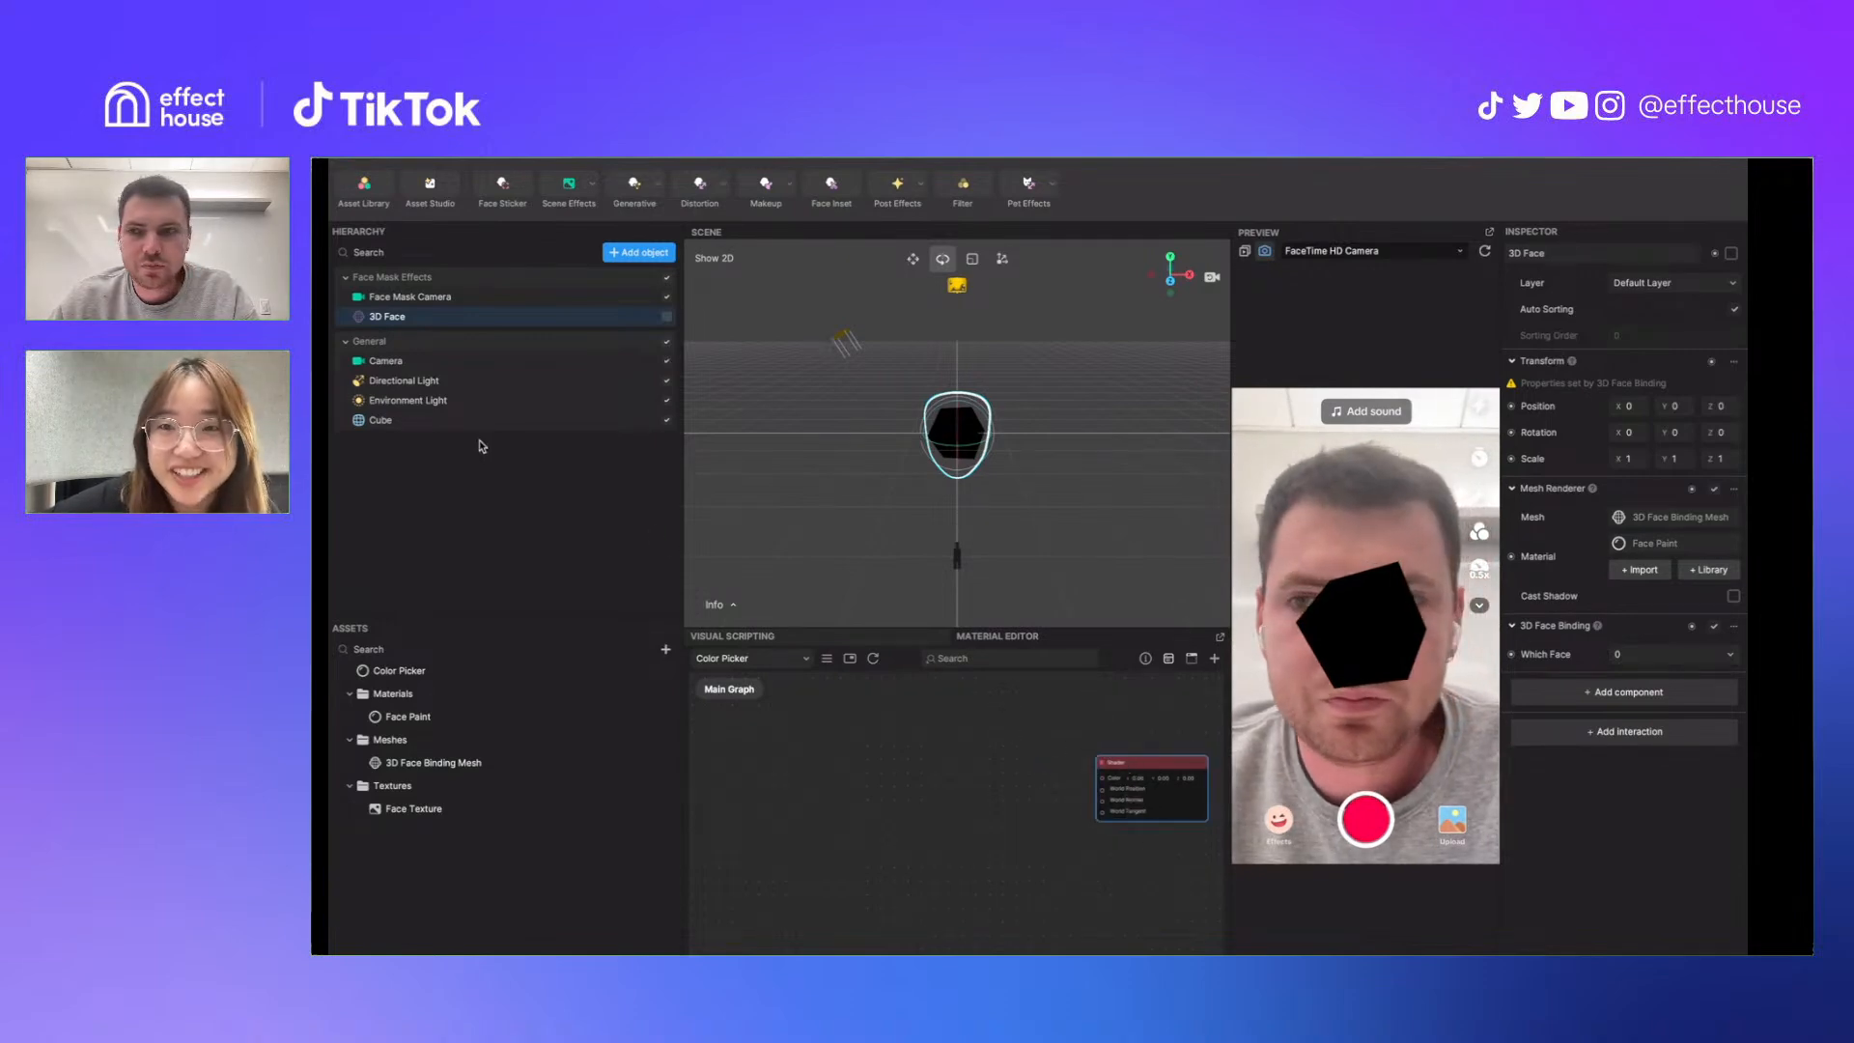
Delete the Cube from the scene hierarchy
click(458, 422)
right_click(458, 422)
click(476, 486)
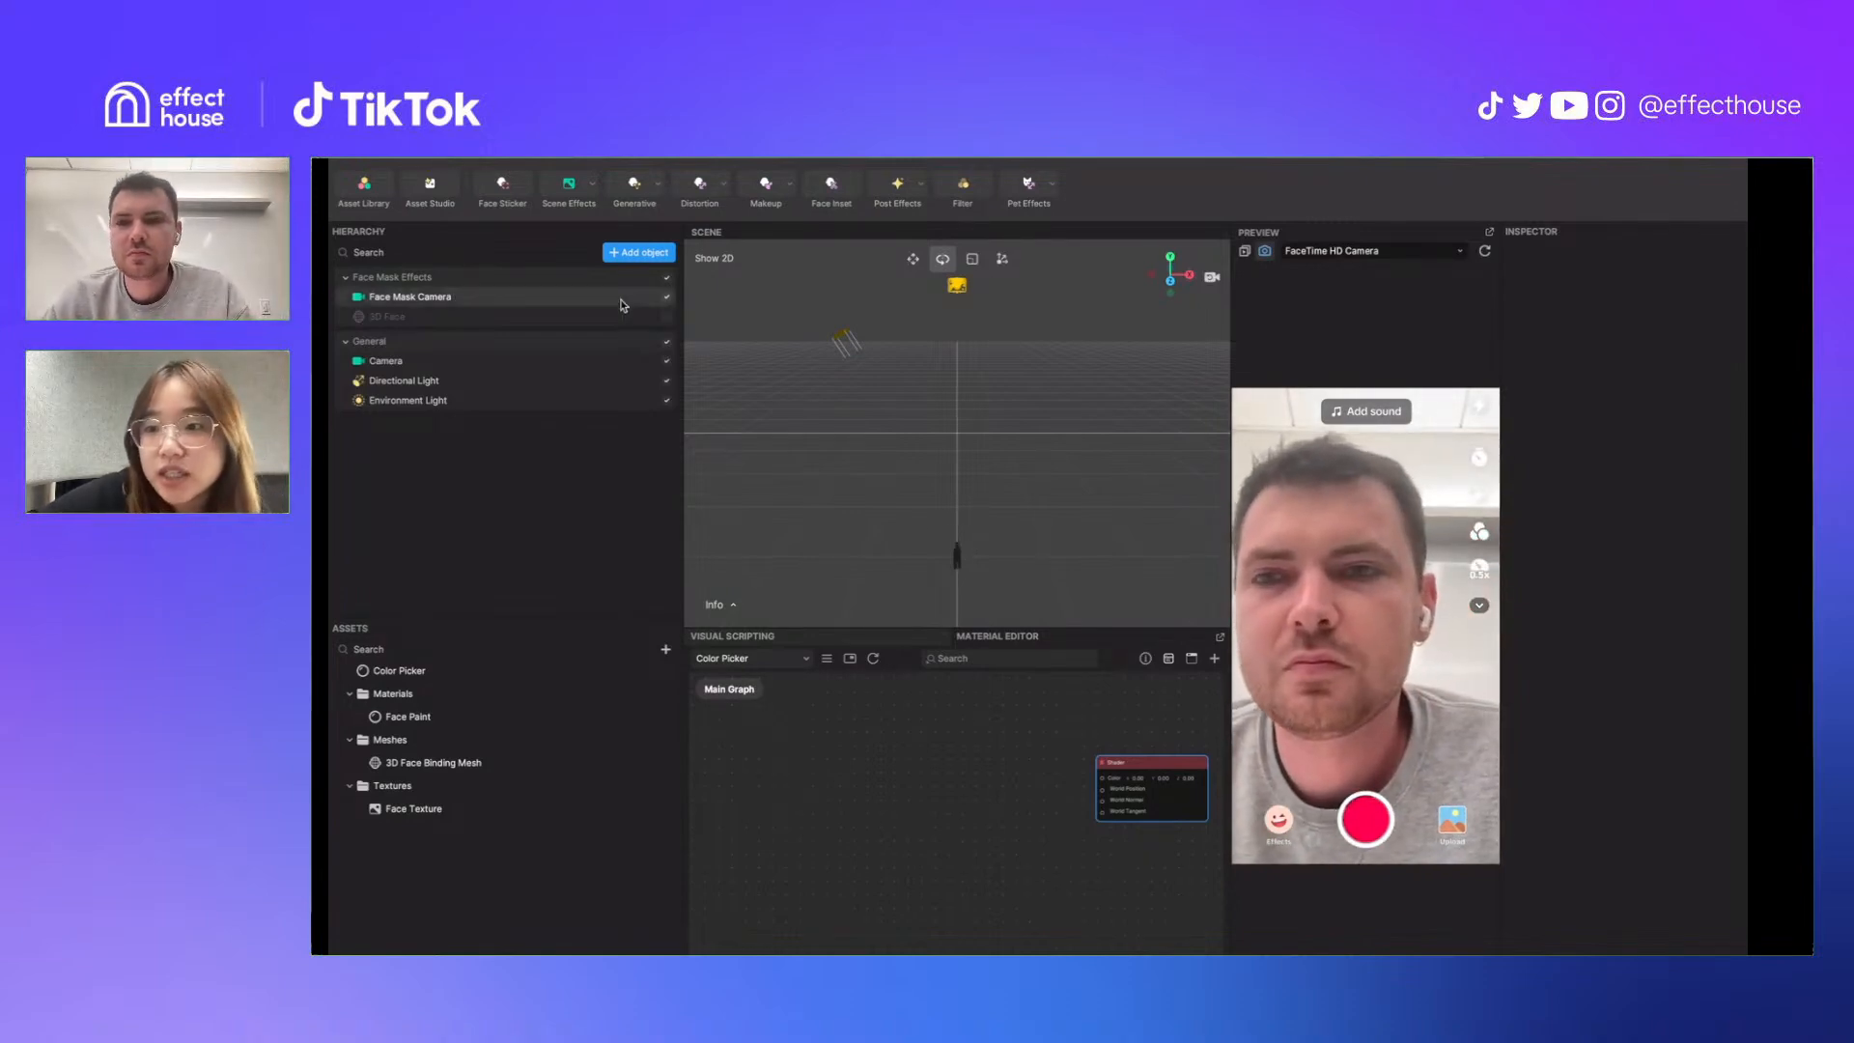
click(632, 252)
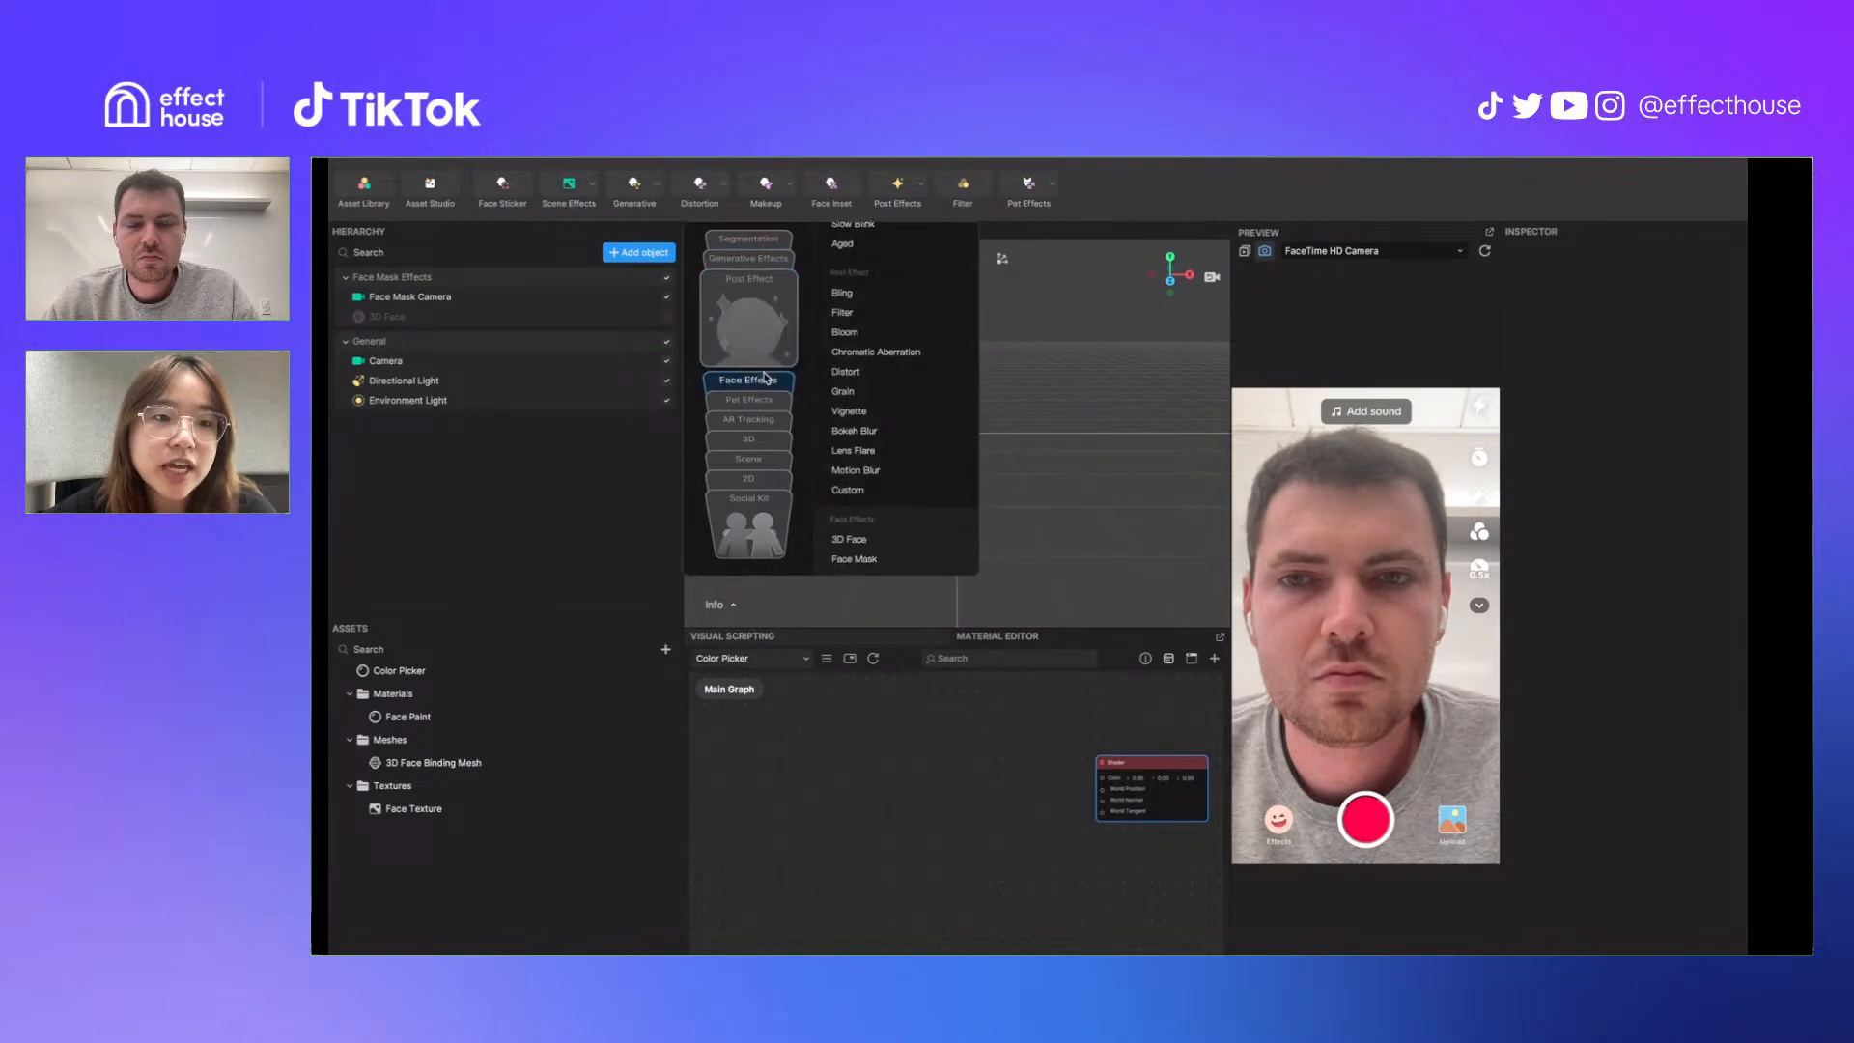
click(582, 457)
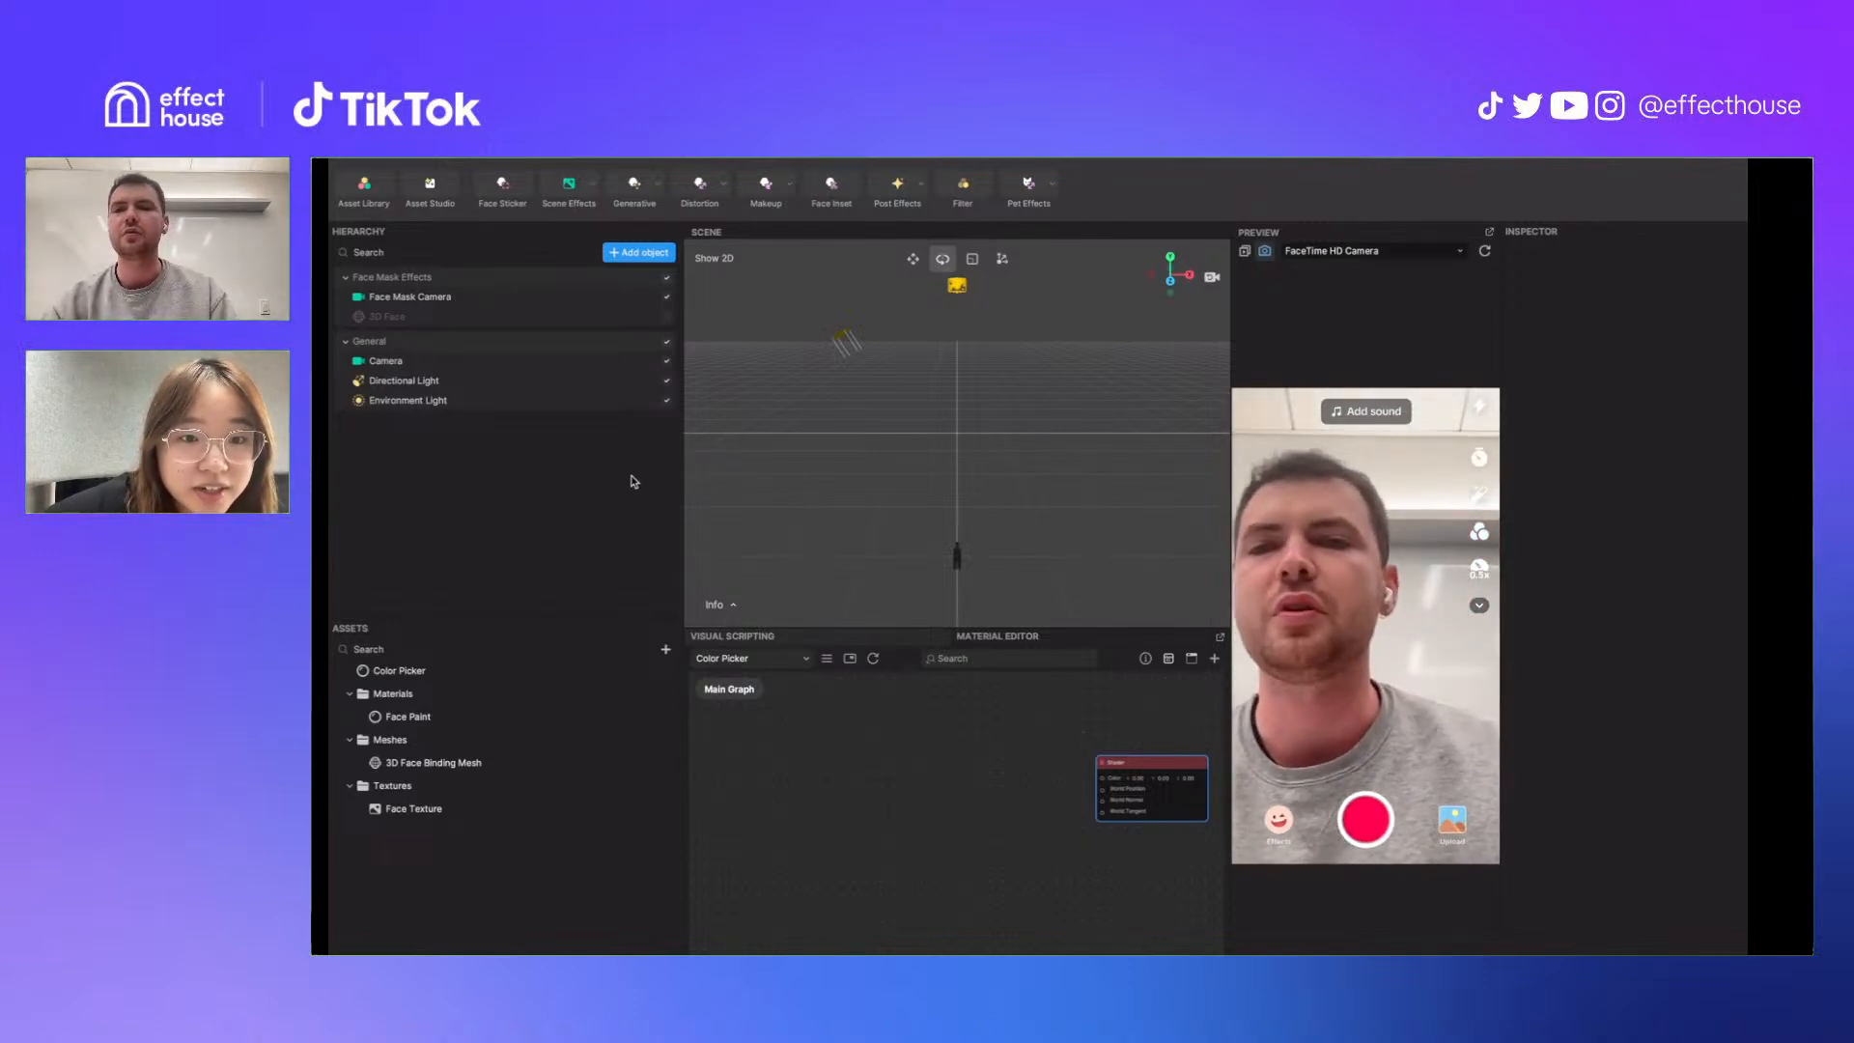
drag(690, 474, 697, 483)
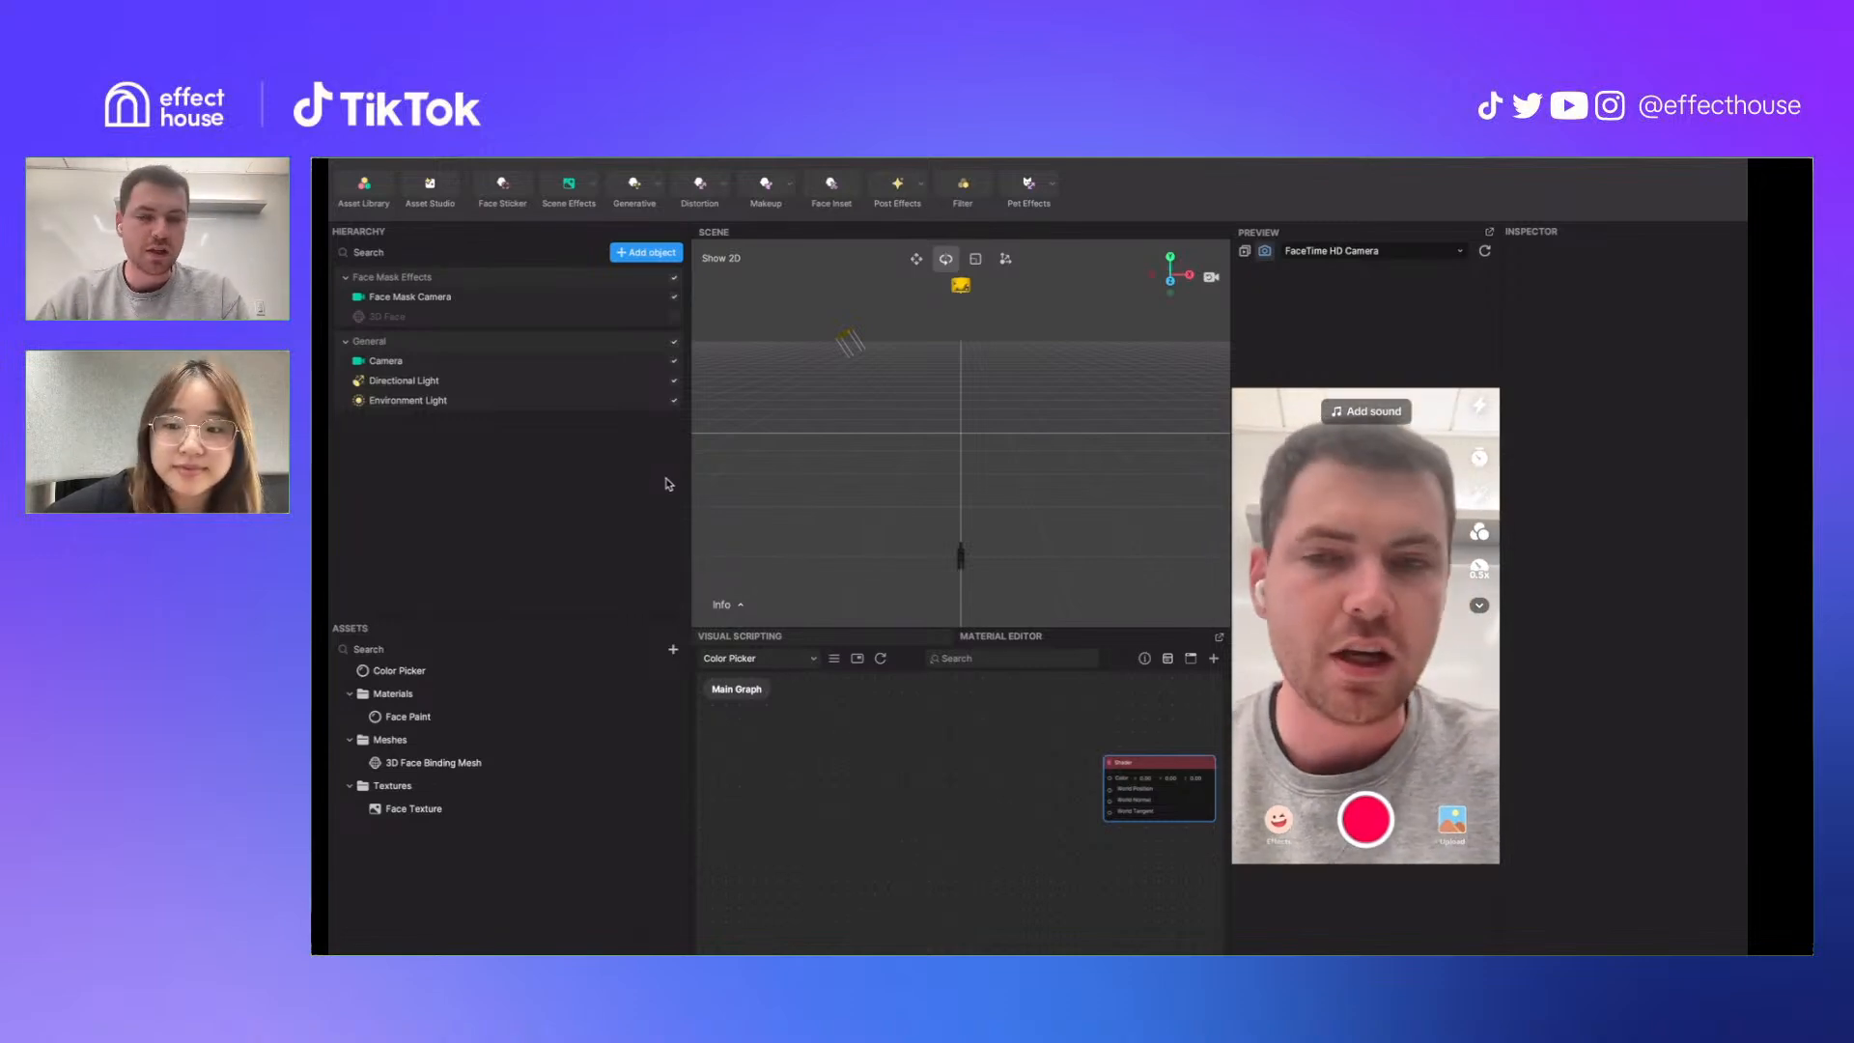
Delete the Face Mask Effects group and add a Clothing Segmentation object to the scene
right_click(536, 278)
click(596, 357)
click(646, 253)
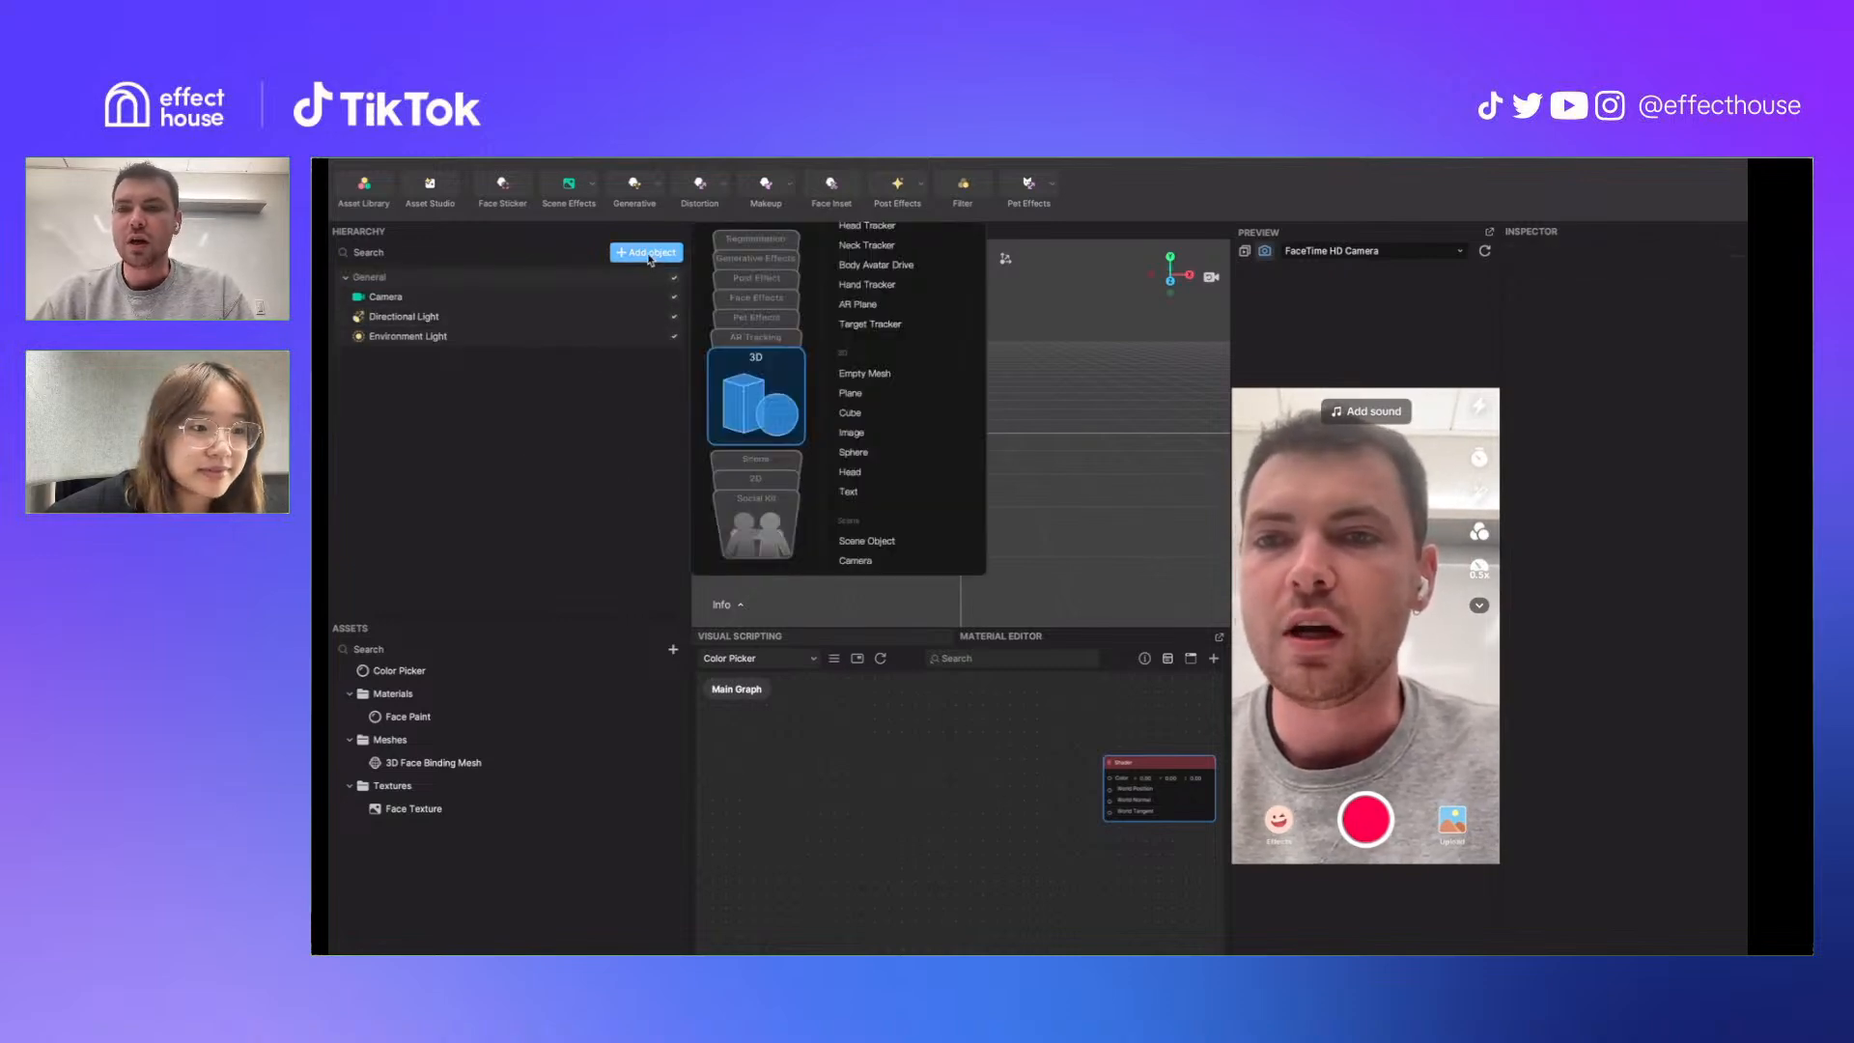
mouse_move(763, 242)
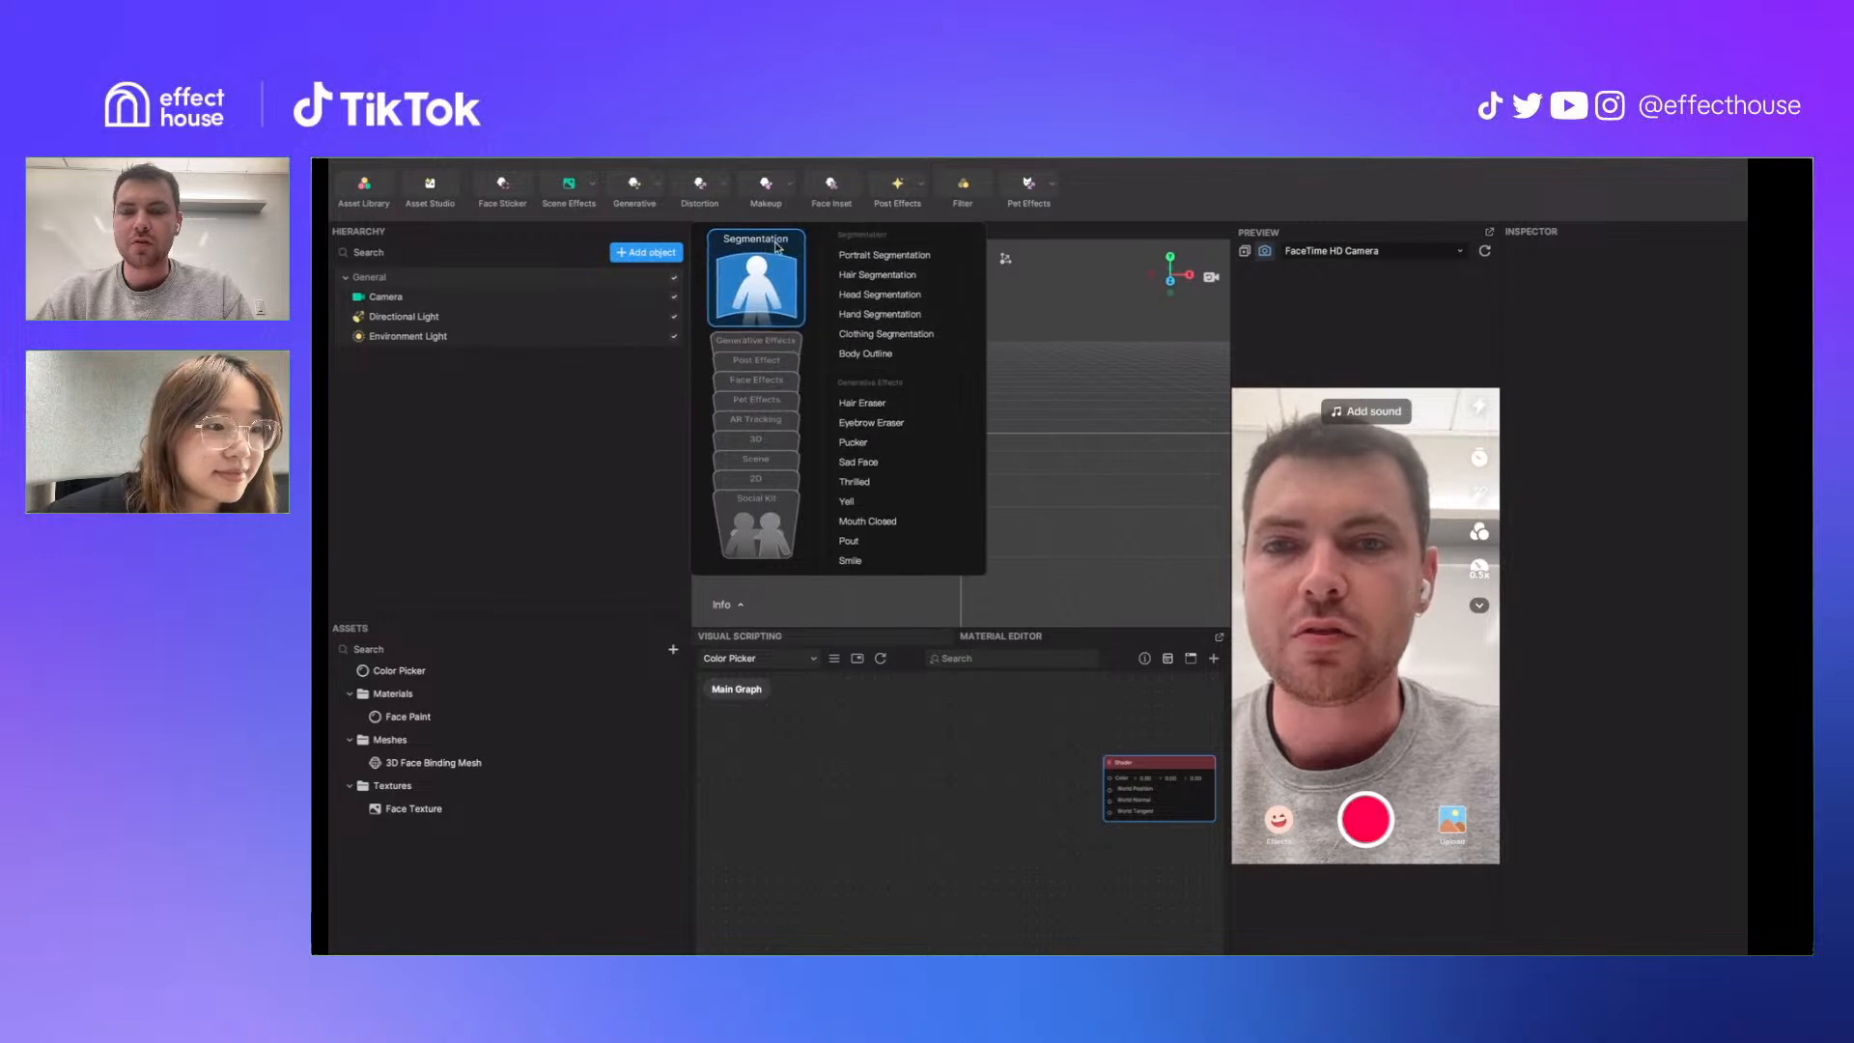
click(874, 336)
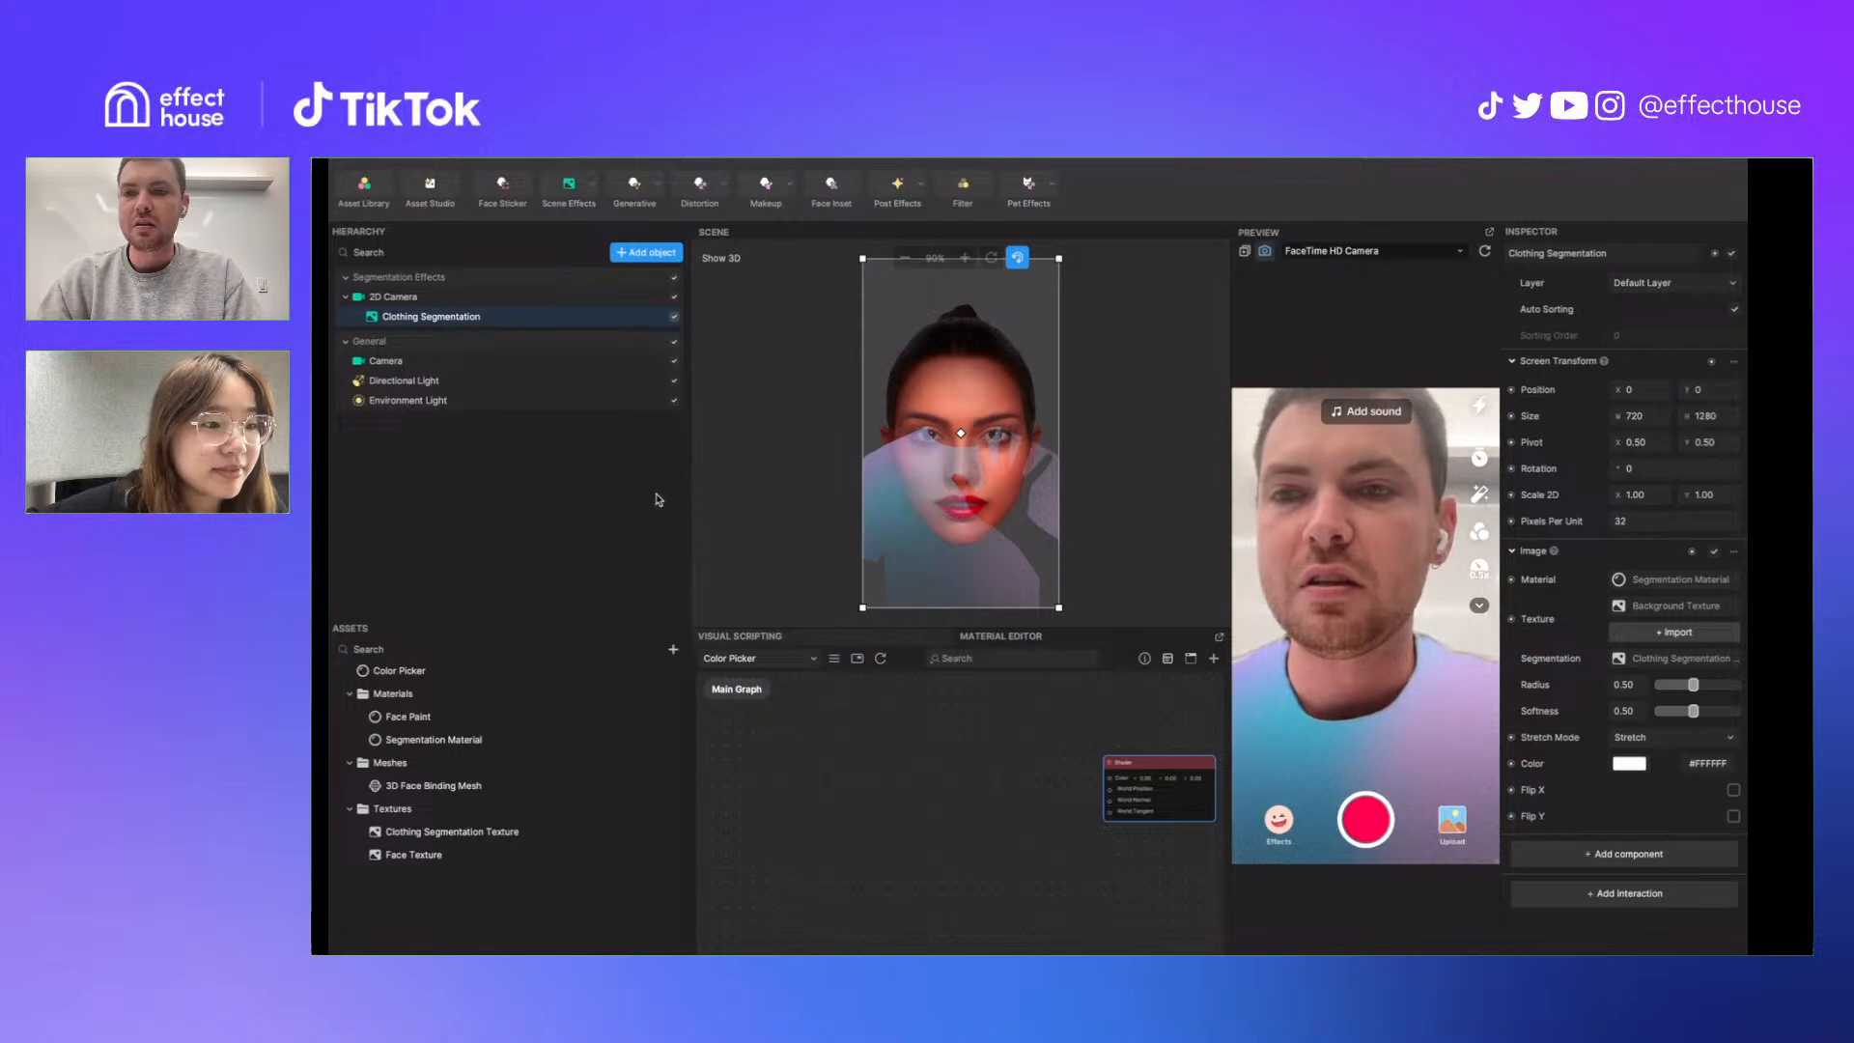
Create a User Media Texture asset and select it to show its properties
click(673, 649)
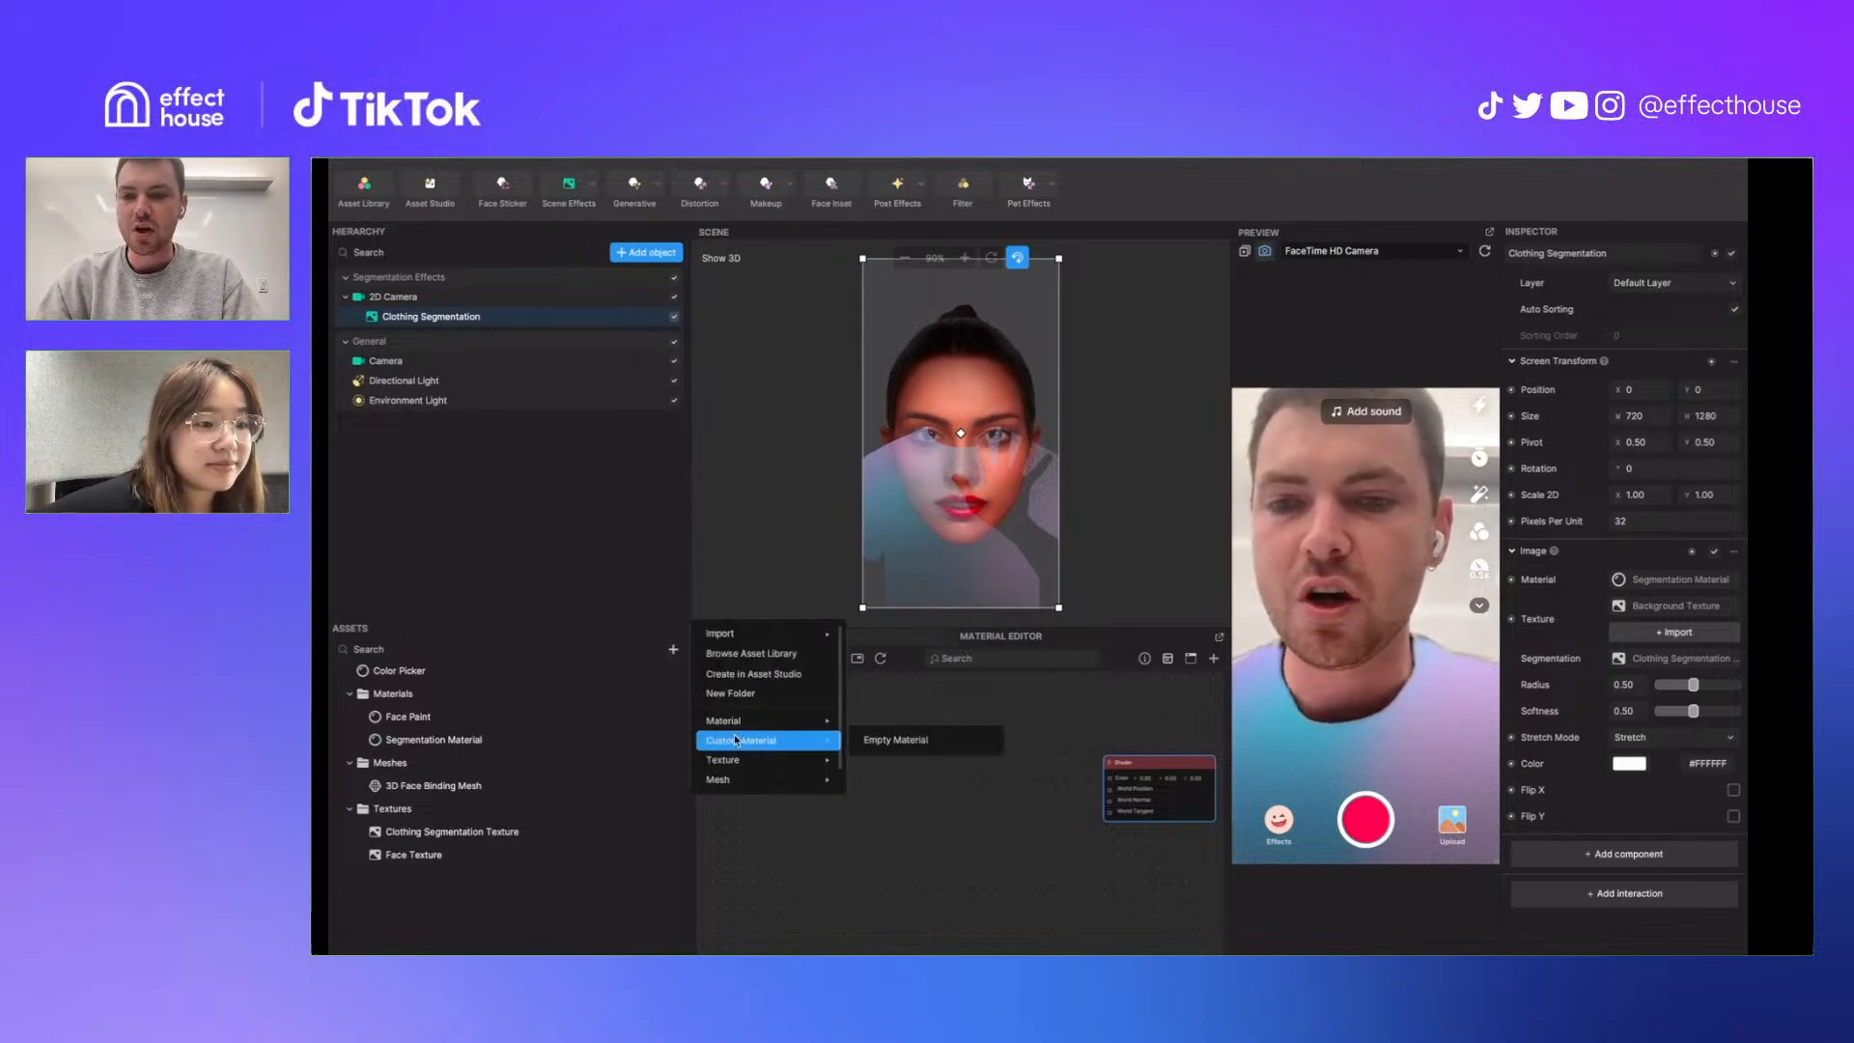
mouse_move(725, 760)
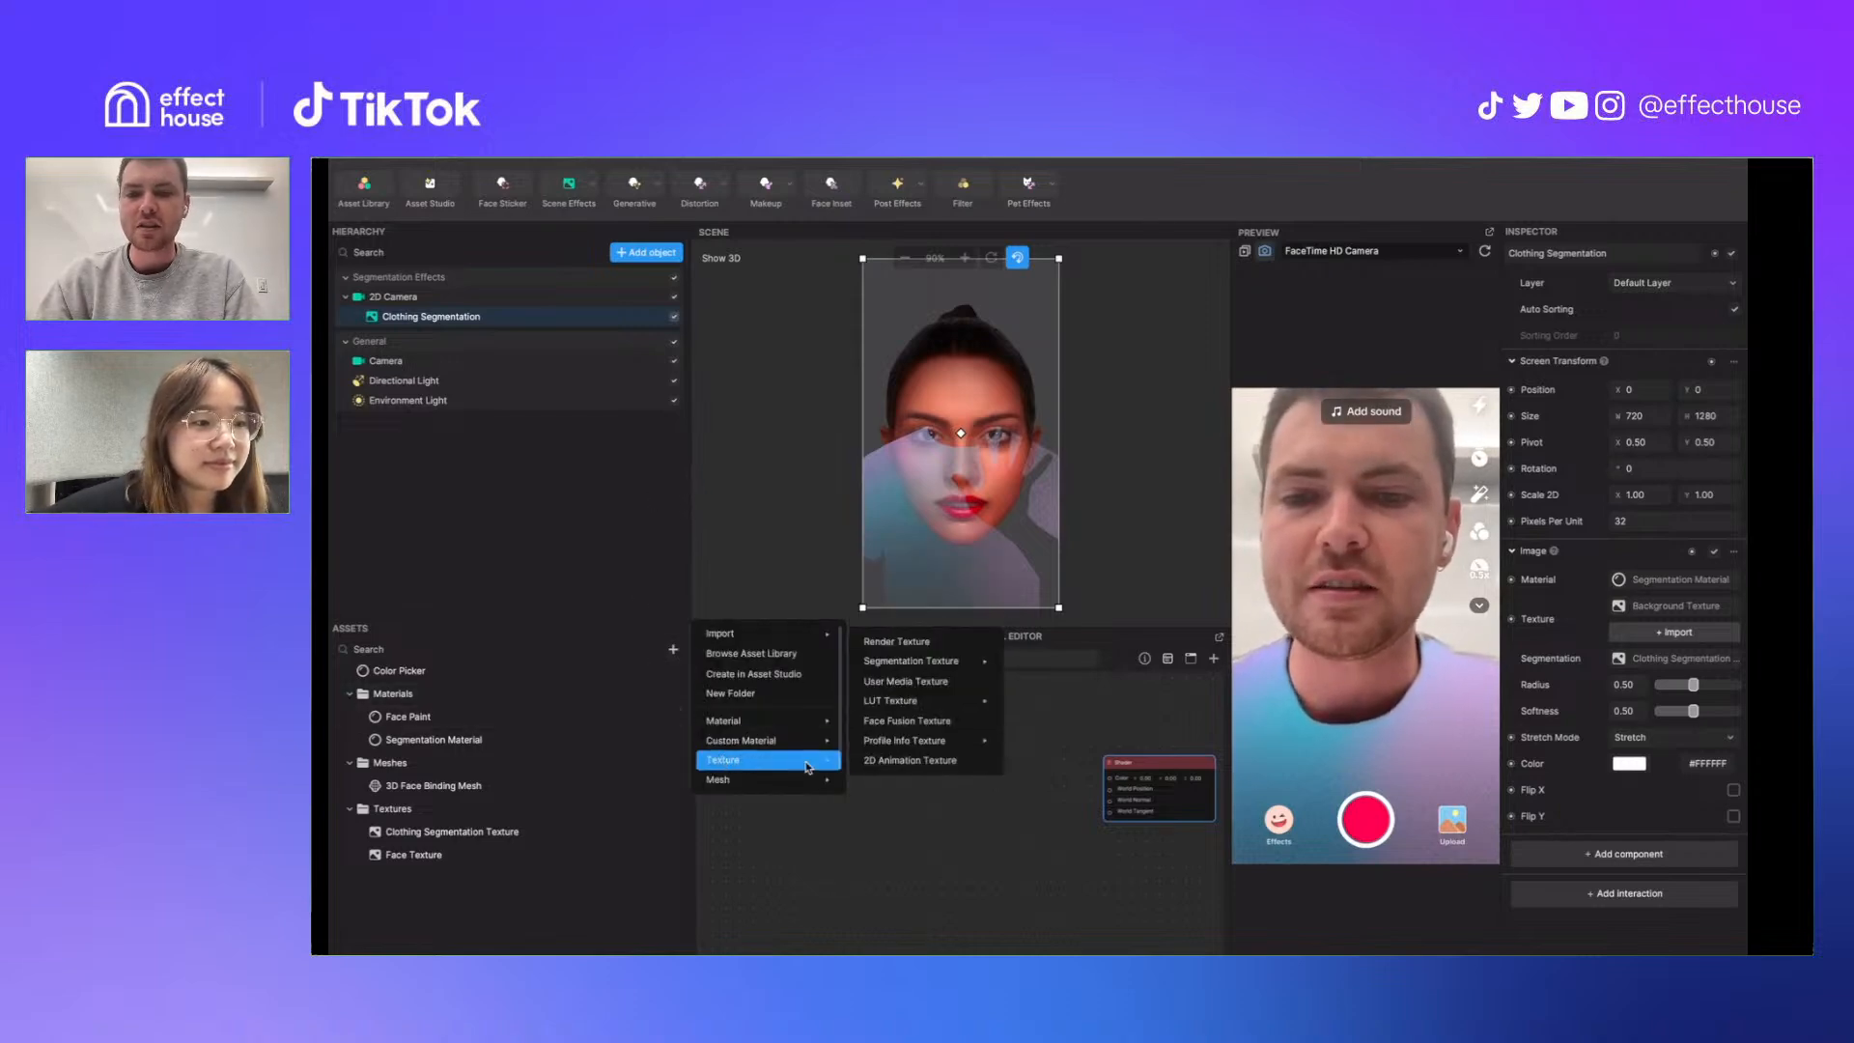
click(898, 683)
click(428, 900)
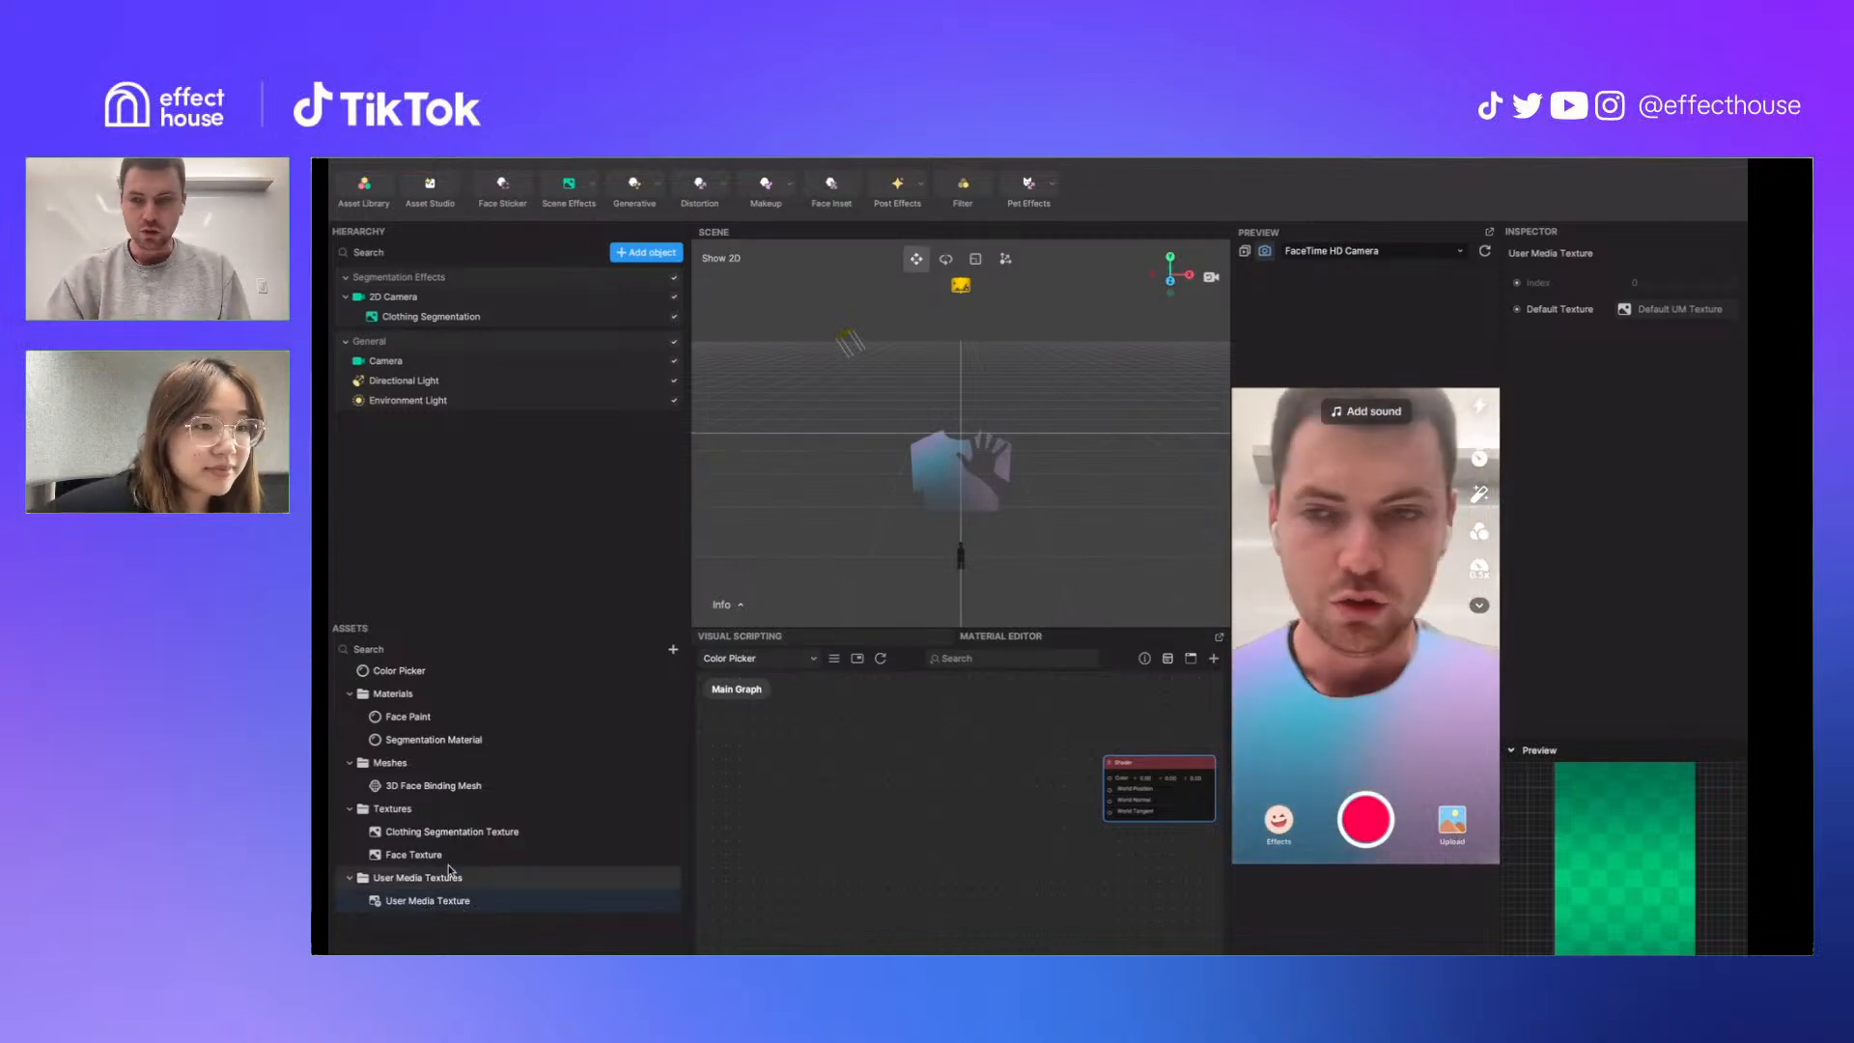
Assign the User Media Texture as the image texture of the Clothing Segmentation object
click(431, 316)
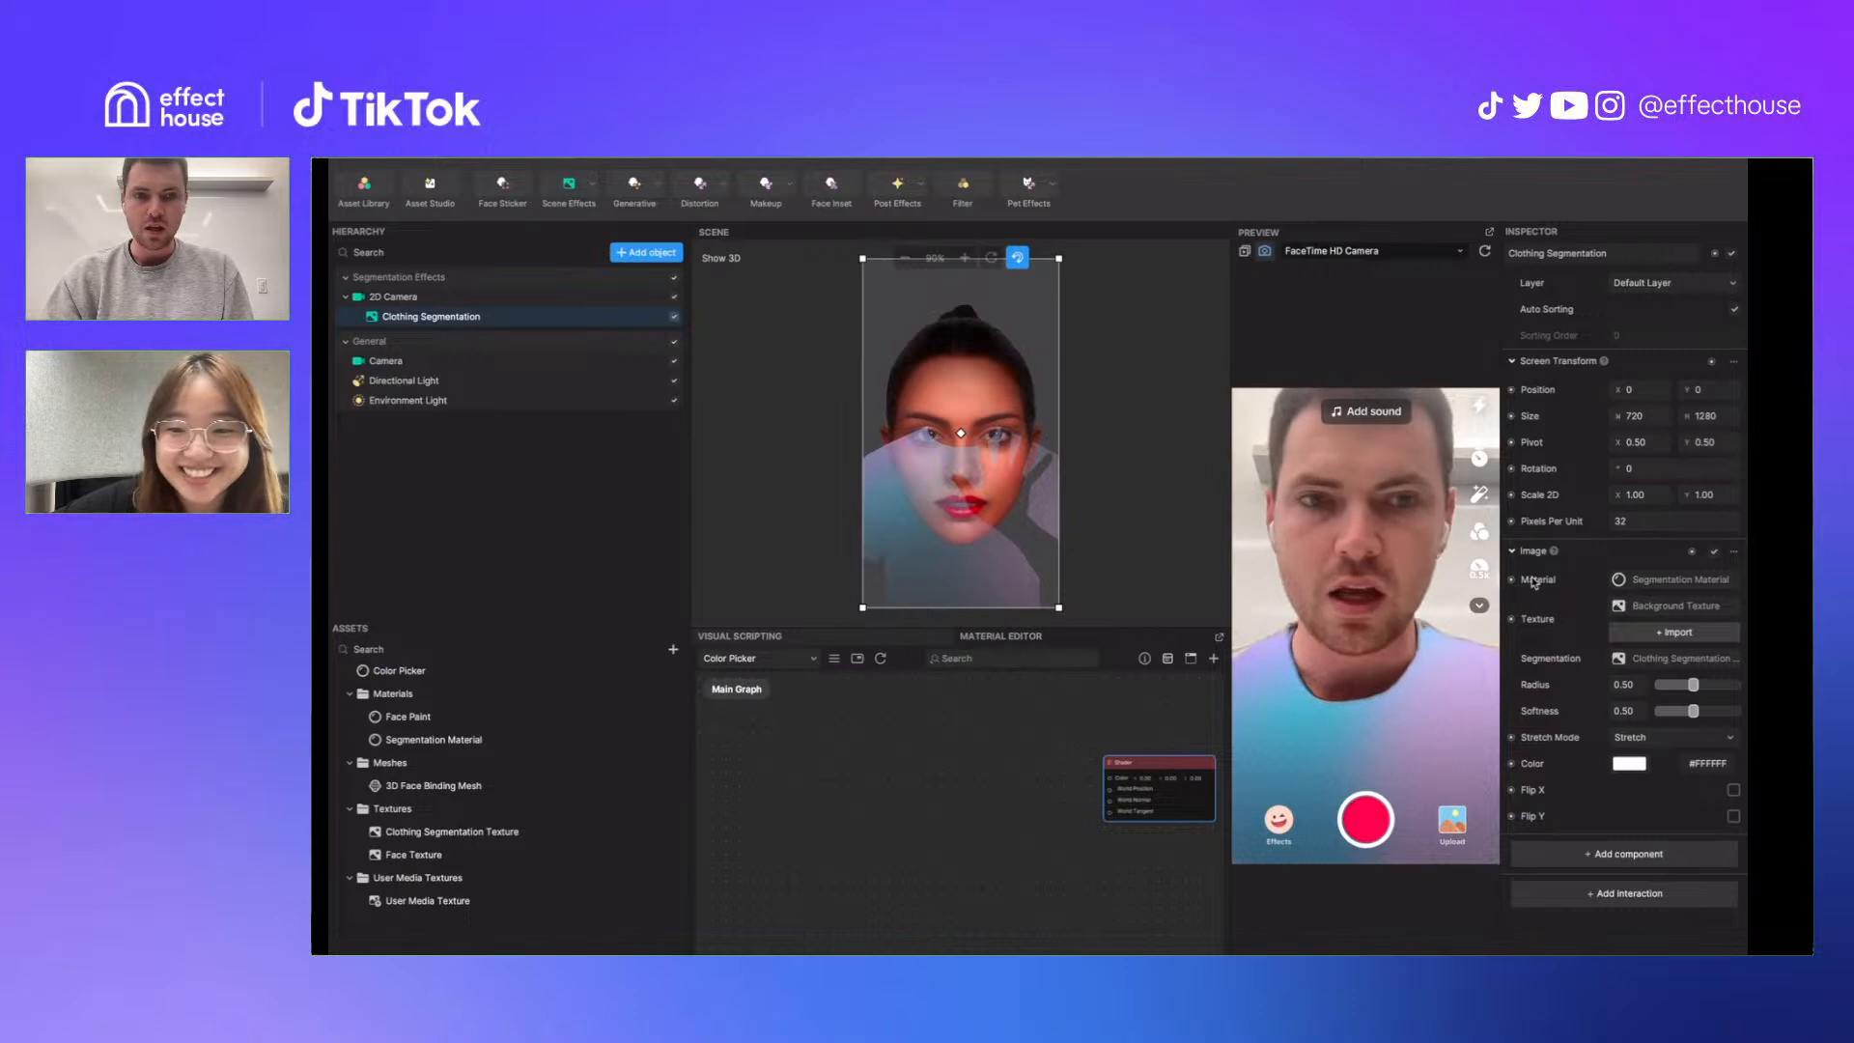
click(1648, 608)
scroll(1057, 486, down, 5)
click(1048, 568)
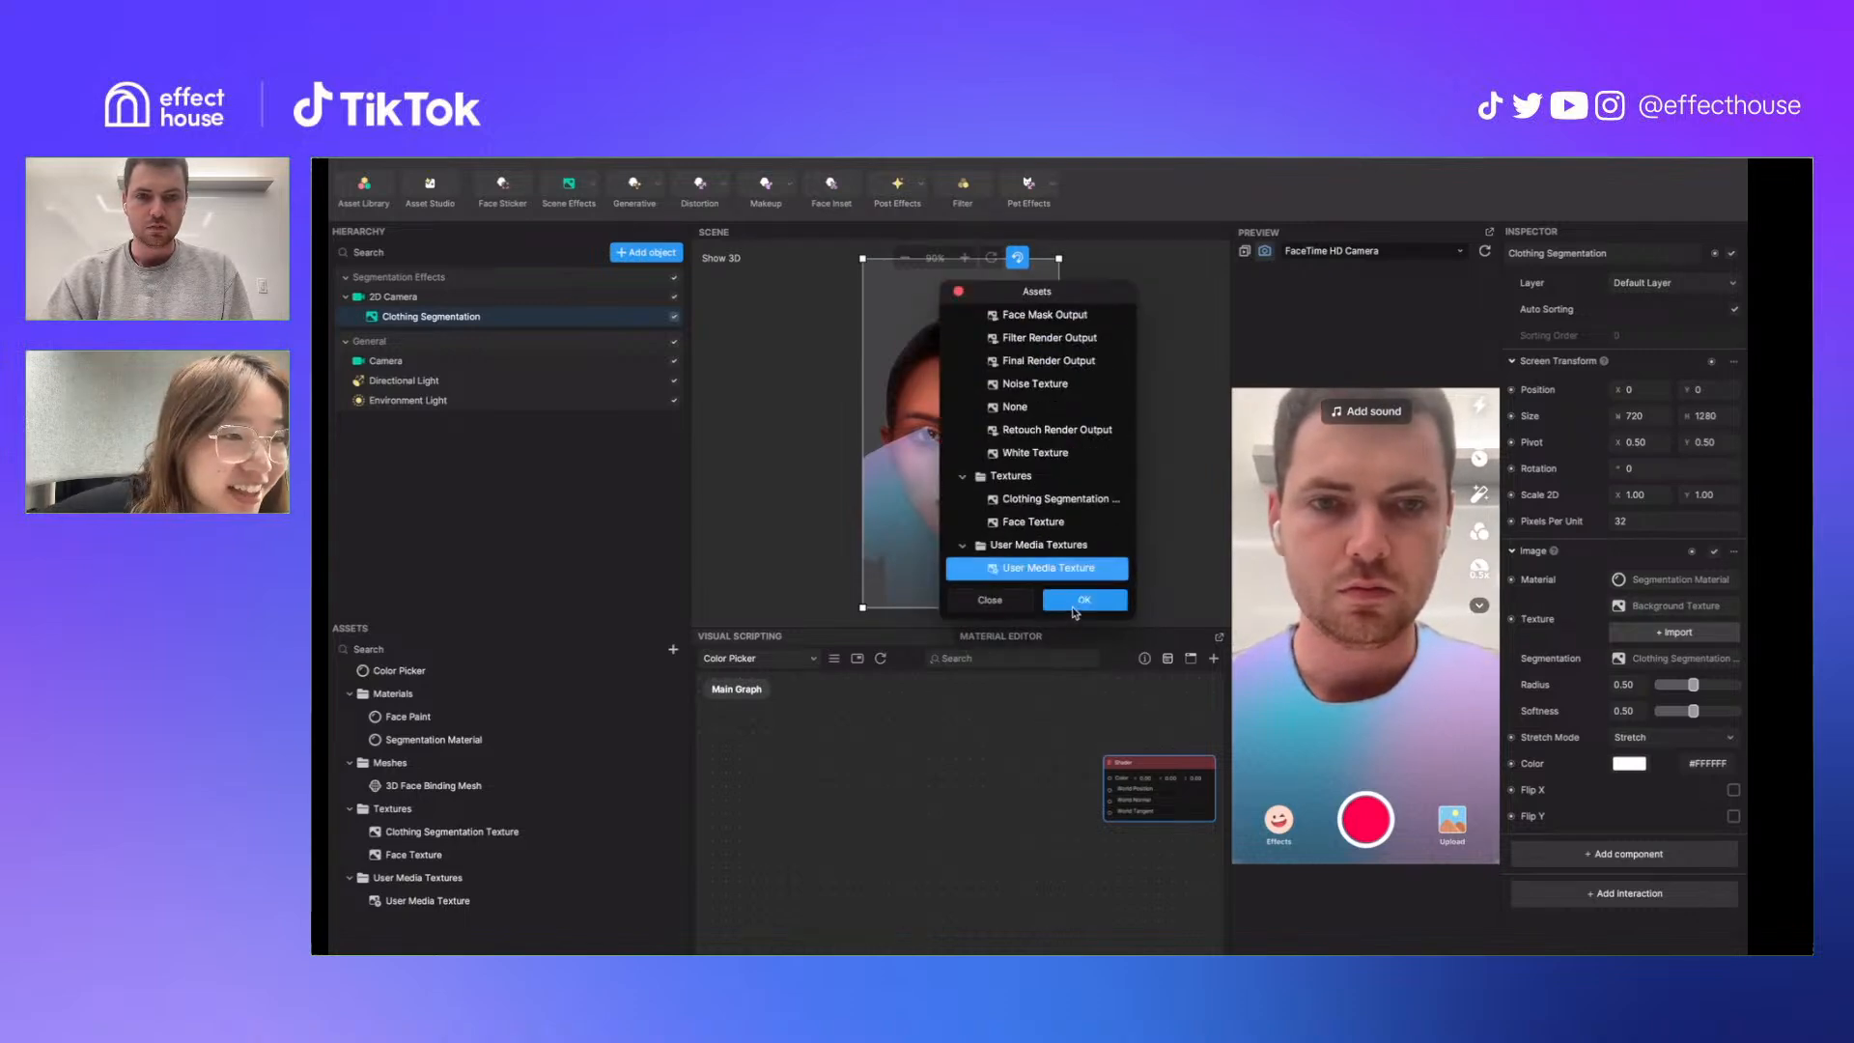
click(1081, 601)
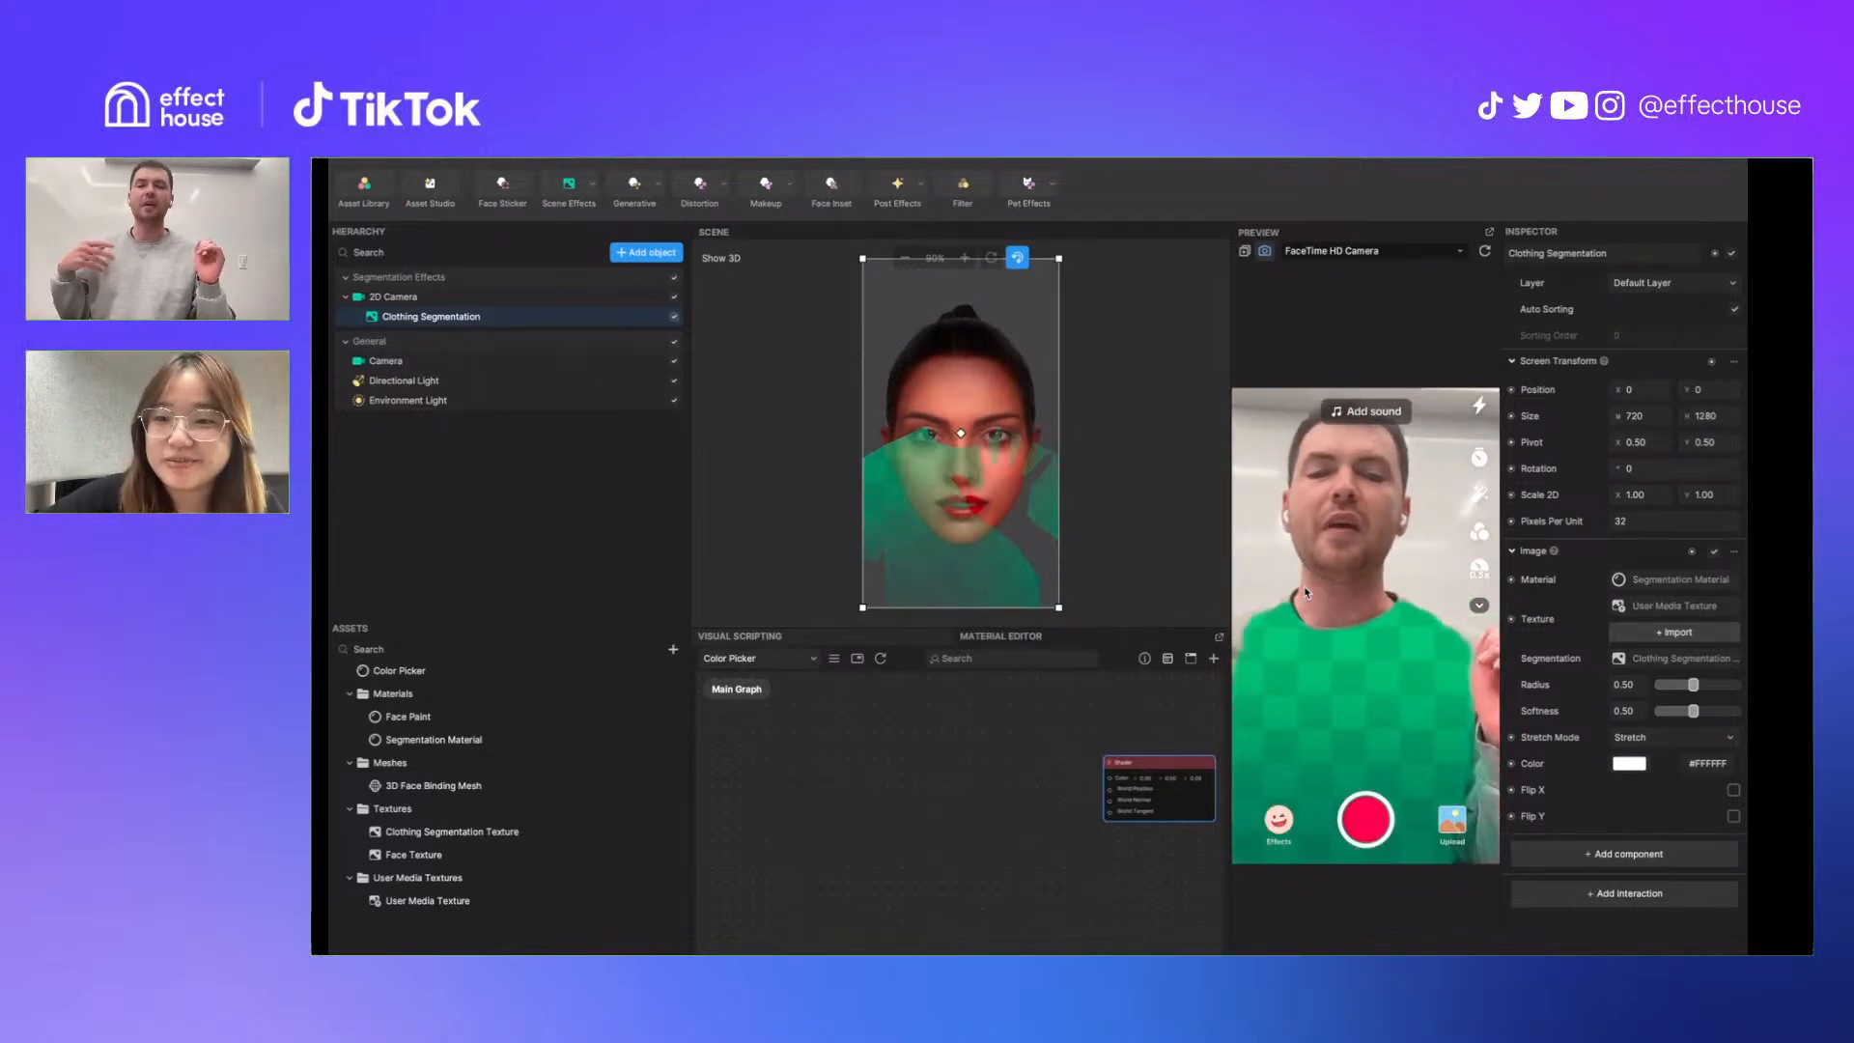
Show the device preview QR code briefly, and preview the effect on the full-body Dancing (Person 1) sample
click(1580, 193)
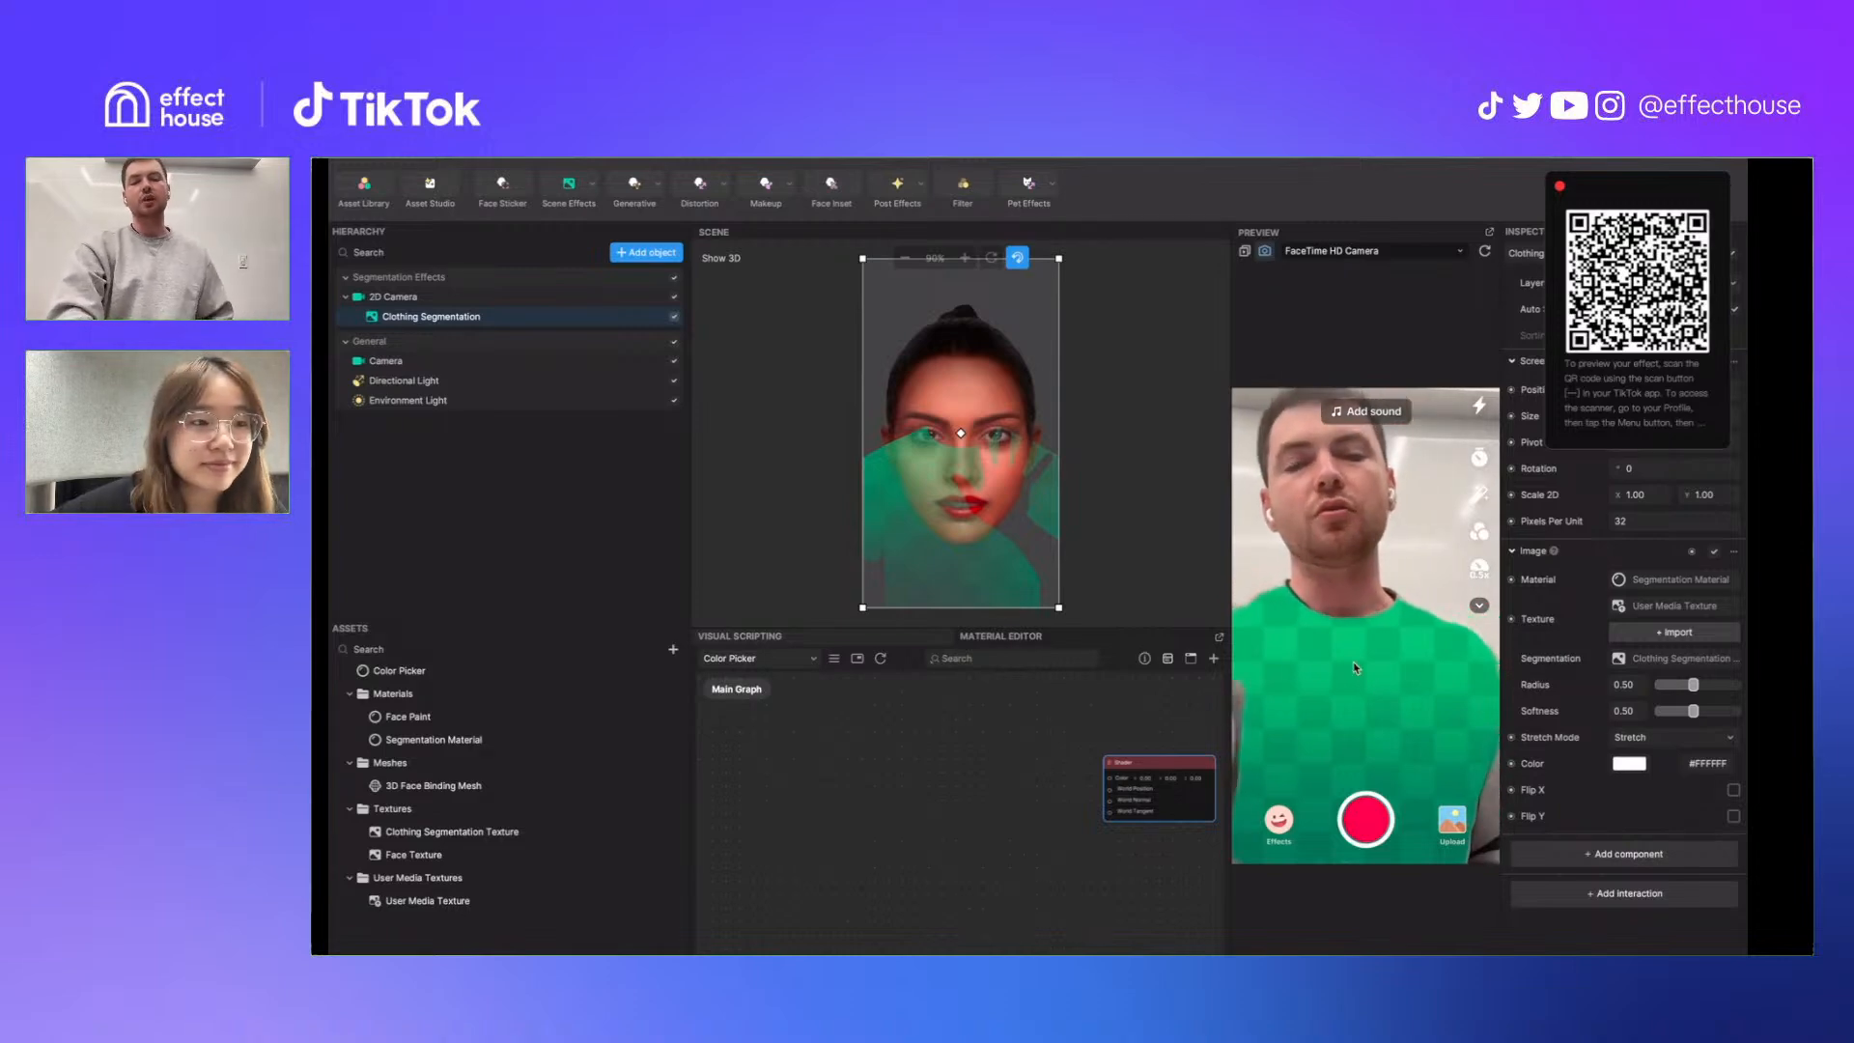
click(914, 819)
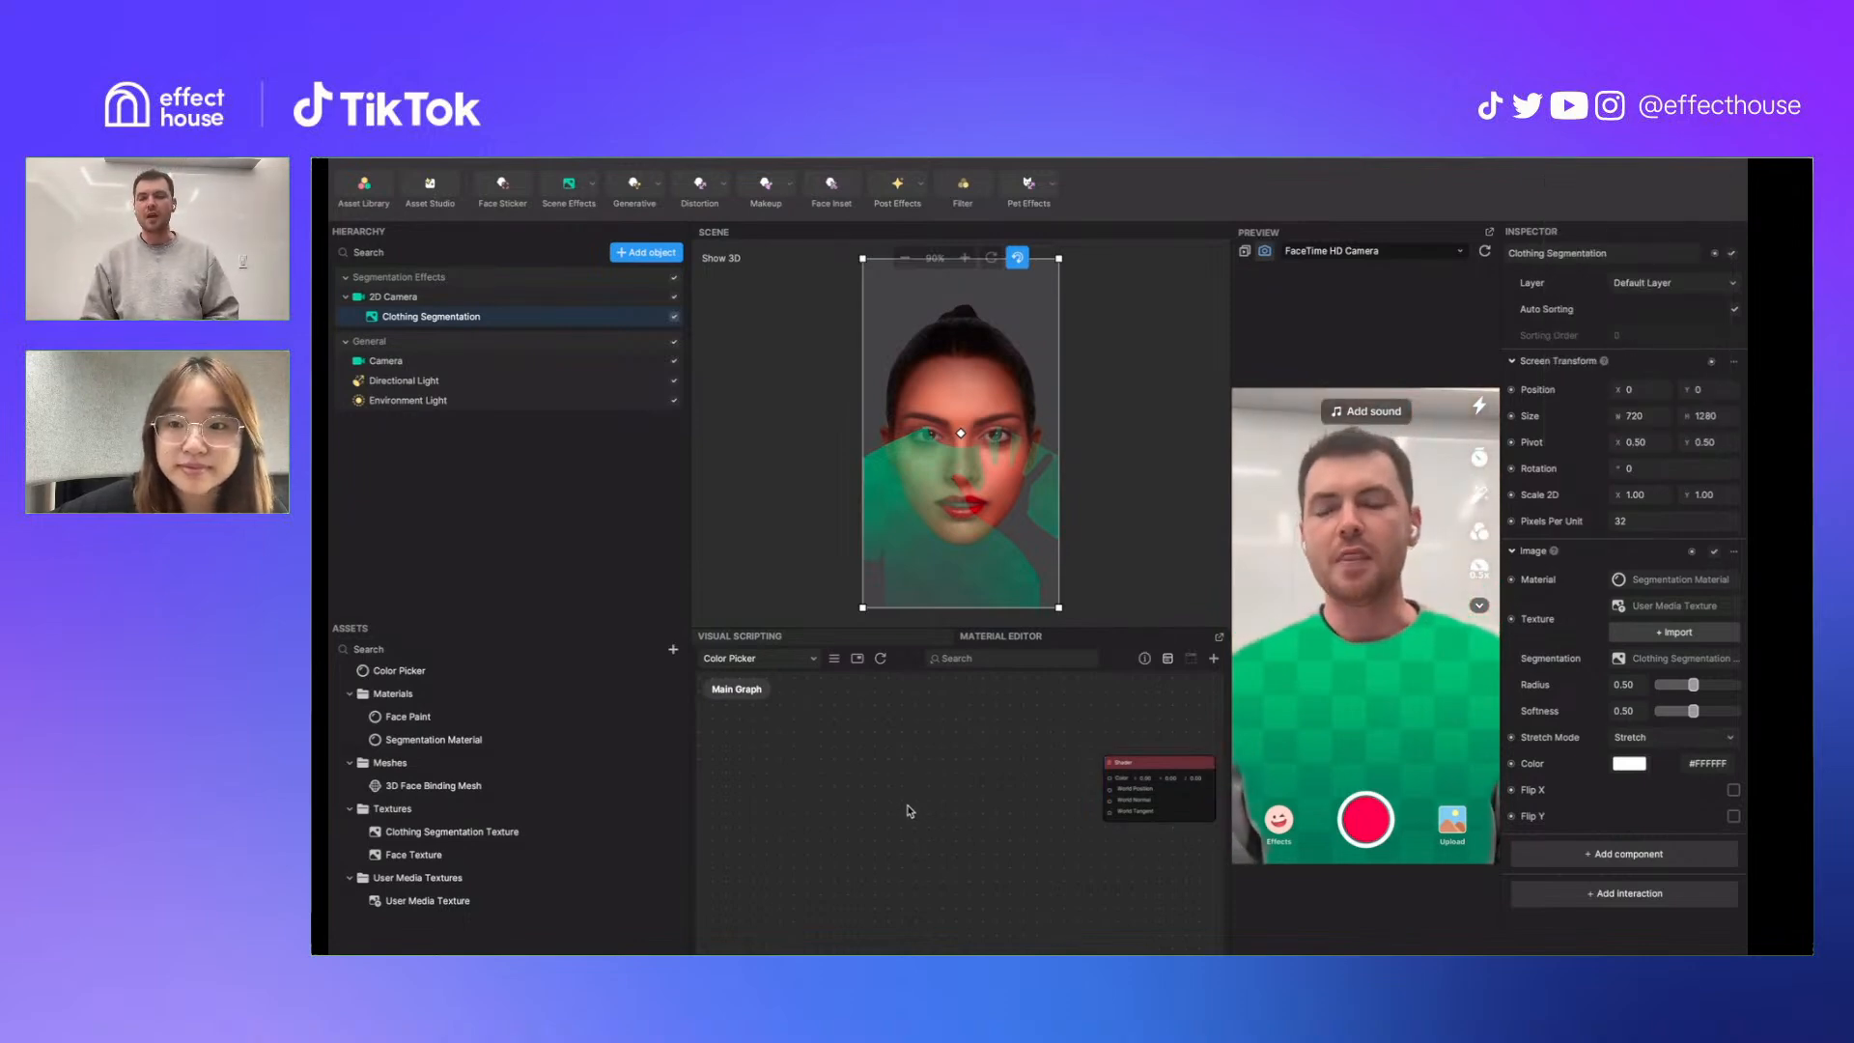
click(1244, 251)
click(1306, 253)
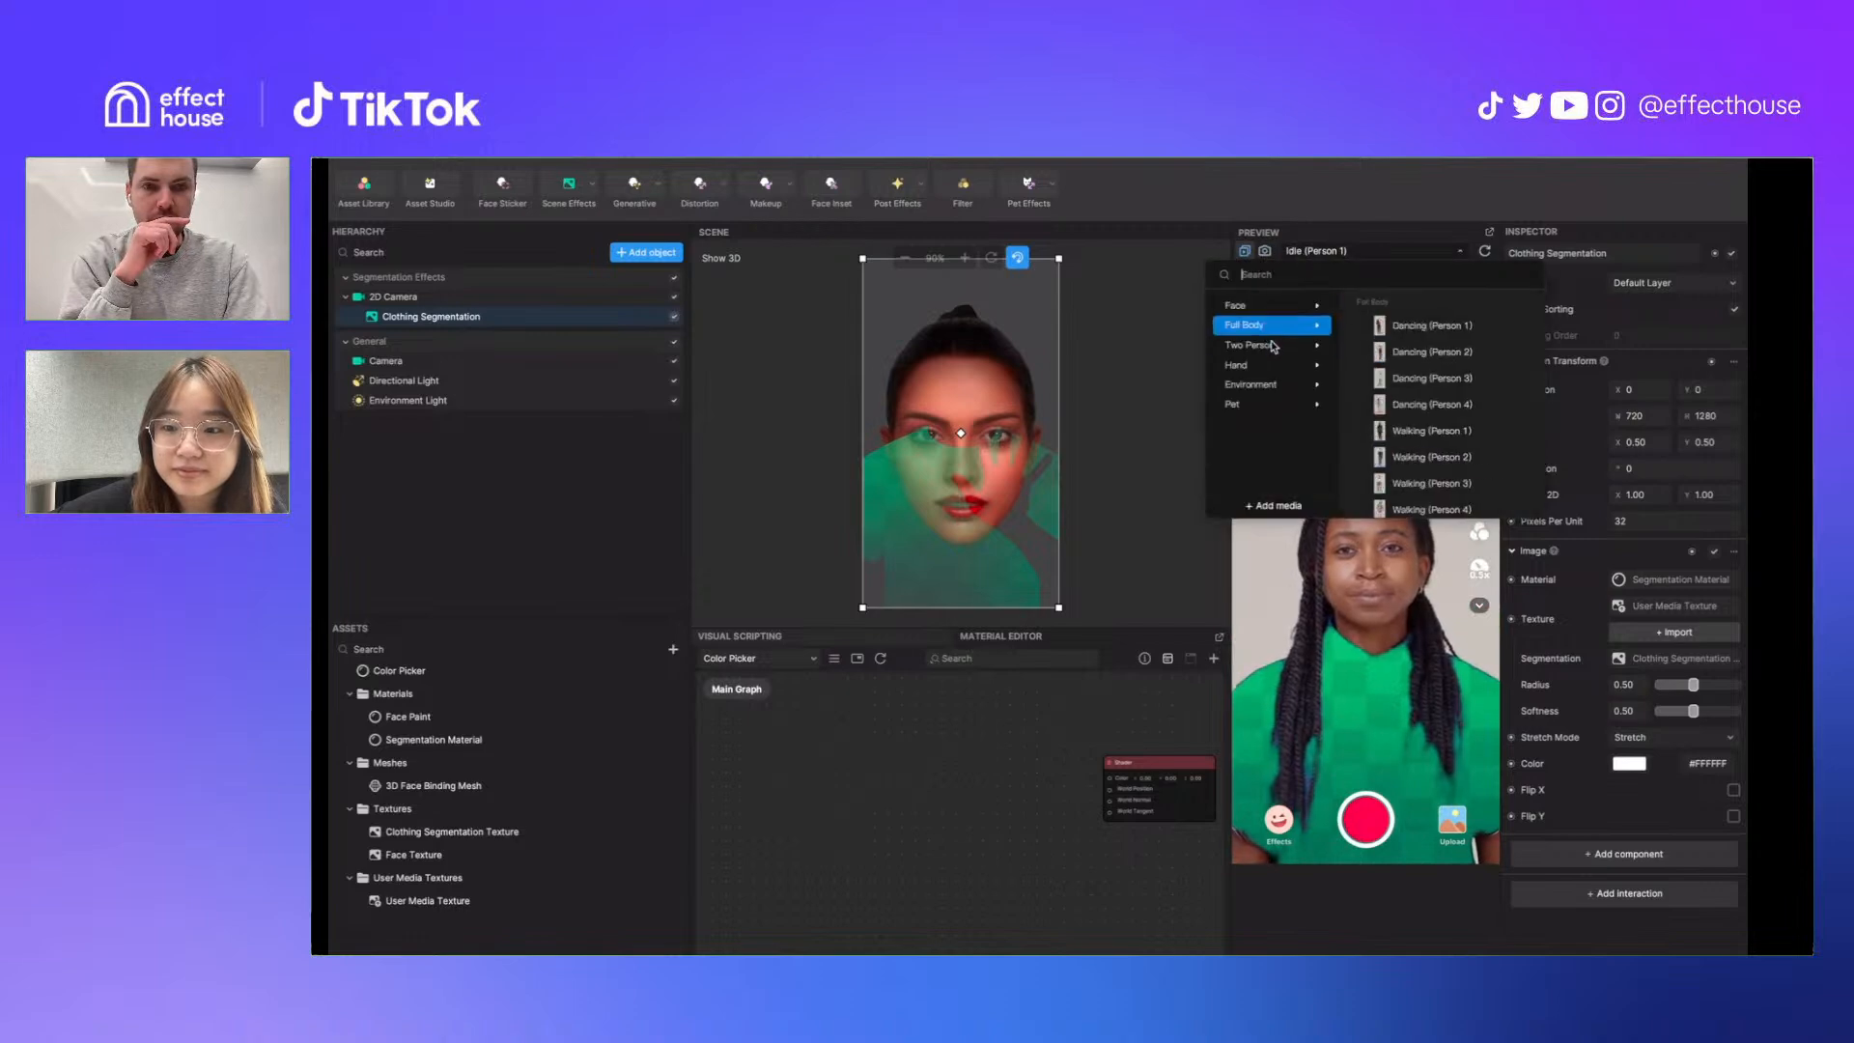
click(1420, 326)
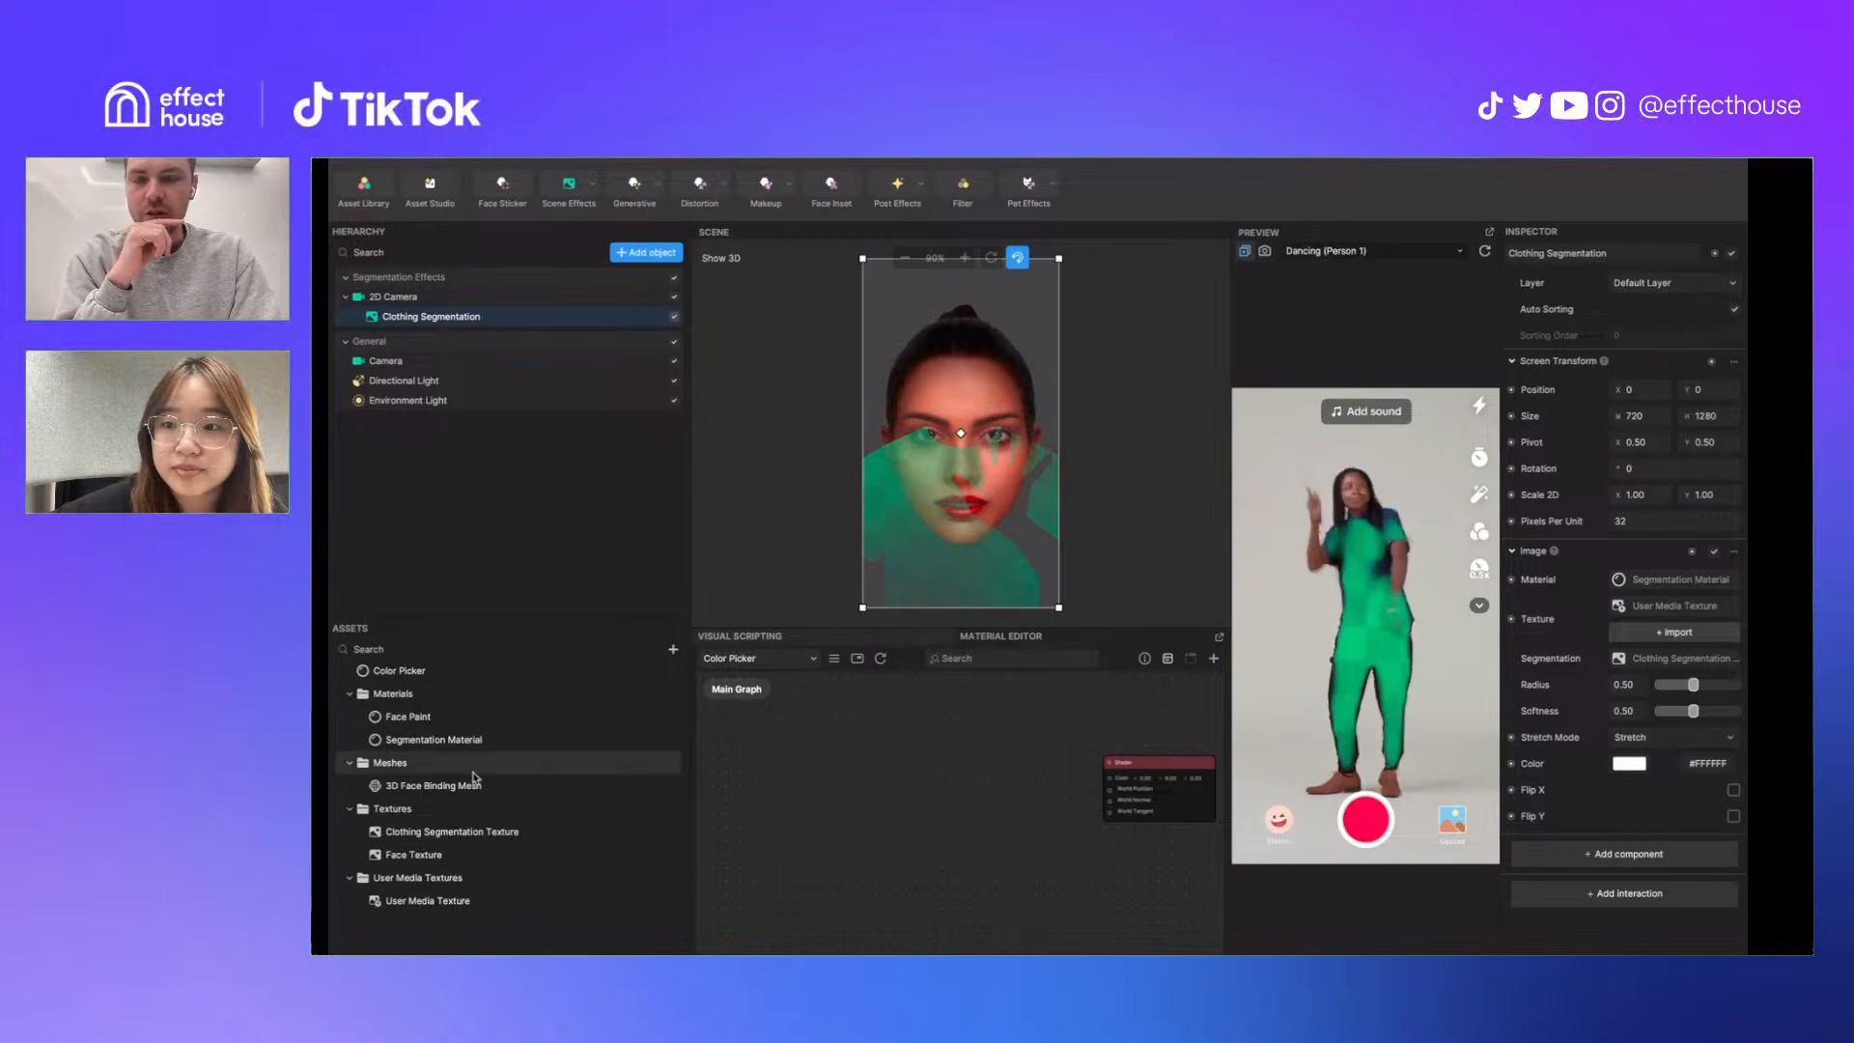
Inspect the User Media Texture's properties and return the preview to the FaceTime HD Camera feed
click(448, 901)
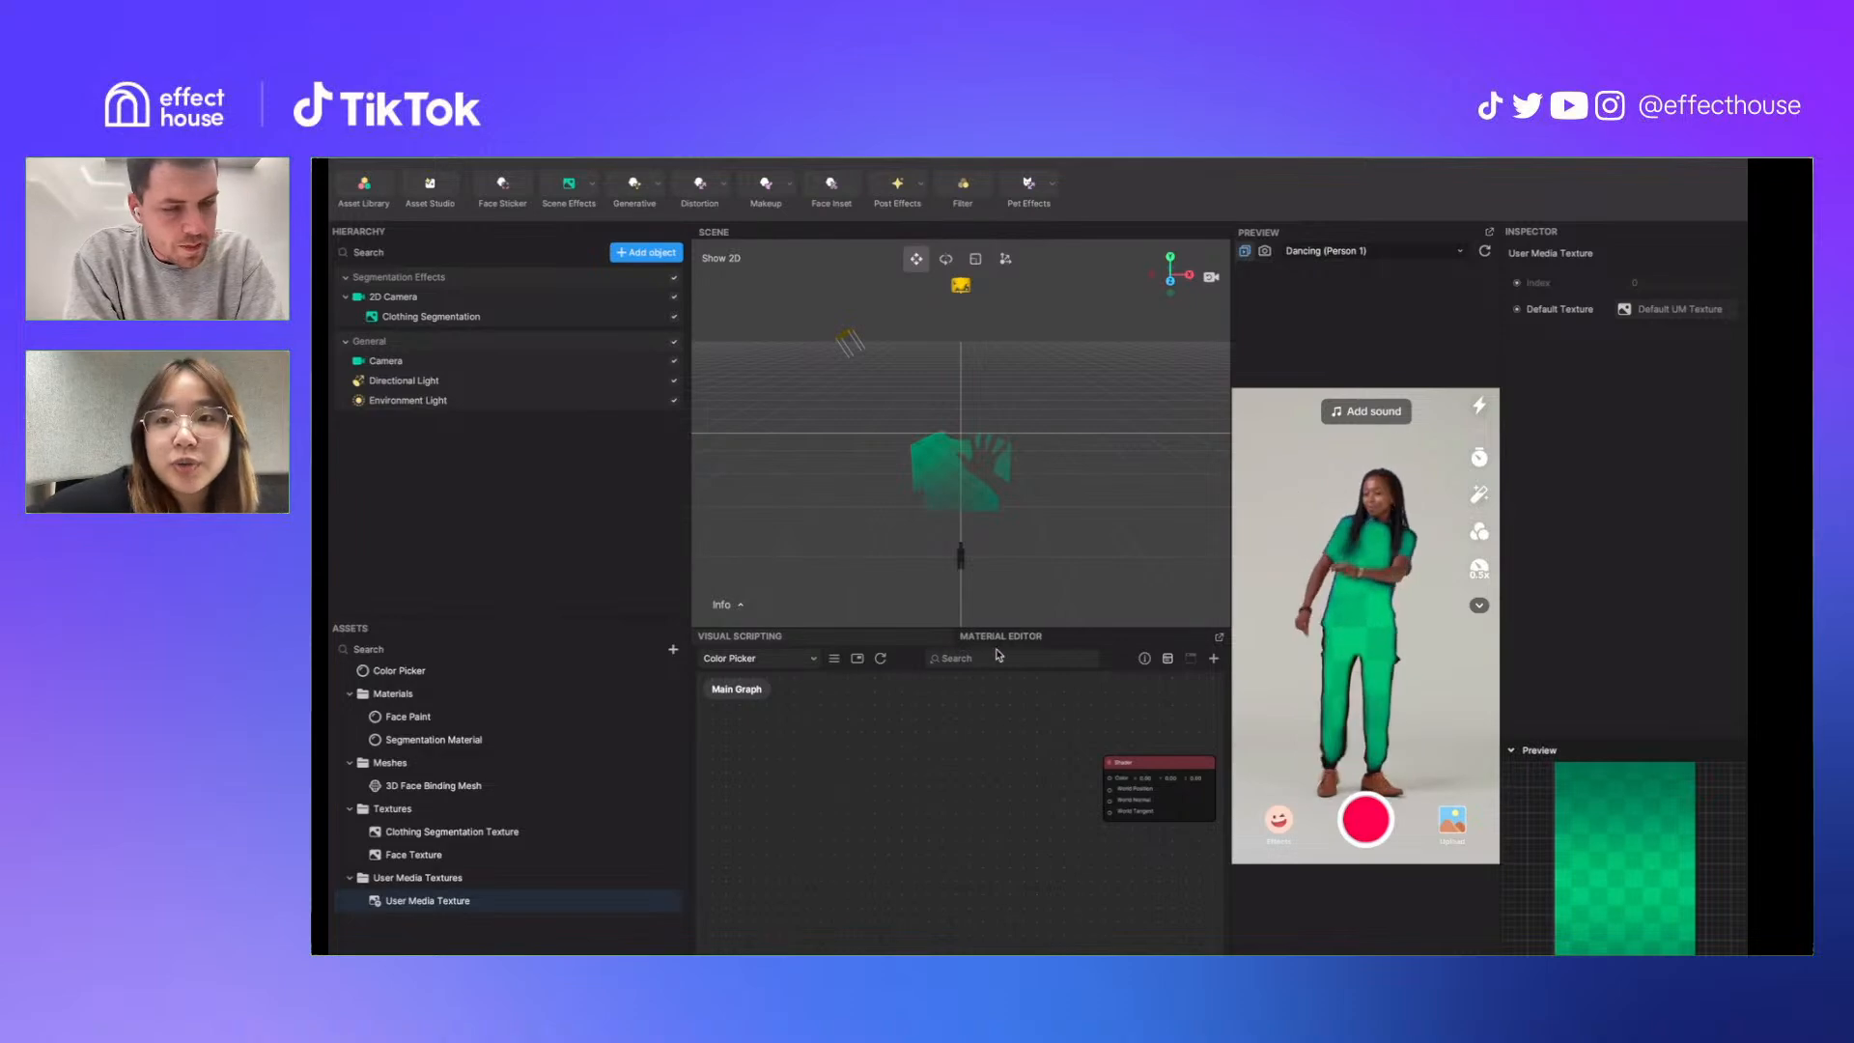
scroll(730, 787, down, 1)
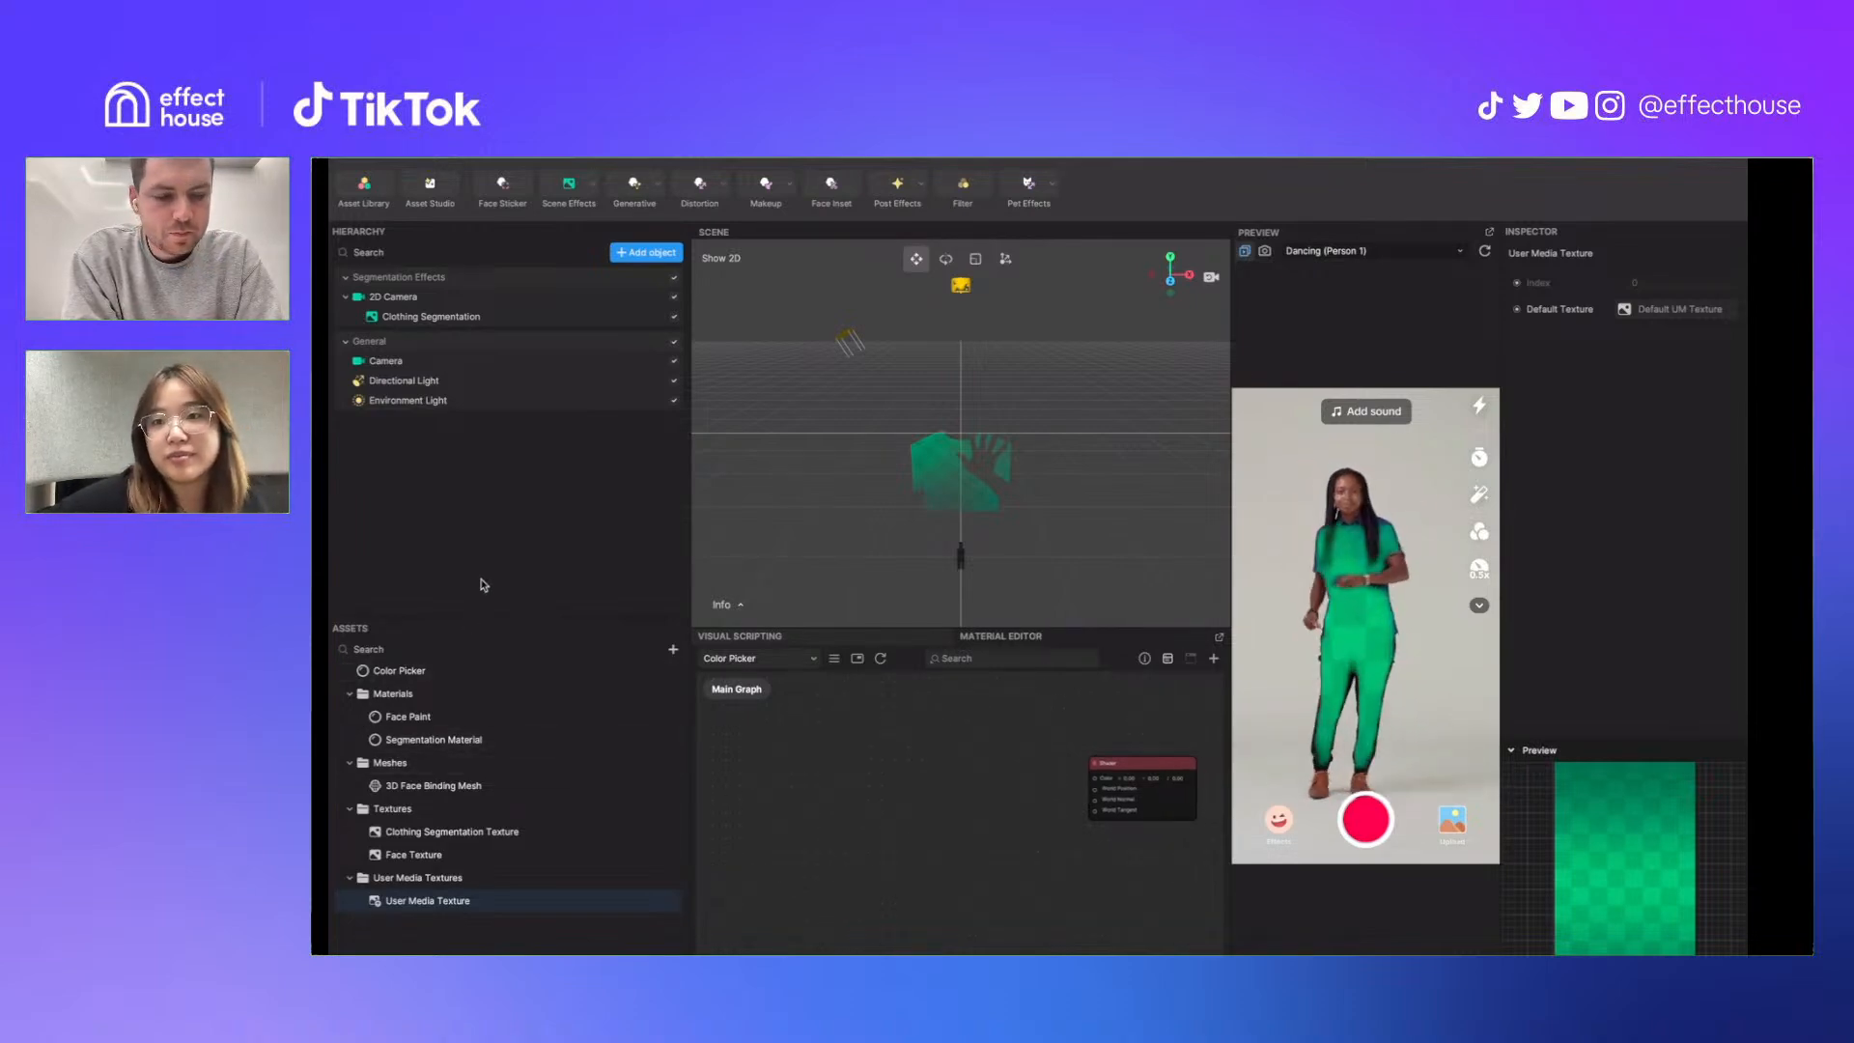
drag(692, 515, 715, 516)
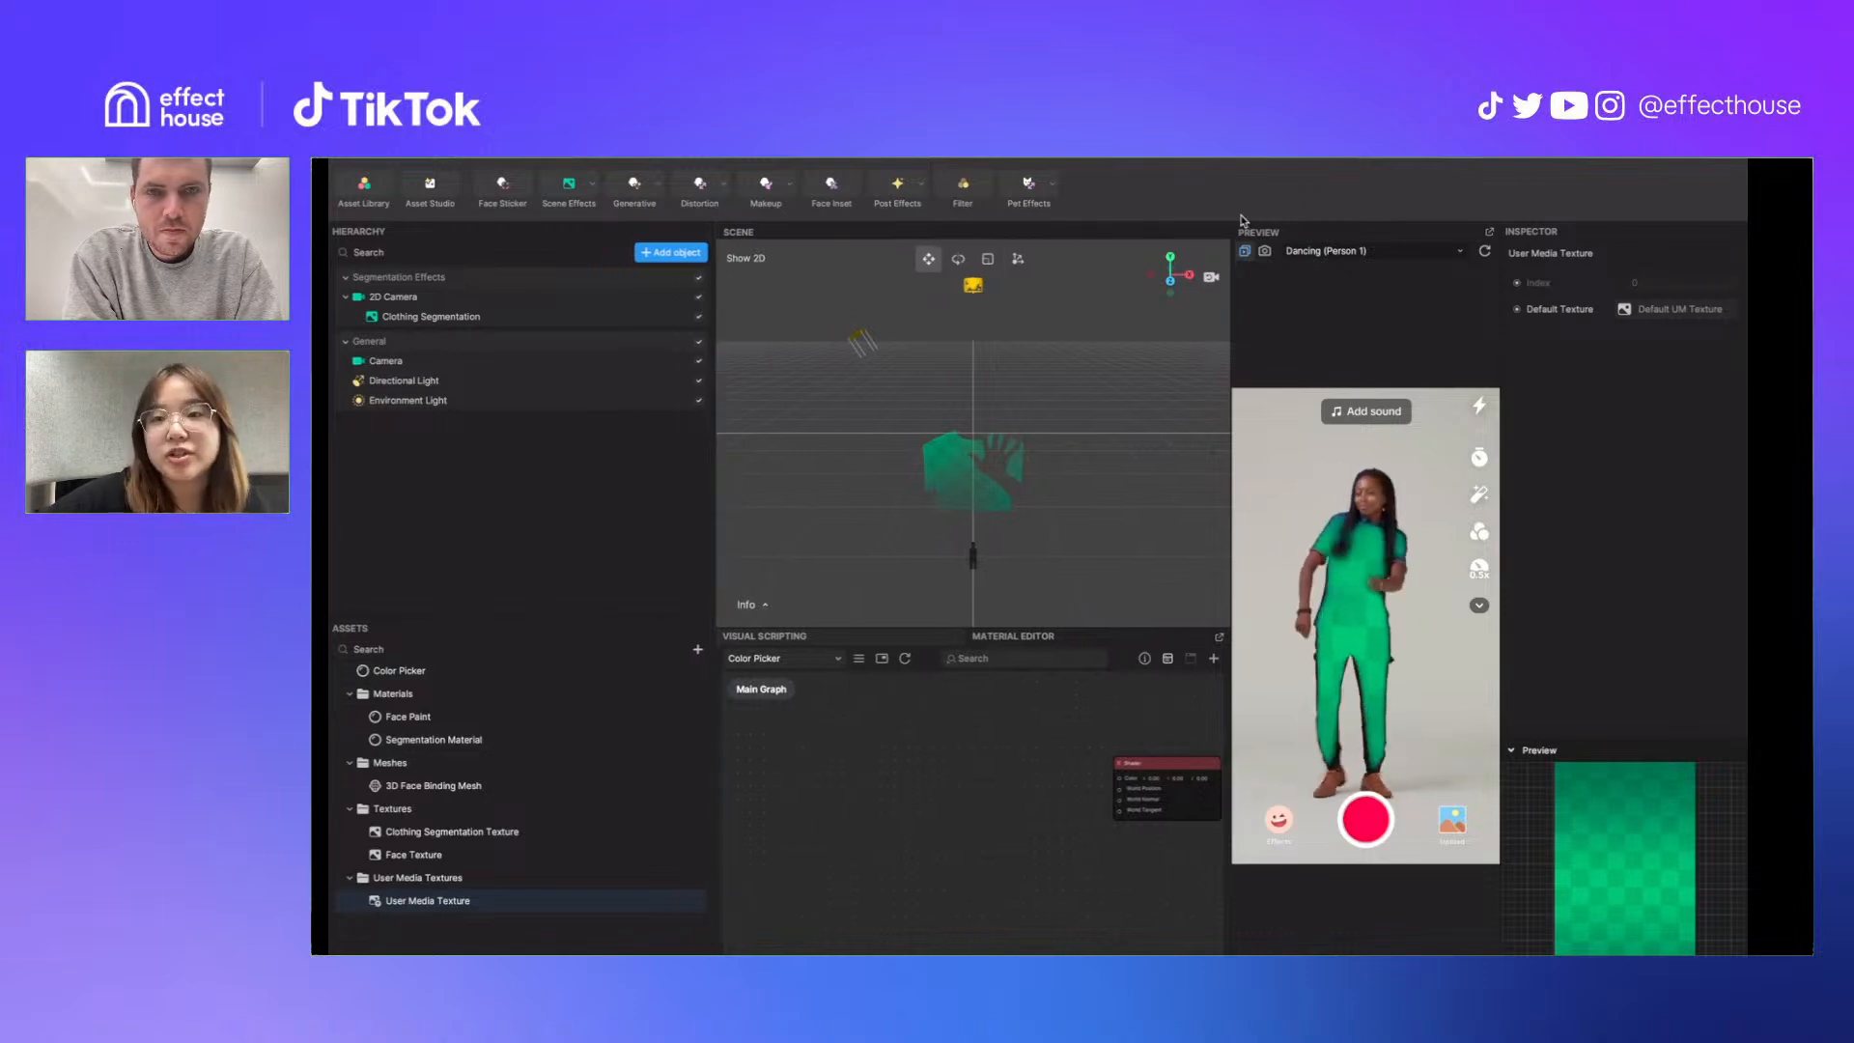
click(1264, 252)
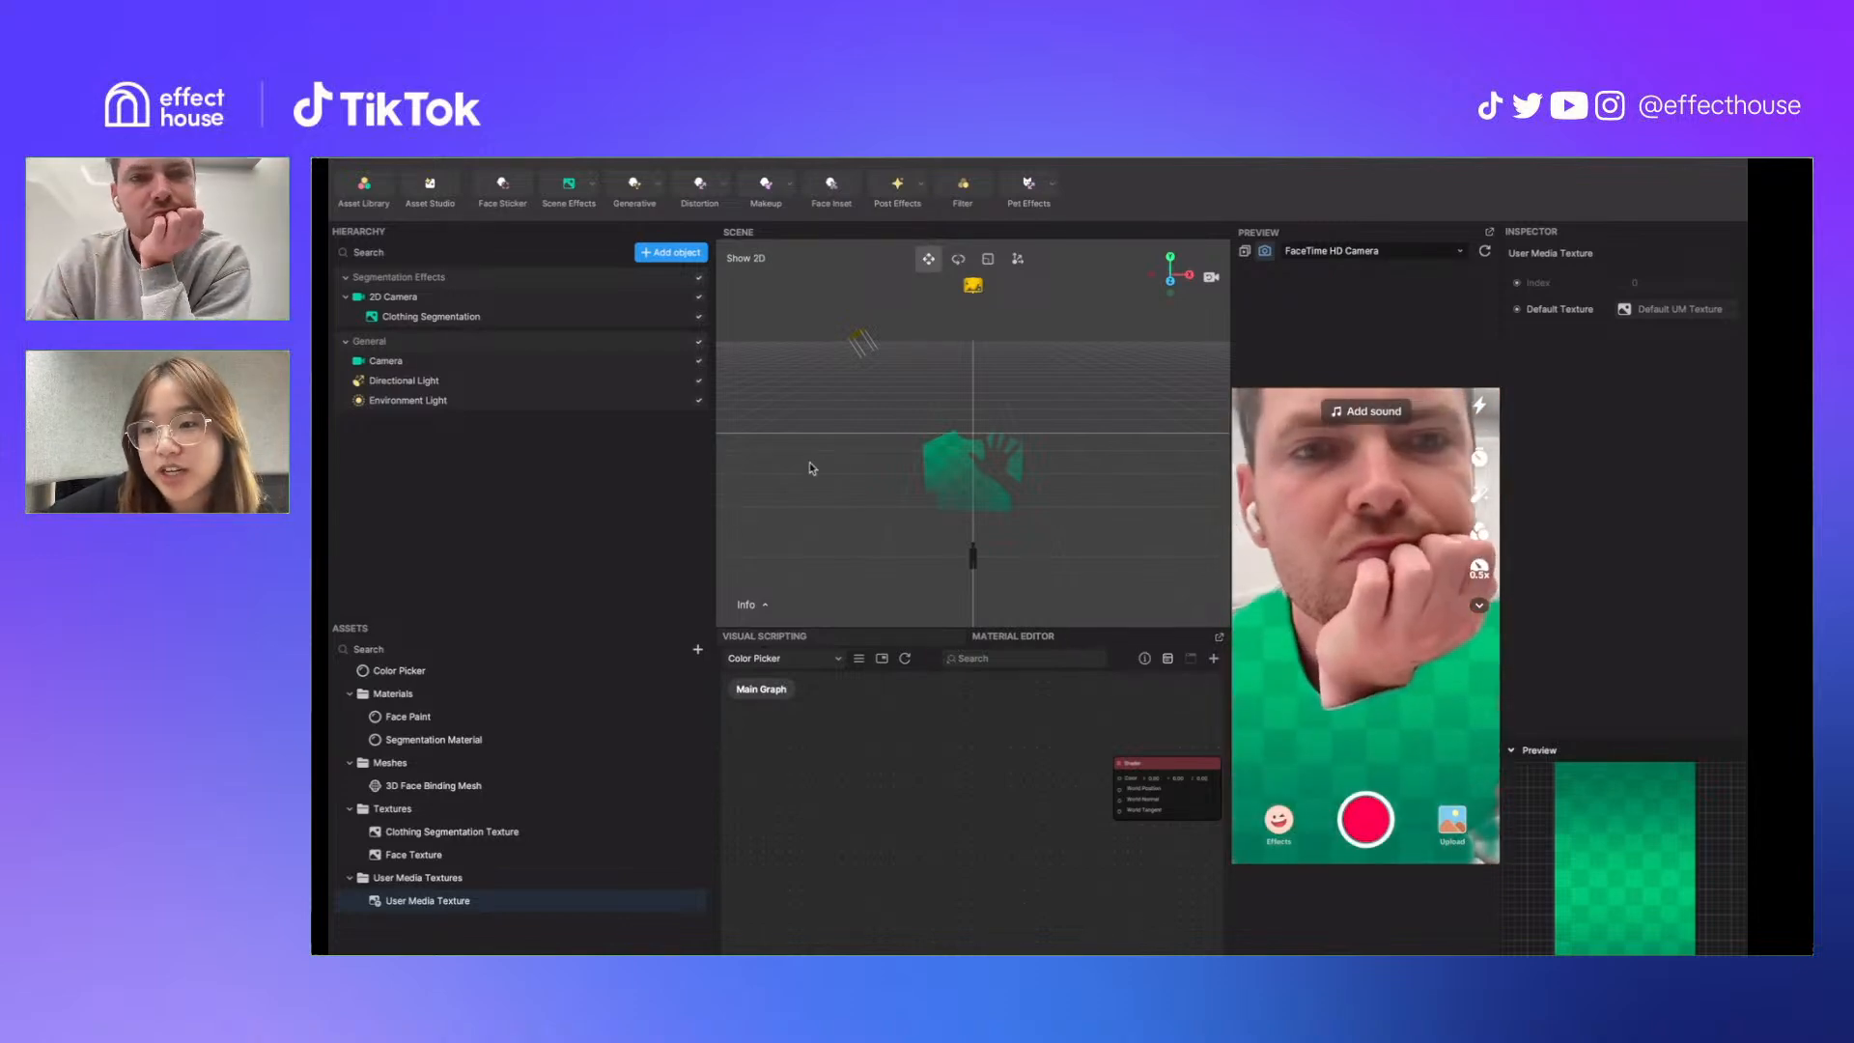
drag(717, 495, 723, 495)
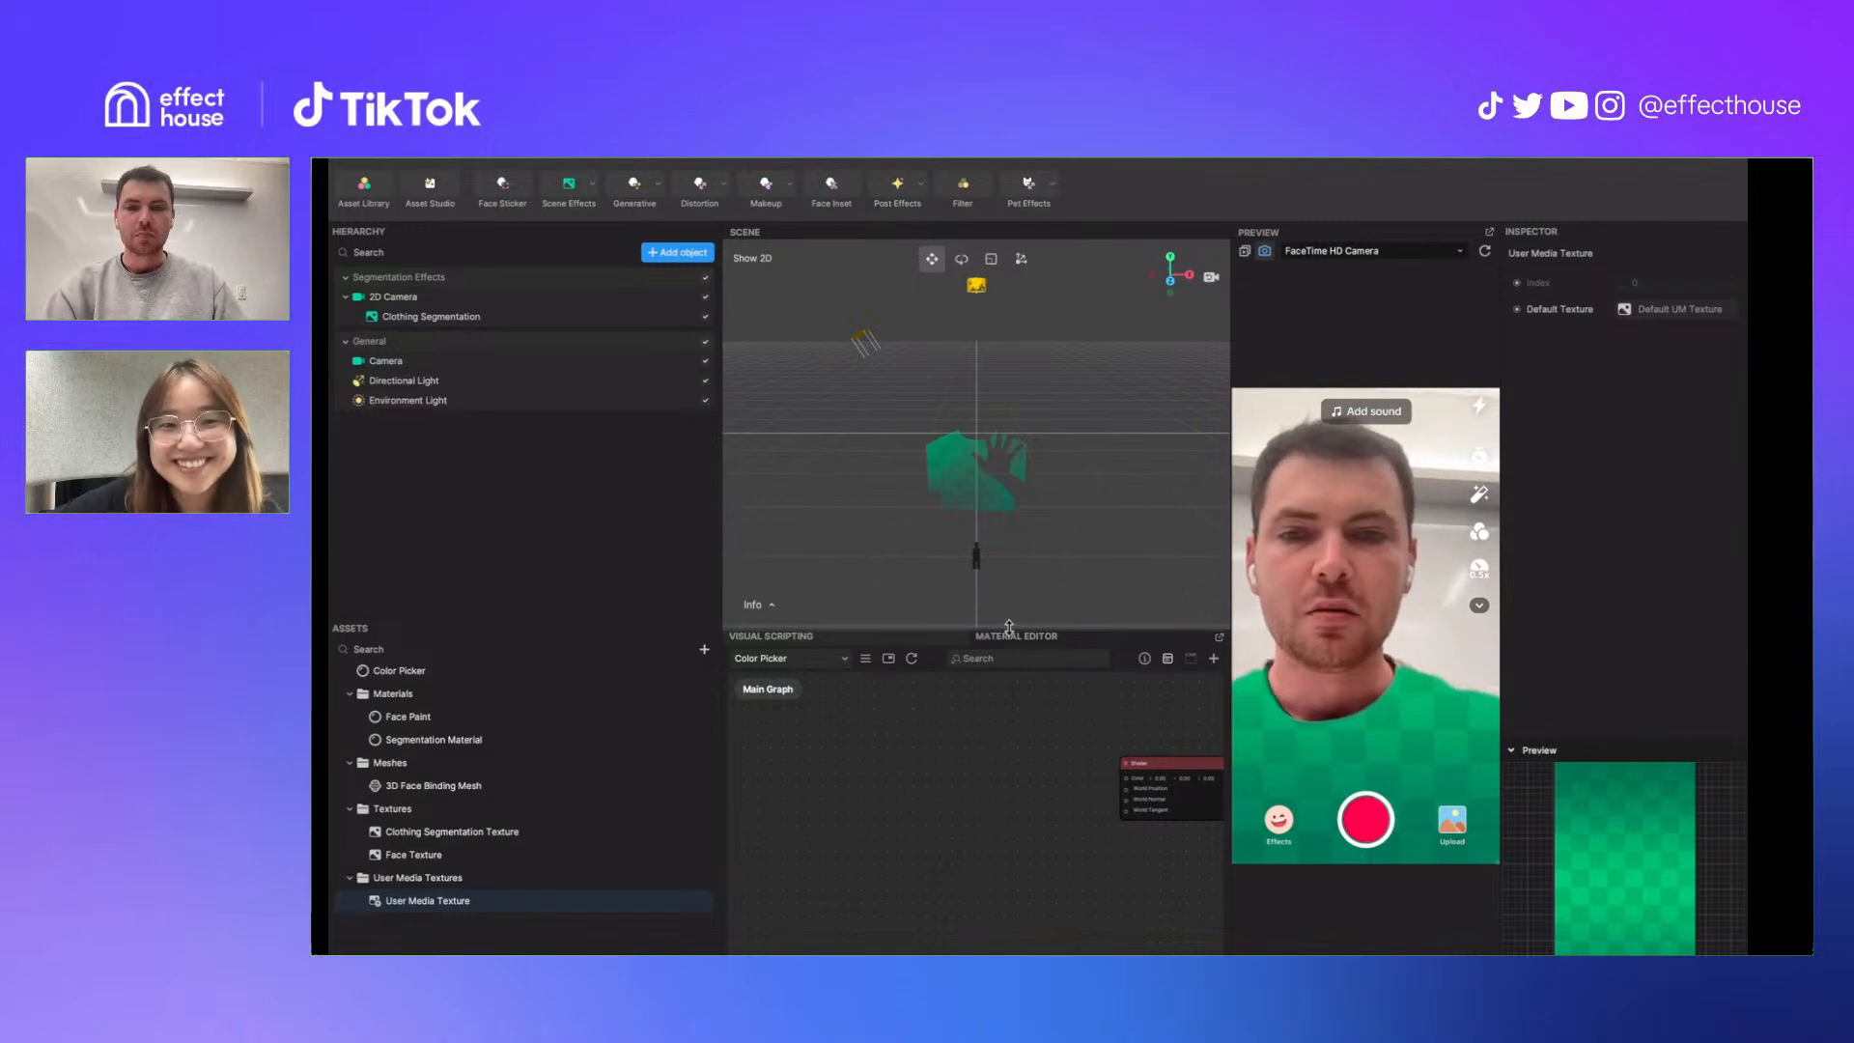
drag(1011, 628, 1013, 603)
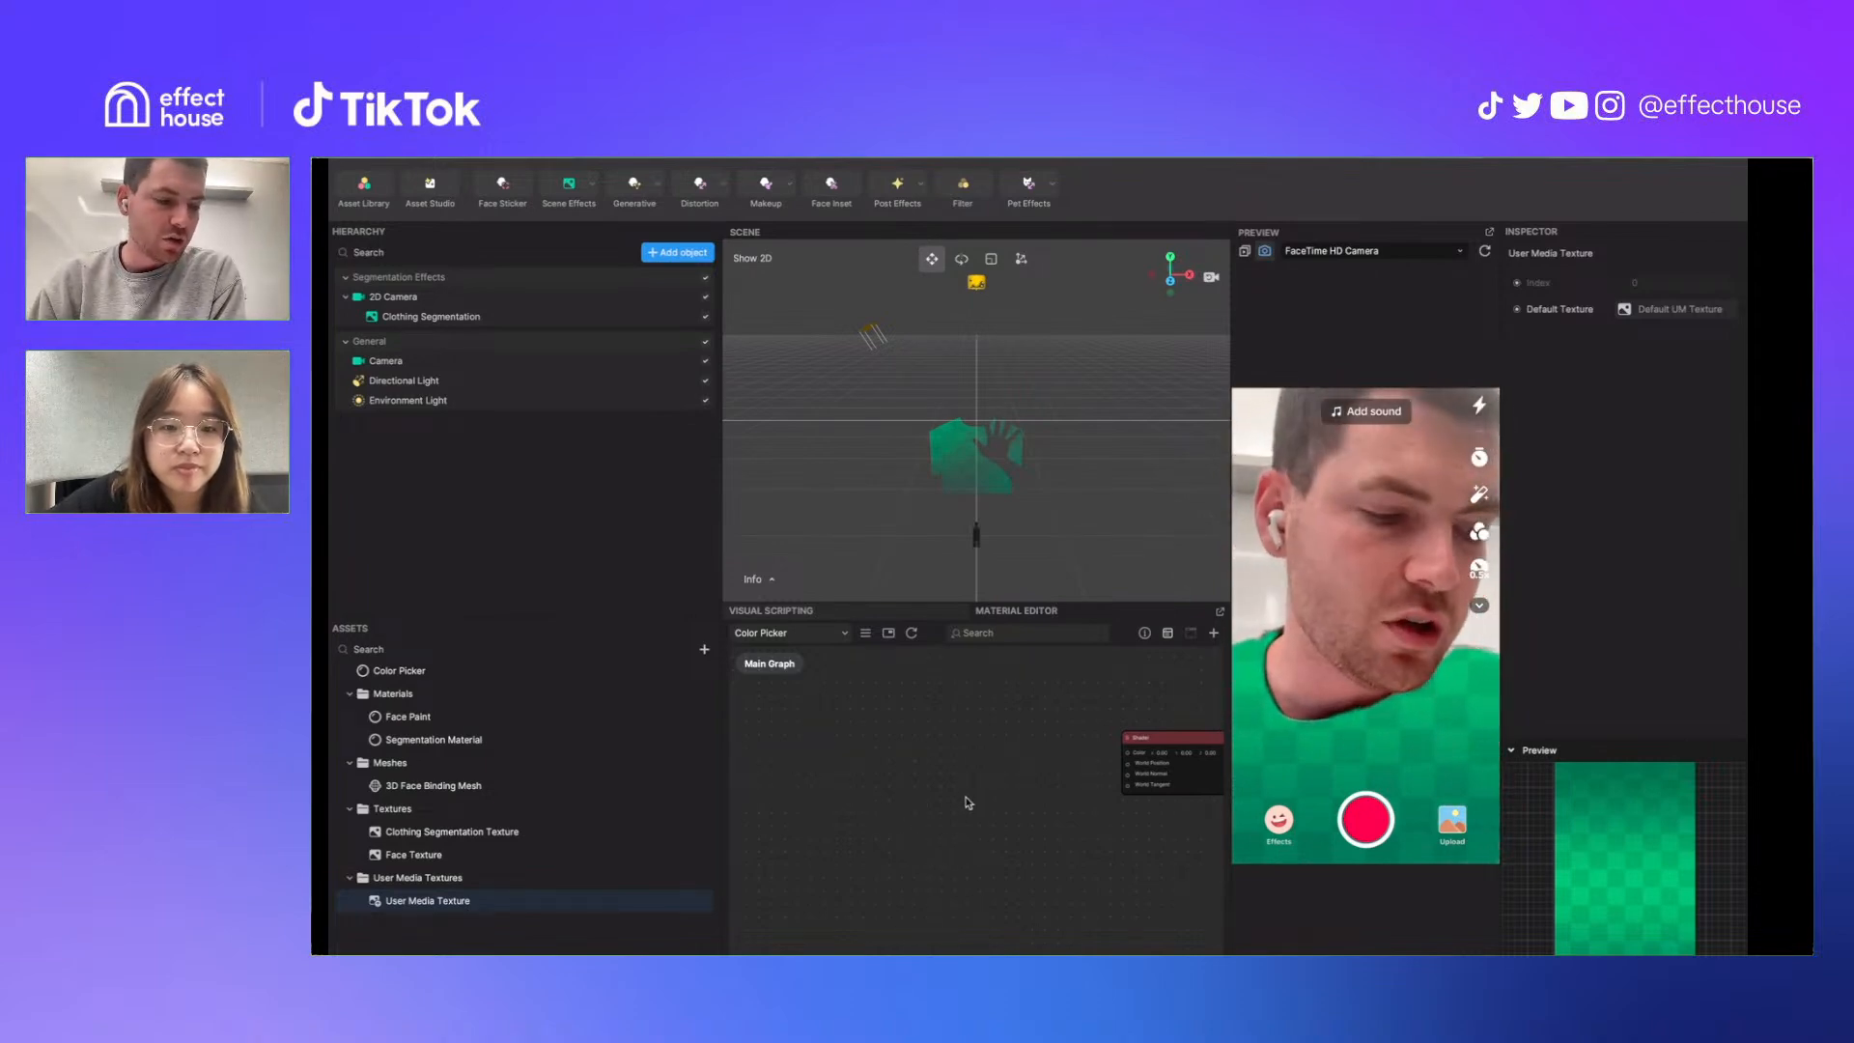
drag(1062, 609, 1062, 590)
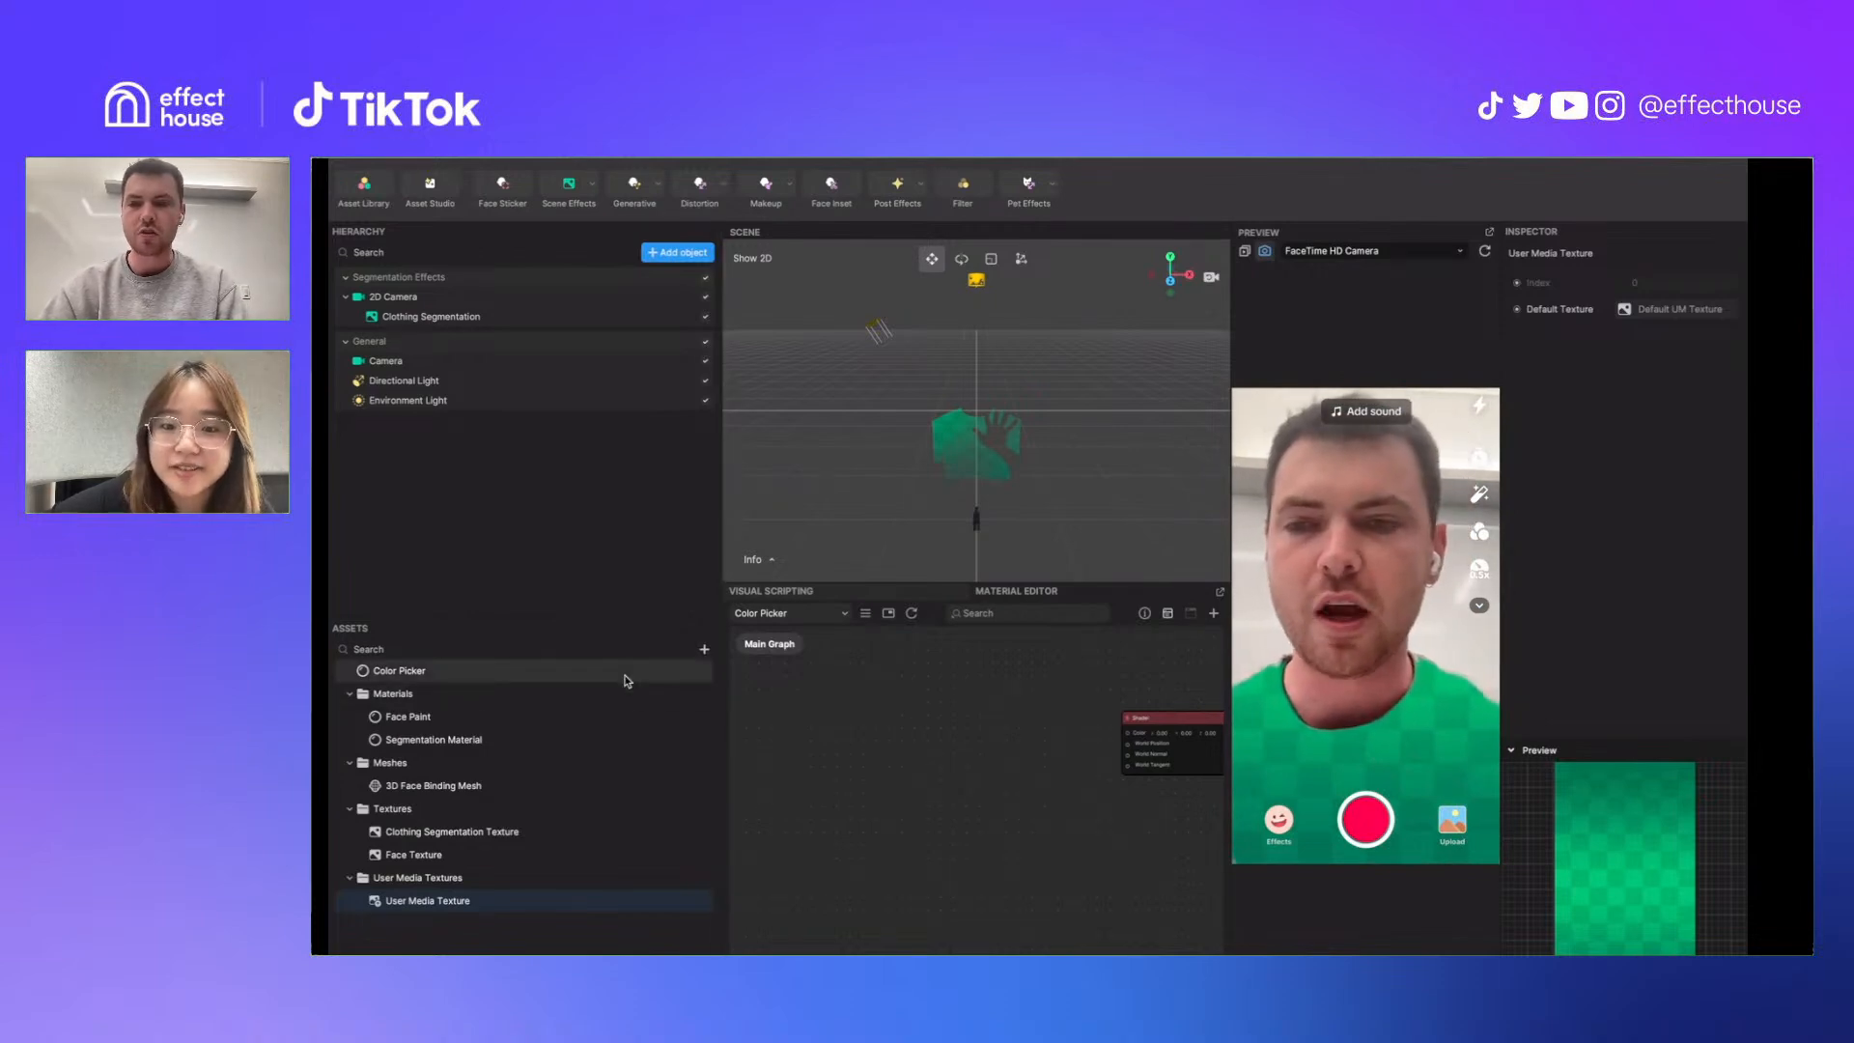
drag(637, 631, 637, 622)
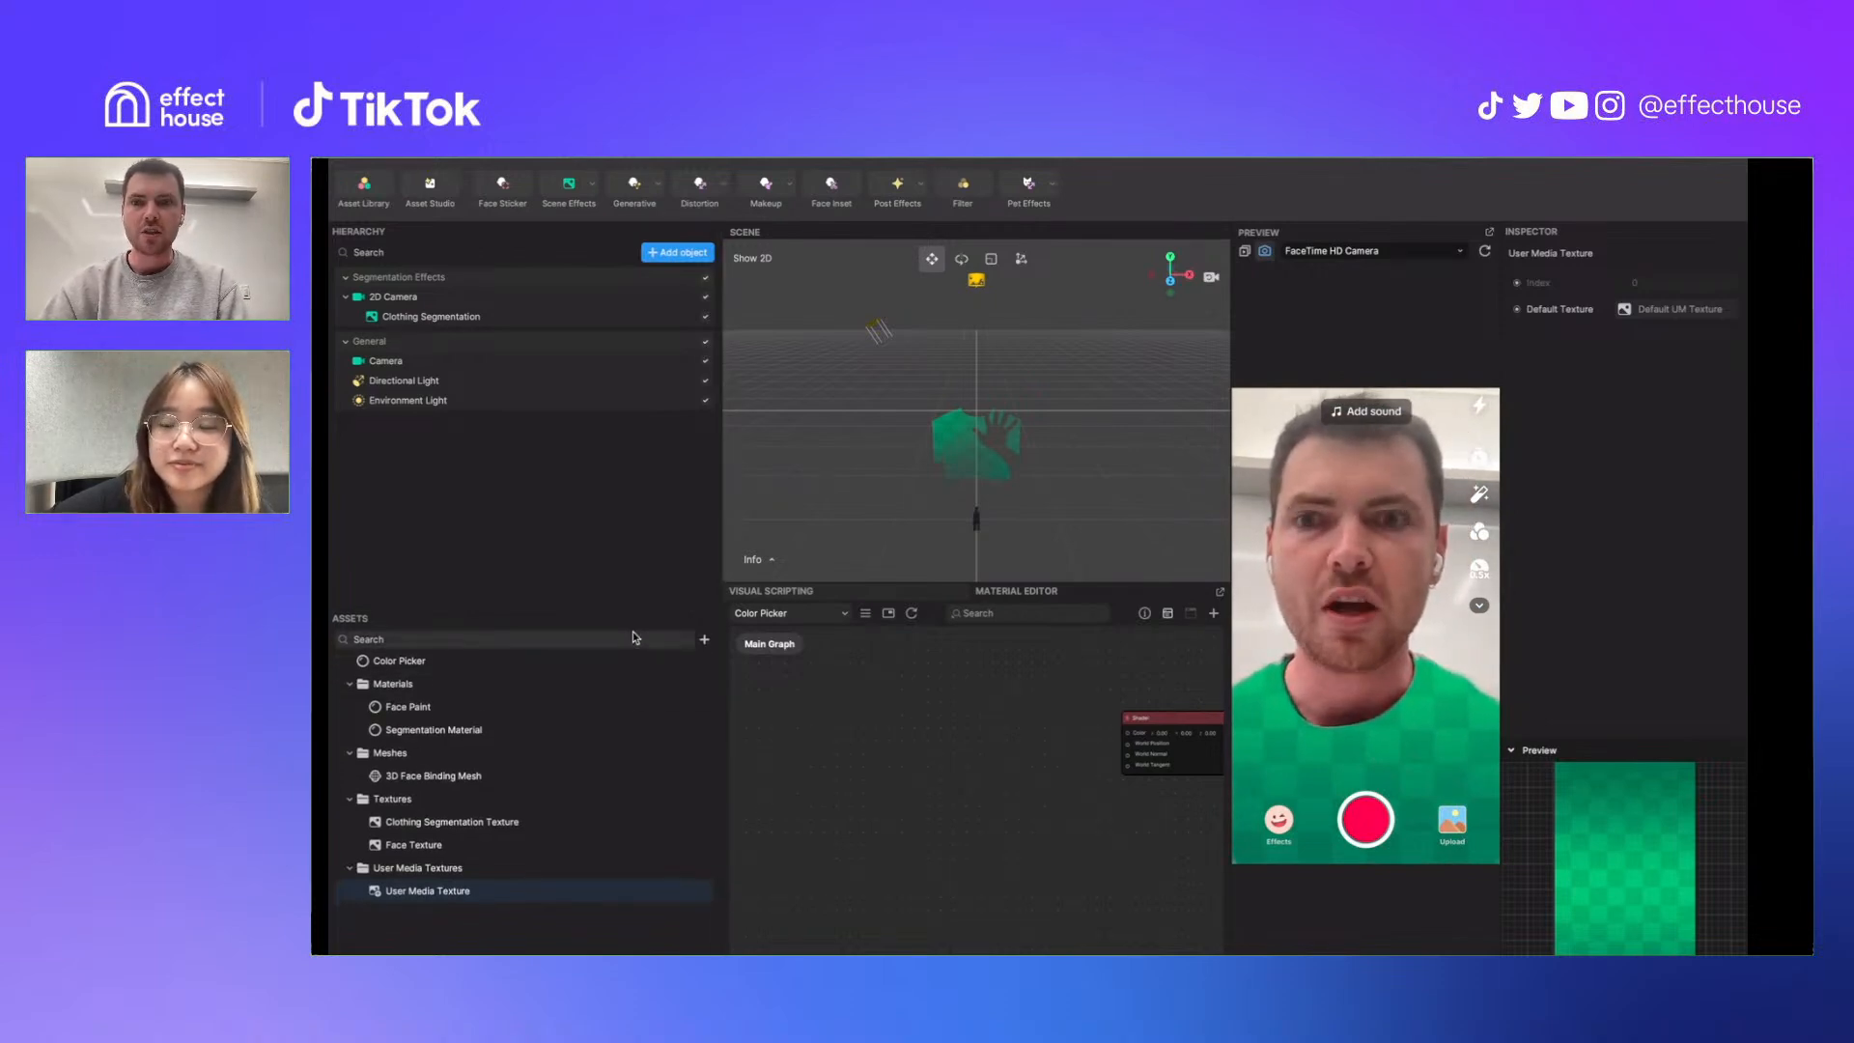
Delete the Segmentation Effects group together with its 2D Camera and Clothing Segmentation object
click(445, 279)
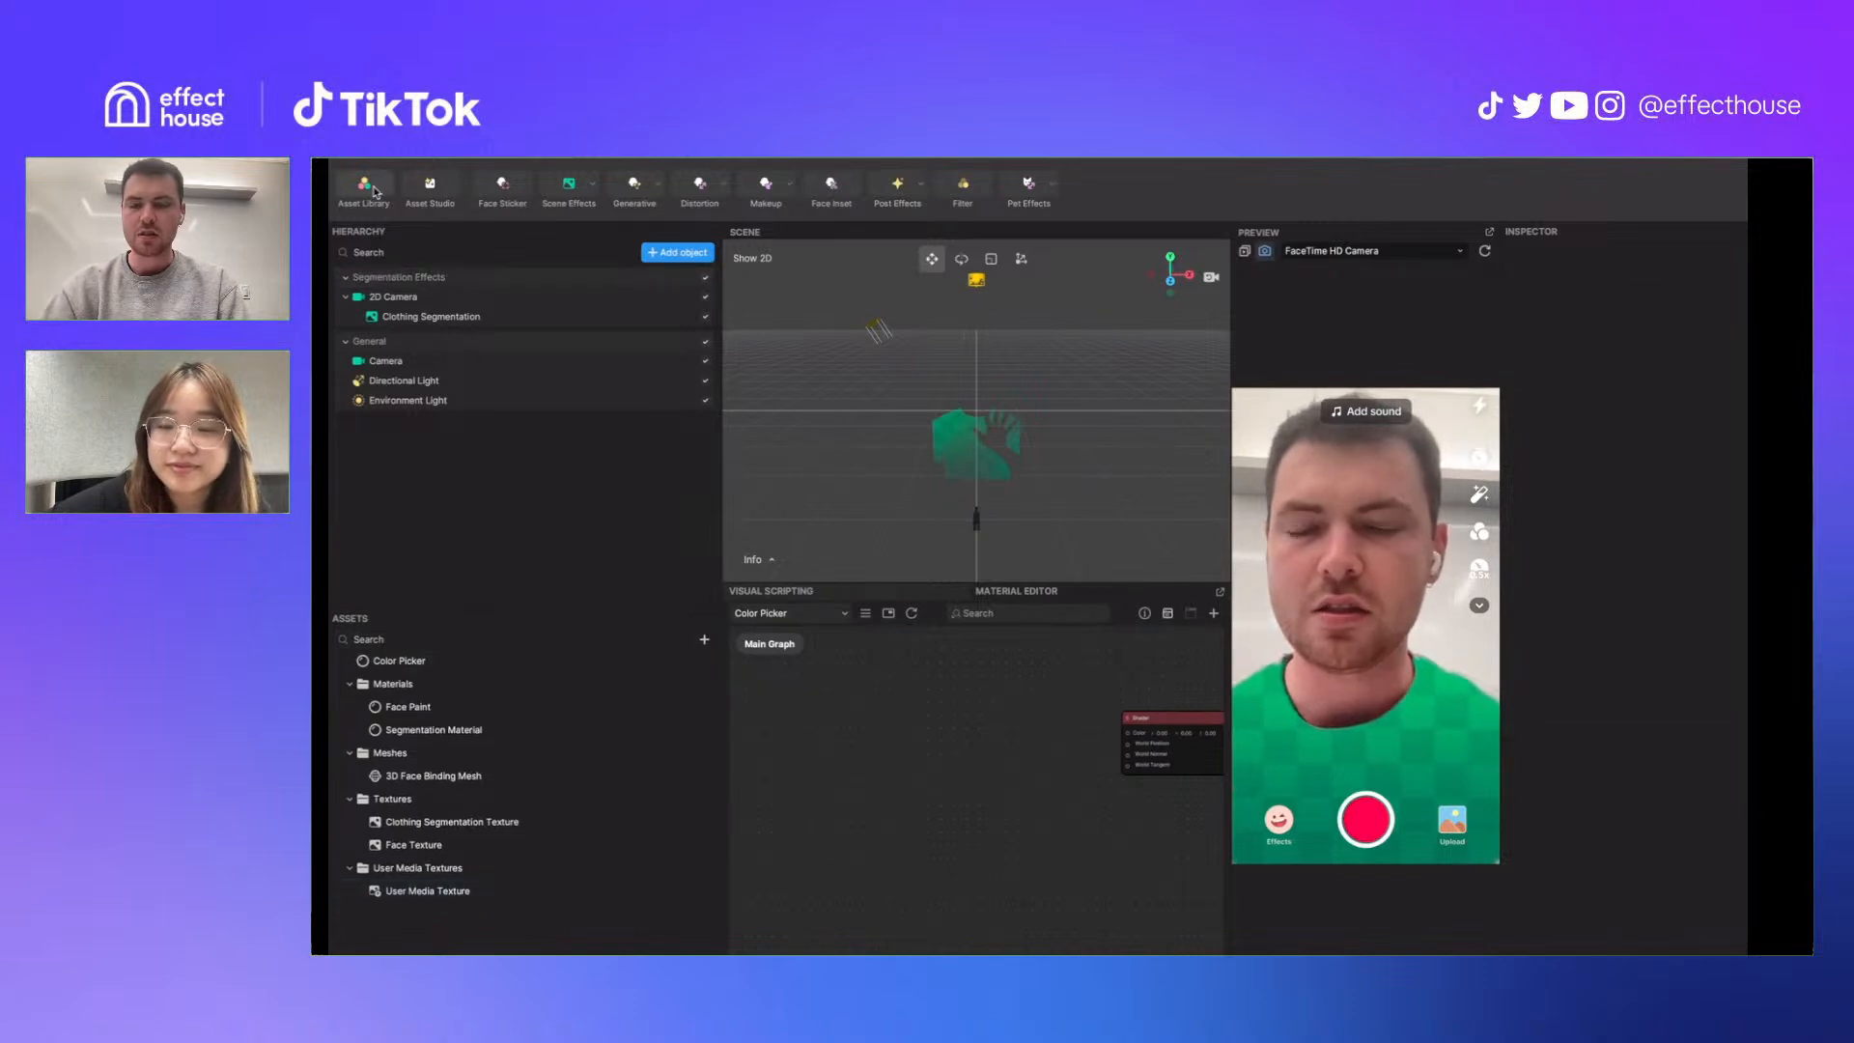
right_click(453, 343)
right_click(456, 280)
click(491, 338)
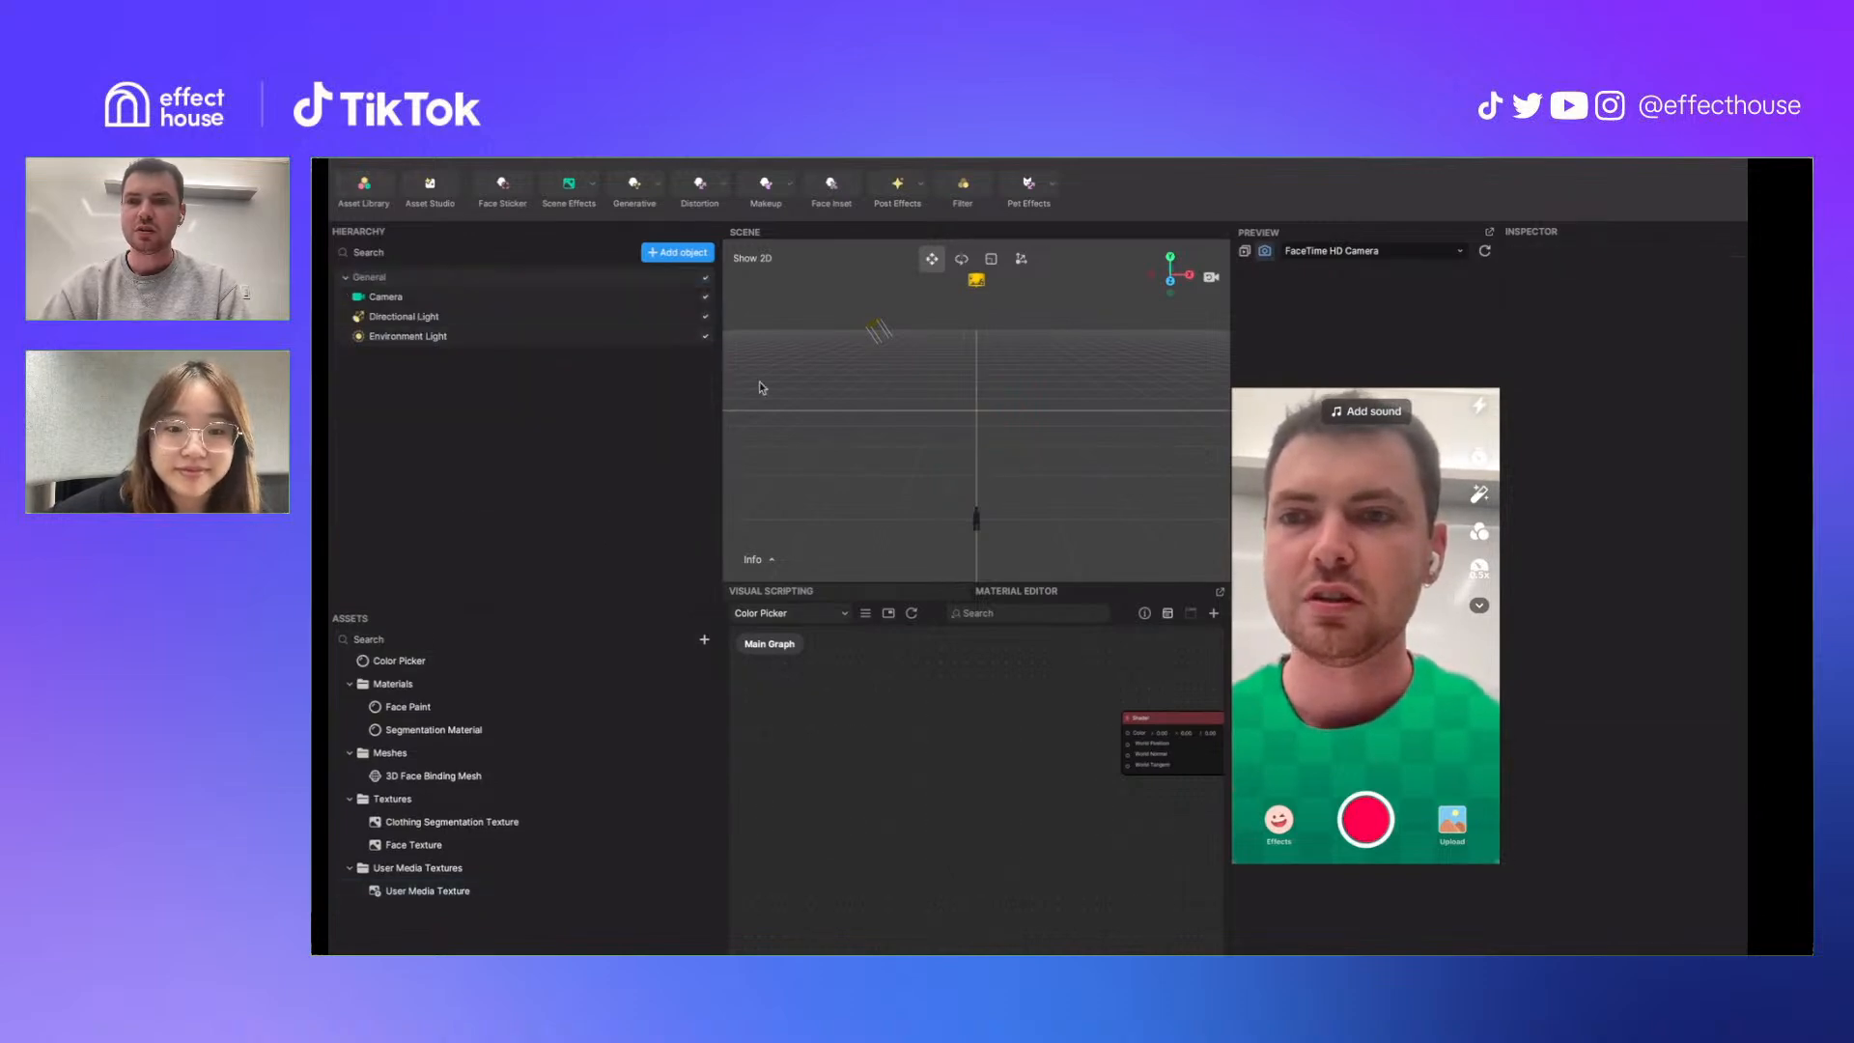
Browse the available Screen Effects in the Asset Library
click(365, 191)
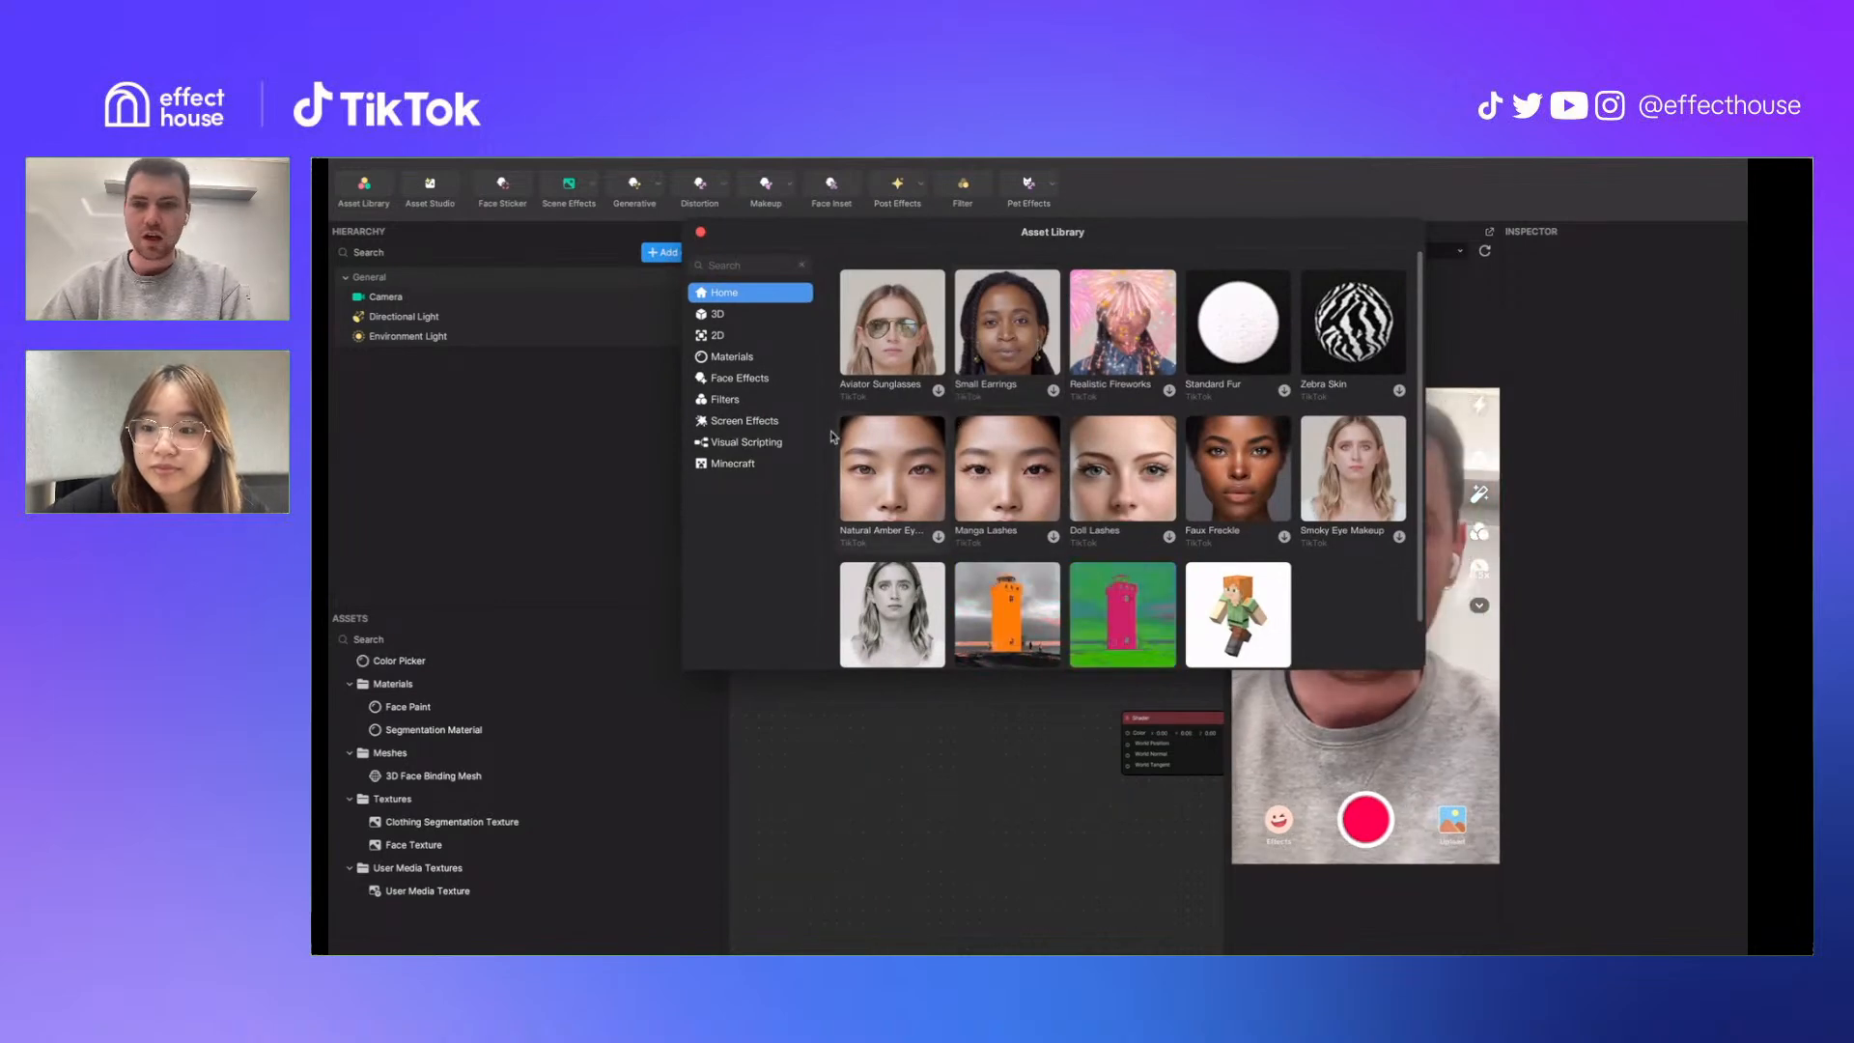
click(733, 335)
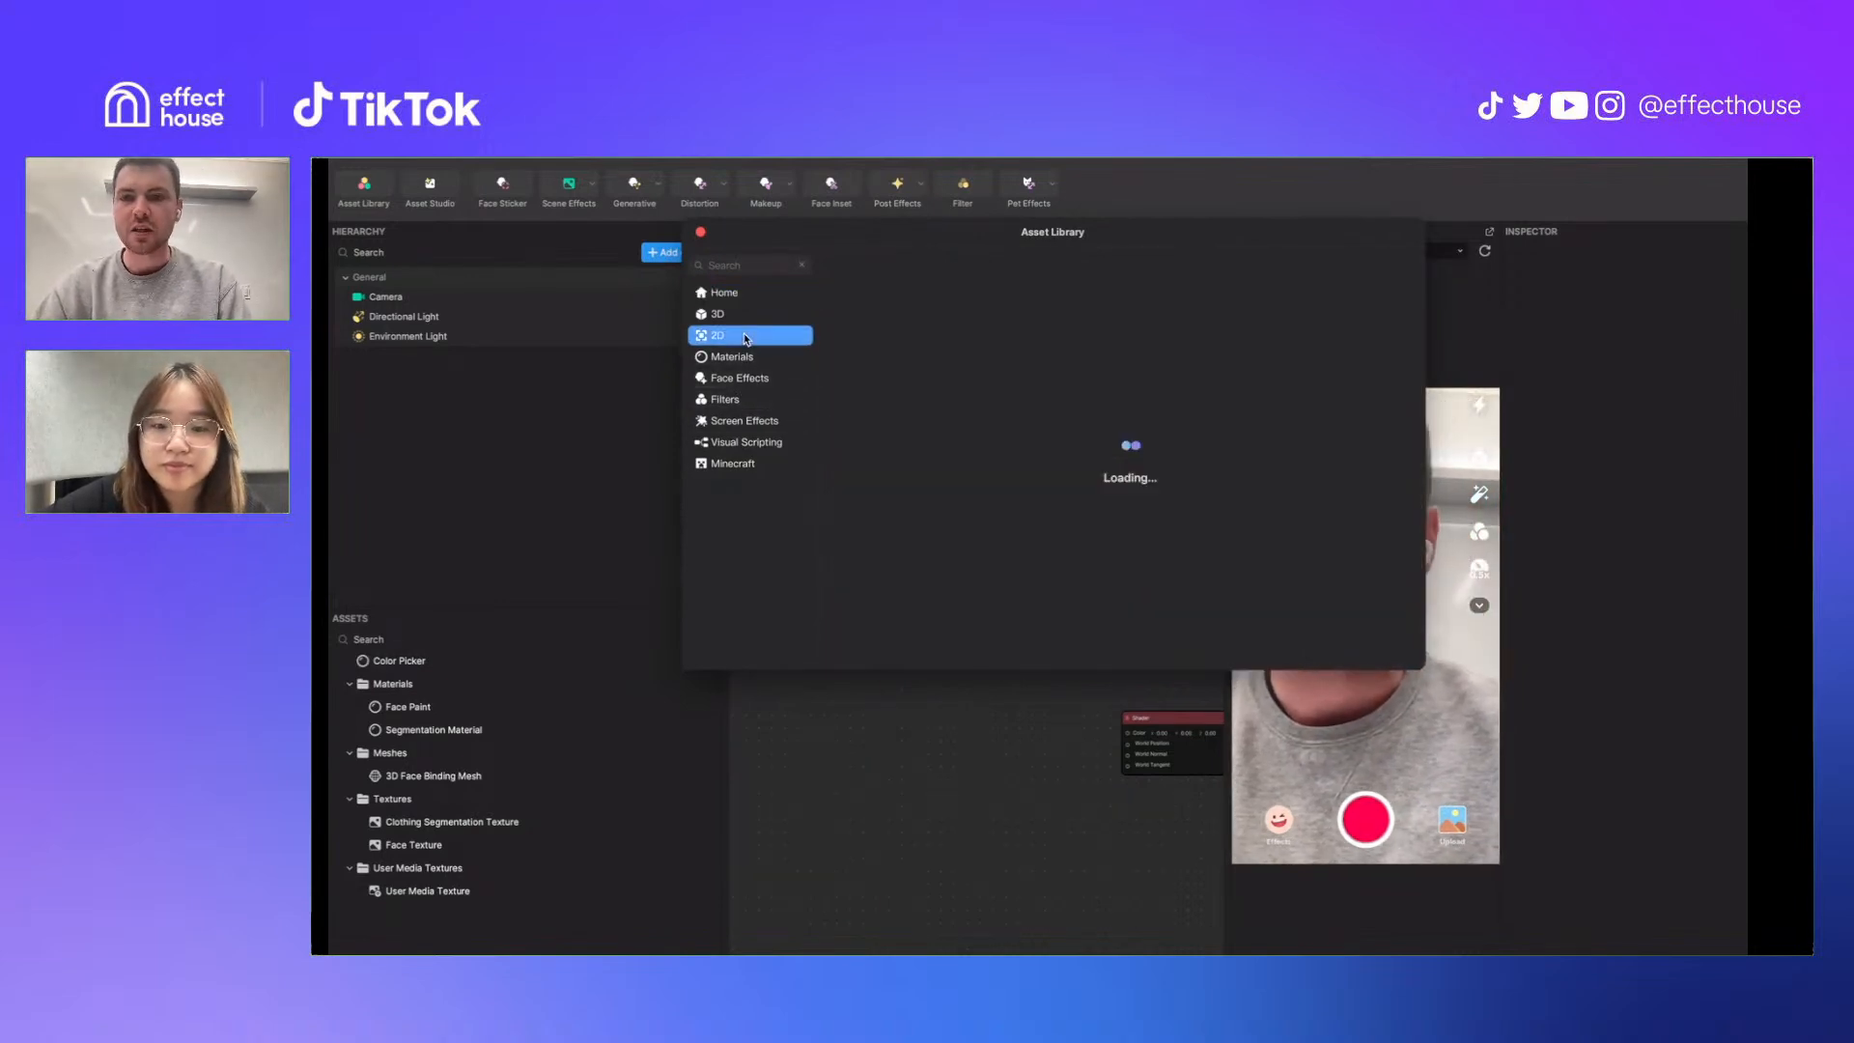
click(739, 420)
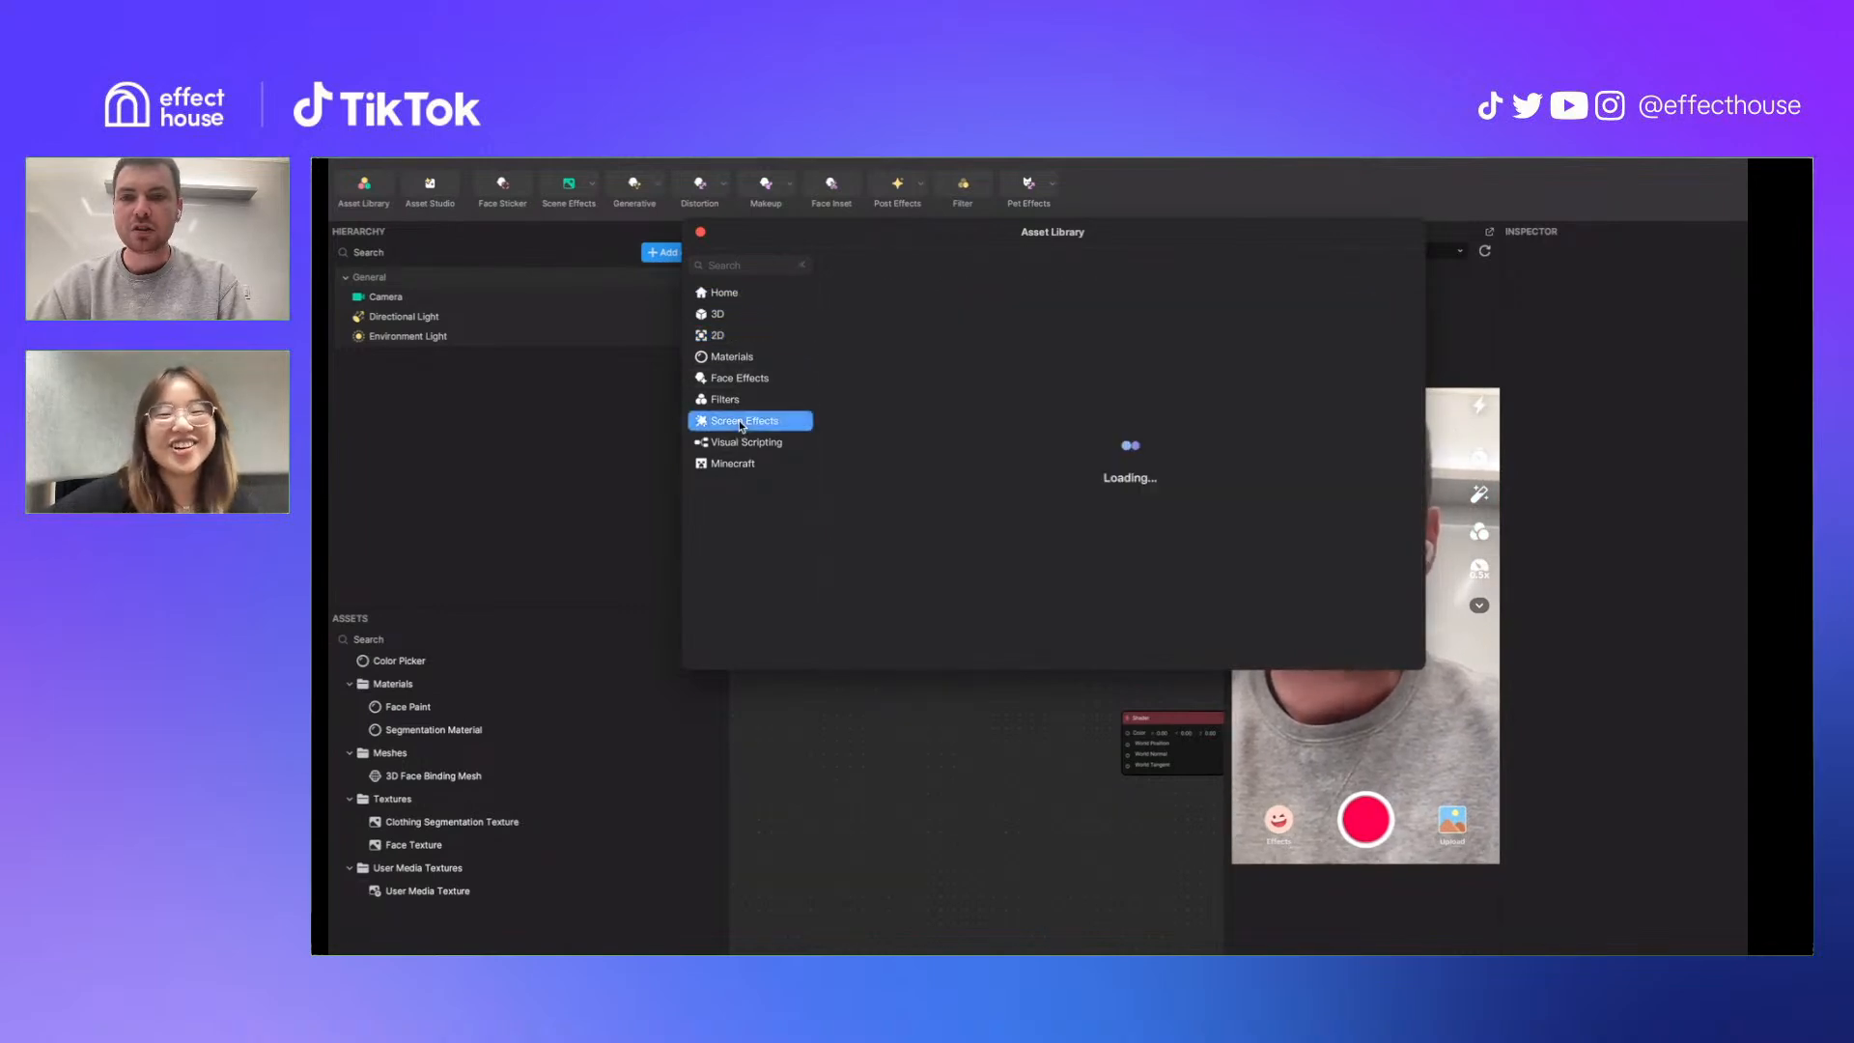
scroll(934, 467, down, 2)
scroll(933, 466, down, 3)
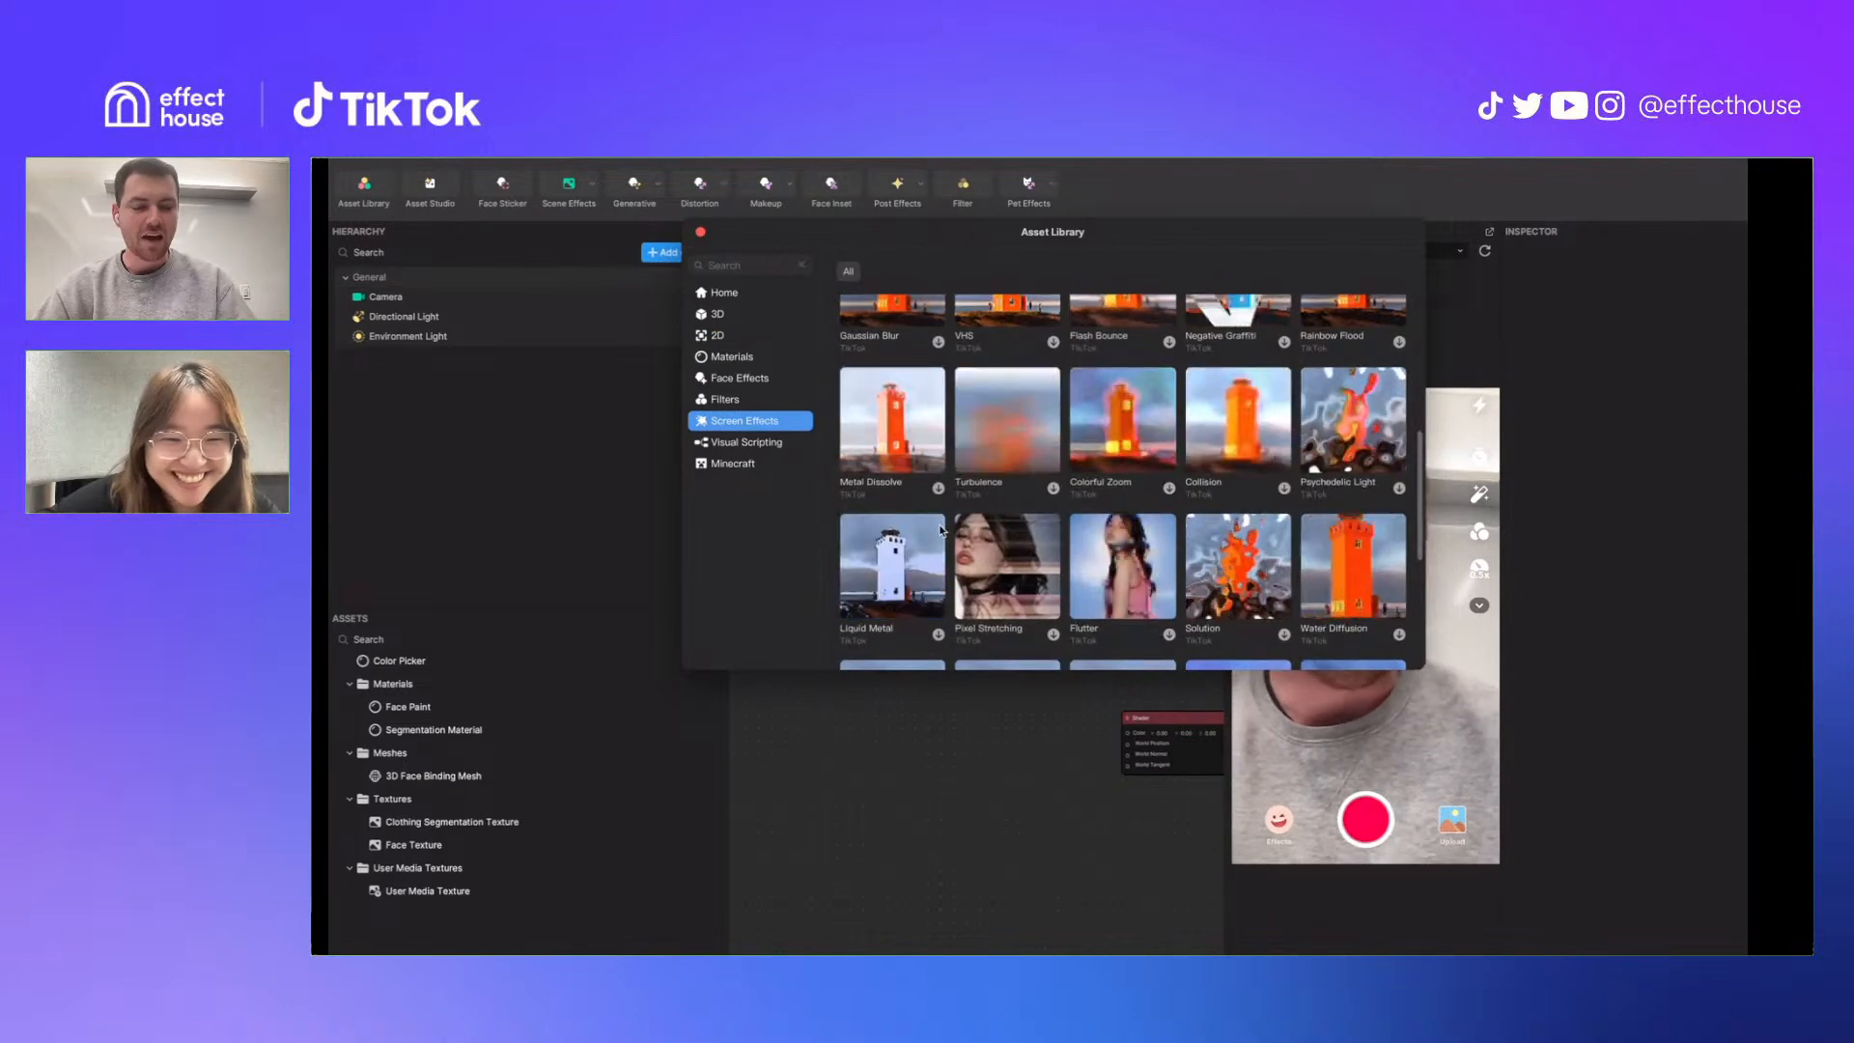
scroll(963, 555, down, 2)
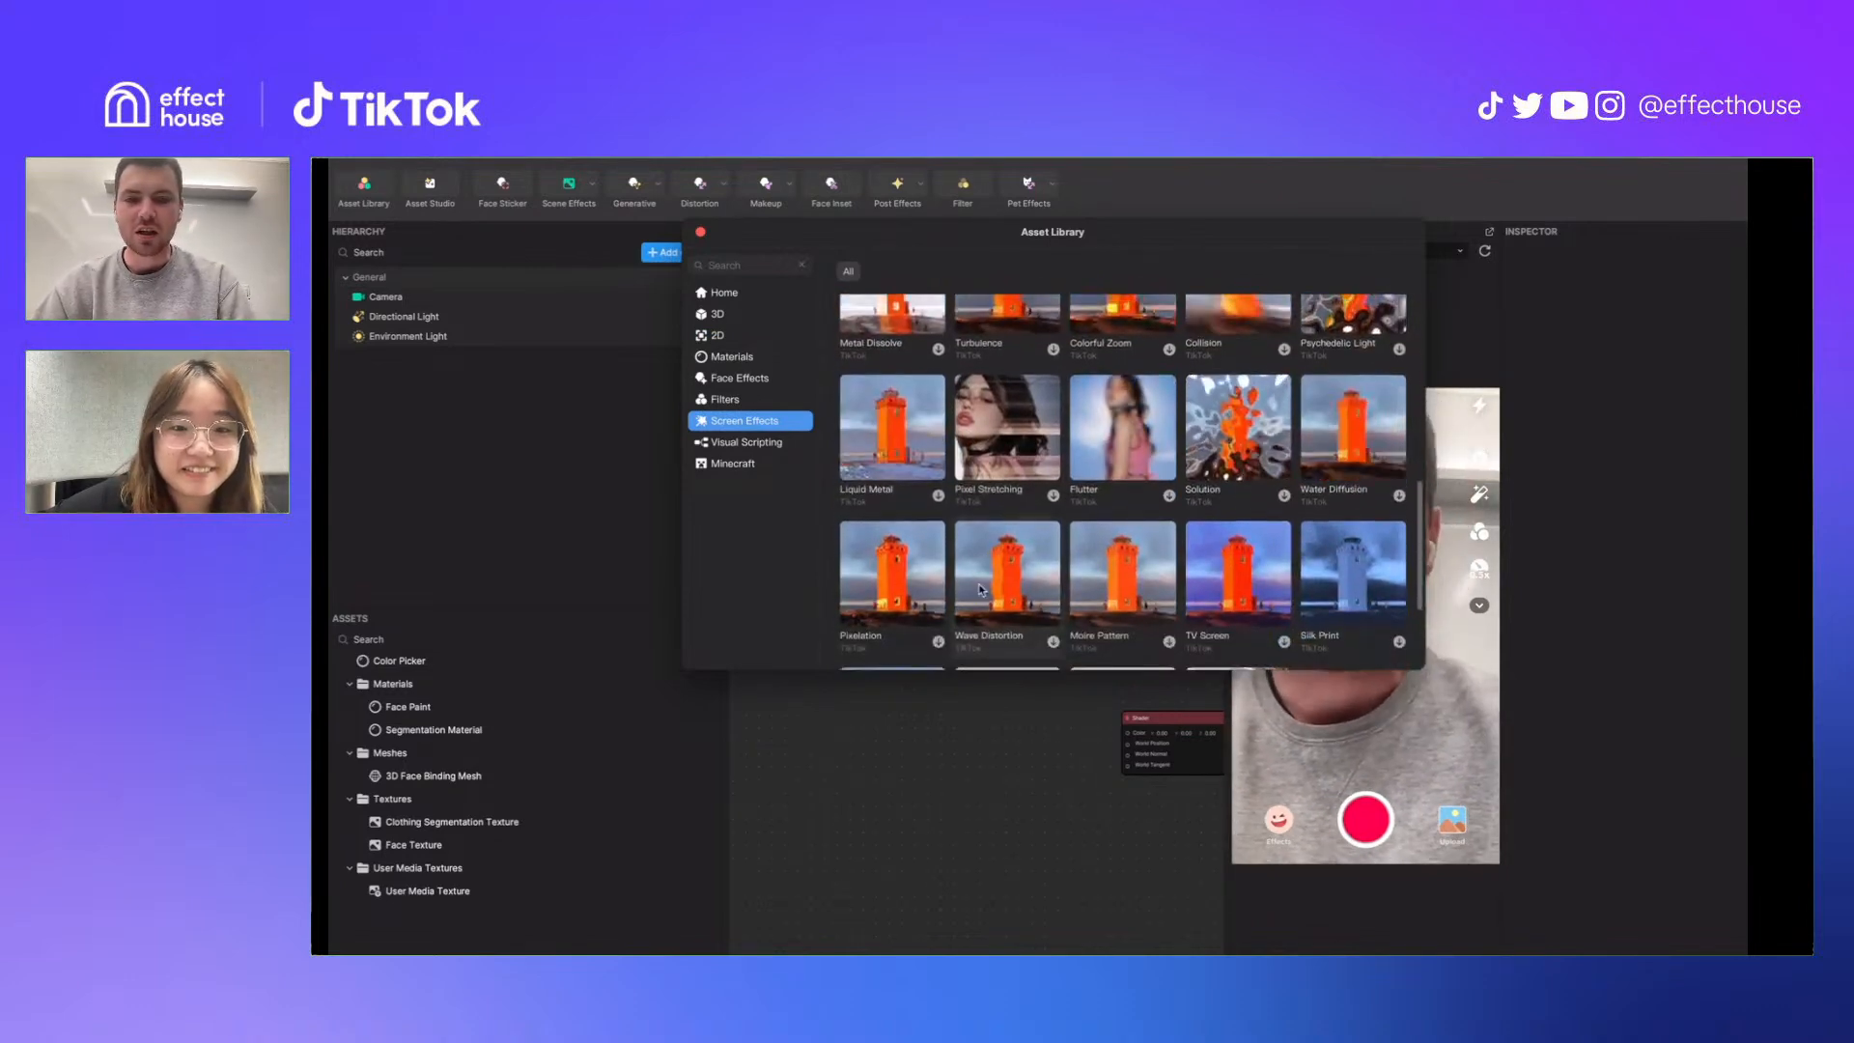
scroll(972, 563, down, 2)
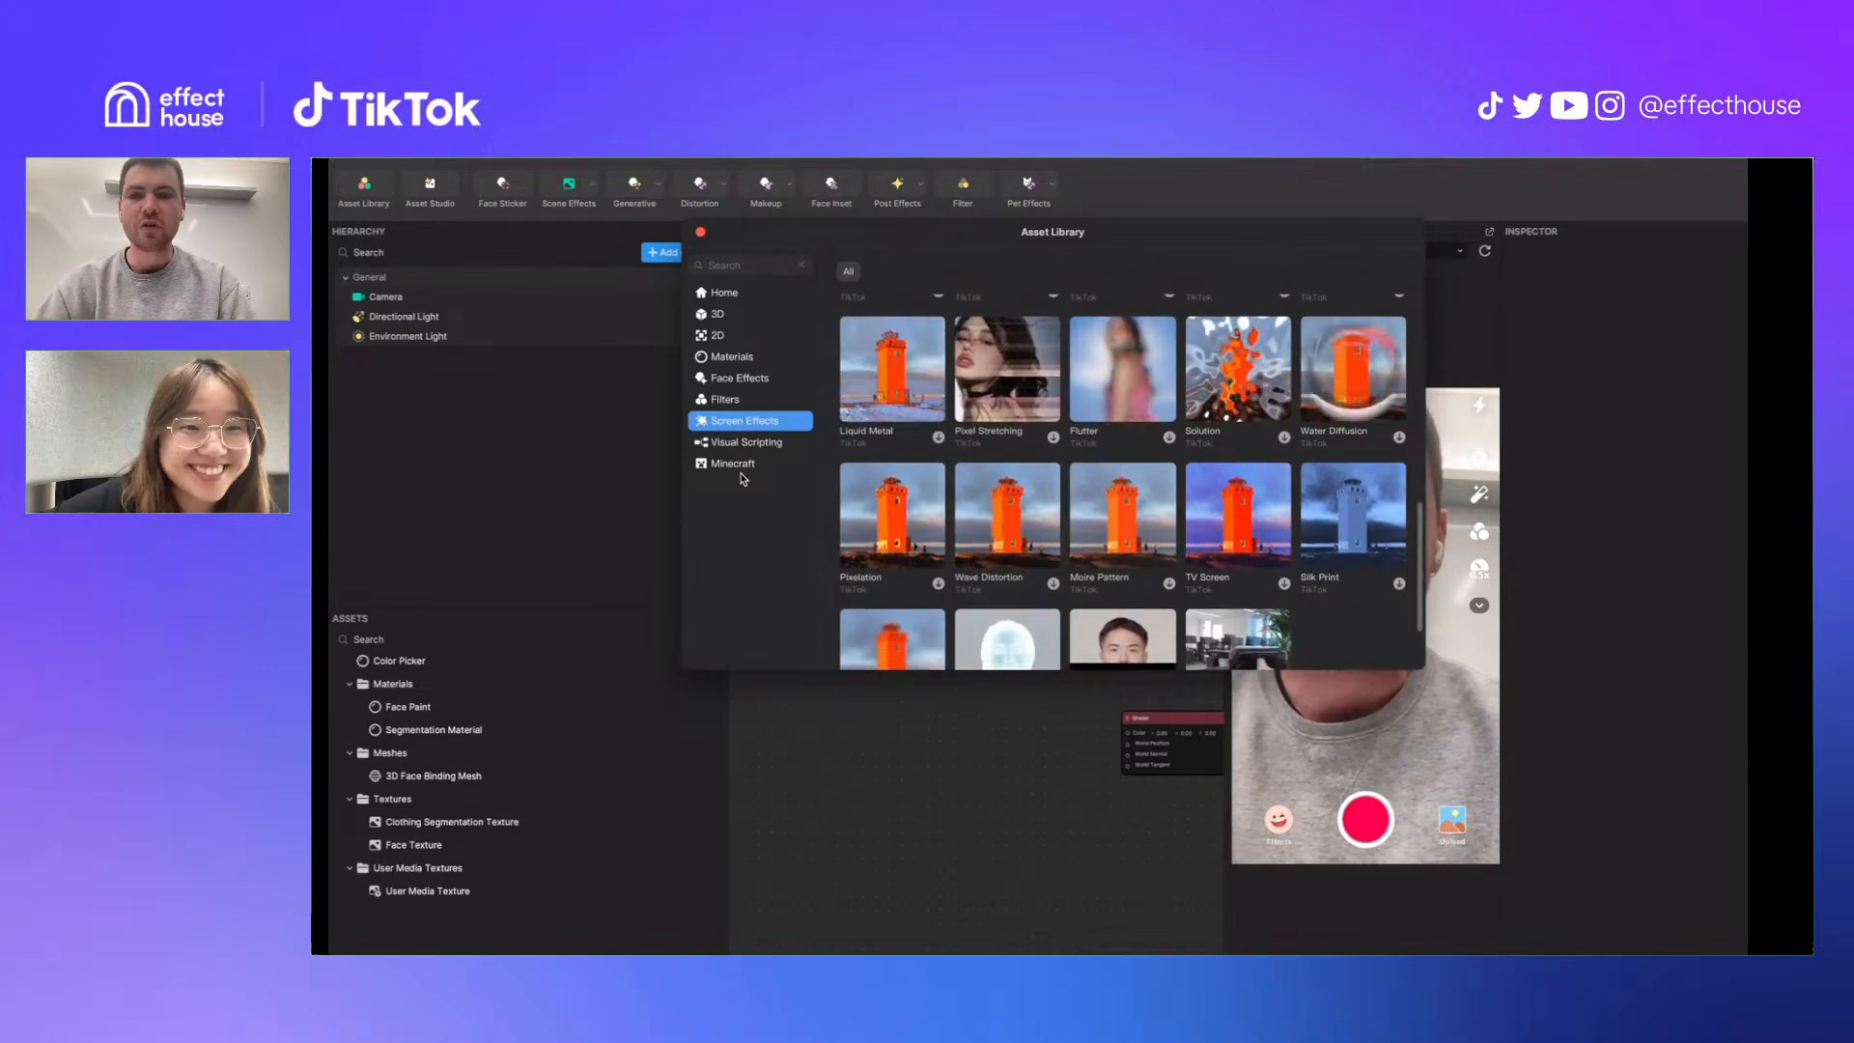
scroll(1098, 451, up, 1)
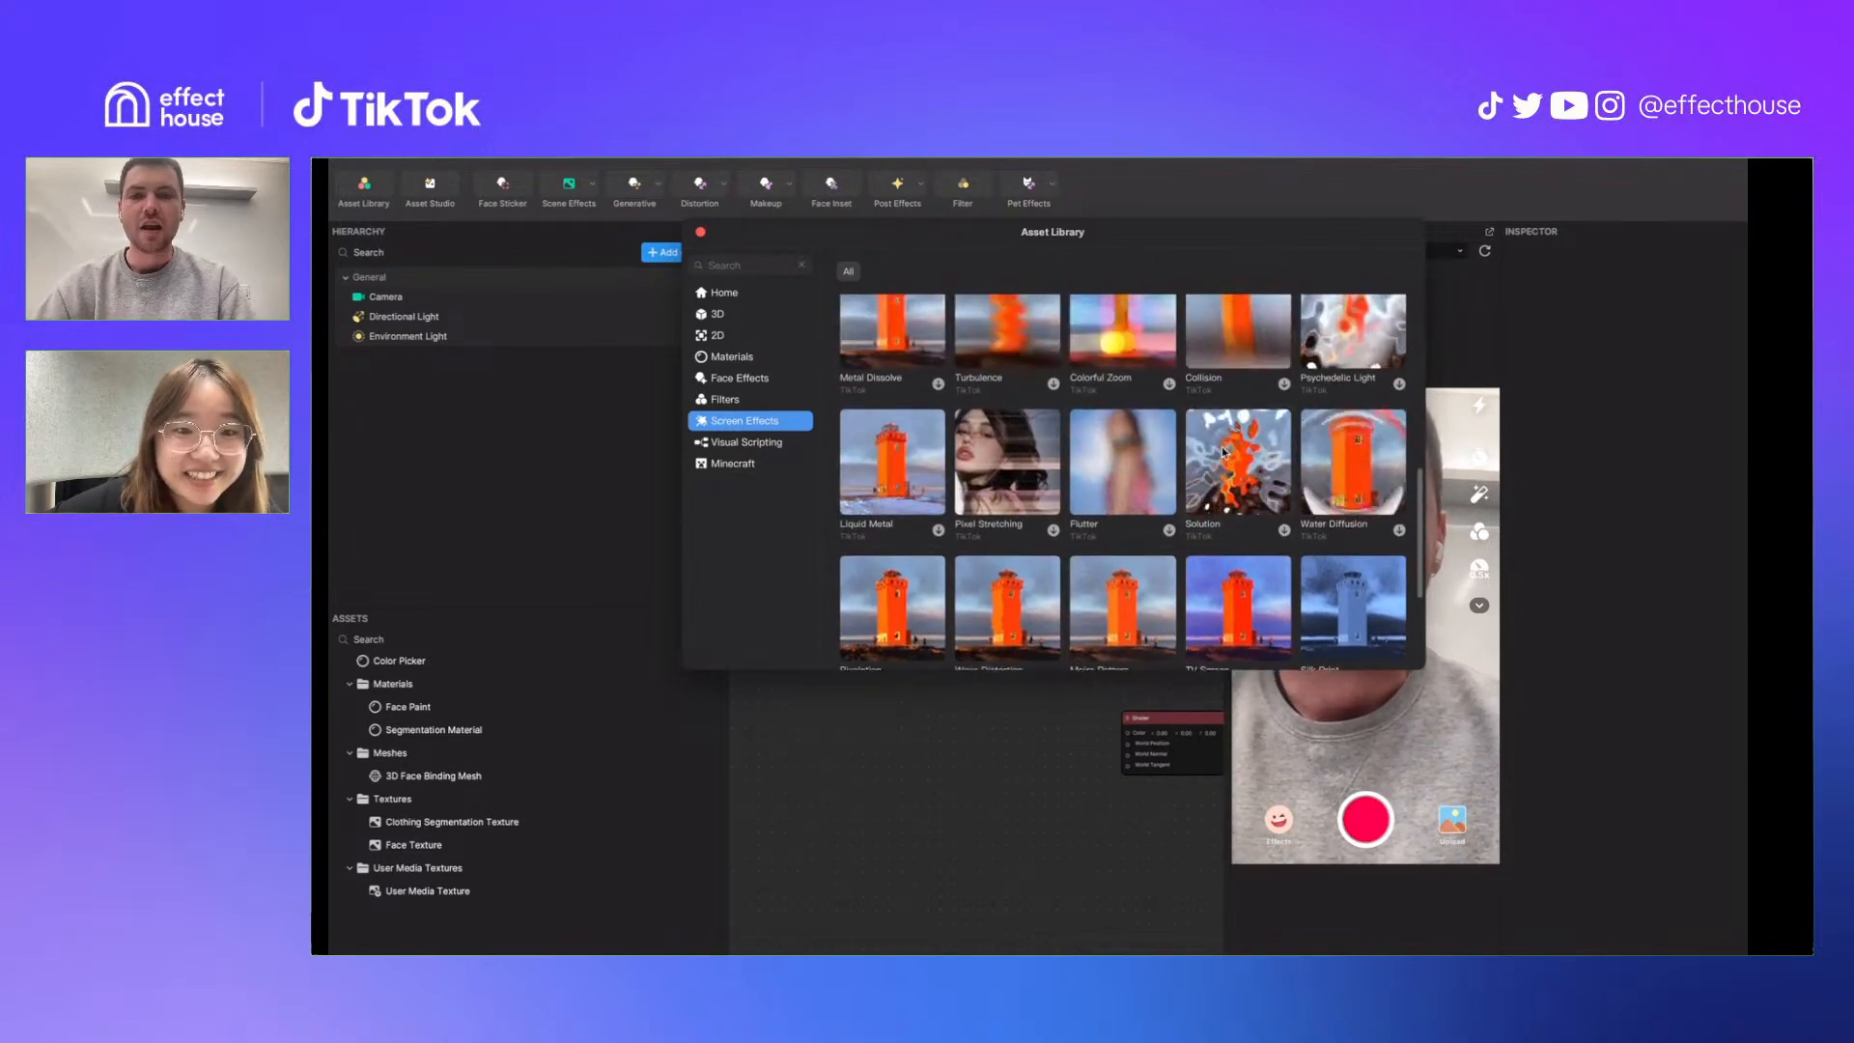
scroll(1072, 459, up, 1)
scroll(1024, 440, up, 1)
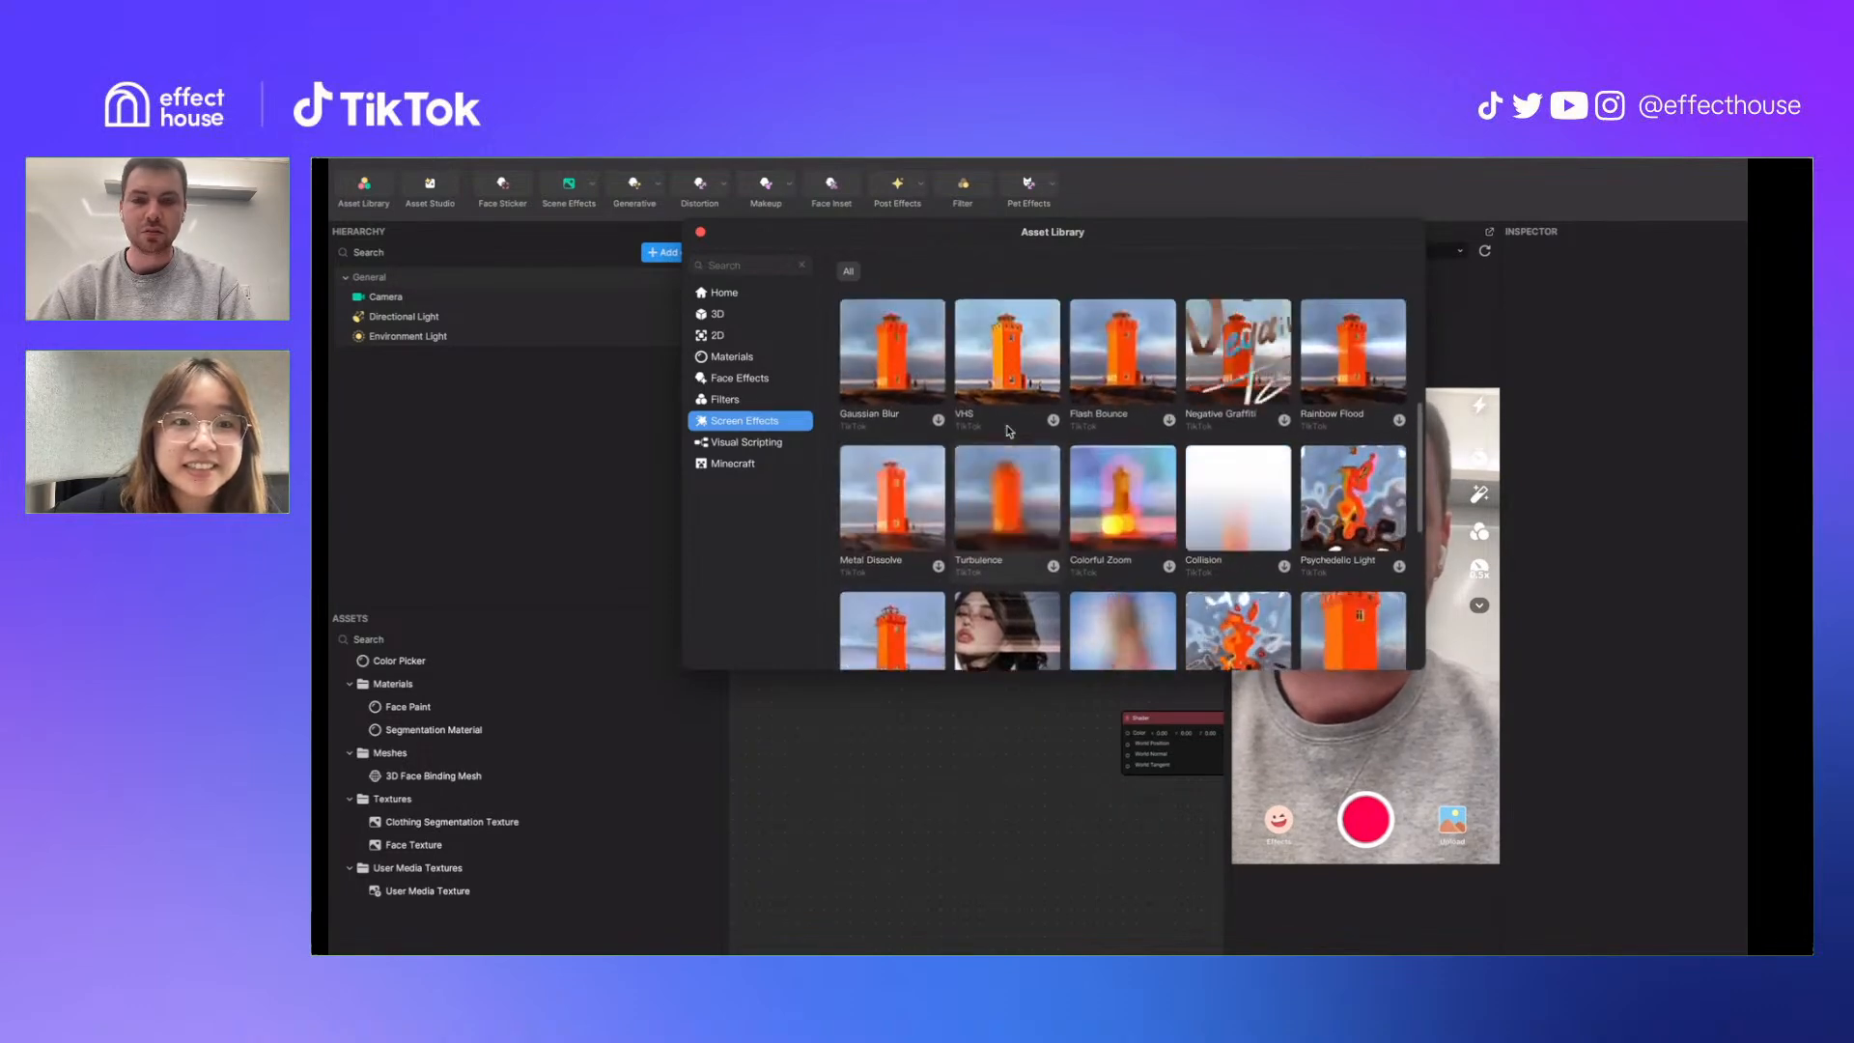
scroll(1009, 430, up, 3)
scroll(1009, 432, up, 1)
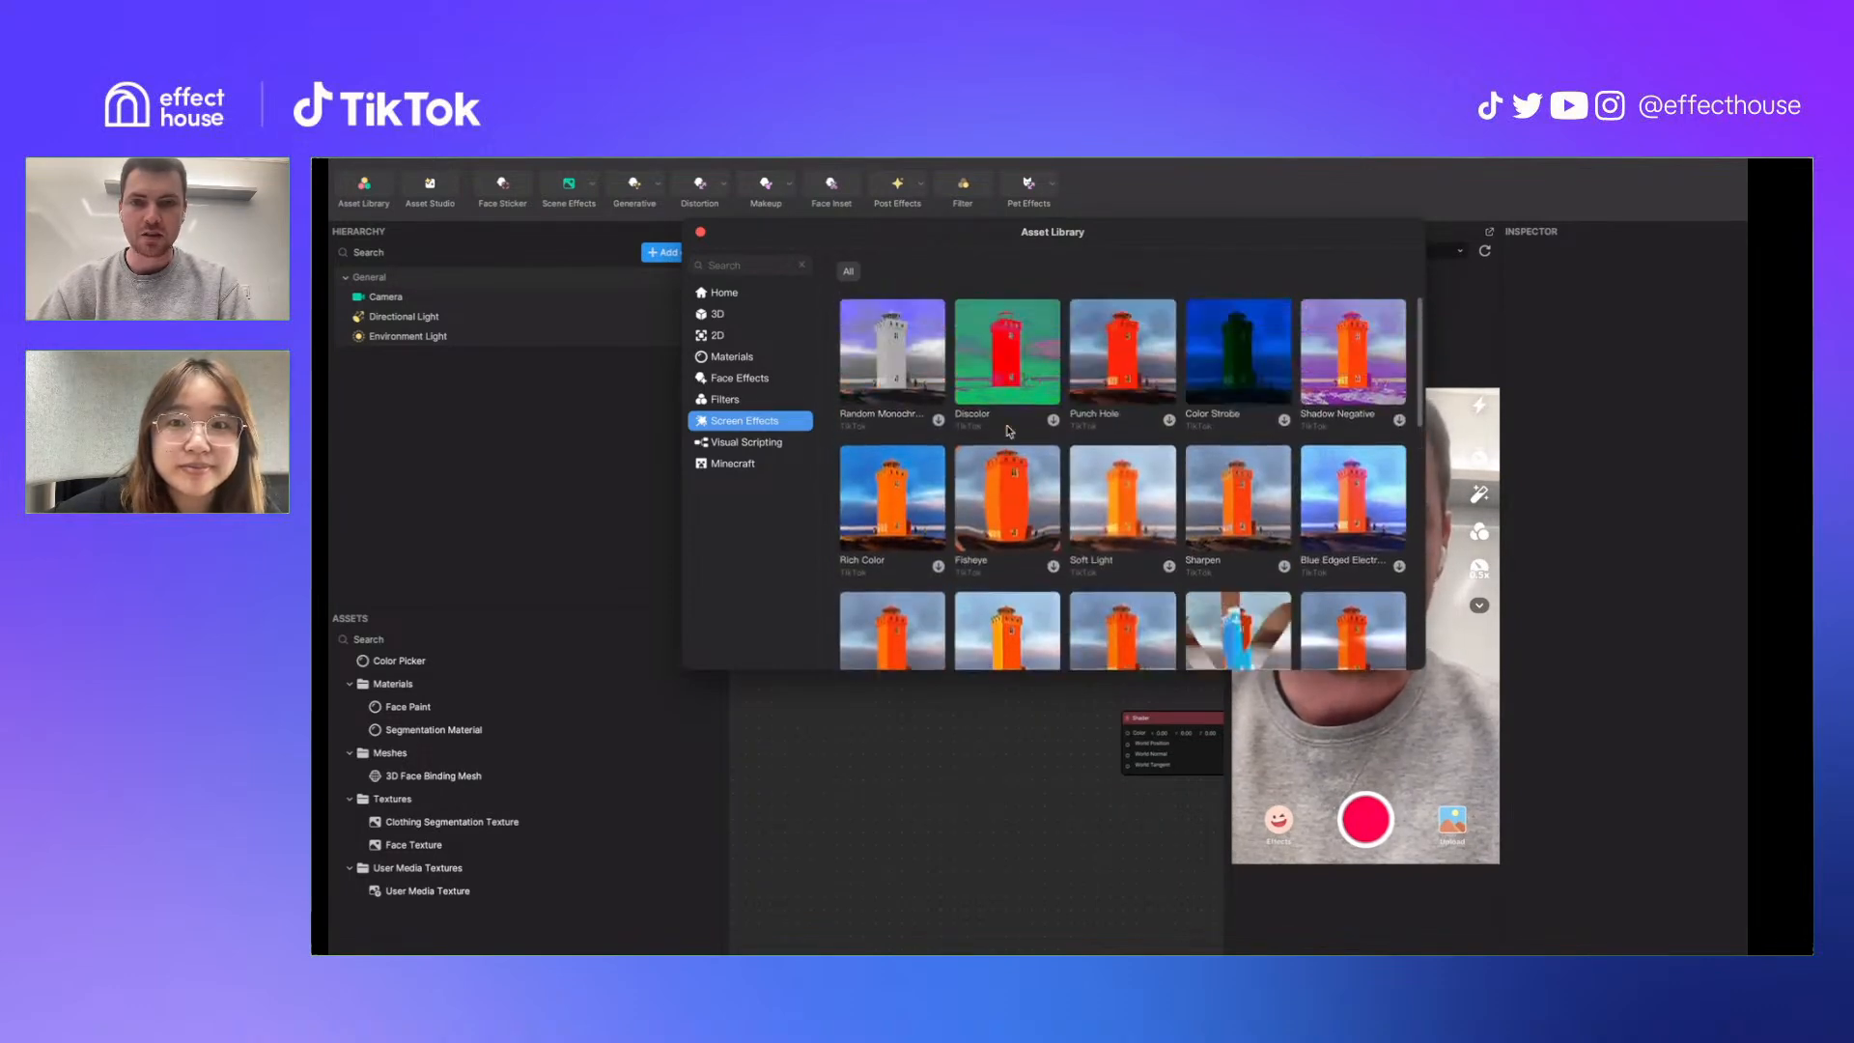
Add the Pixelation screen effect from the Asset Library to the project and close the library
scroll(1002, 454, down, 6)
scroll(1003, 460, down, 2)
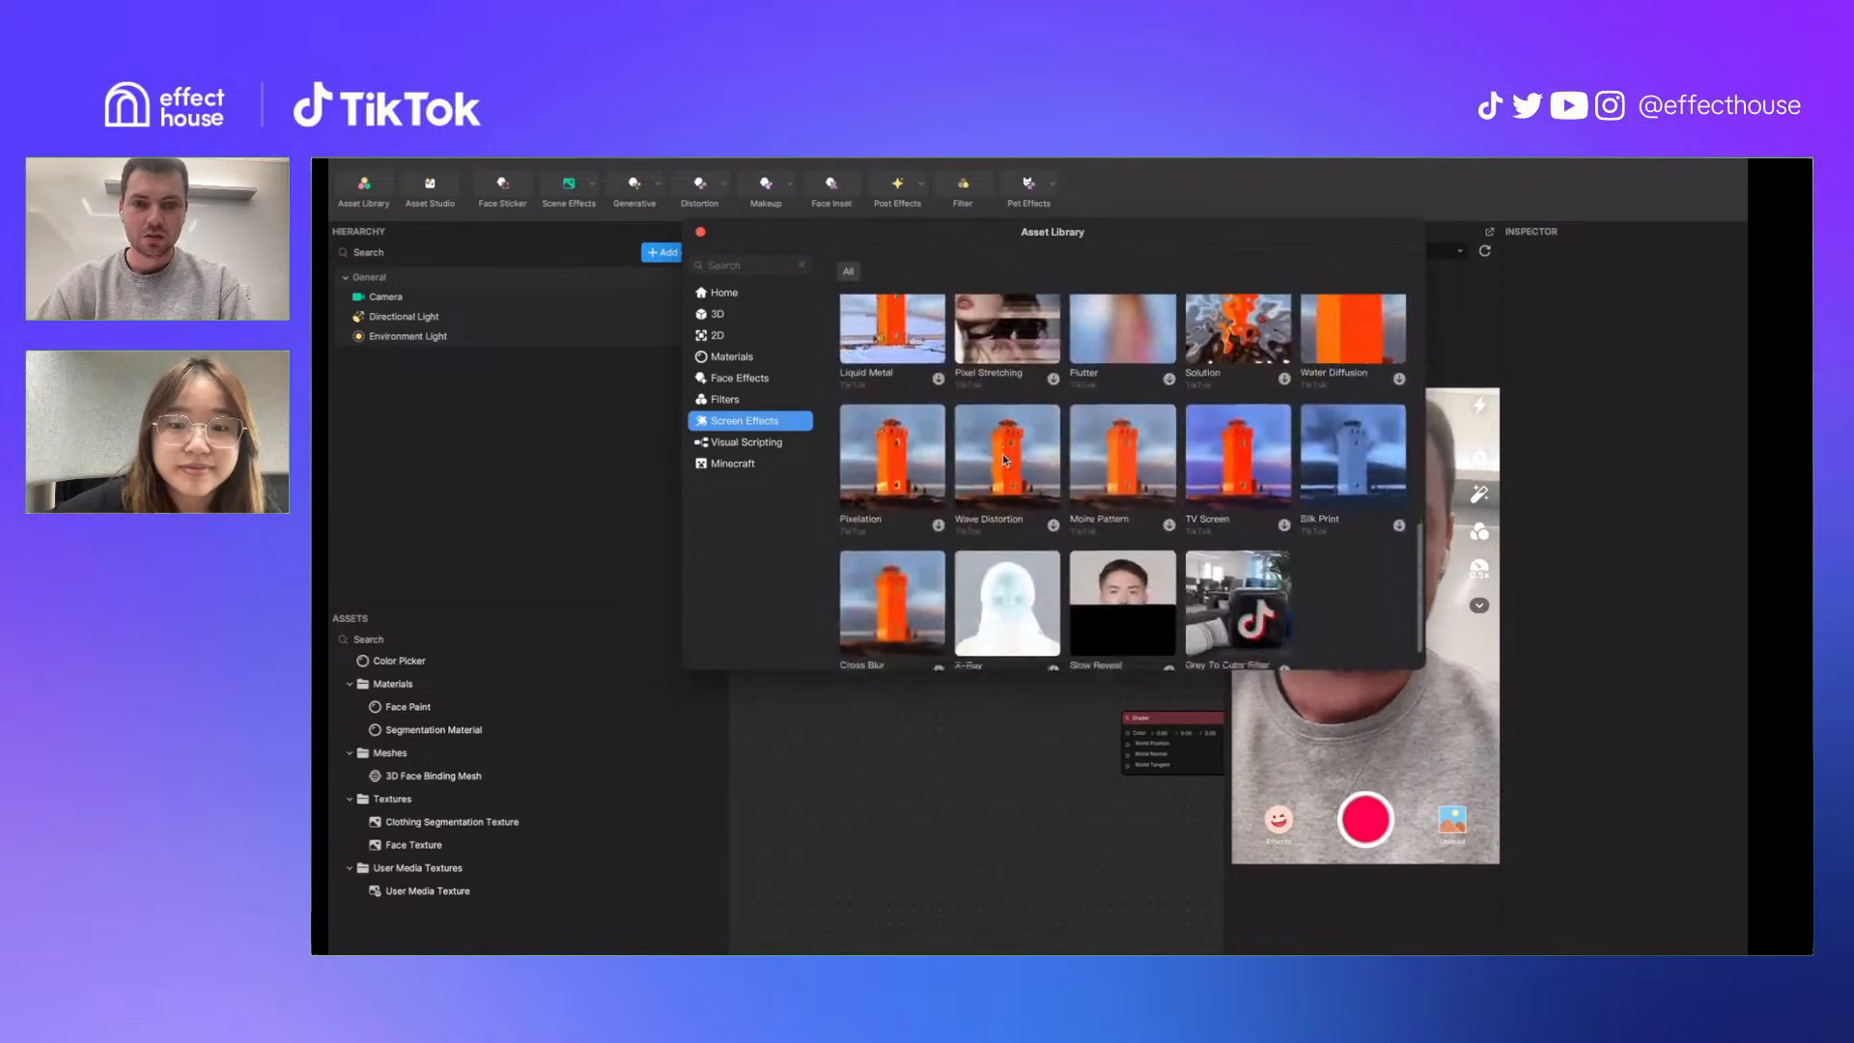
click(938, 496)
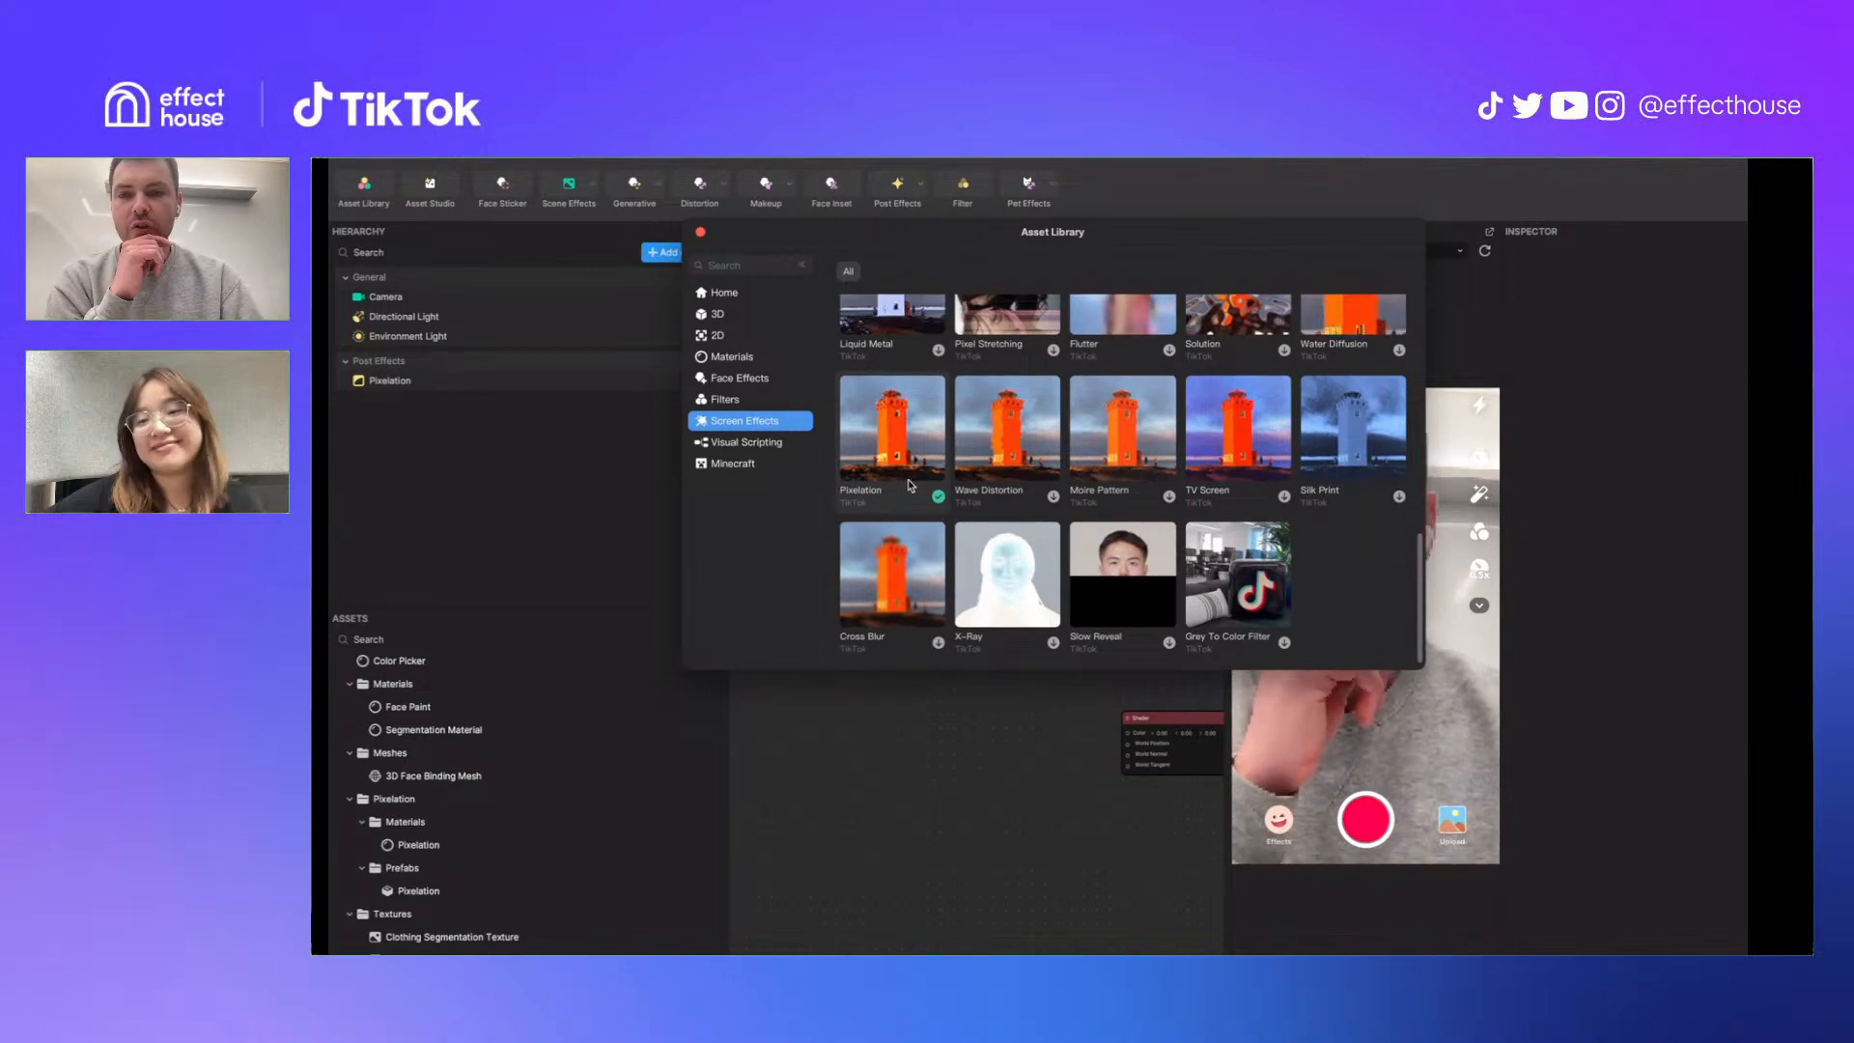
click(701, 234)
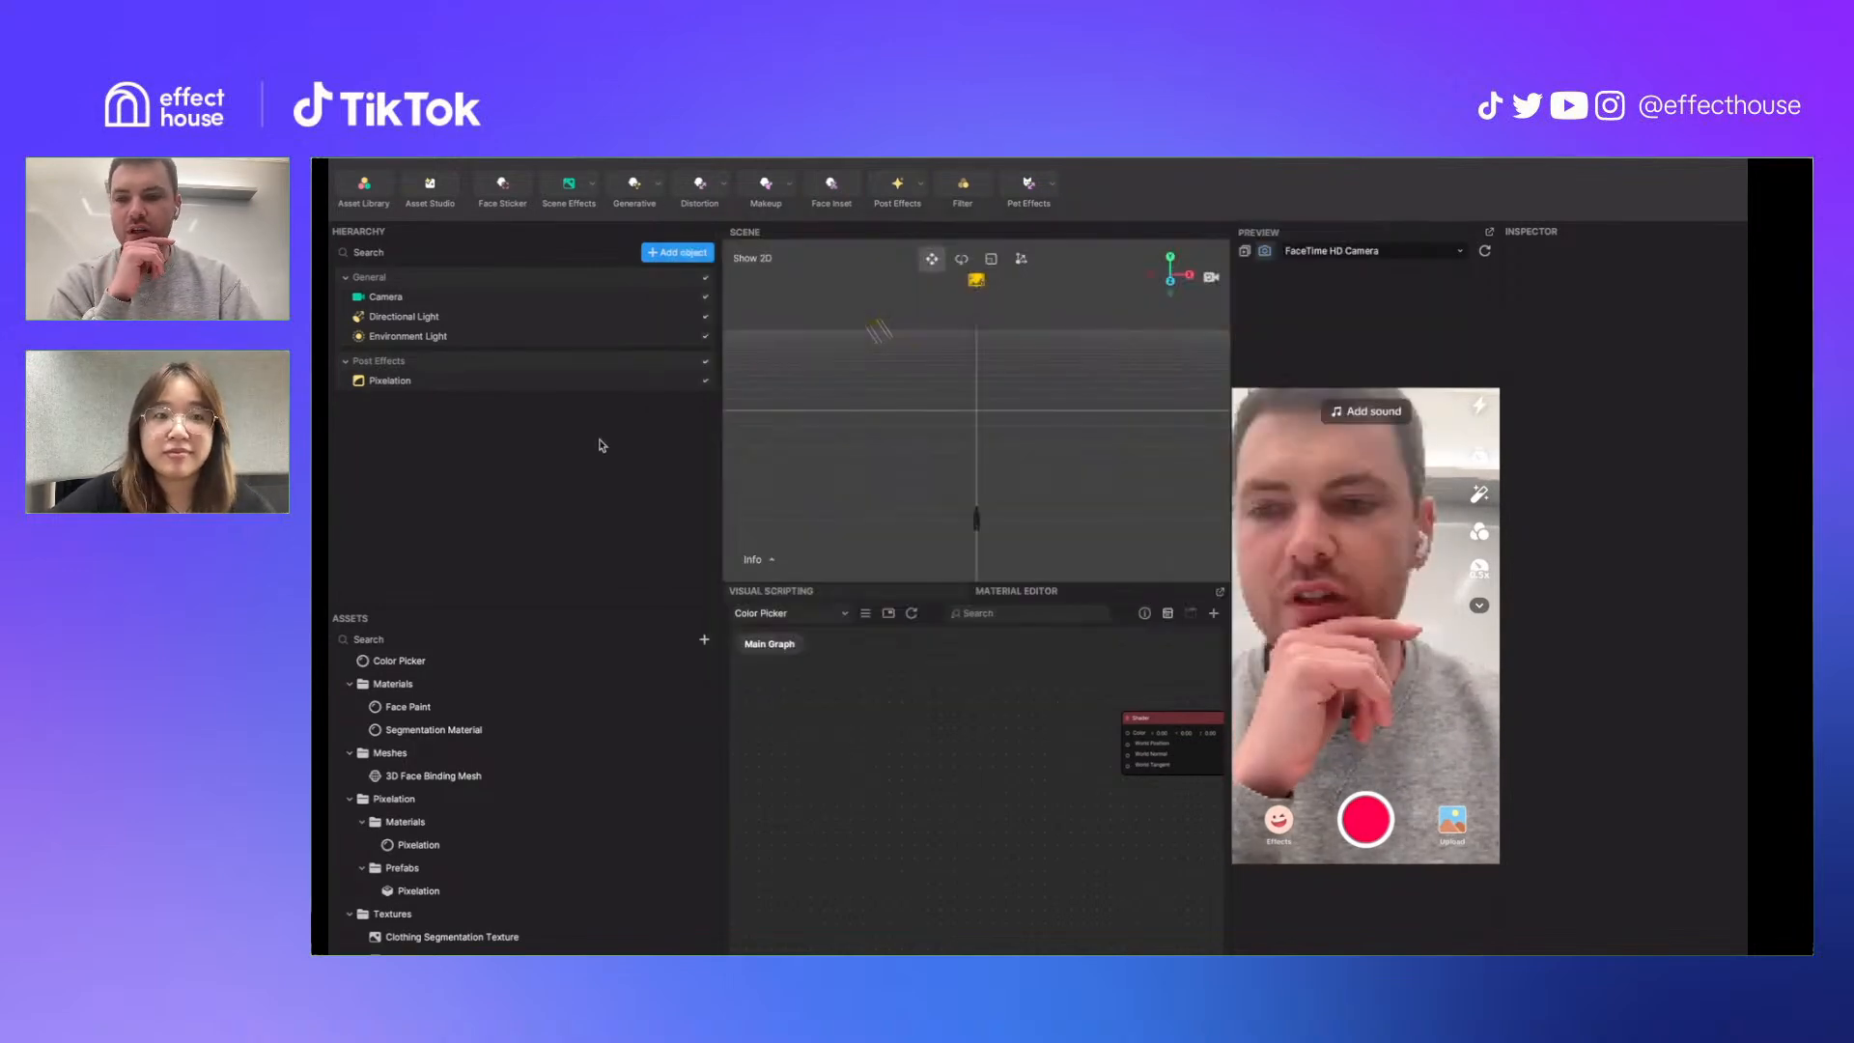
Add a second Pixelation instance to the hierarchy from its prefab, and delete the duplicate Post Effects (1) group
drag(426, 886, 480, 463)
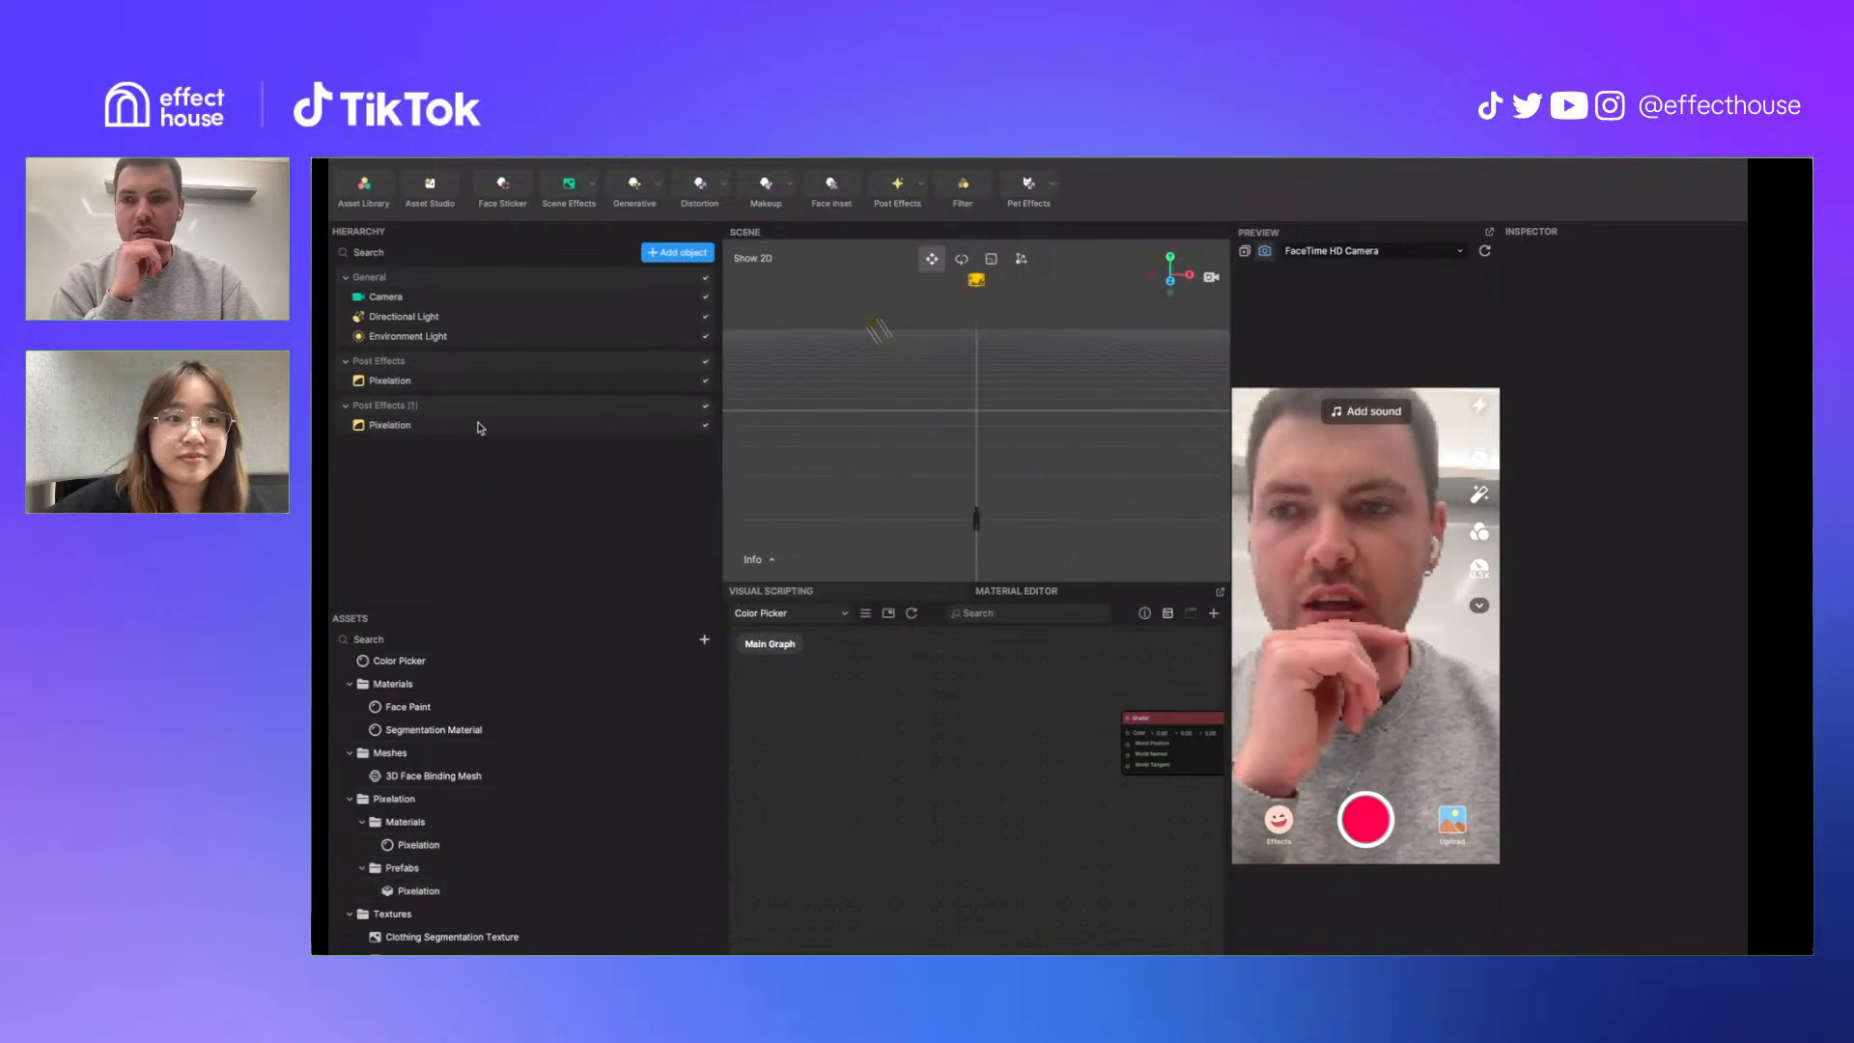
right_click(437, 406)
click(461, 447)
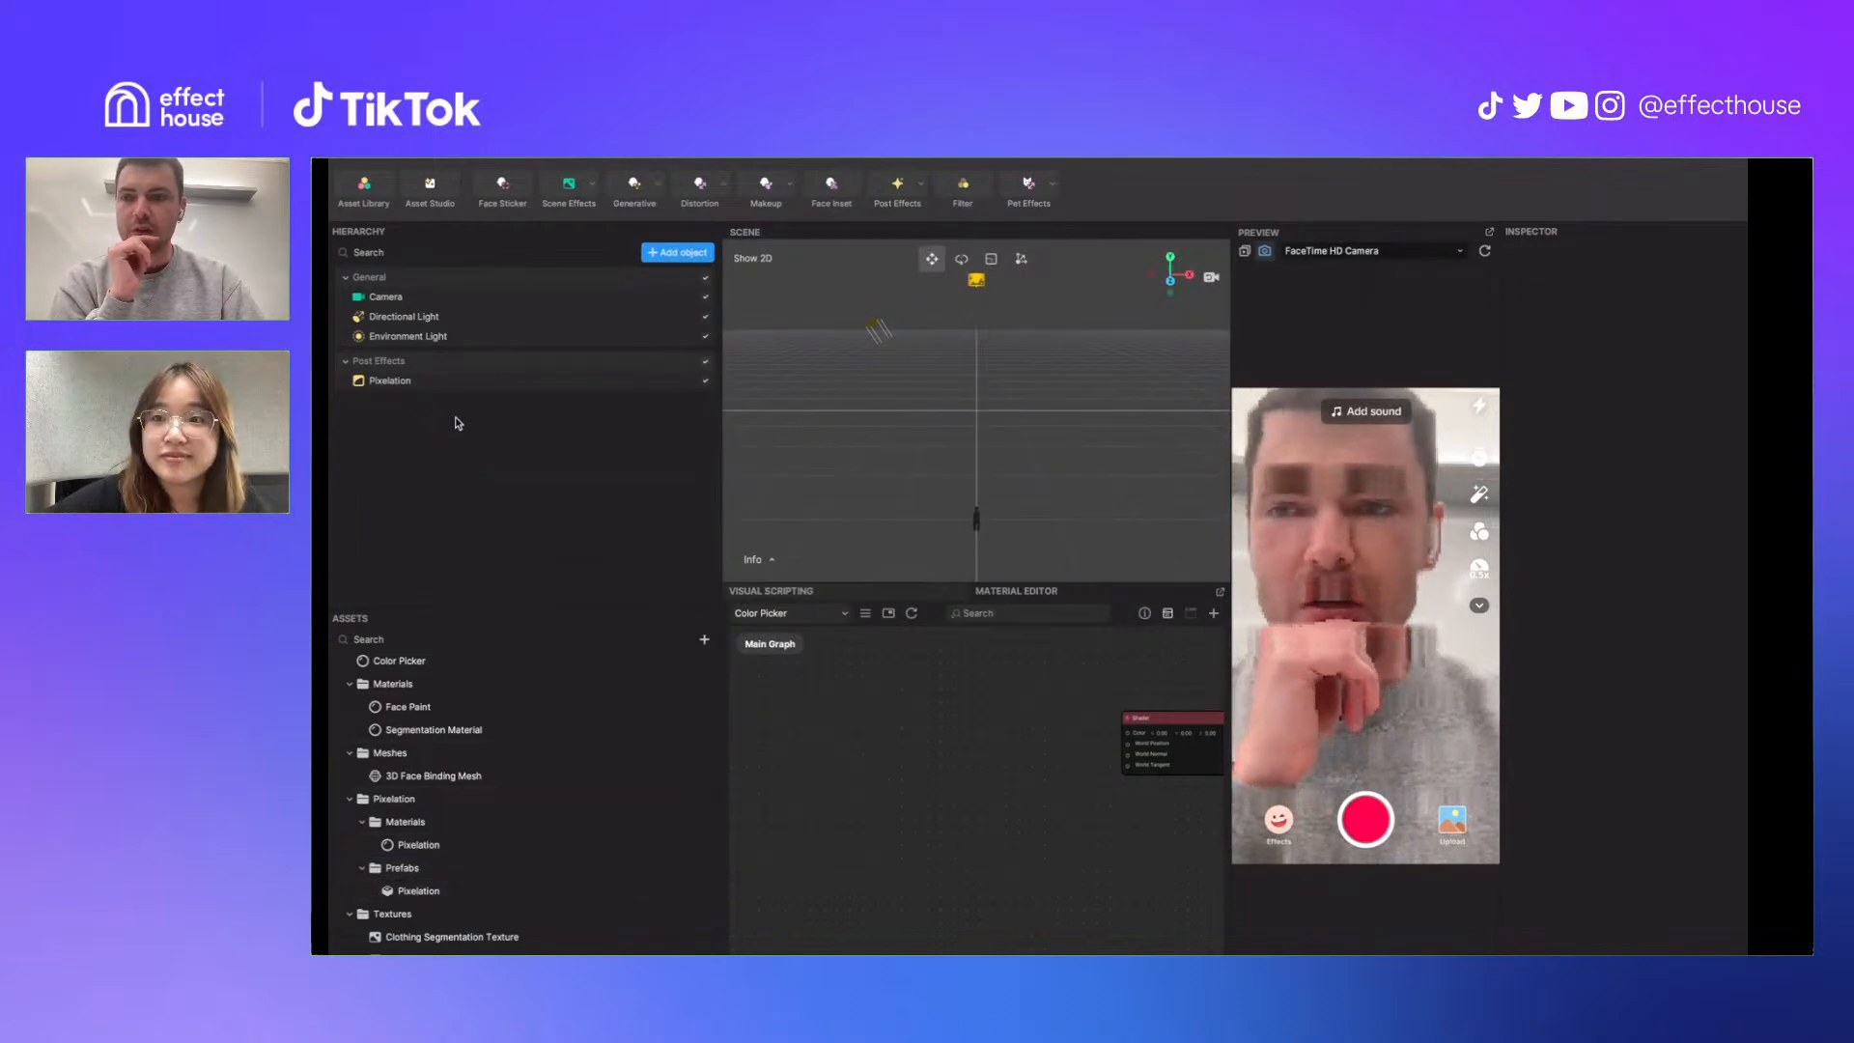
Inspect the Pixelation object, and set the Pixel Count of the Pixelation material to 16.30
click(440, 365)
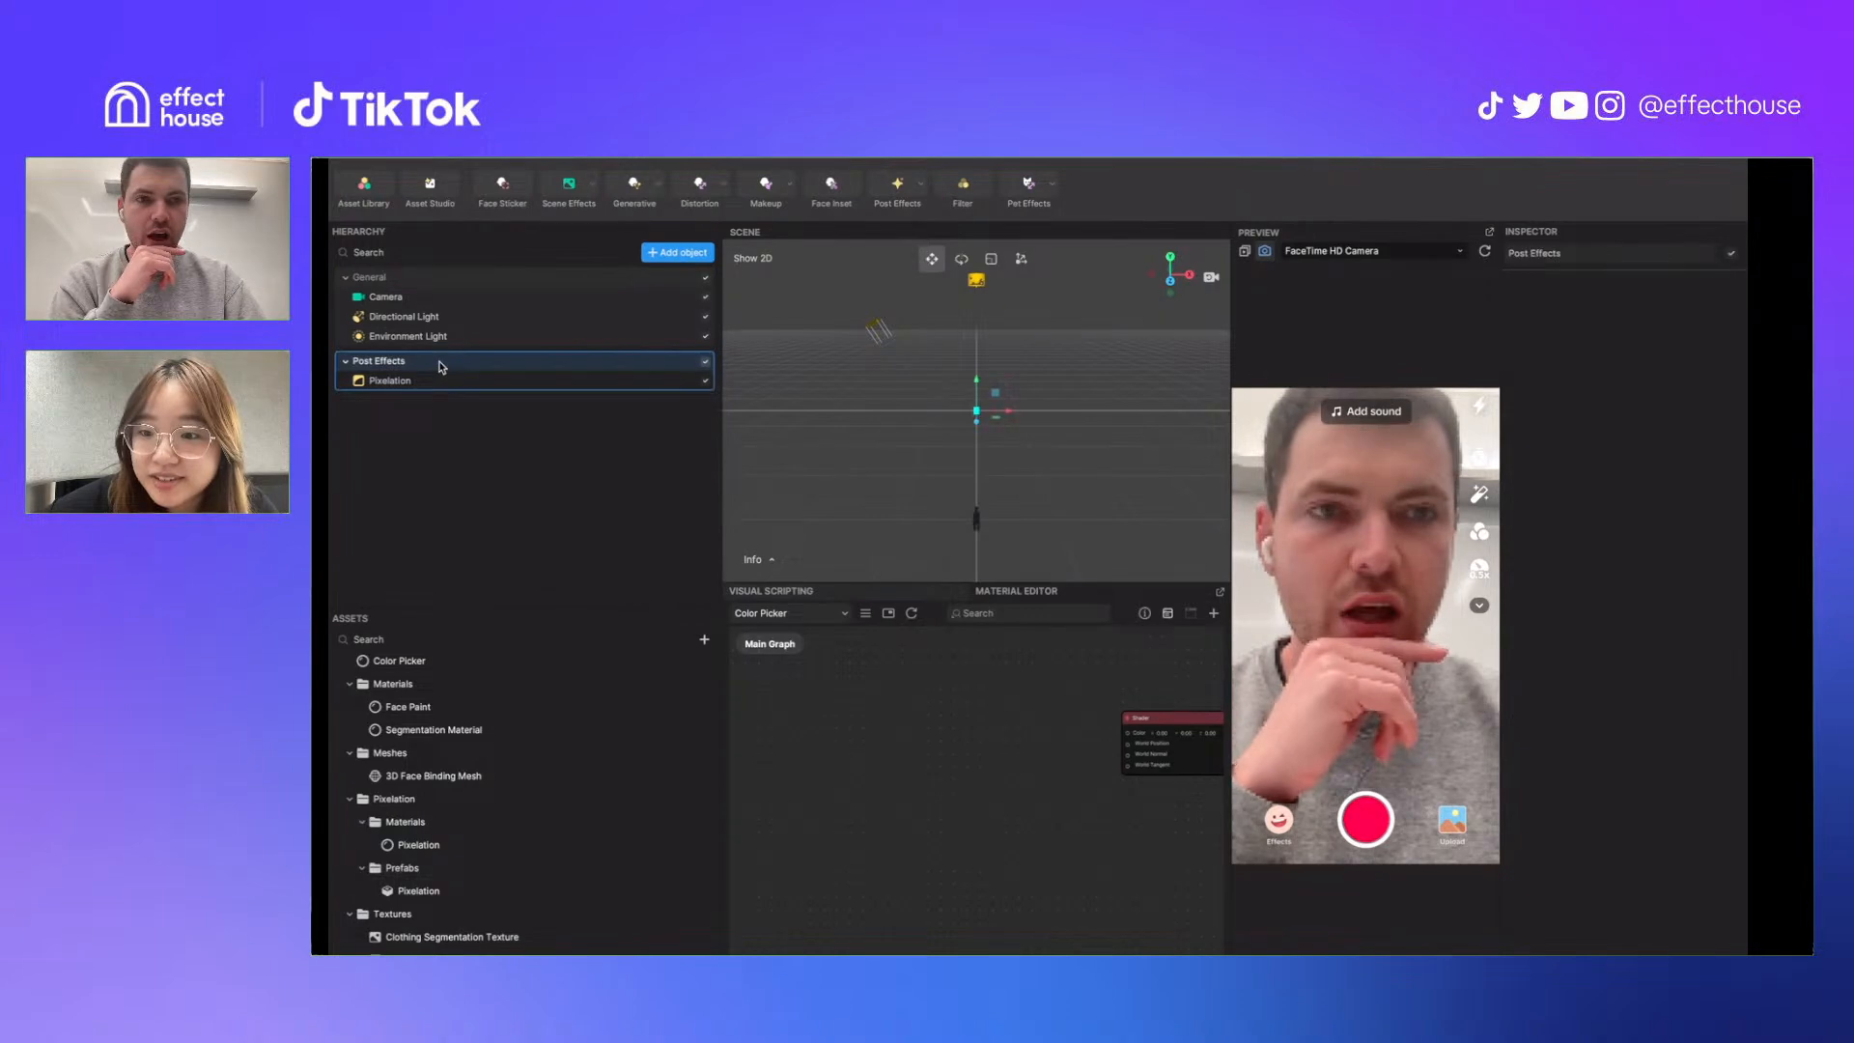
click(439, 383)
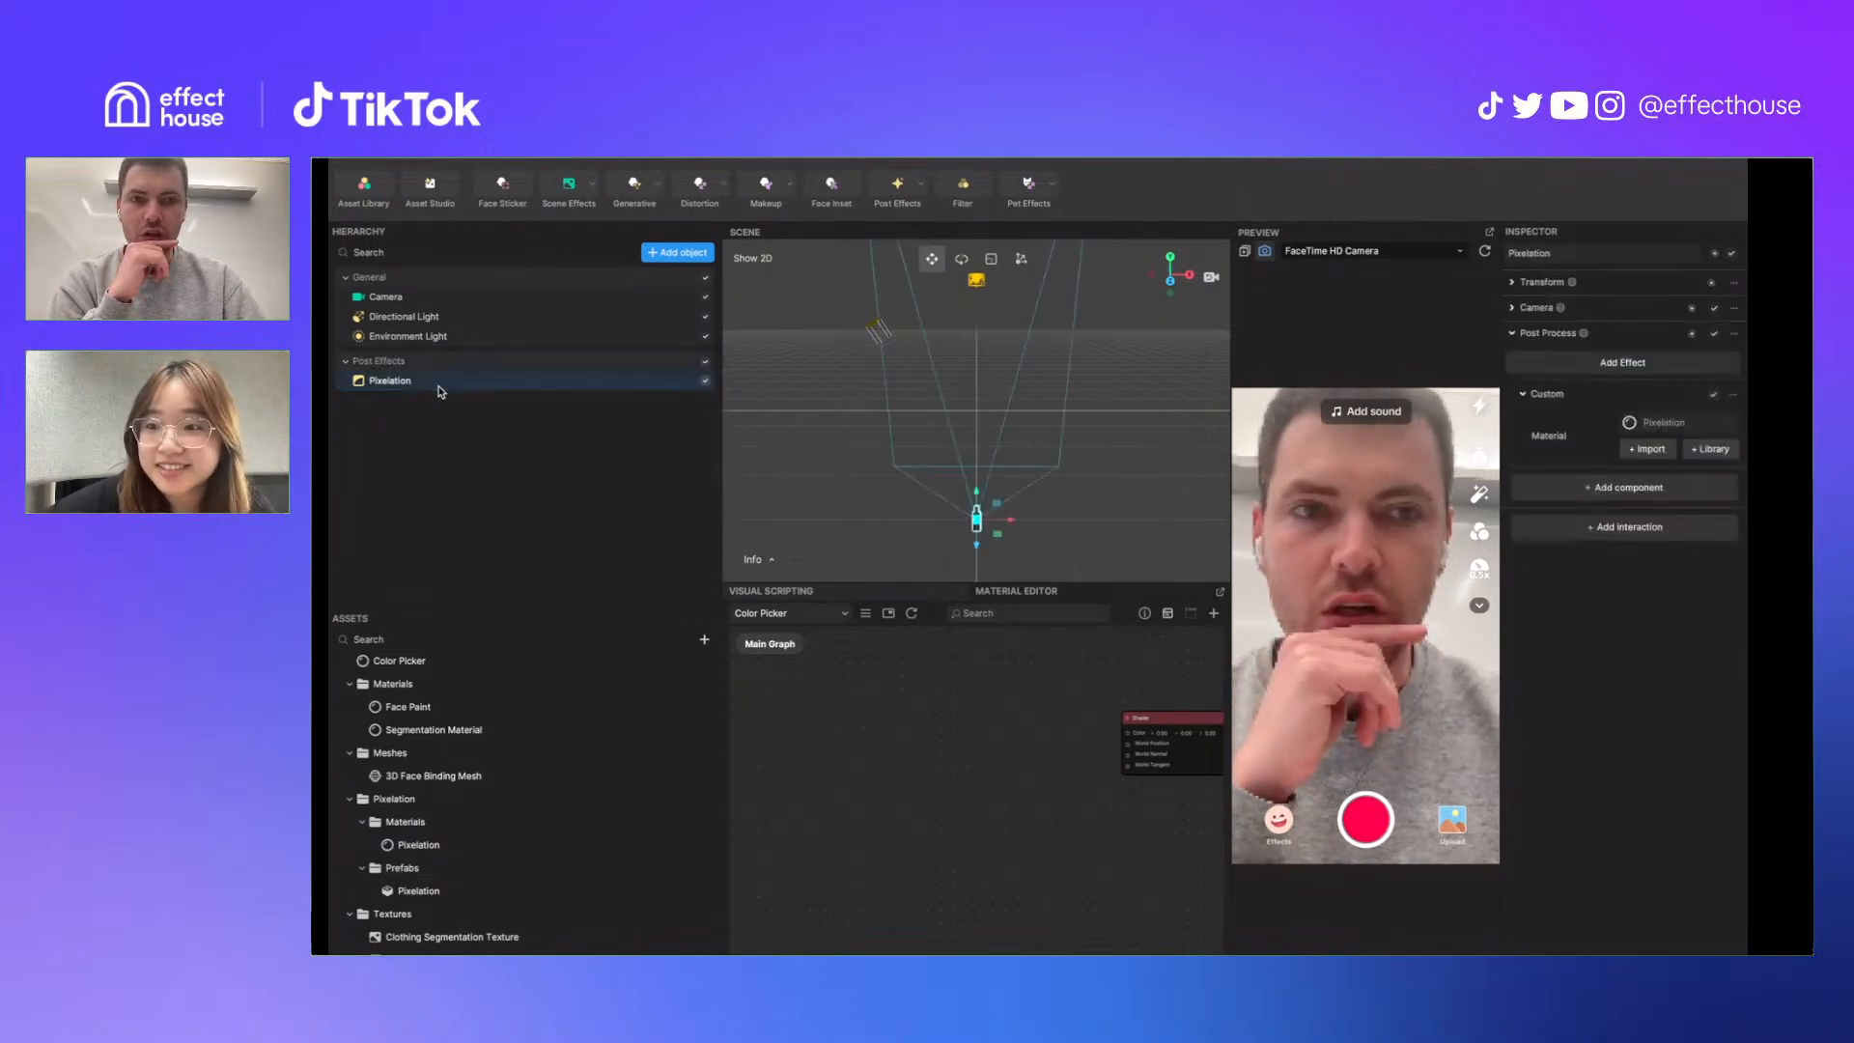
click(418, 845)
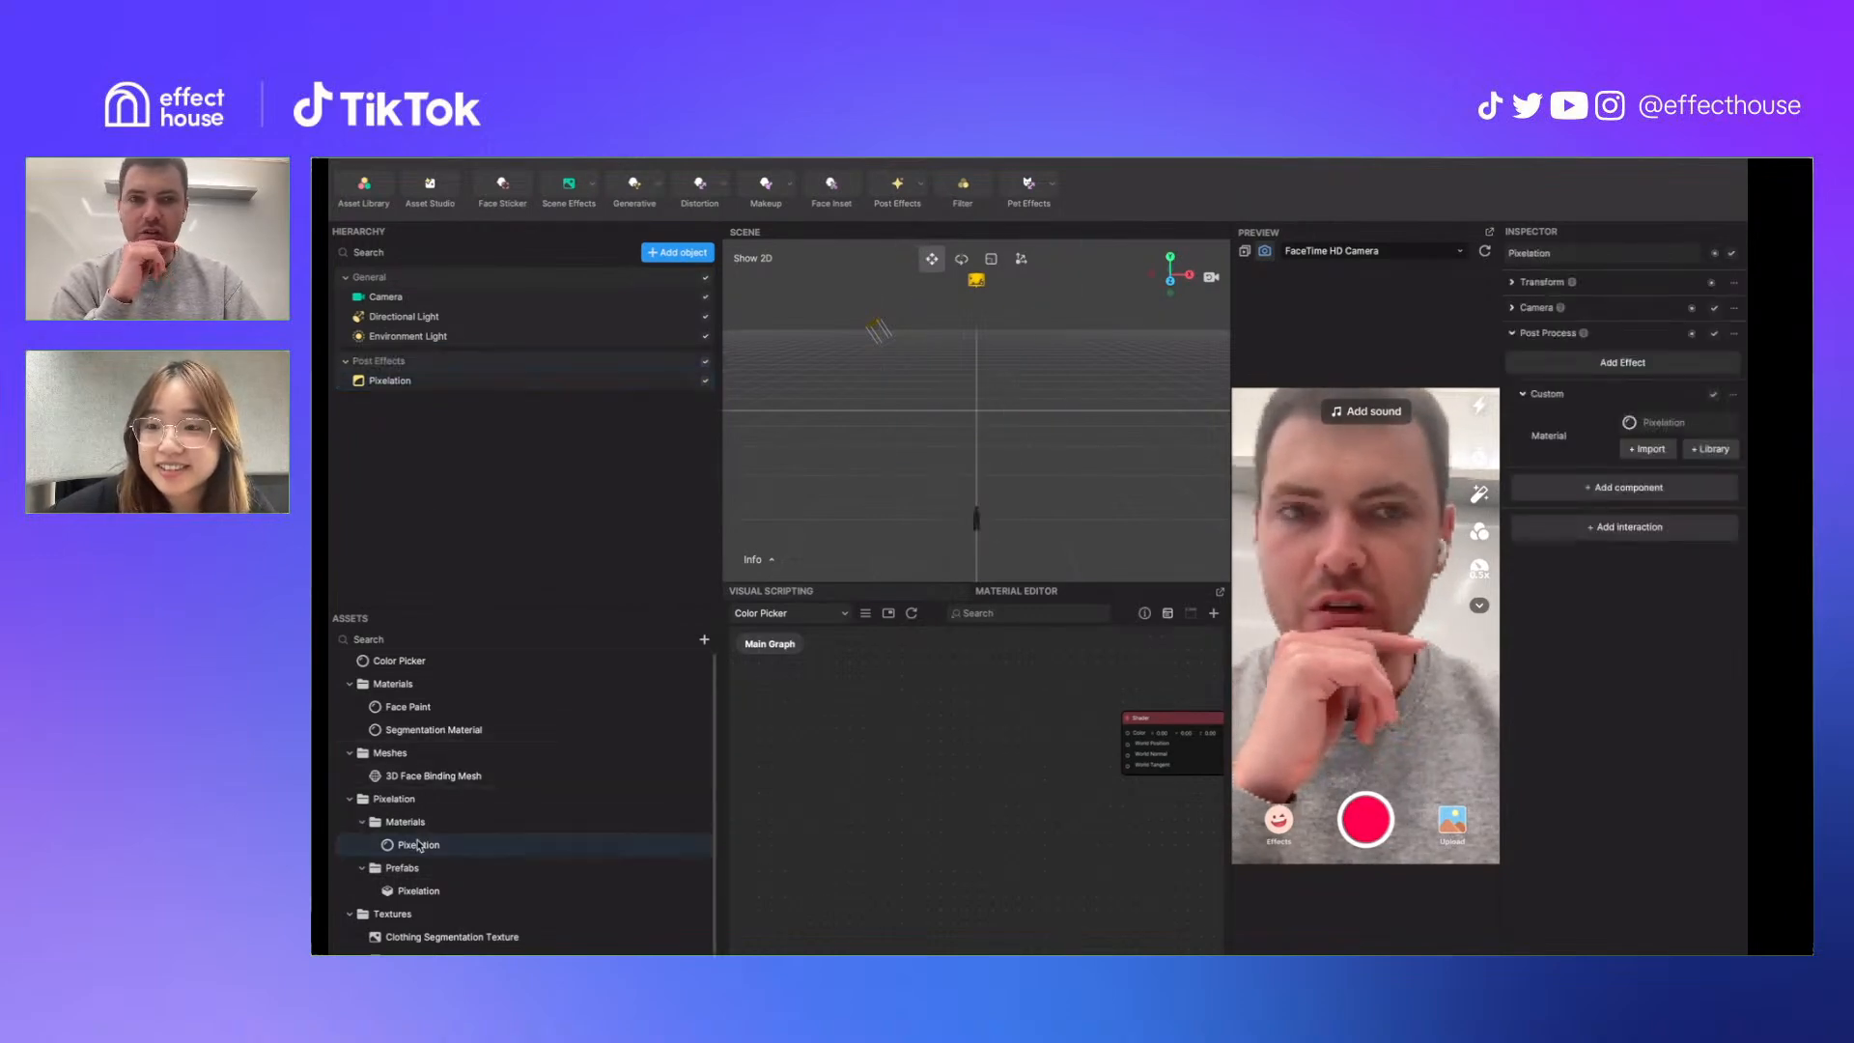
drag(1687, 347, 1678, 349)
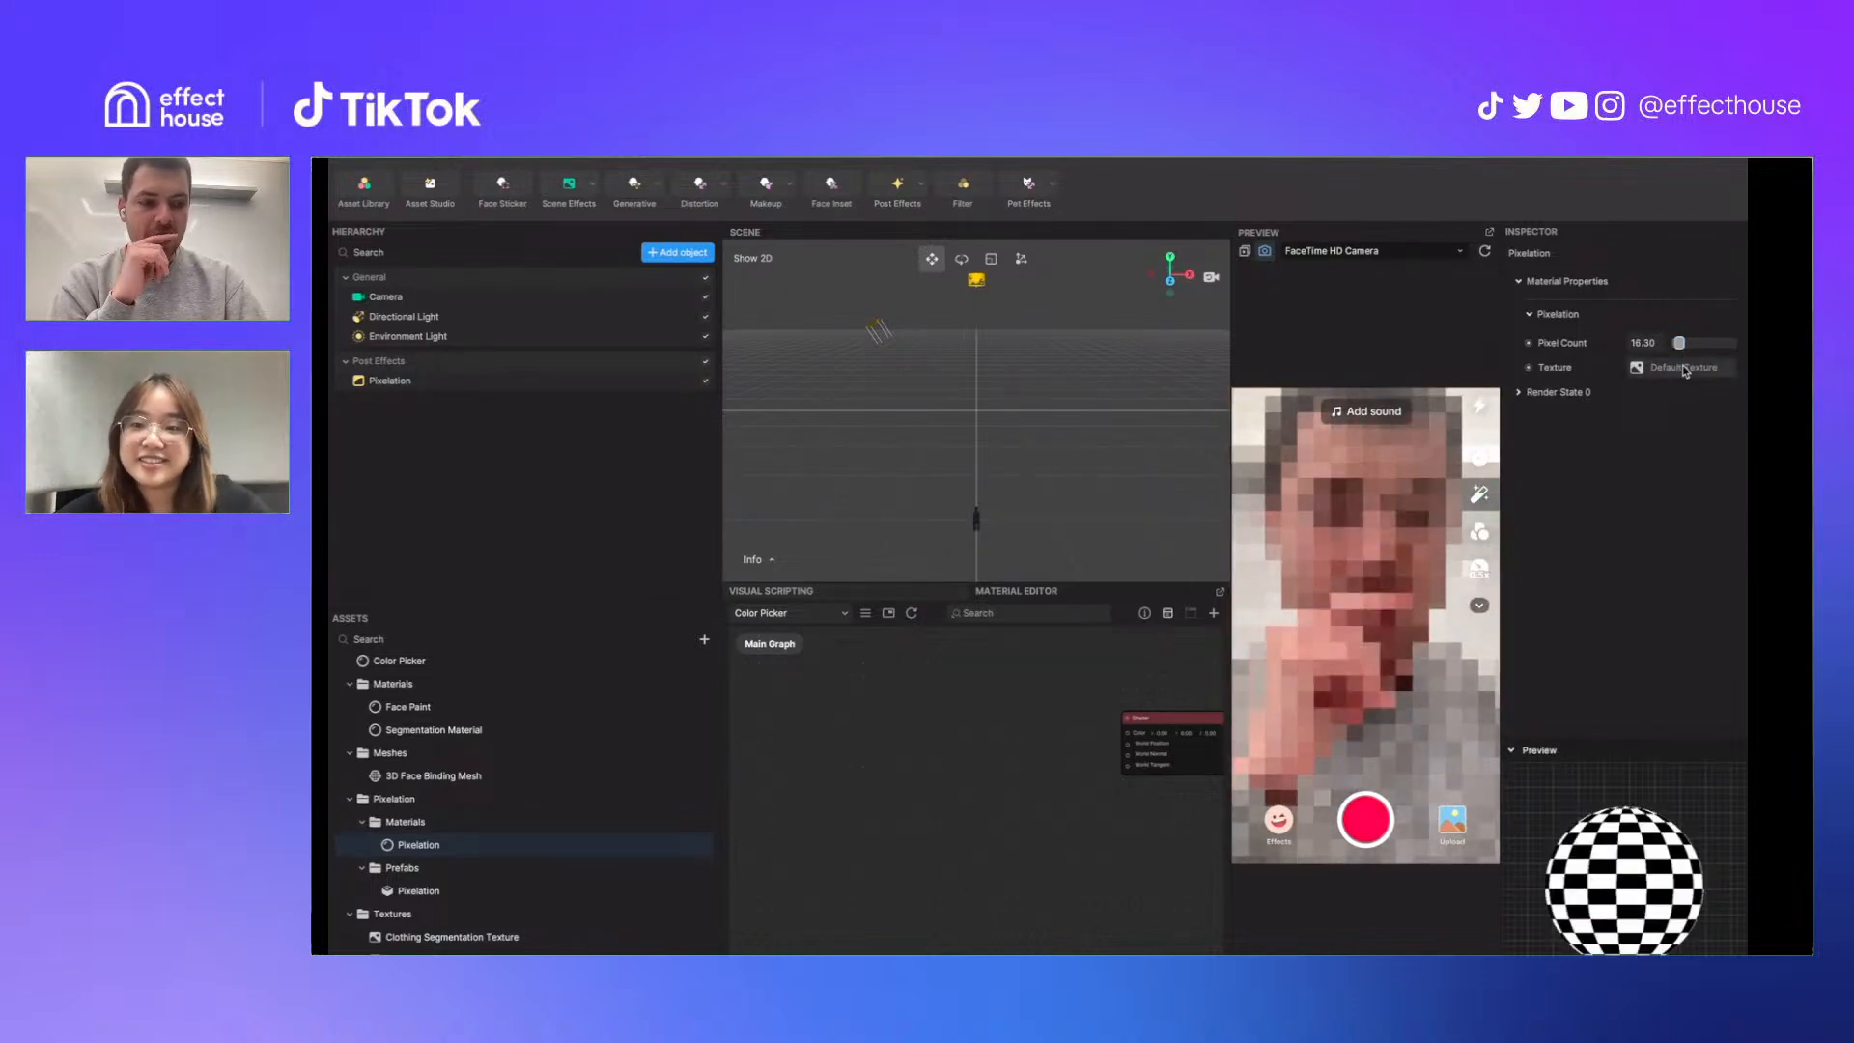
Assign the built-in Camera Input Texture as the Pixelation material's texture
click(1681, 370)
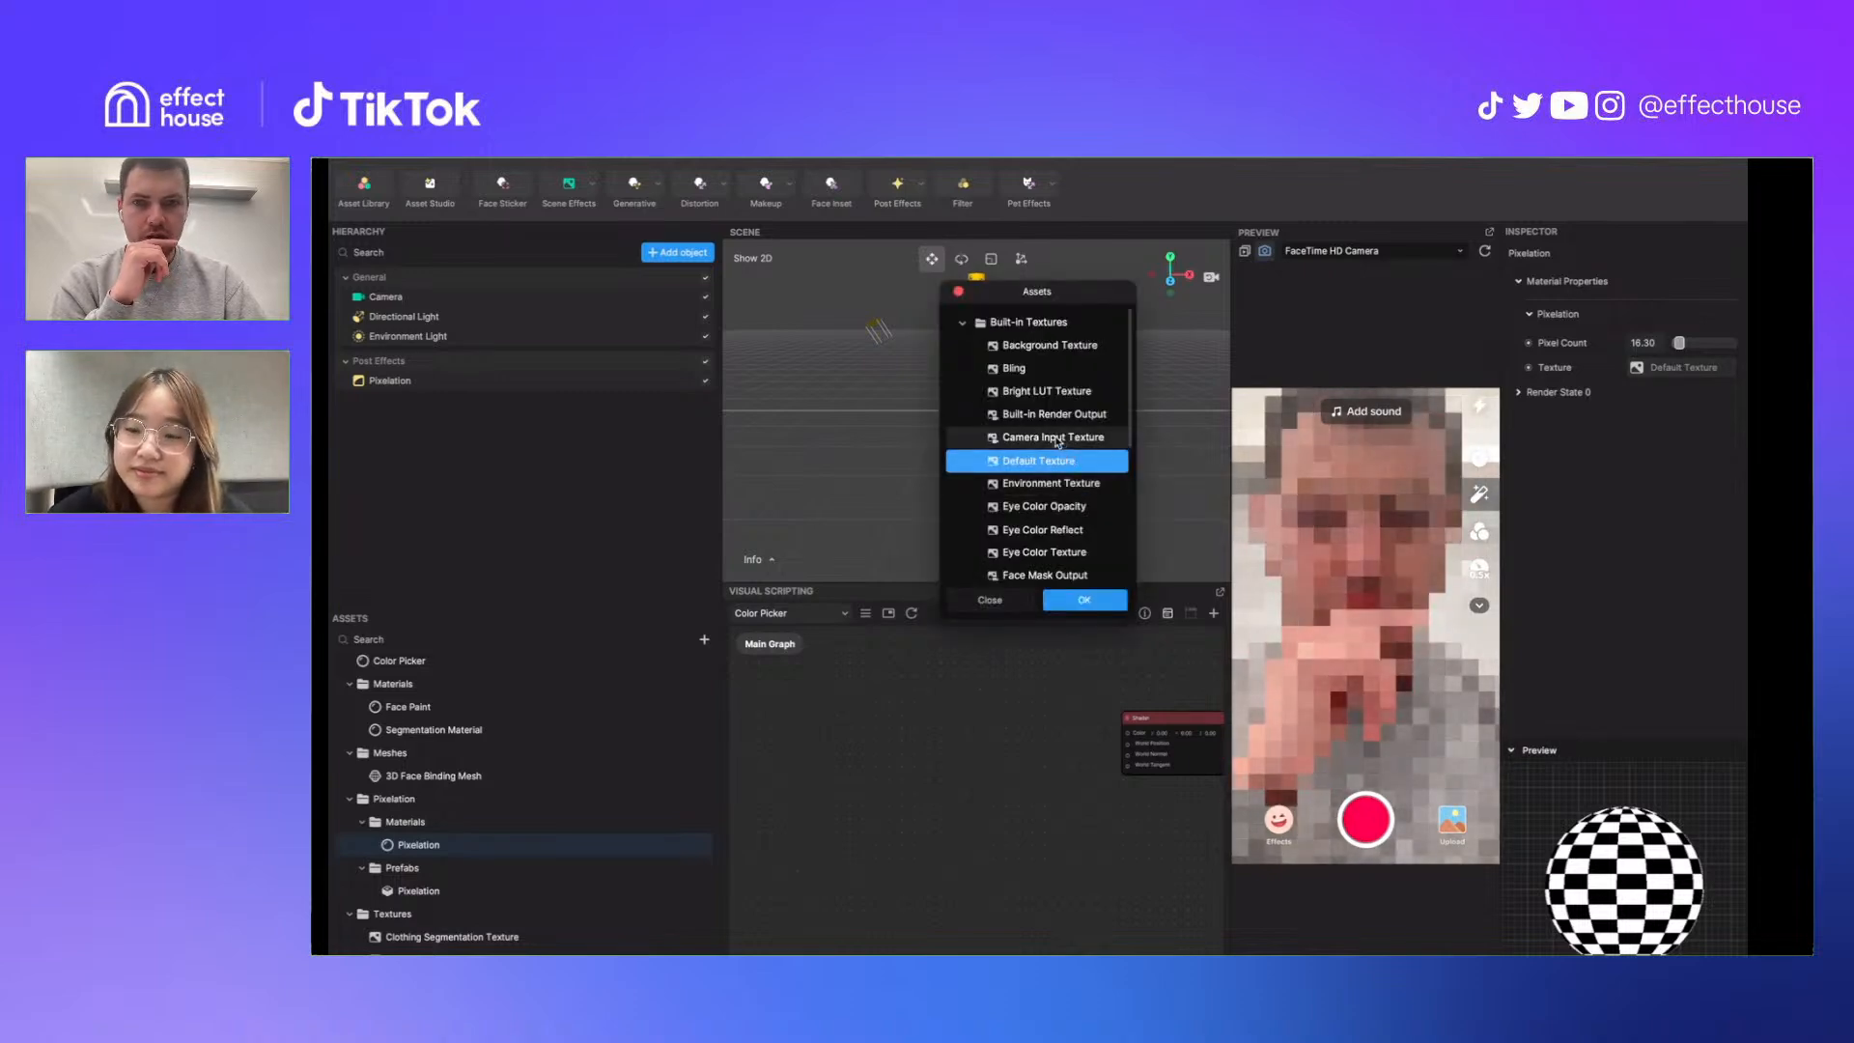
click(1053, 436)
click(1085, 600)
Try the Default Texture on the Pixelation material, and switch it back to the Camera Input Texture
click(1649, 369)
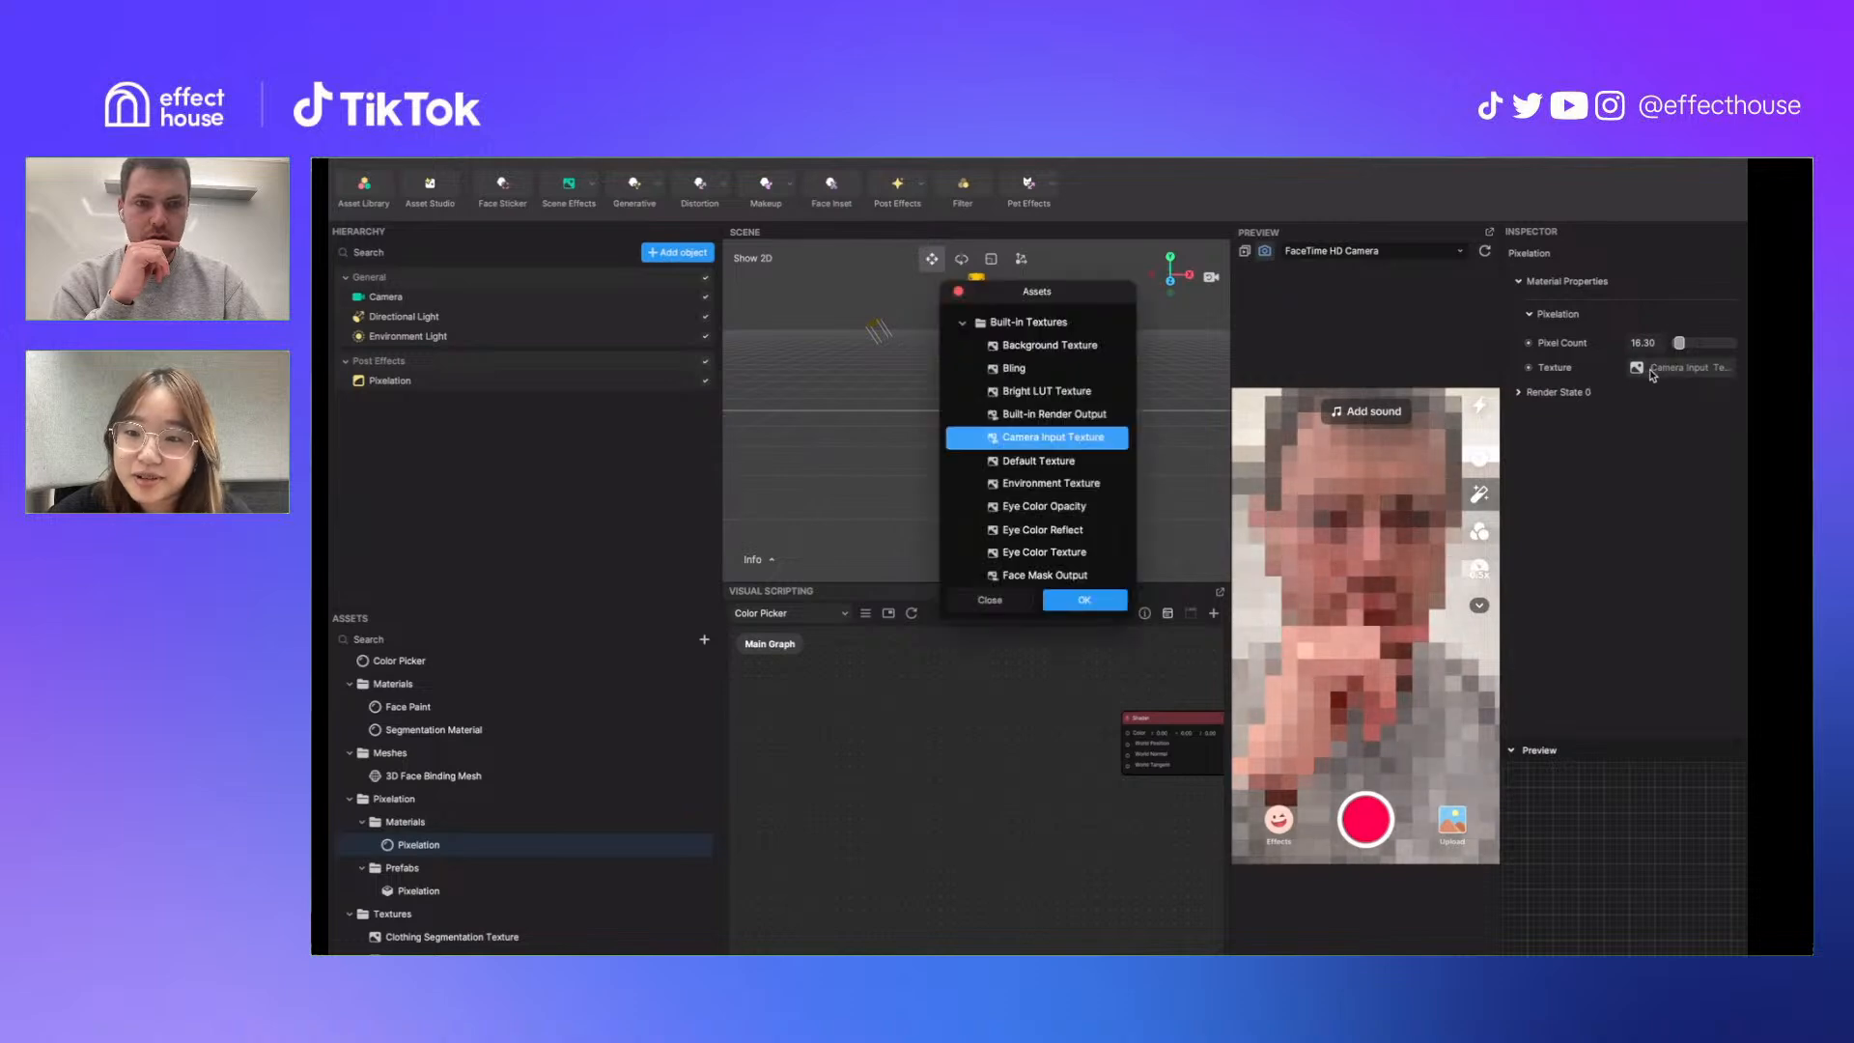
click(1038, 461)
click(1077, 602)
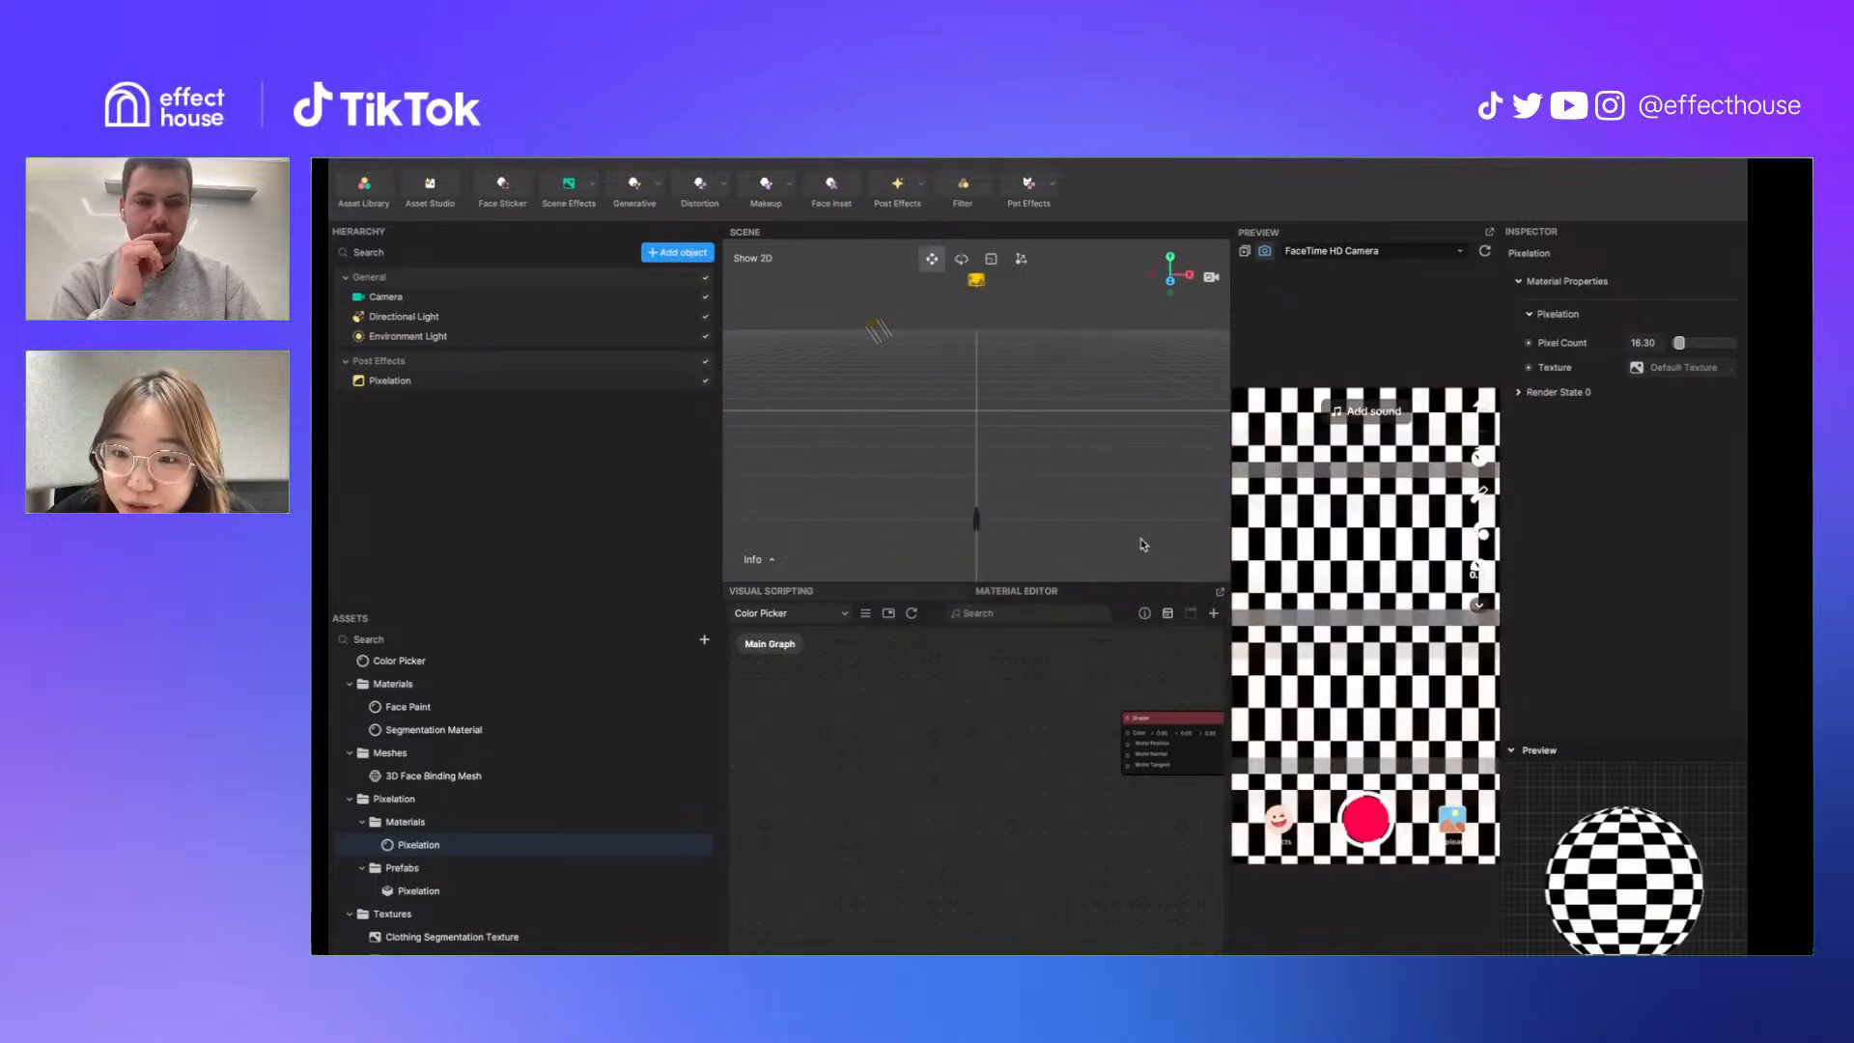
click(1664, 369)
click(1052, 436)
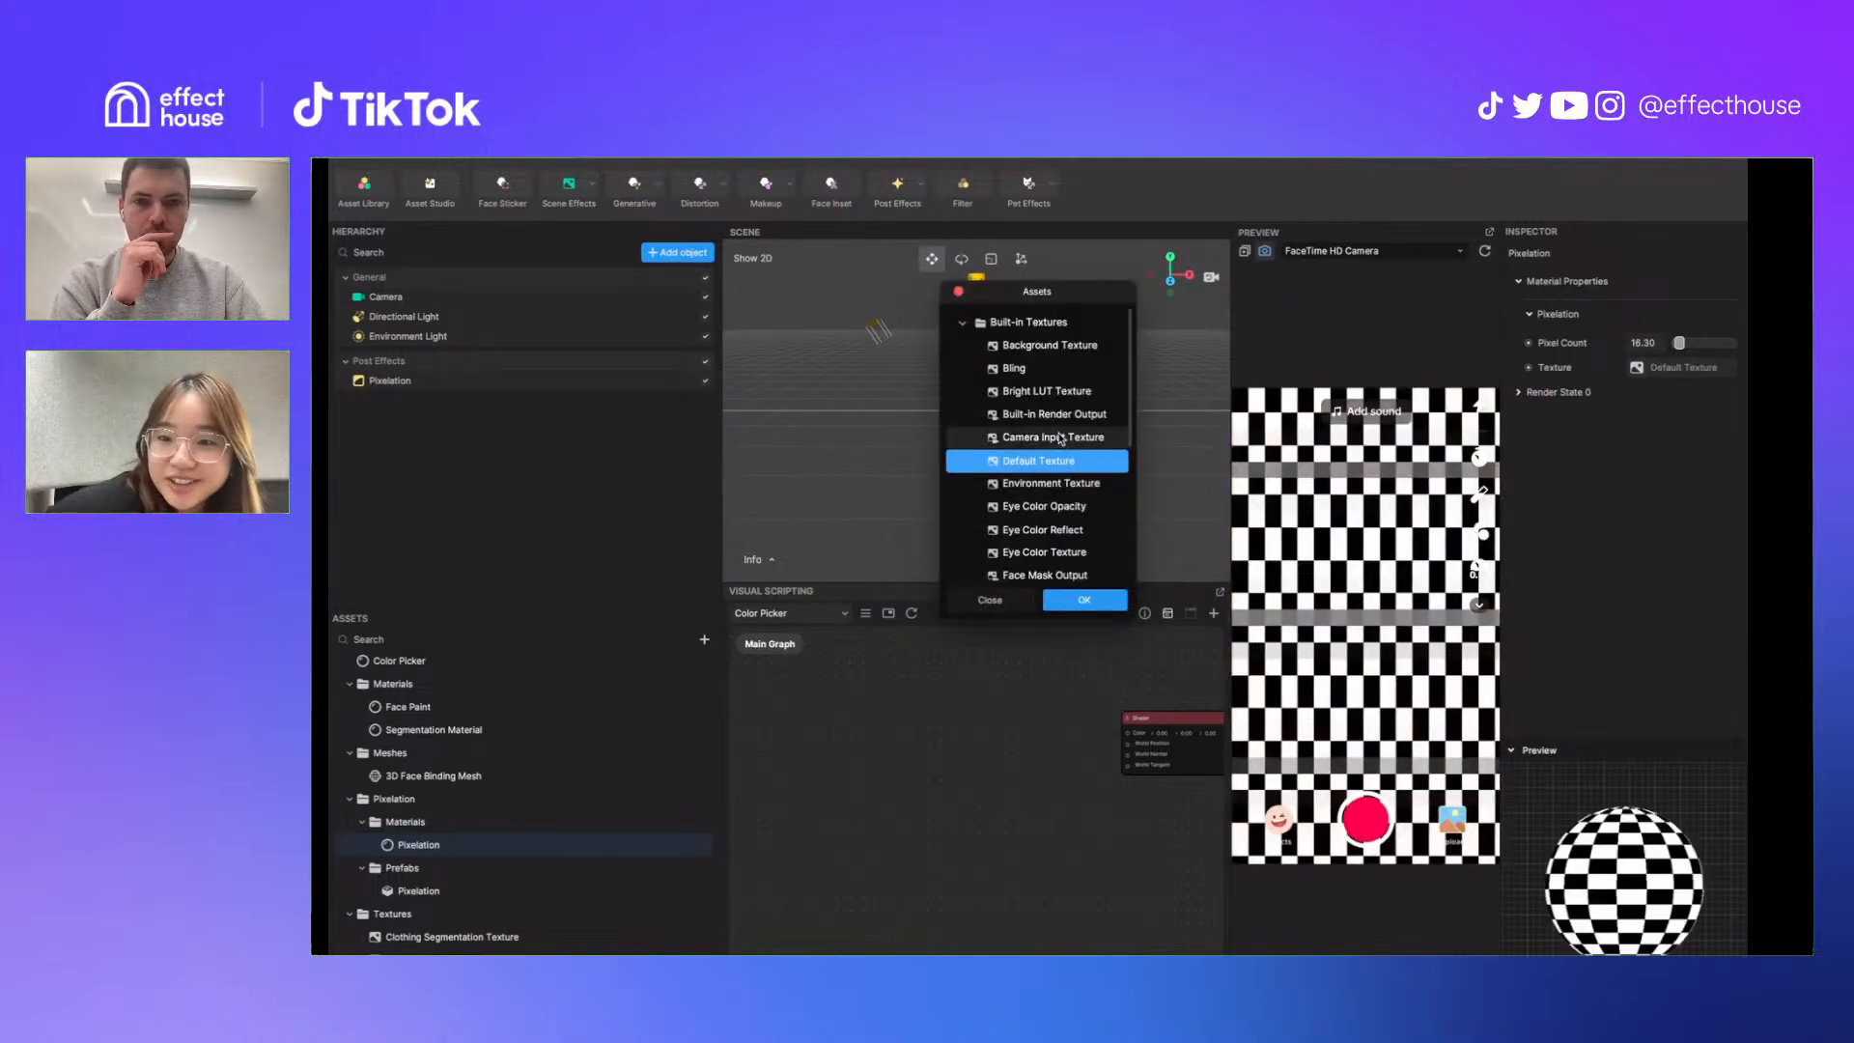
click(1077, 600)
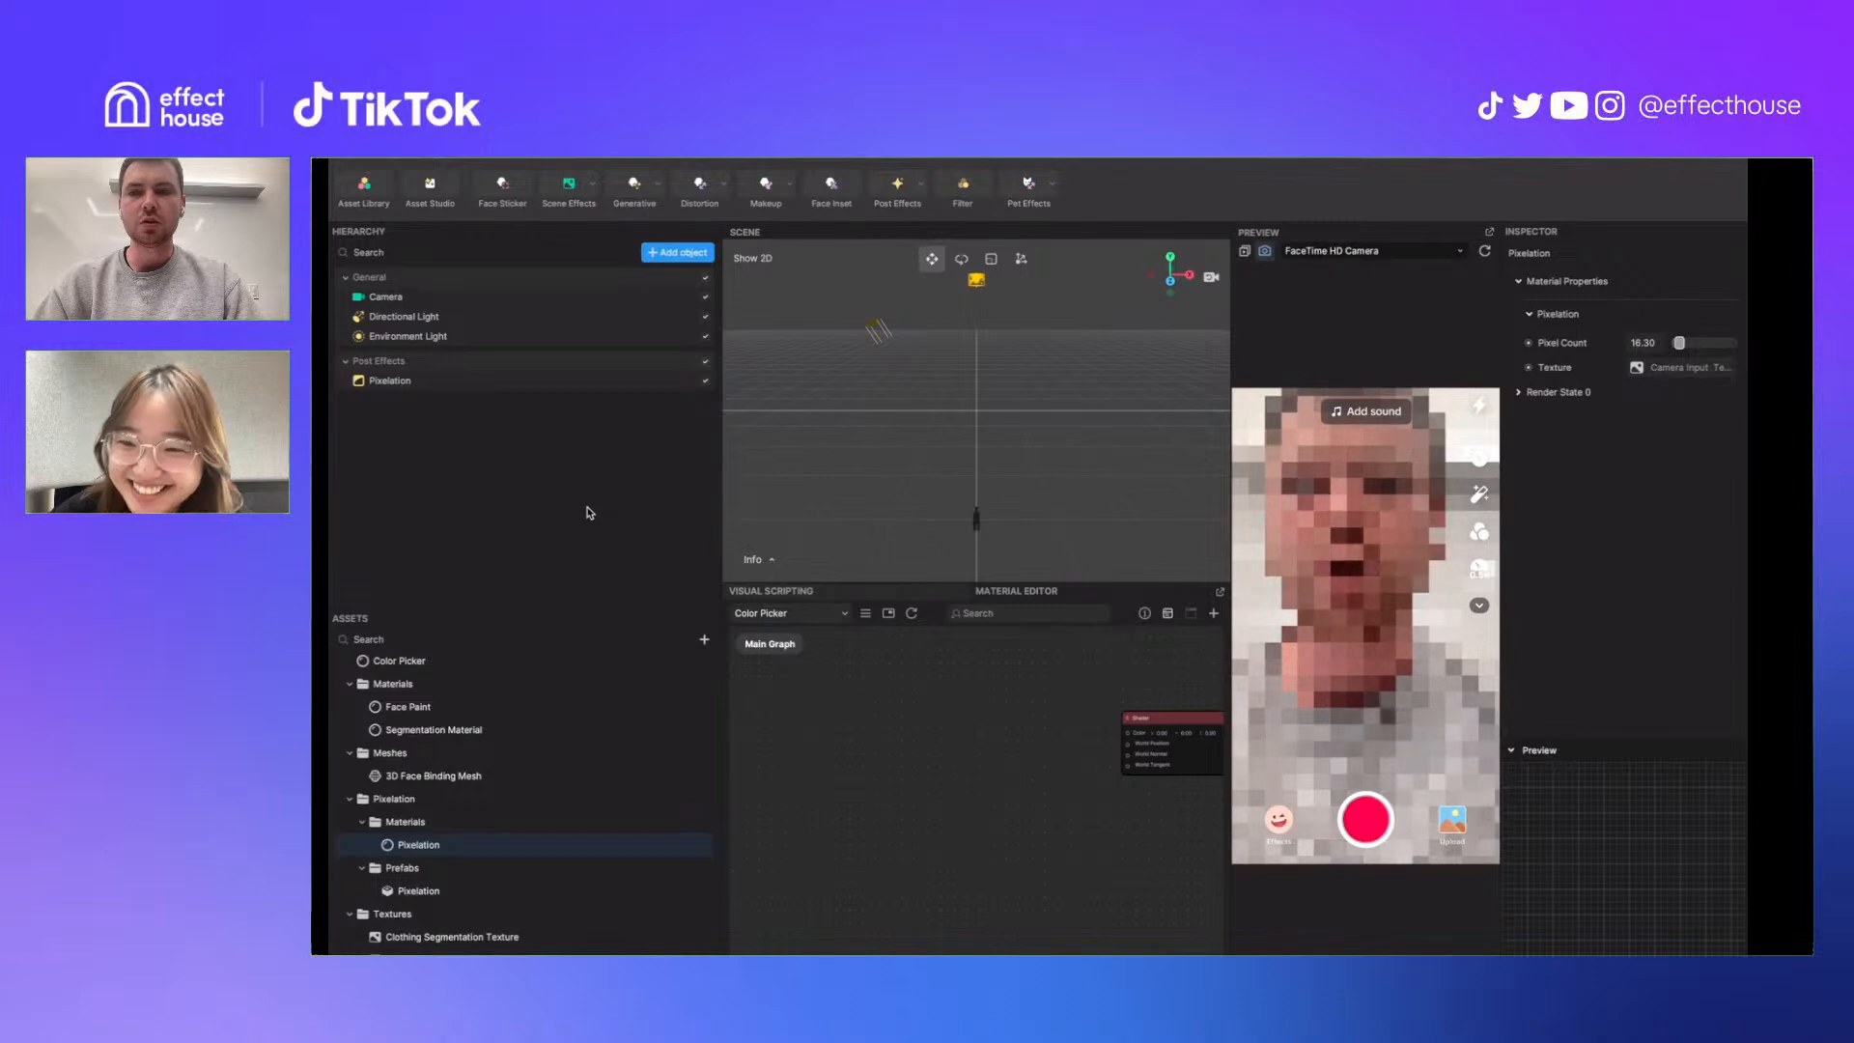
Show the Pixelation object's Camera settings, and create a new Render Texture asset
click(527, 382)
click(1511, 308)
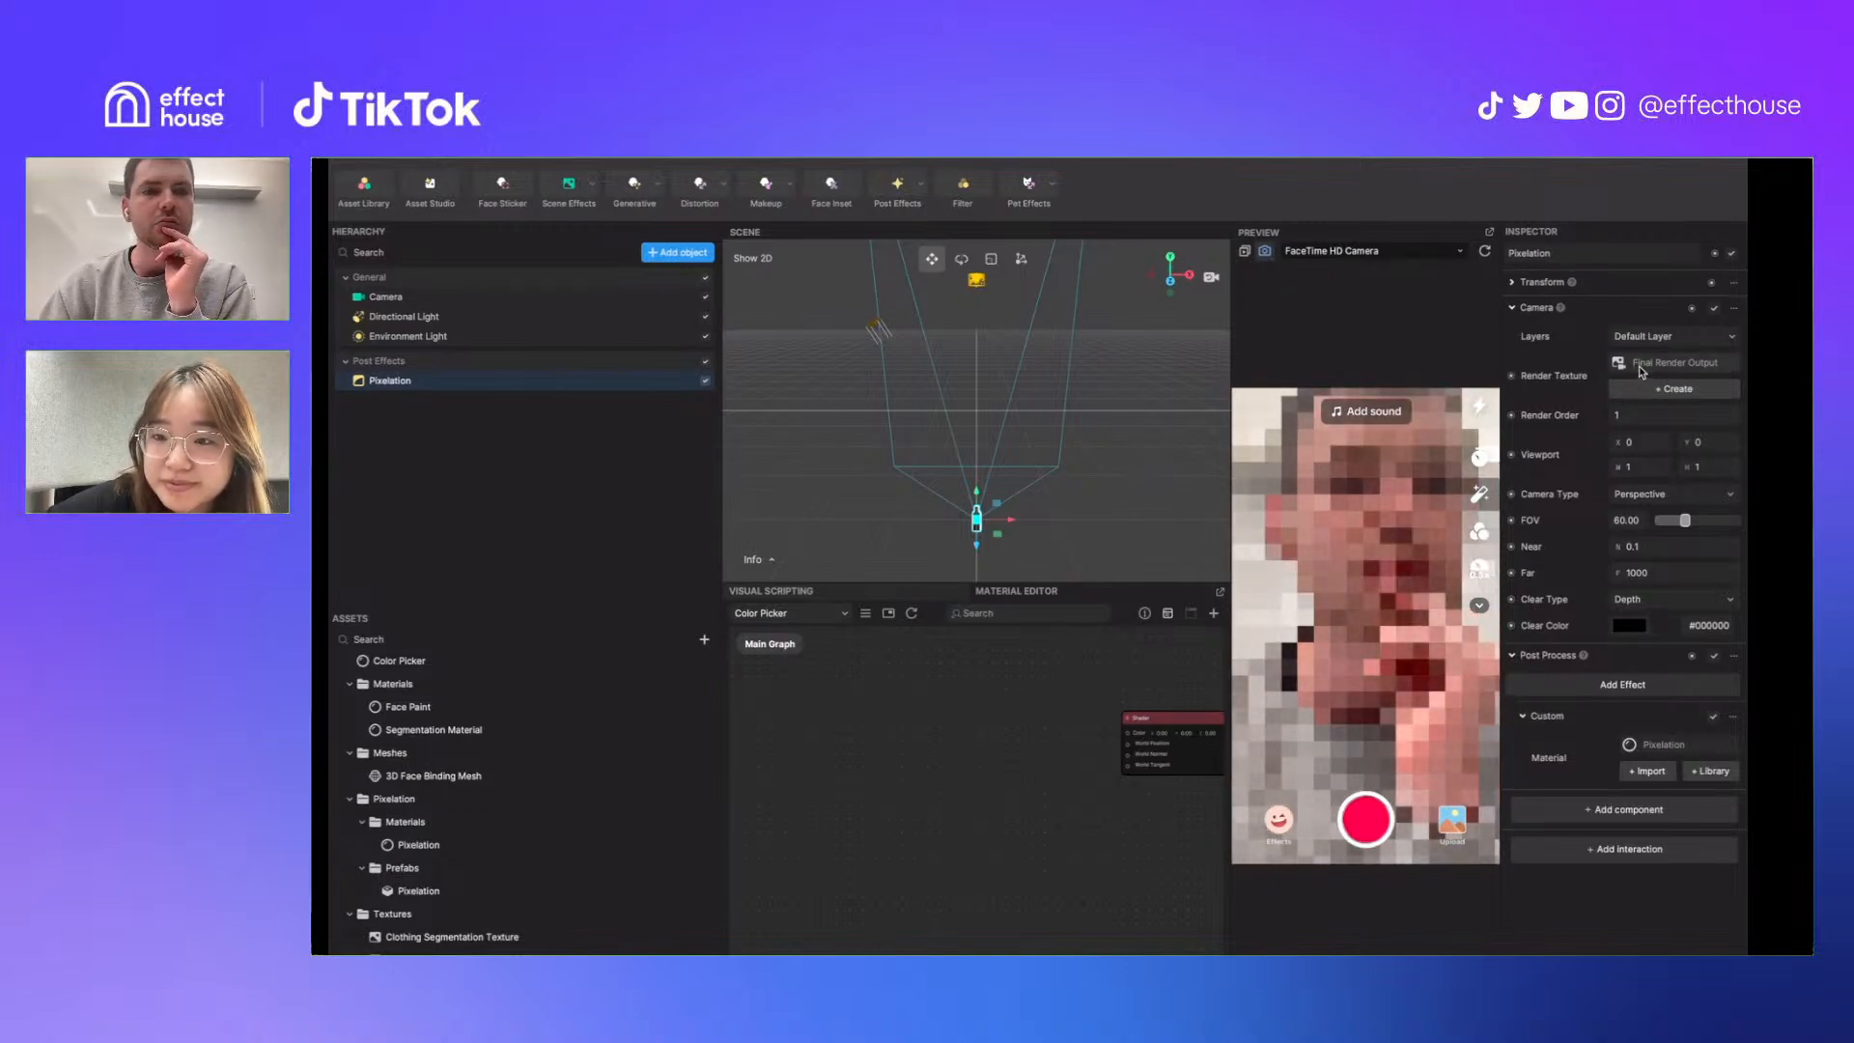
click(712, 647)
mouse_move(772, 751)
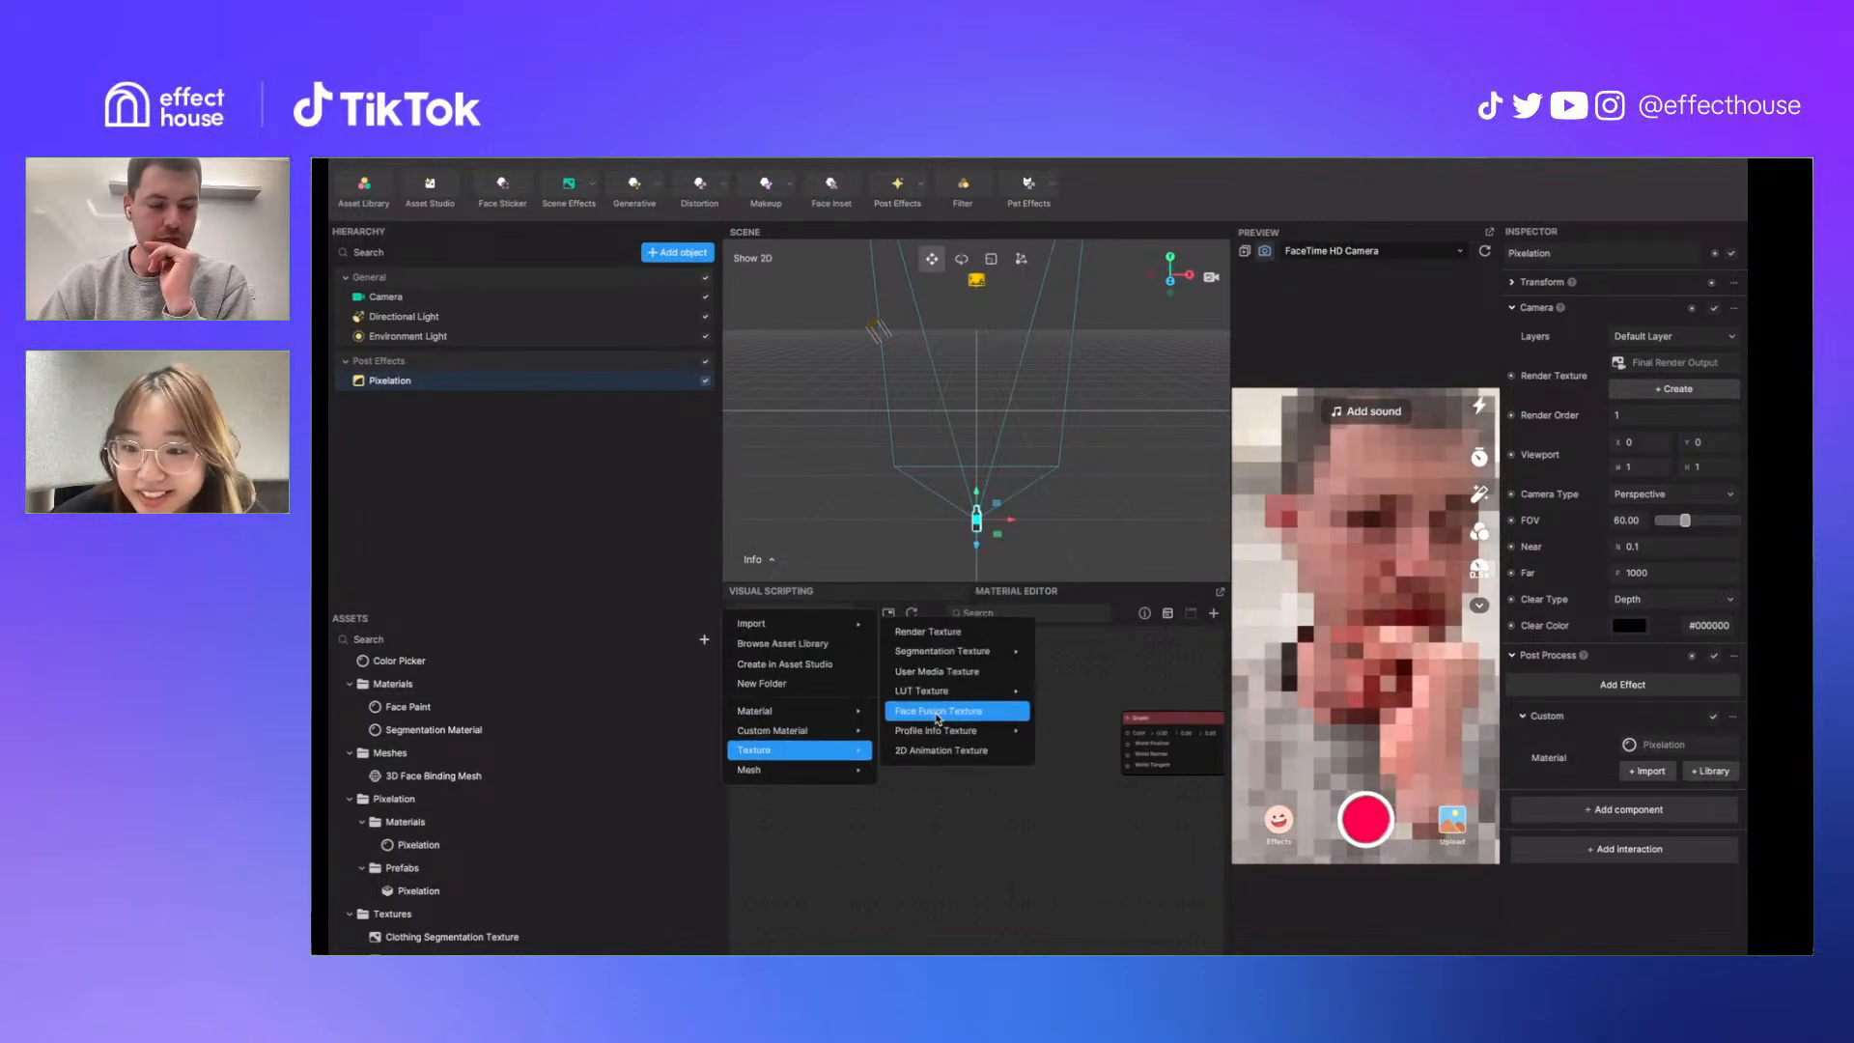
click(928, 632)
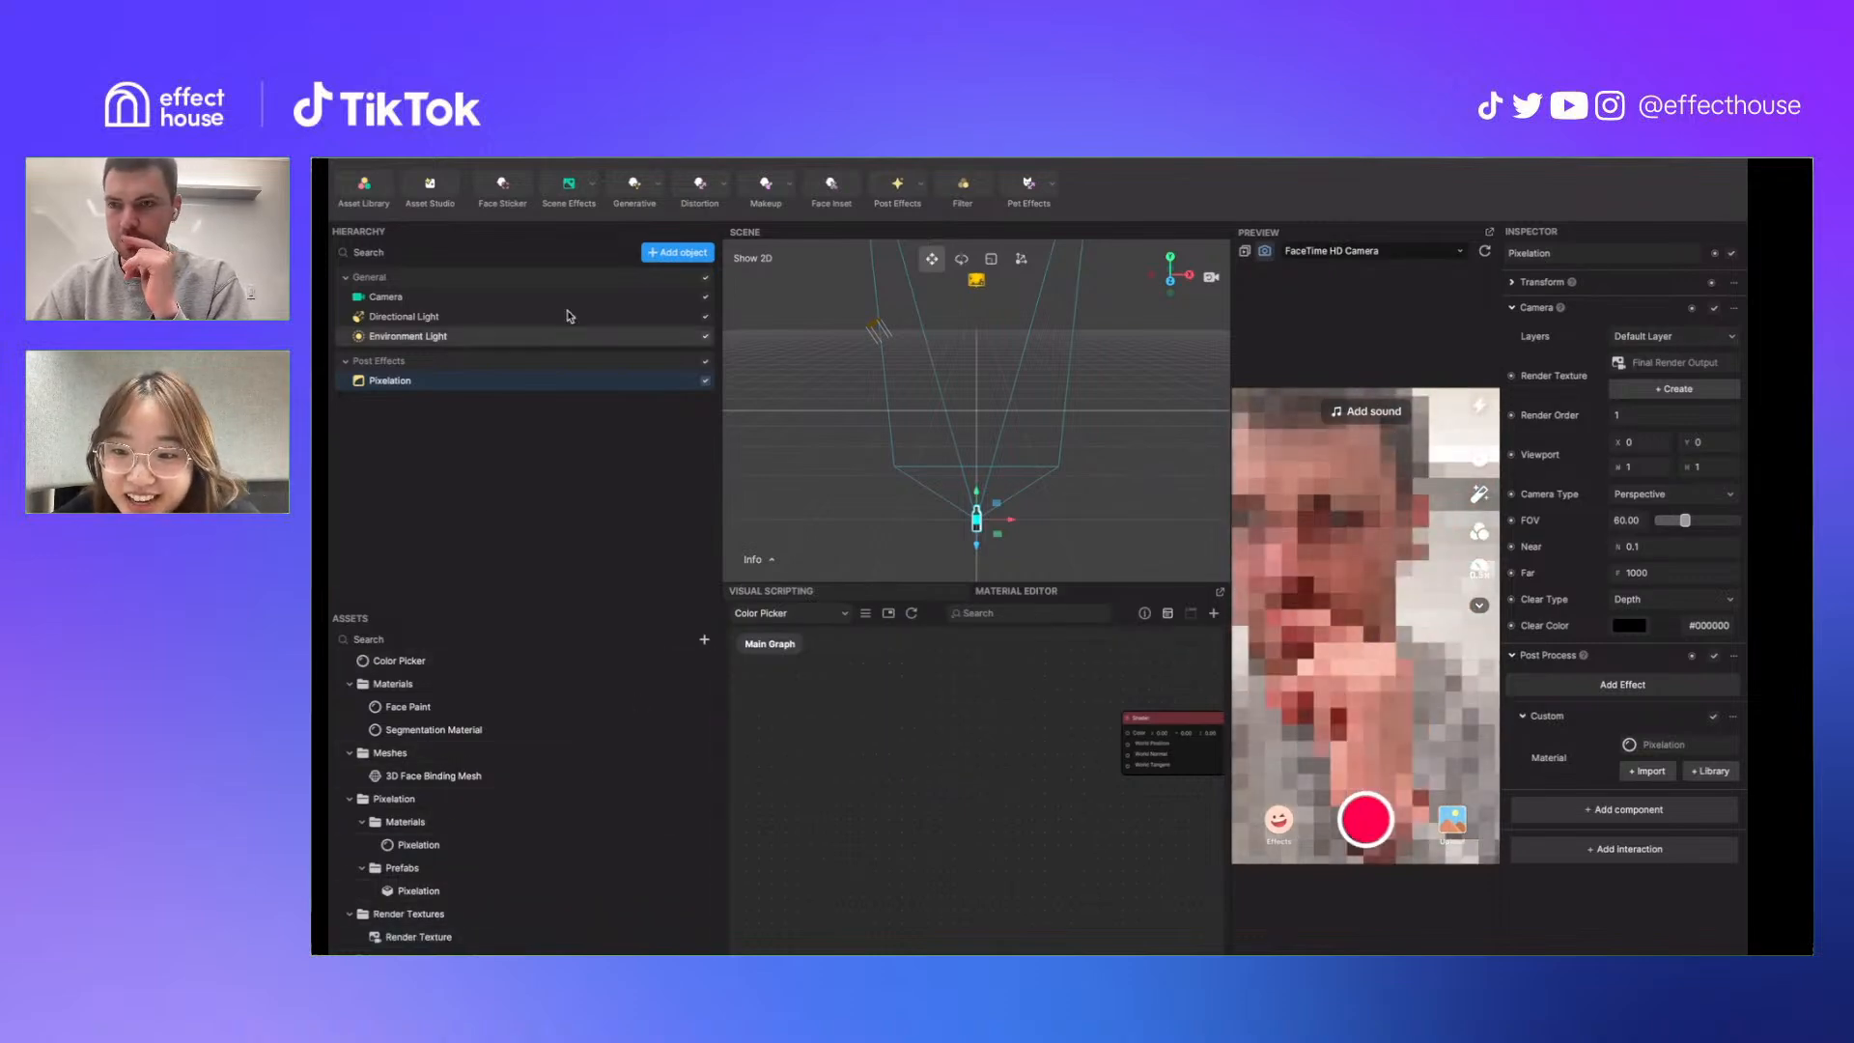
Add a 2D Screen Image object to the scene
click(678, 252)
scroll(908, 406, down, 5)
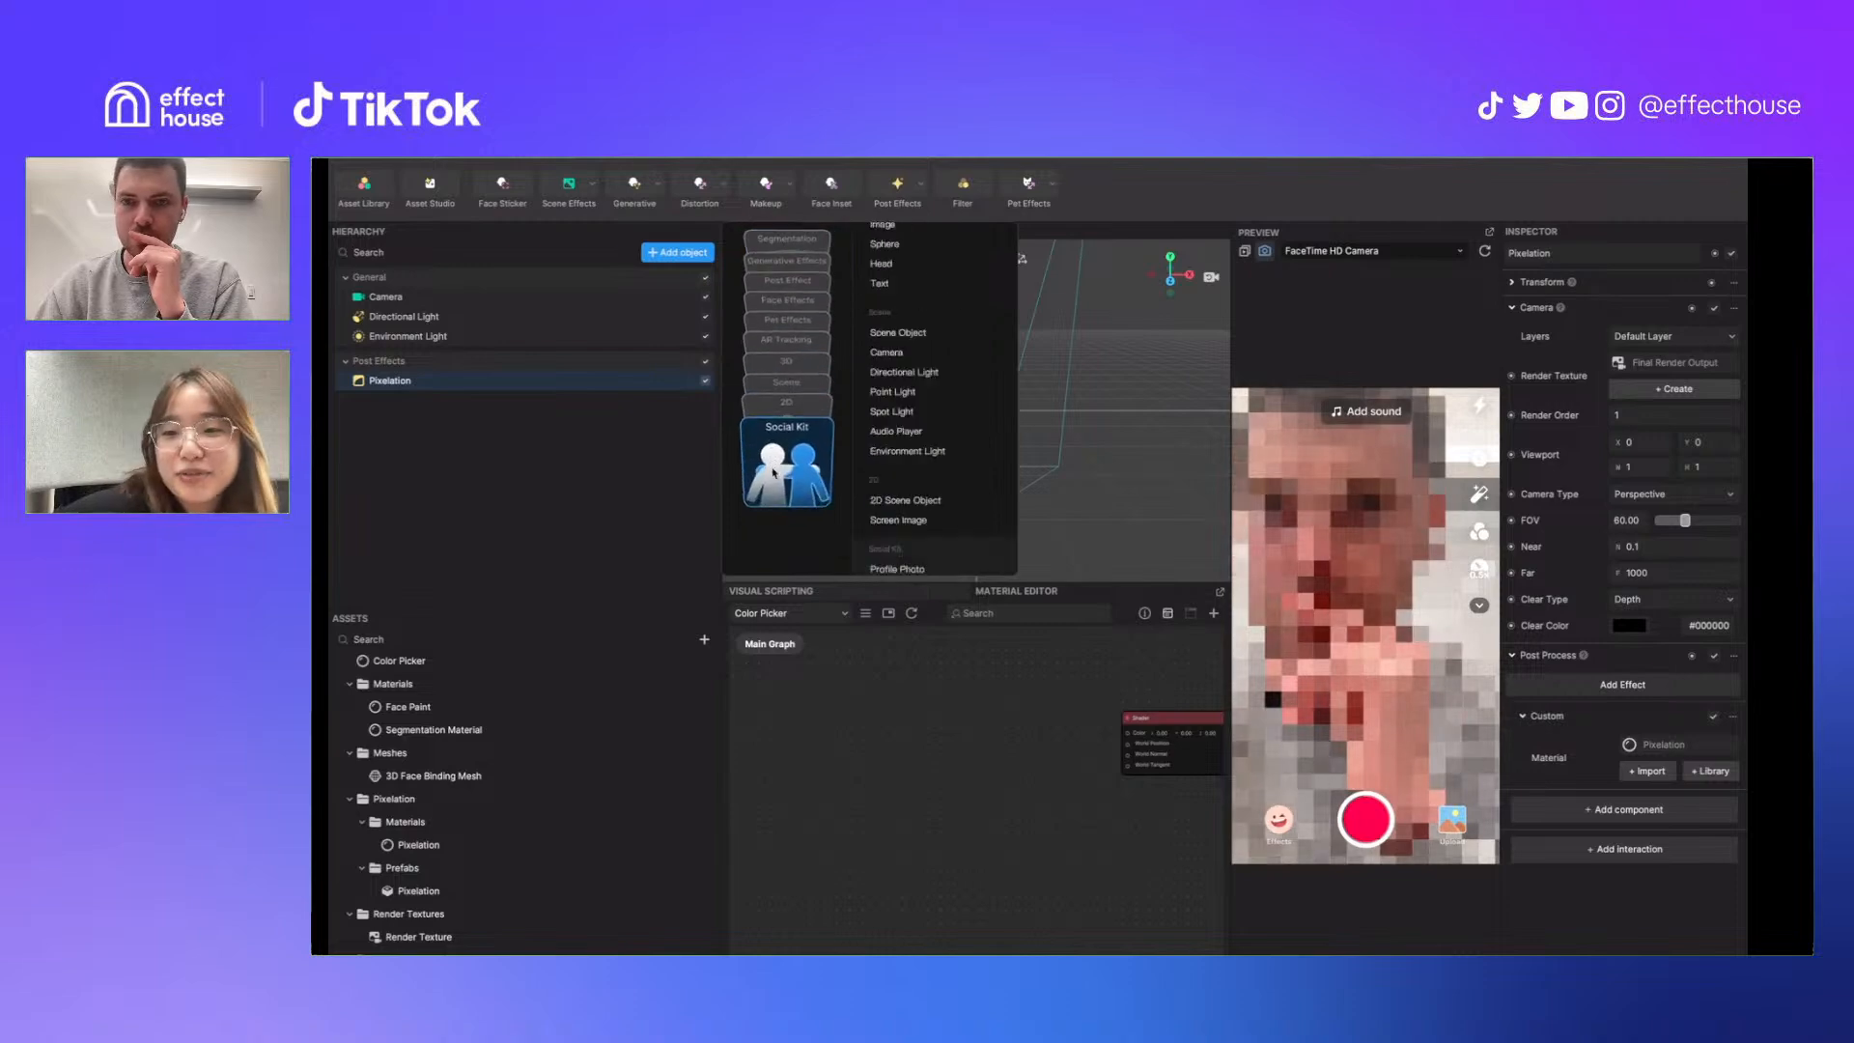
click(916, 432)
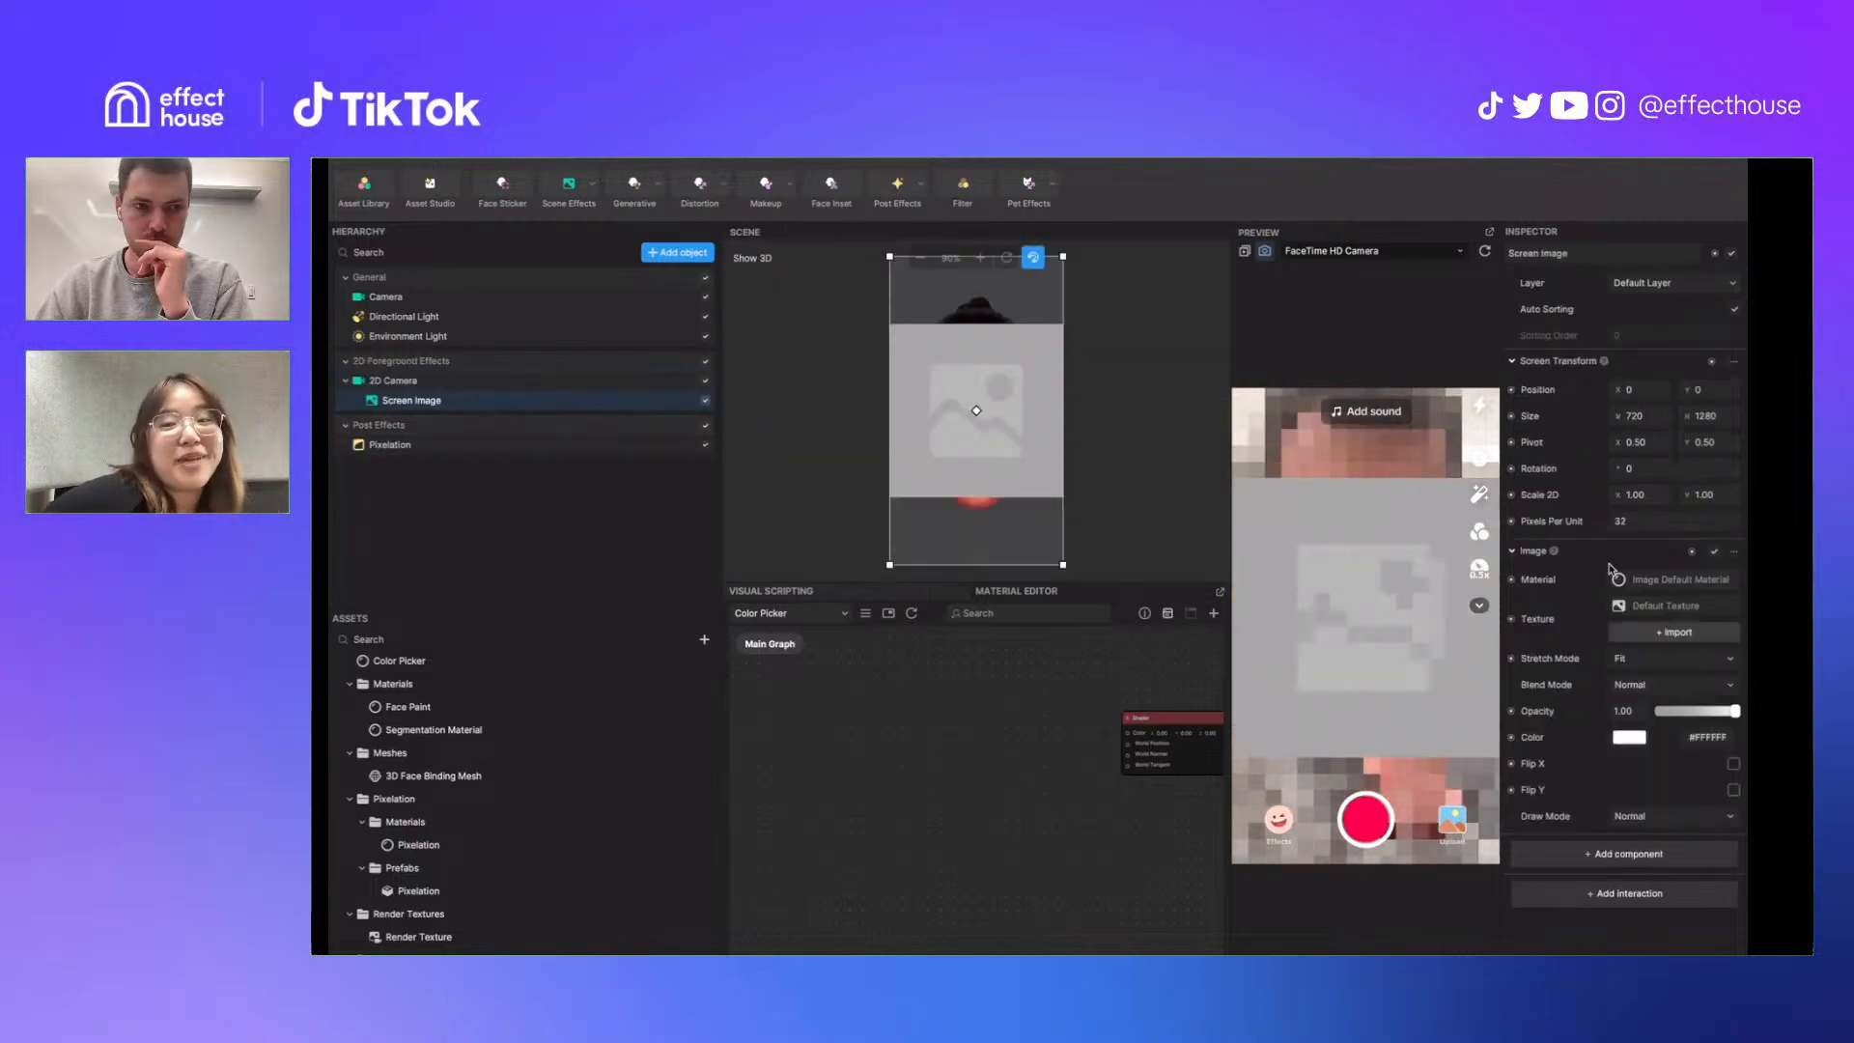
Assign the Render Texture to the Screen Image, and narrow the image to the left half of the frame, 360 wide
click(1632, 606)
click(1013, 369)
click(1069, 606)
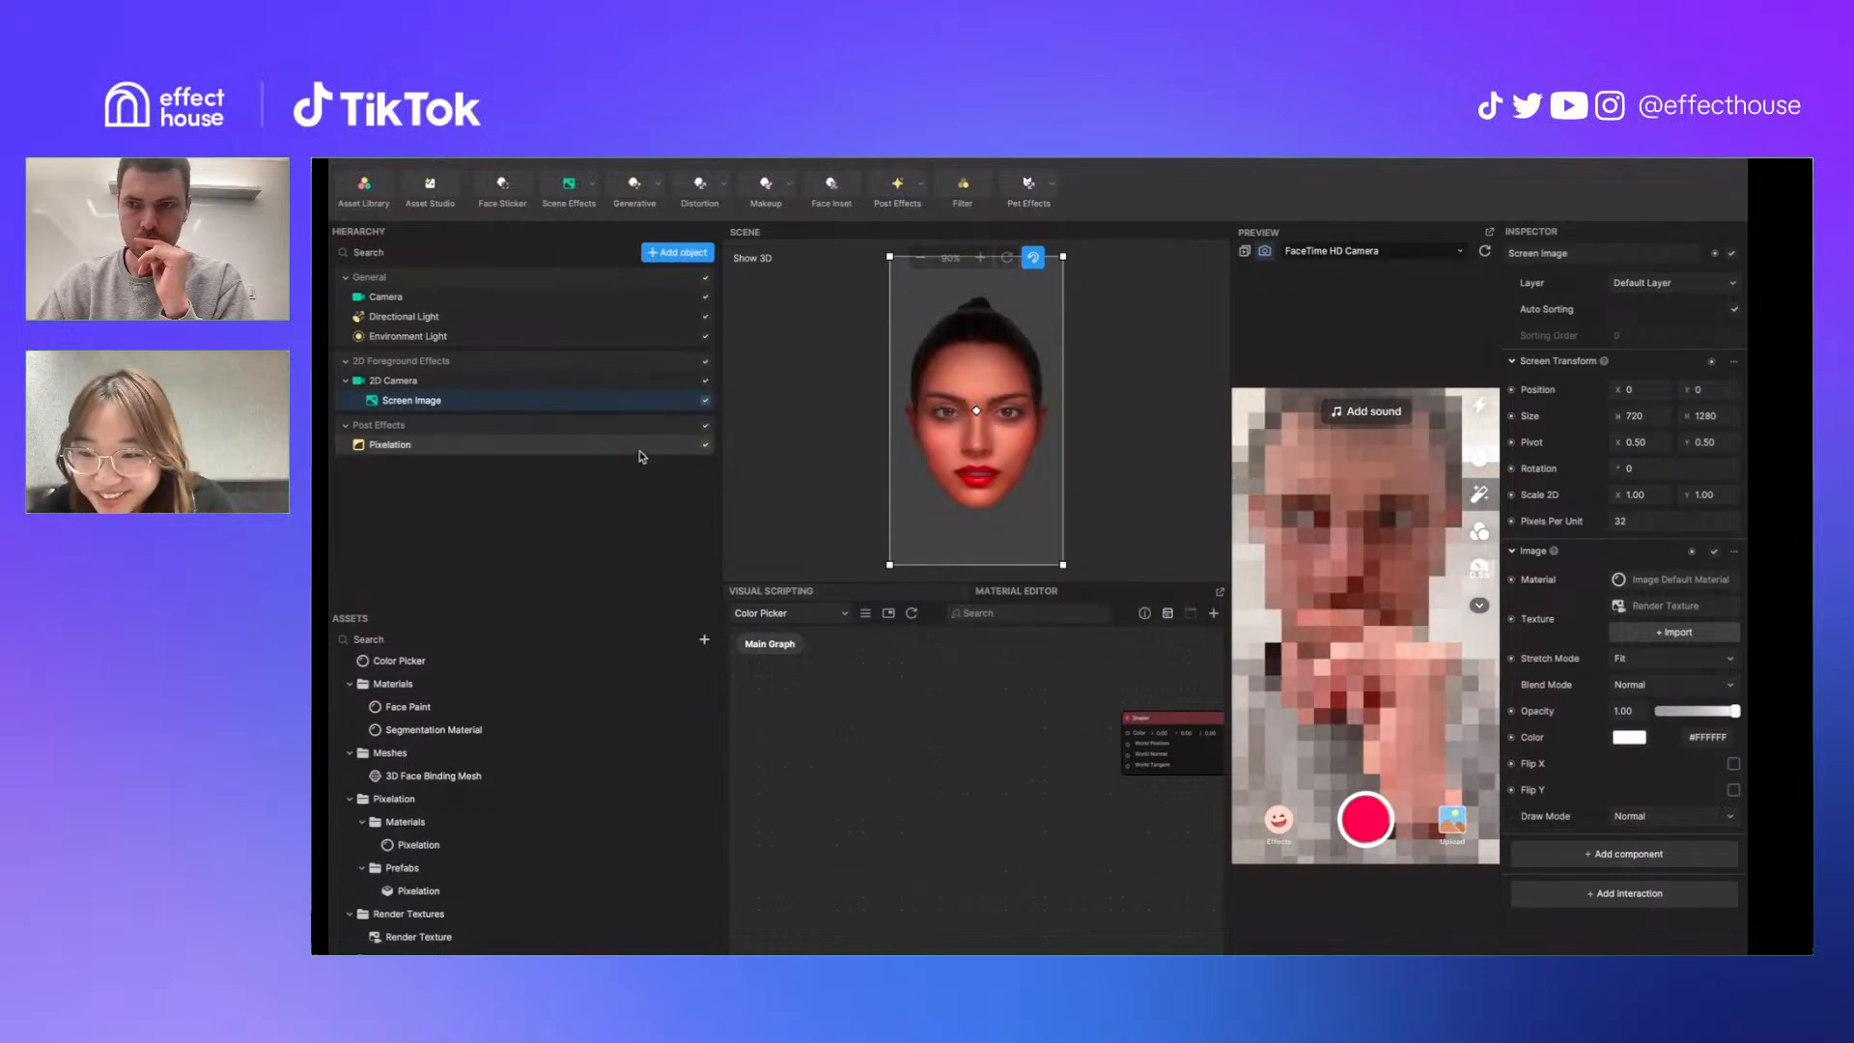
drag(1062, 437, 979, 441)
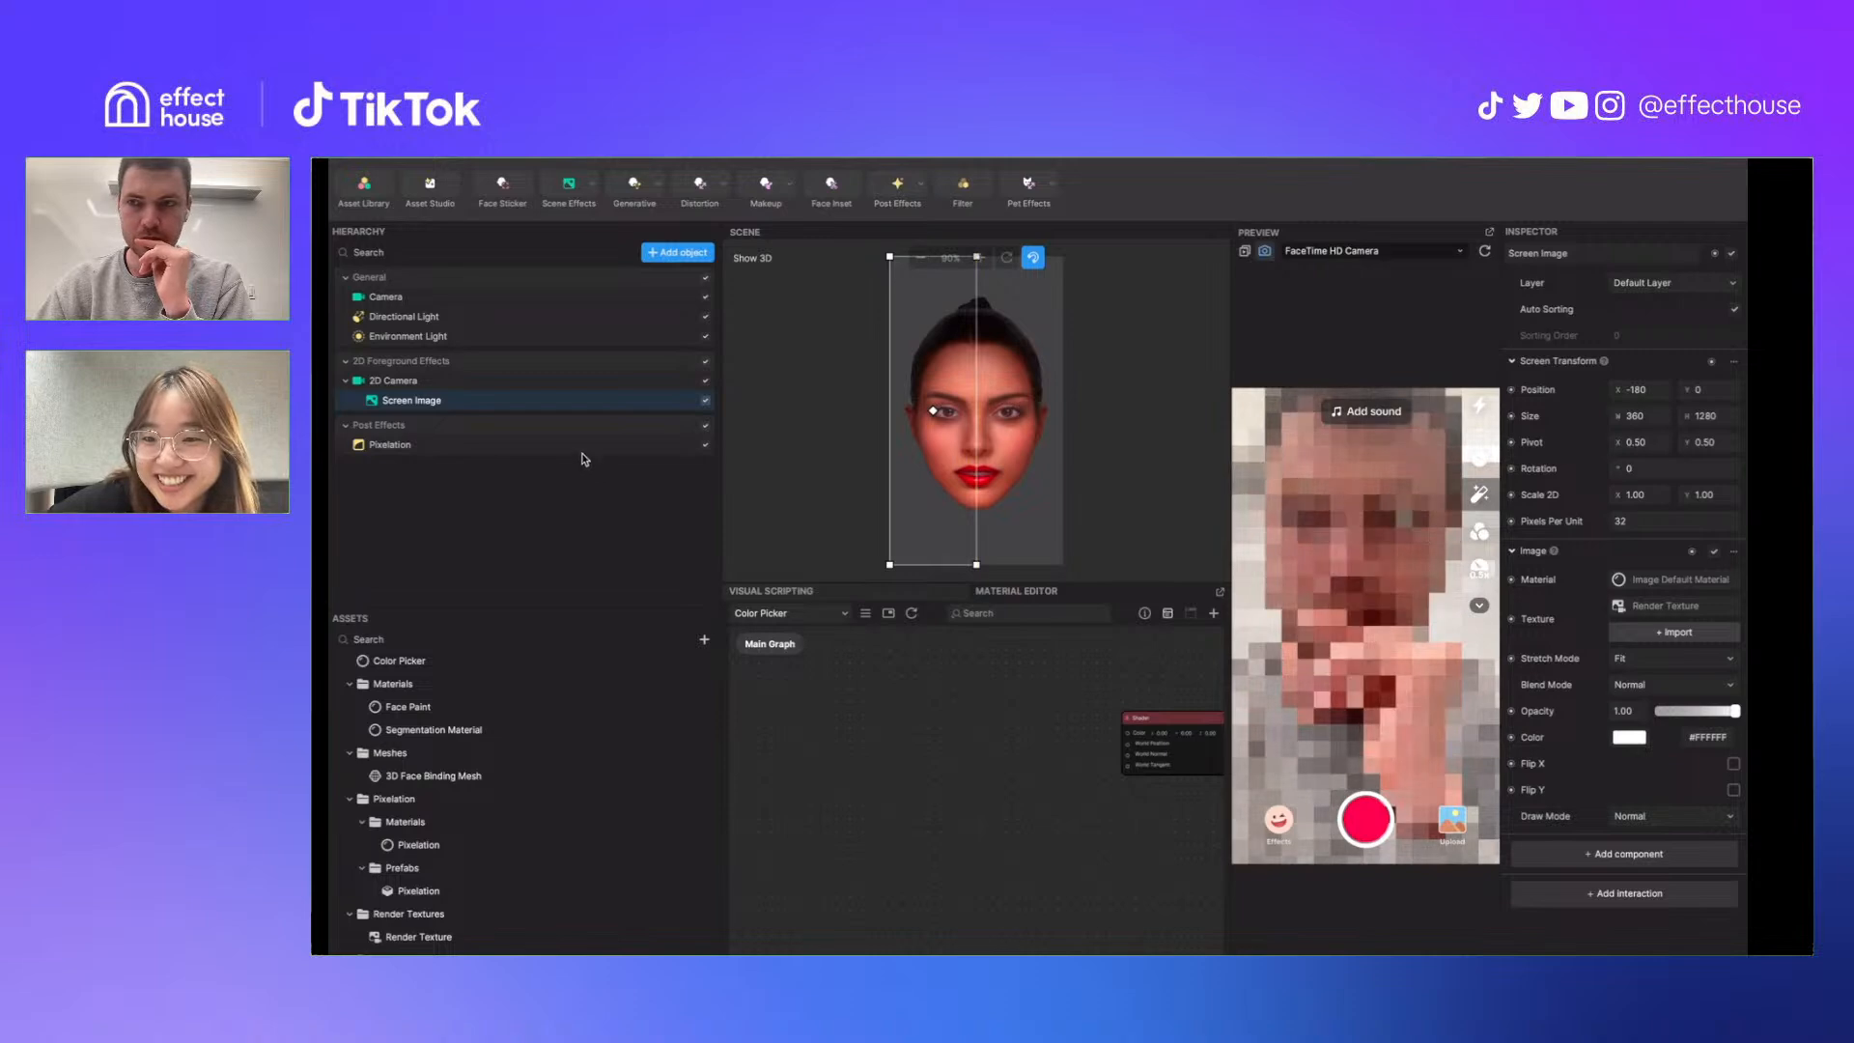
Move the 2D Foreground Effects group below Post Effects, and set the Pixelation camera's output to the Render Texture
drag(576, 363, 573, 490)
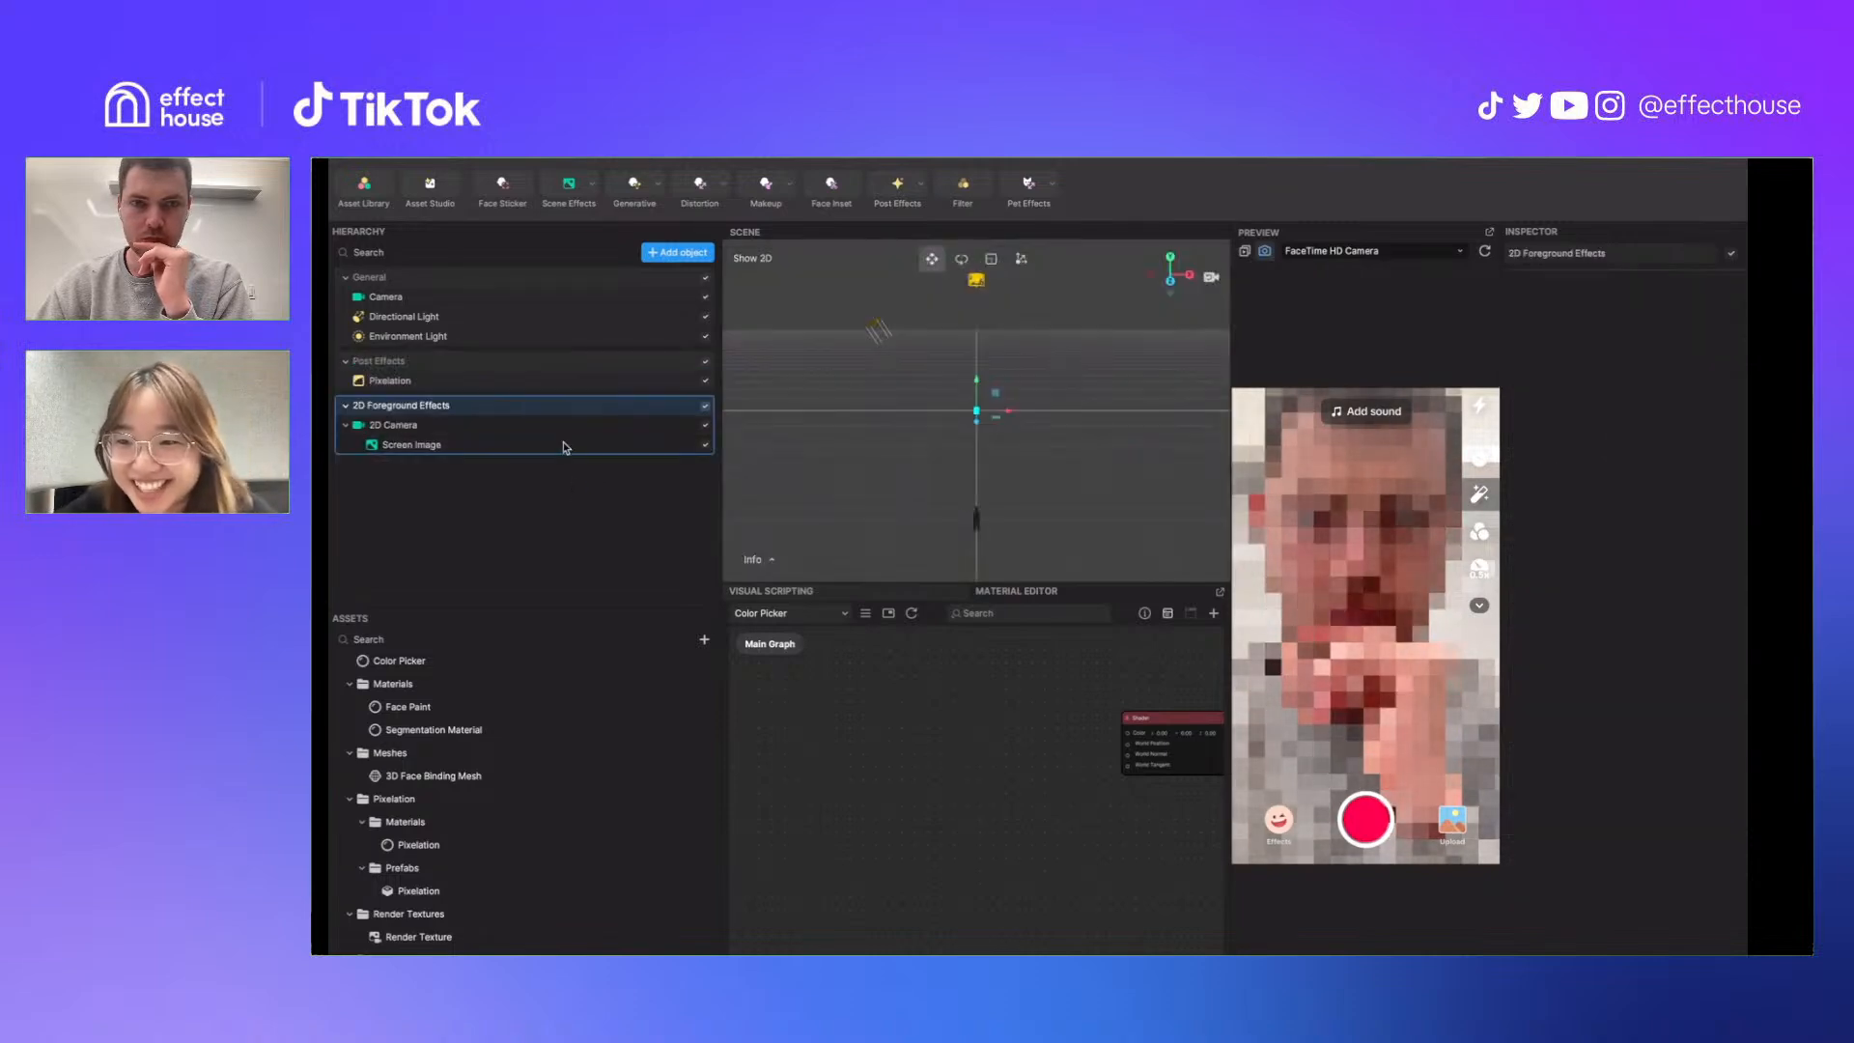
click(538, 380)
click(1647, 363)
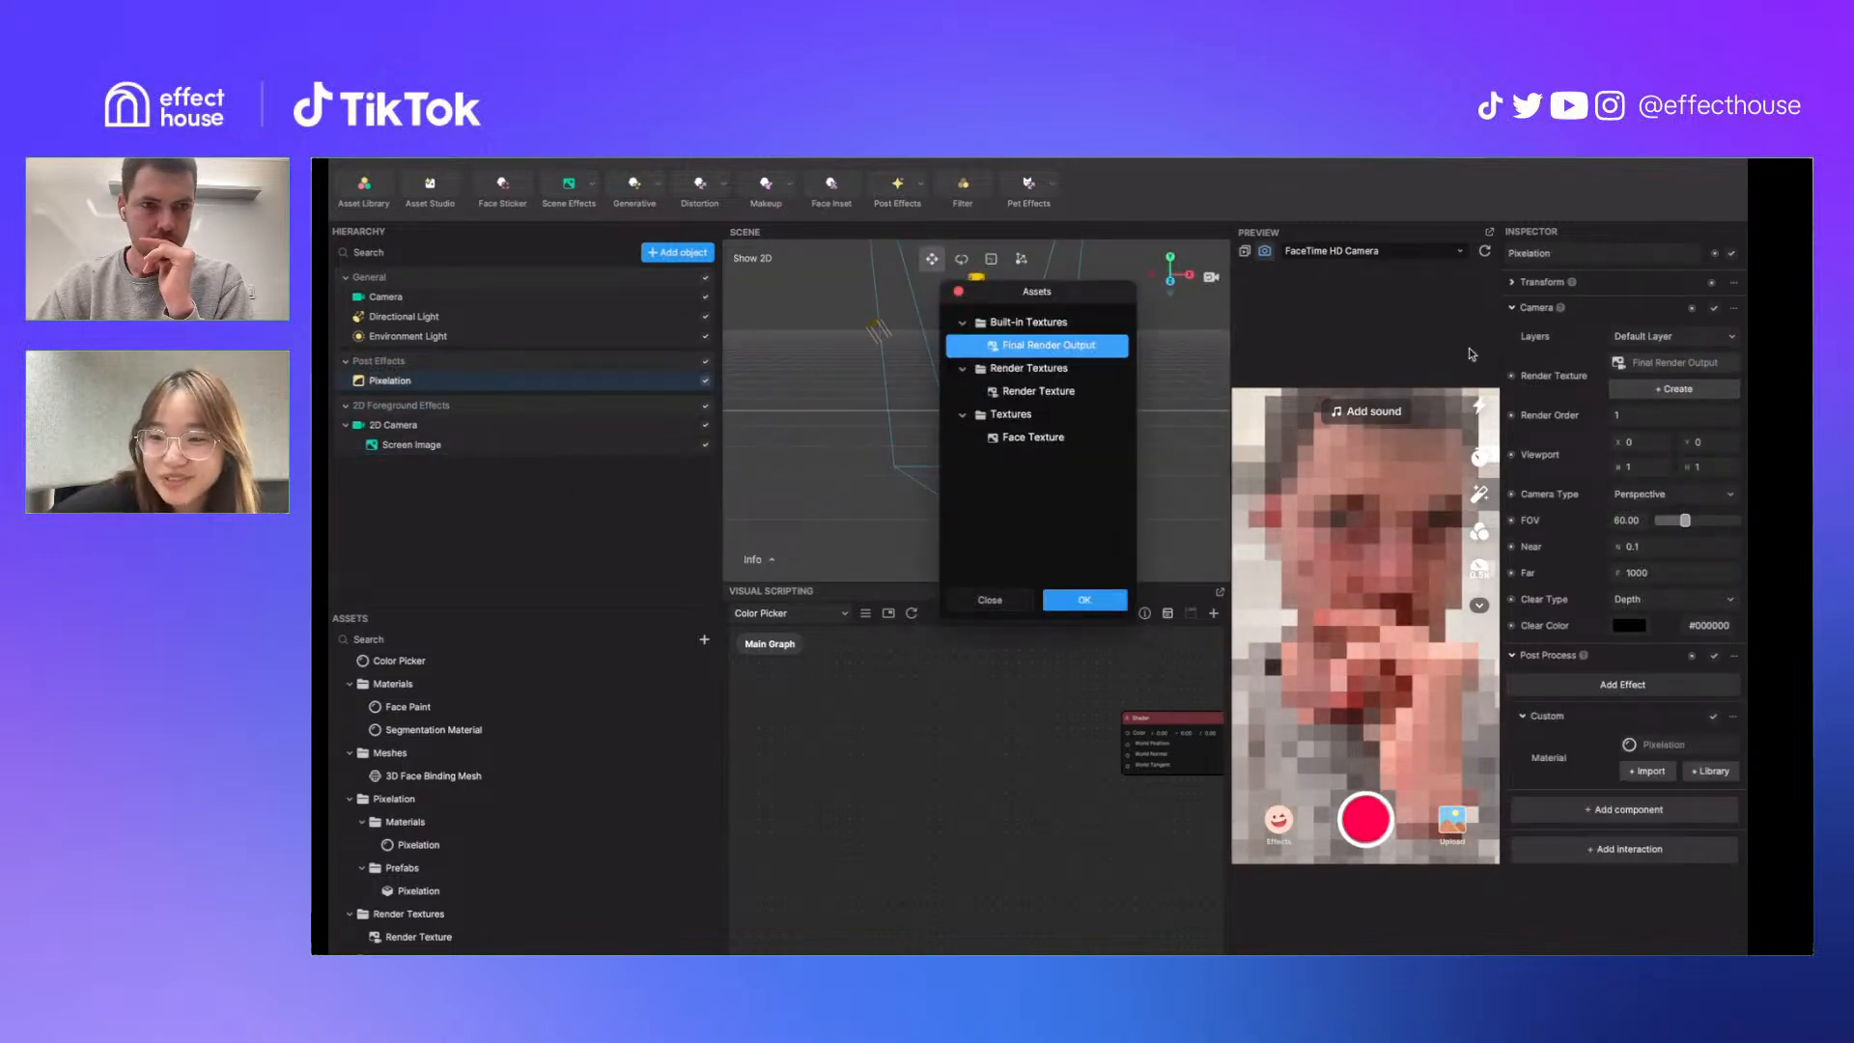
click(1038, 391)
click(1066, 601)
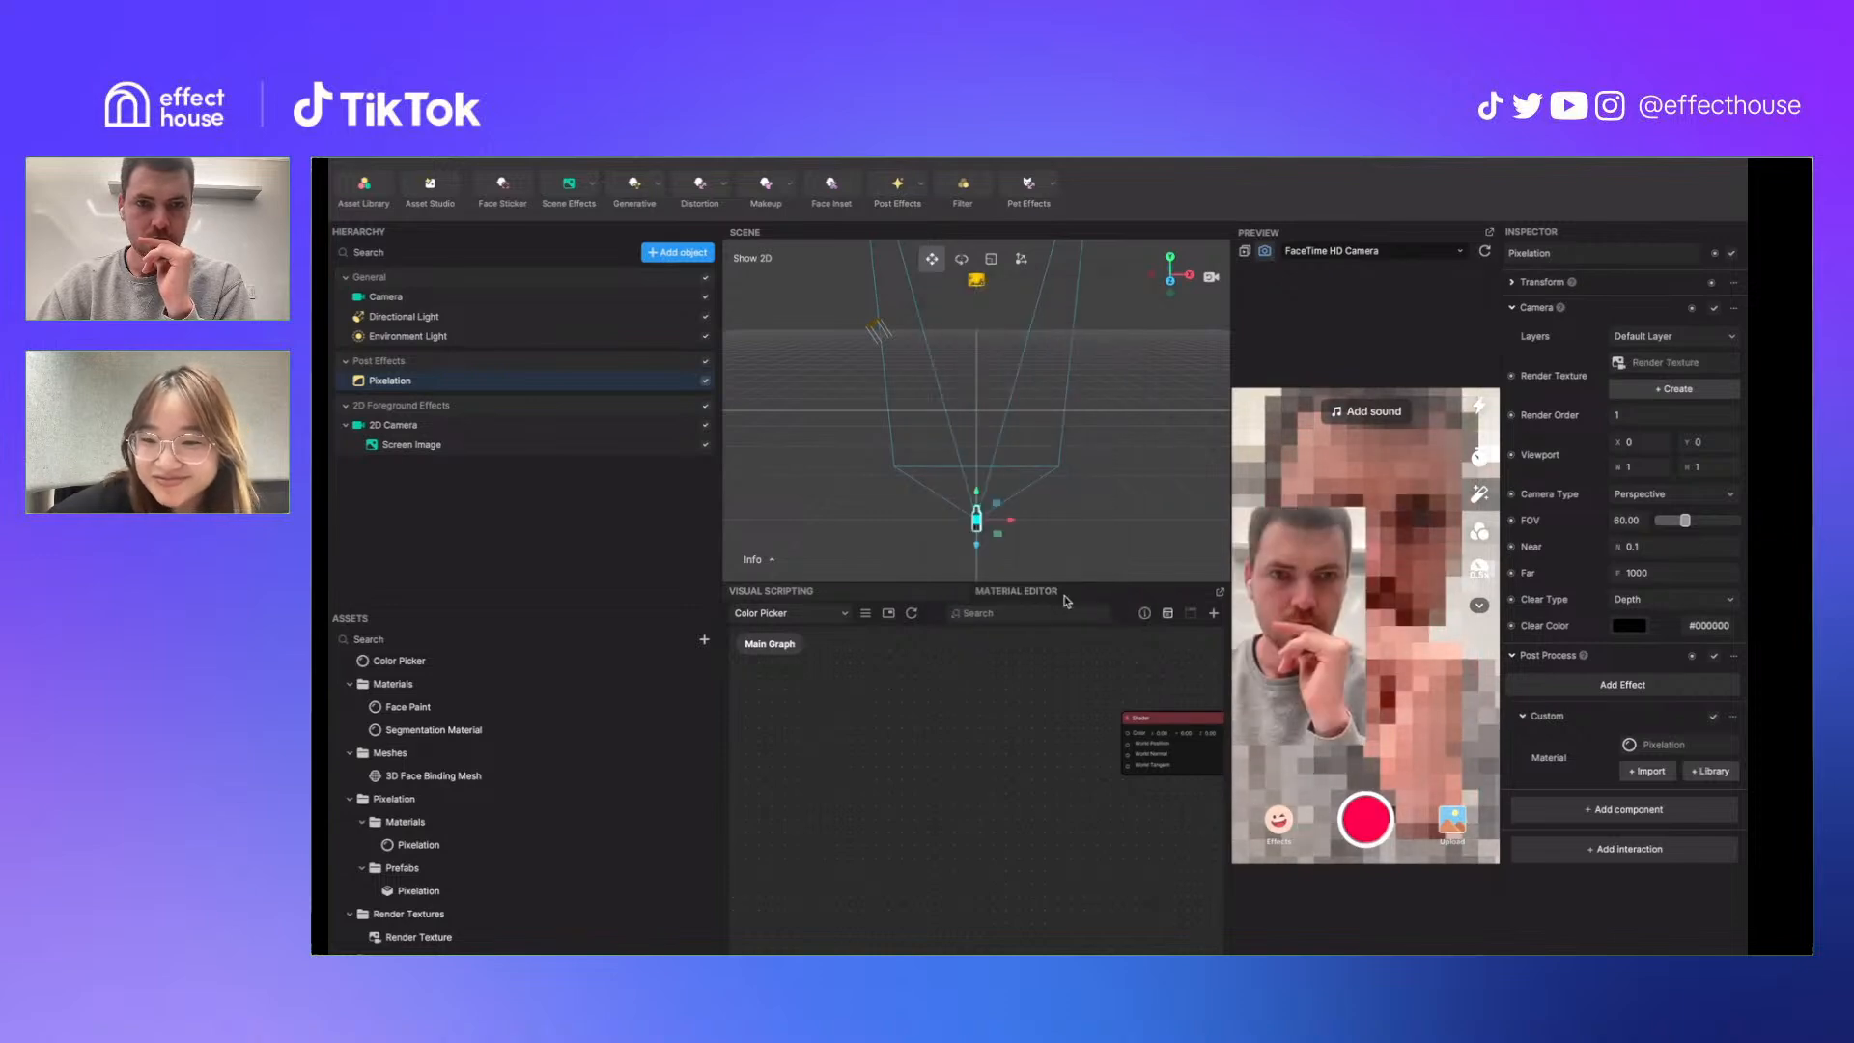
Review the Screen Image and the Render Texture's input texture choices, keeping Camera Input Texture as the input
click(501, 448)
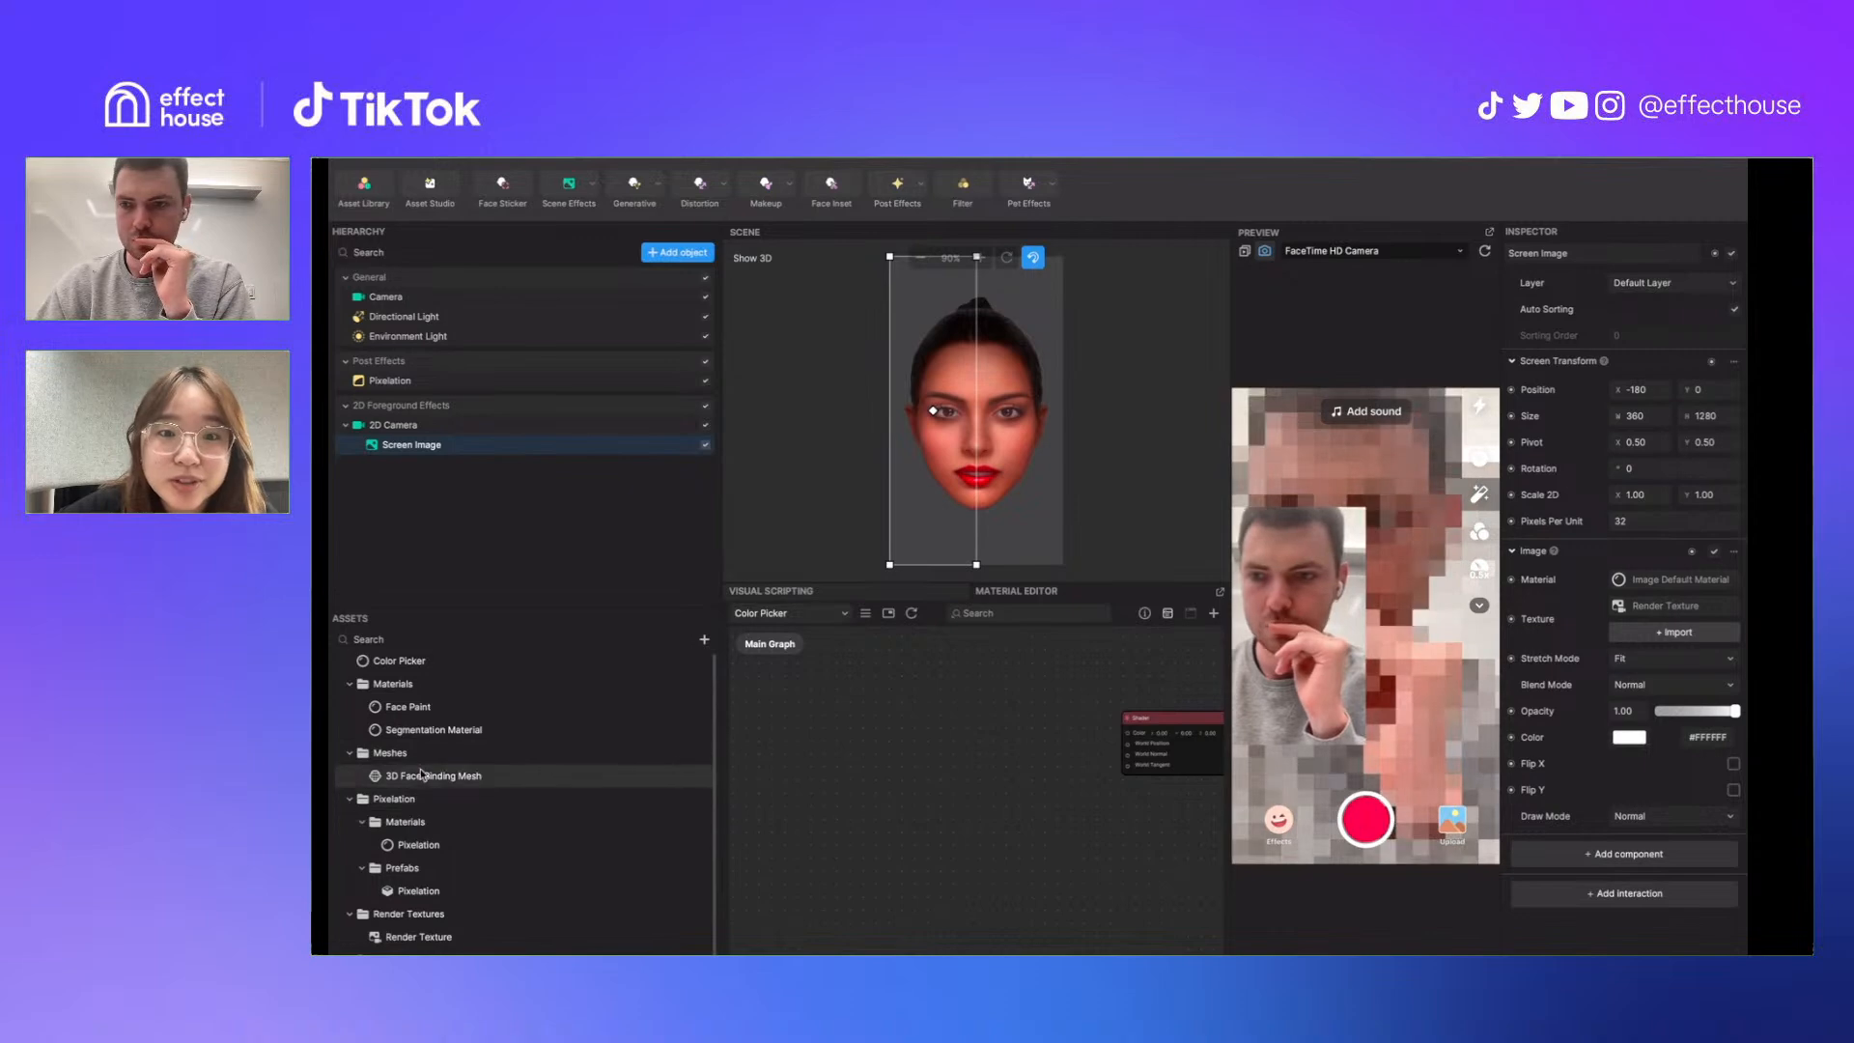
scroll(425, 706, down, 2)
click(423, 885)
click(1659, 284)
scroll(985, 501, down, 5)
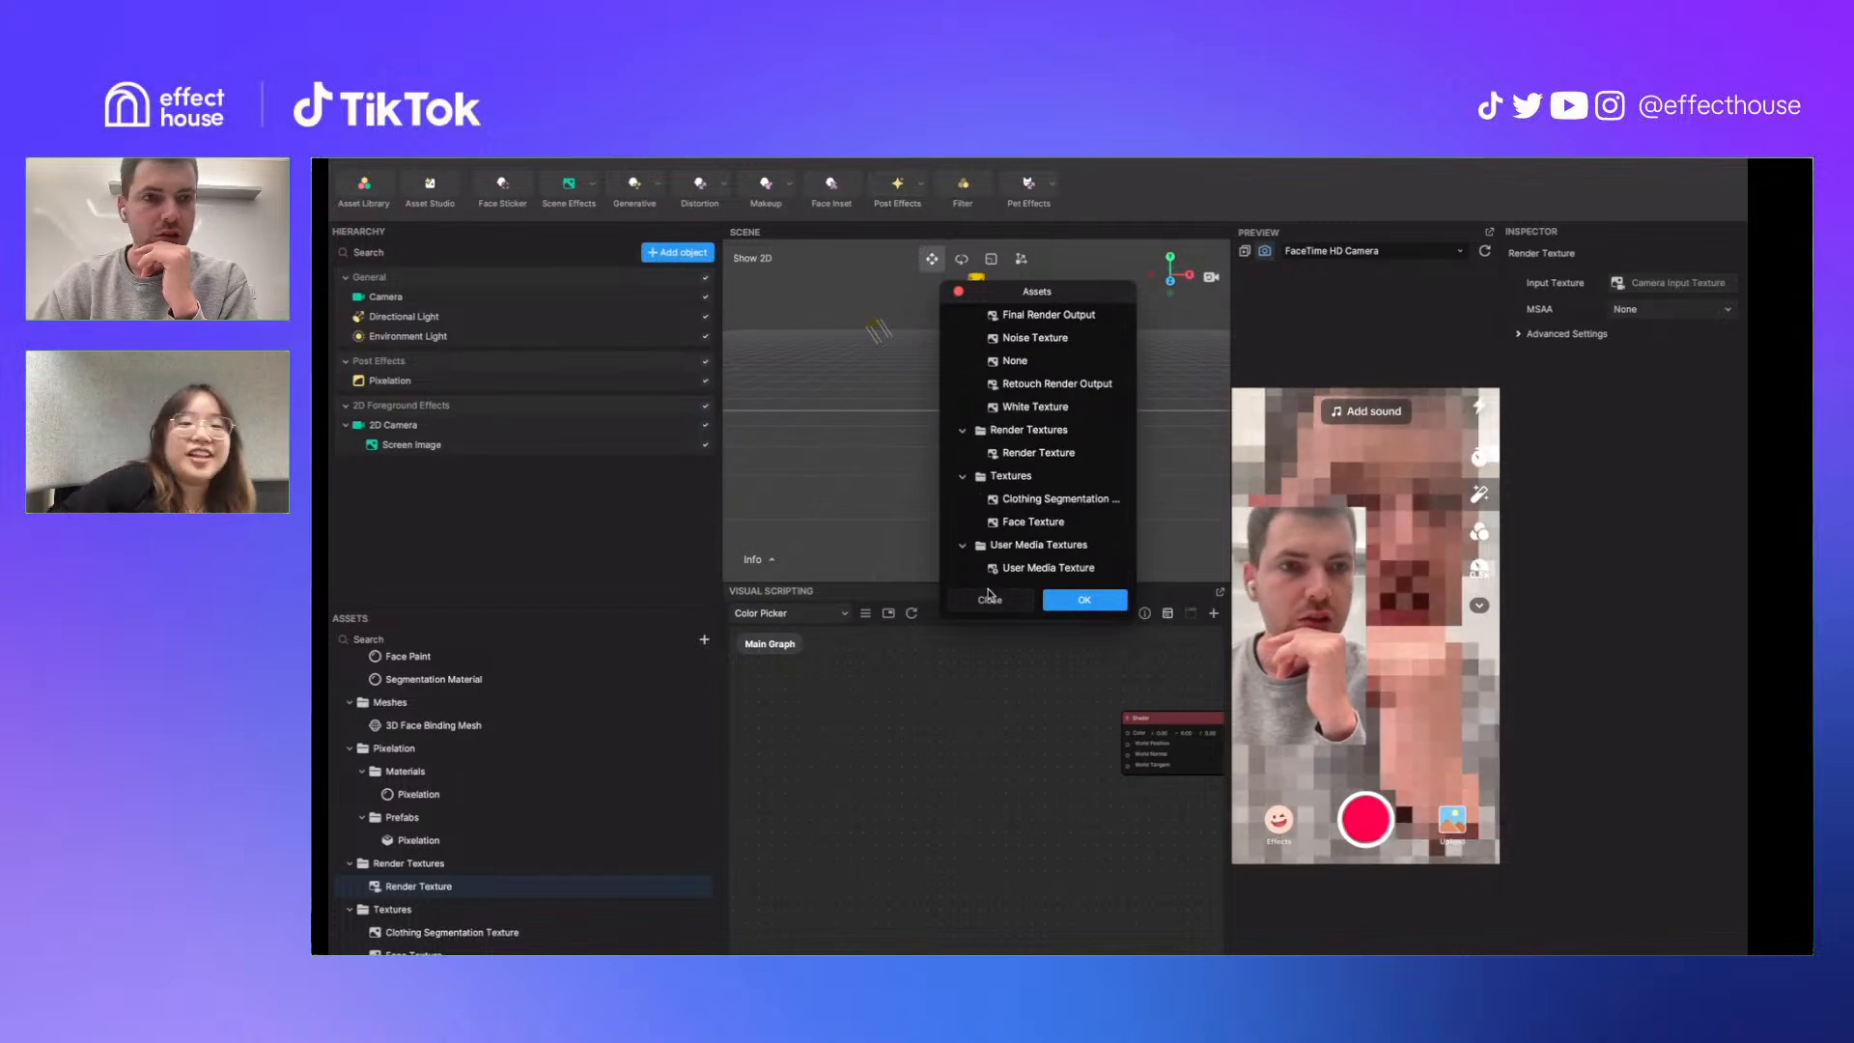
scroll(1024, 434, up, 5)
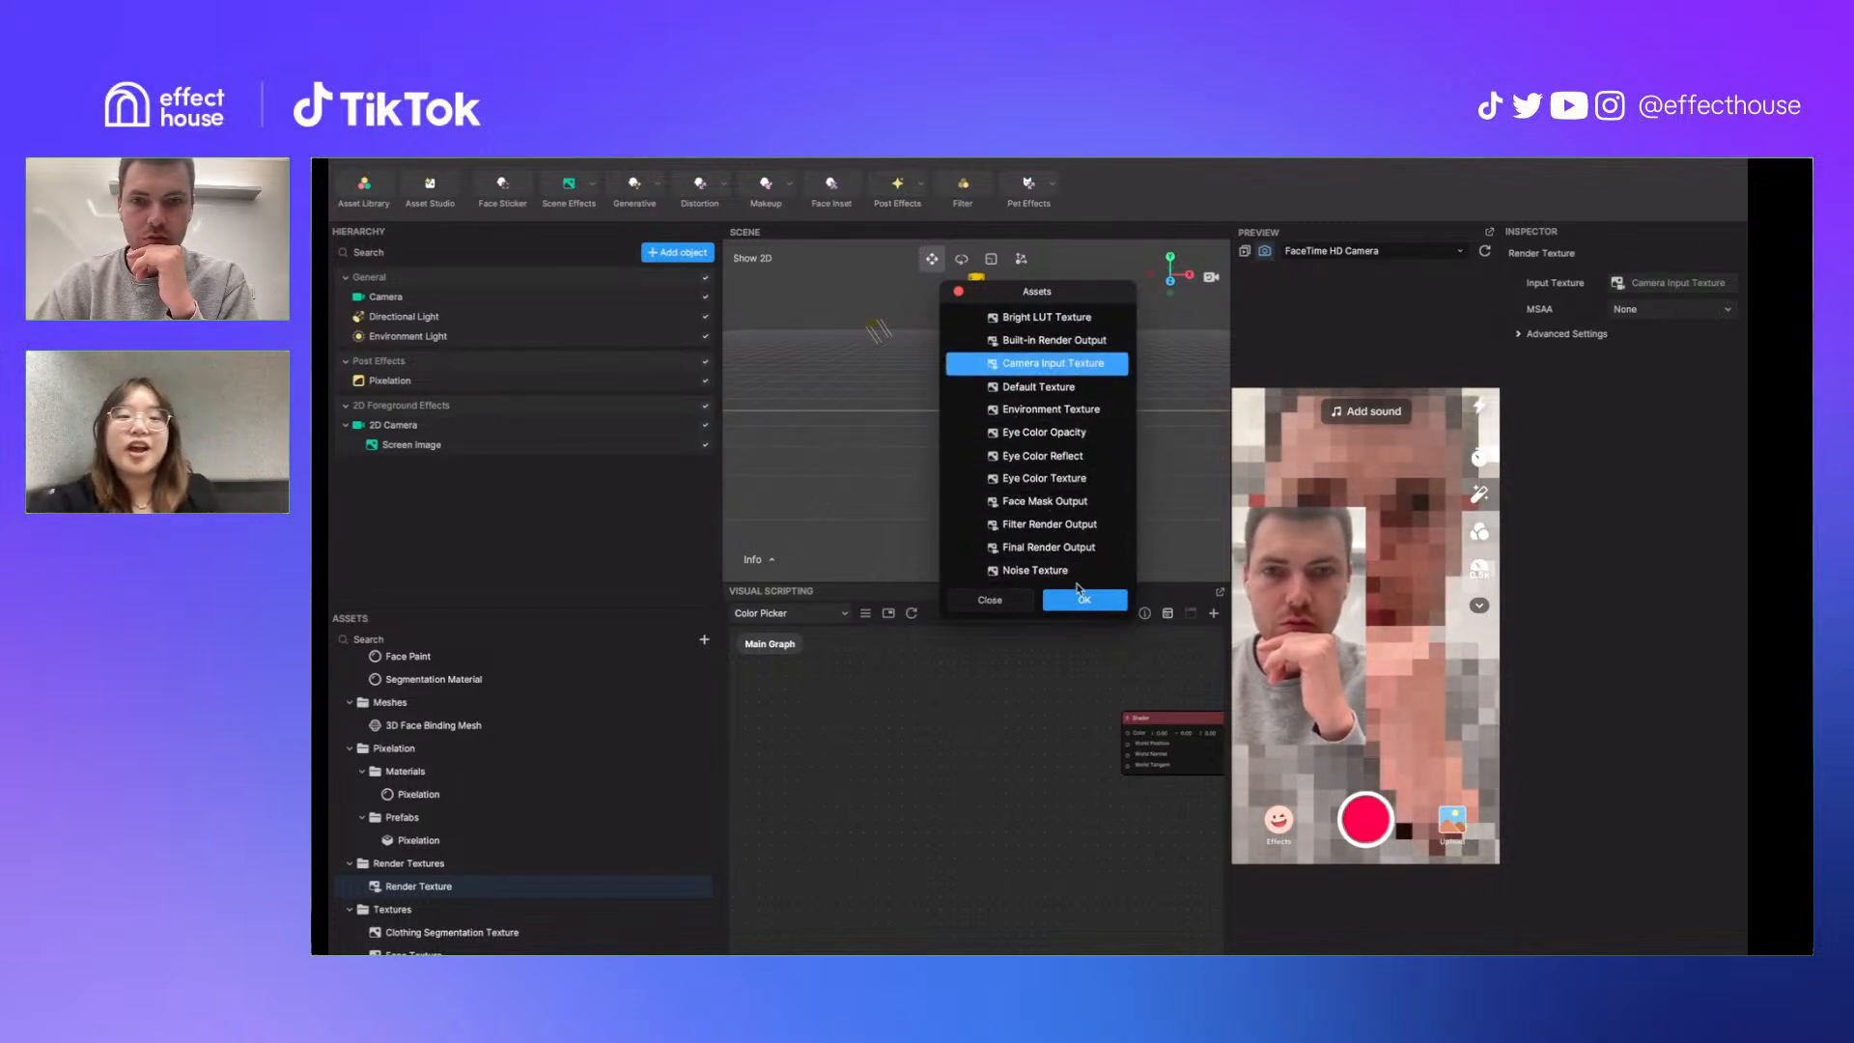
click(1084, 599)
click(421, 446)
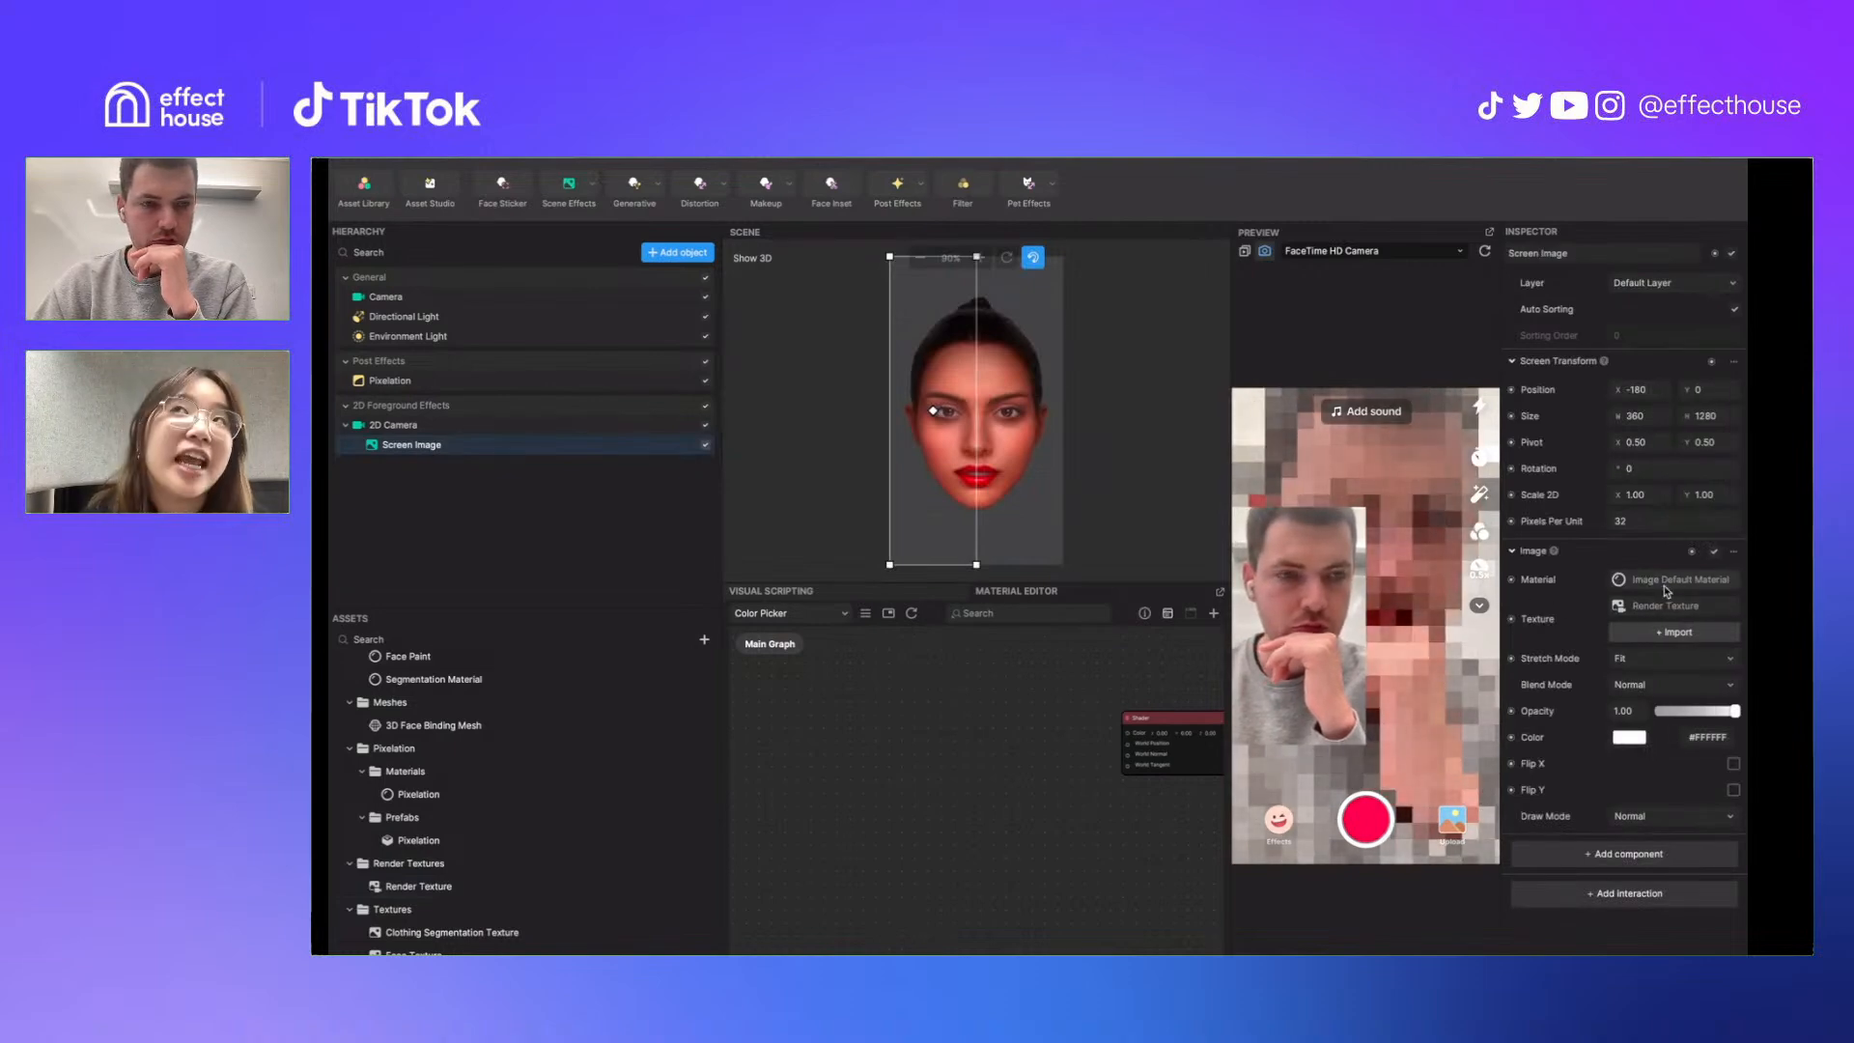
scroll(401, 773, up, 2)
scroll(410, 763, down, 2)
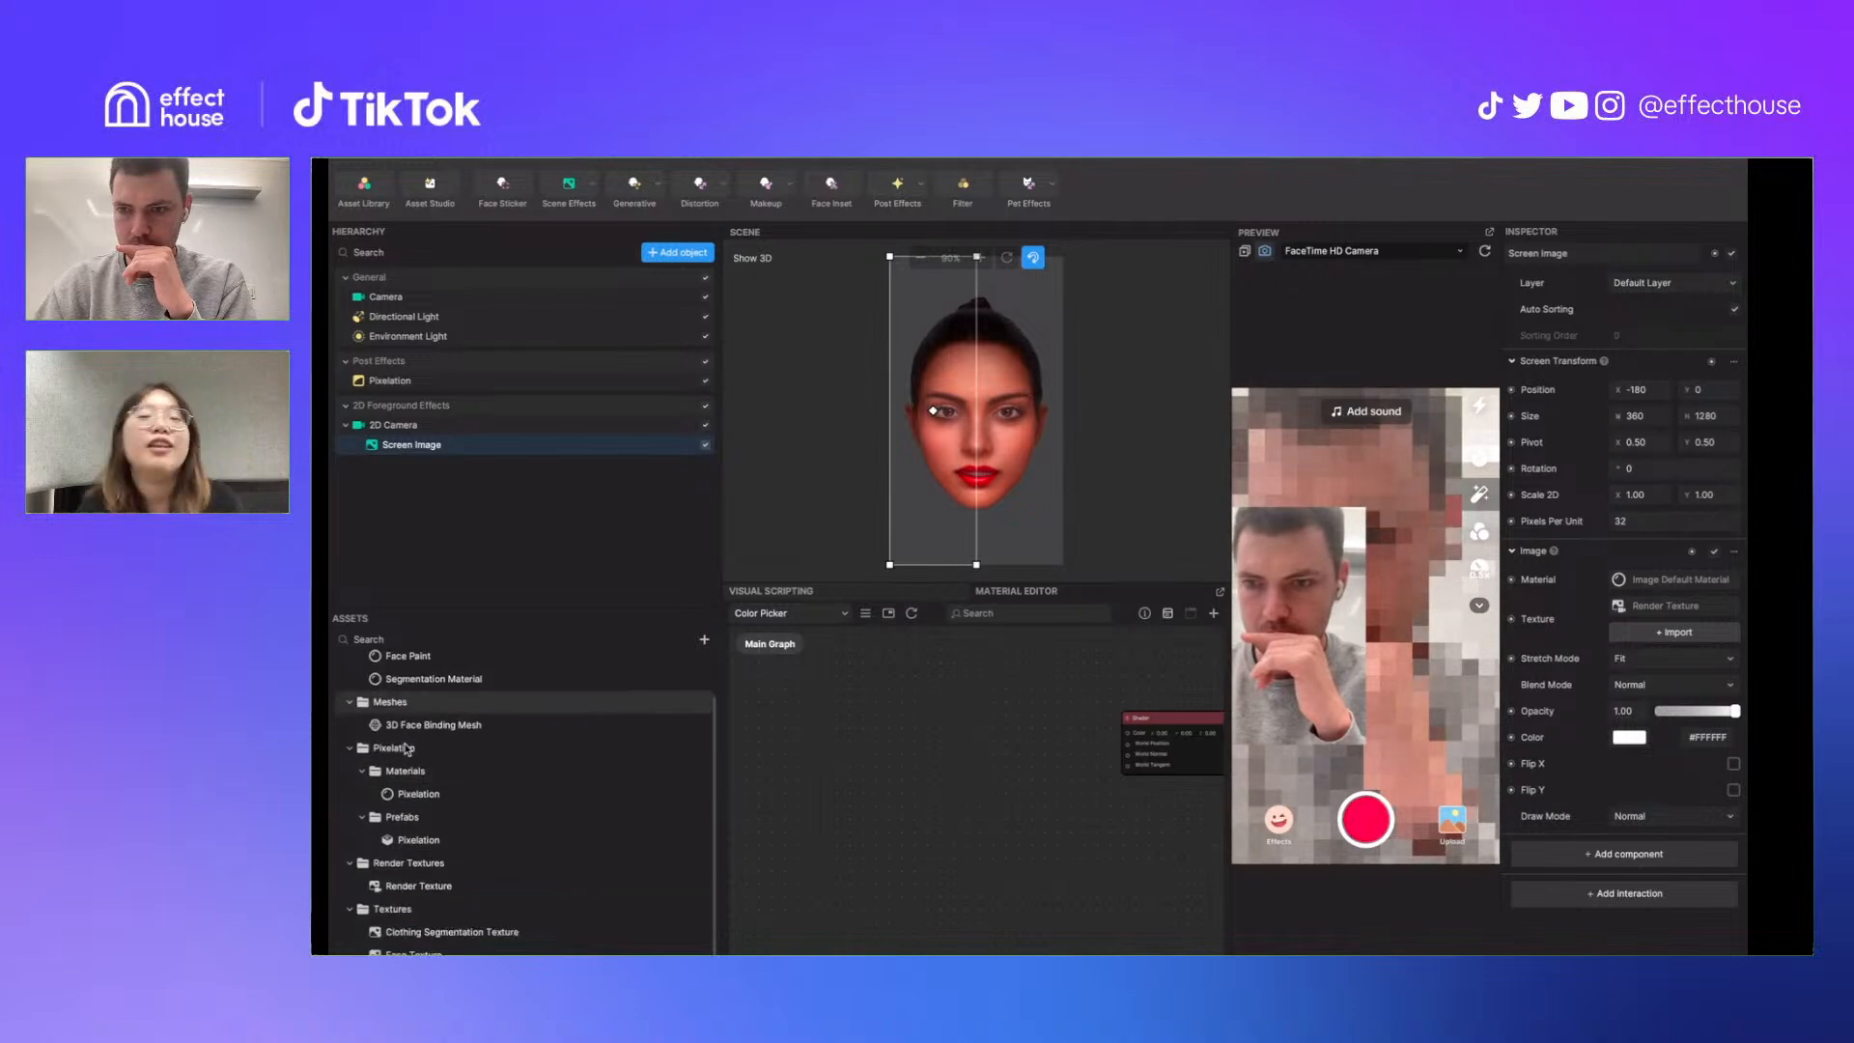
scroll(405, 734, up, 2)
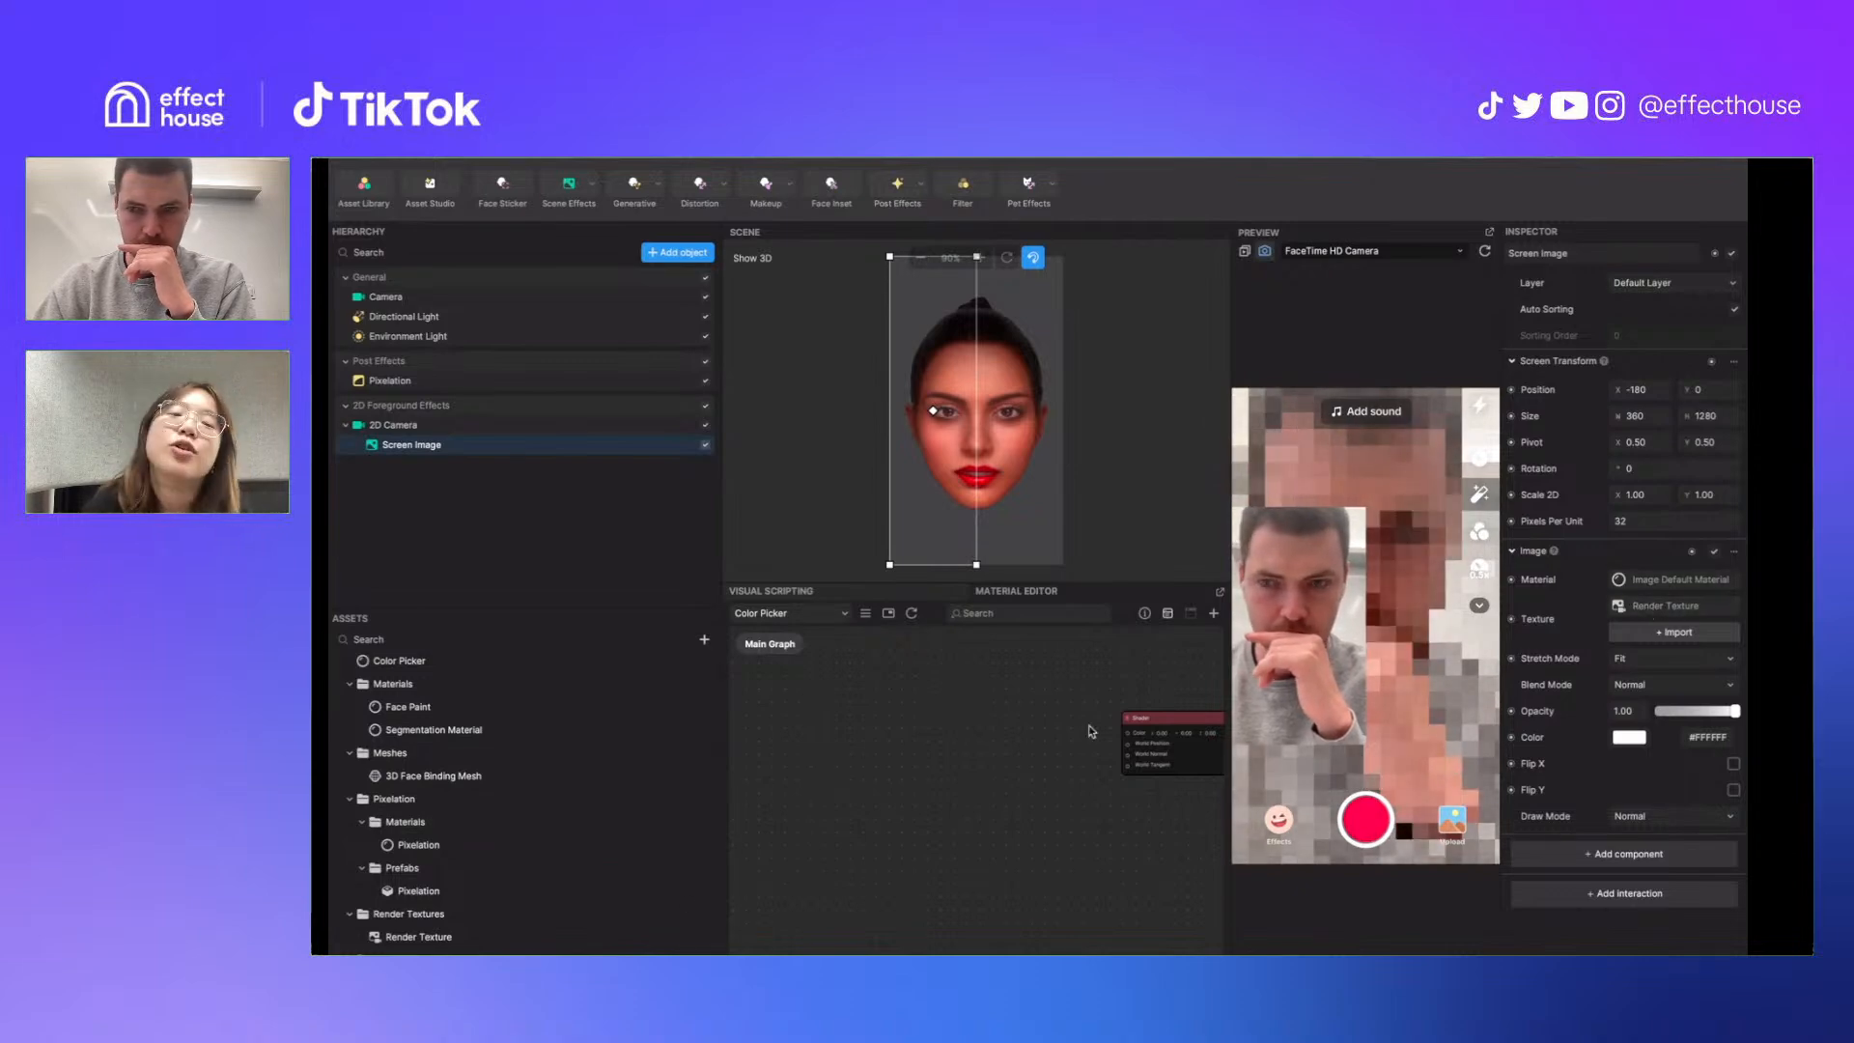
scroll(541, 918, down, 2)
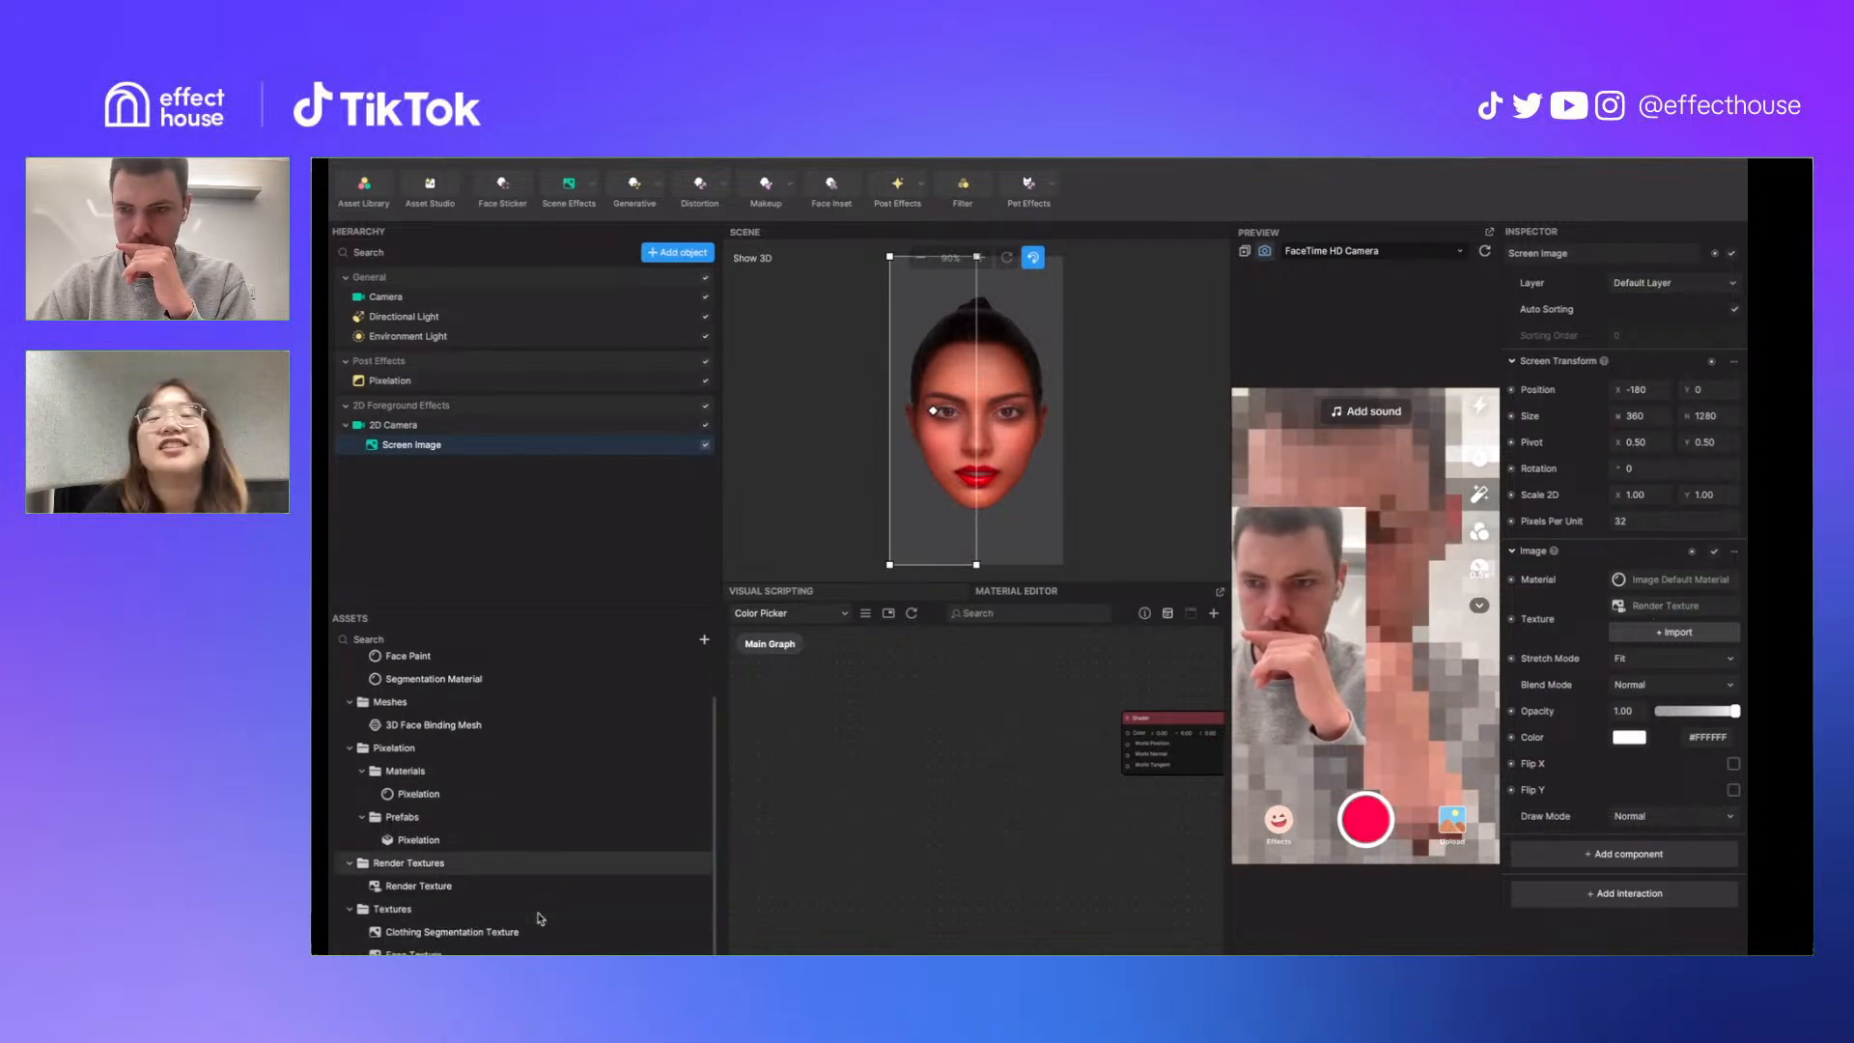
scroll(539, 919, up, 2)
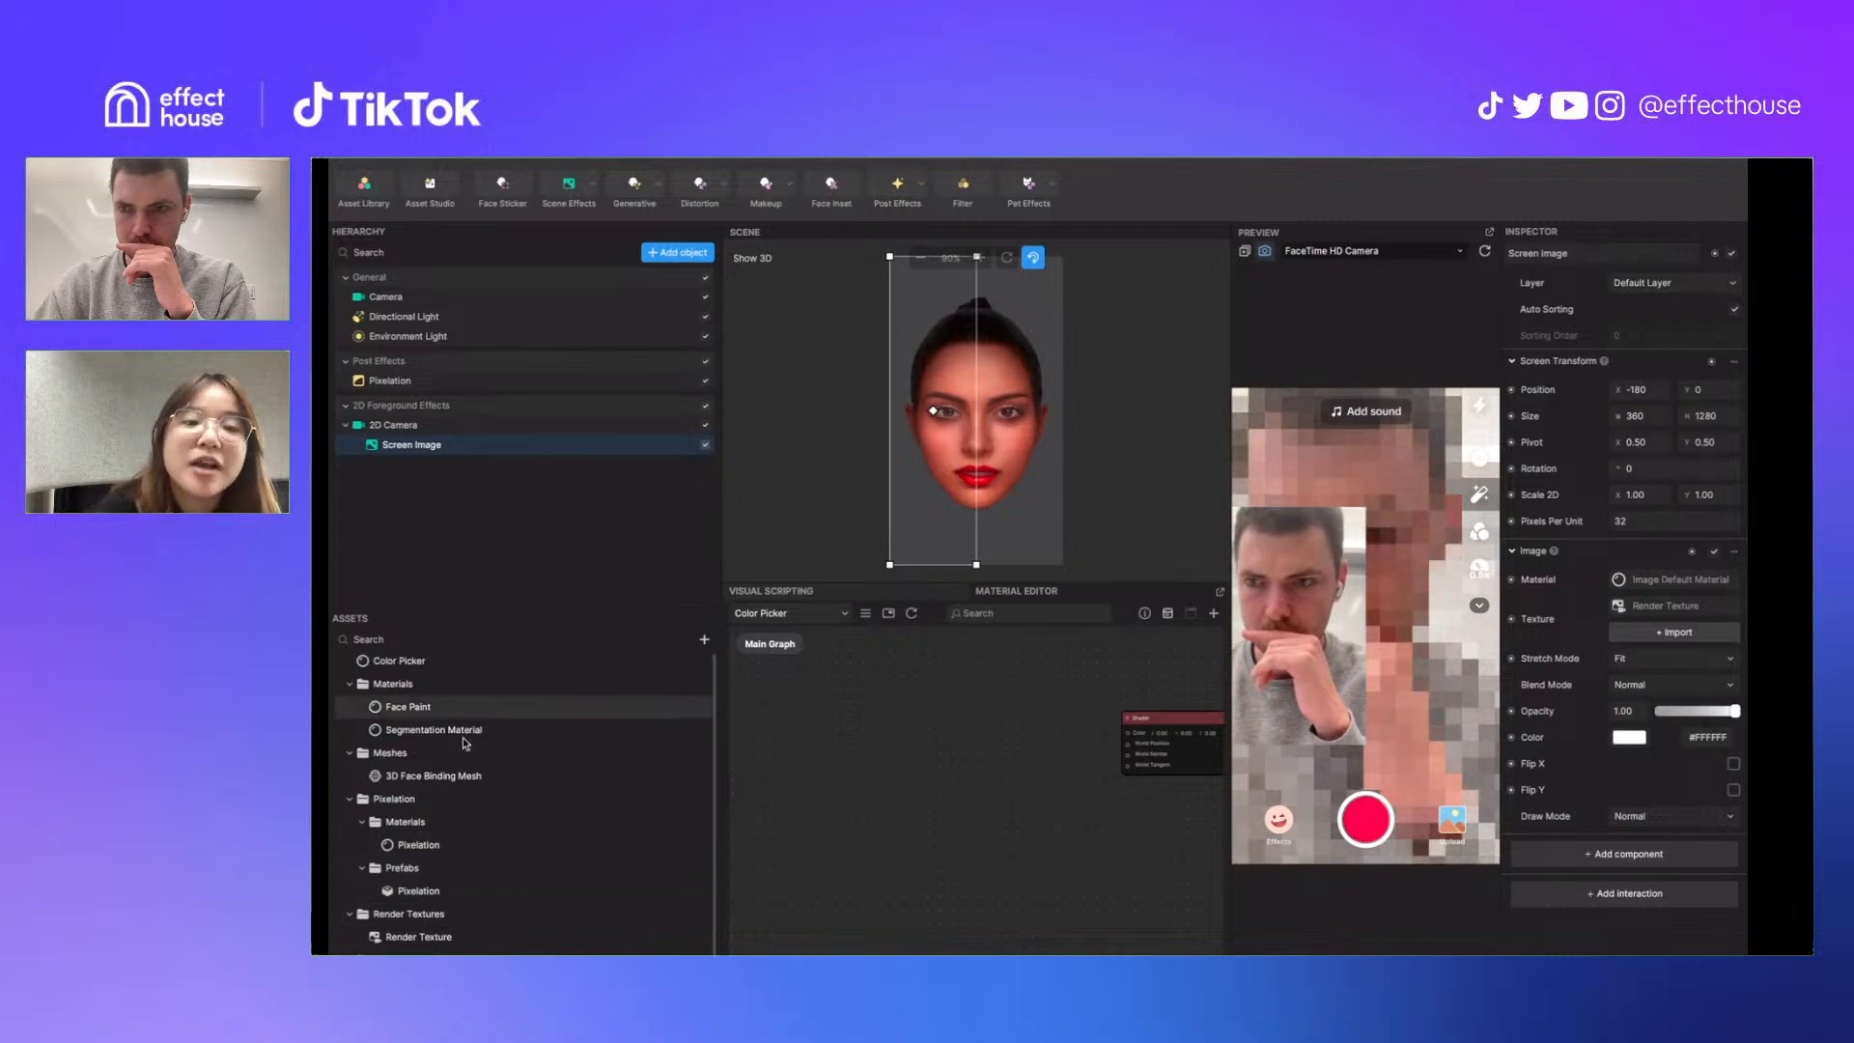
Show the Render Texture's advanced settings, confirm Camera Input Texture as its input, and select the Pixelation object
click(418, 937)
click(1569, 334)
click(1674, 283)
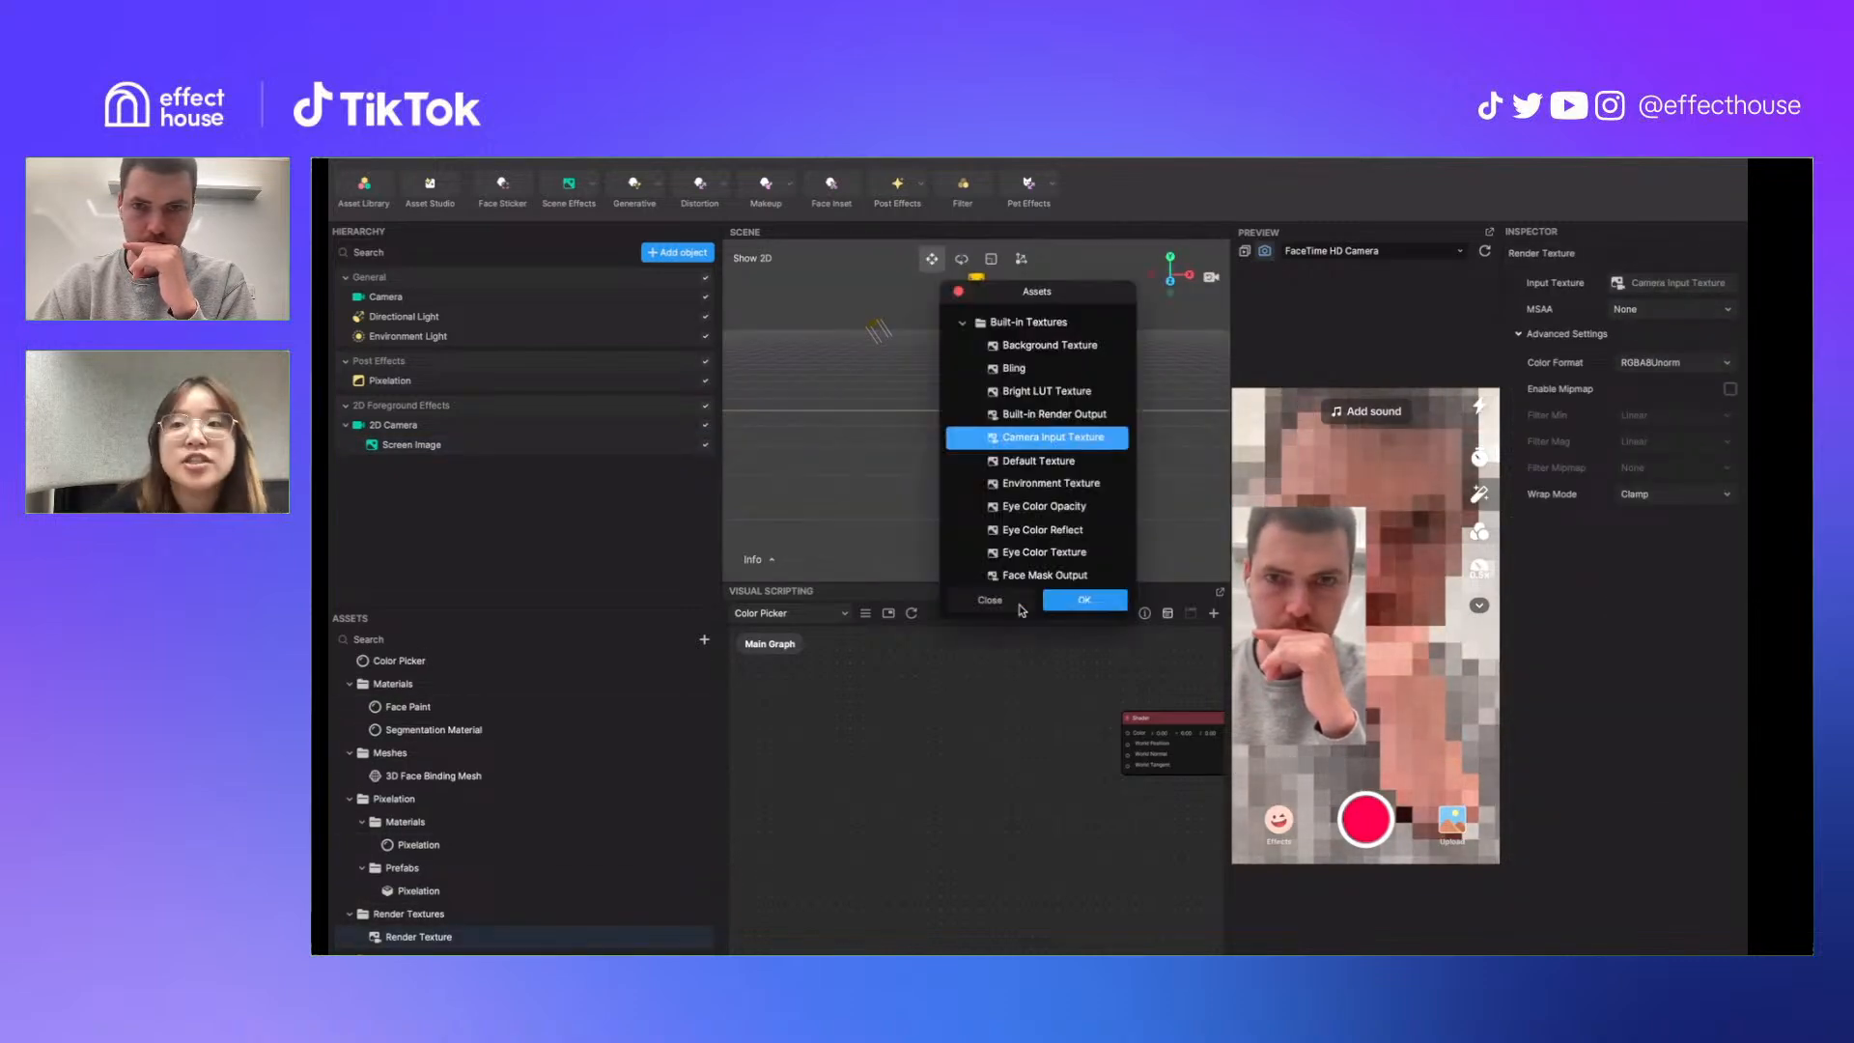
click(1081, 600)
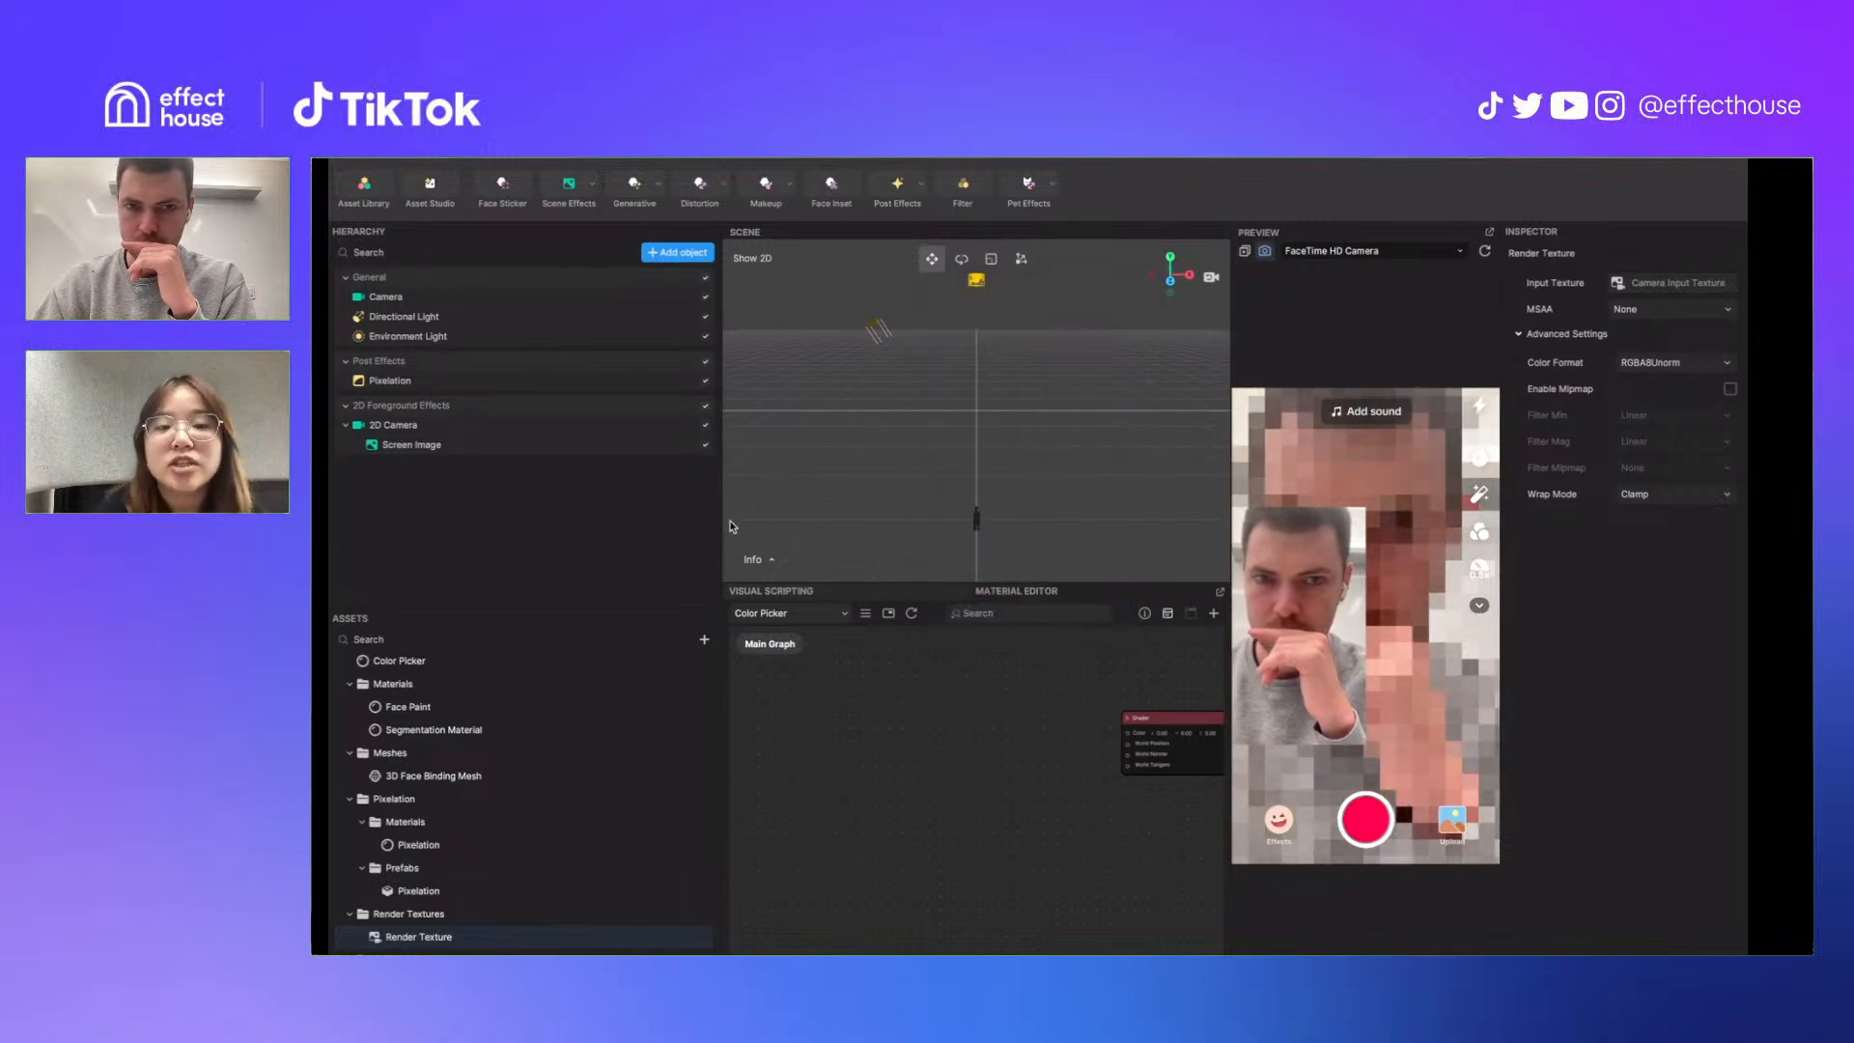
click(496, 383)
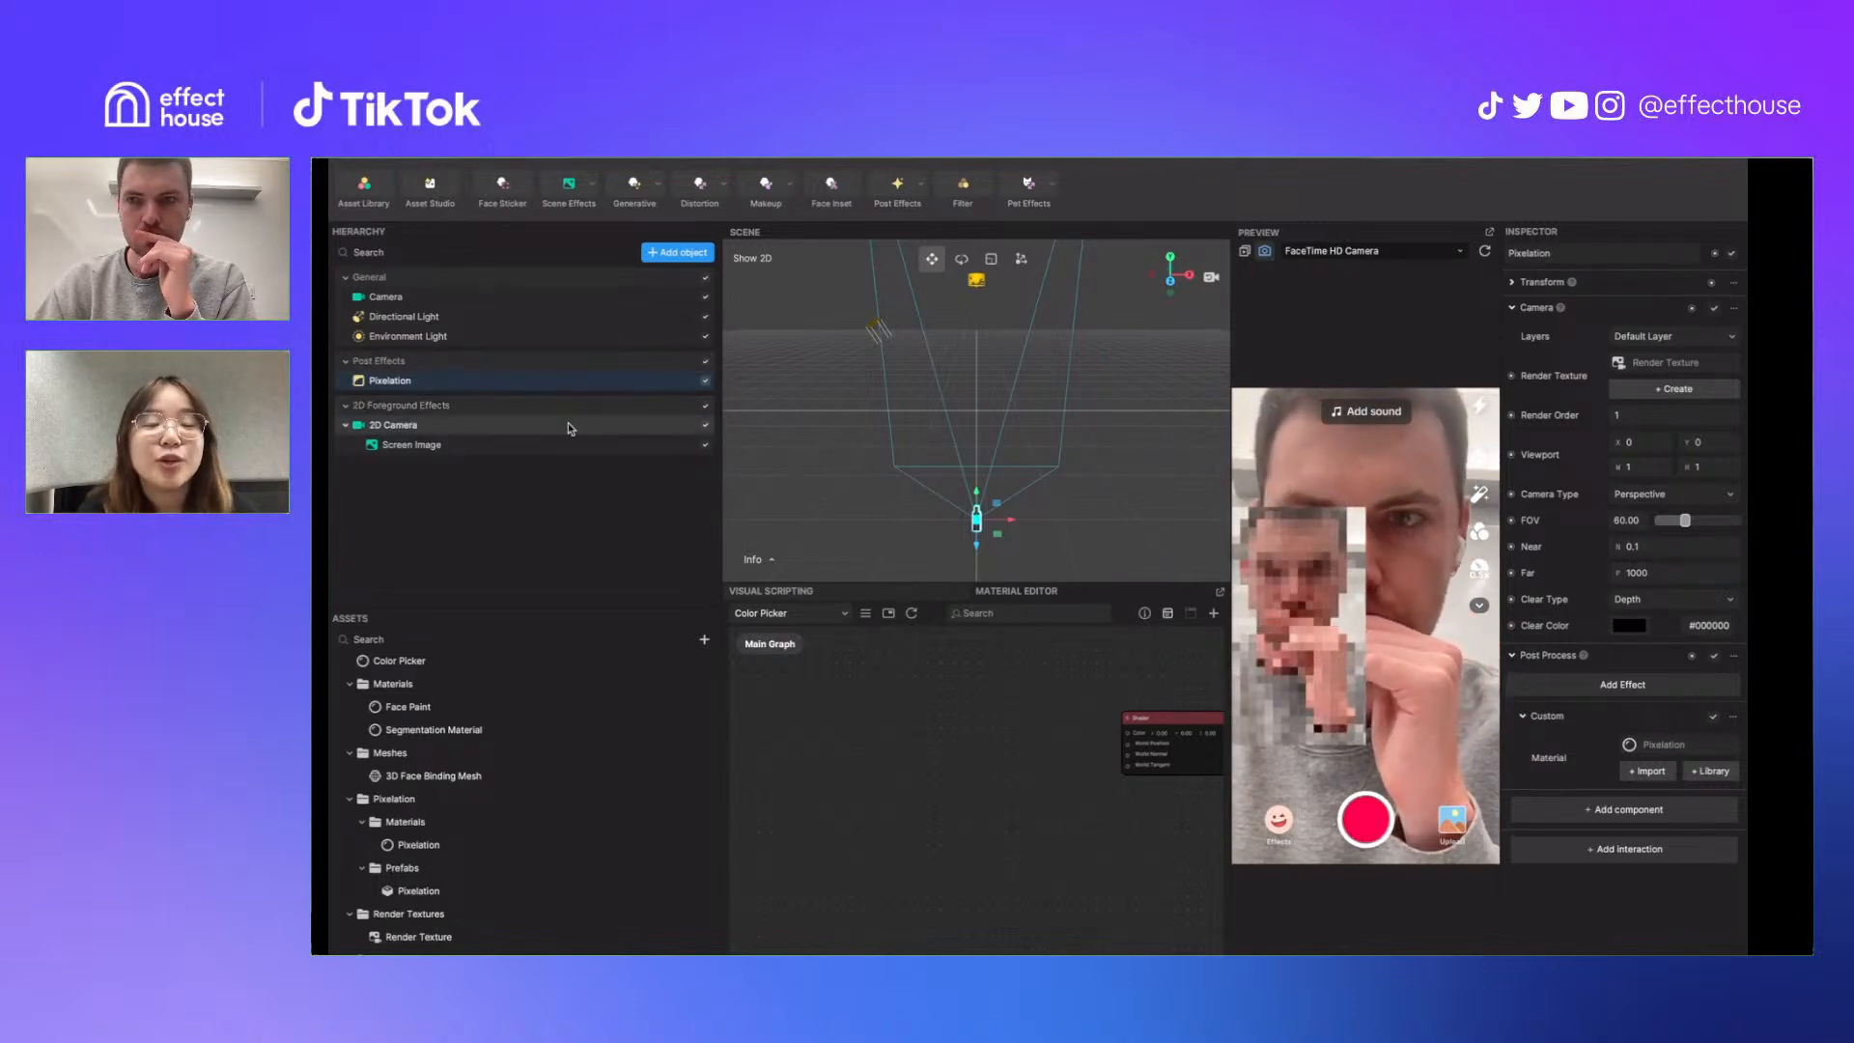
Widen the Screen Image to the full width of the frame, 720
click(541, 445)
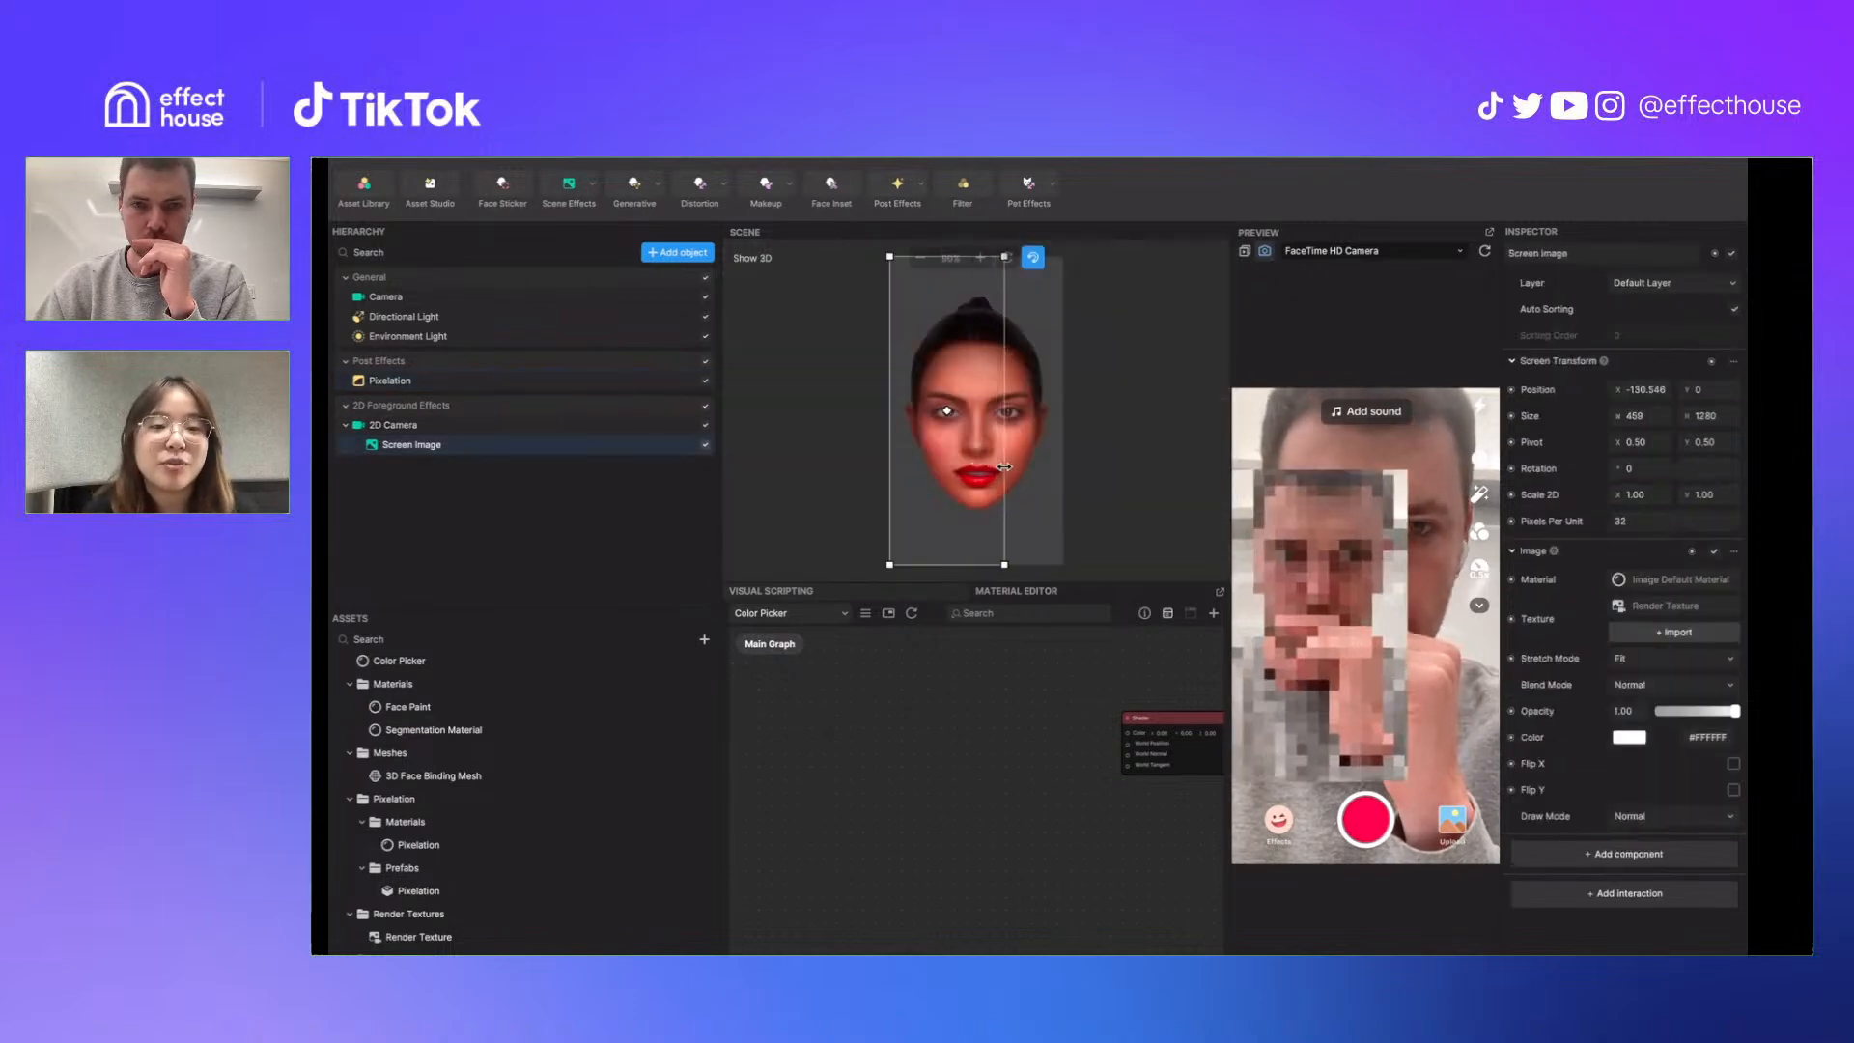
drag(1031, 465, 1059, 463)
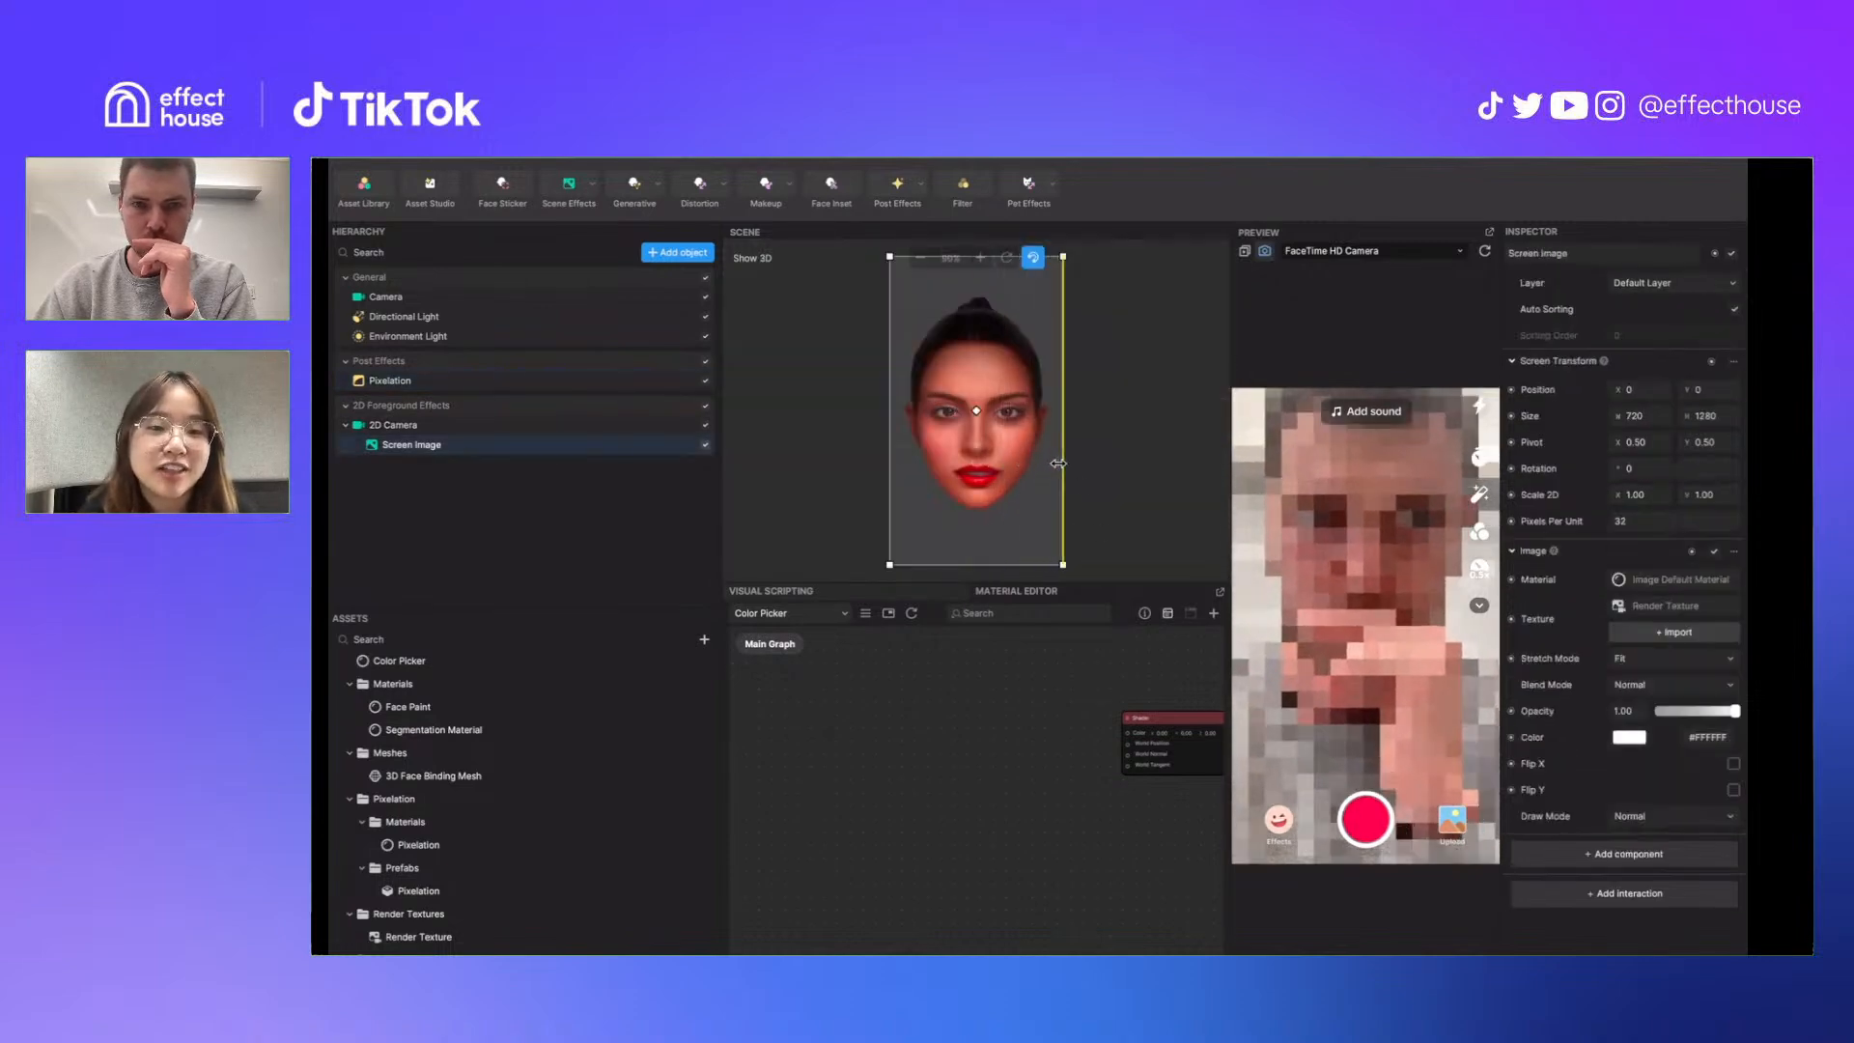
click(1662, 825)
click(1662, 825)
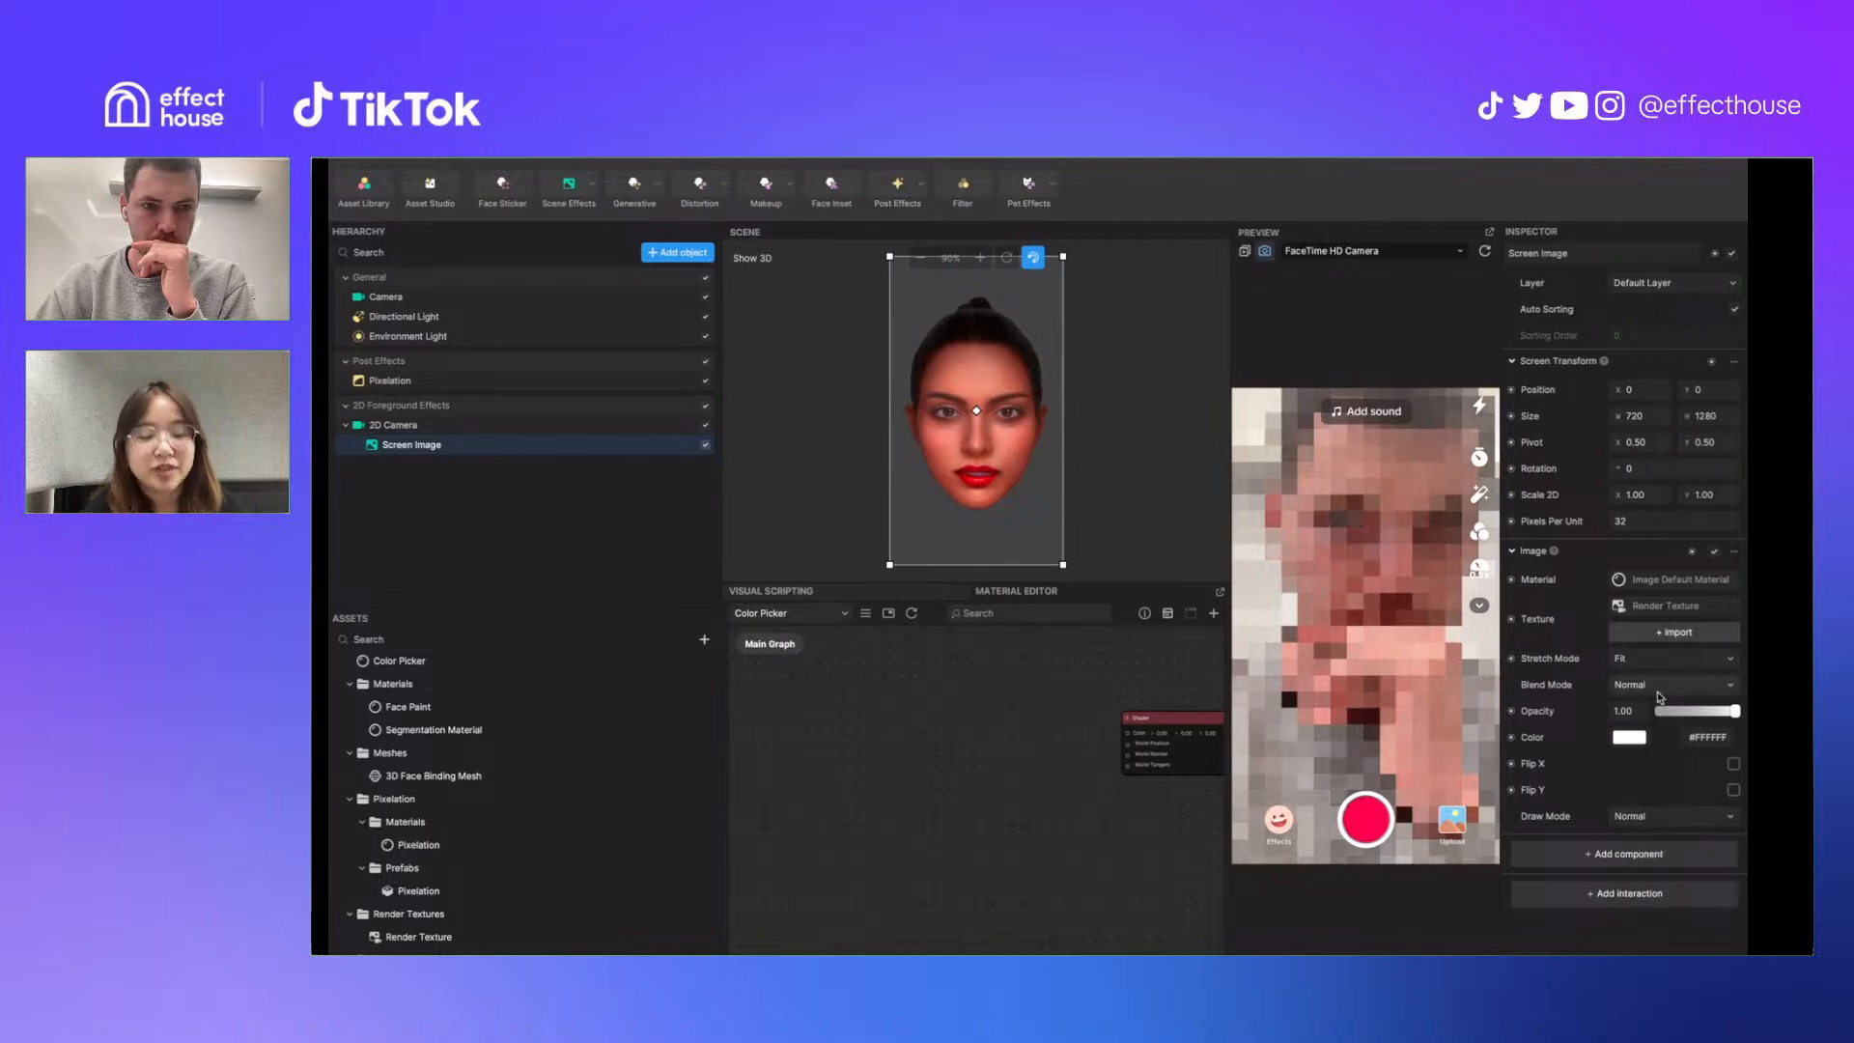
Set the Screen Image's stretch mode to Fill, and narrow it to the left half of the frame, 360 wide
click(1660, 661)
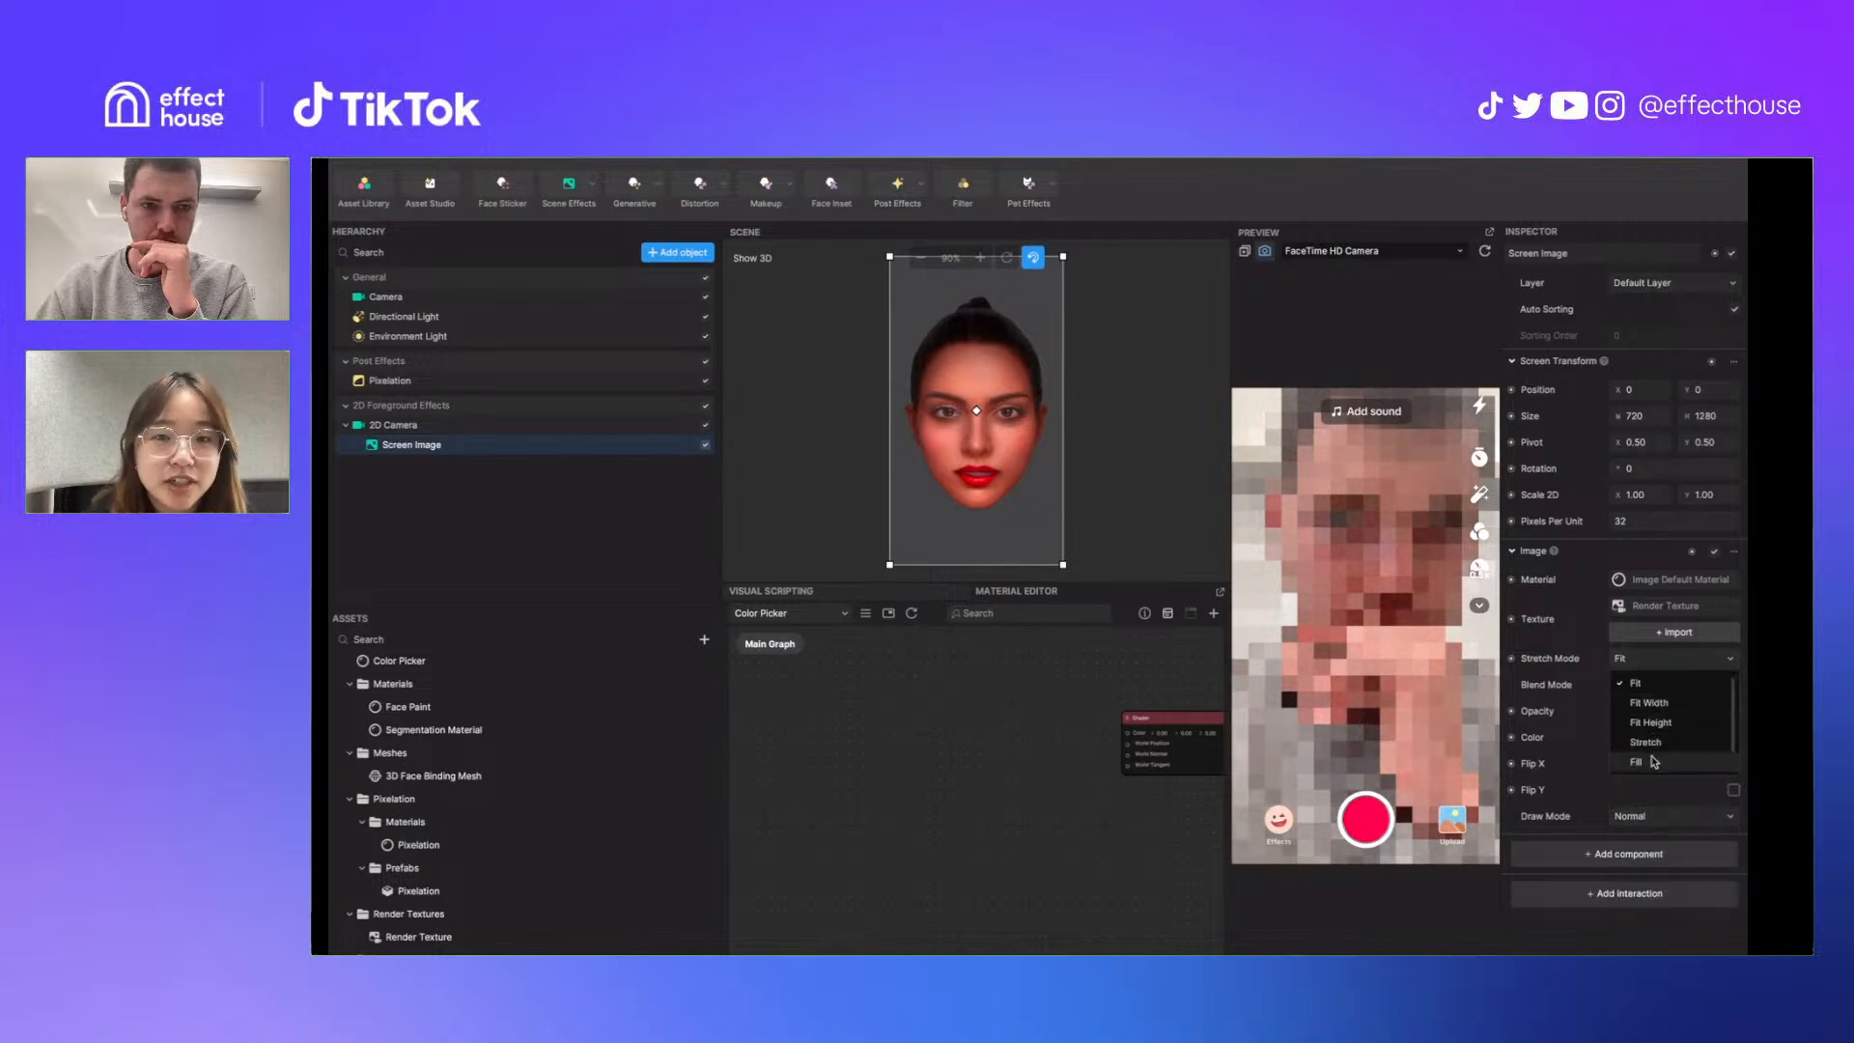
click(1636, 762)
drag(1063, 530, 977, 529)
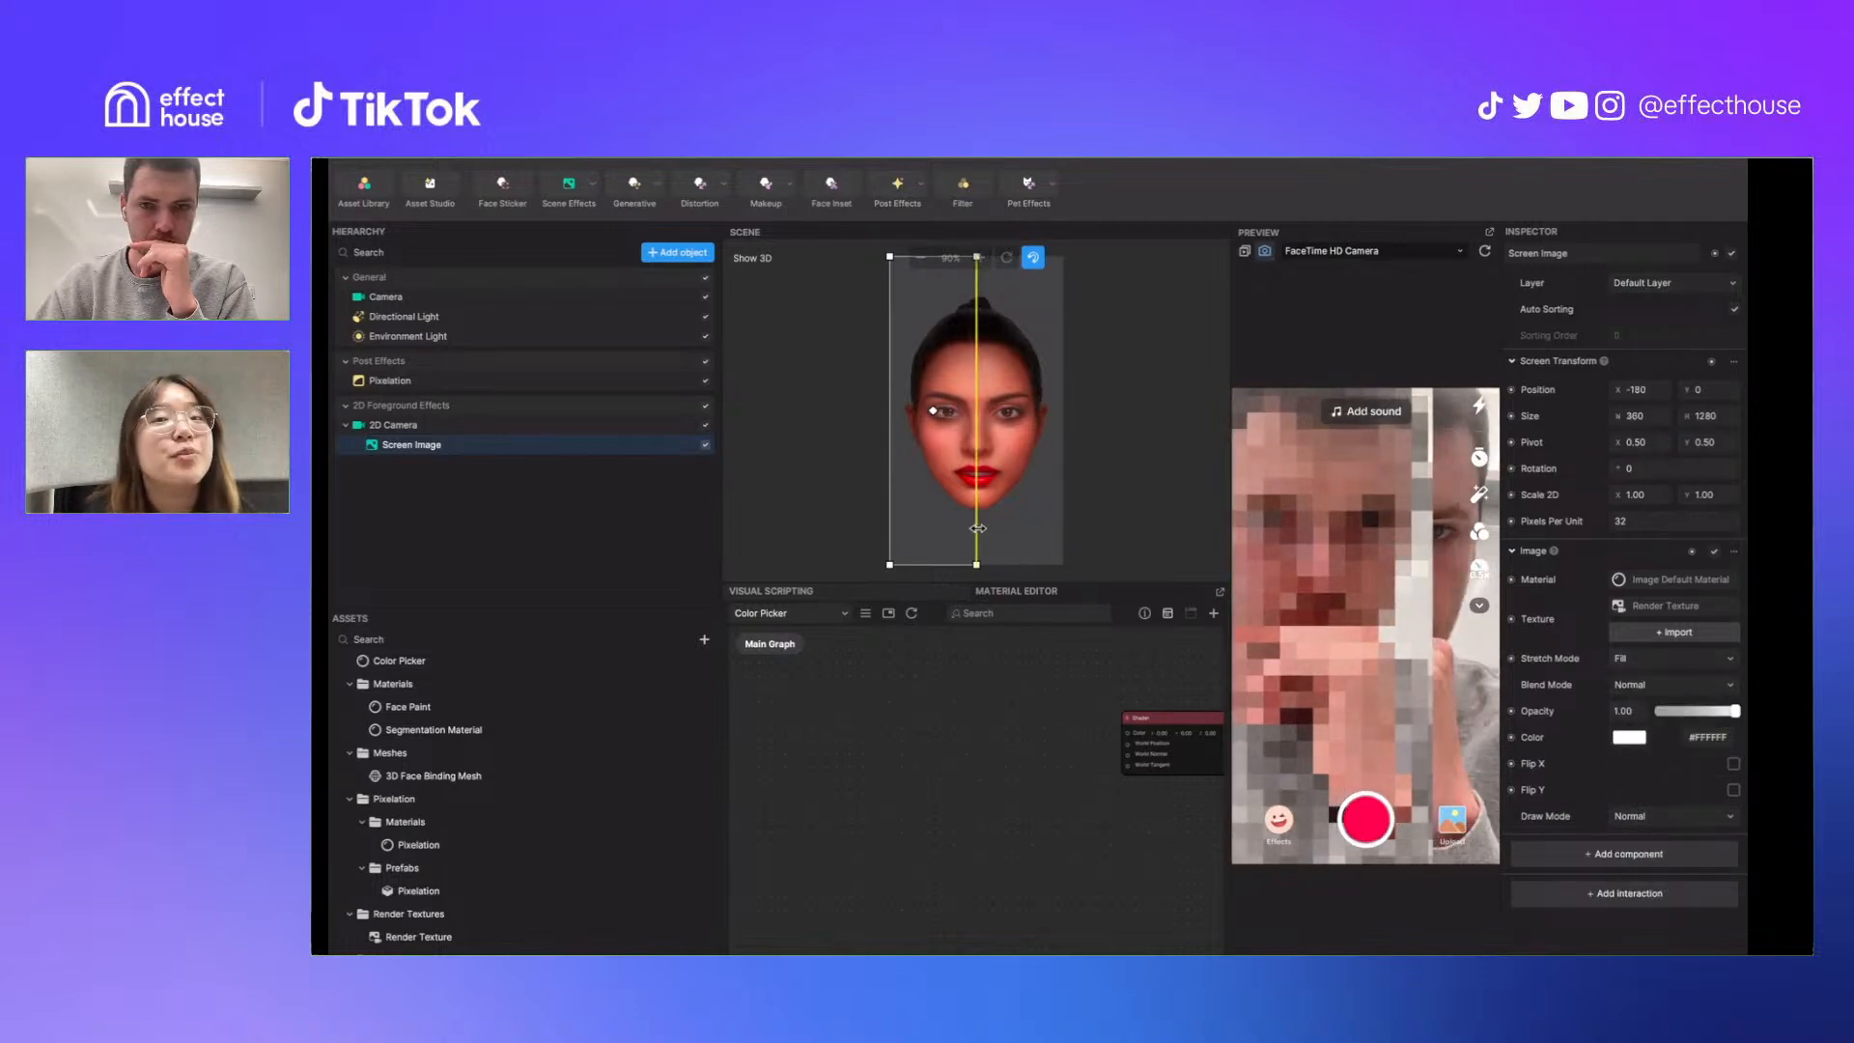
Set the Screen Image's stretch mode to Fill and Cut, and move it to the centre of the frame at X 0
click(1638, 661)
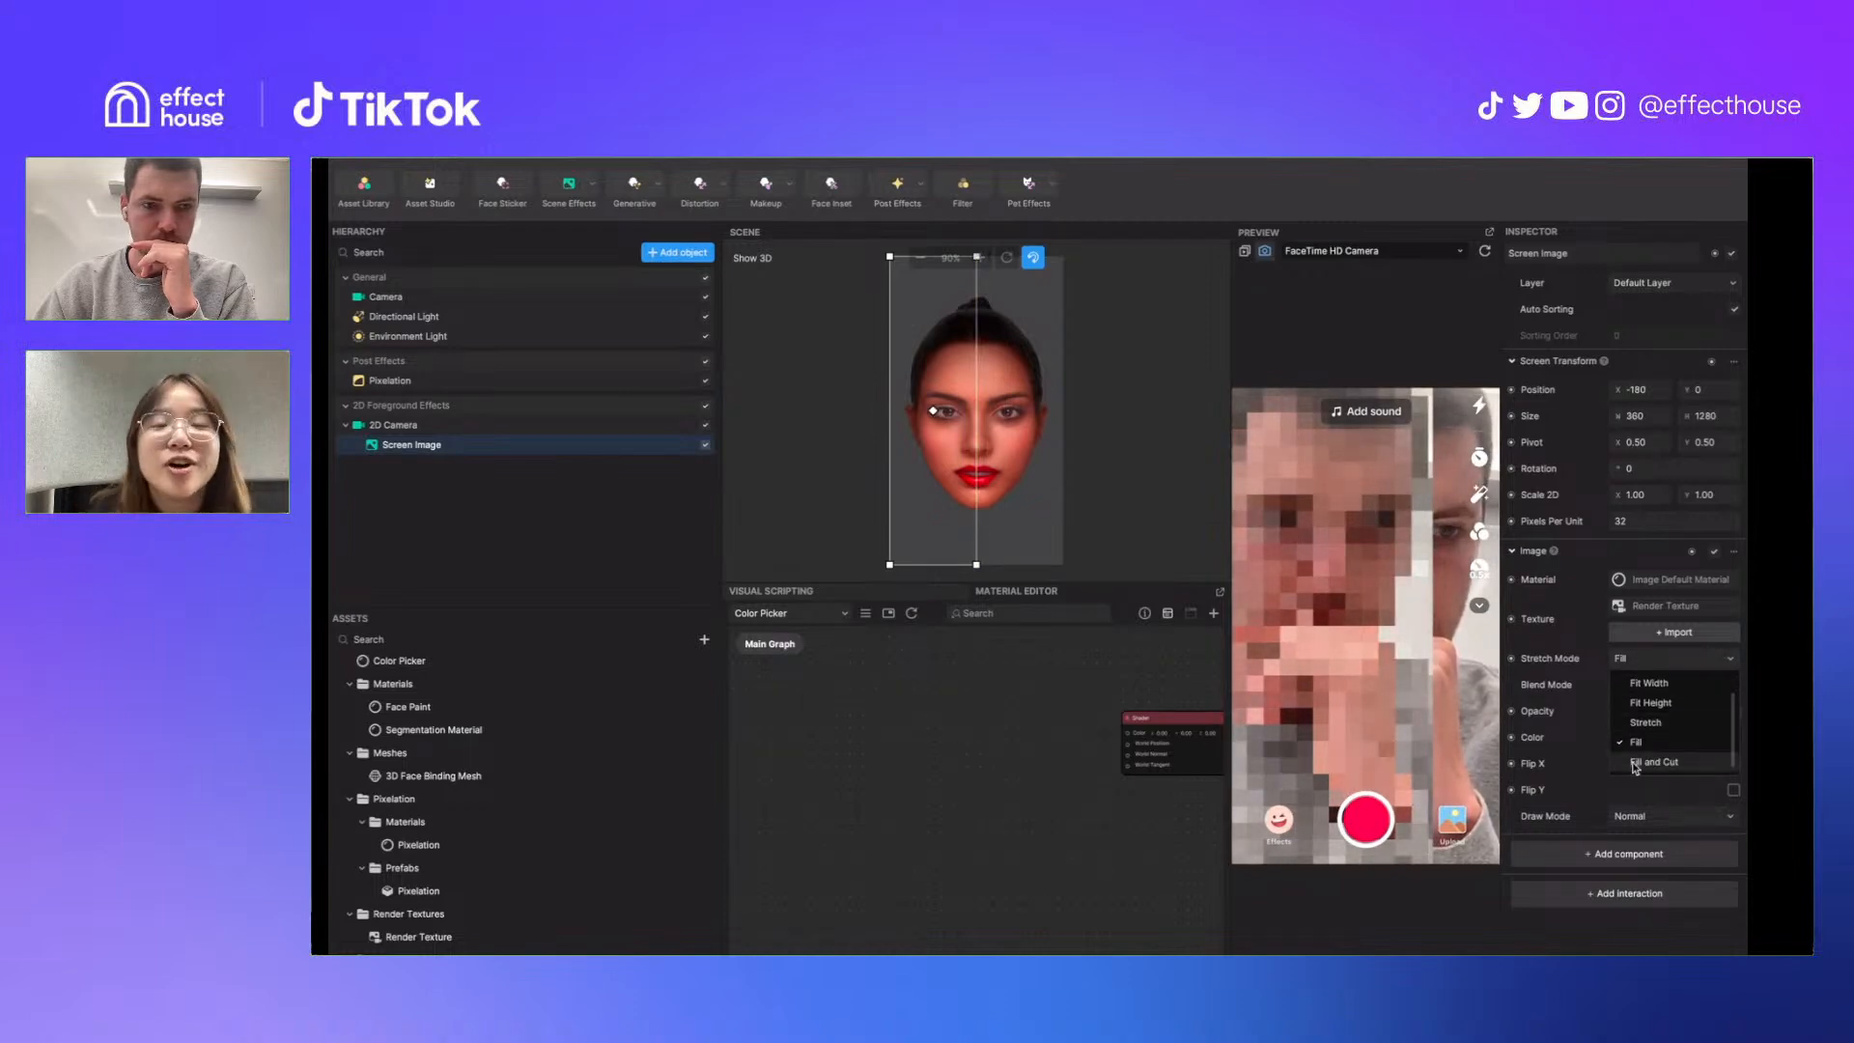
click(1639, 762)
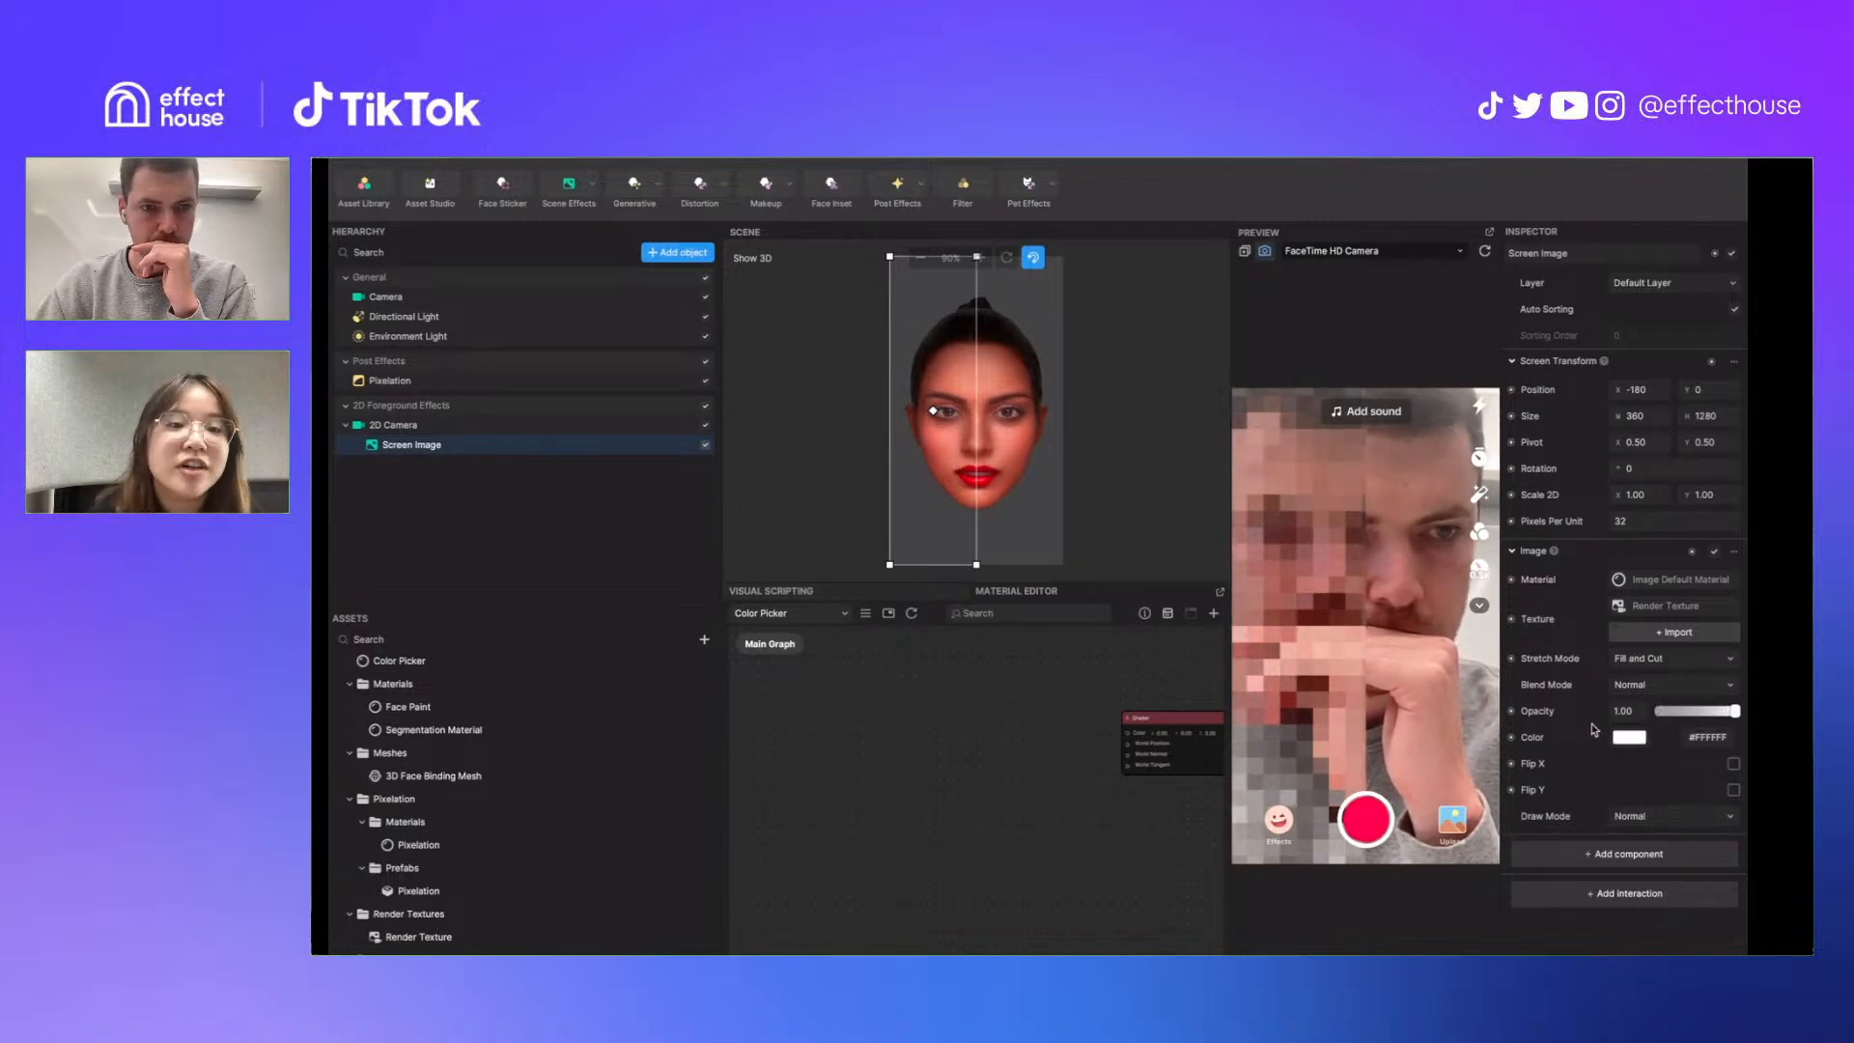
drag(943, 475, 986, 475)
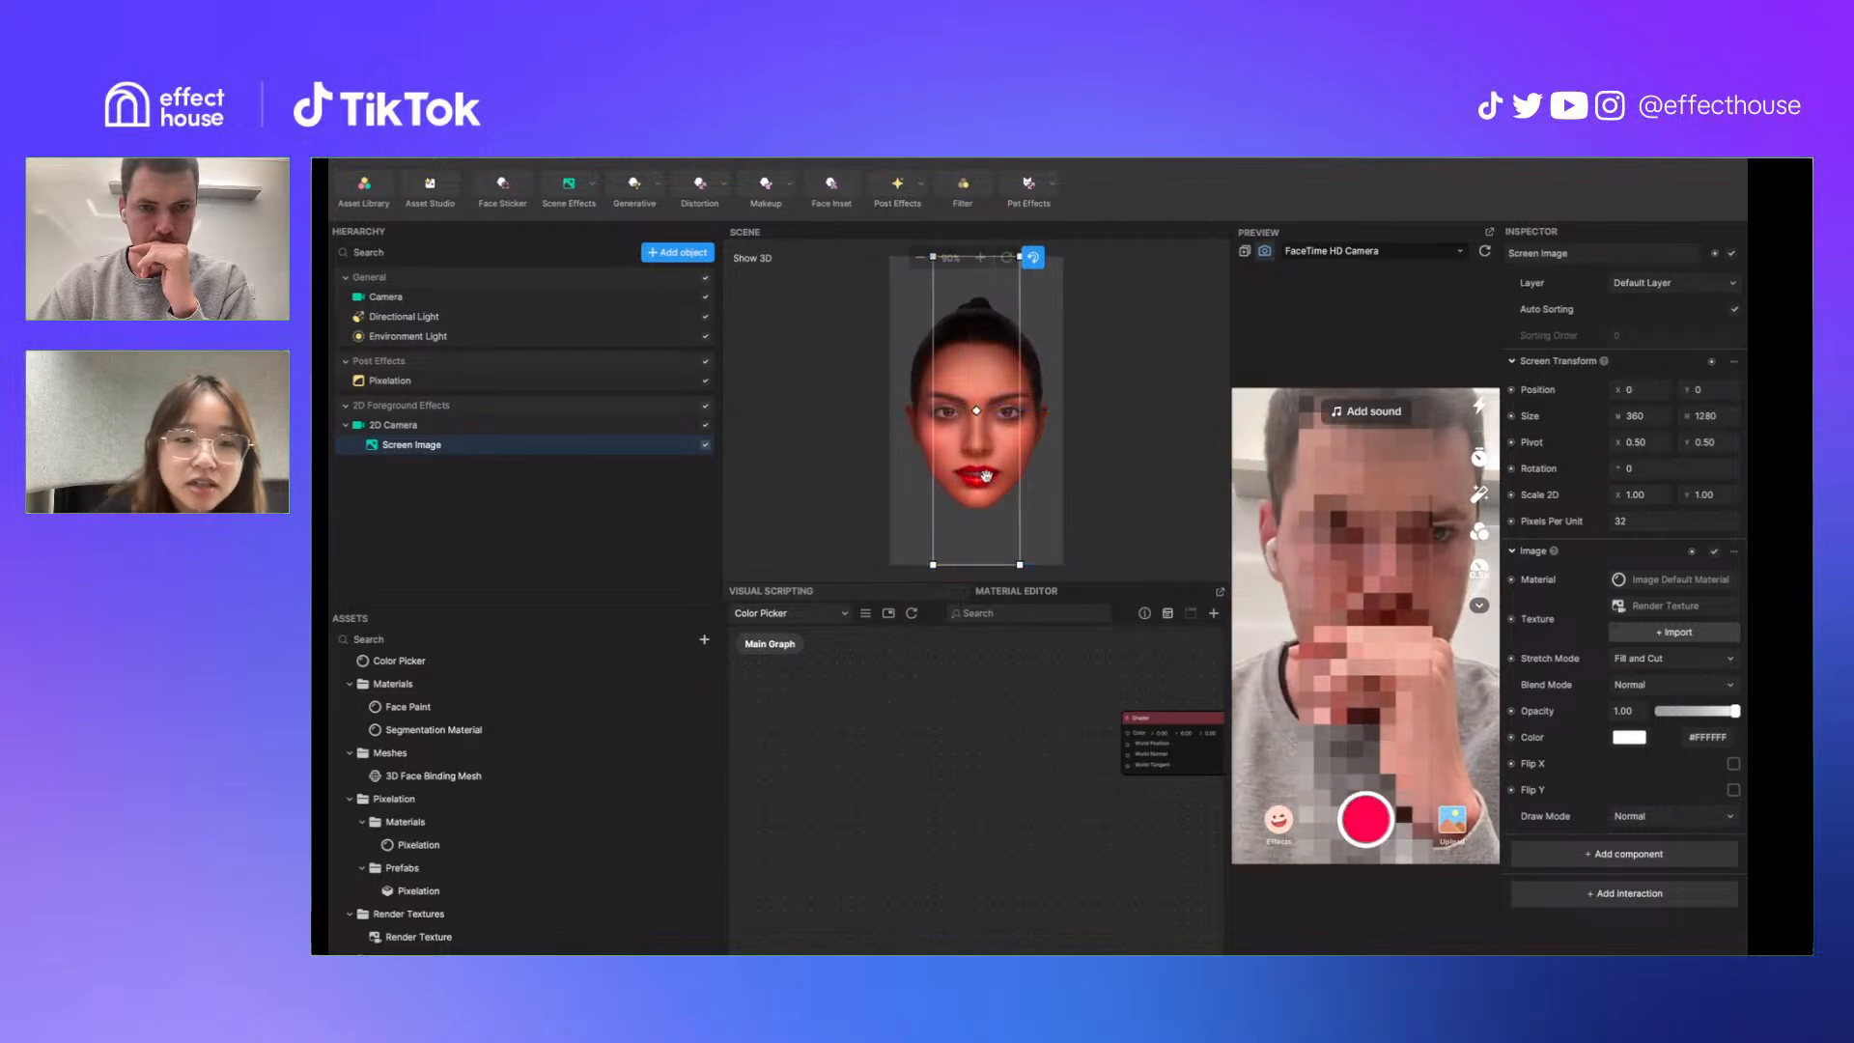
Review the Render Texture's advanced settings, the Screen Image's texture assignment, and the Pixelation object's Camera settings
scroll(503, 842, down, 2)
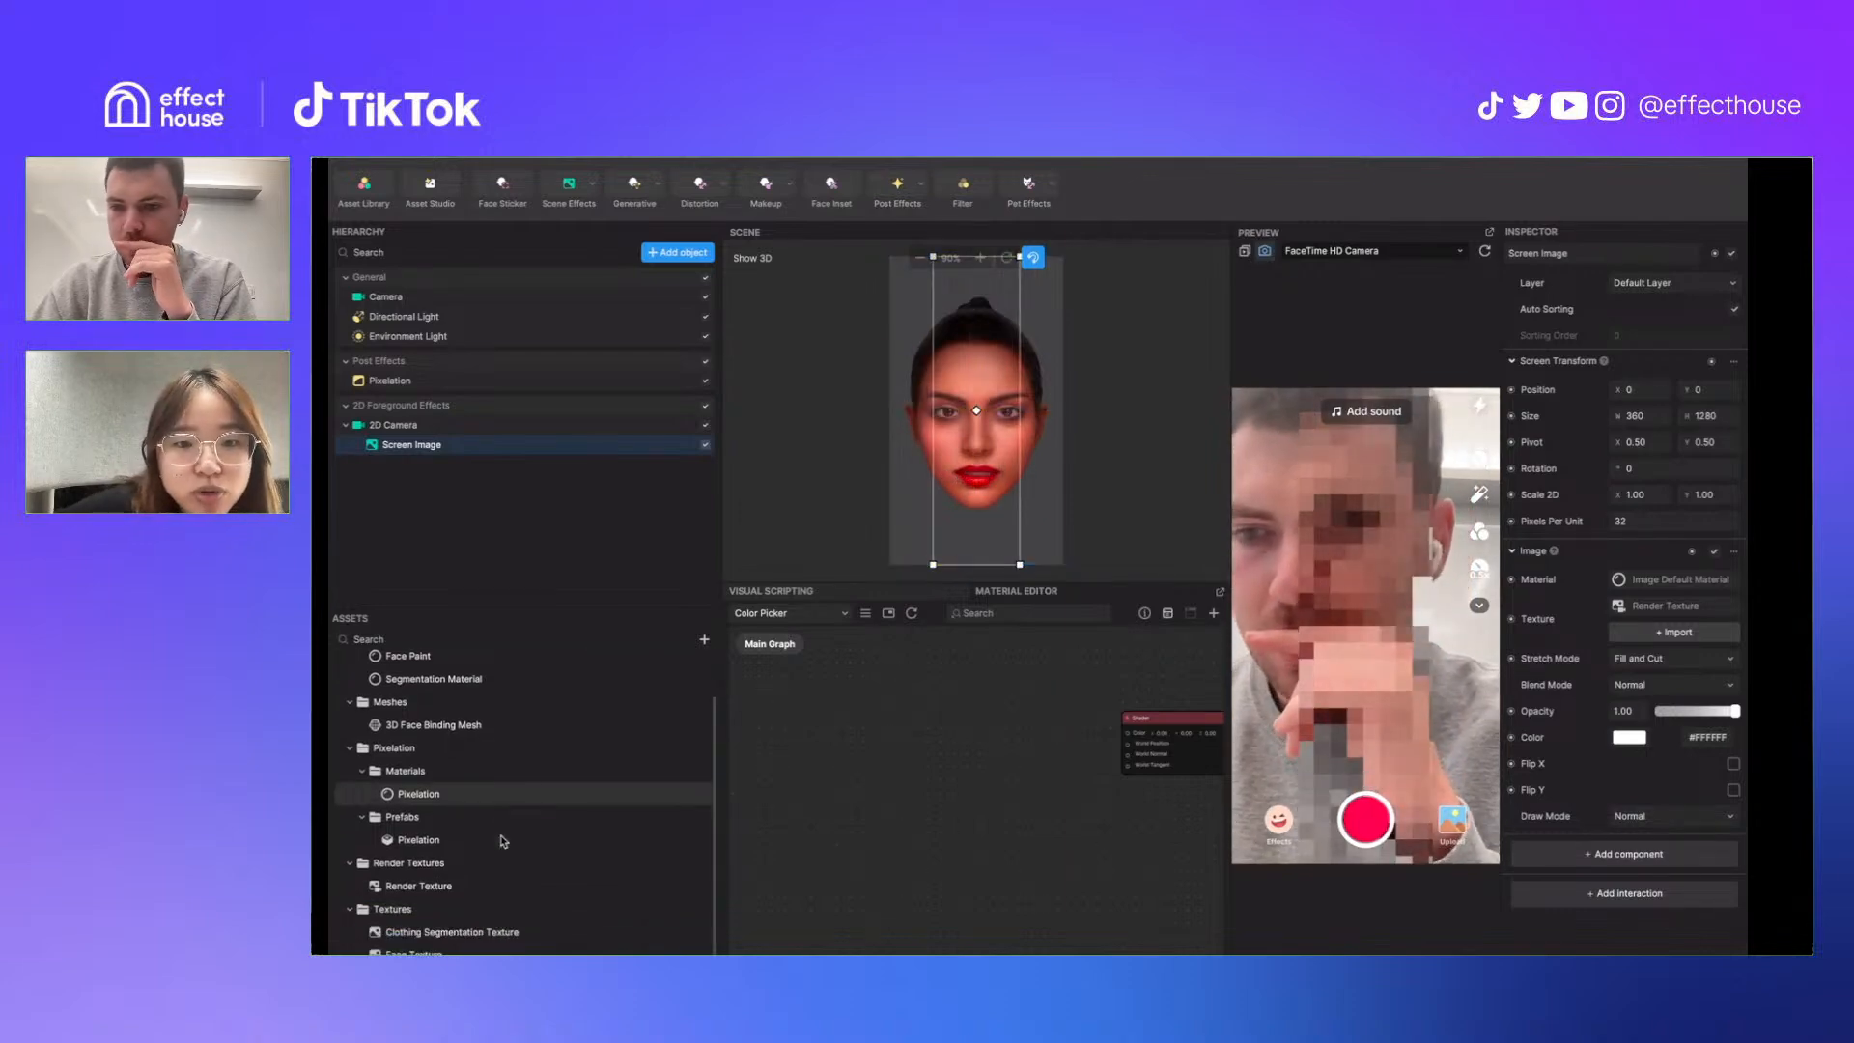
scroll(497, 830, up, 2)
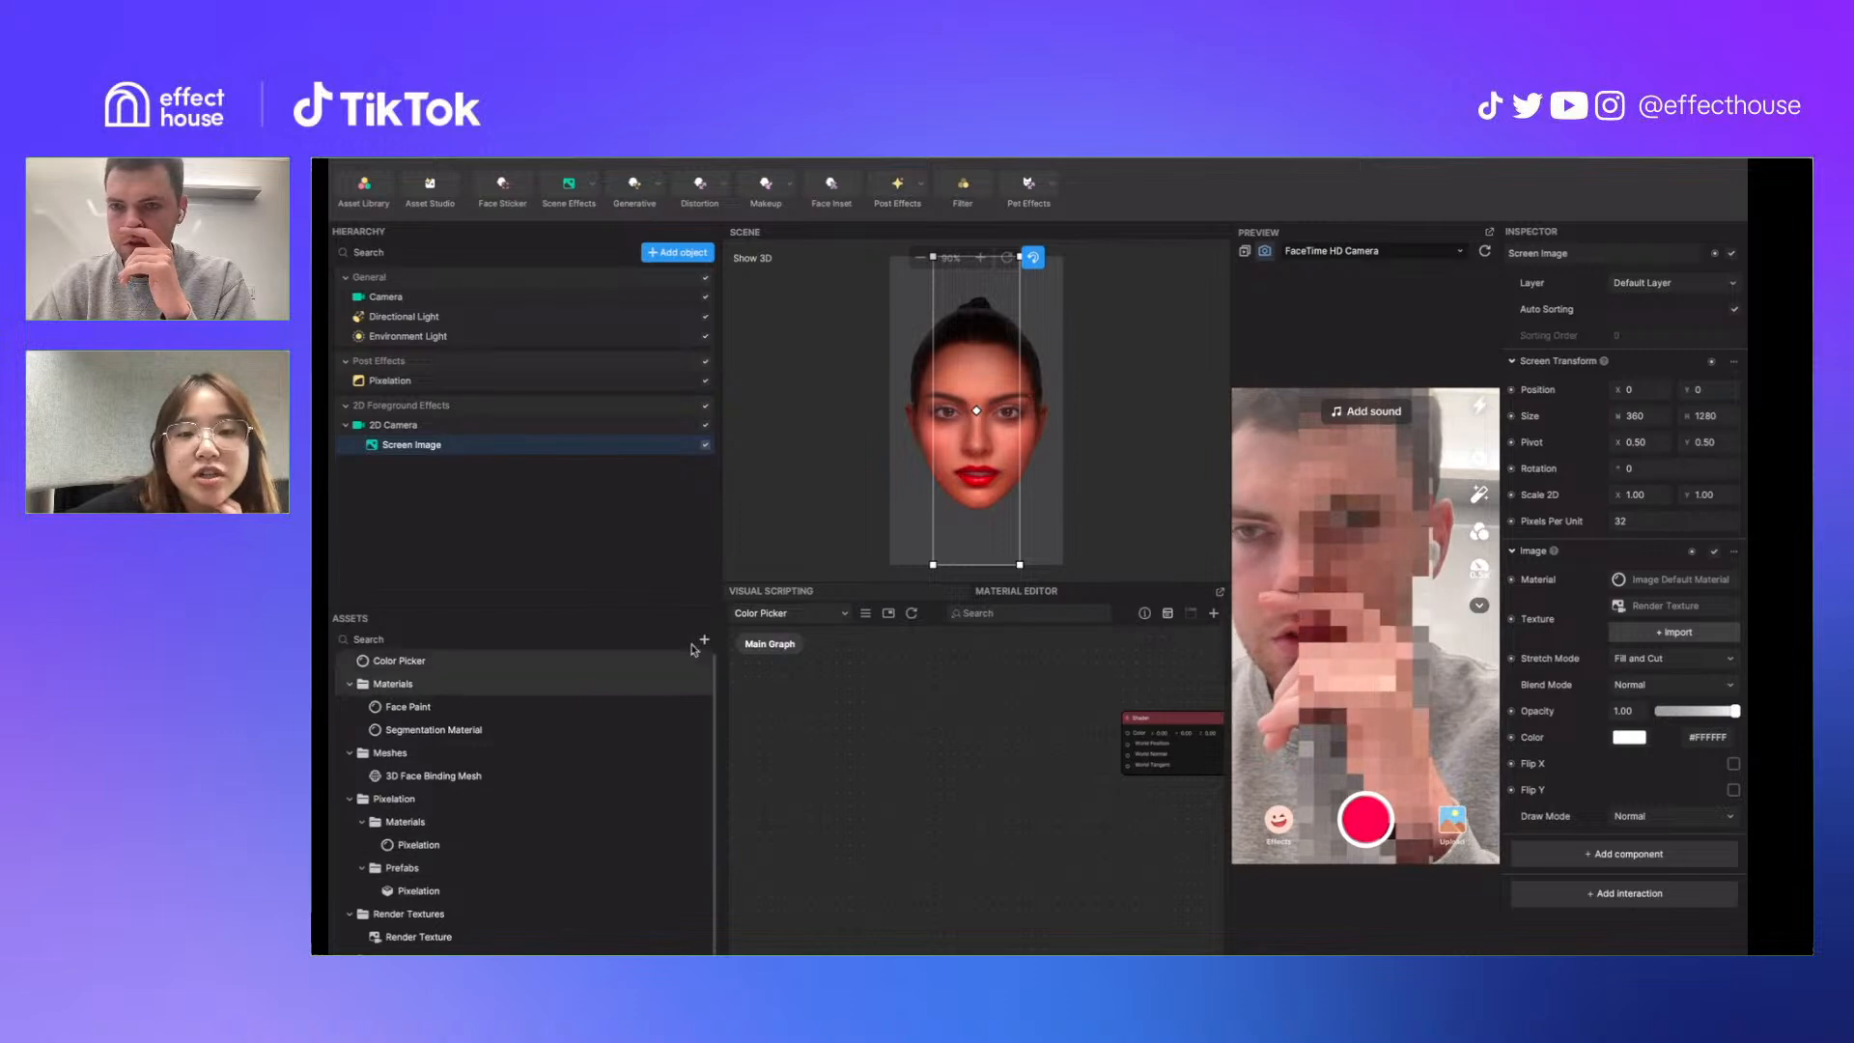
mouse_move(953, 493)
mouse_down()
mouse_move(918, 486)
mouse_move(960, 482)
mouse_up()
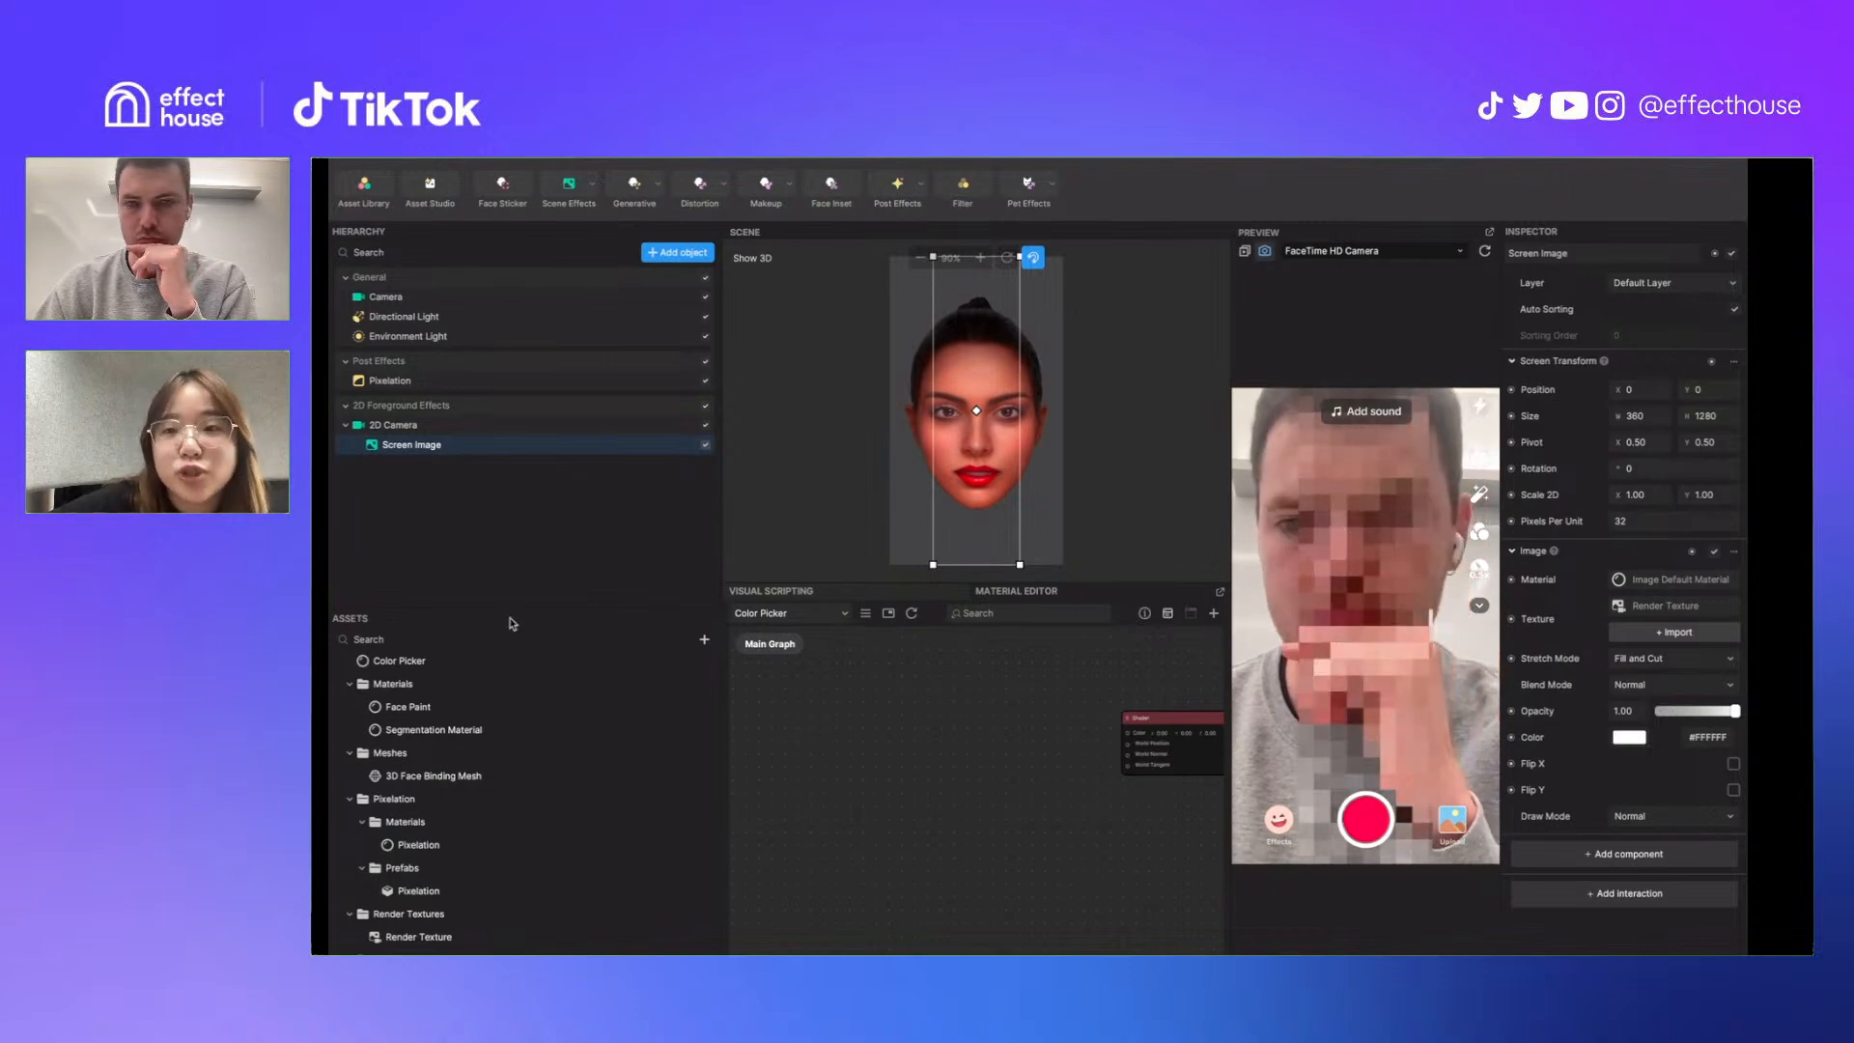
scroll(492, 718, down, 1)
scroll(495, 722, down, 1)
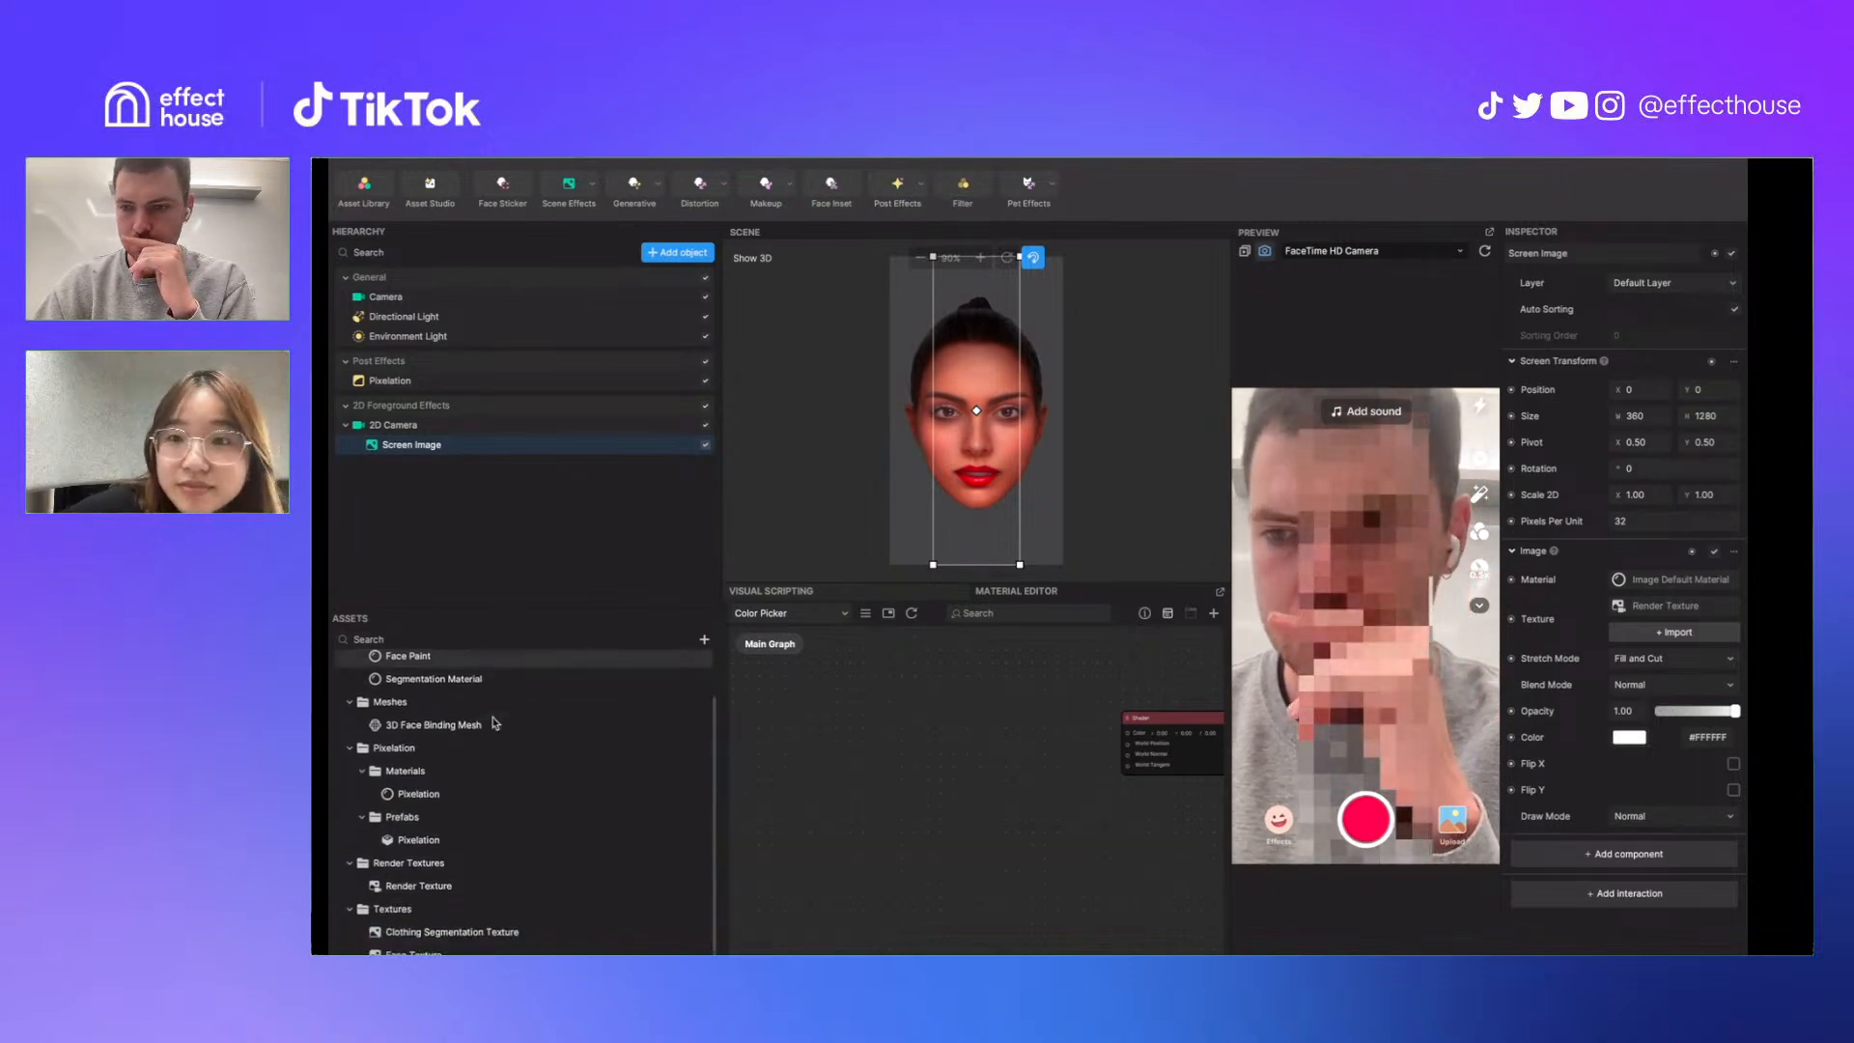
click(415, 885)
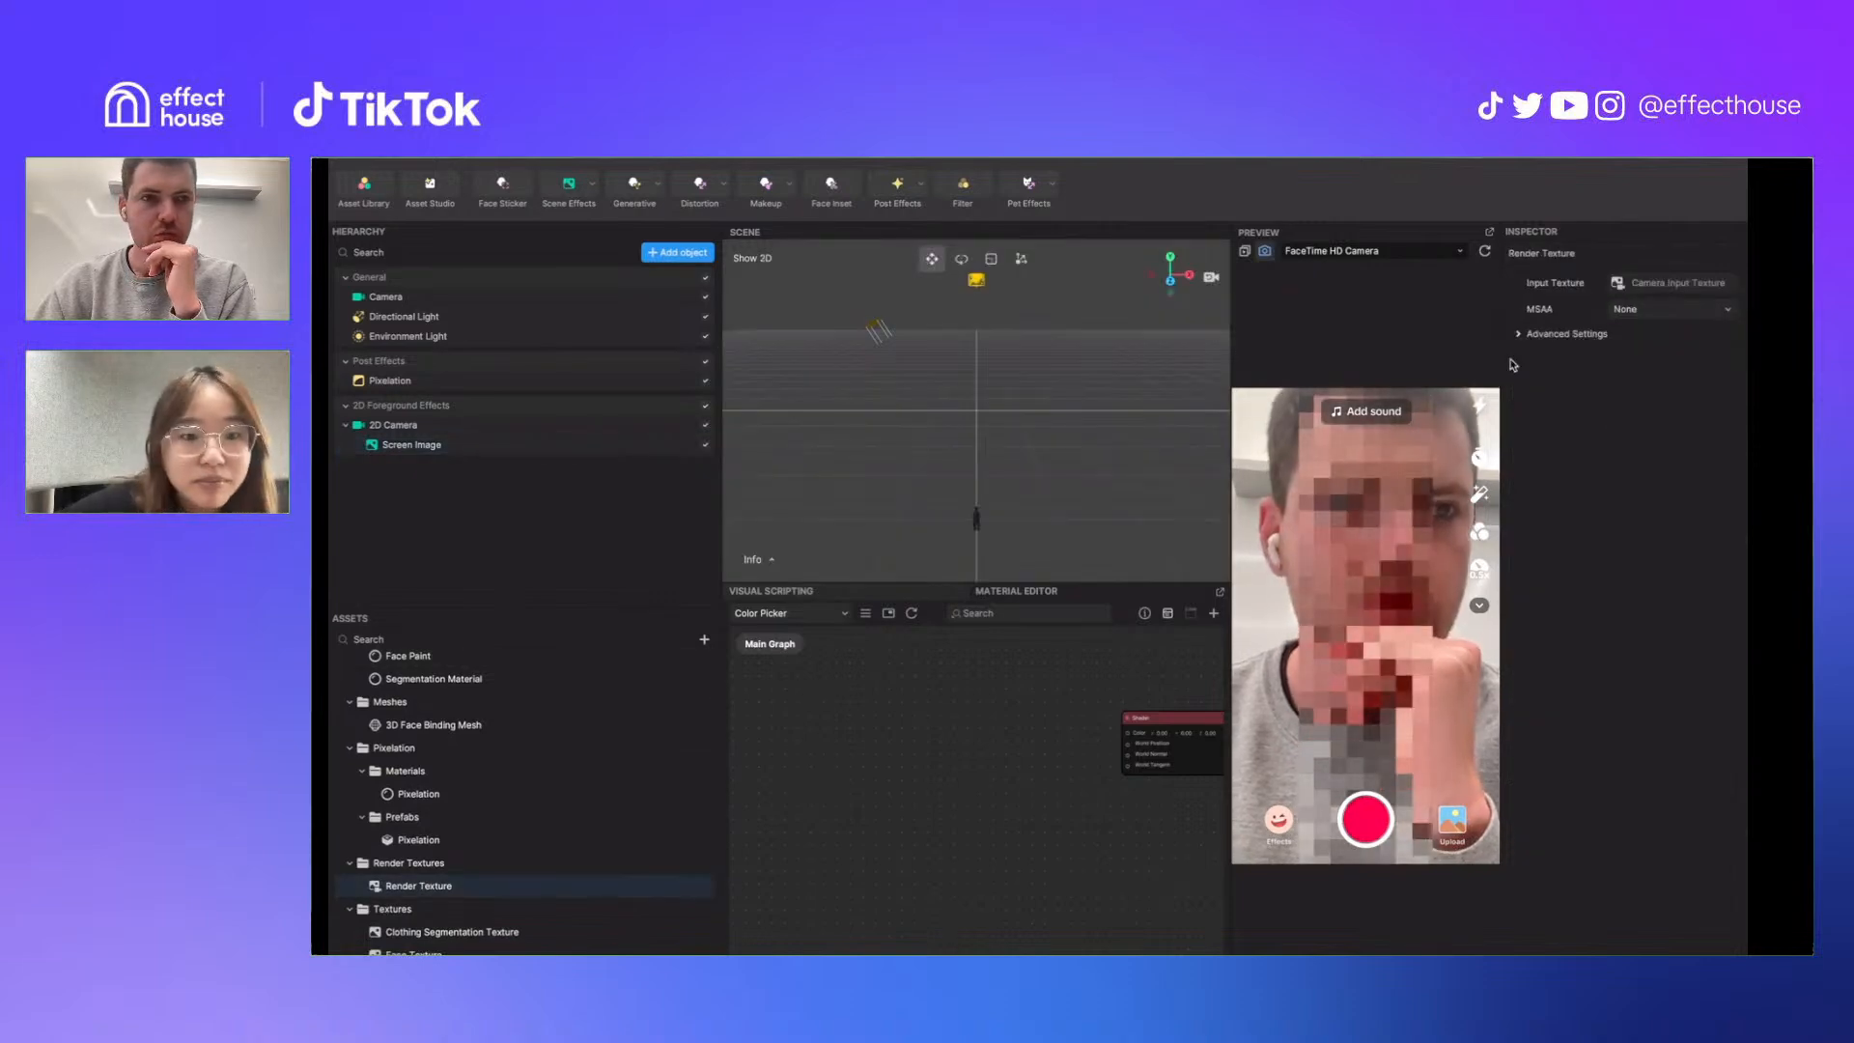
click(1545, 333)
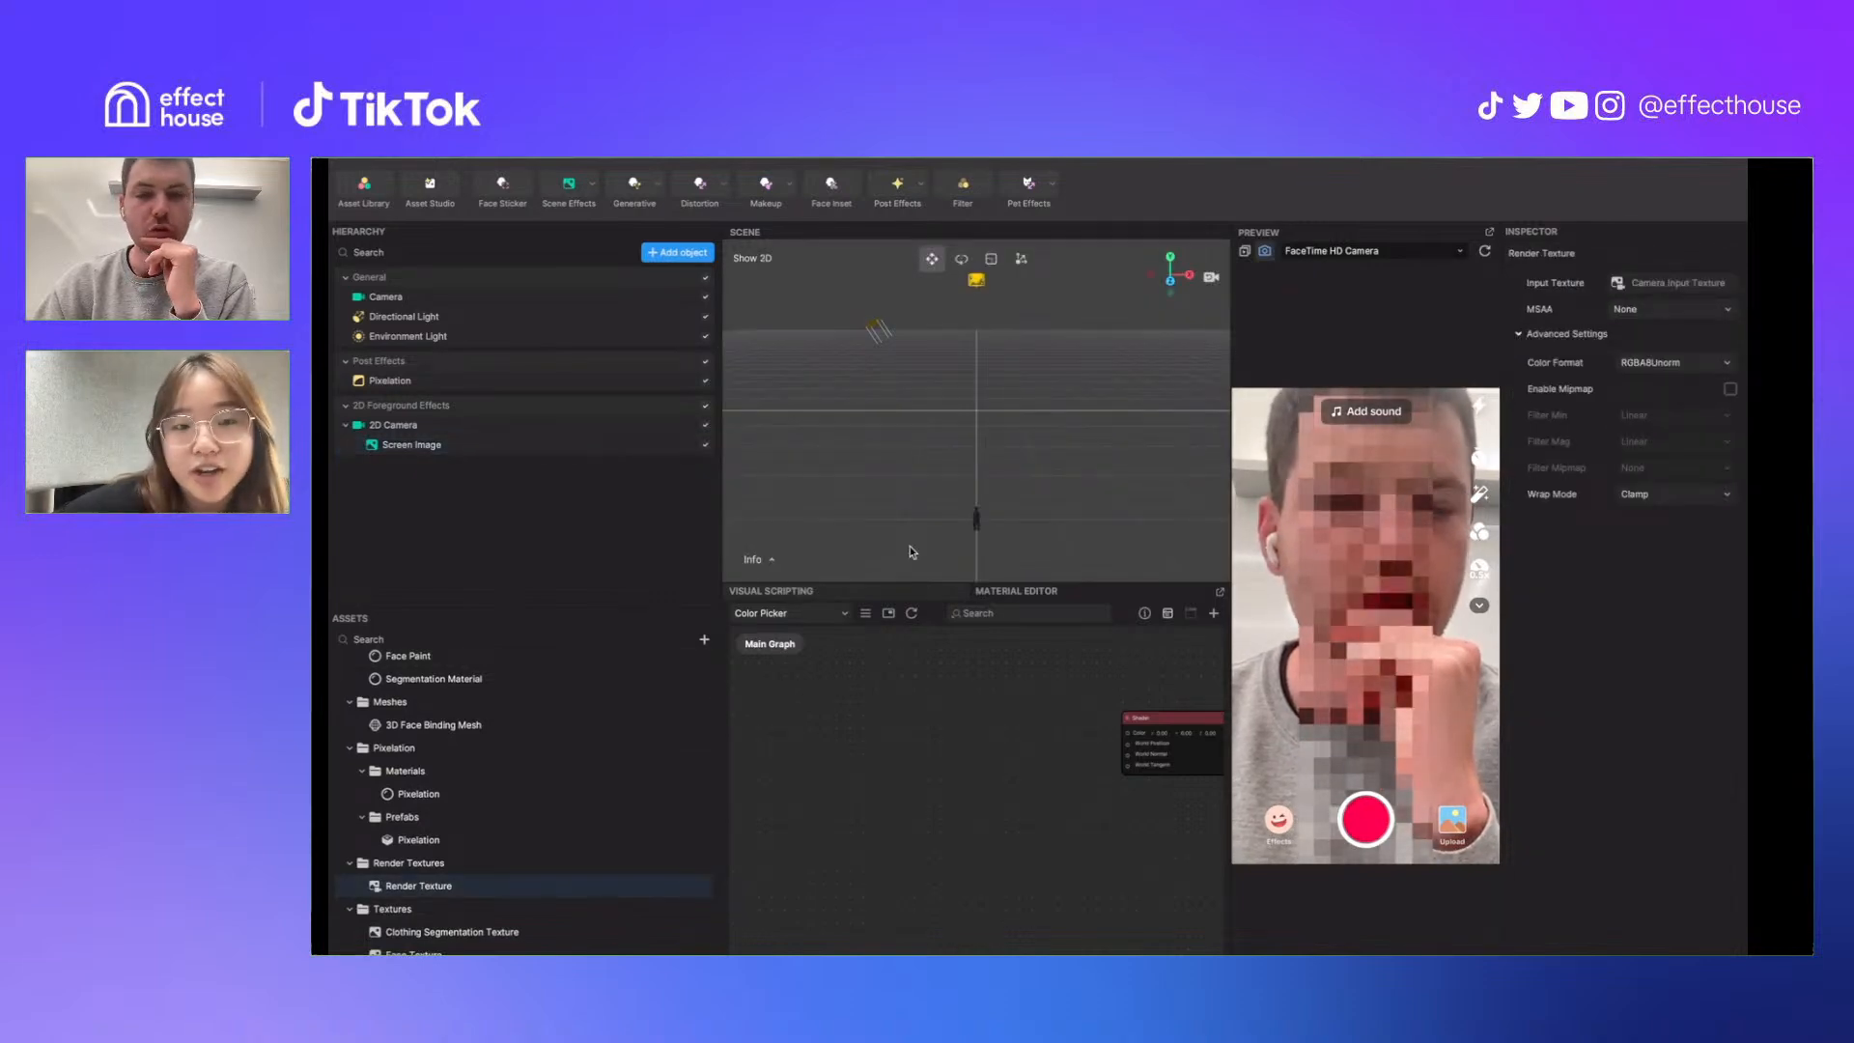
click(478, 445)
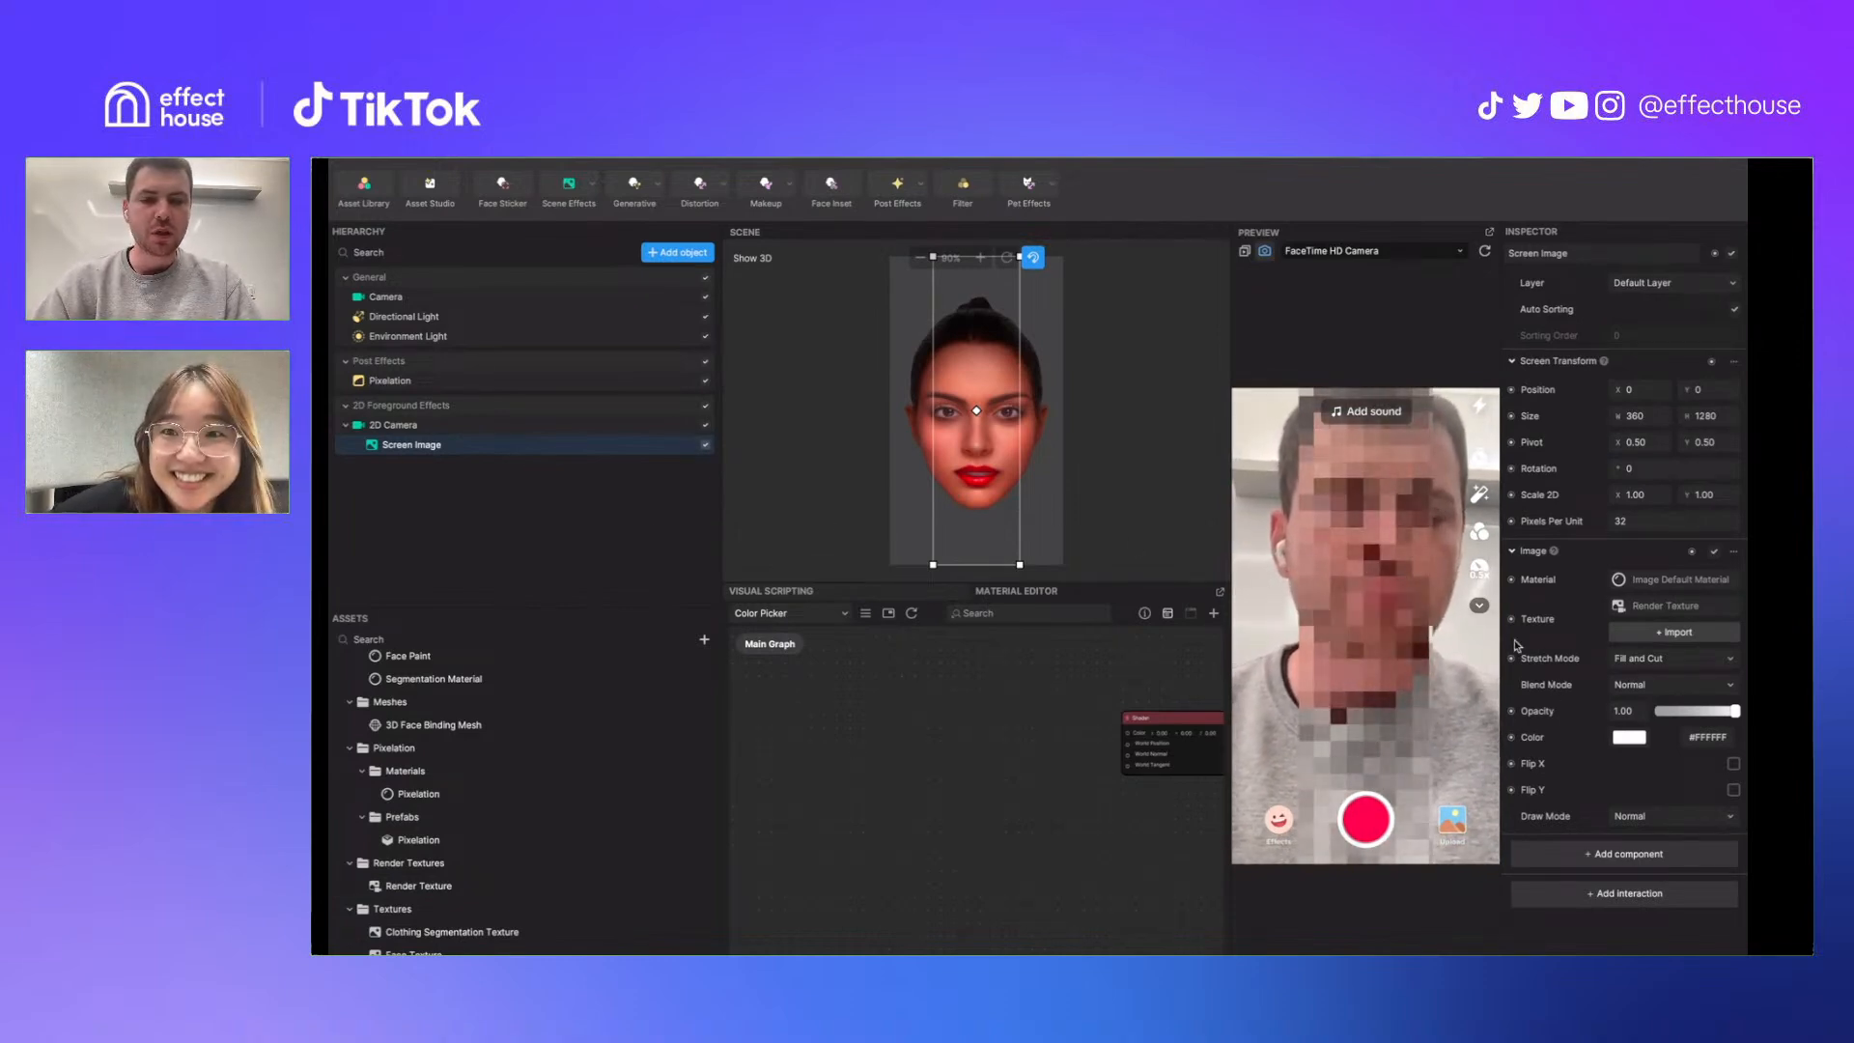
click(504, 381)
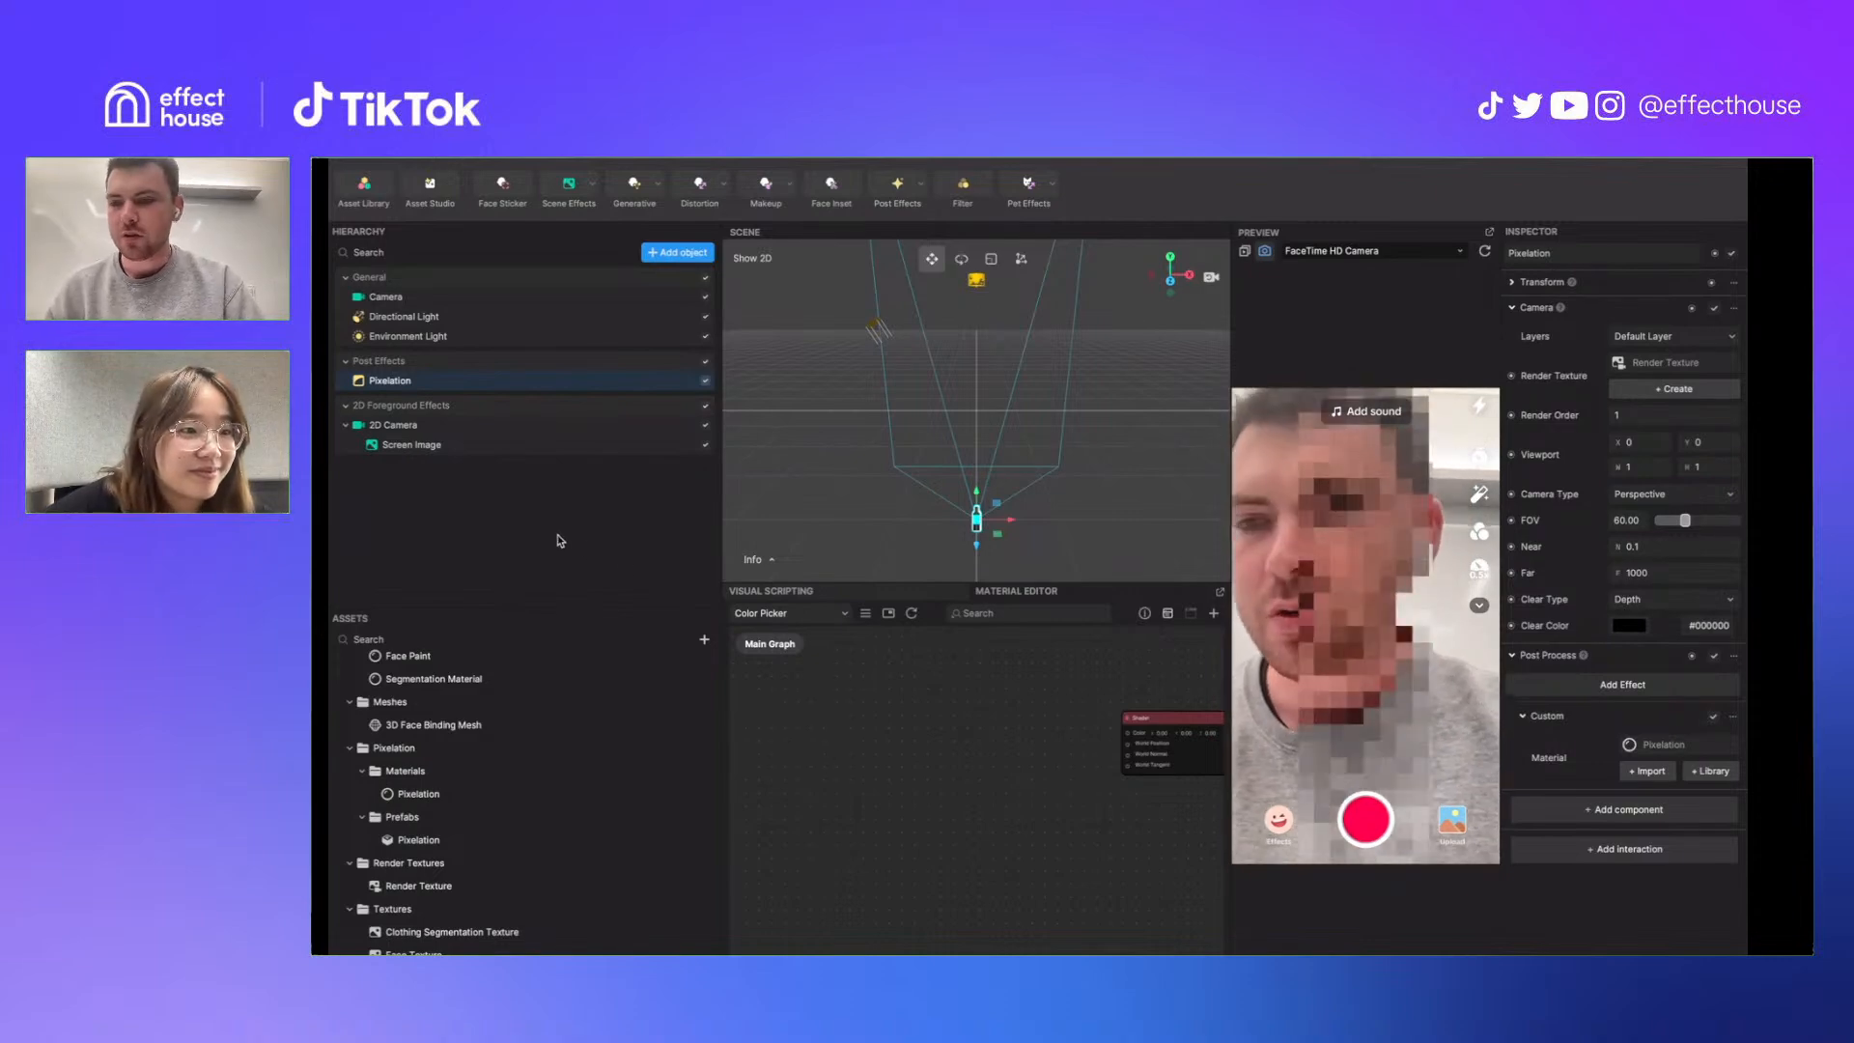
right_click(782, 705)
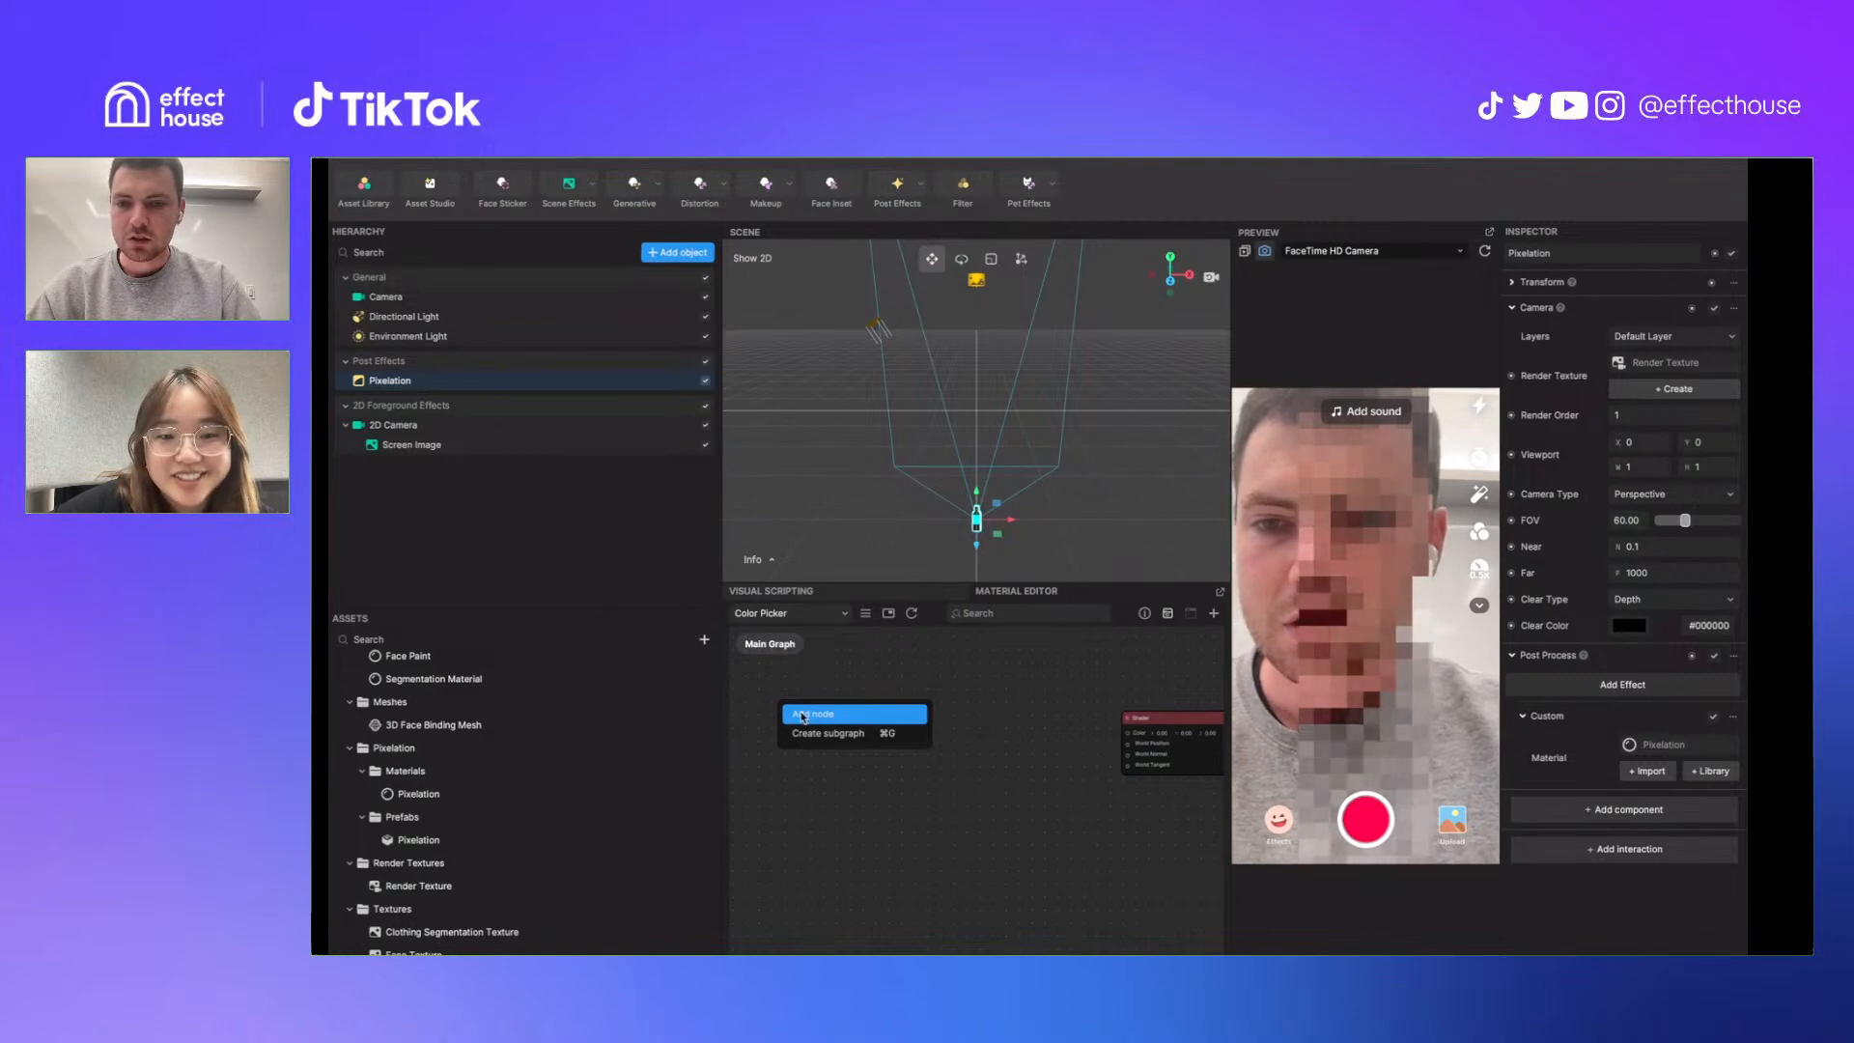
click(803, 717)
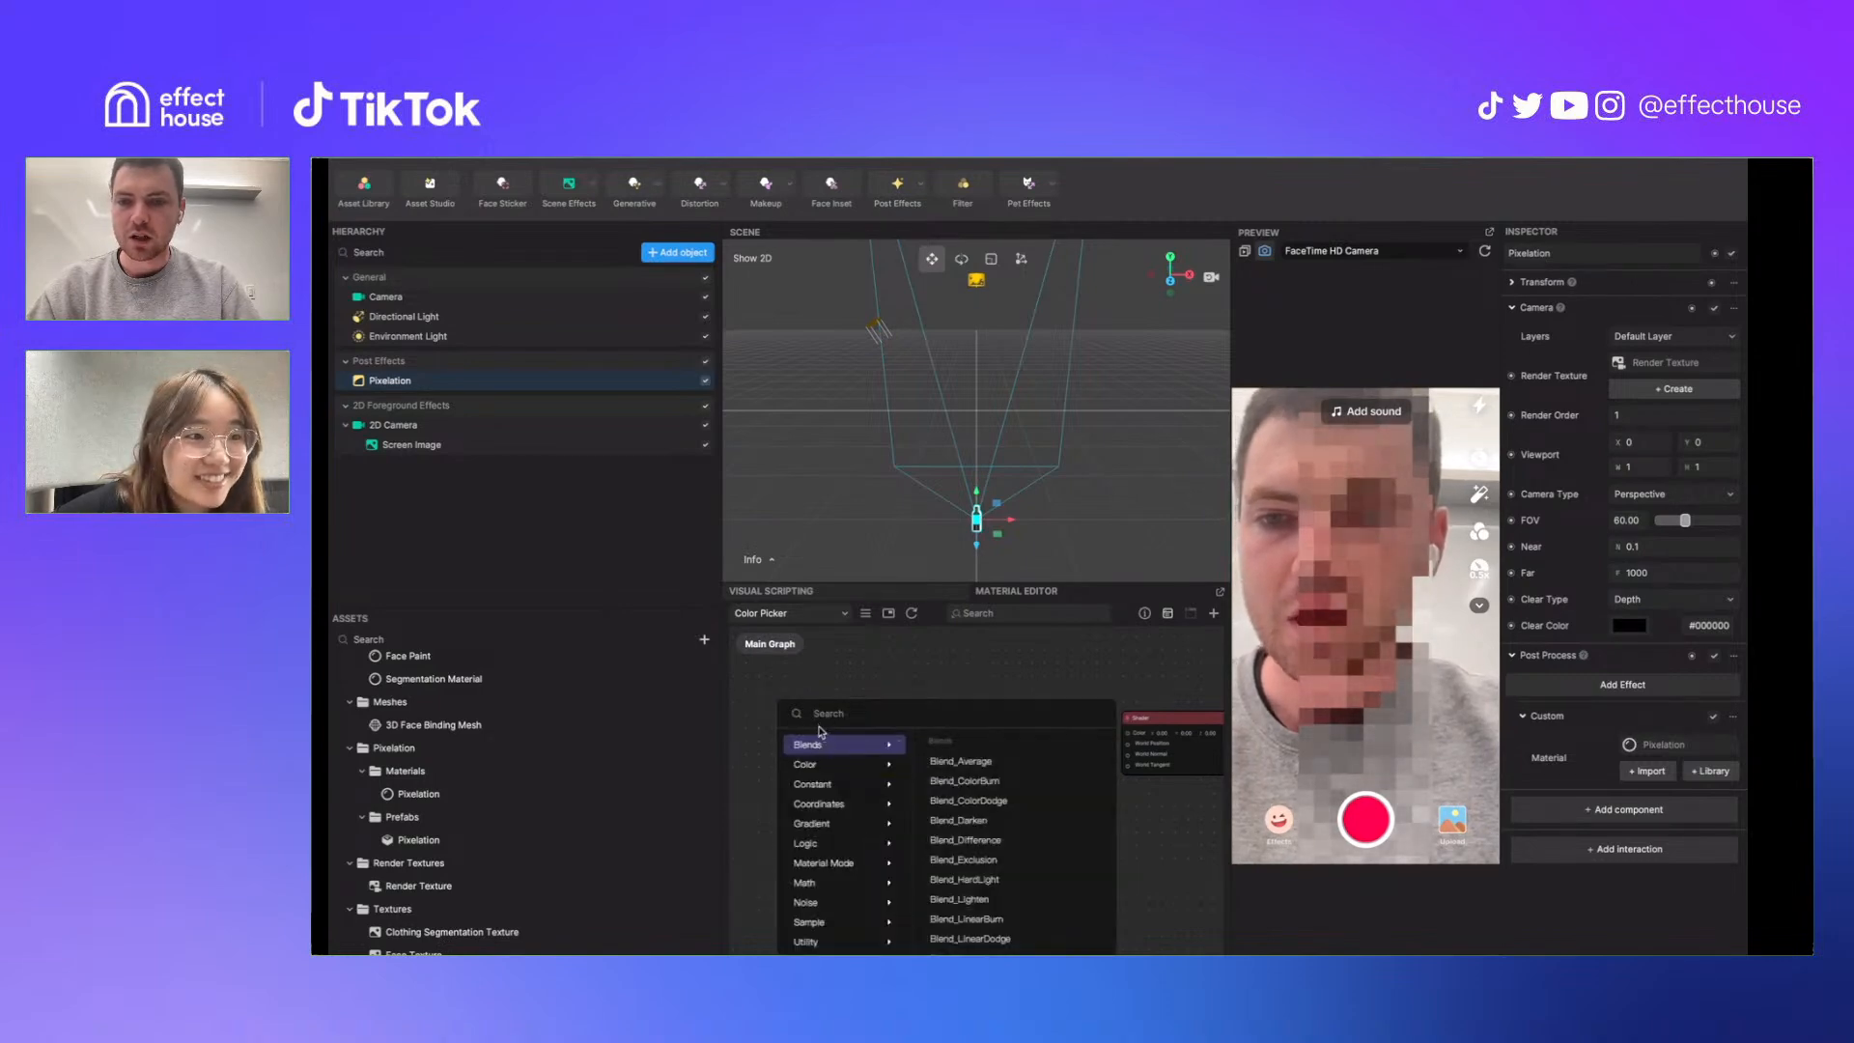
click(854, 659)
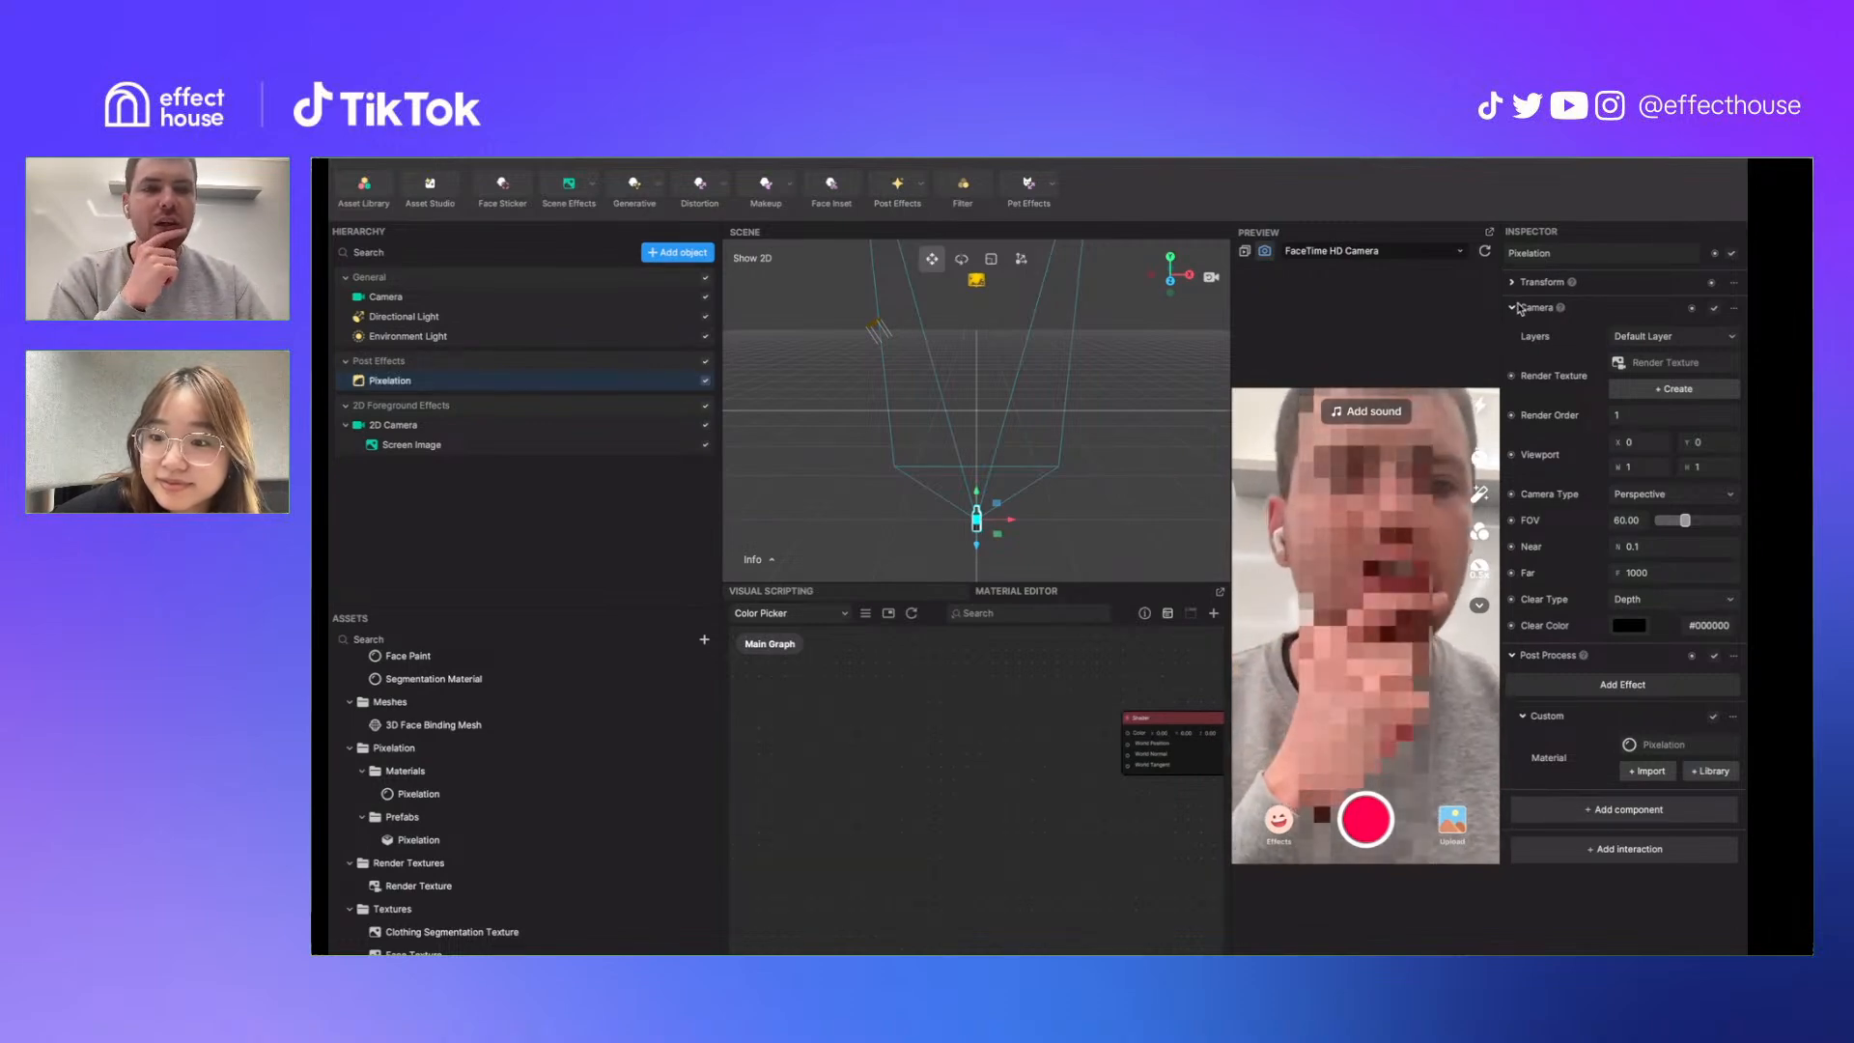
Show the available output textures for the Pixelation camera, keeping Render Texture assigned
click(1634, 367)
click(963, 324)
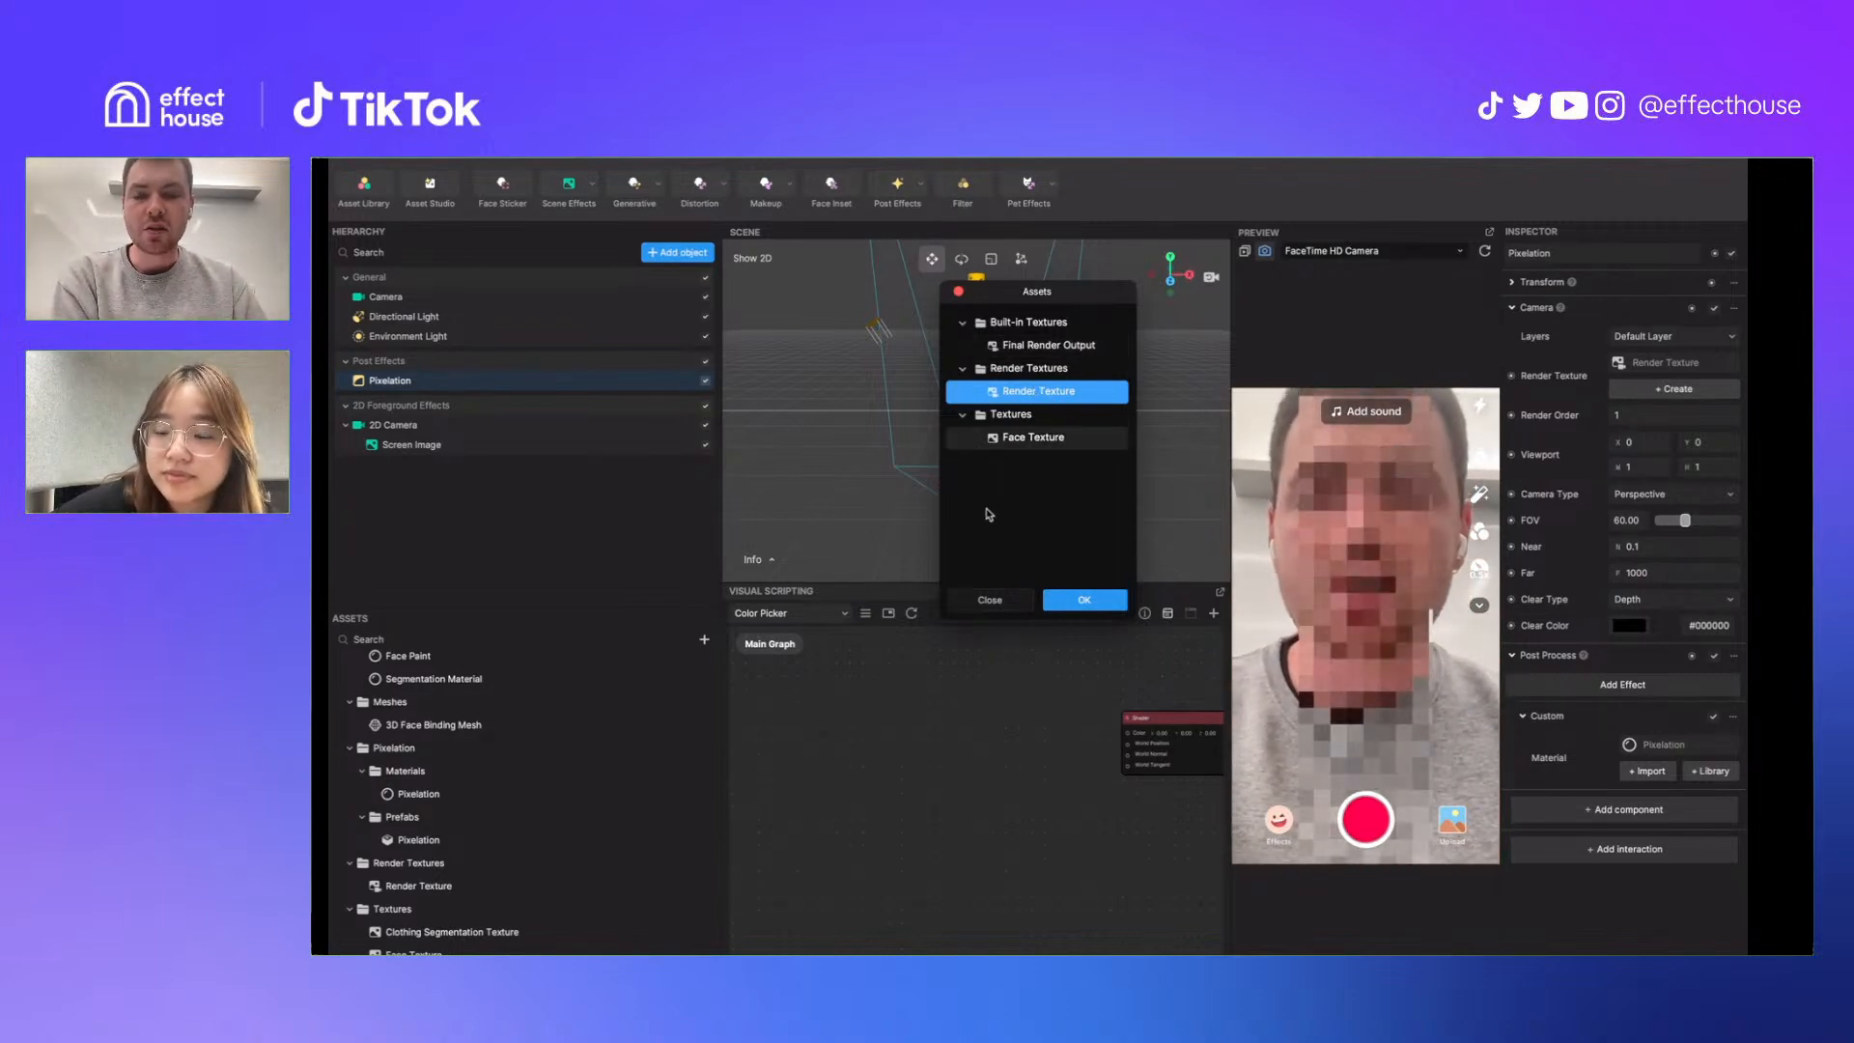
click(982, 598)
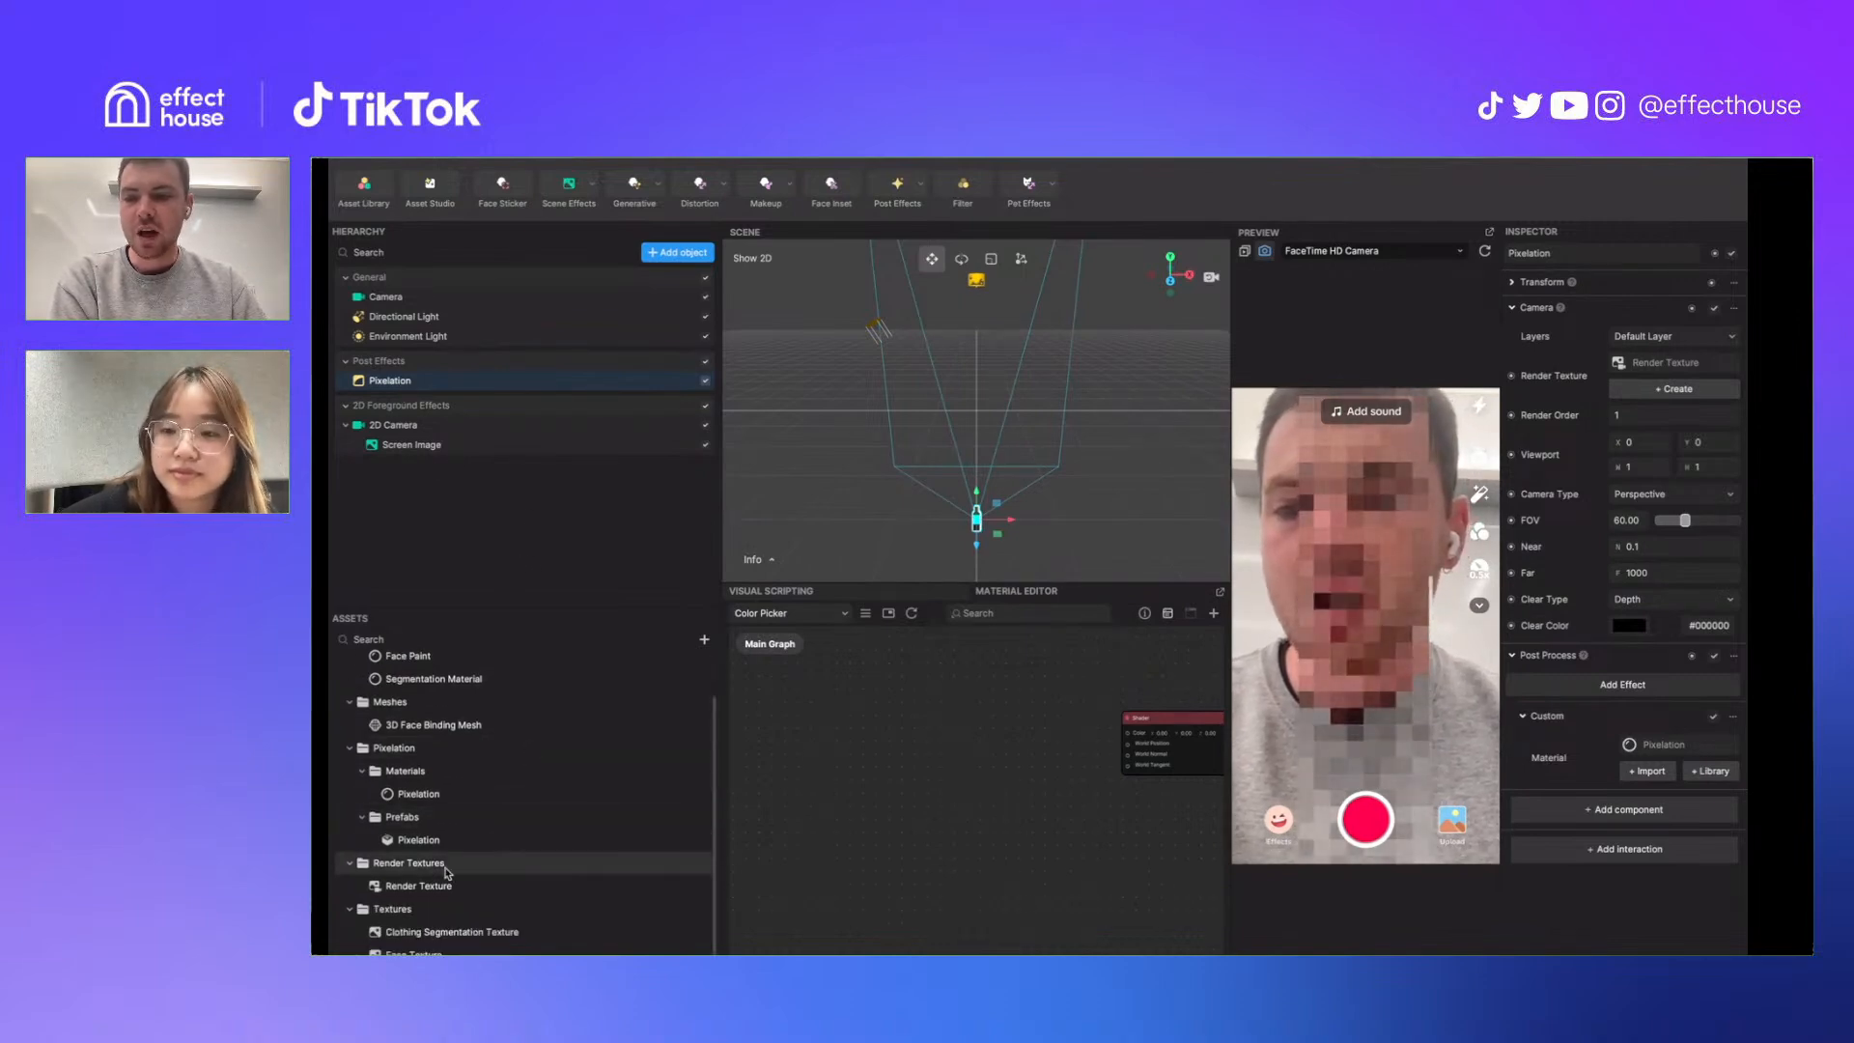
Review the Render Texture asset's settings and the texture choices for the Screen Image, keeping Render Texture assigned
click(406, 887)
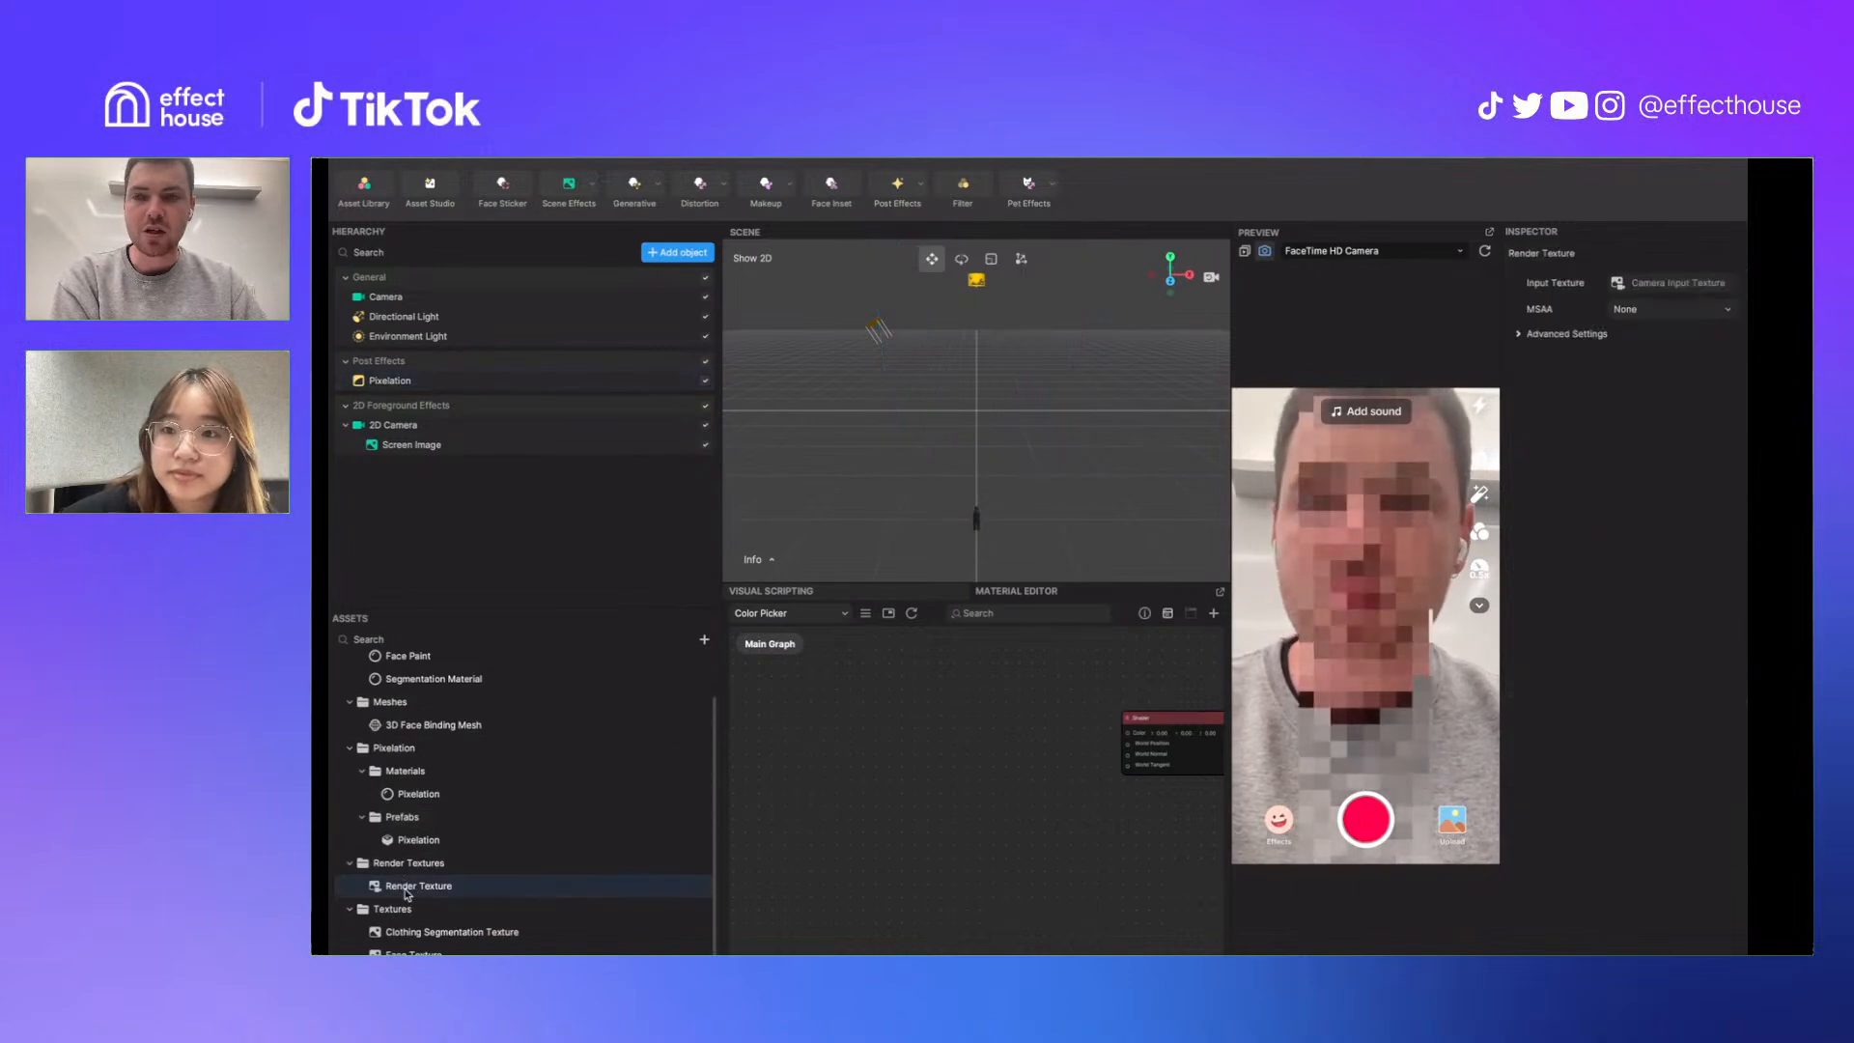
click(409, 448)
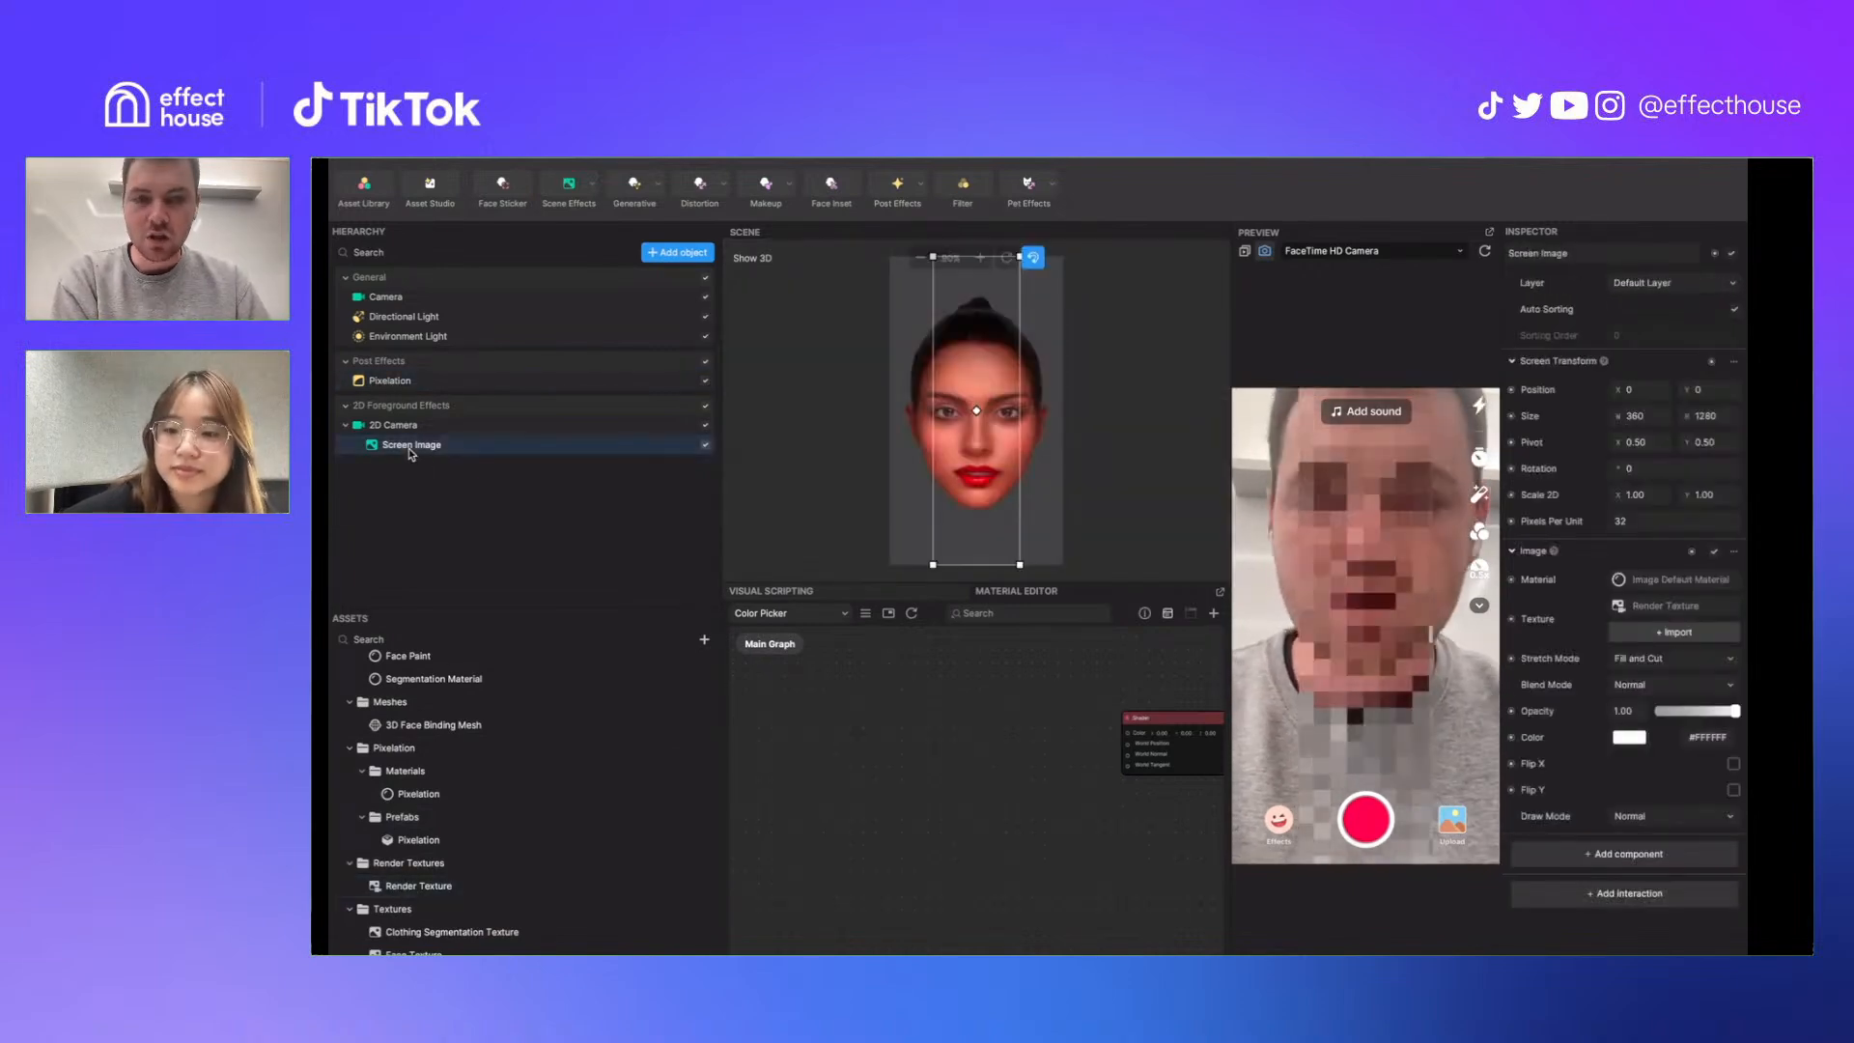
click(1682, 607)
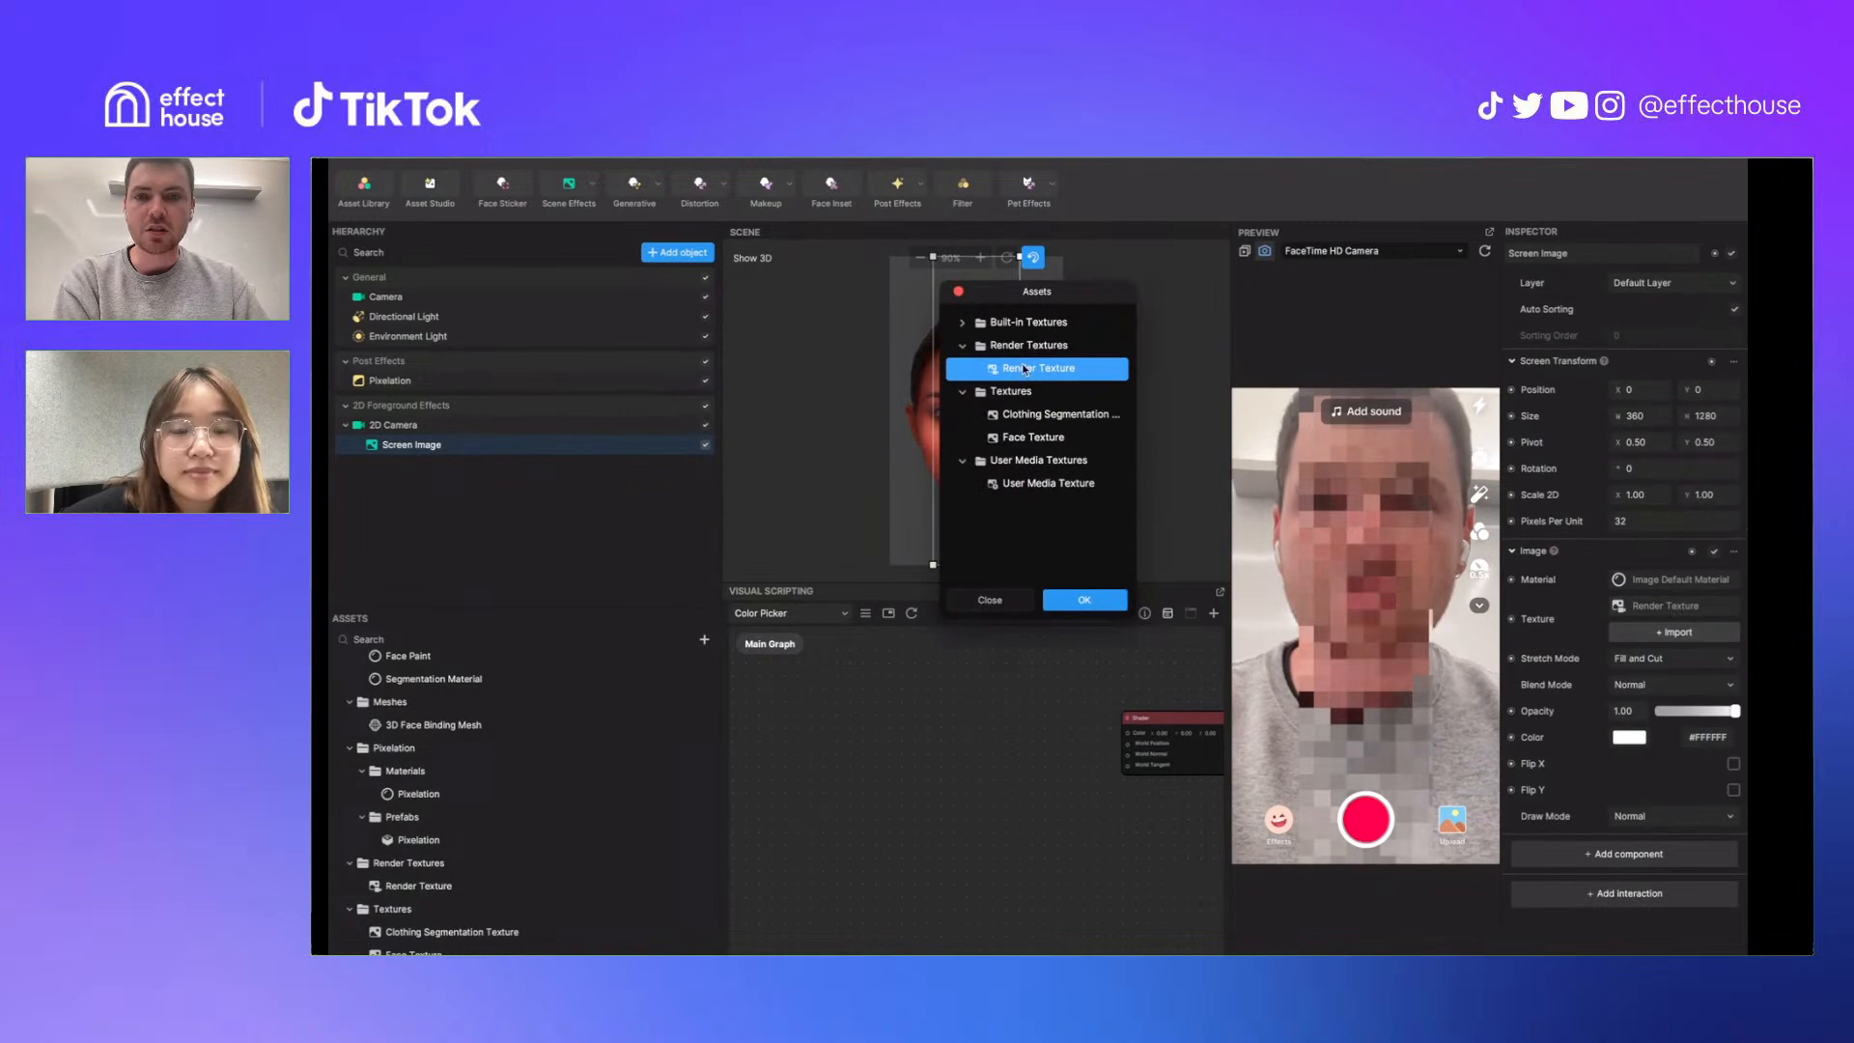
click(989, 604)
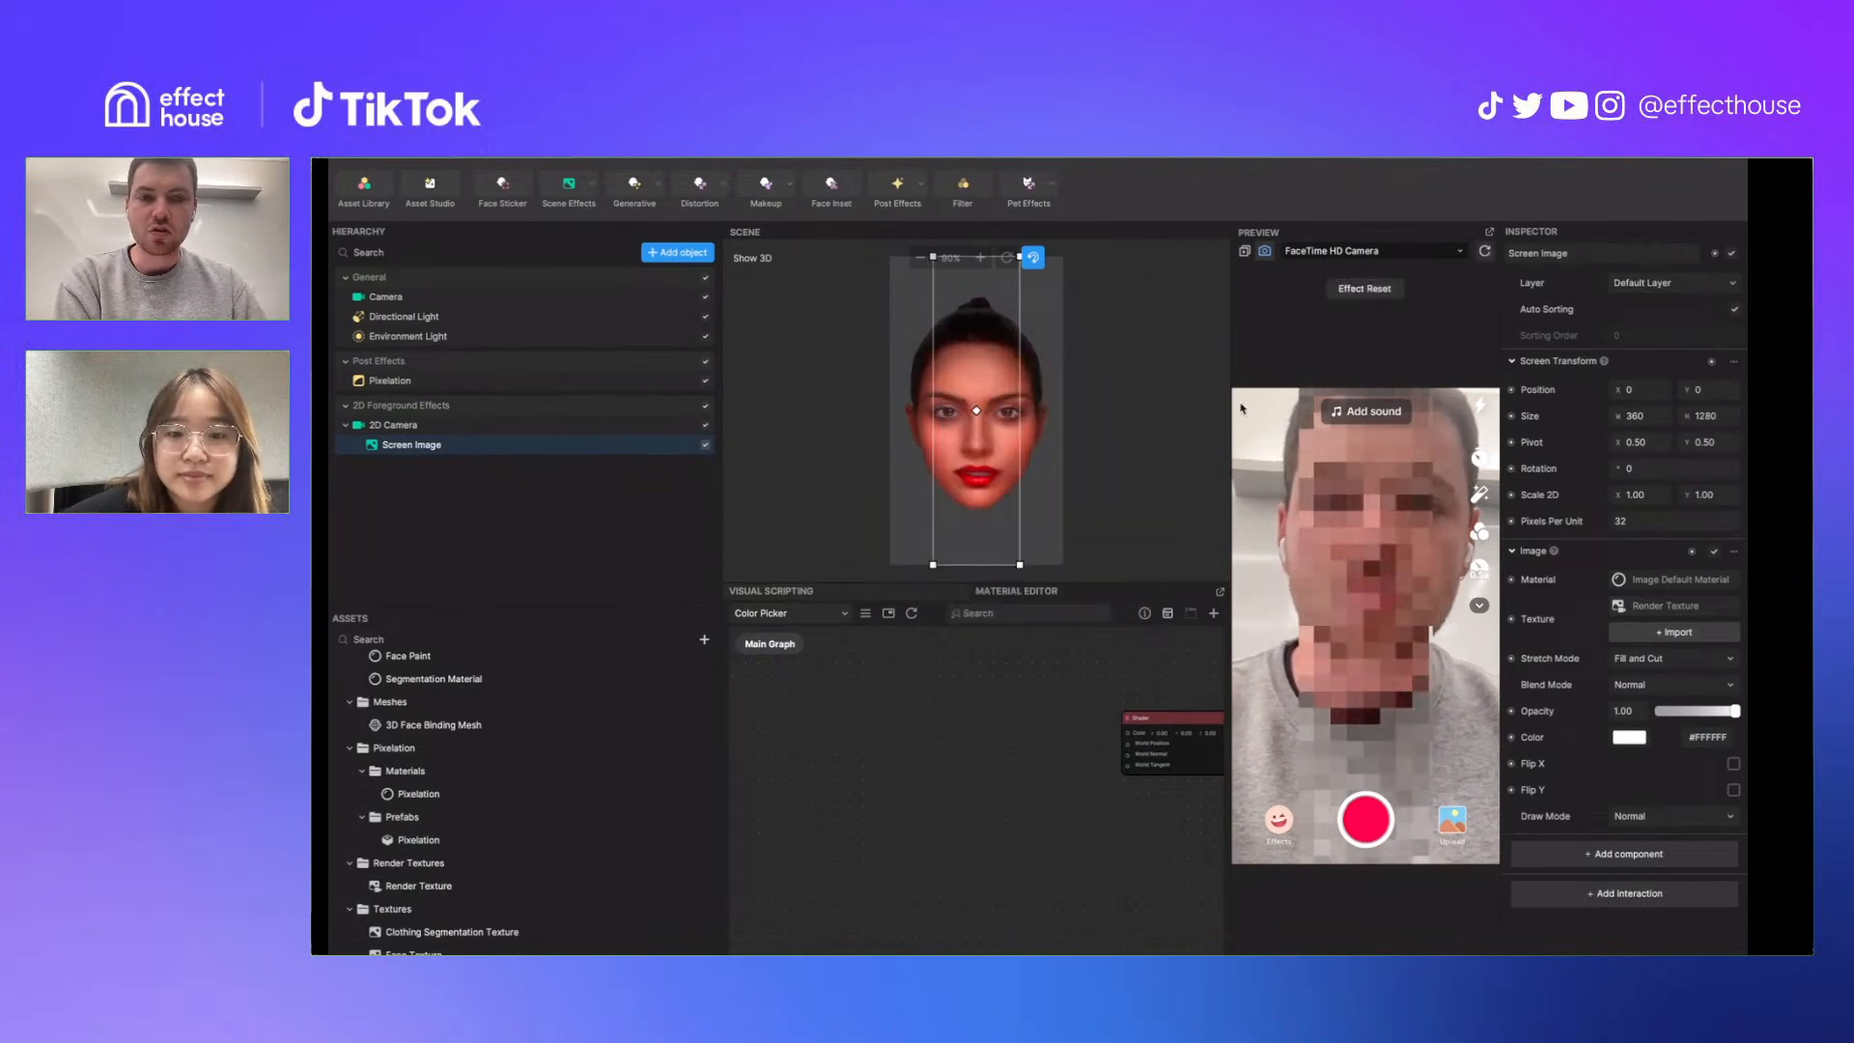
Set the Screen Image's stretch mode to Fit and shrink it to about 258 × 704 in the frame's upper-left corner
mouse_move(1019, 449)
mouse_down()
mouse_move(1076, 450)
mouse_move(1047, 450)
mouse_up()
click(1654, 659)
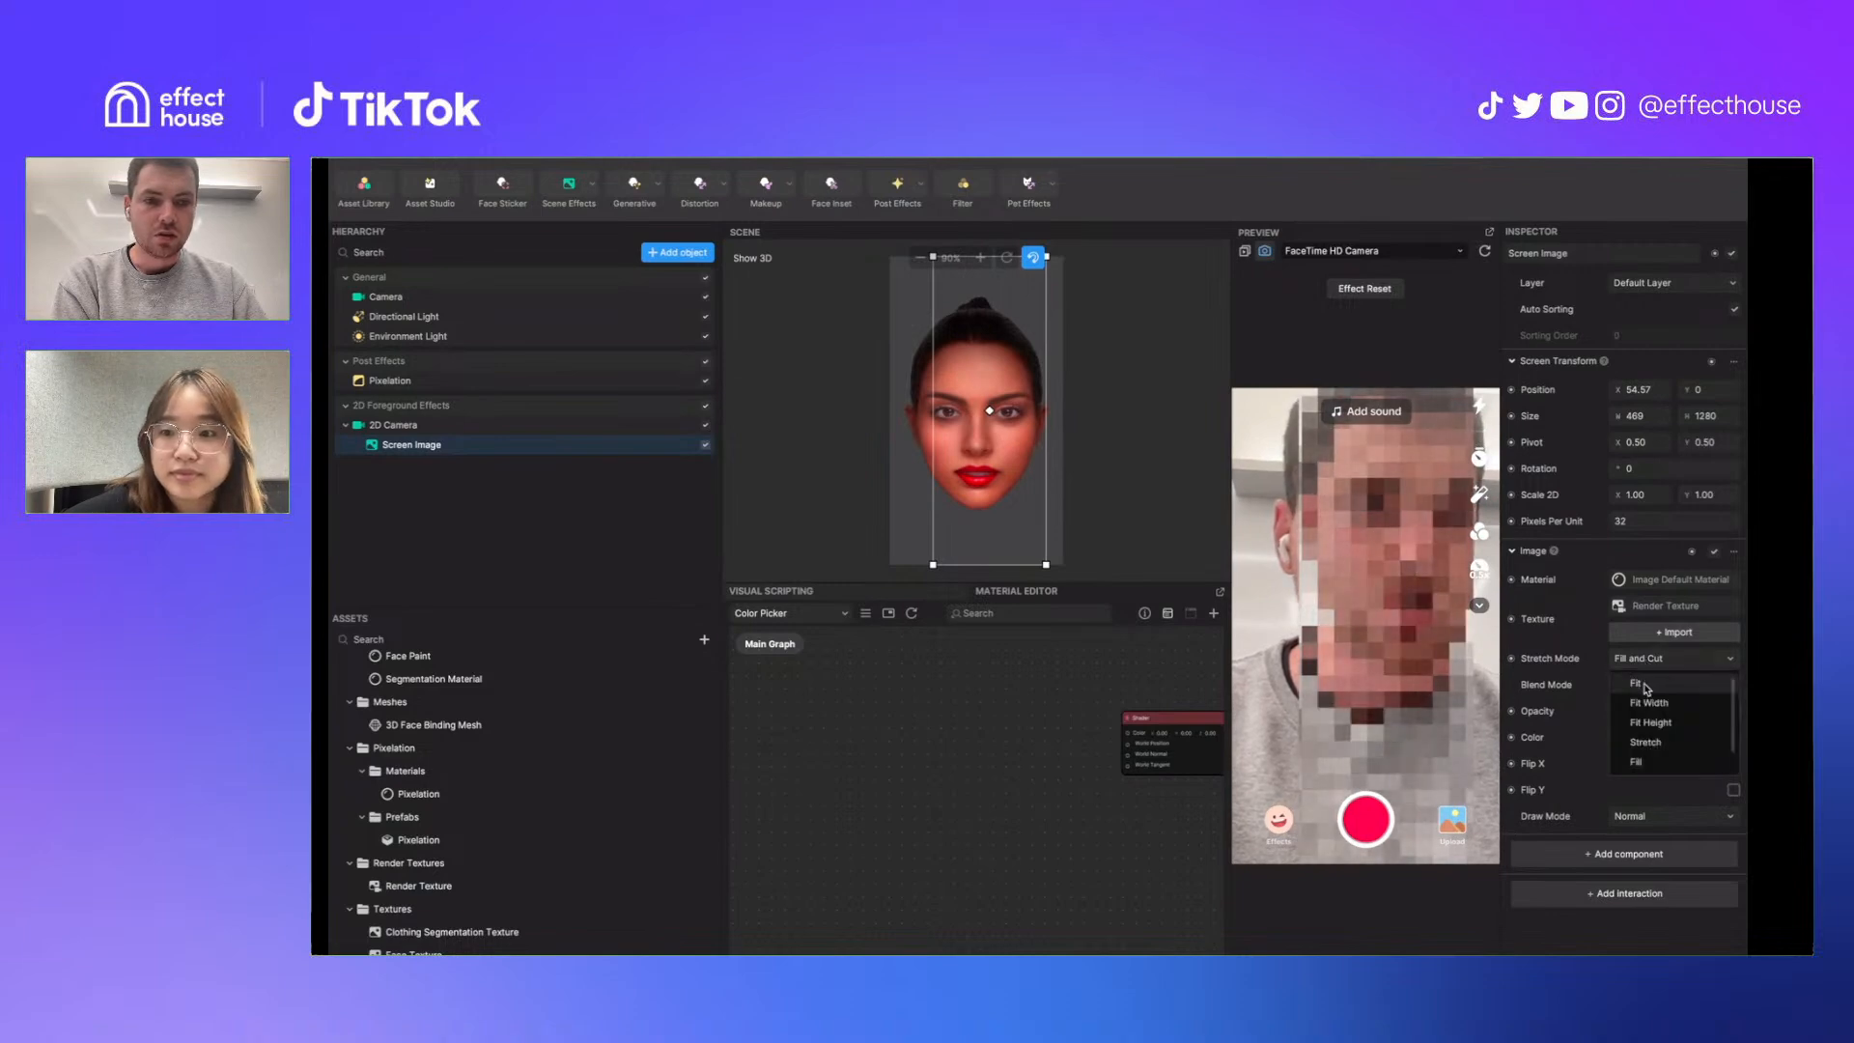
click(1642, 684)
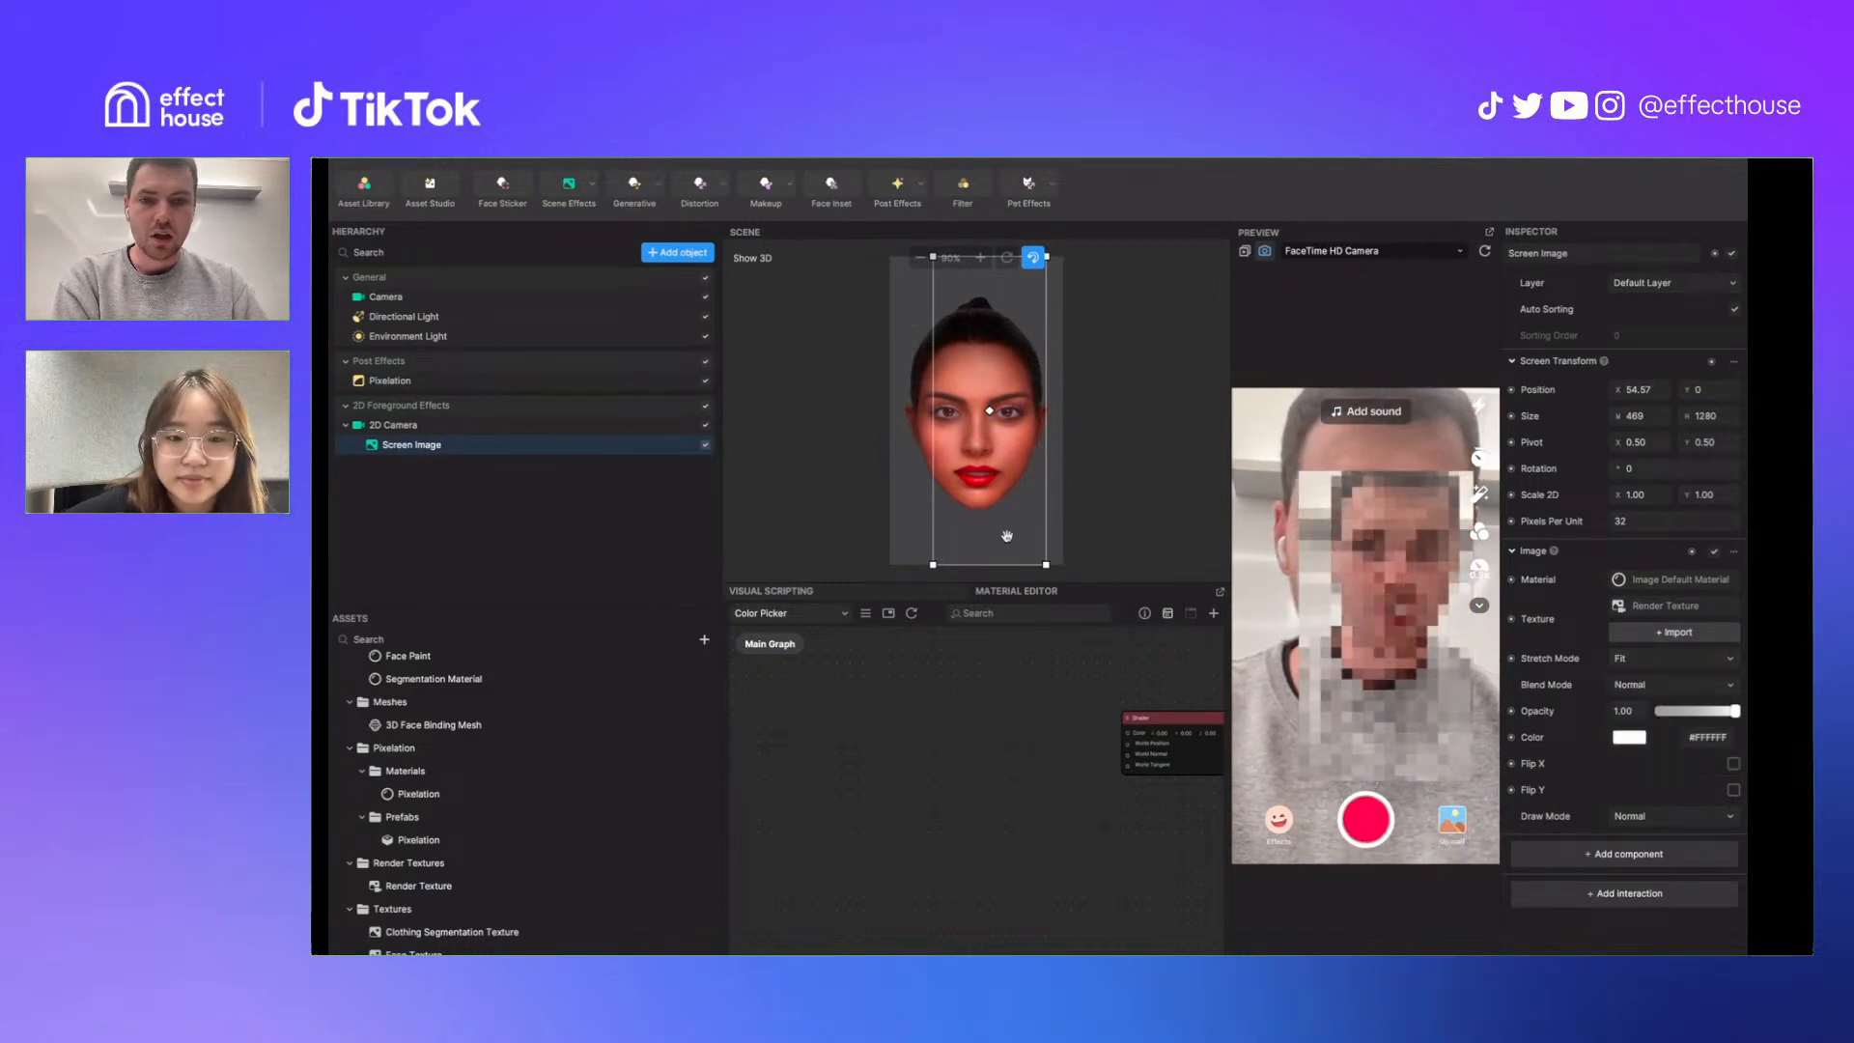
drag(1046, 563, 935, 359)
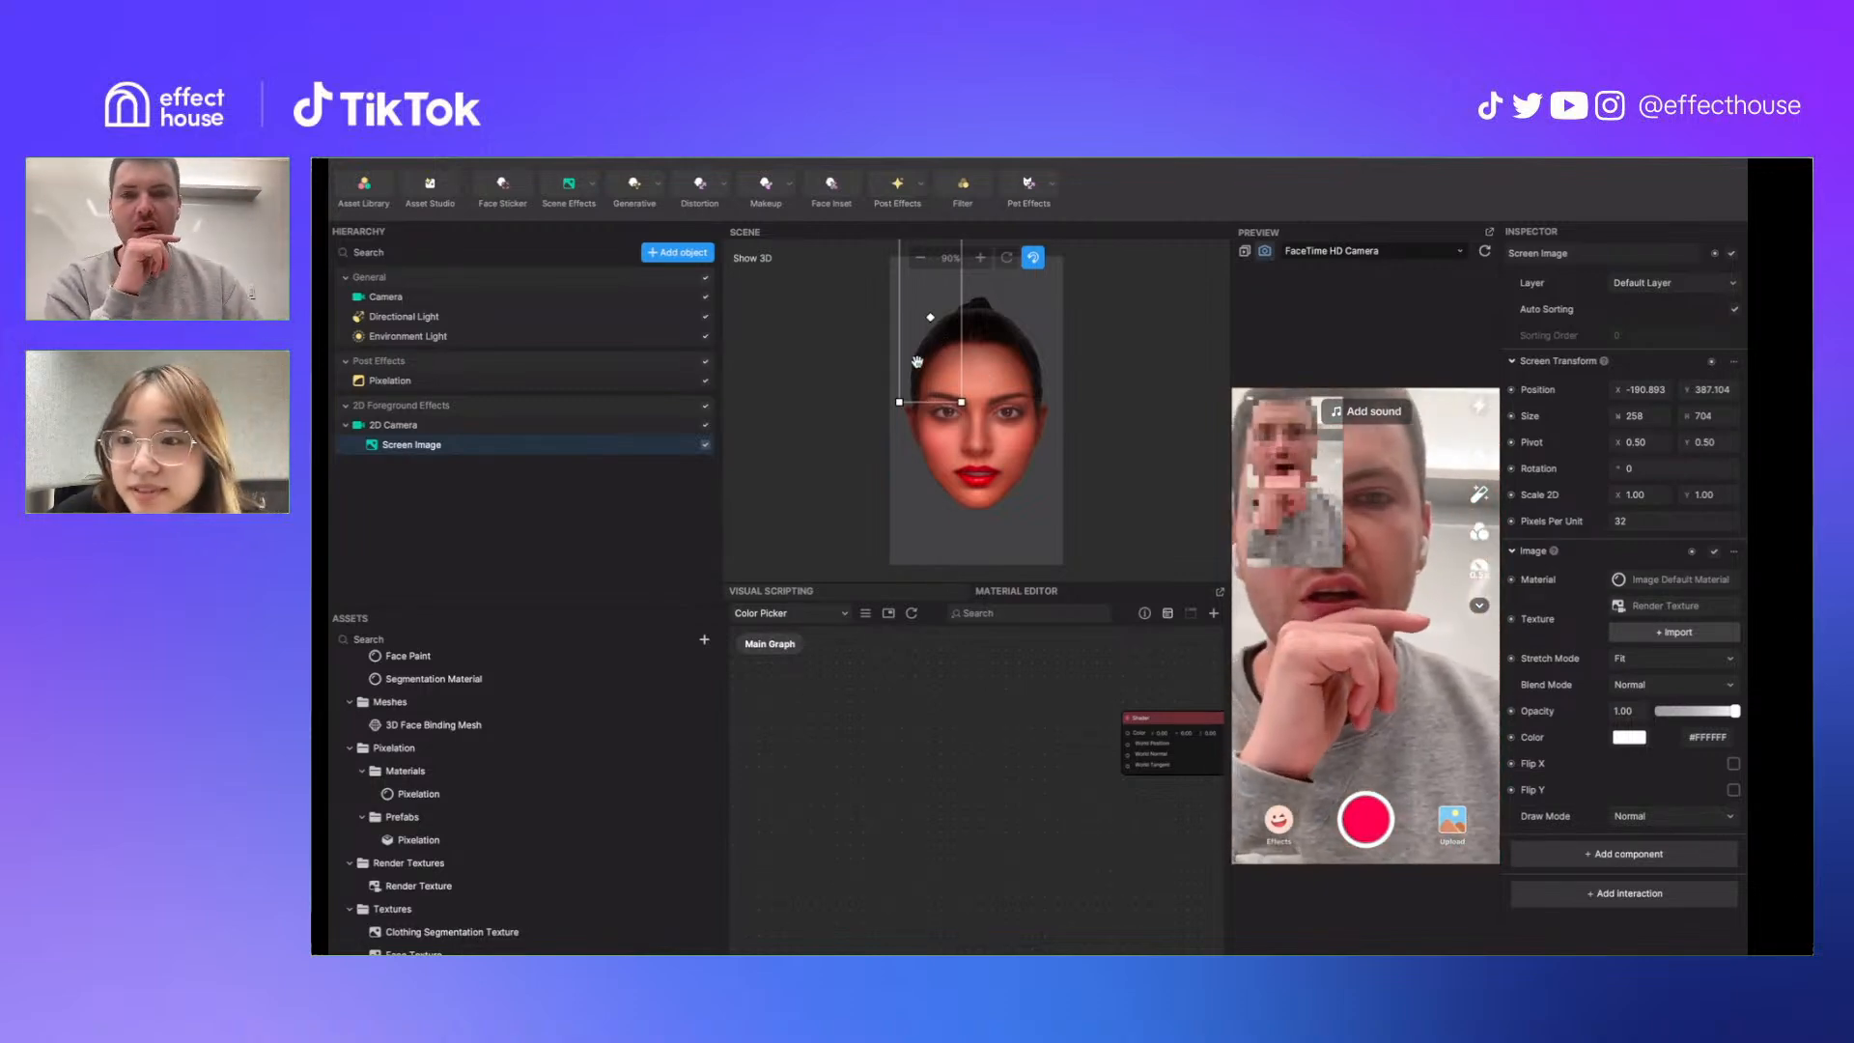
mouse_move(935, 369)
mouse_down()
mouse_move(926, 392)
mouse_move(935, 367)
mouse_up()
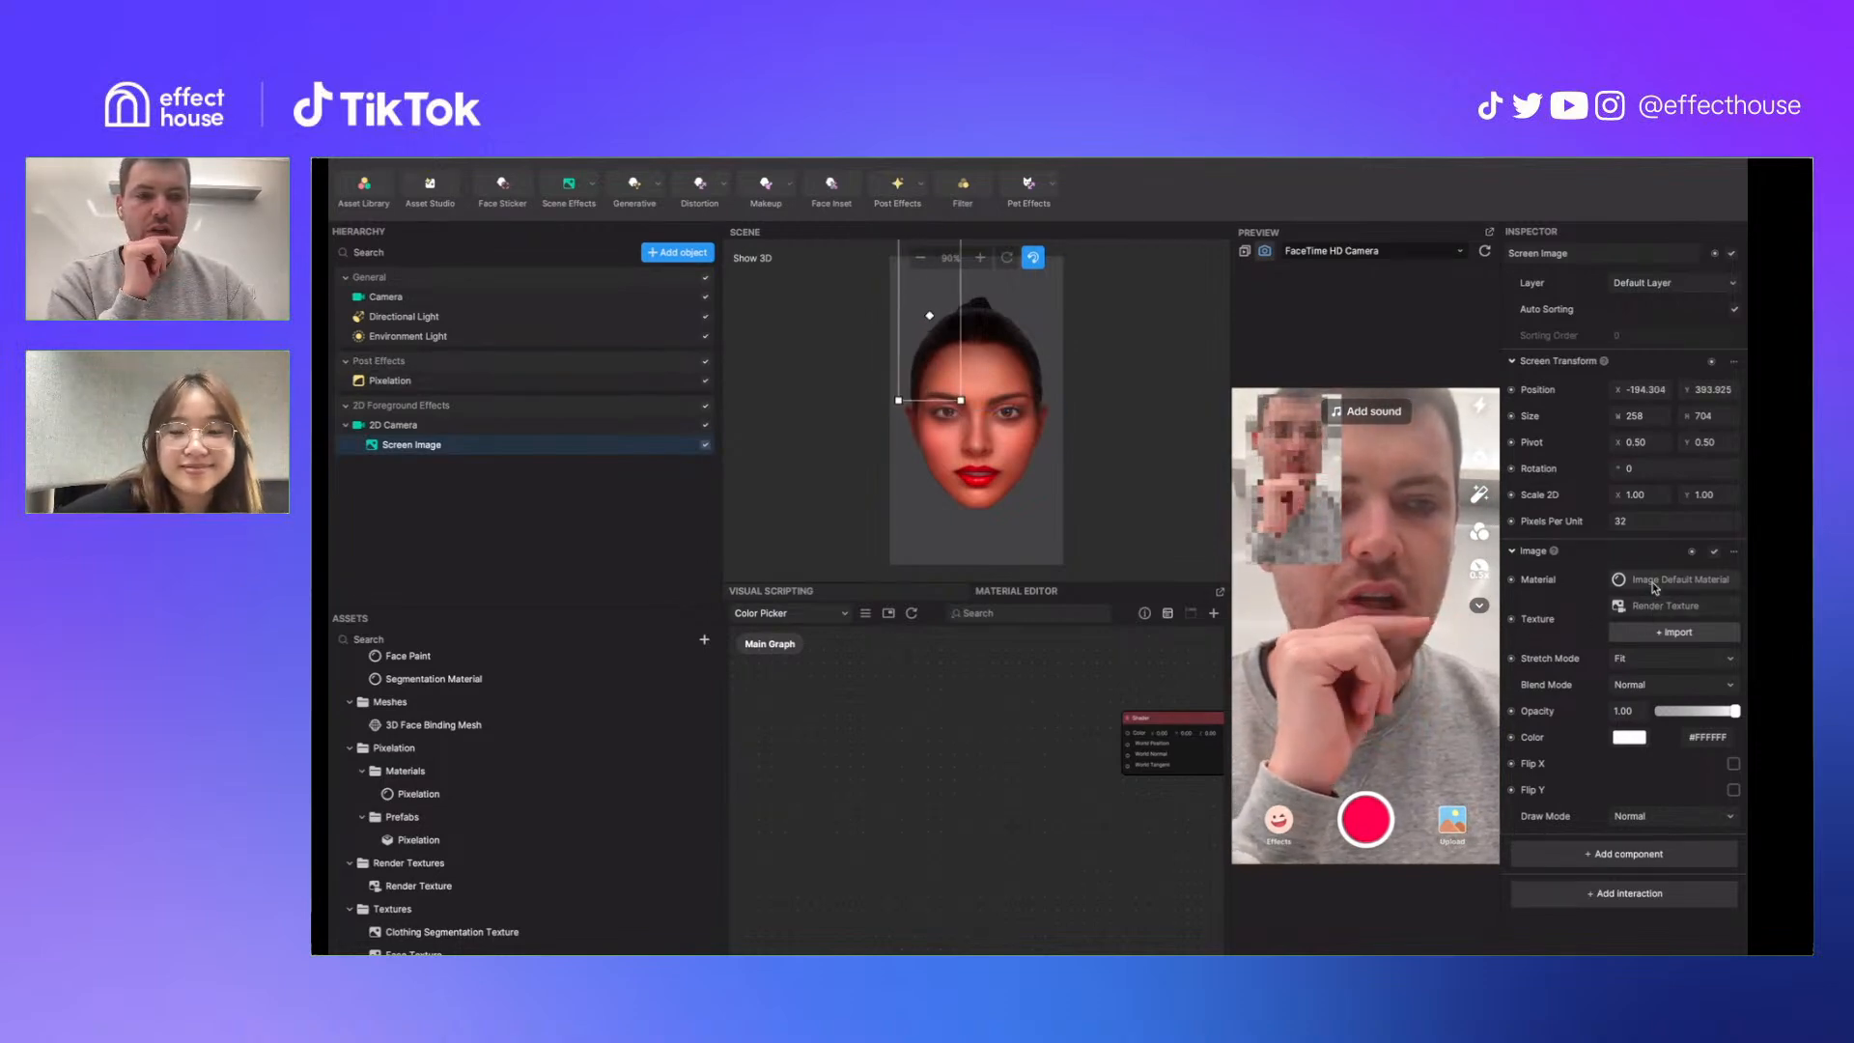
Create an Unlit material and assign it to the Screen Image
click(704, 641)
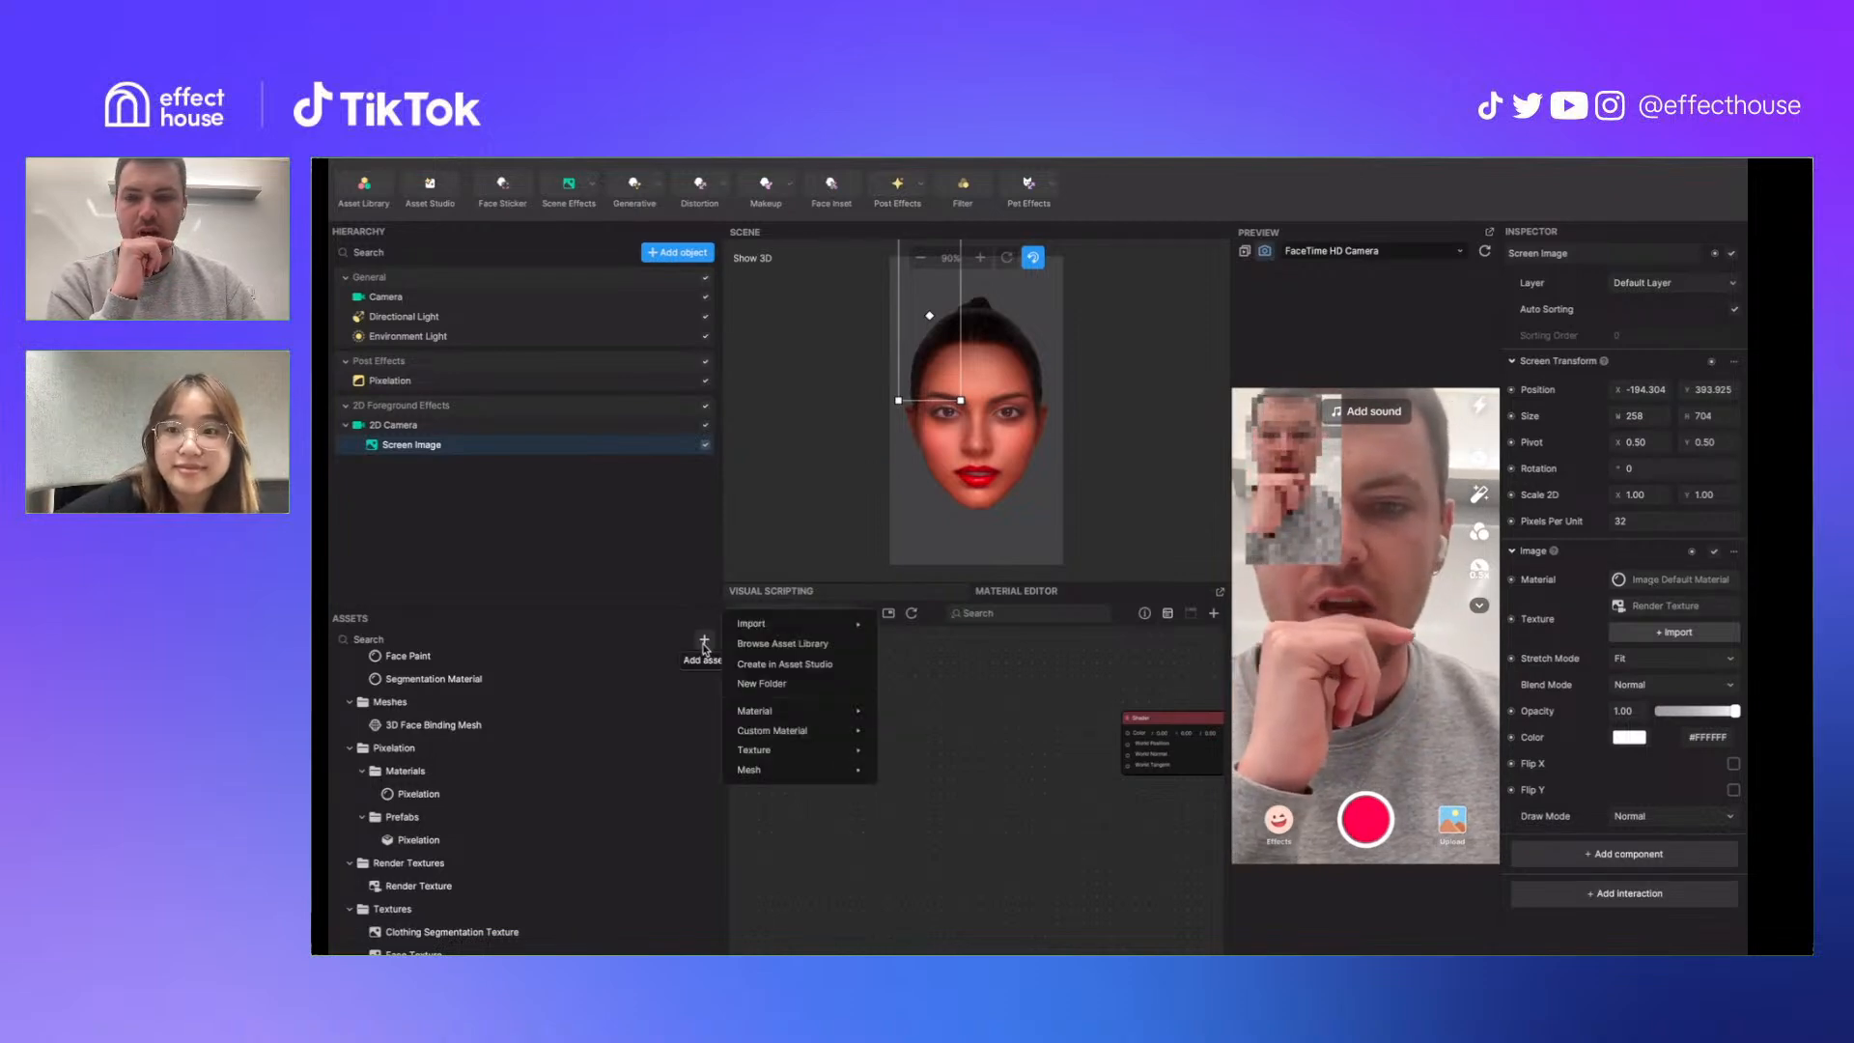
mouse_move(792, 710)
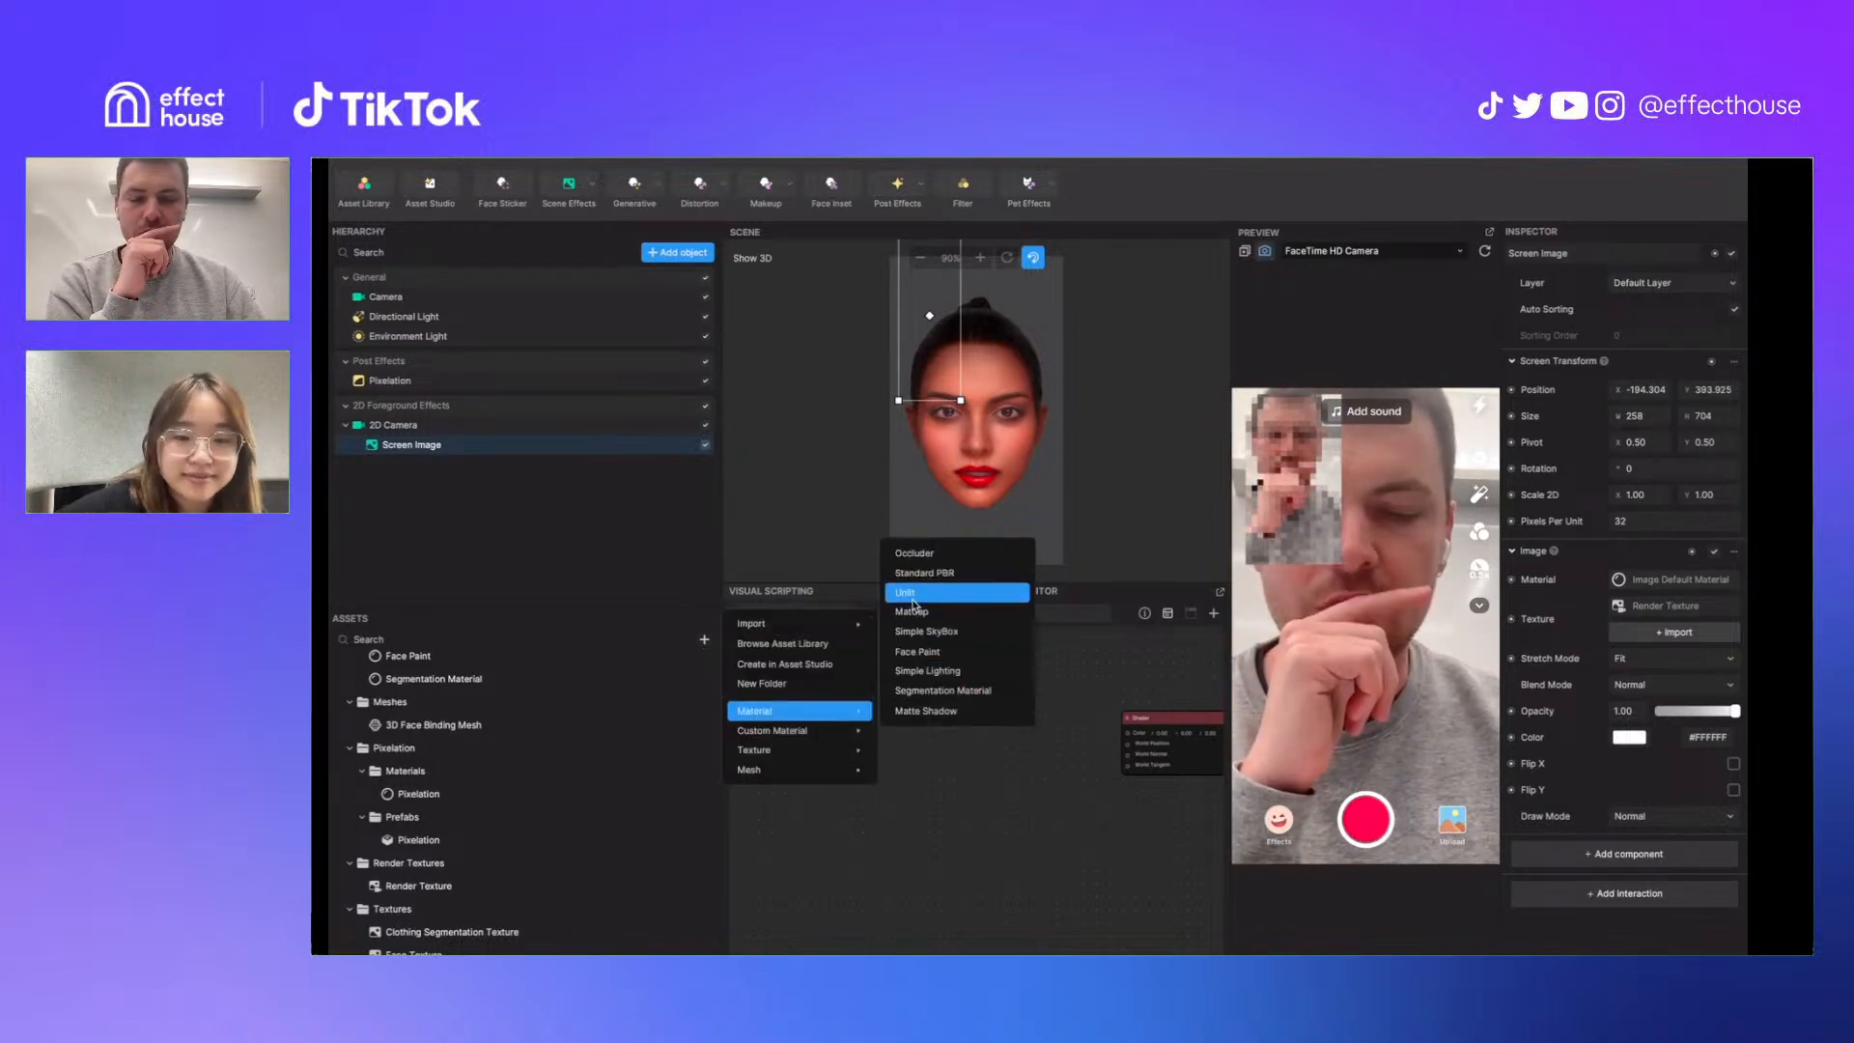
click(913, 599)
click(1654, 581)
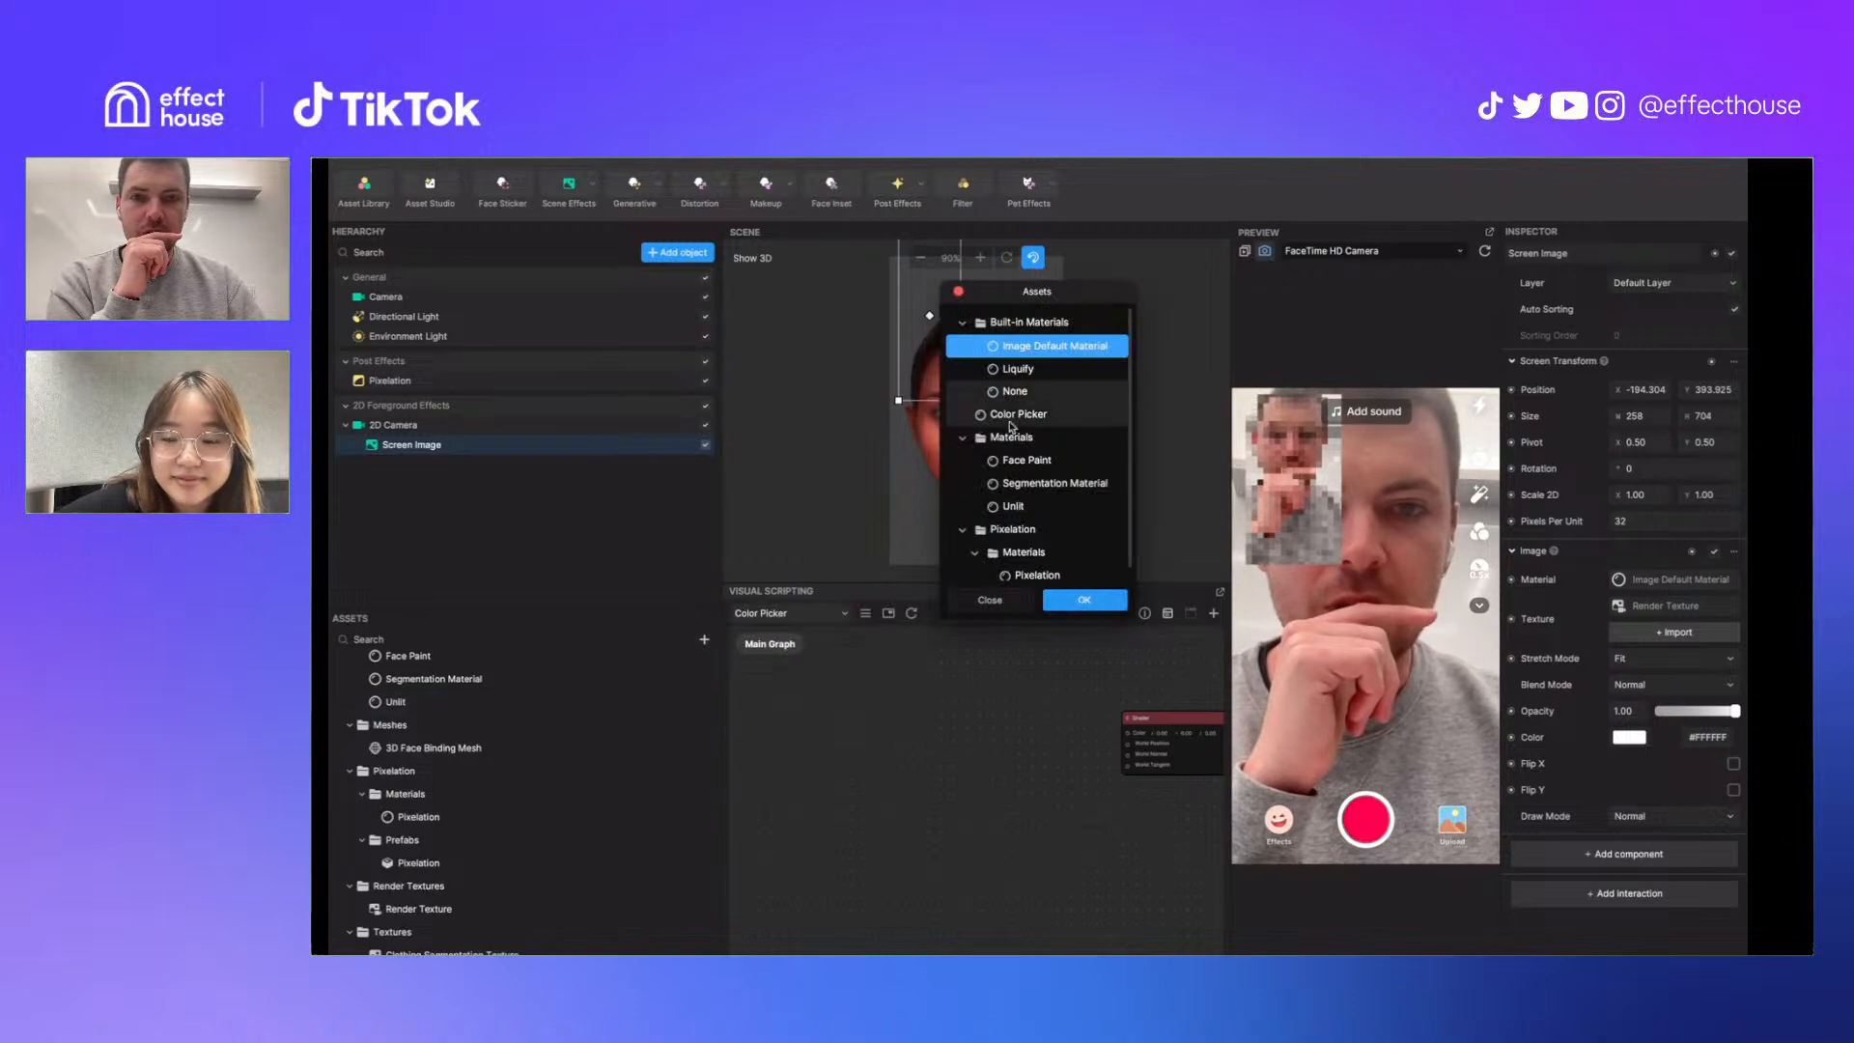
click(1012, 506)
click(1084, 600)
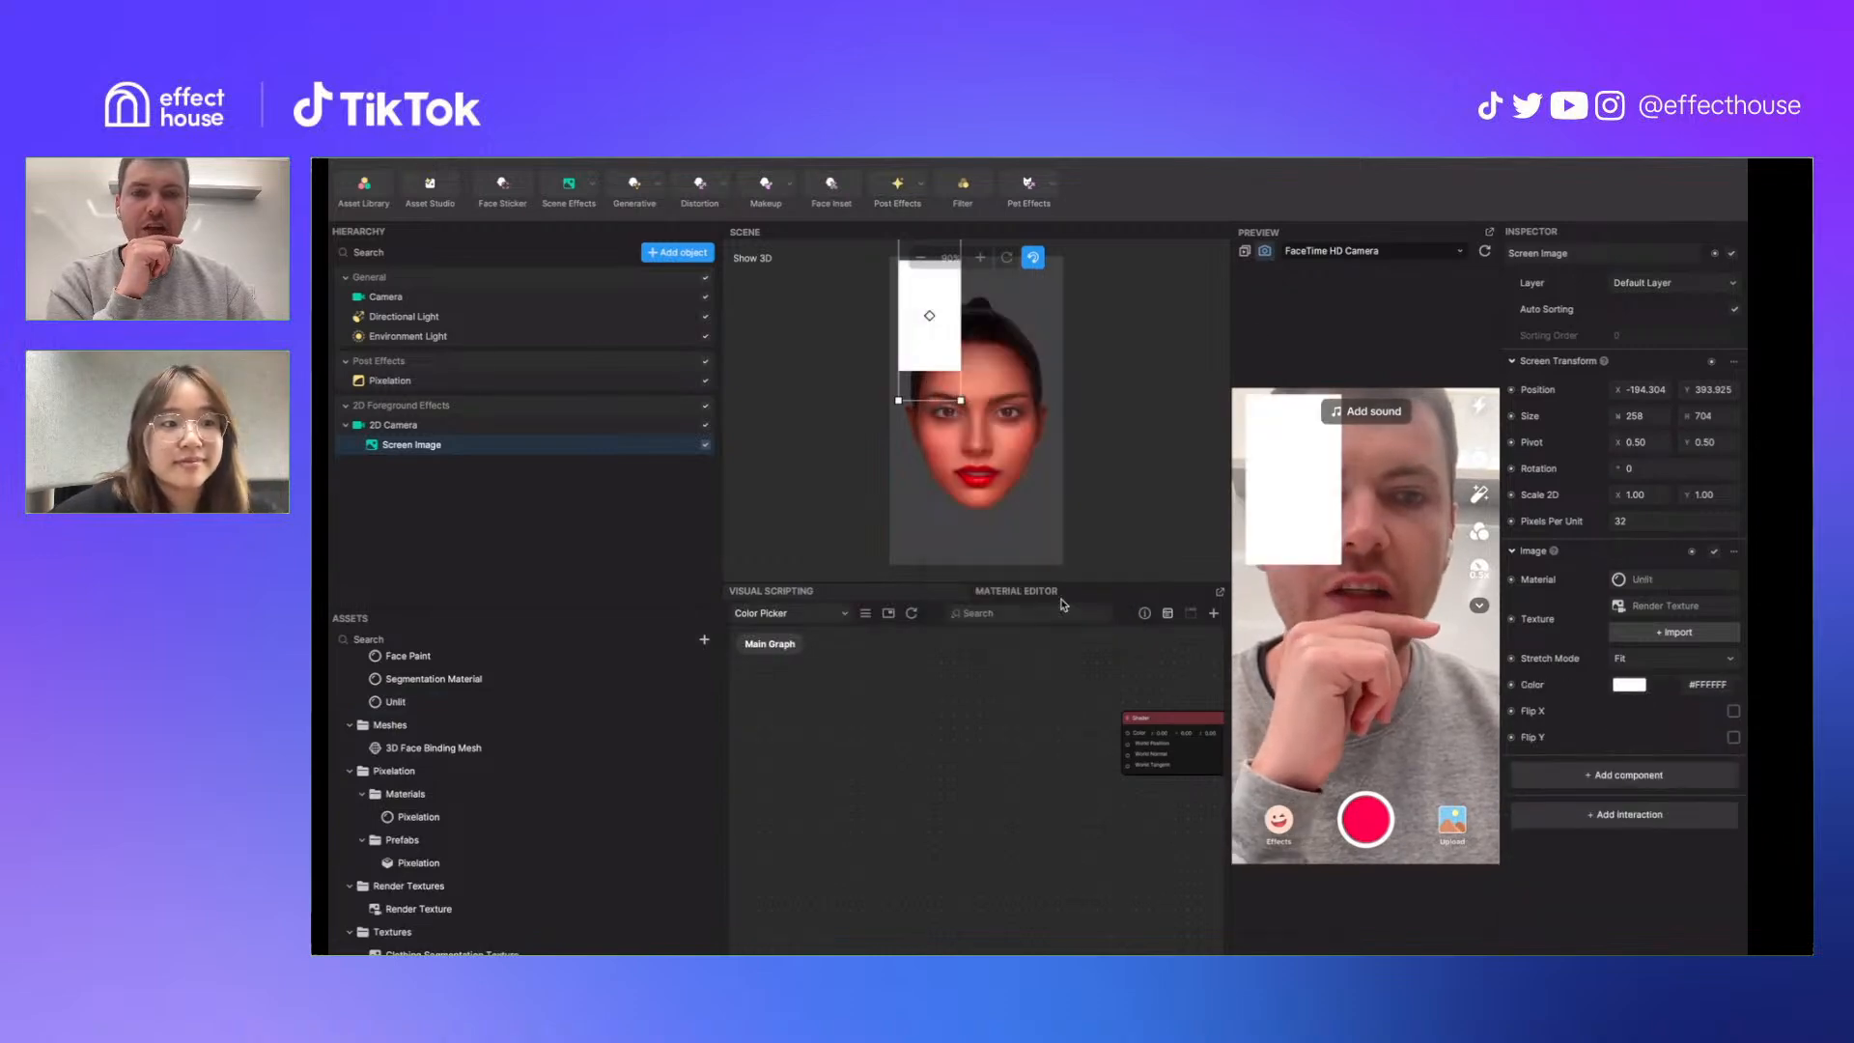
Turn on the Unlit material's albedo texture and assign Render Texture to it
click(550, 703)
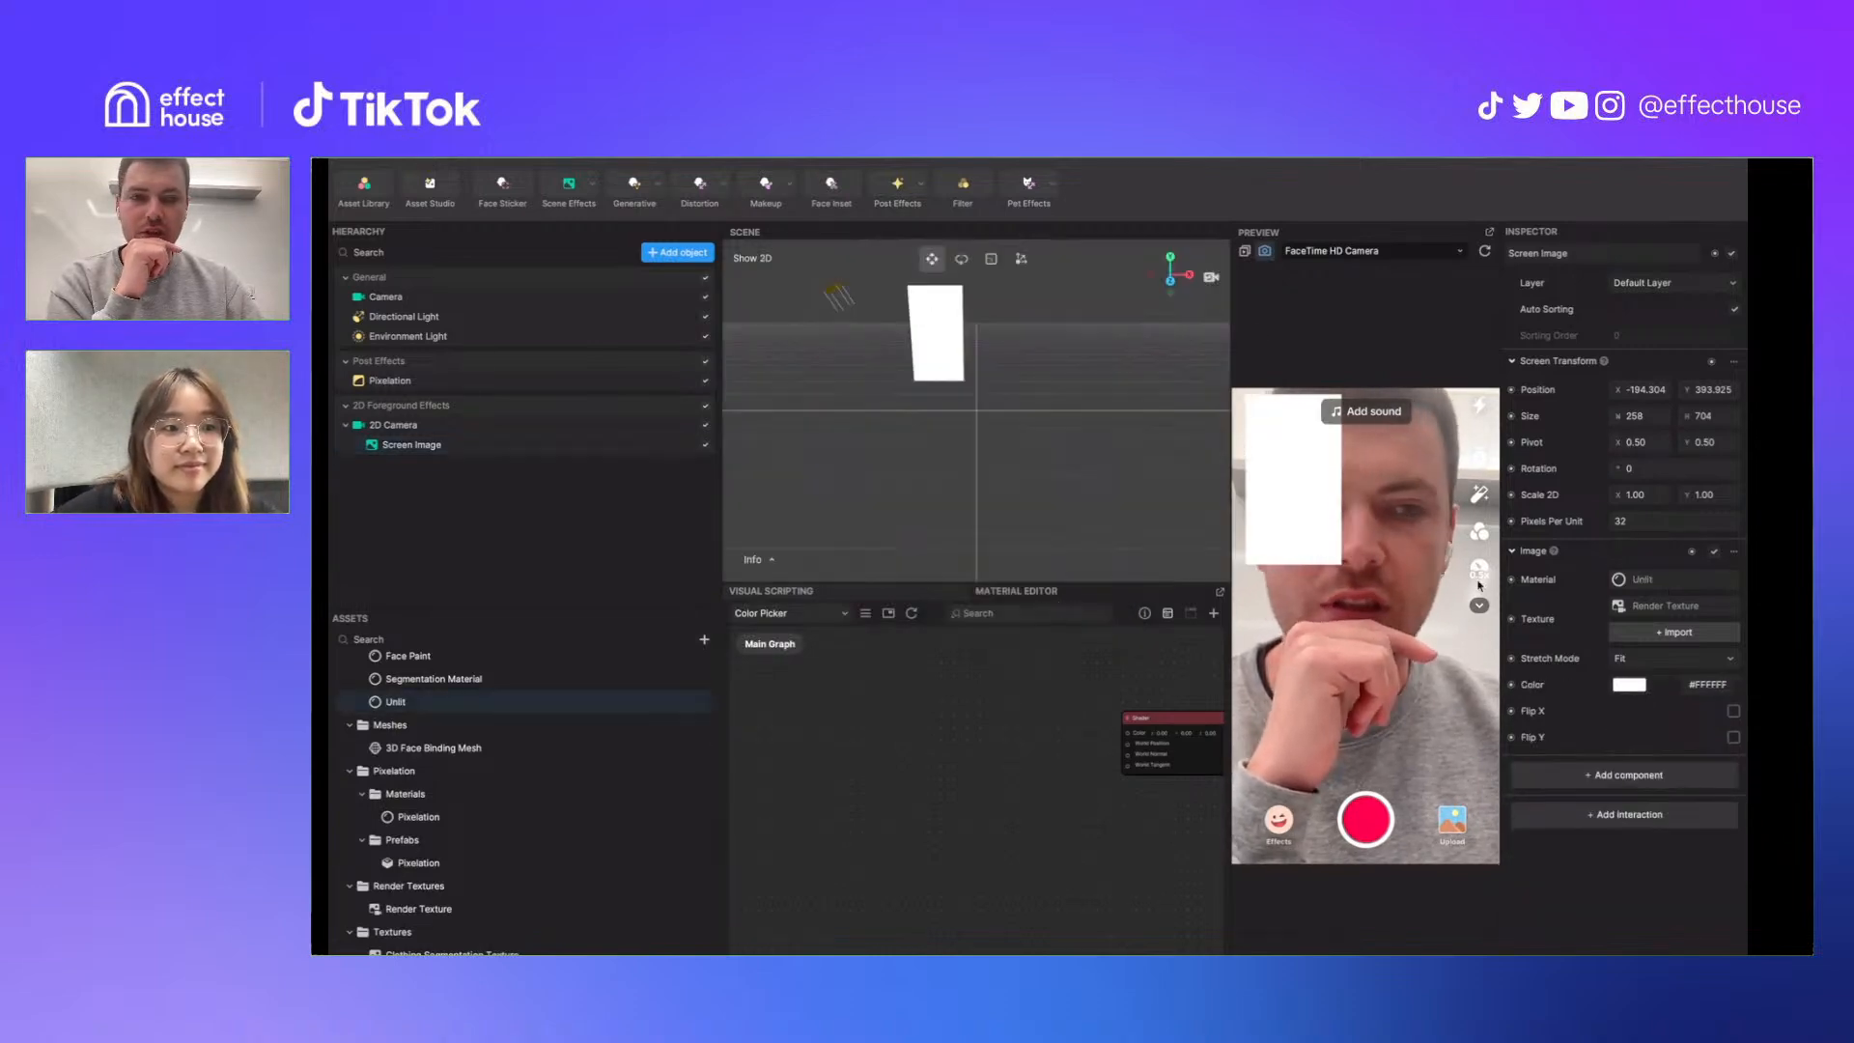
click(1730, 370)
click(1684, 393)
scroll(1028, 497, down, 5)
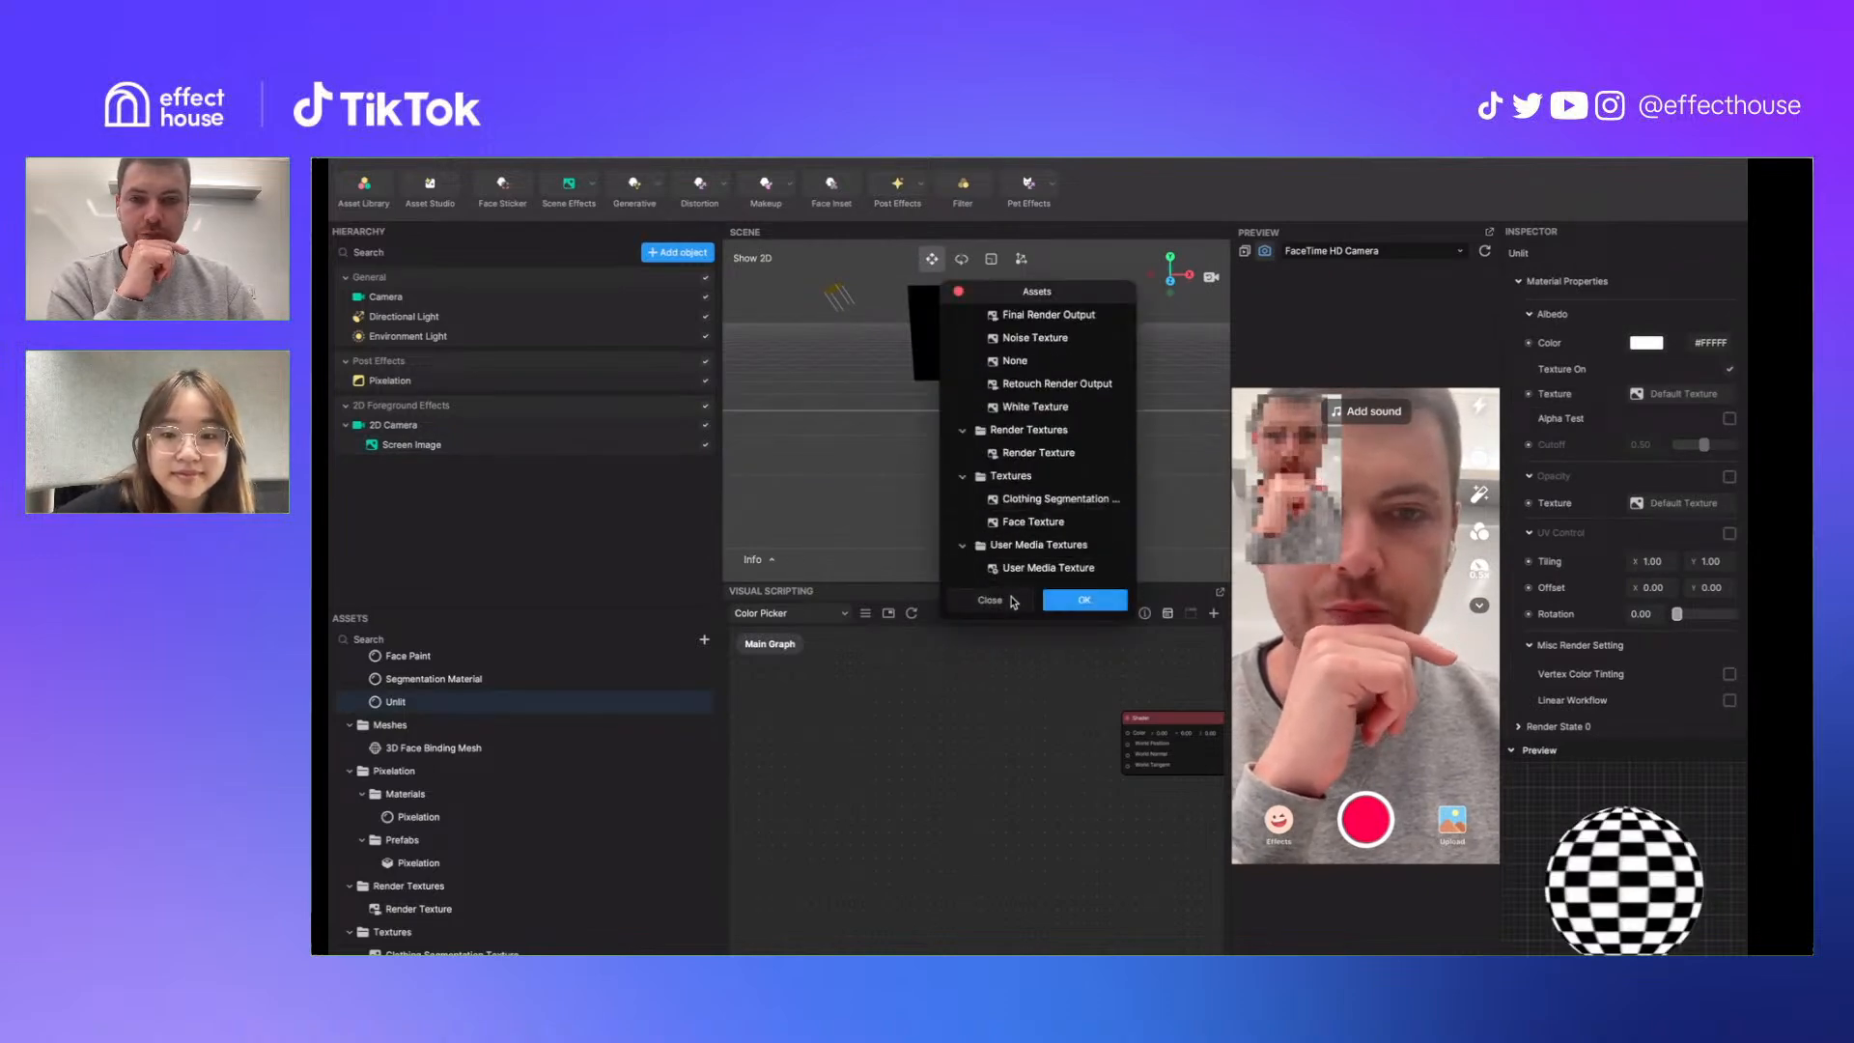
click(1038, 453)
click(1085, 599)
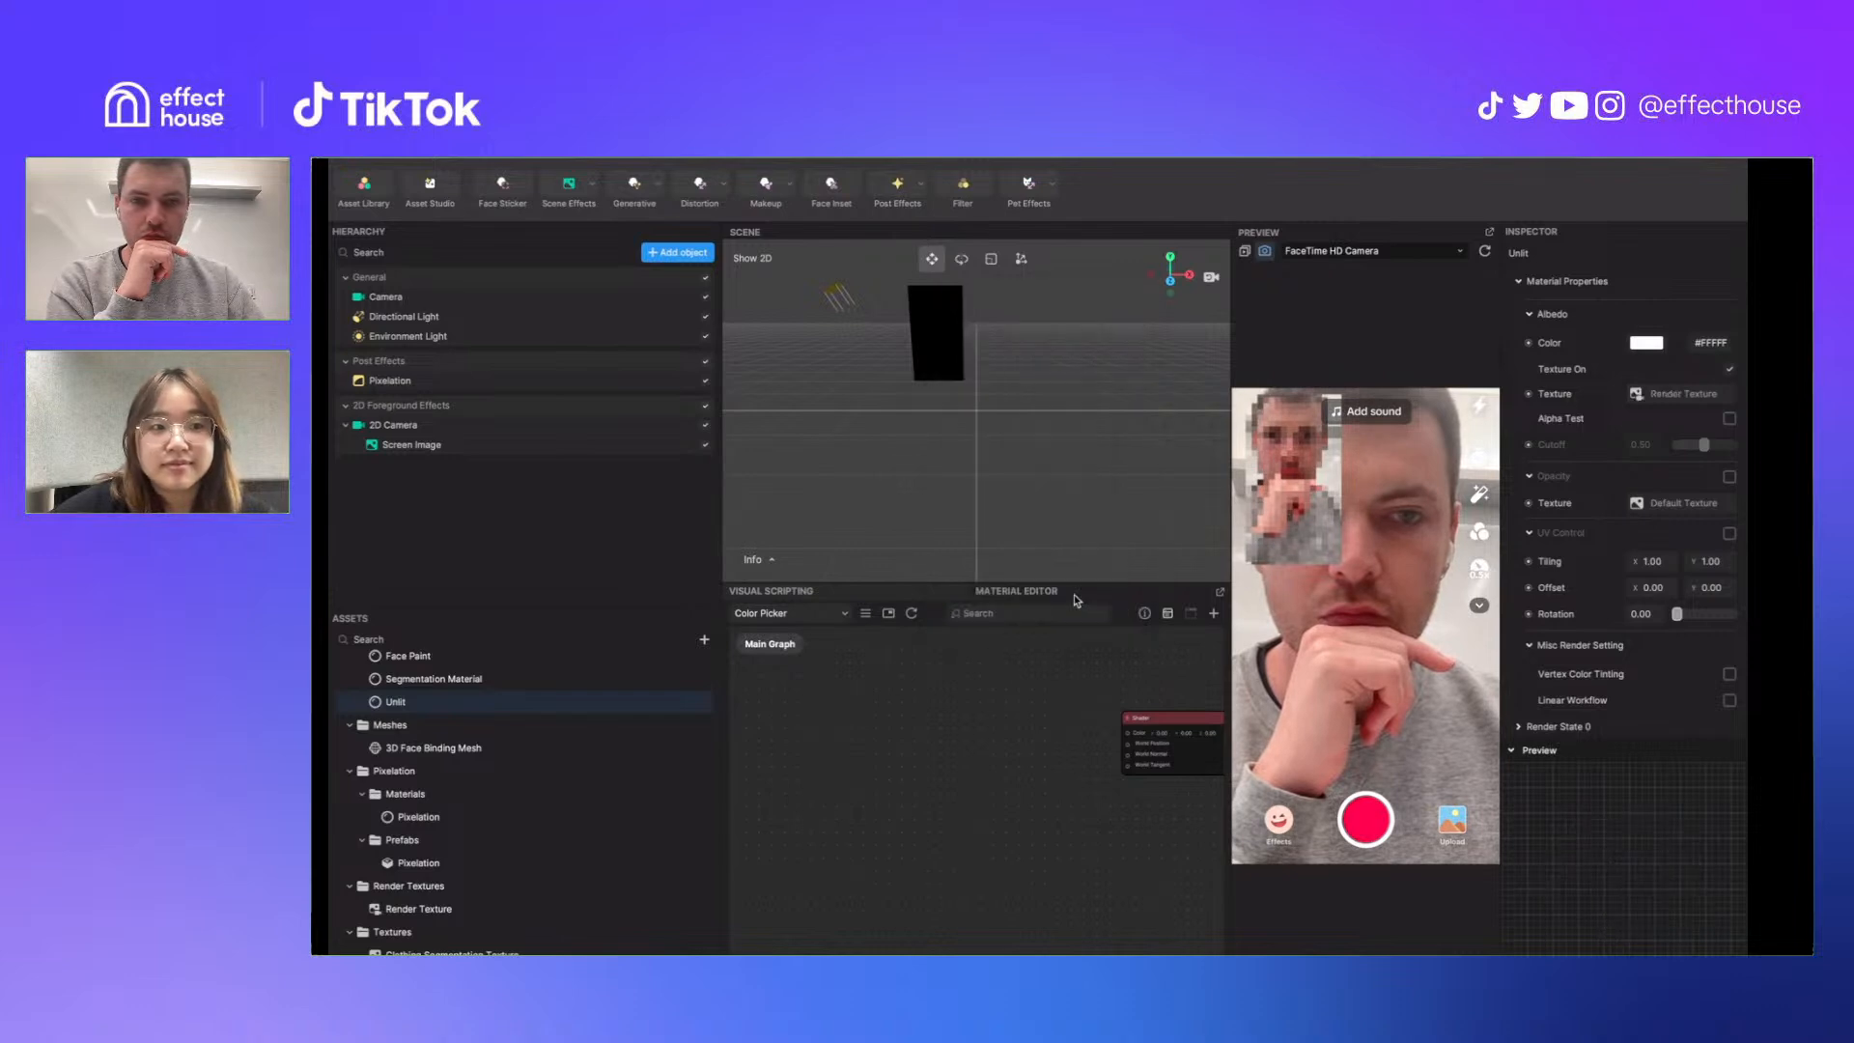
Enable Opacity on the Unlit material and set its render state's blend mode to Normal, leaving Alpha Test off
click(1729, 421)
click(1729, 421)
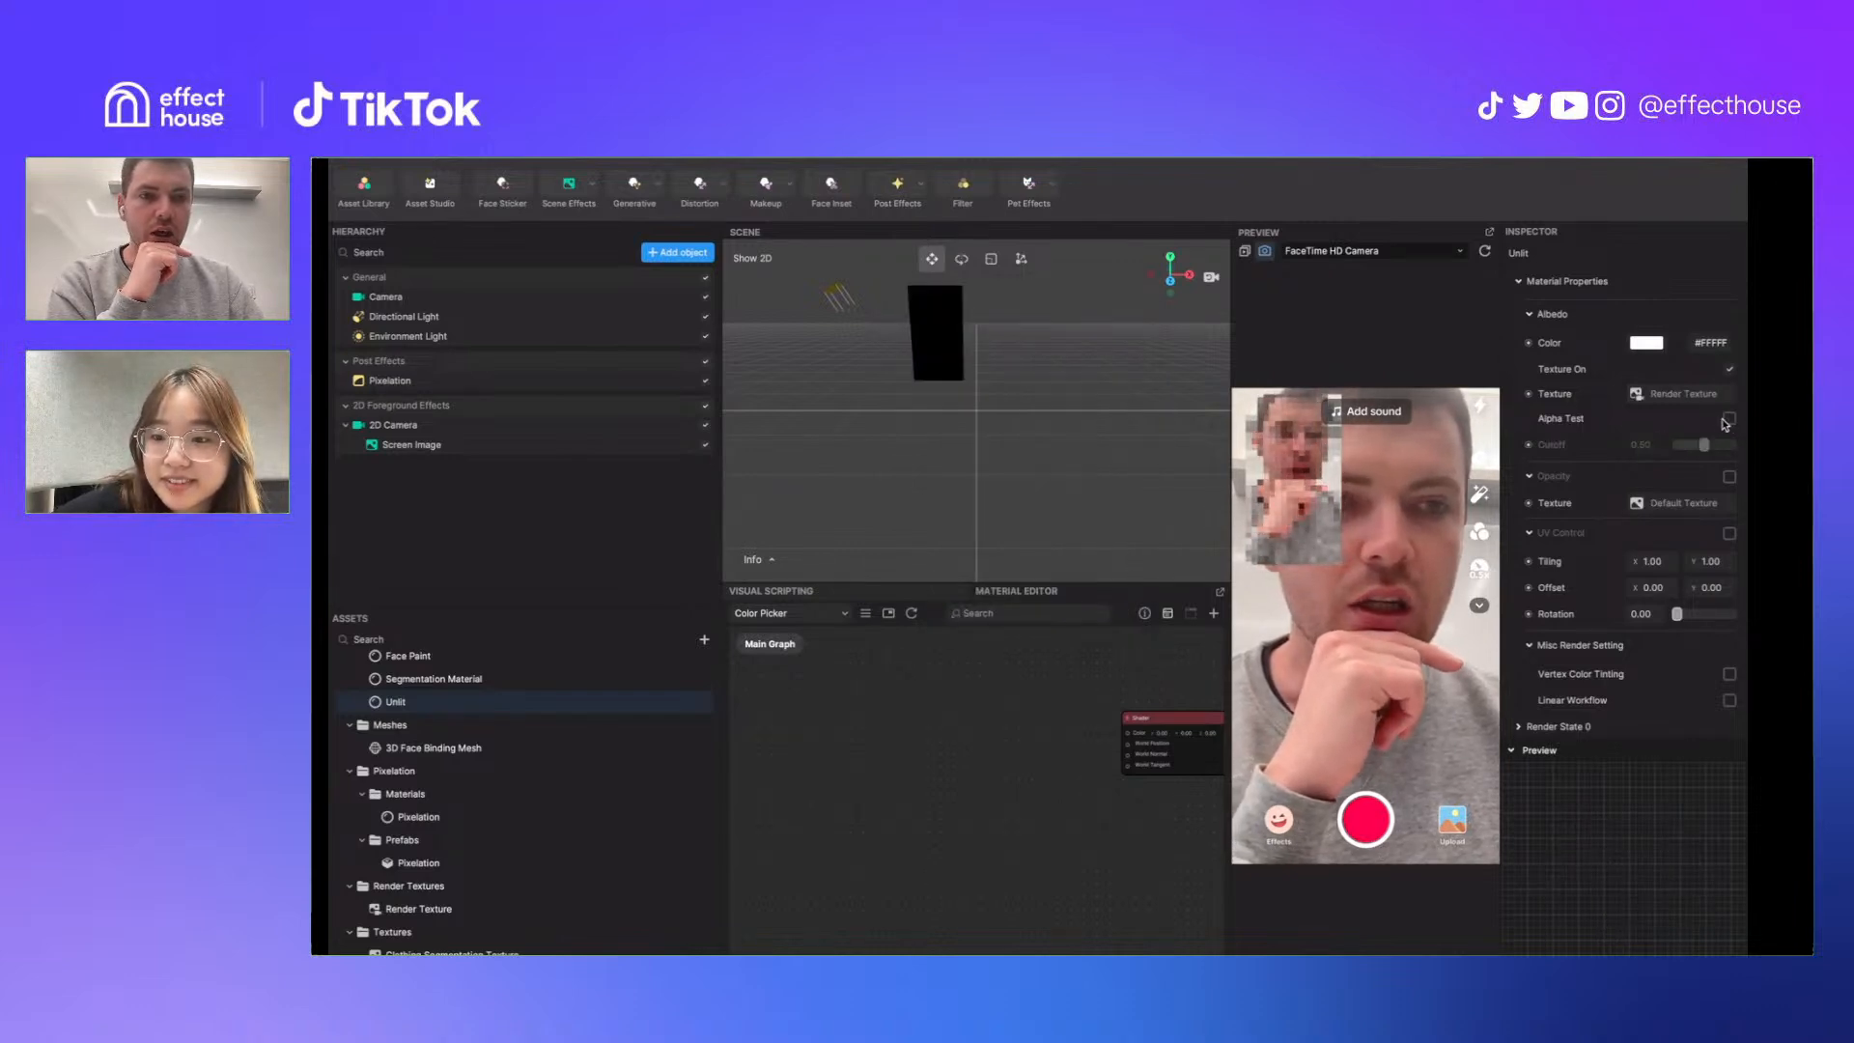
click(1728, 478)
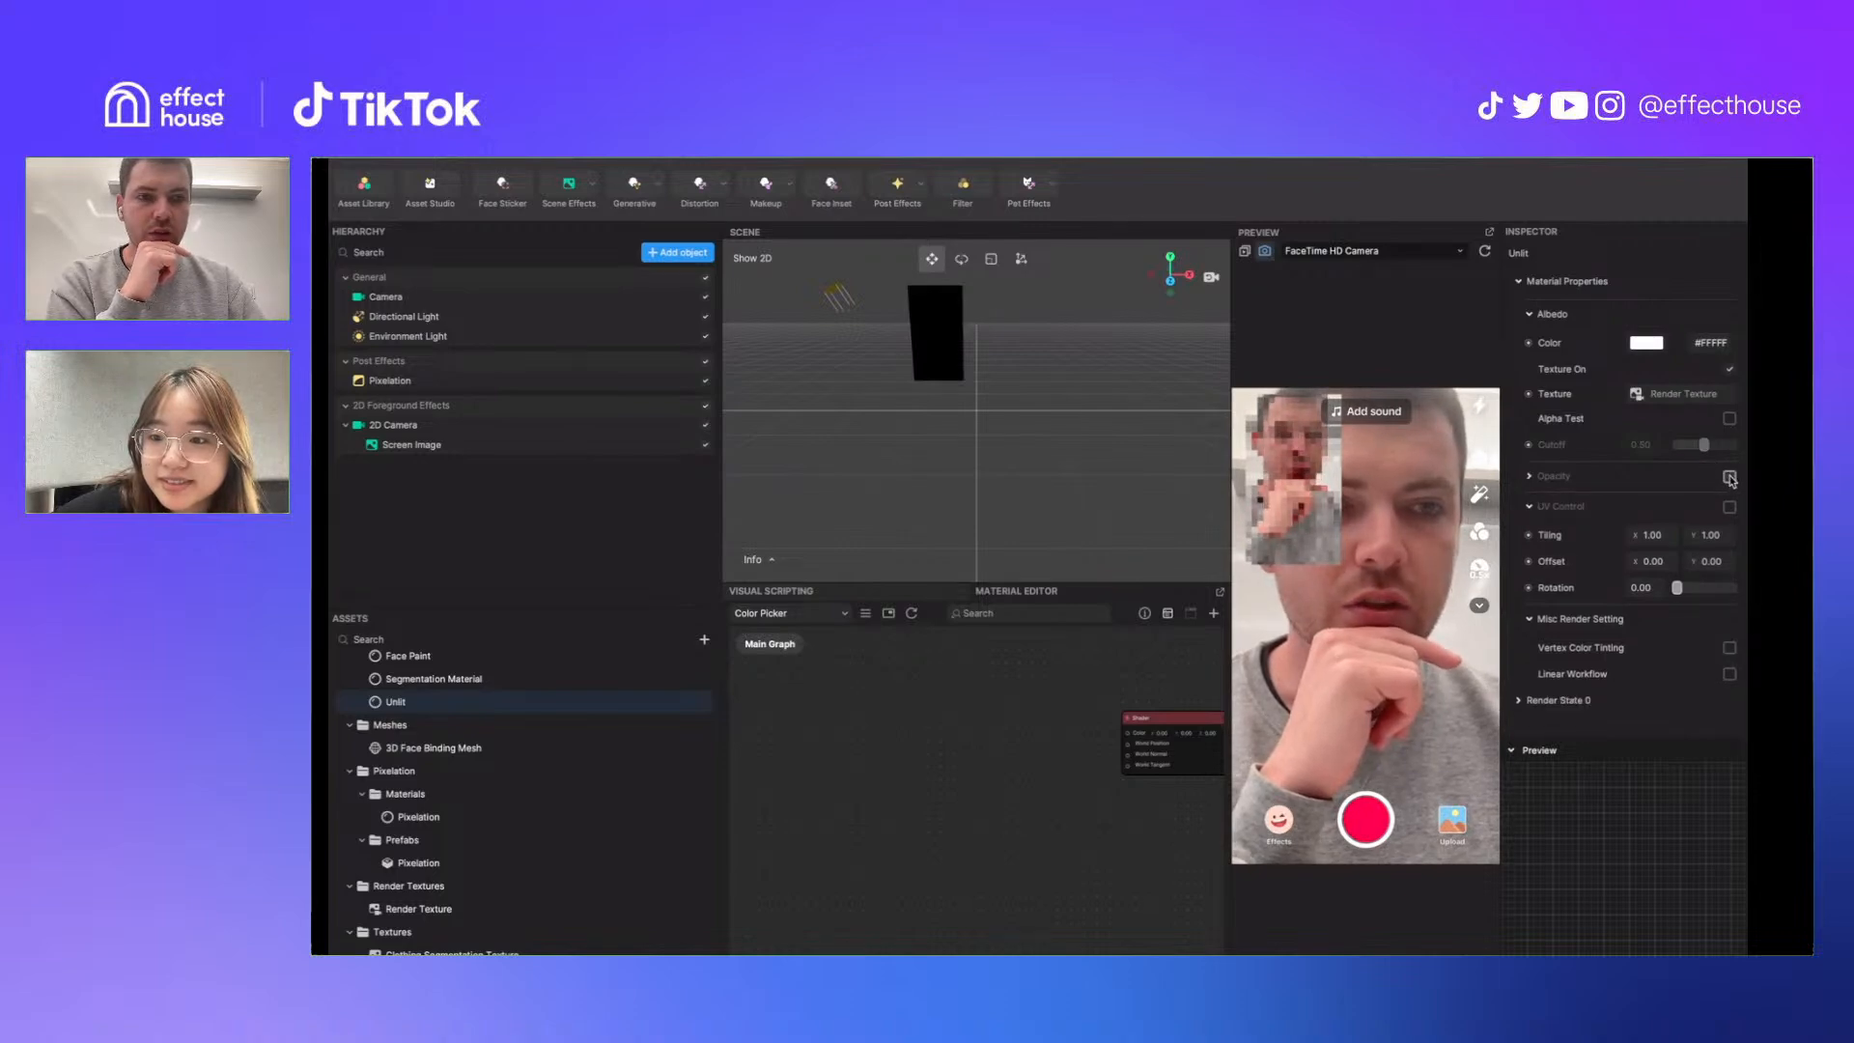
click(1647, 480)
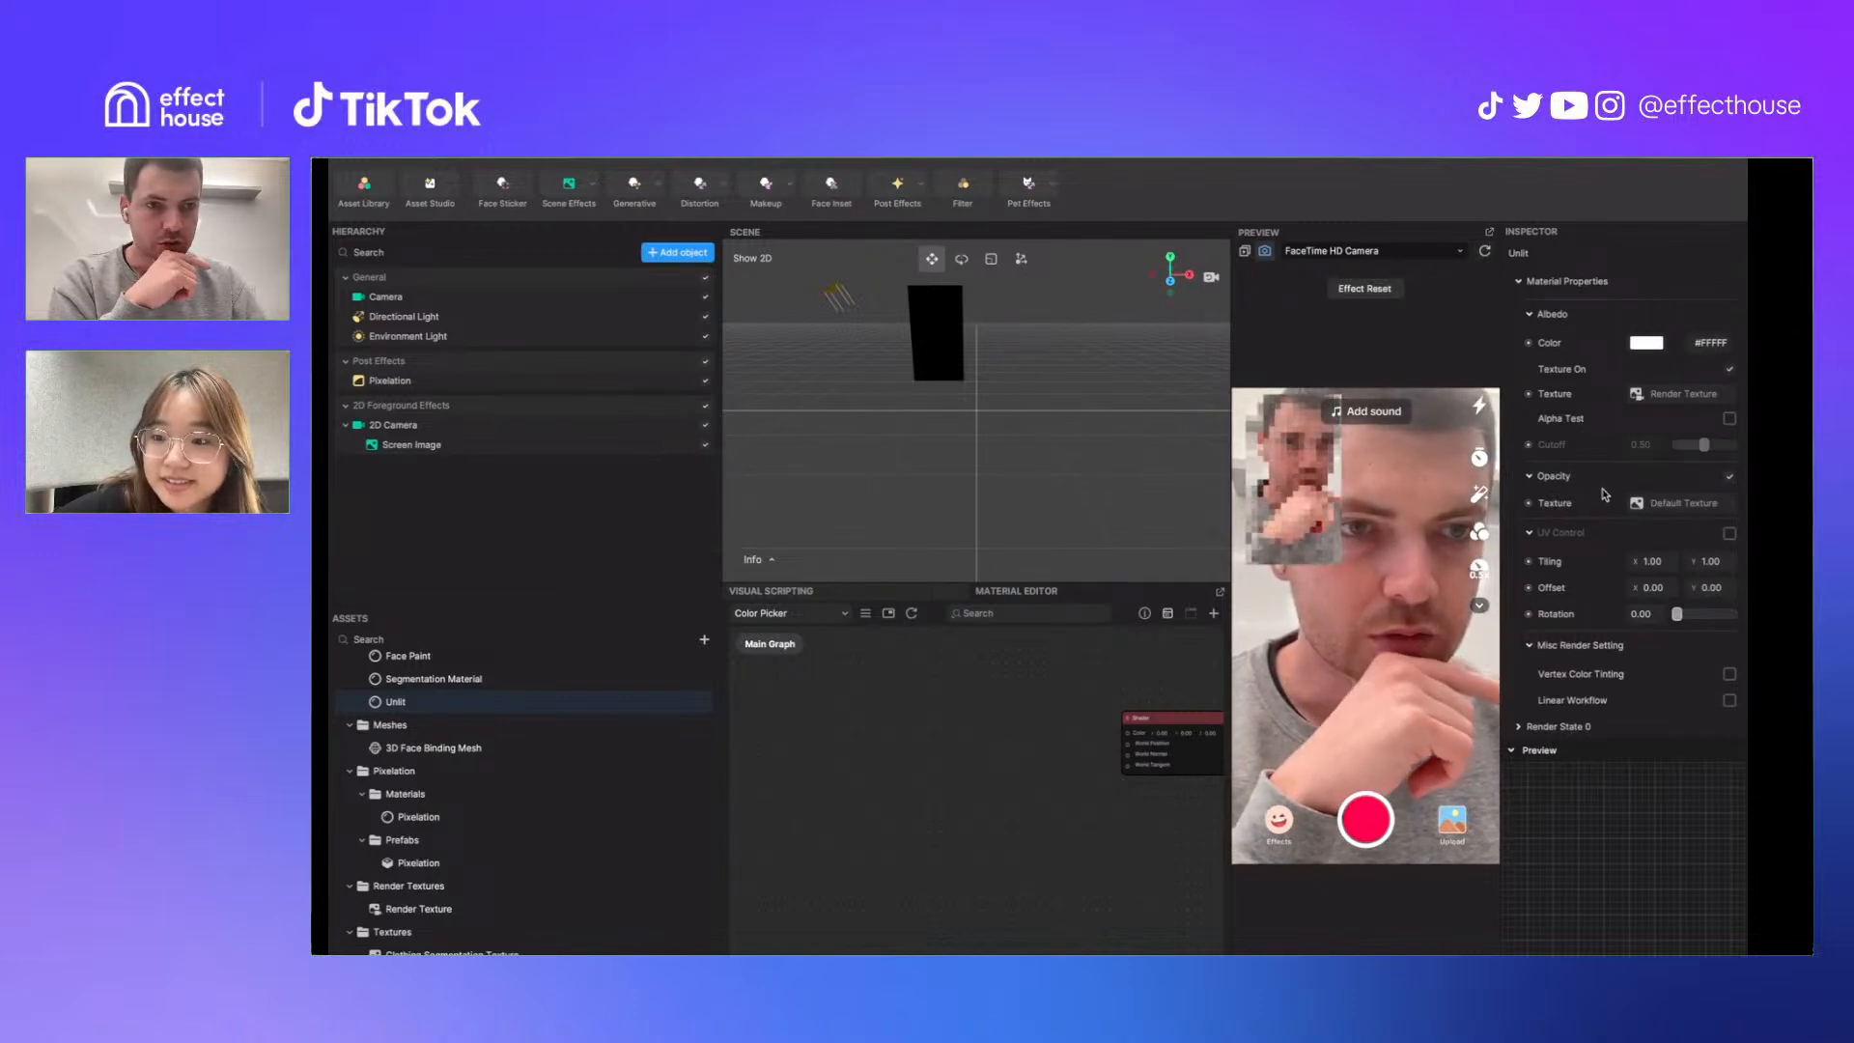
click(1520, 725)
scroll(1583, 676, down, 3)
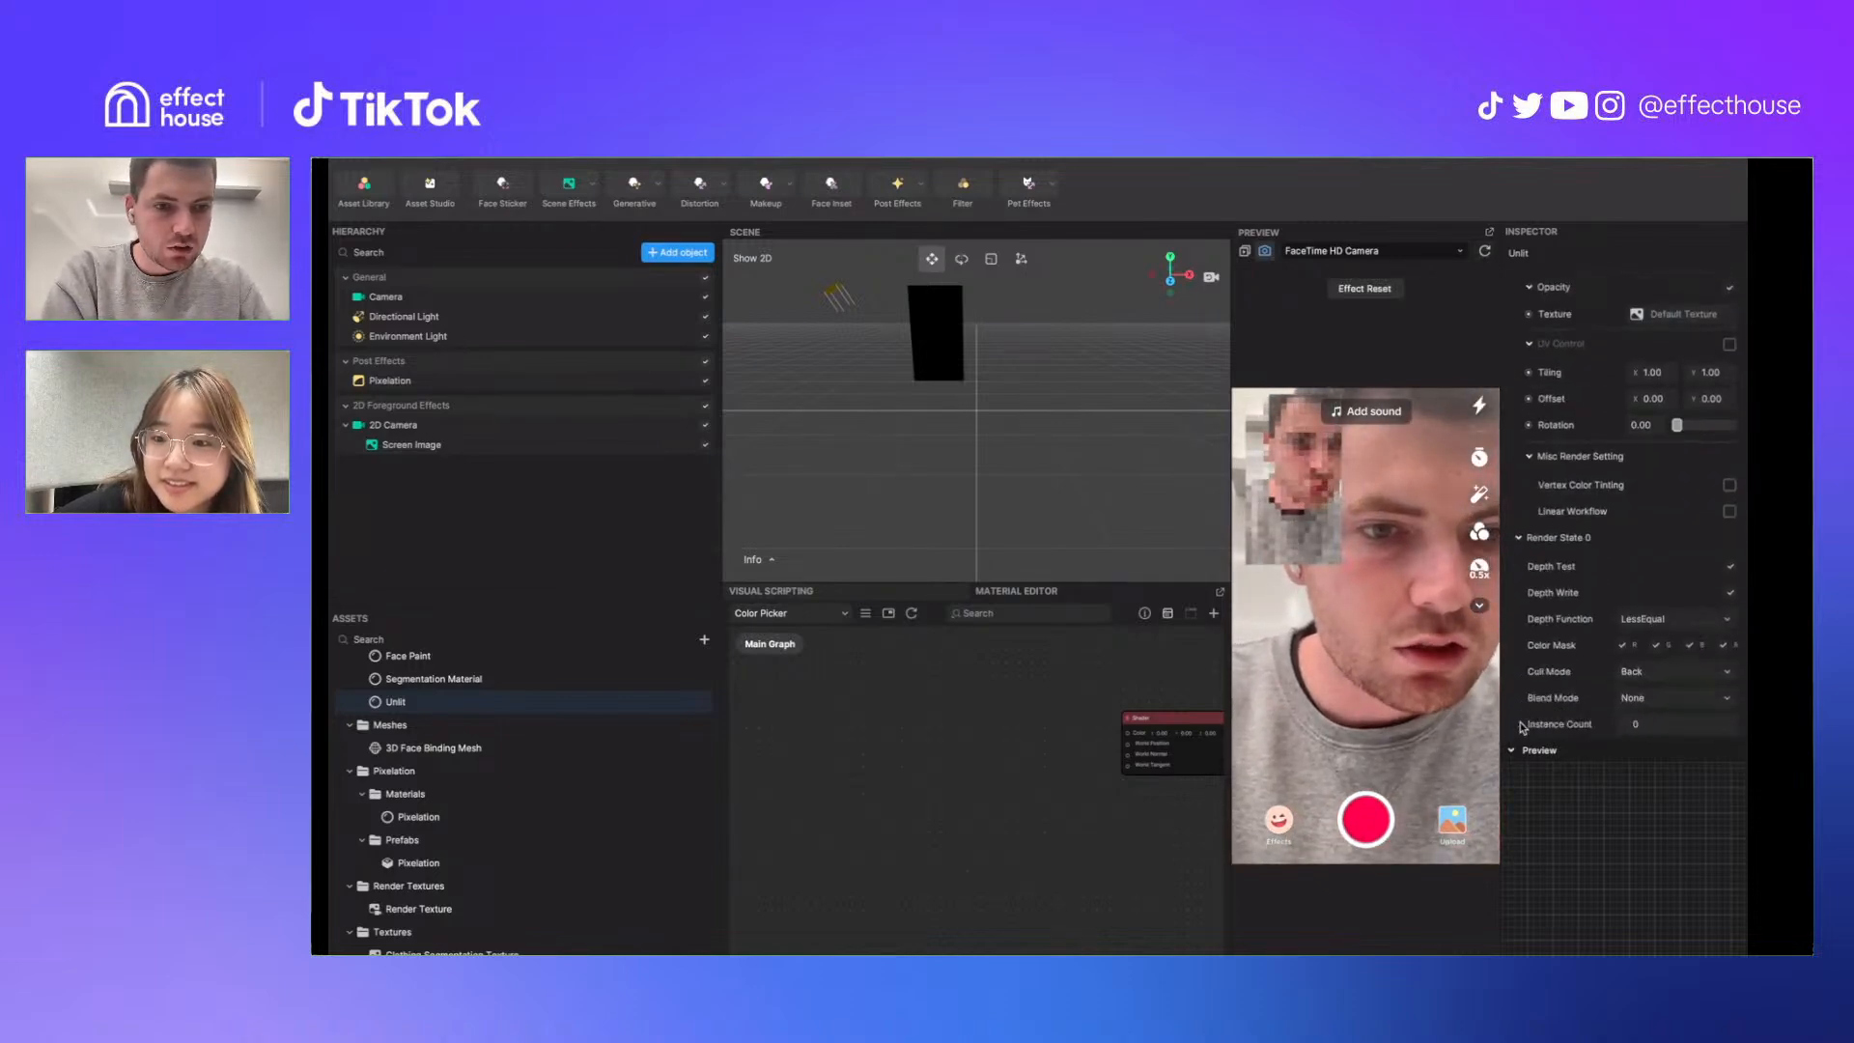
click(1652, 697)
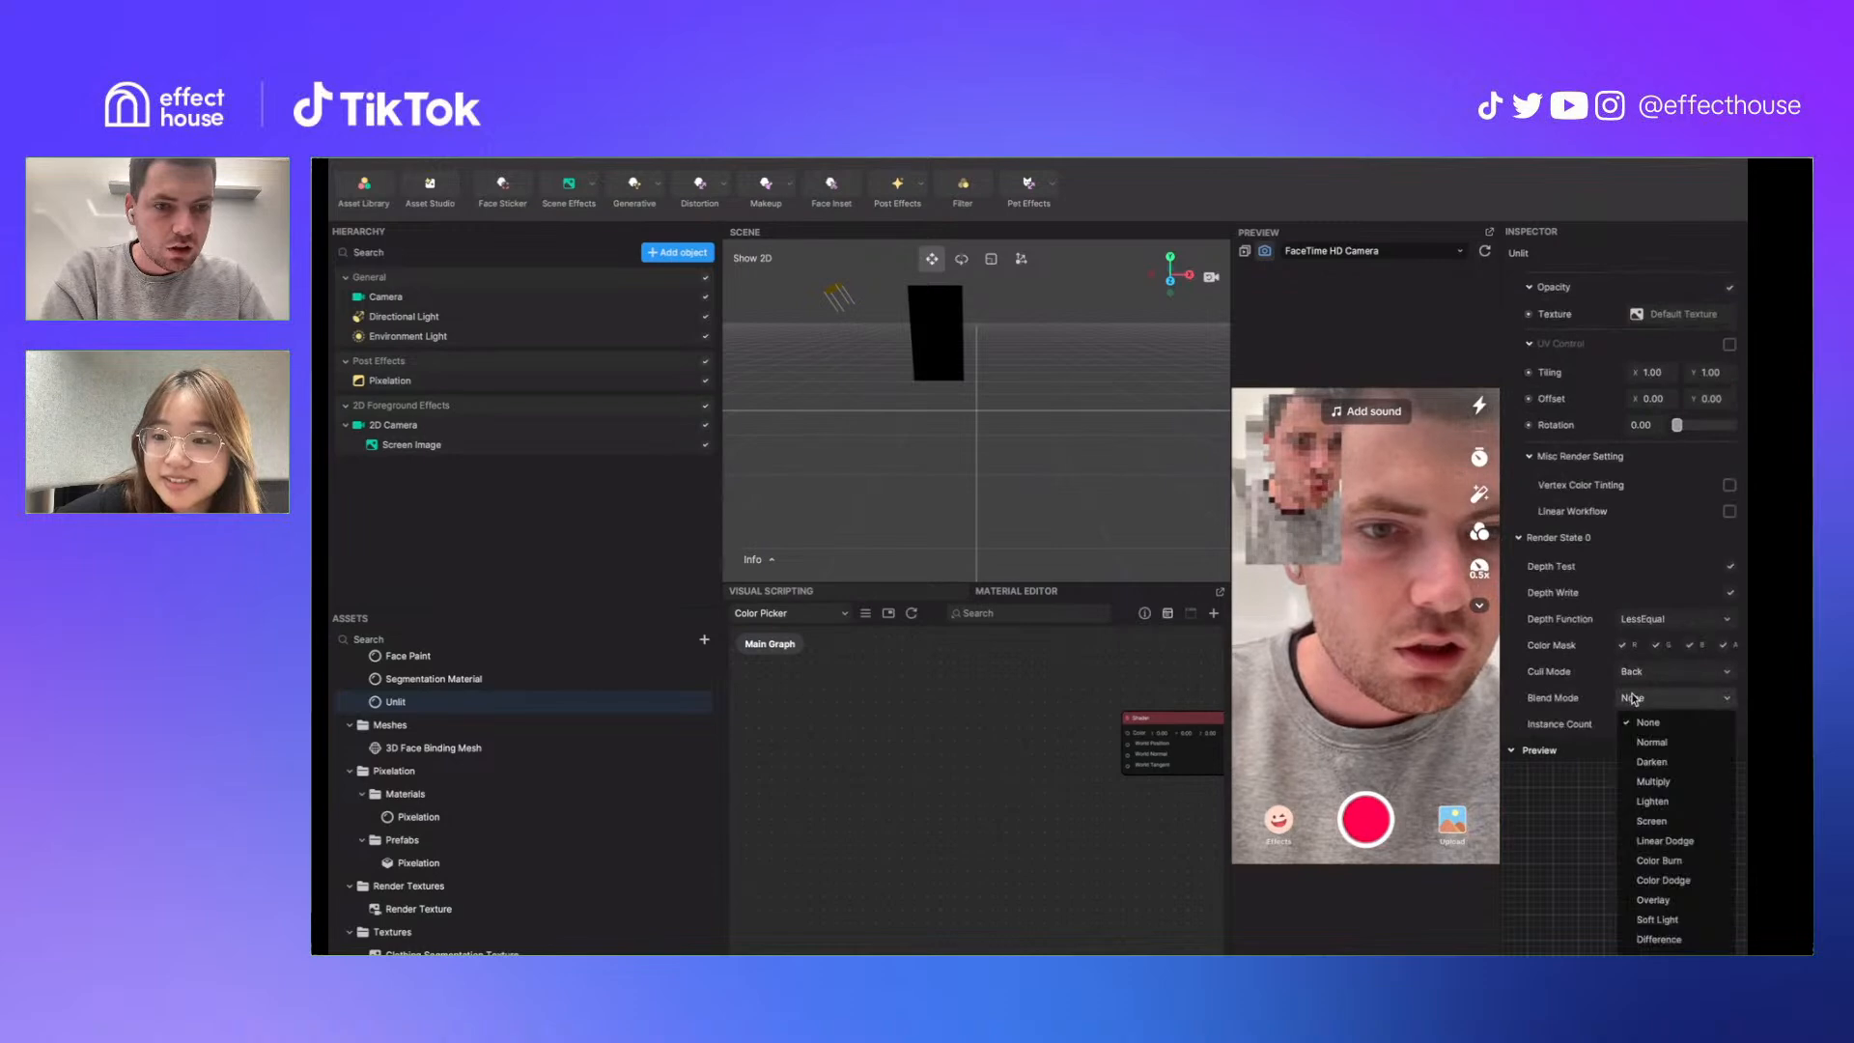
click(1652, 741)
scroll(1574, 451, up, 3)
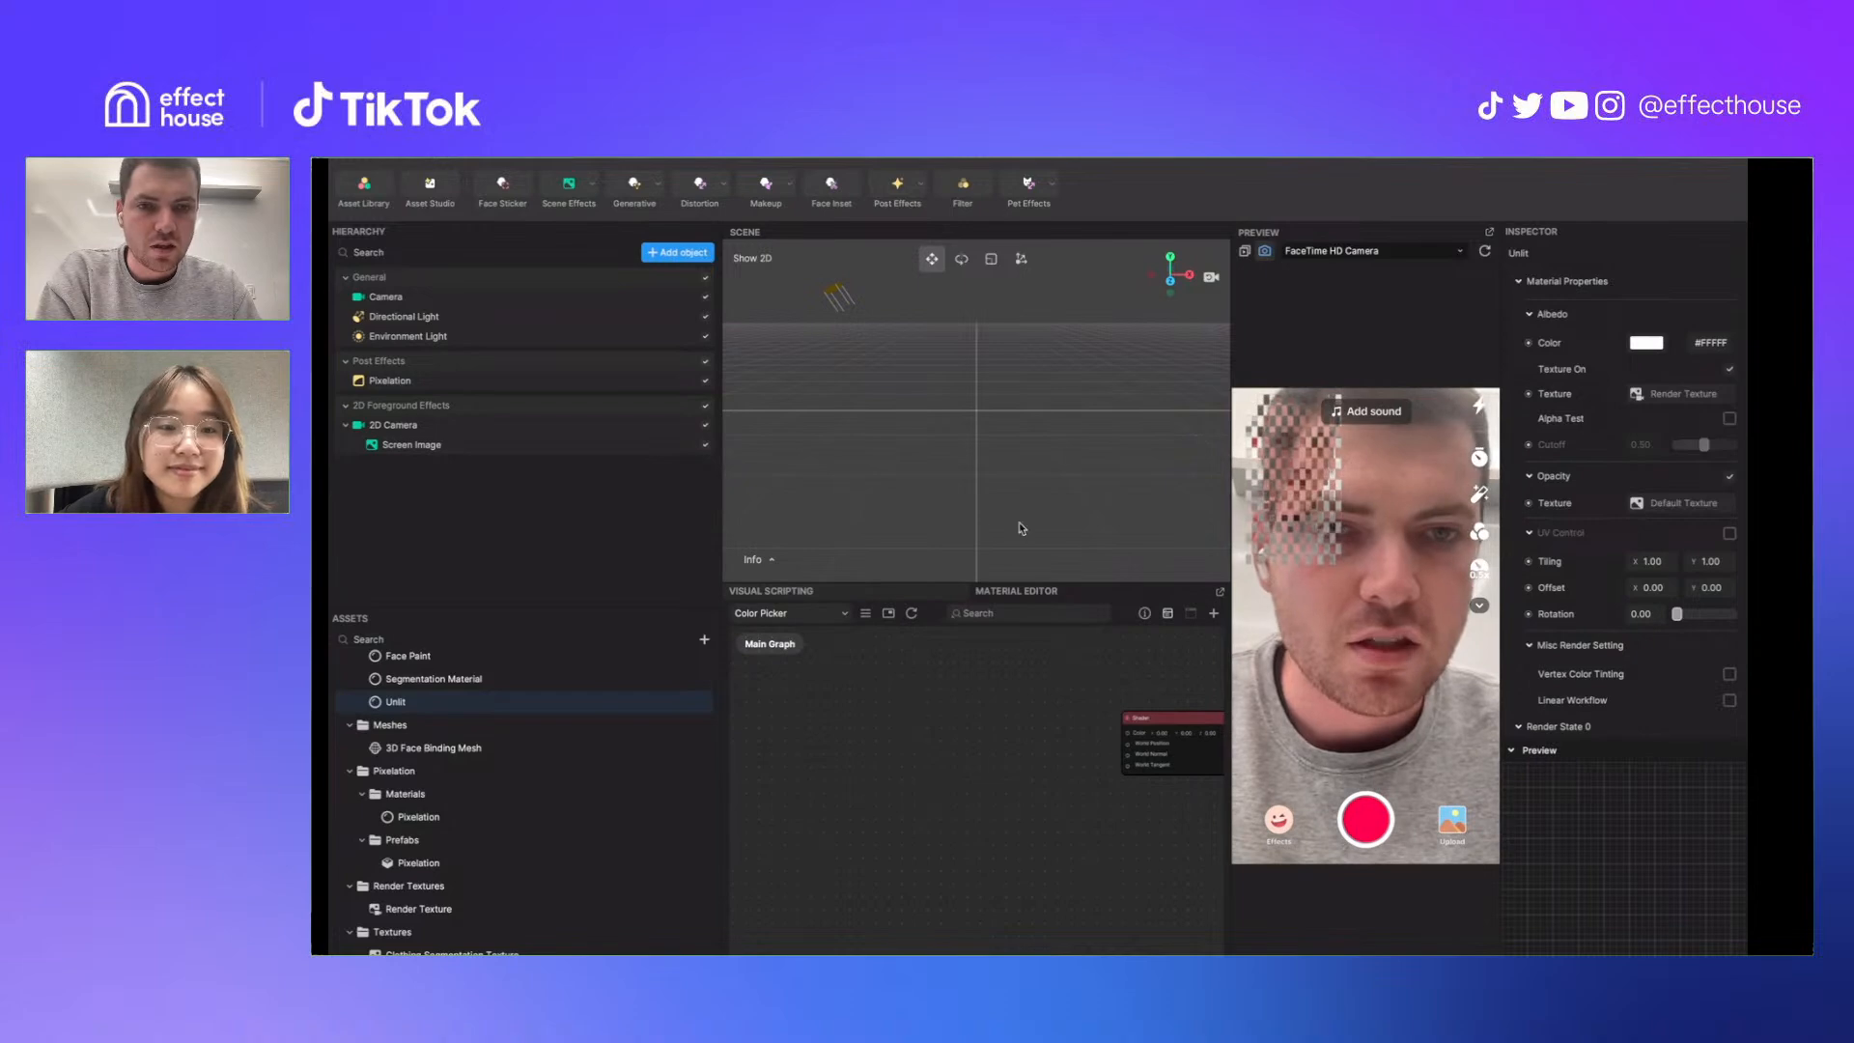
Enlarge the Screen Image to fill the whole frame at 720 × 1280, centred at X 0, Y 0
click(560, 381)
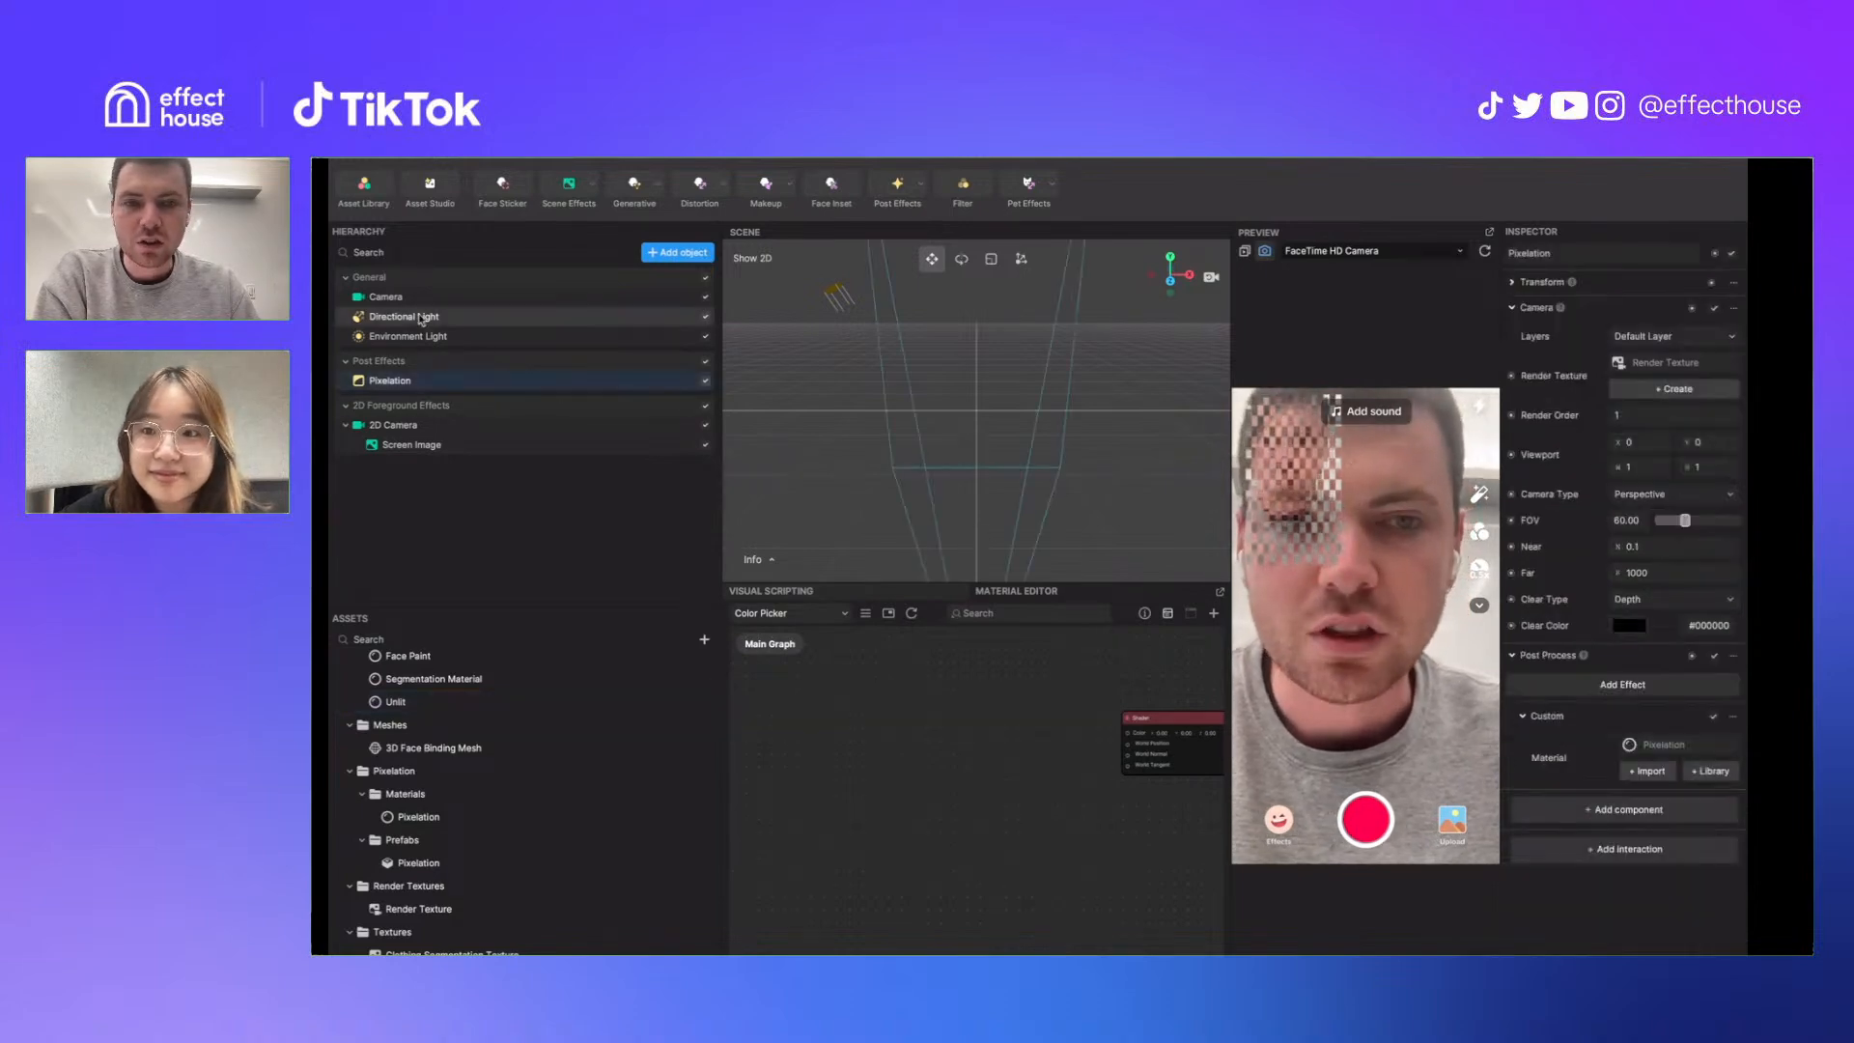
click(521, 444)
drag(944, 419, 1060, 561)
drag(1002, 494, 1057, 495)
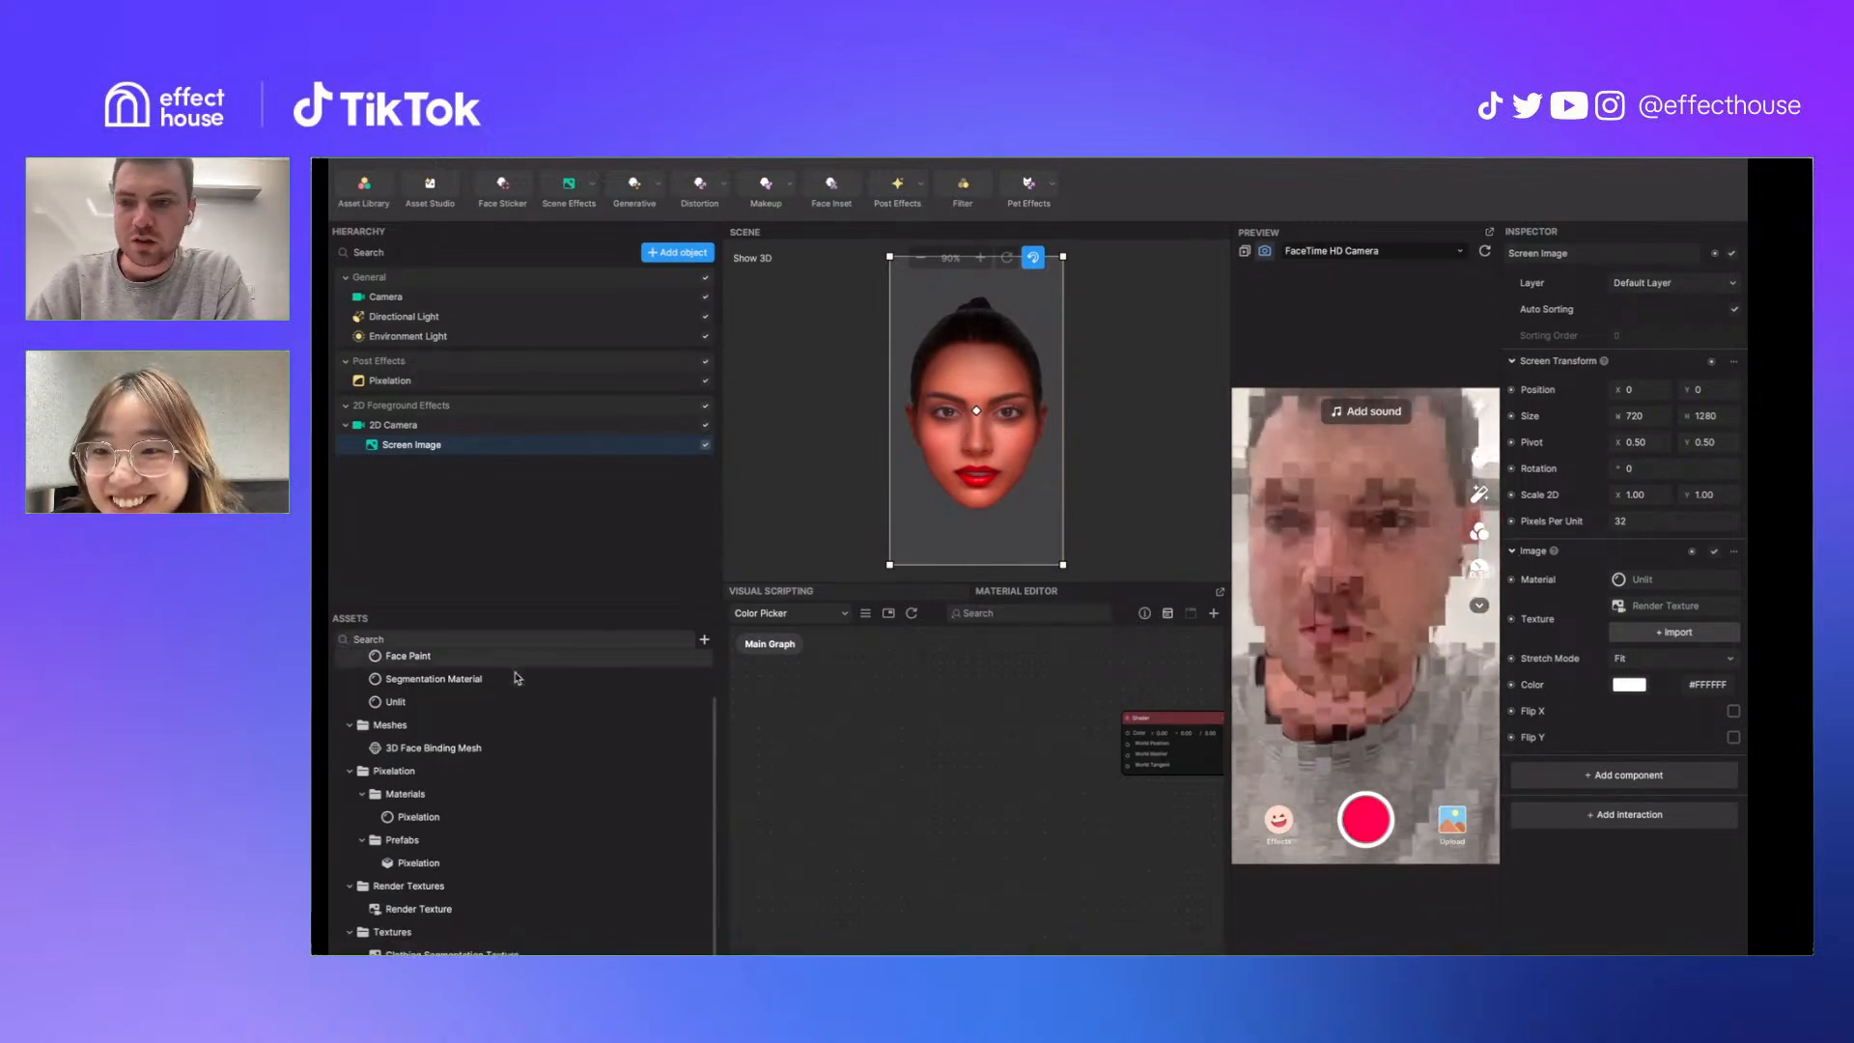
Look through the textures available for the Unlit material's opacity, keeping Default Texture assigned
click(499, 702)
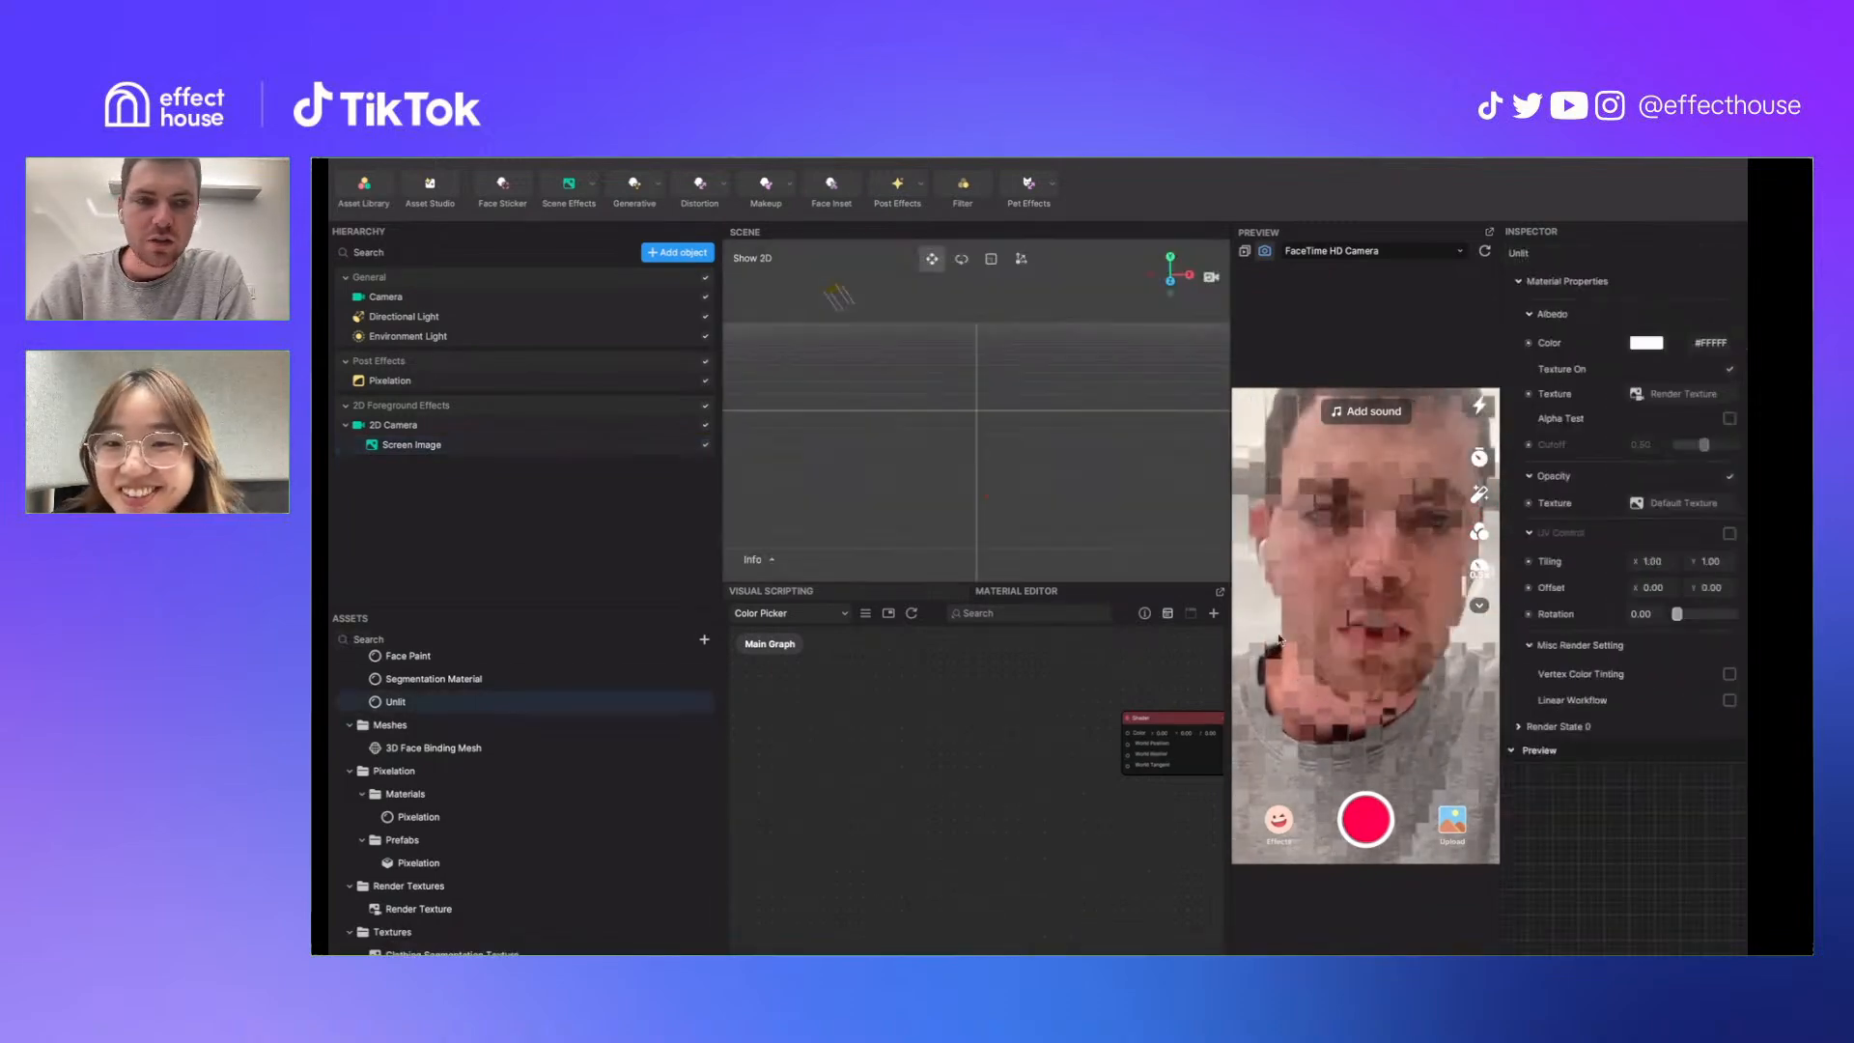
click(1669, 503)
scroll(1064, 456, down, 5)
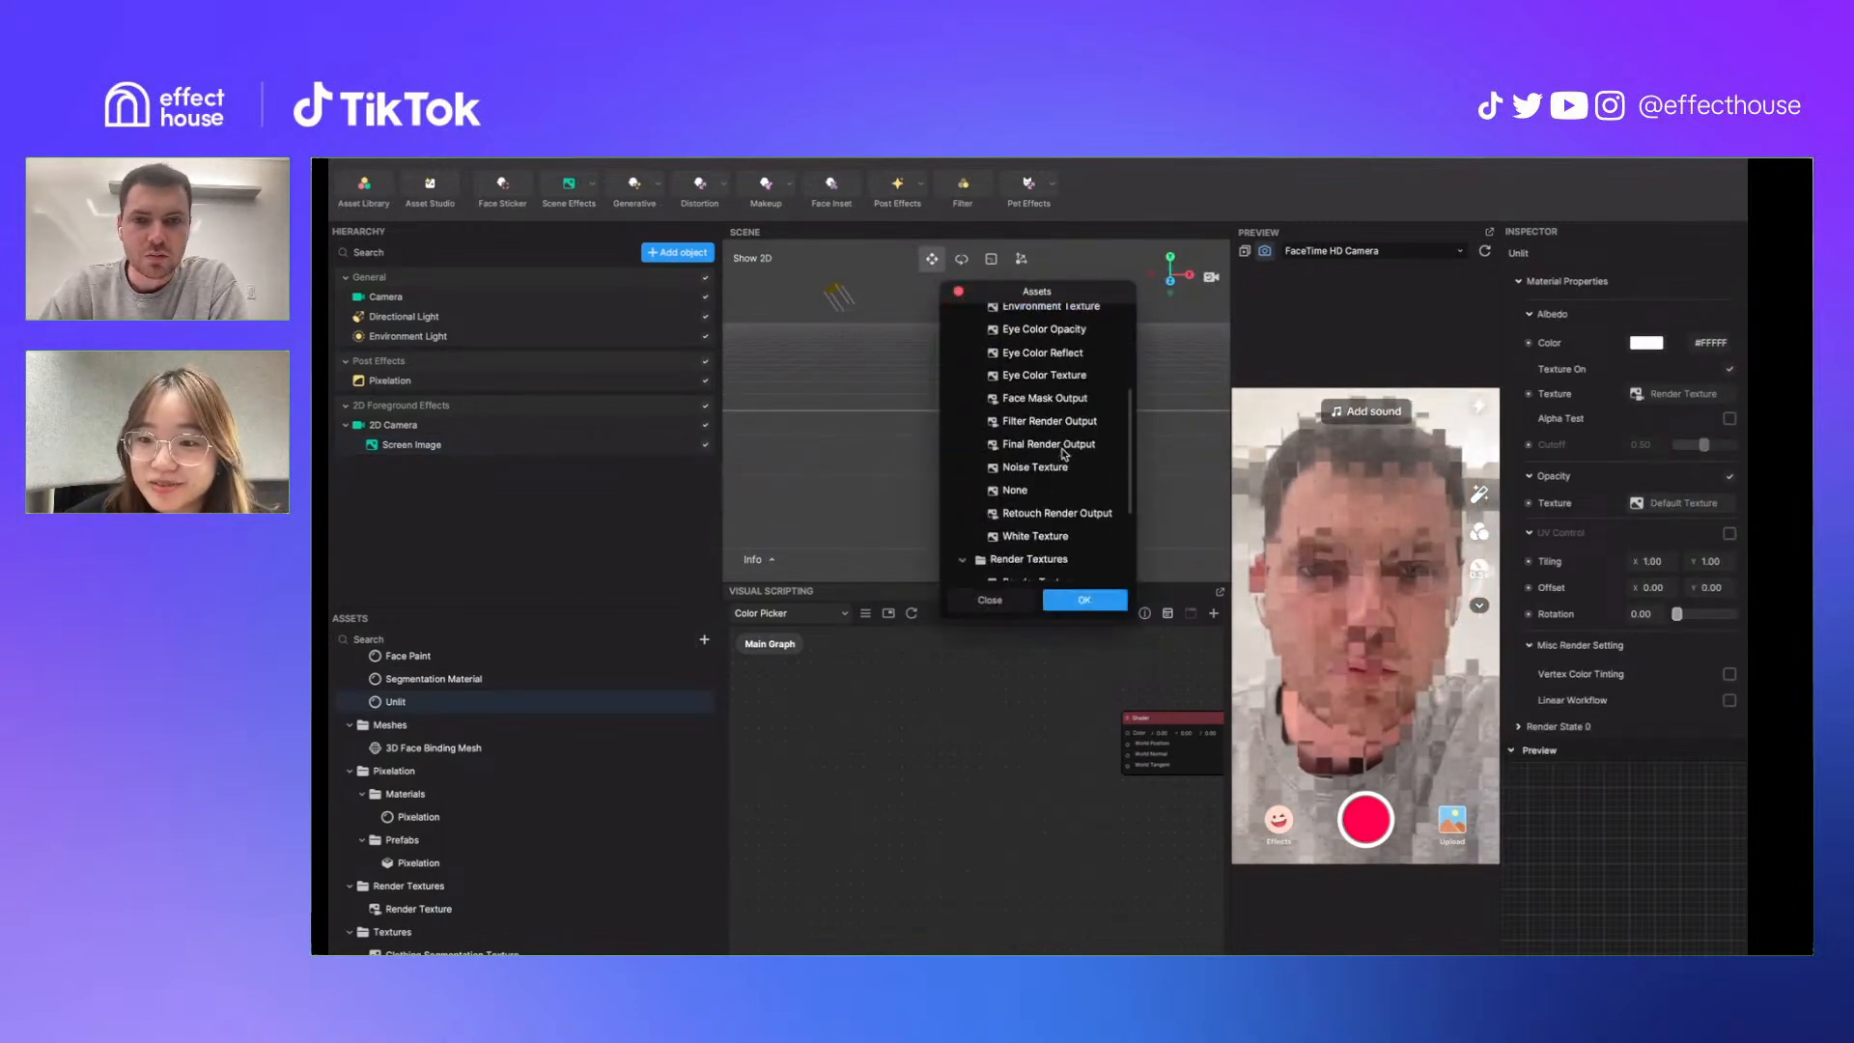
scroll(1065, 456, down, 5)
click(990, 599)
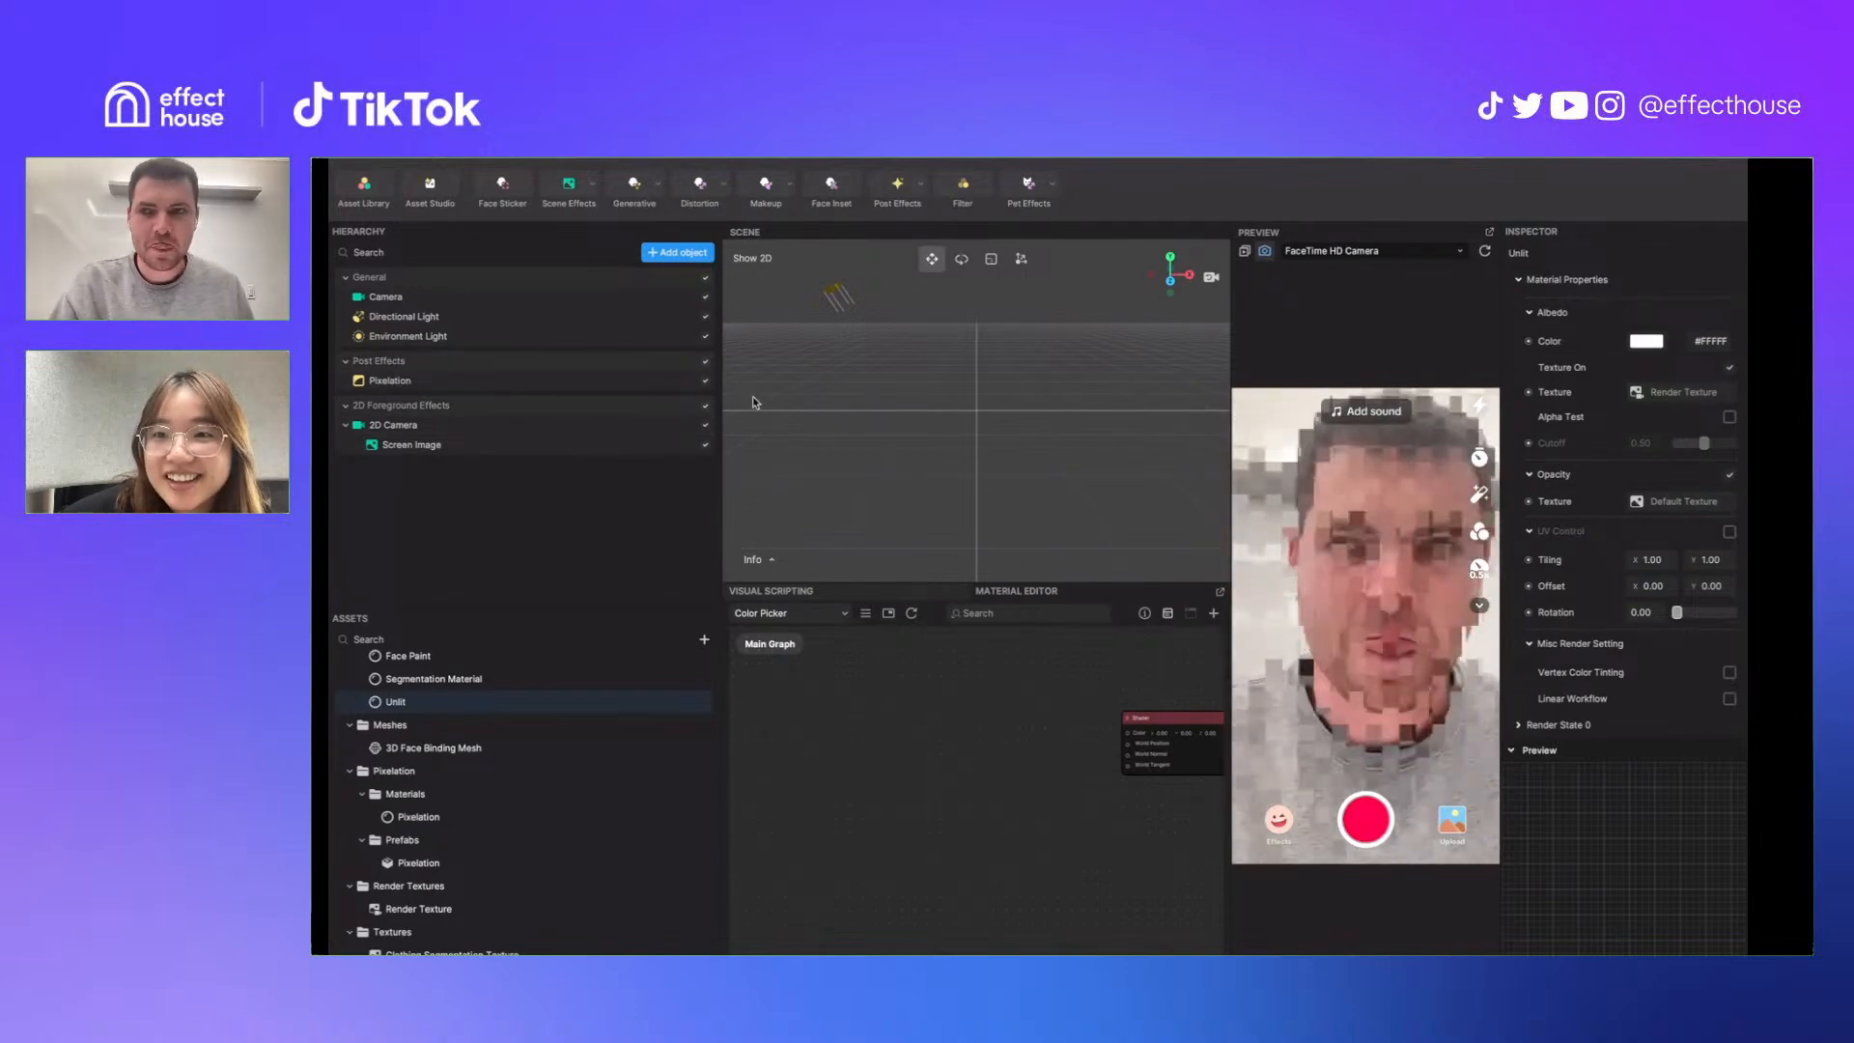
Disable the Pixelation object
click(703, 381)
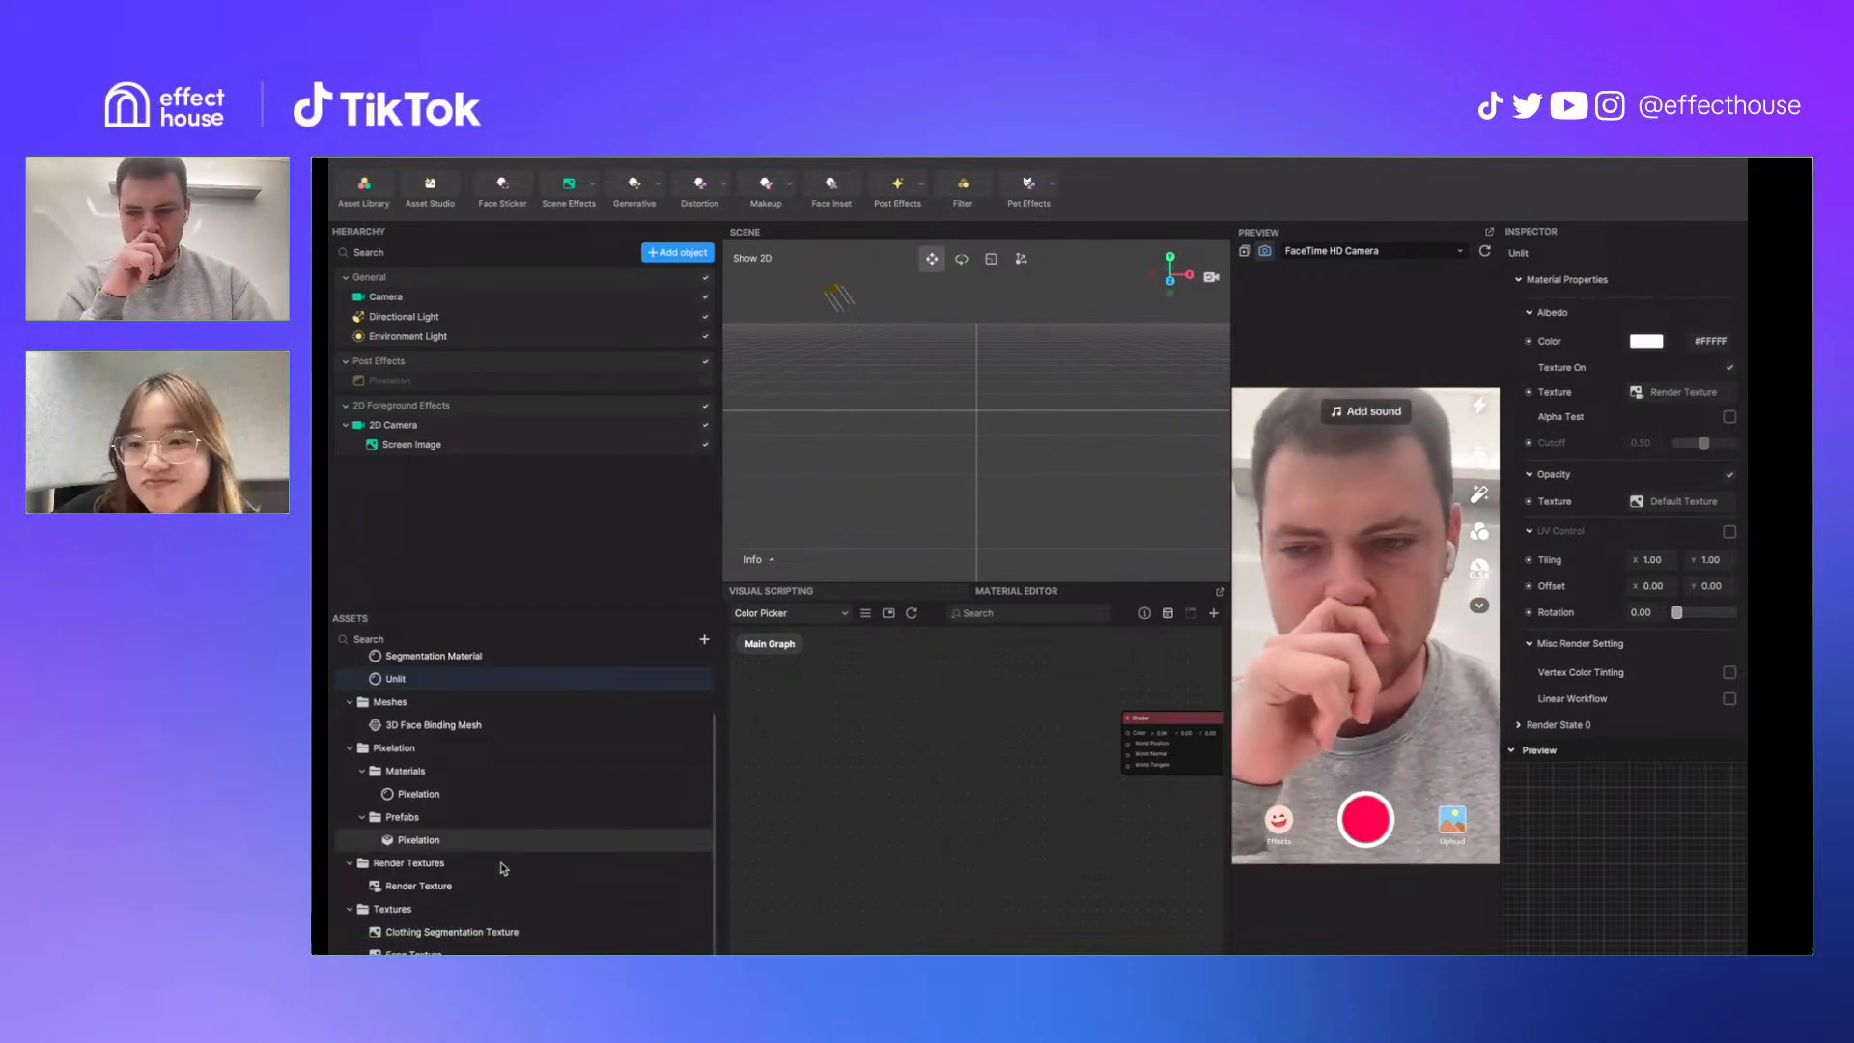
scroll(501, 867, down, 1)
scroll(501, 867, up, 1)
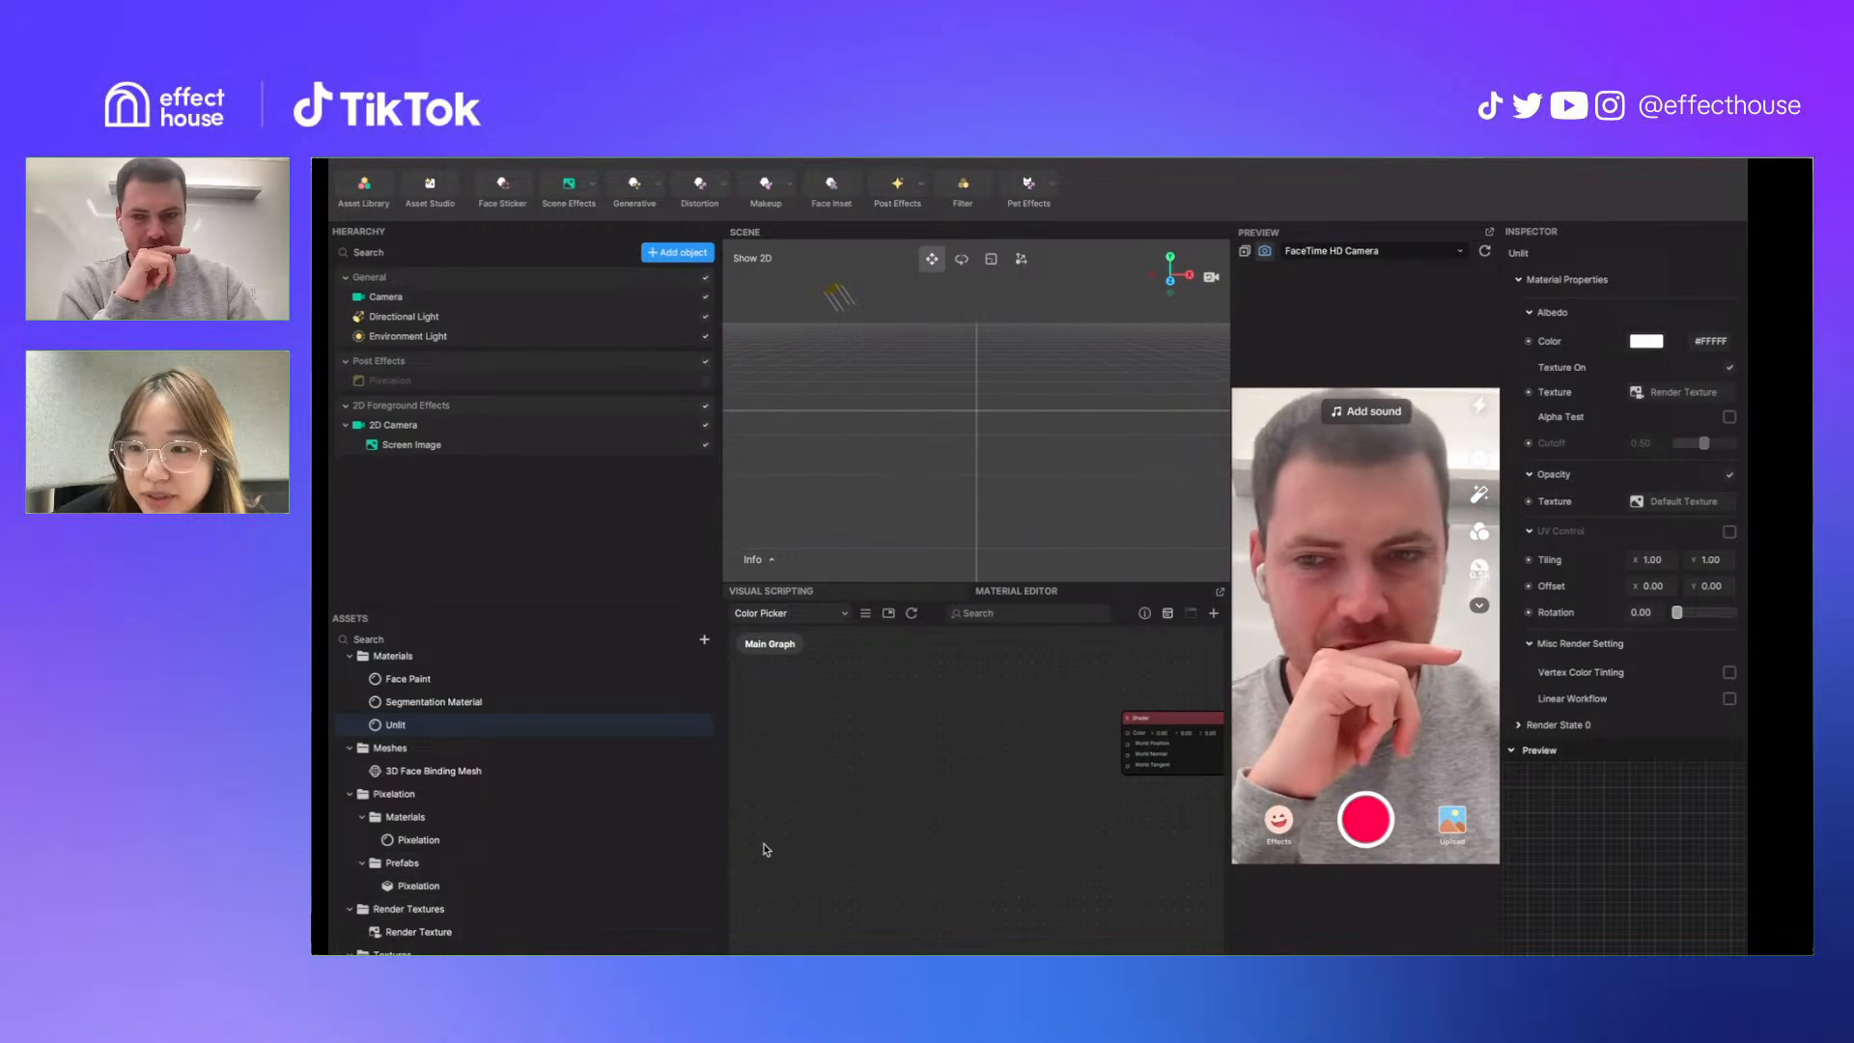
right_click(843, 832)
click(863, 840)
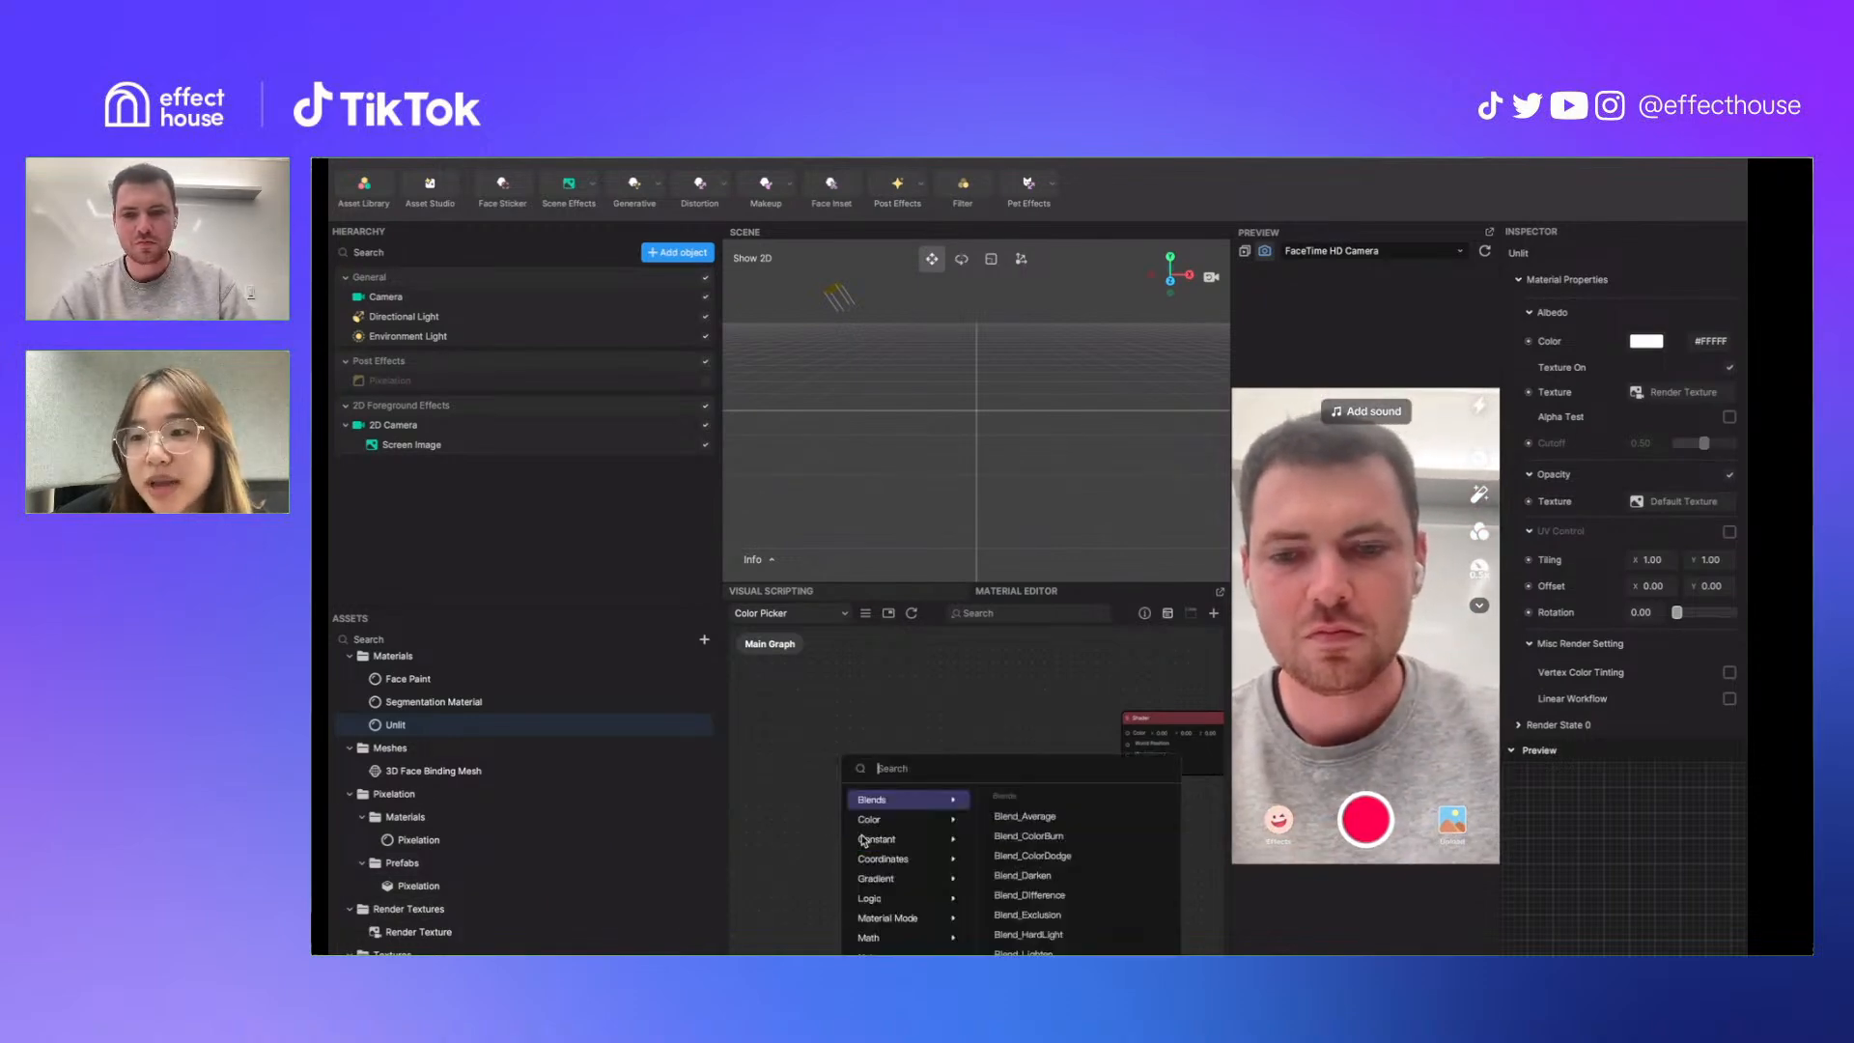
text(get tim)
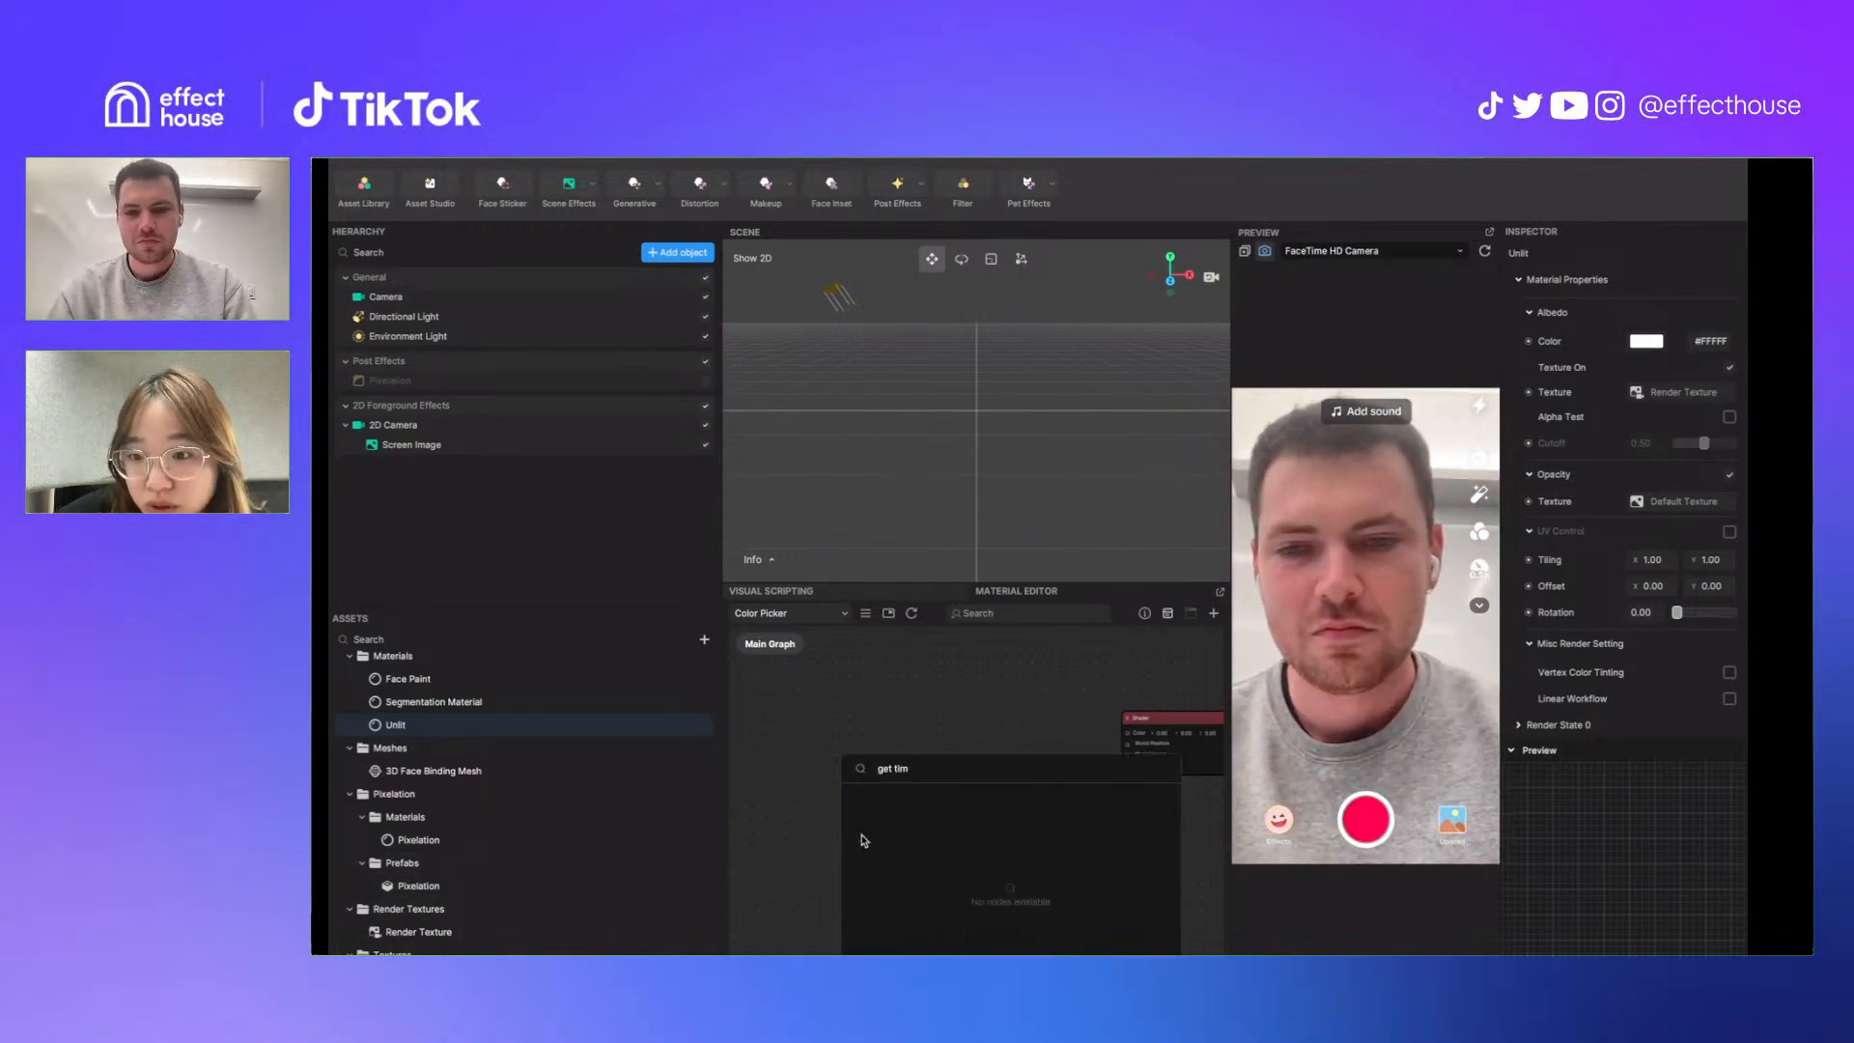
key(BackSpace)
key(BackSpace)
key(BackSpace)
key(BackSpace)
key(BackSpace)
key(BackSpace)
key(BackSpace)
Add a Get Time node to the main visual scripting graph
click(794, 591)
right_click(838, 716)
click(855, 728)
text(get)
key(Return)
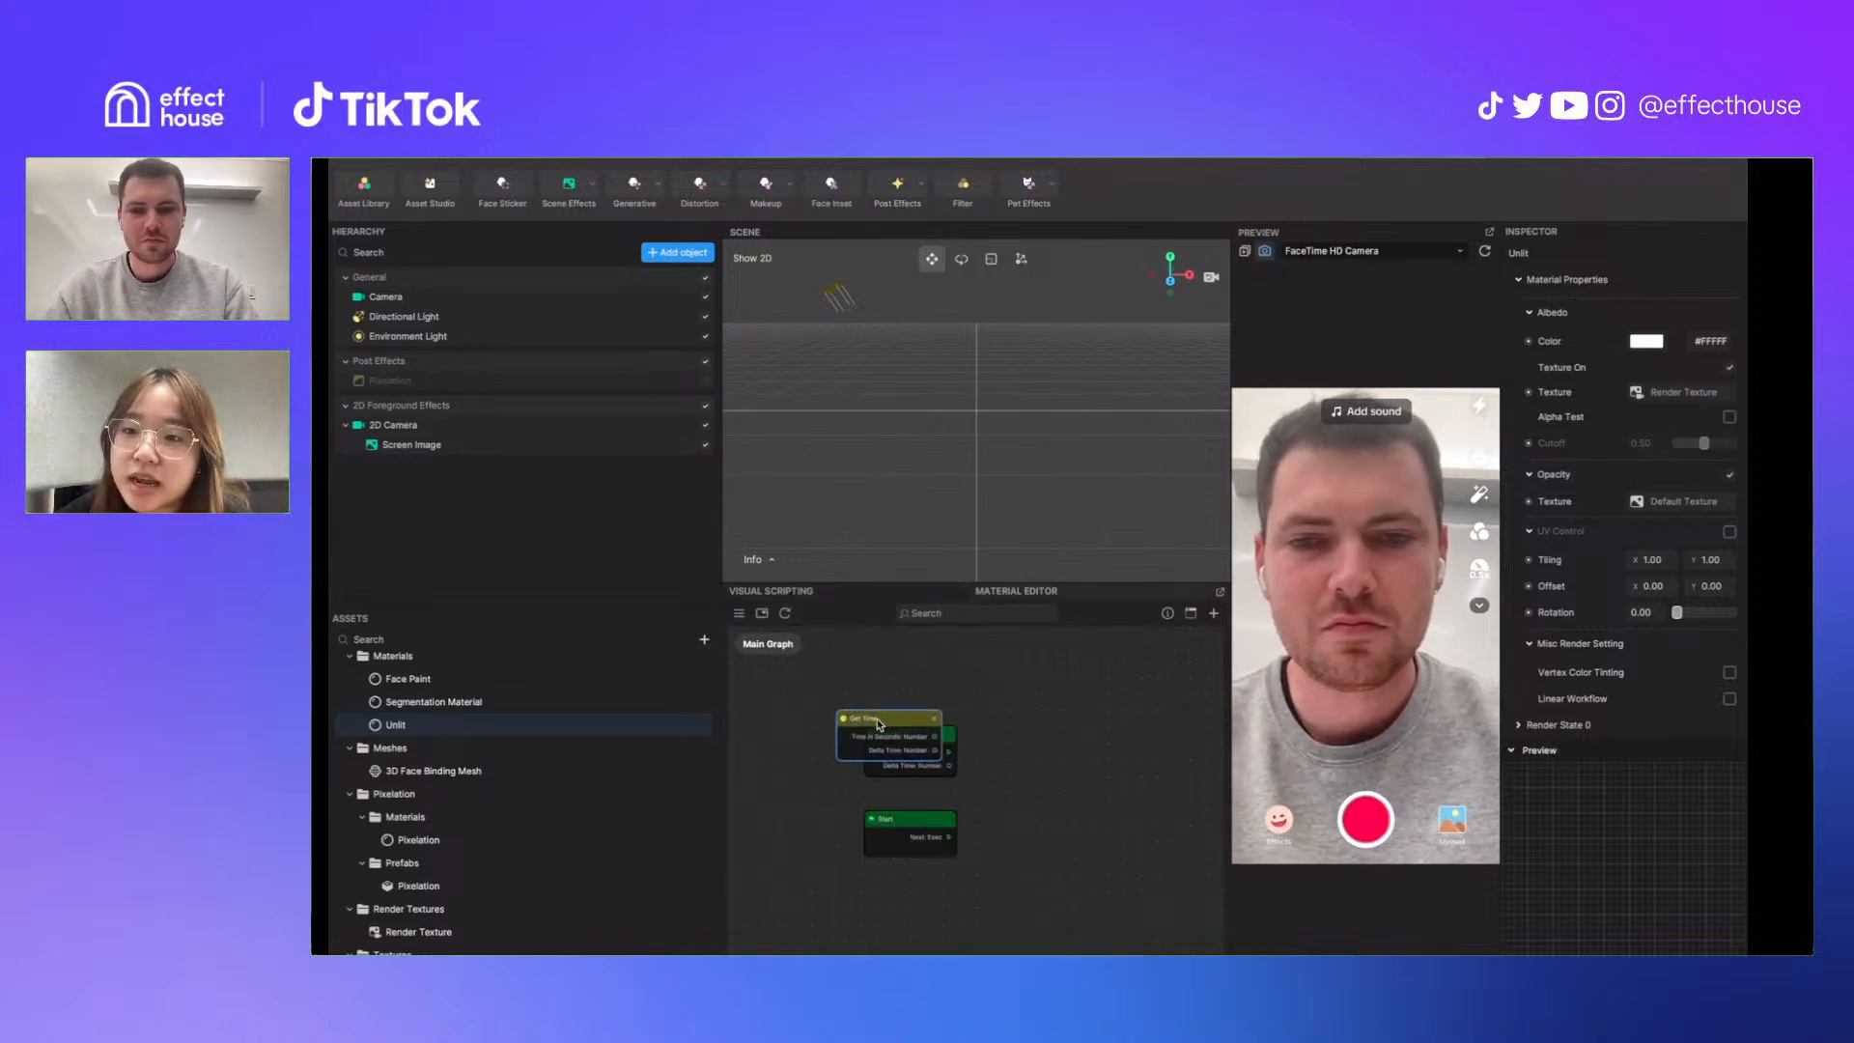
Add a Peek node connected to the Get Time node's Delta Time output
scroll(968, 736, up, 2)
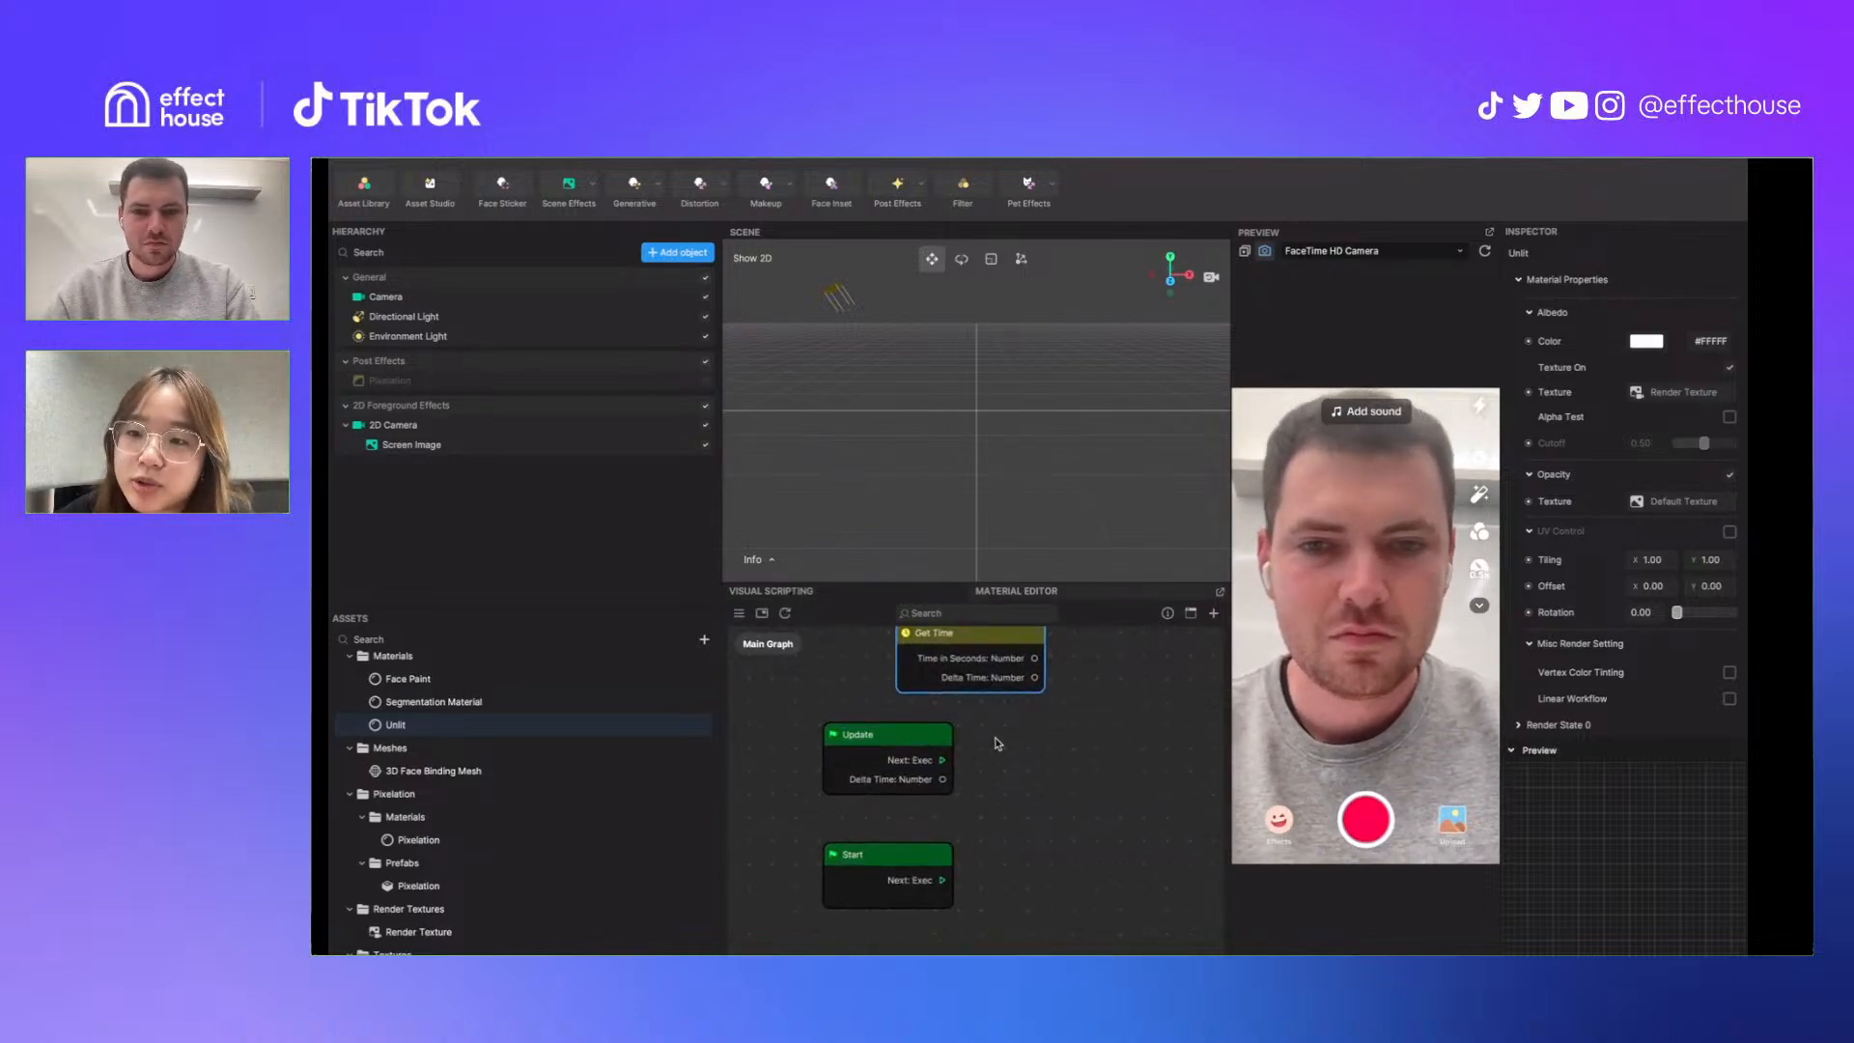
middle_drag(996, 741, 996, 810)
scroll(997, 810, up, 1)
drag(1038, 744, 1113, 742)
text(pe)
key(Return)
Add a second Peek node connected to the Get Time node's Time in Seconds output
middle_drag(1059, 898, 992, 898)
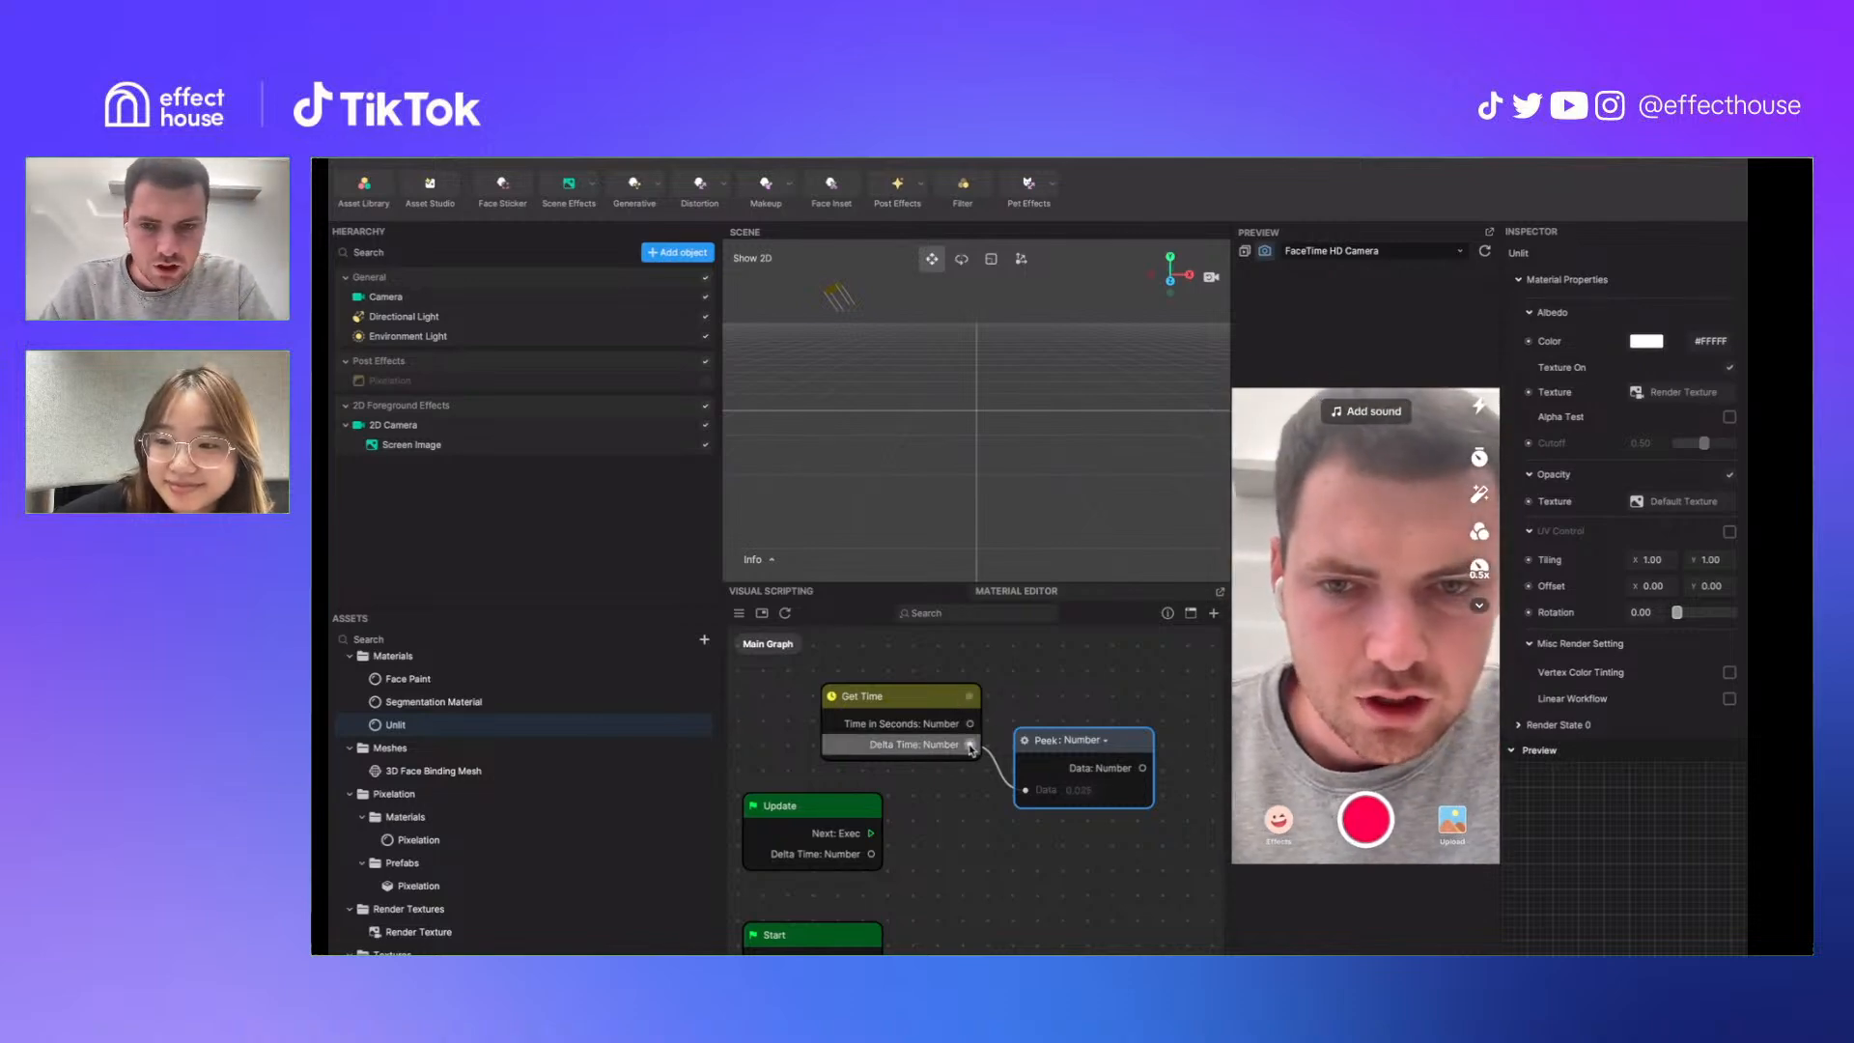
drag(970, 724, 1026, 693)
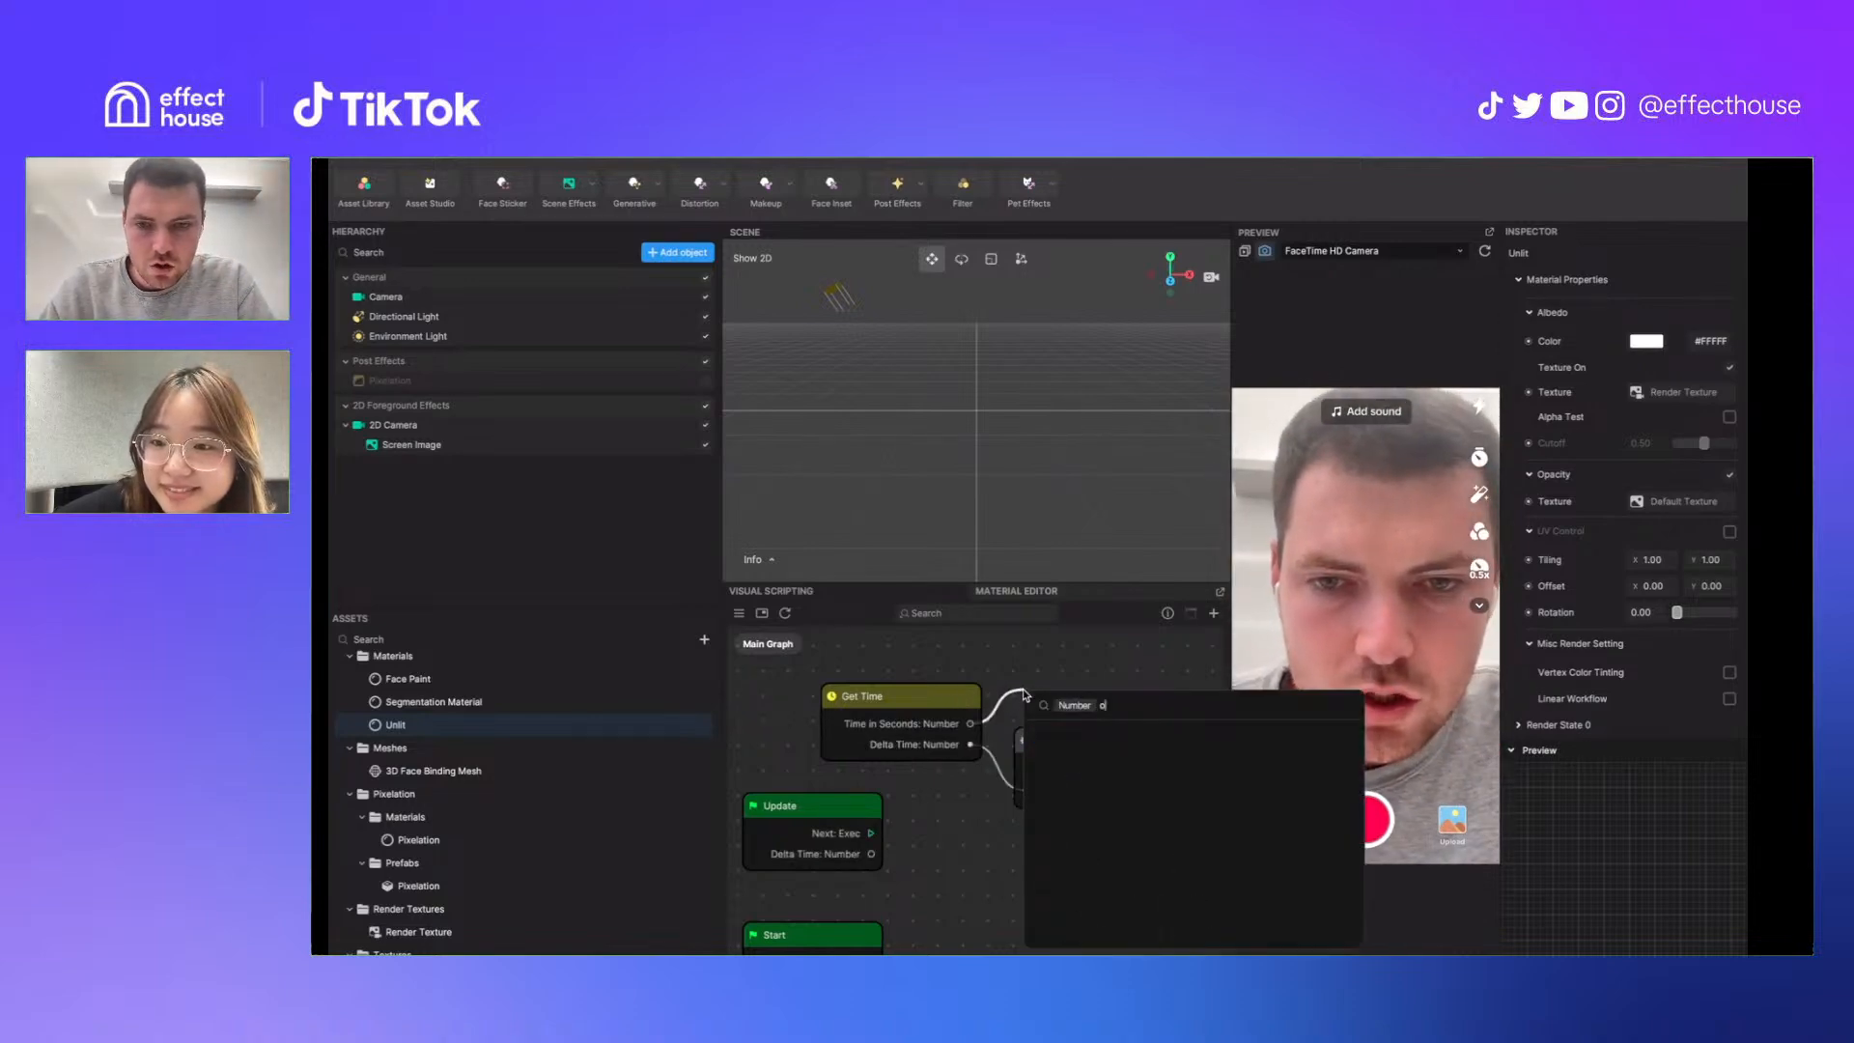
text(o)
key(BackSpace)
text(pe)
key(Return)
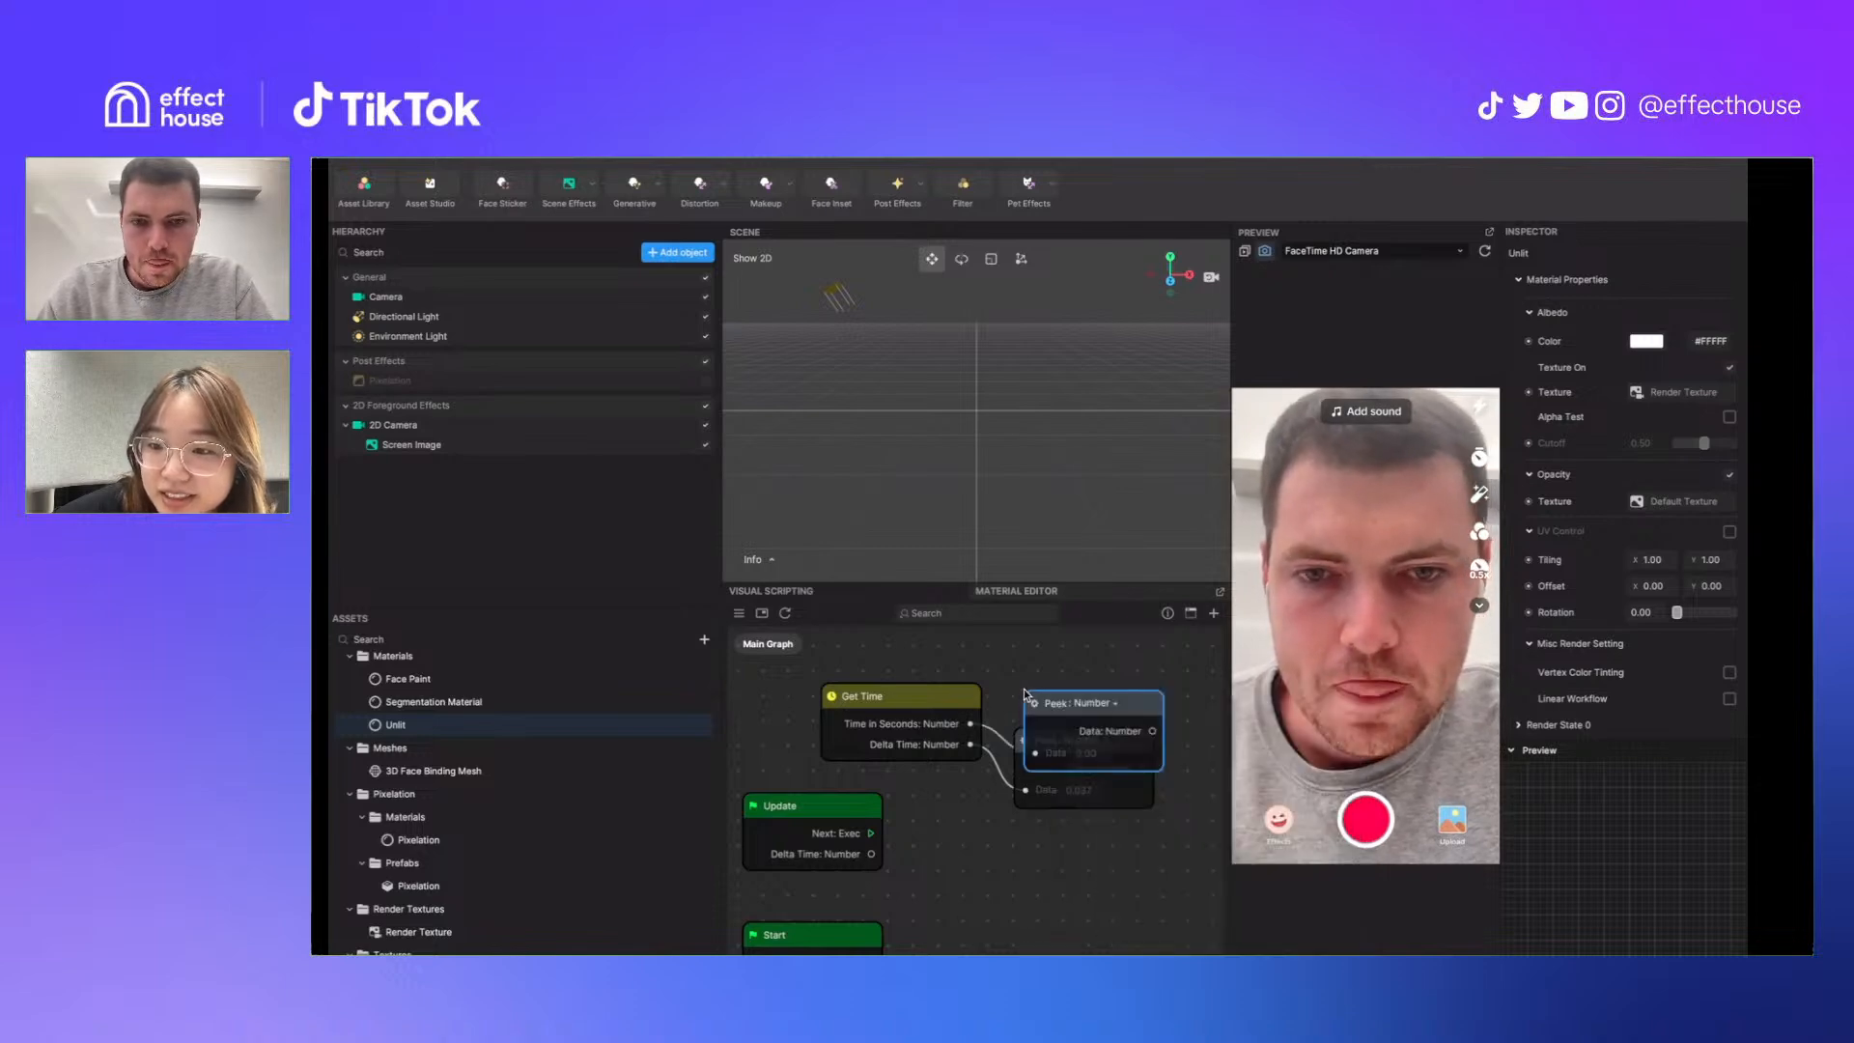
Arrange the two Peek nodes one above the other beside the Get Time node and compare their readings
drag(1048, 703, 1032, 647)
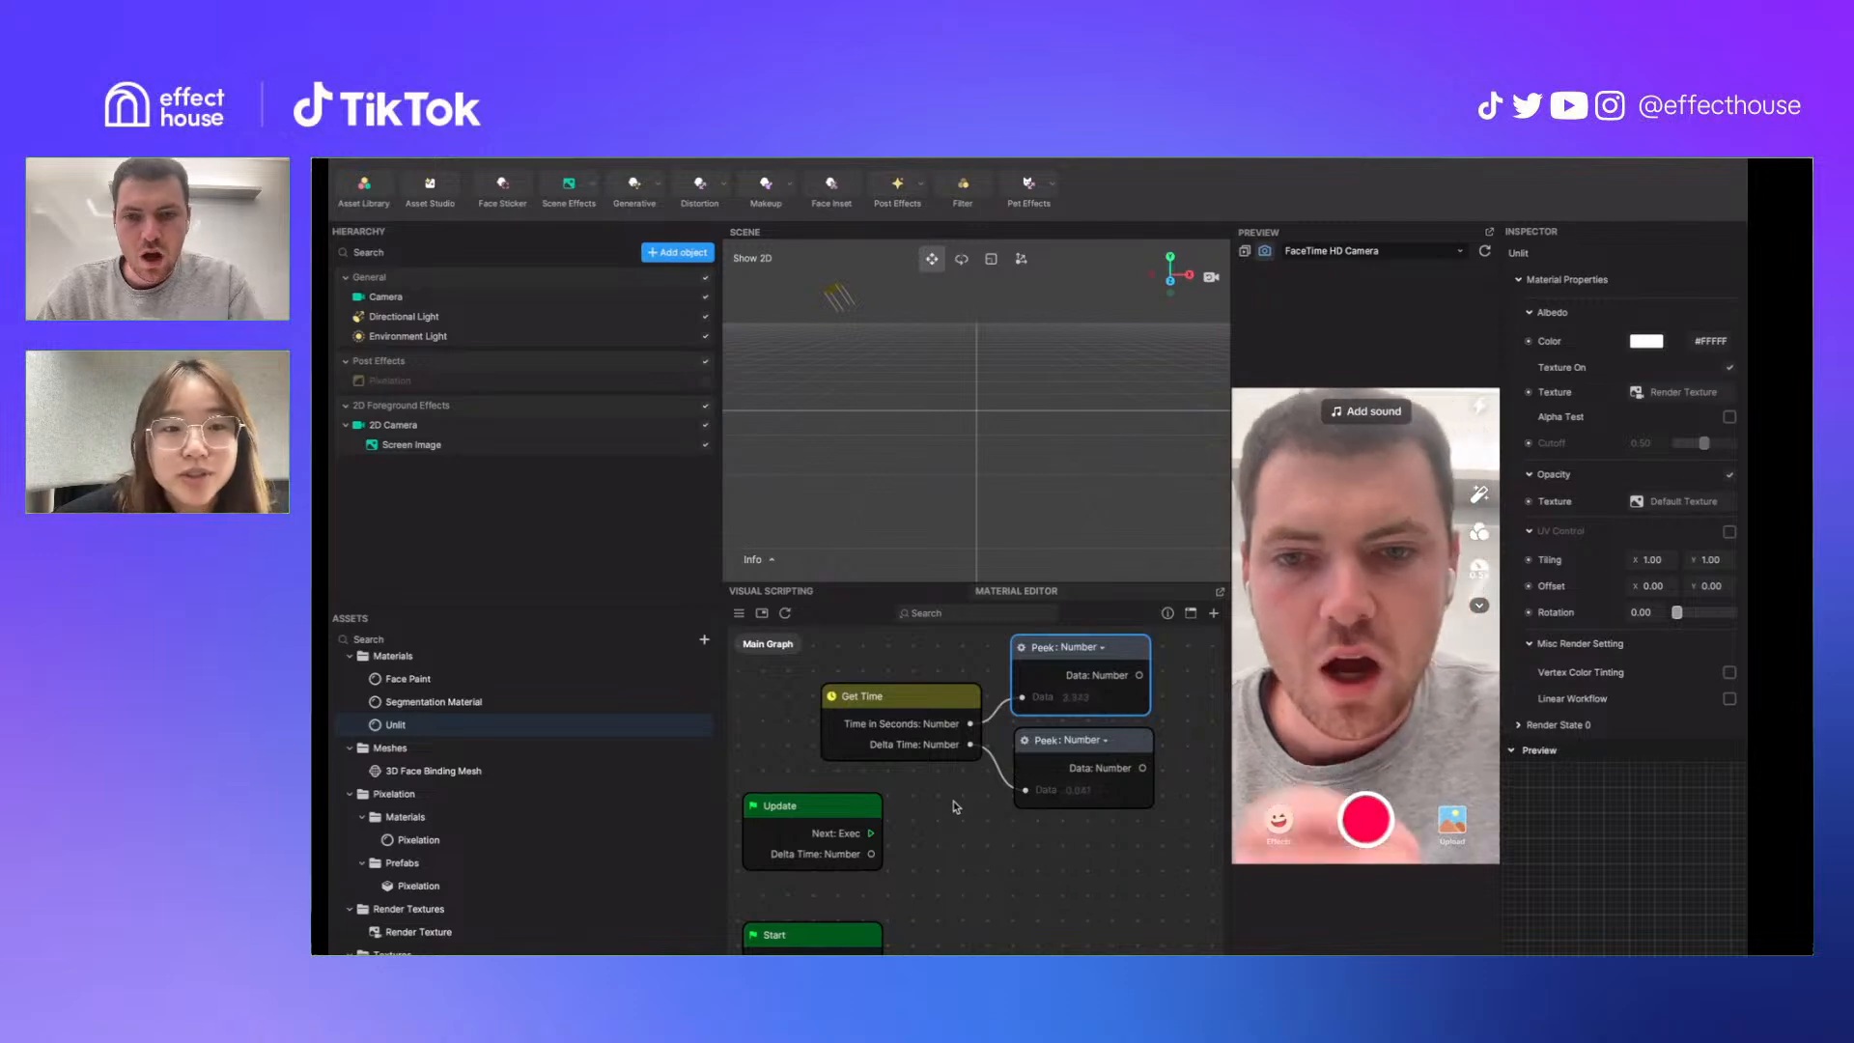
drag(924, 743, 924, 729)
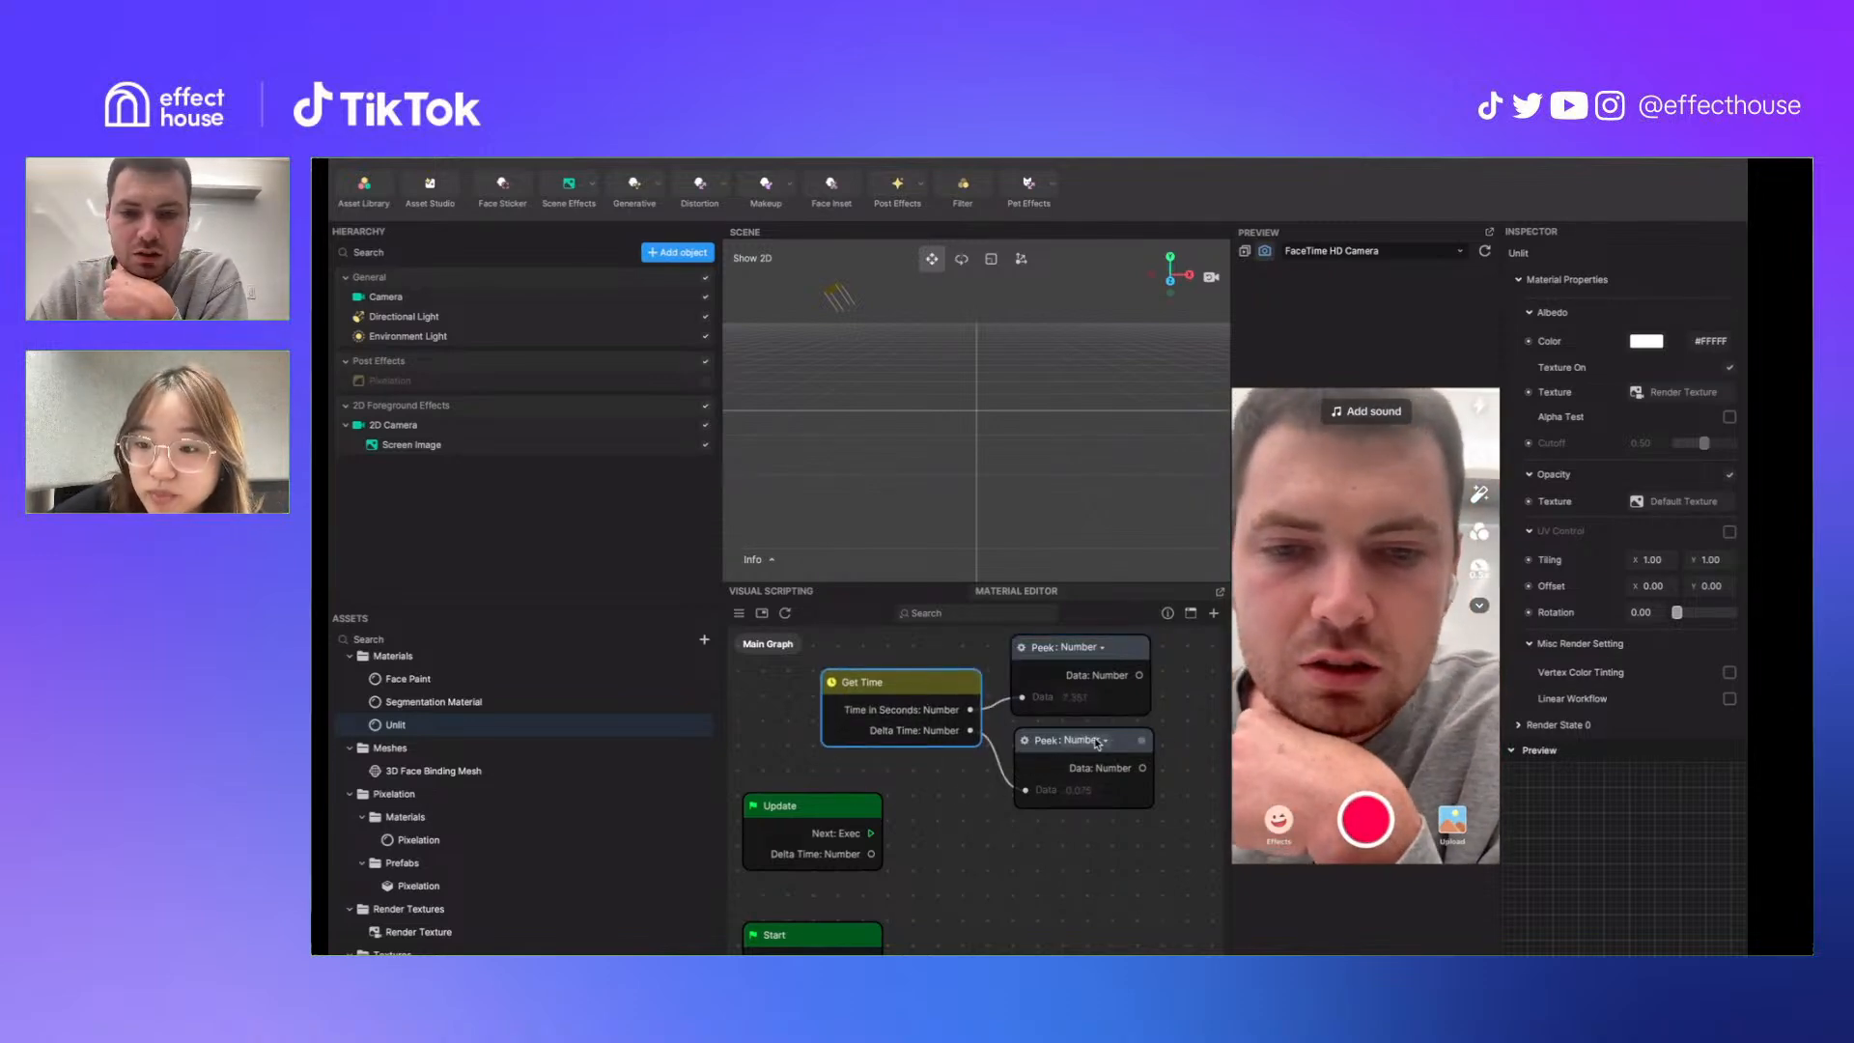
drag(1087, 743, 1086, 747)
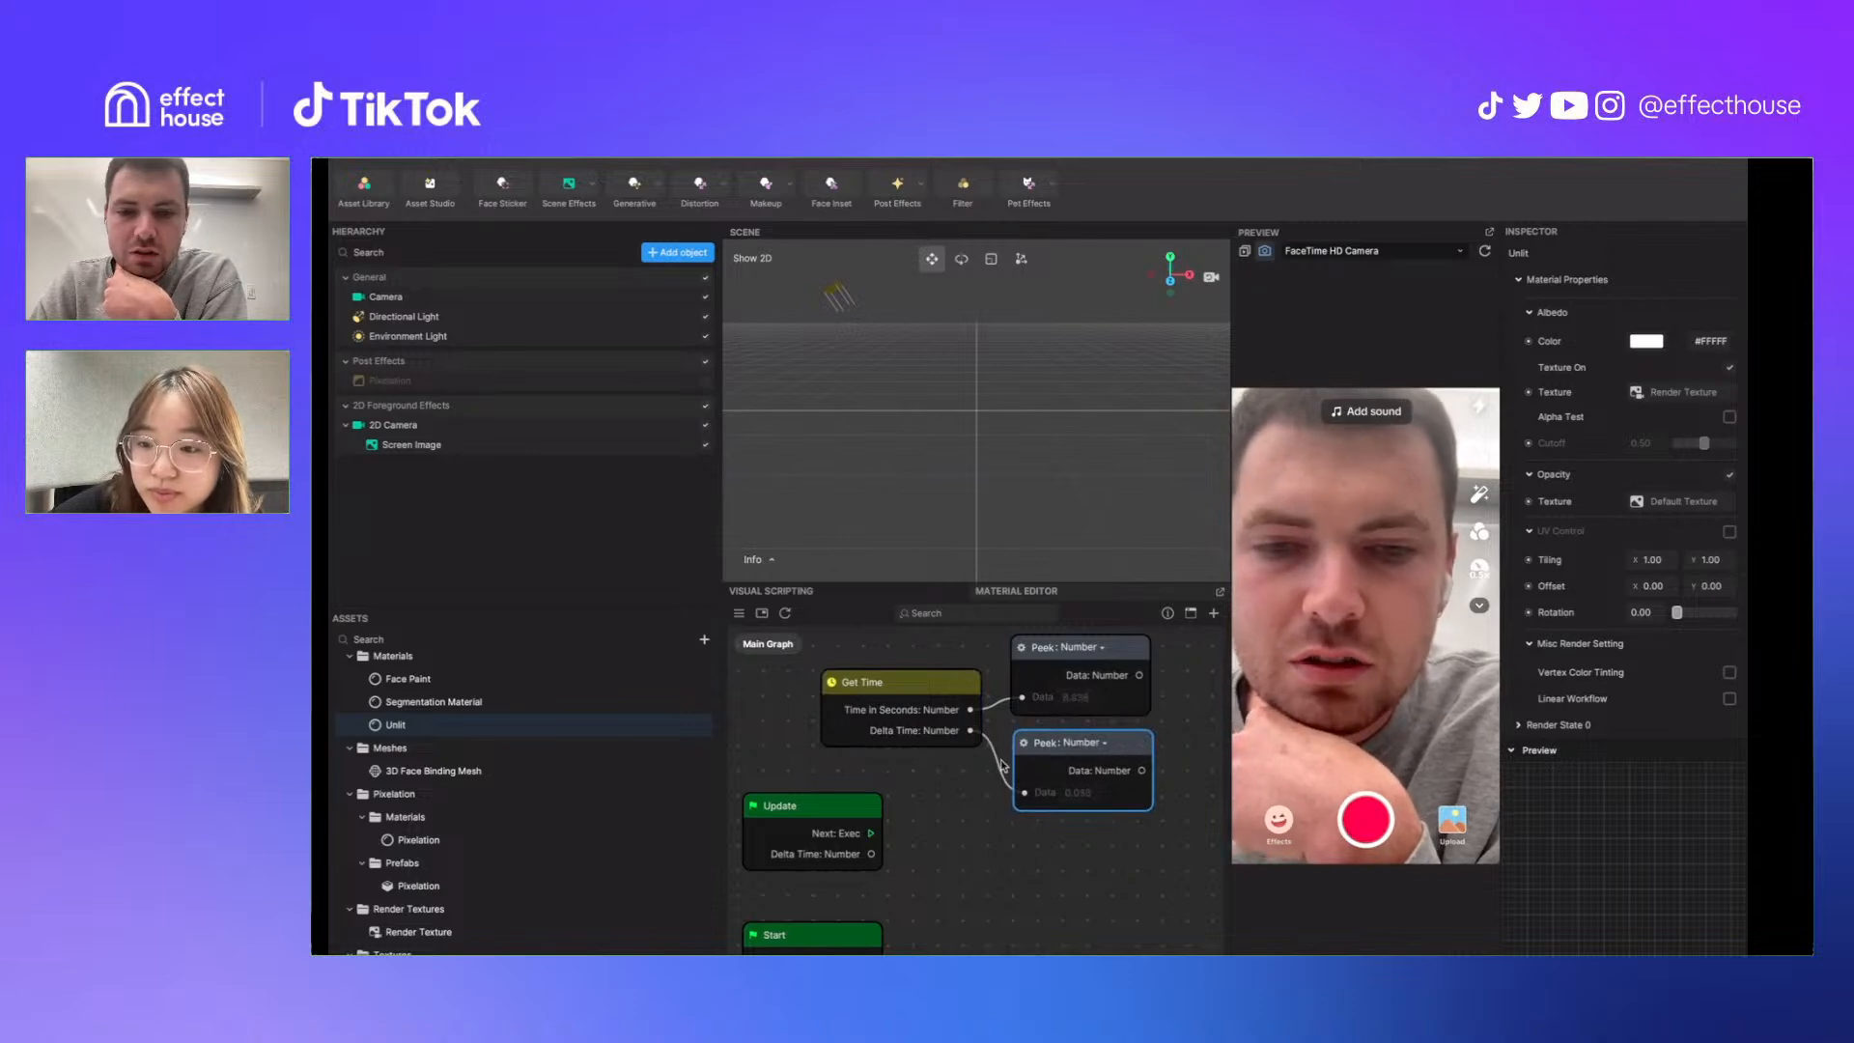
click(962, 691)
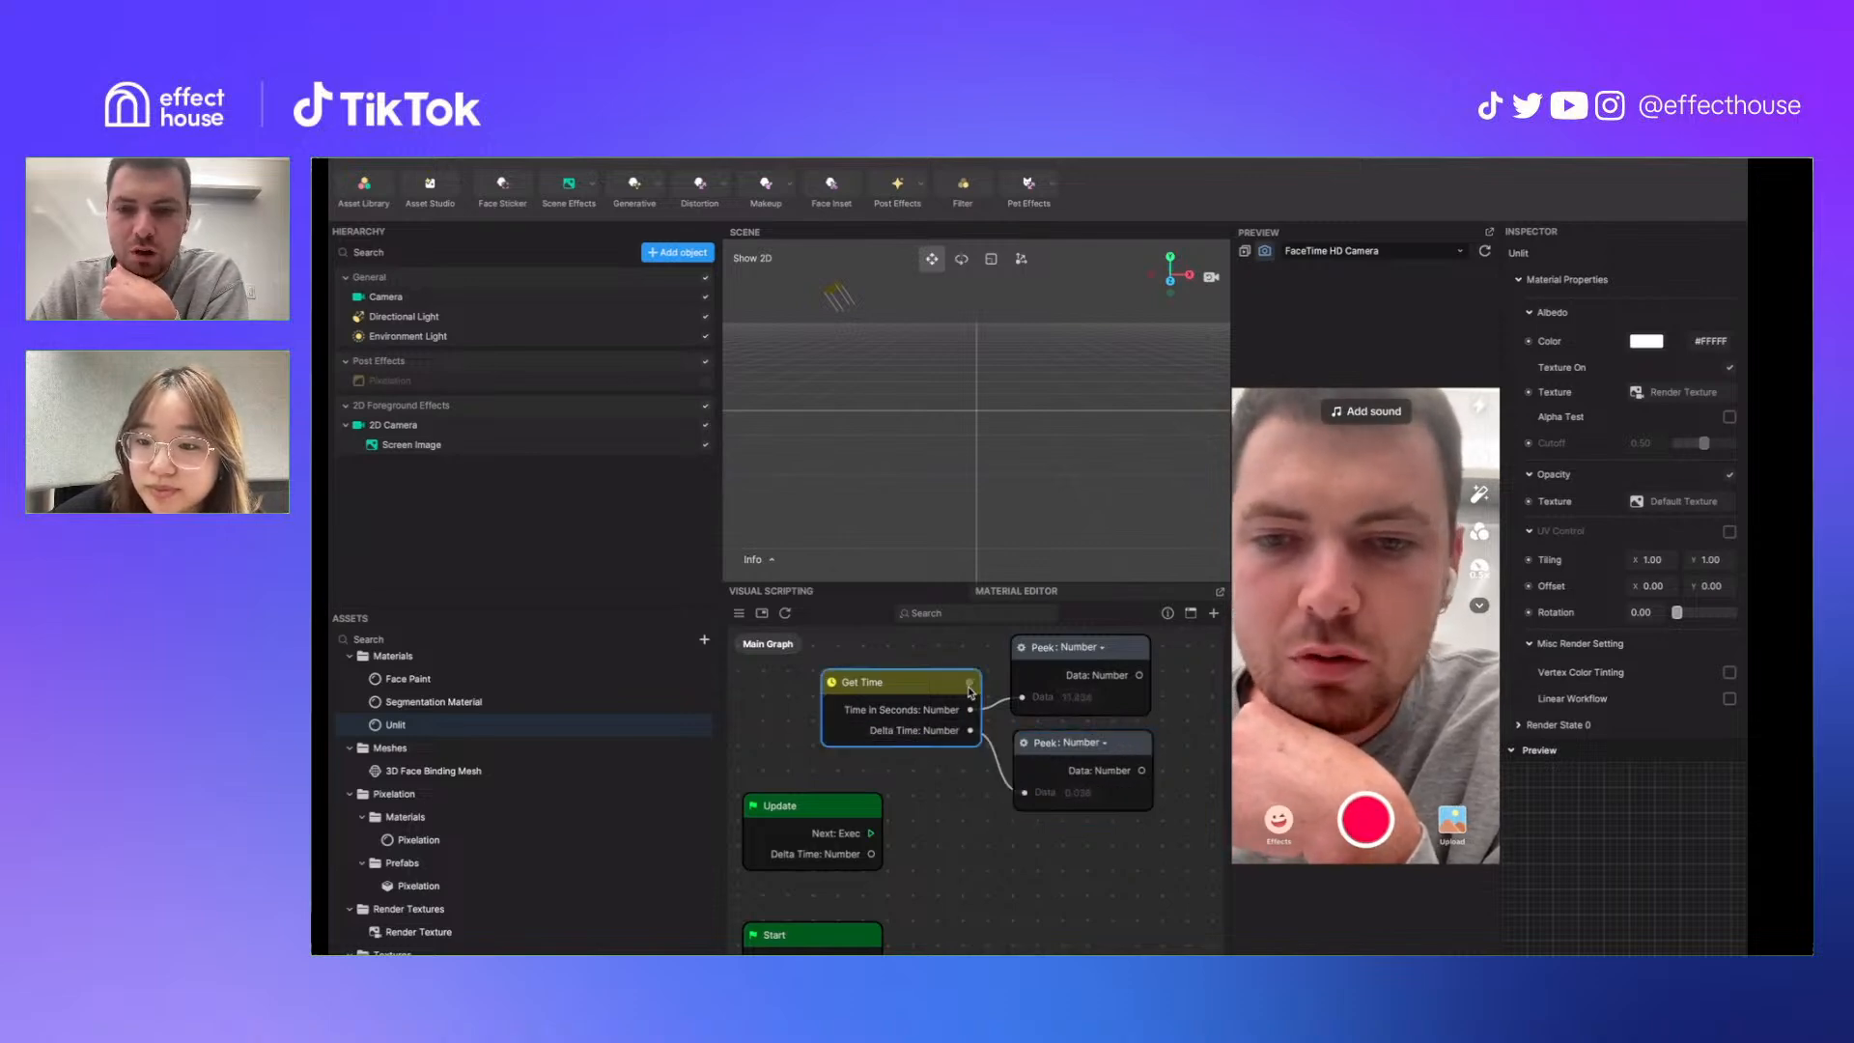
mouse_move(970, 684)
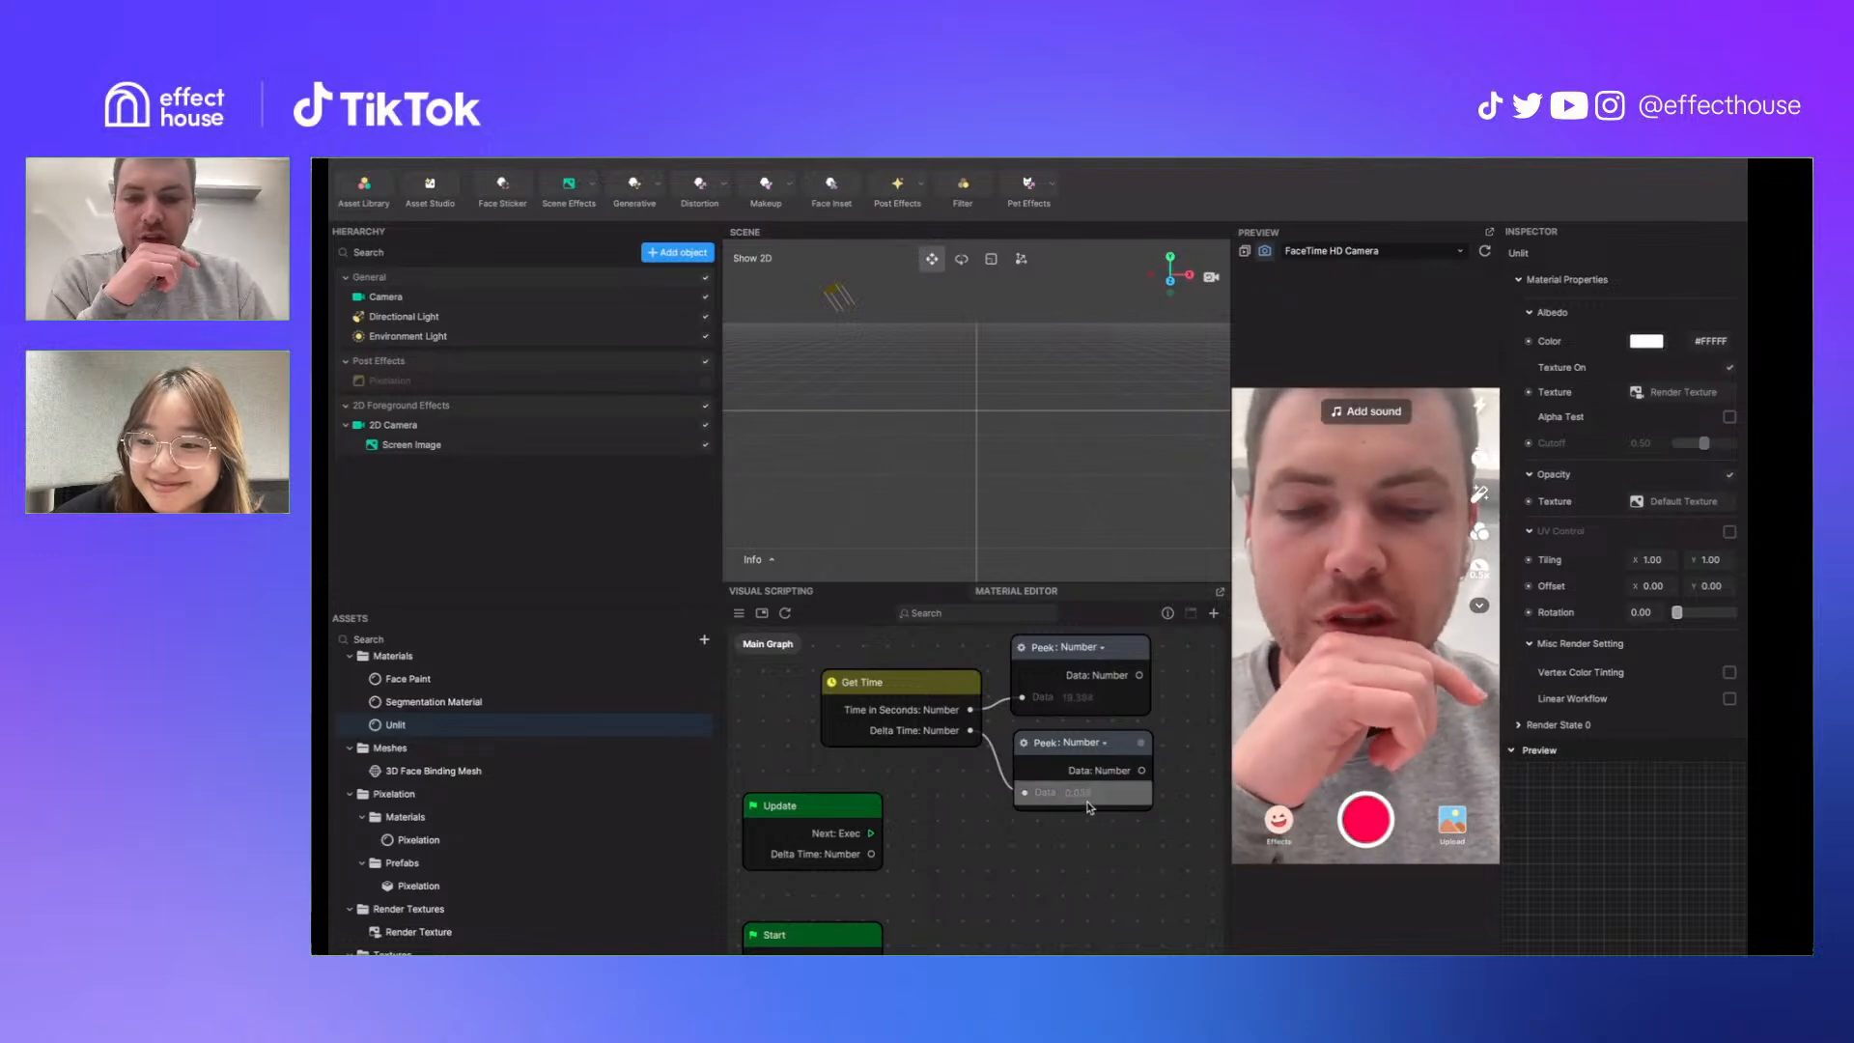
drag(1104, 753, 1116, 749)
click(1107, 756)
click(1081, 835)
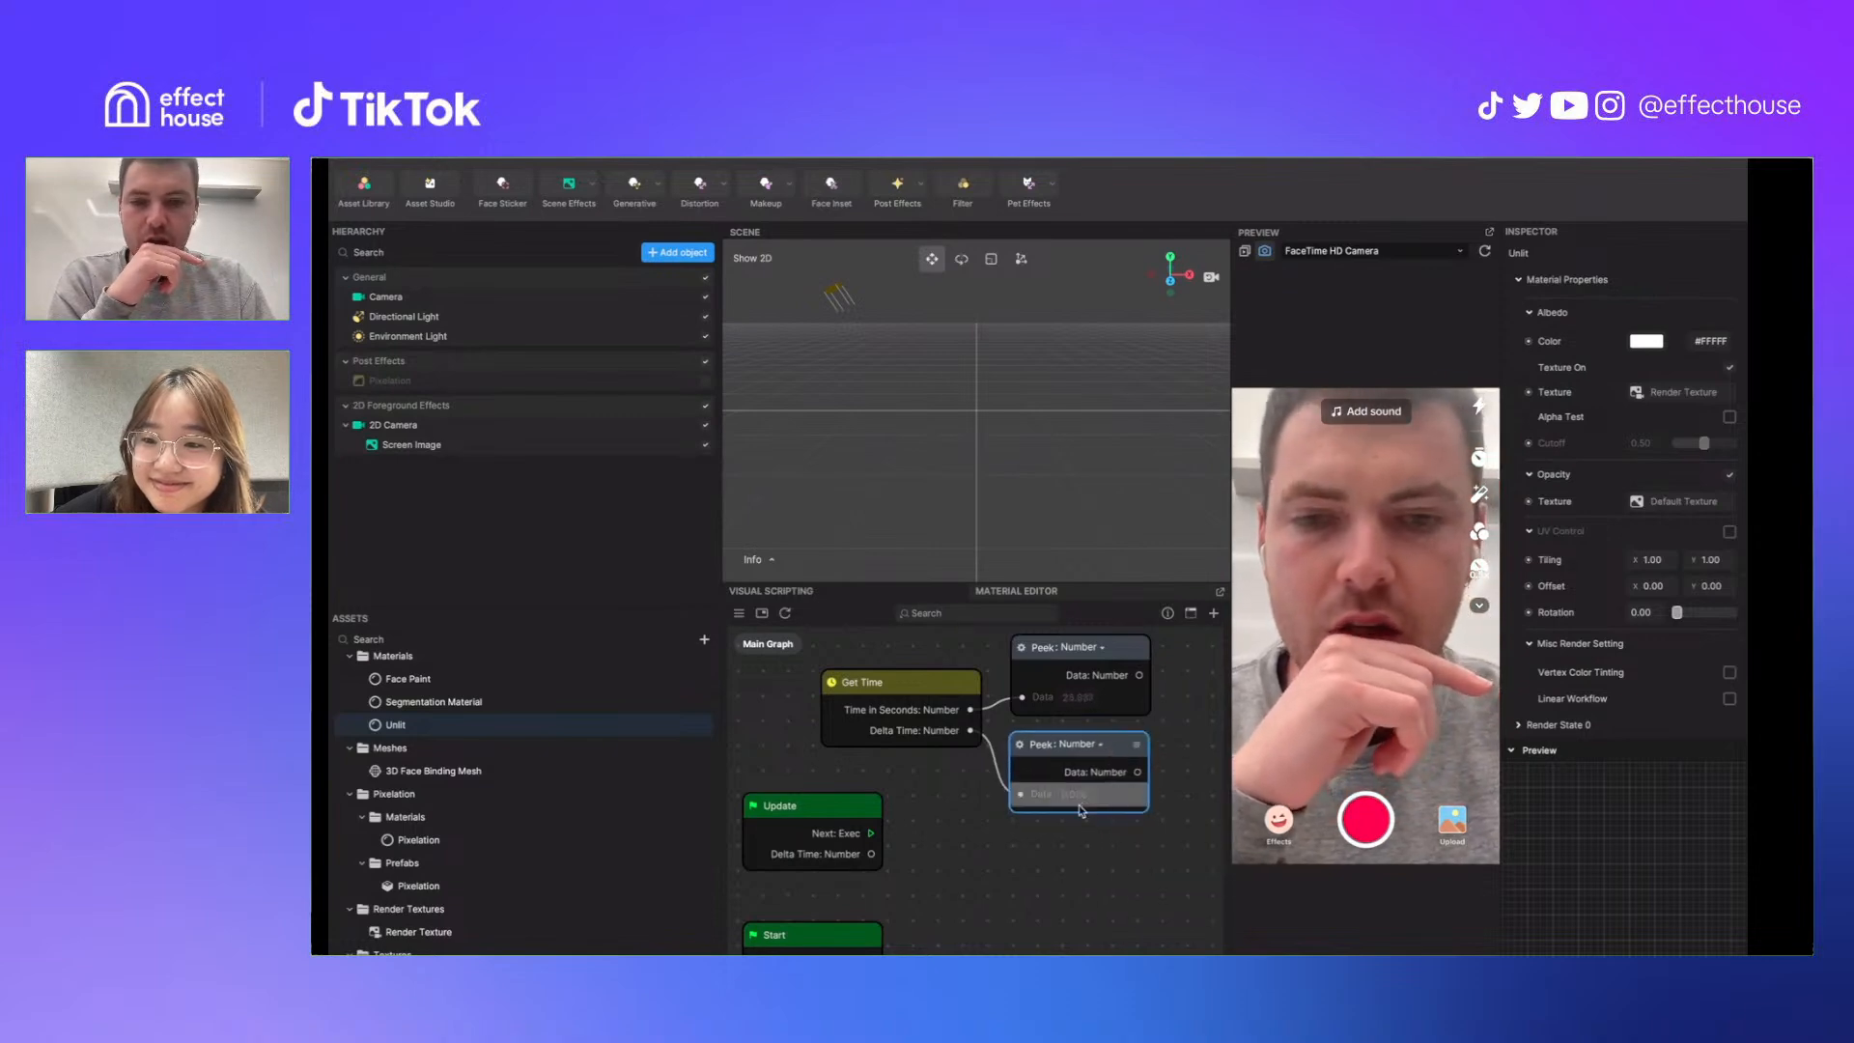
drag(933, 696, 918, 682)
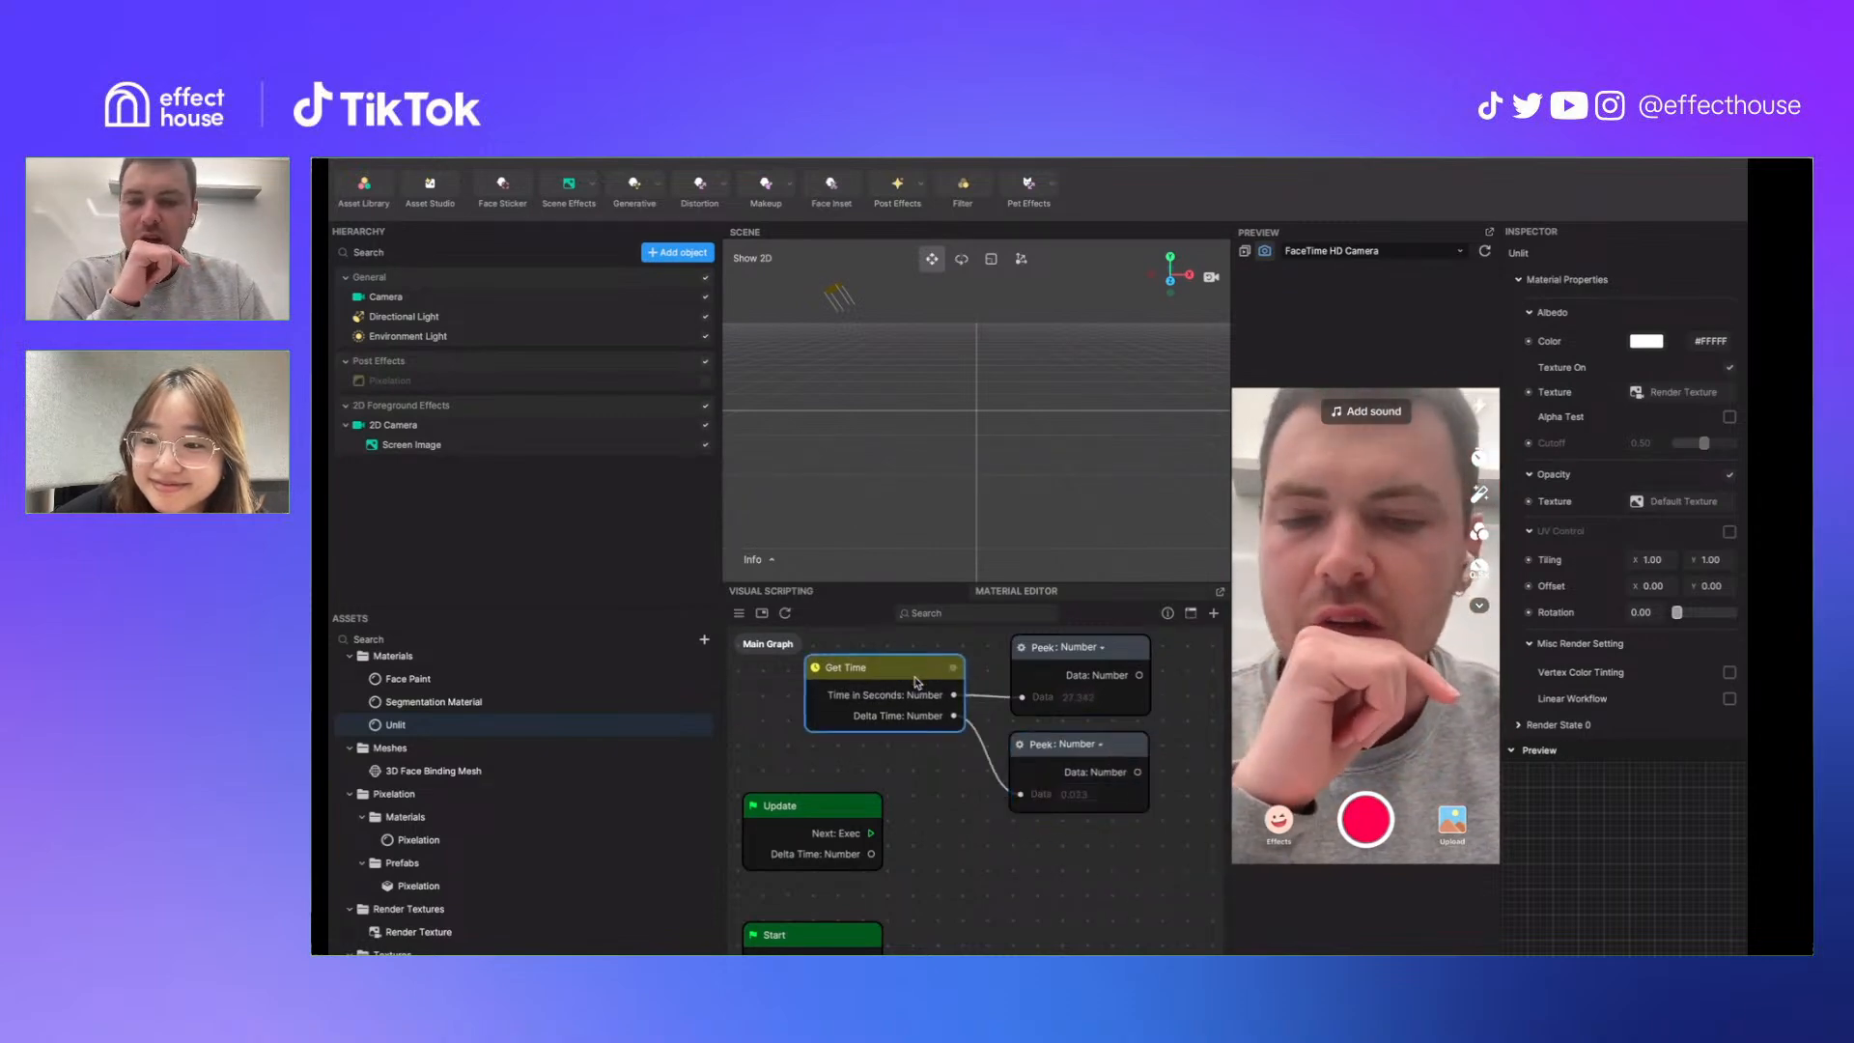
drag(958, 769, 947, 776)
drag(1093, 759, 1089, 753)
drag(1095, 665, 1091, 659)
click(900, 679)
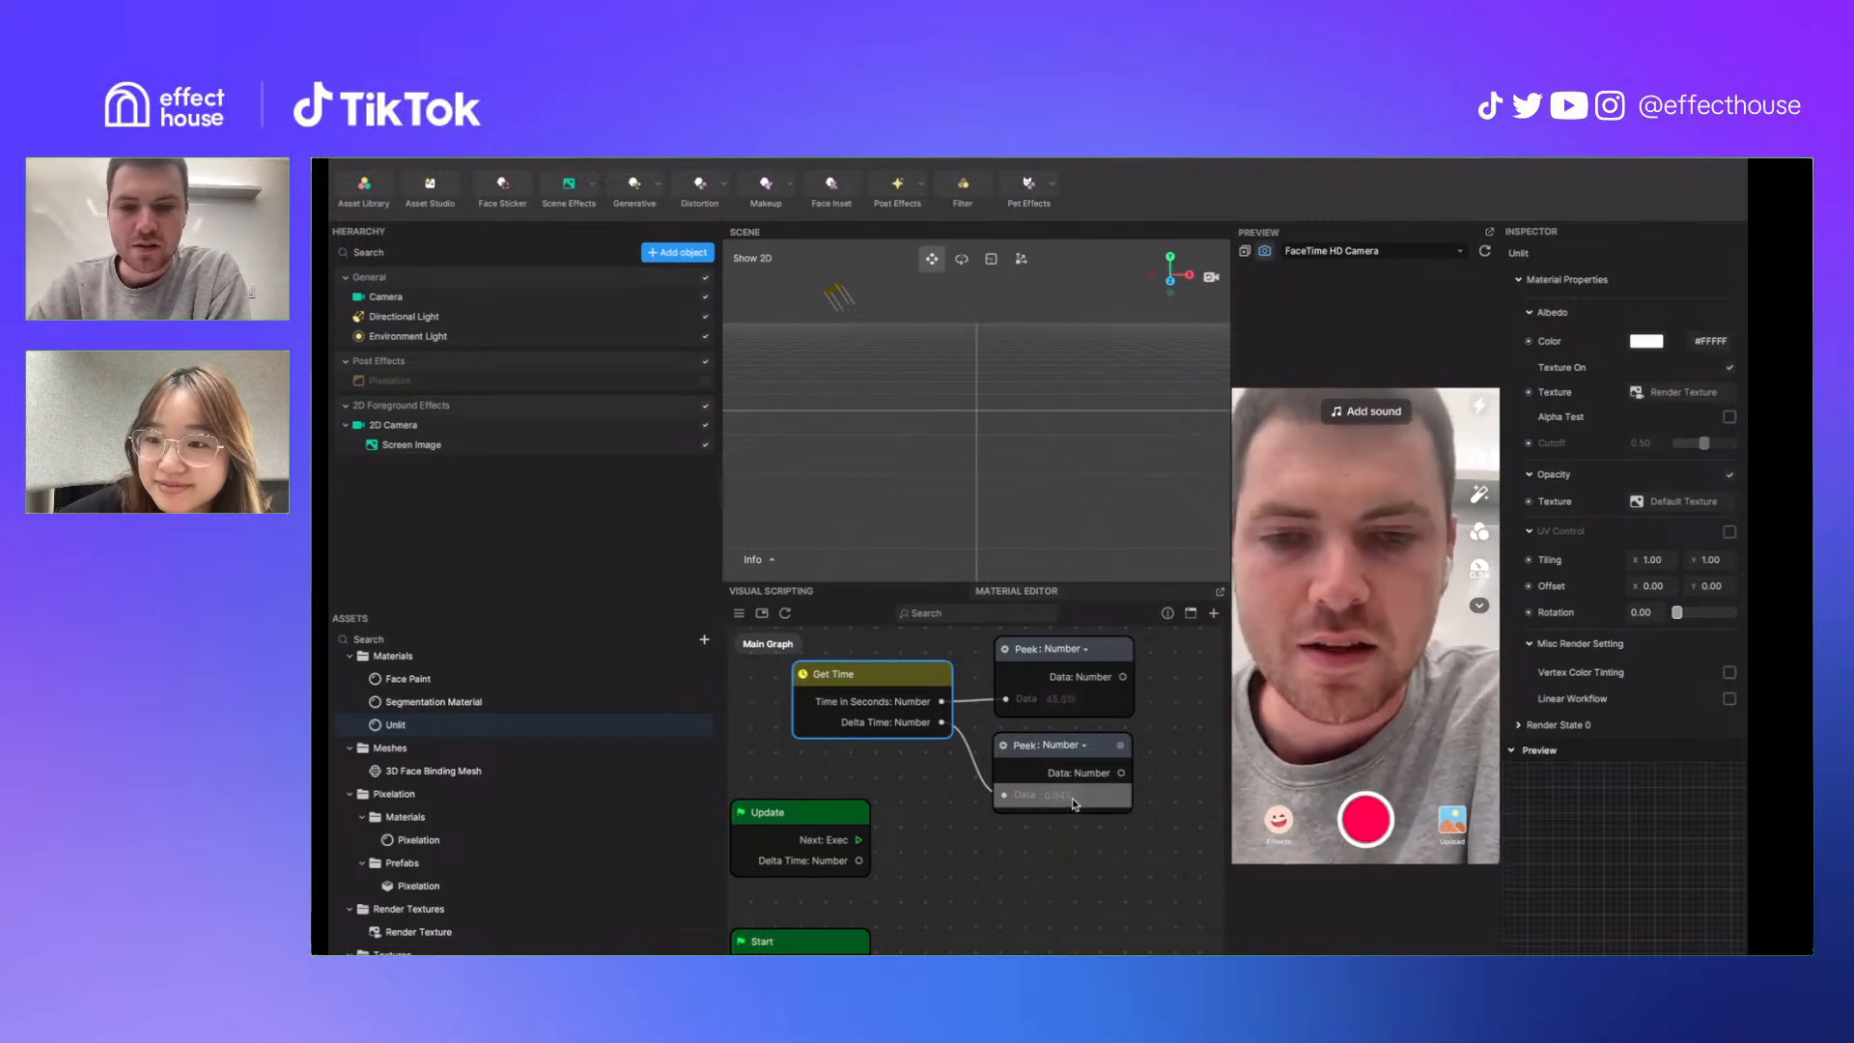
click(1108, 659)
drag(1108, 659, 1106, 655)
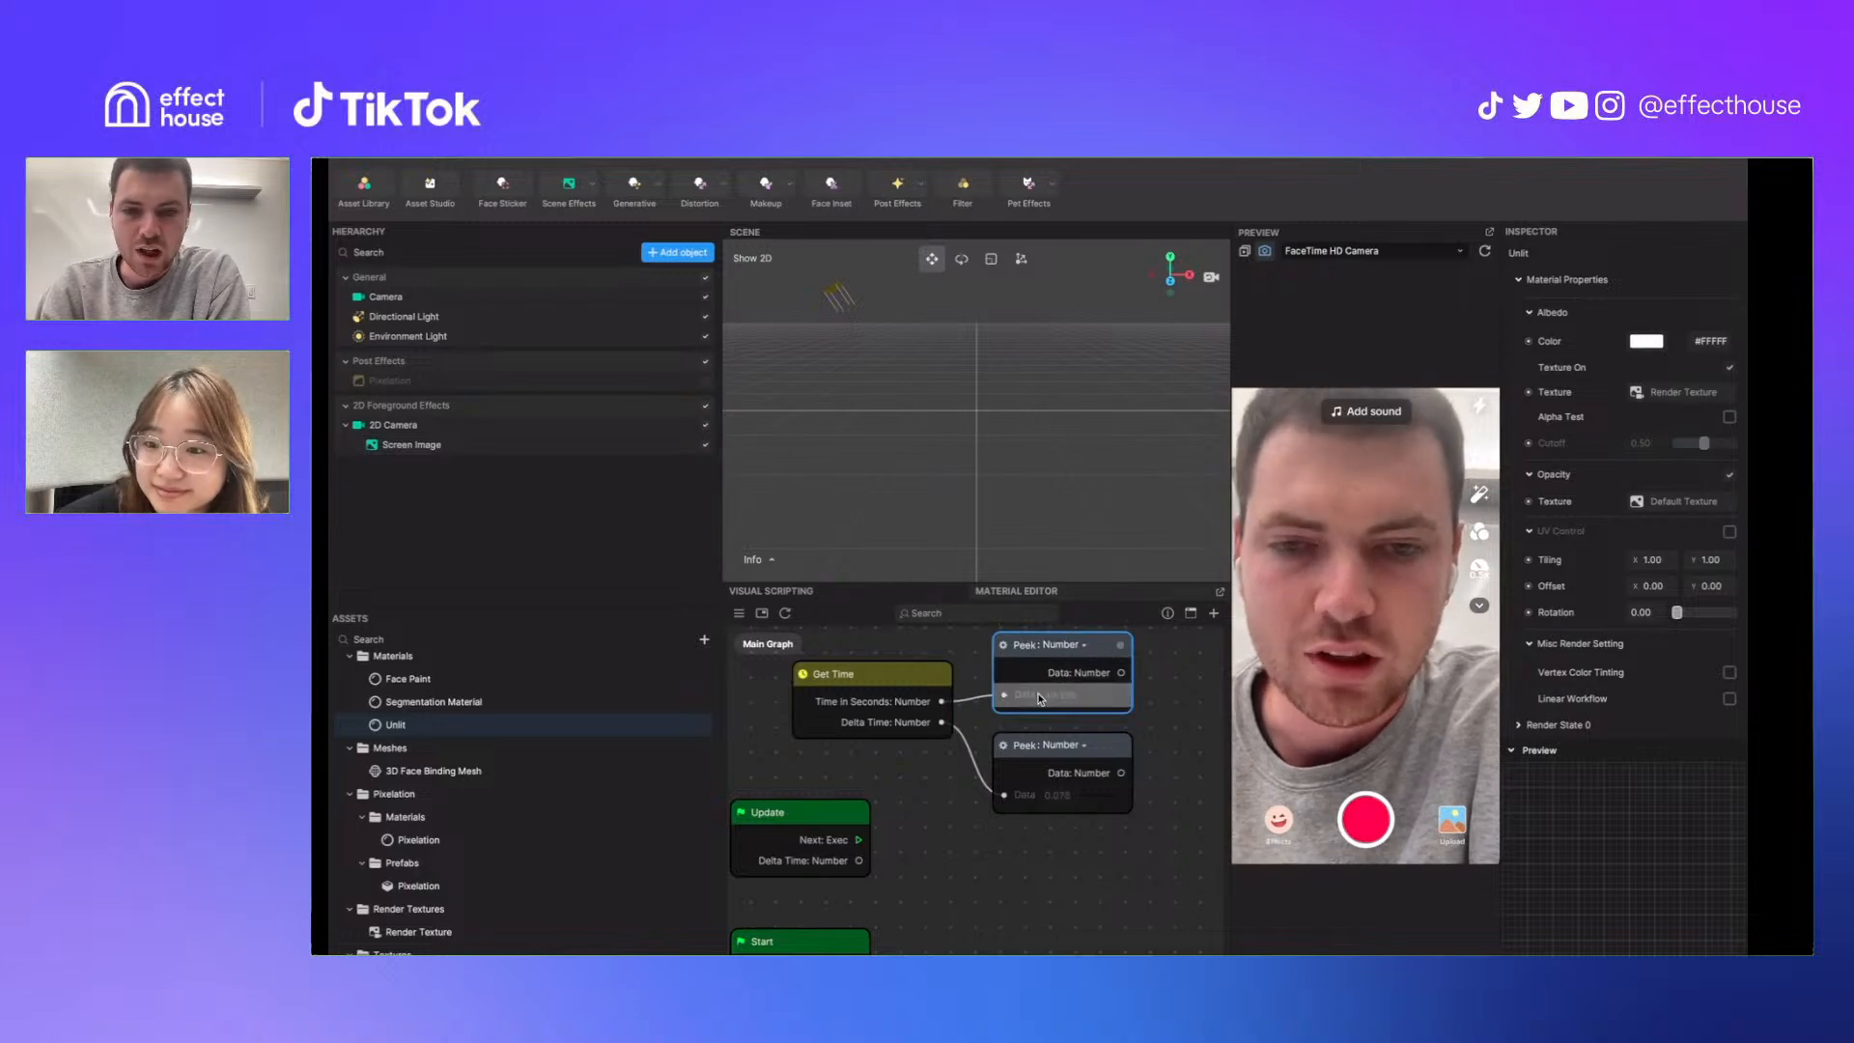
Add a second Update node to the graph and connect a Peek node to its Delta Time output
right_click(986, 872)
click(1010, 882)
text(update)
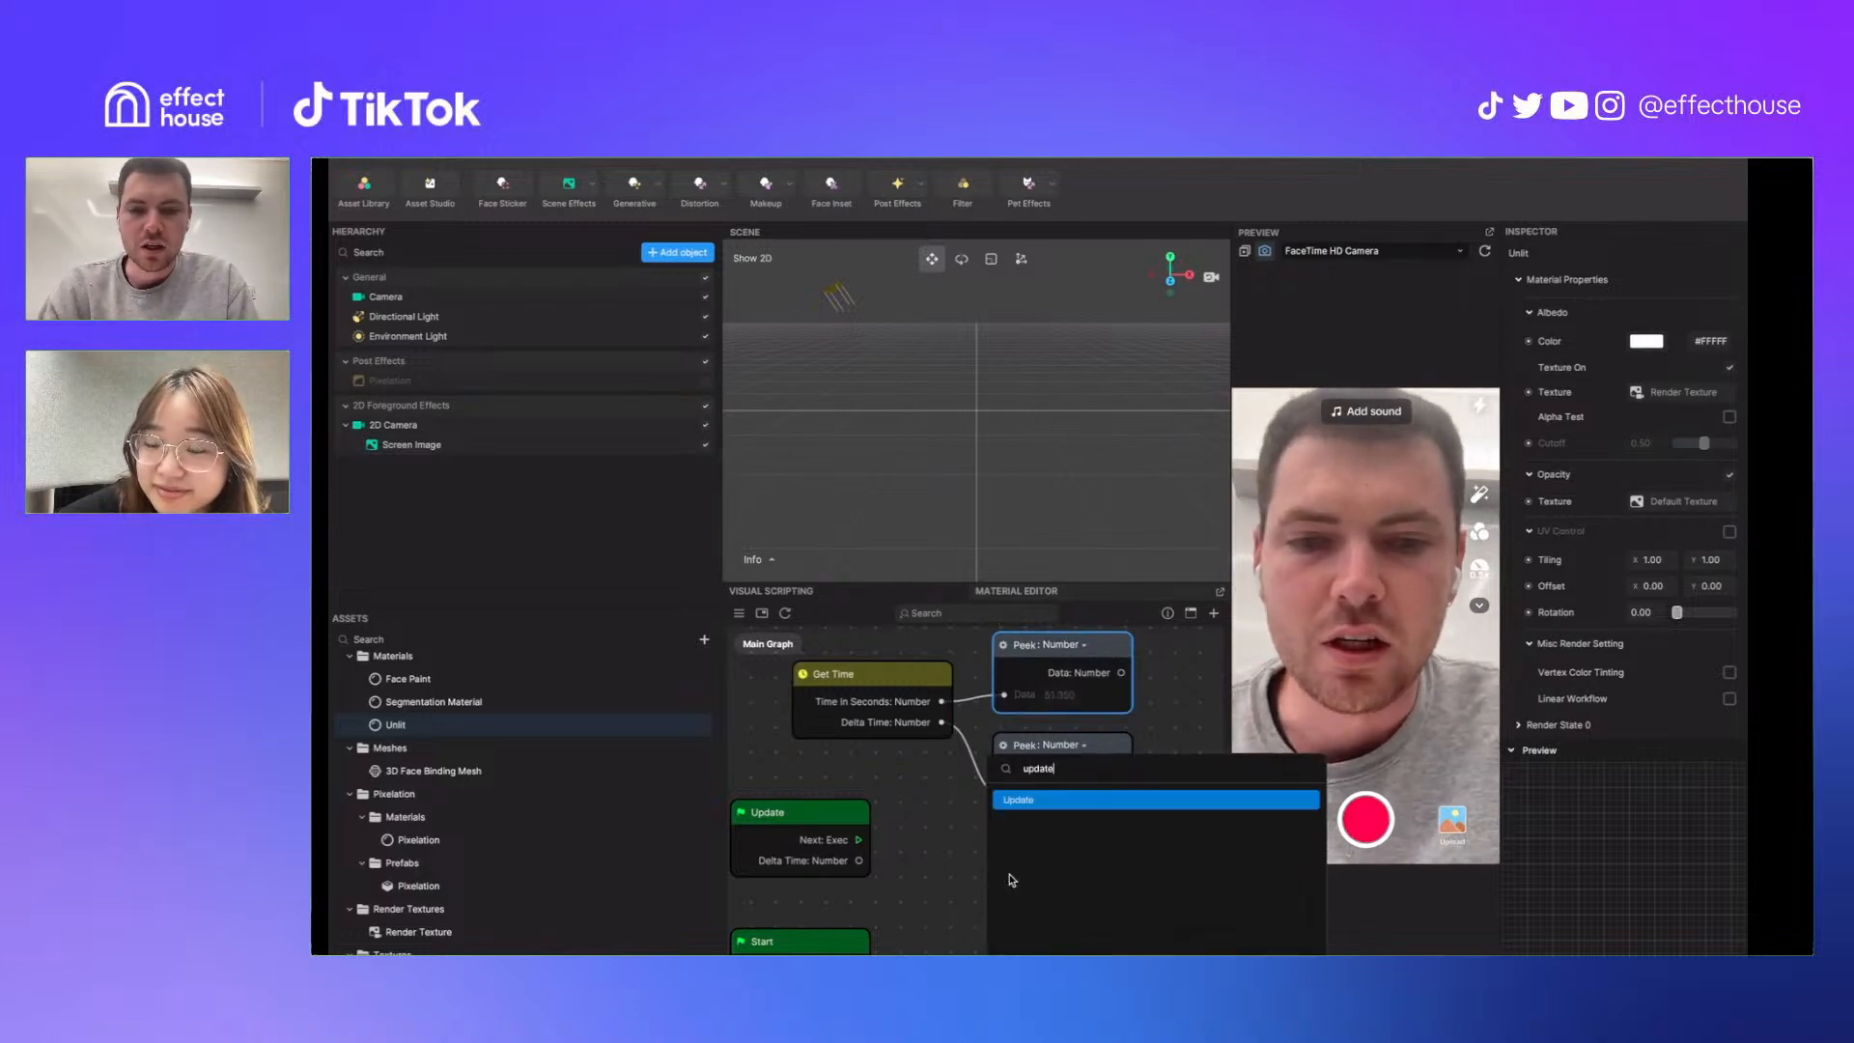
key(Return)
drag(1024, 867, 994, 822)
drag(1070, 872, 1123, 875)
text(peek)
key(Return)
scroll(1051, 924, right, 2)
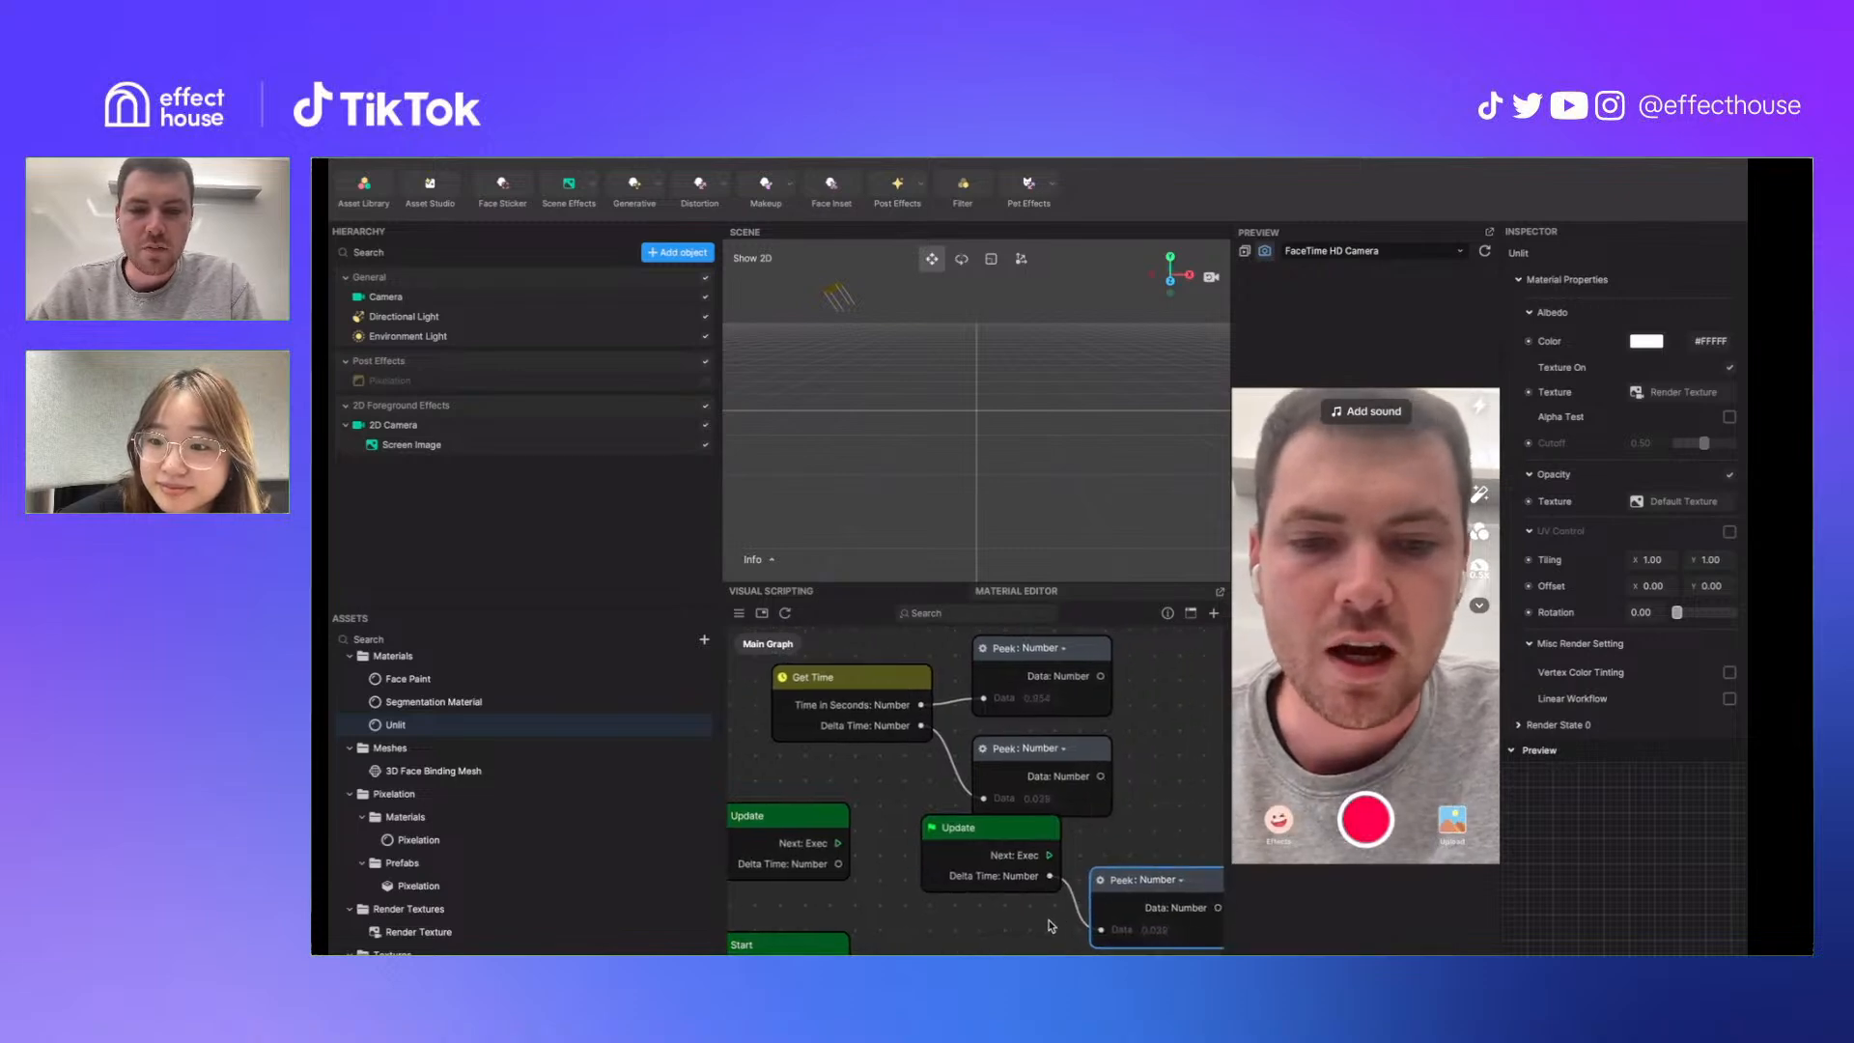
drag(975, 847, 955, 861)
drag(1102, 886, 1085, 879)
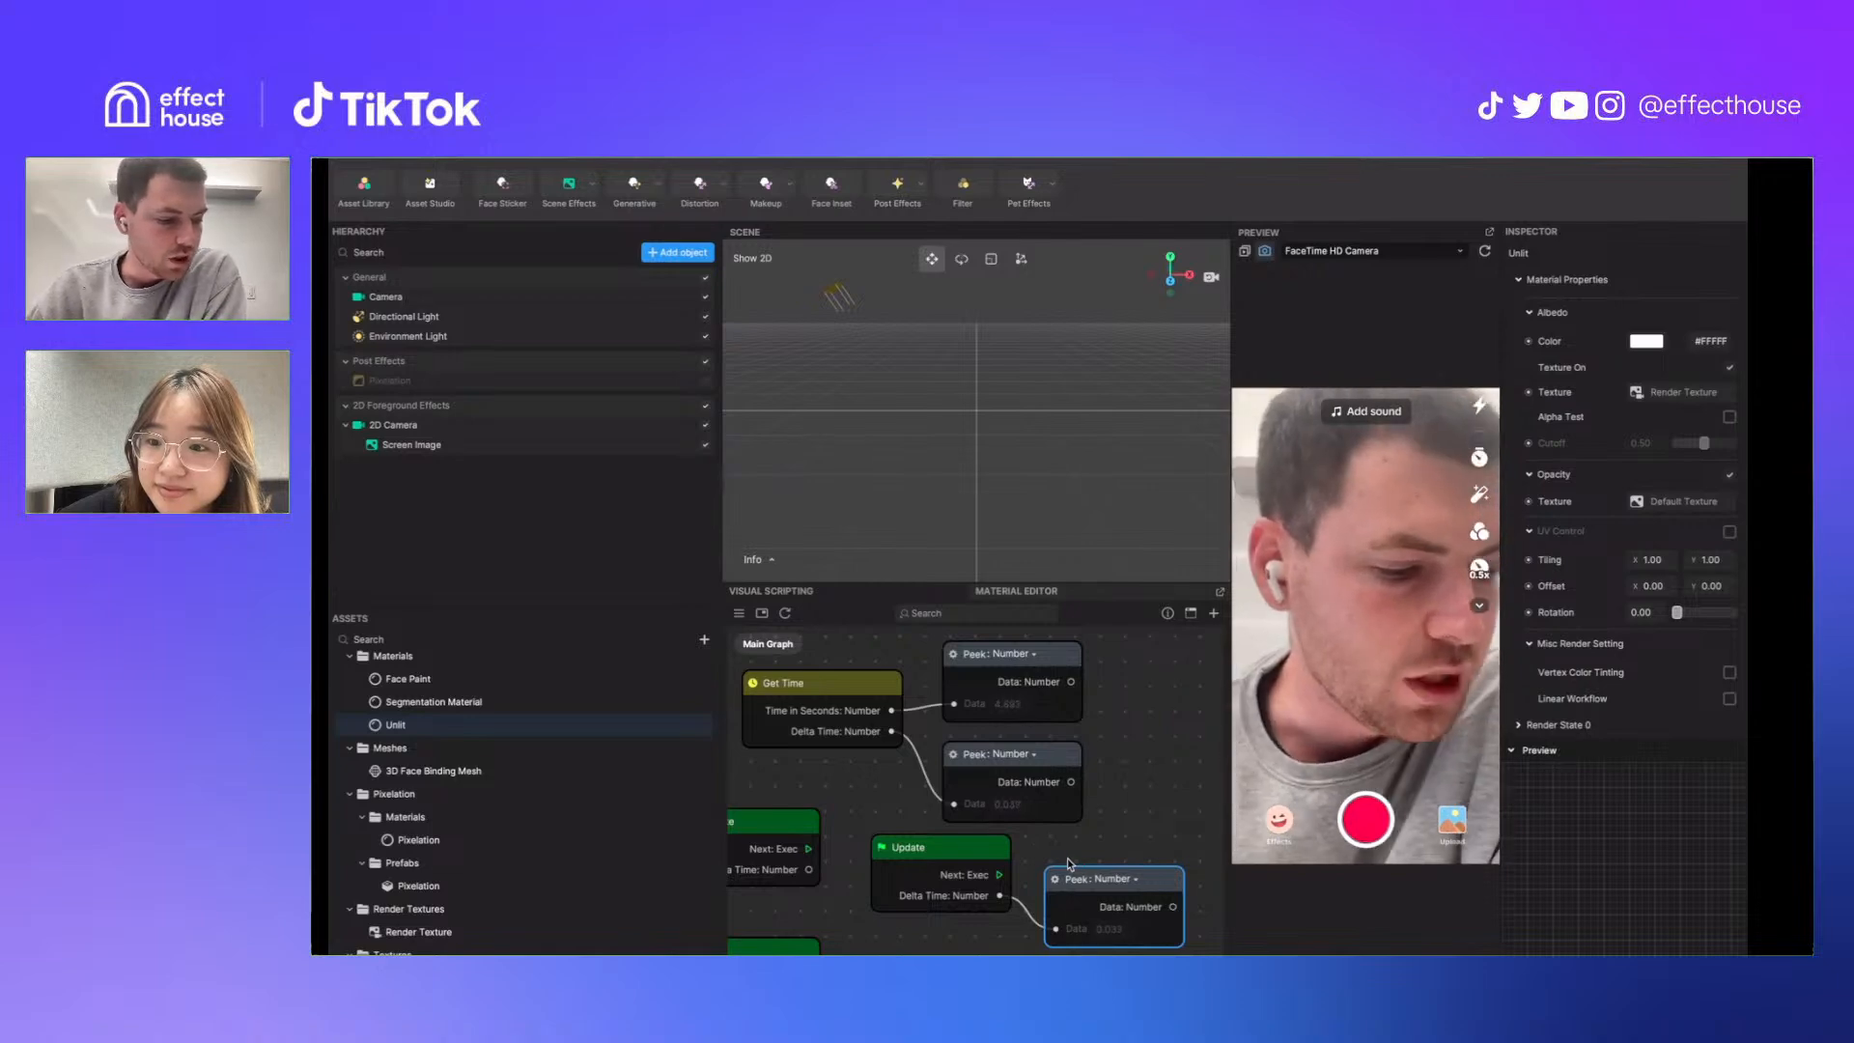
Compare the Delta Time readings of the Get Time and Update nodes in their Peek nodes
scroll(1065, 880, down, 1)
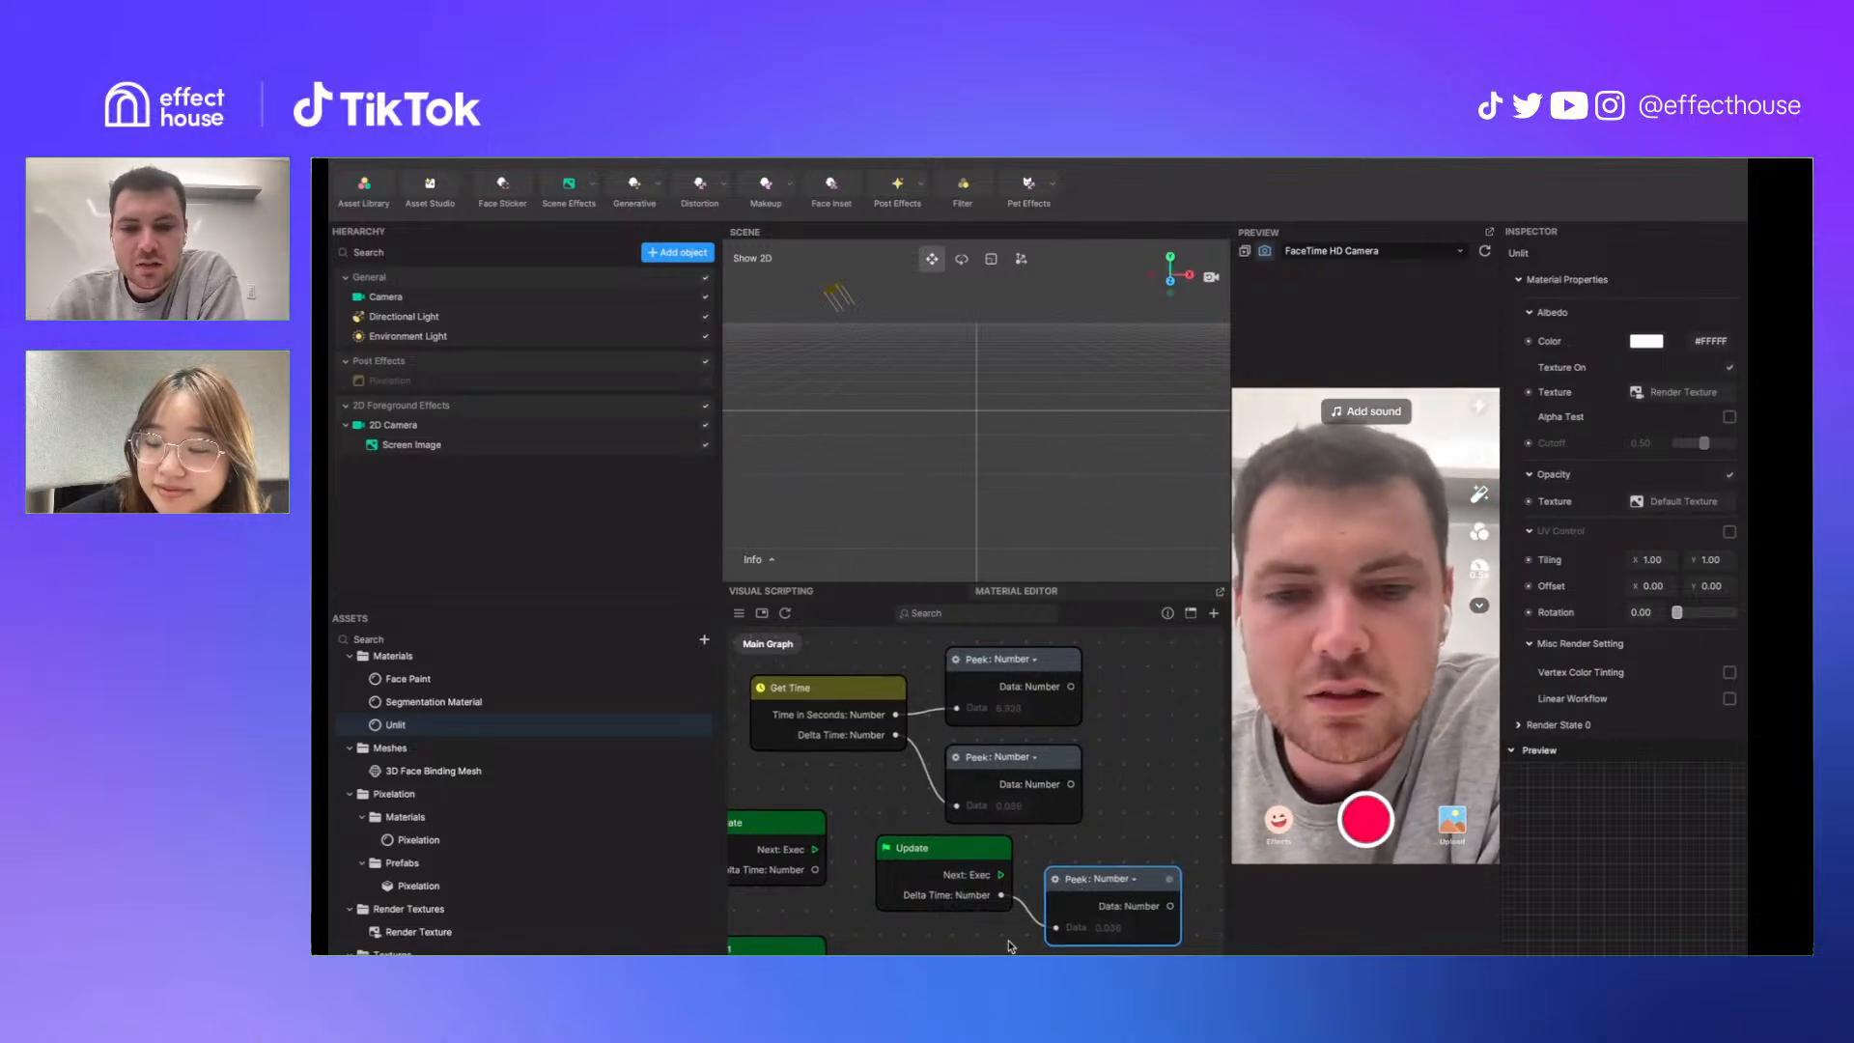
drag(987, 866, 988, 871)
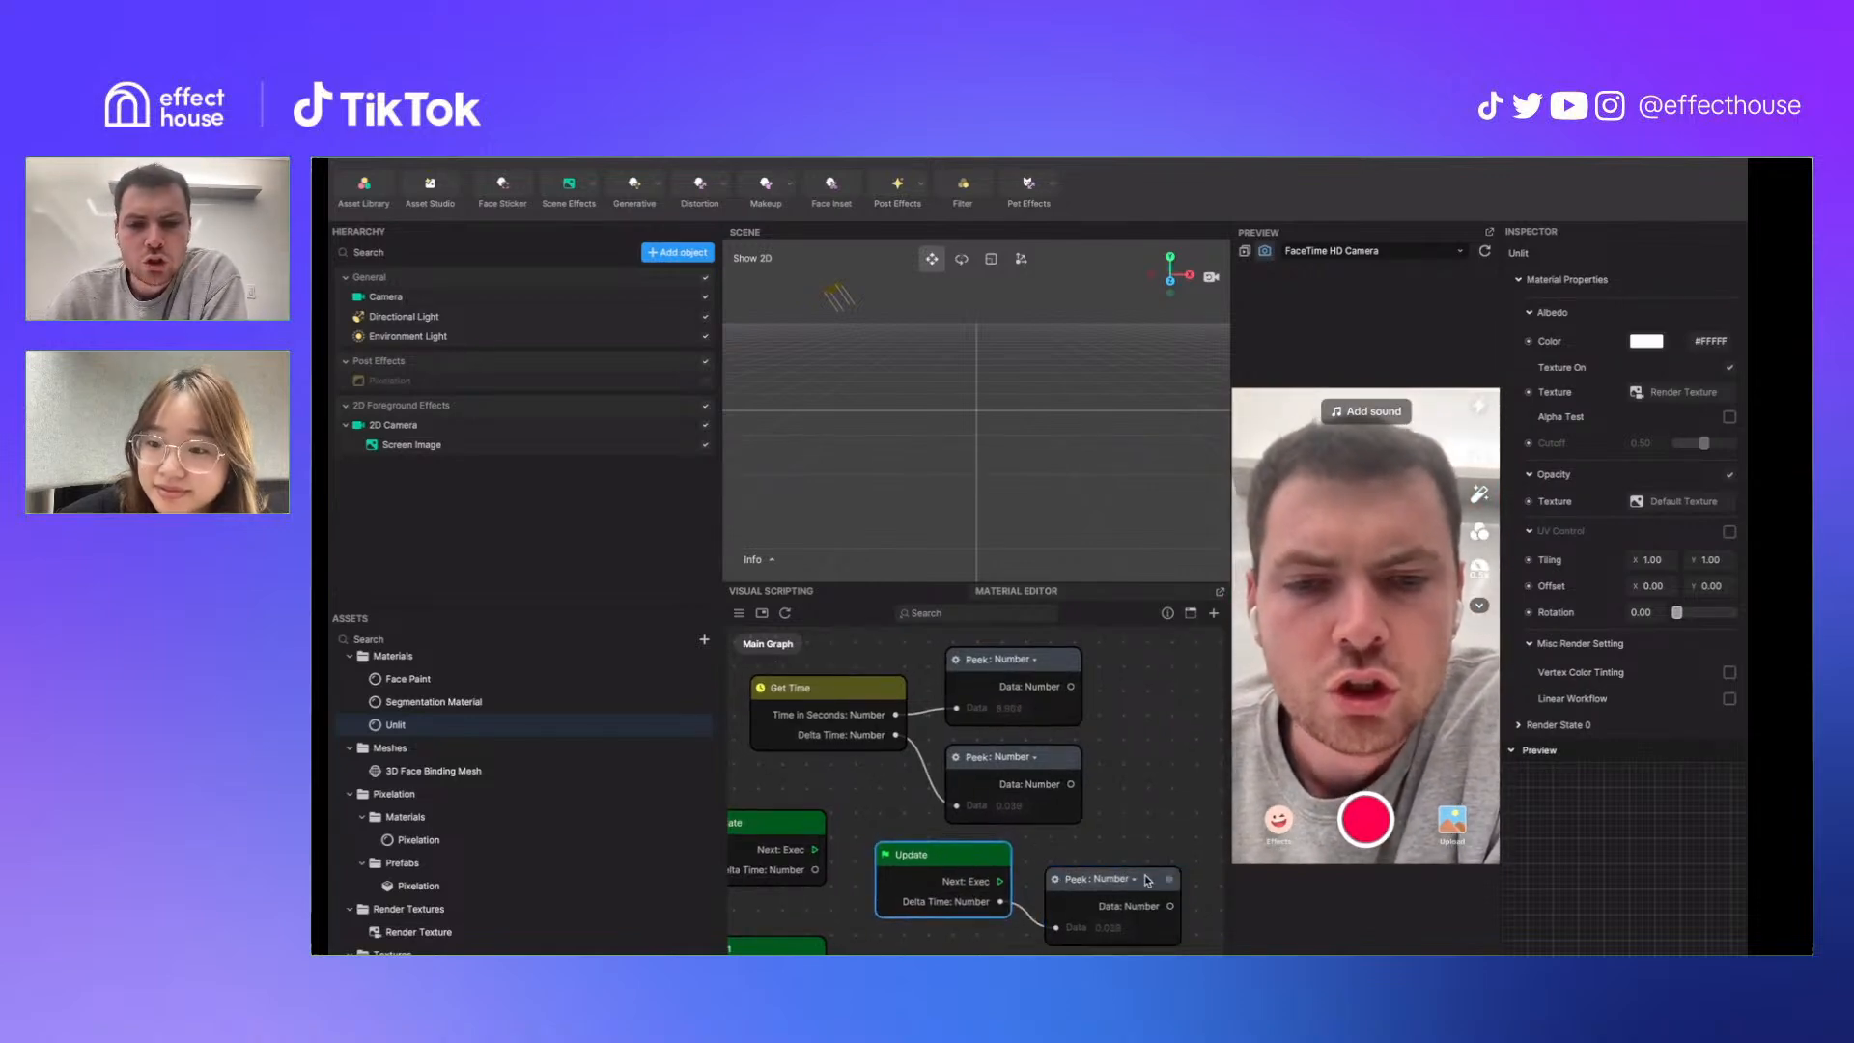
drag(1146, 879, 1146, 866)
middle_drag(1020, 915, 1067, 918)
drag(1148, 804, 1050, 649)
click(1145, 738)
right_click(1024, 771)
click(963, 787)
middle_drag(963, 787, 1047, 818)
scroll(1003, 789, up, 1)
scroll(1004, 789, down, 2)
scroll(1032, 818, down, 1)
drag(991, 721, 1002, 711)
middle_drag(1005, 794, 965, 792)
drag(1074, 776, 1072, 766)
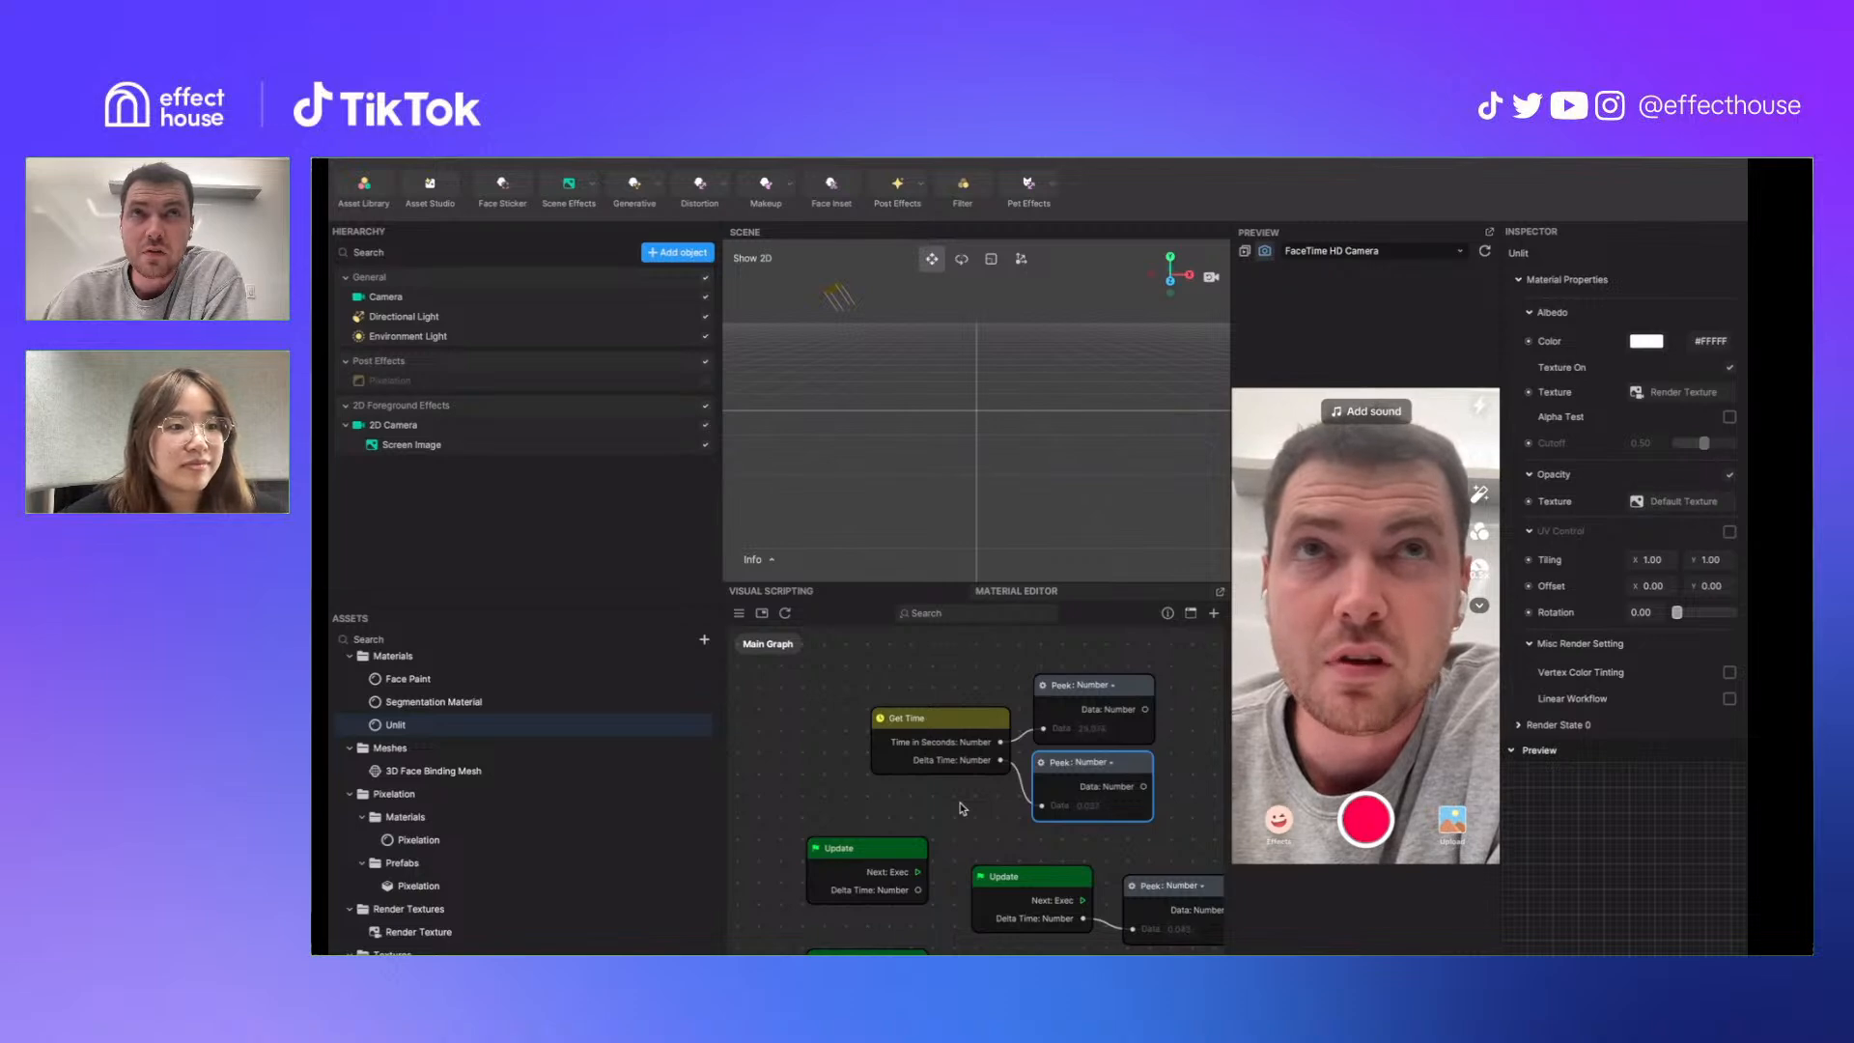
drag(992, 737, 980, 724)
drag(1096, 764, 1101, 767)
click(1001, 799)
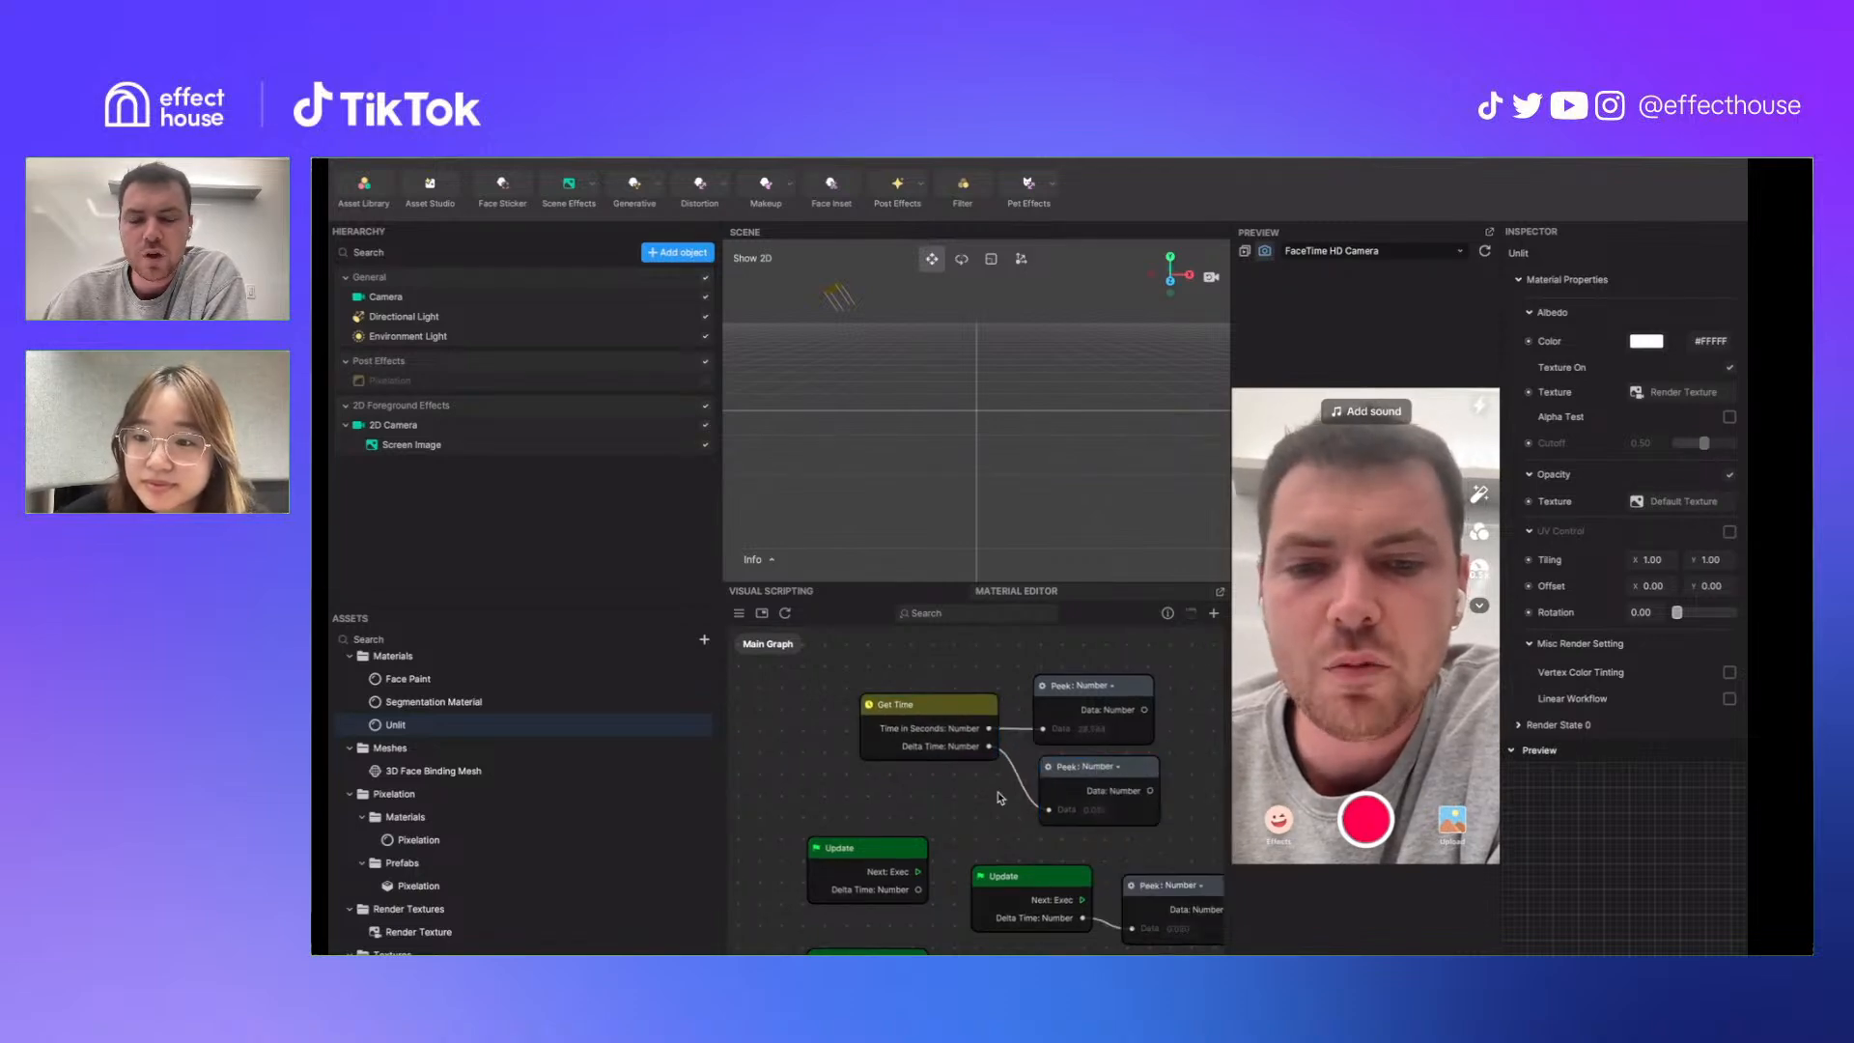
scroll(1002, 798, right, 1)
drag(1051, 699, 1053, 687)
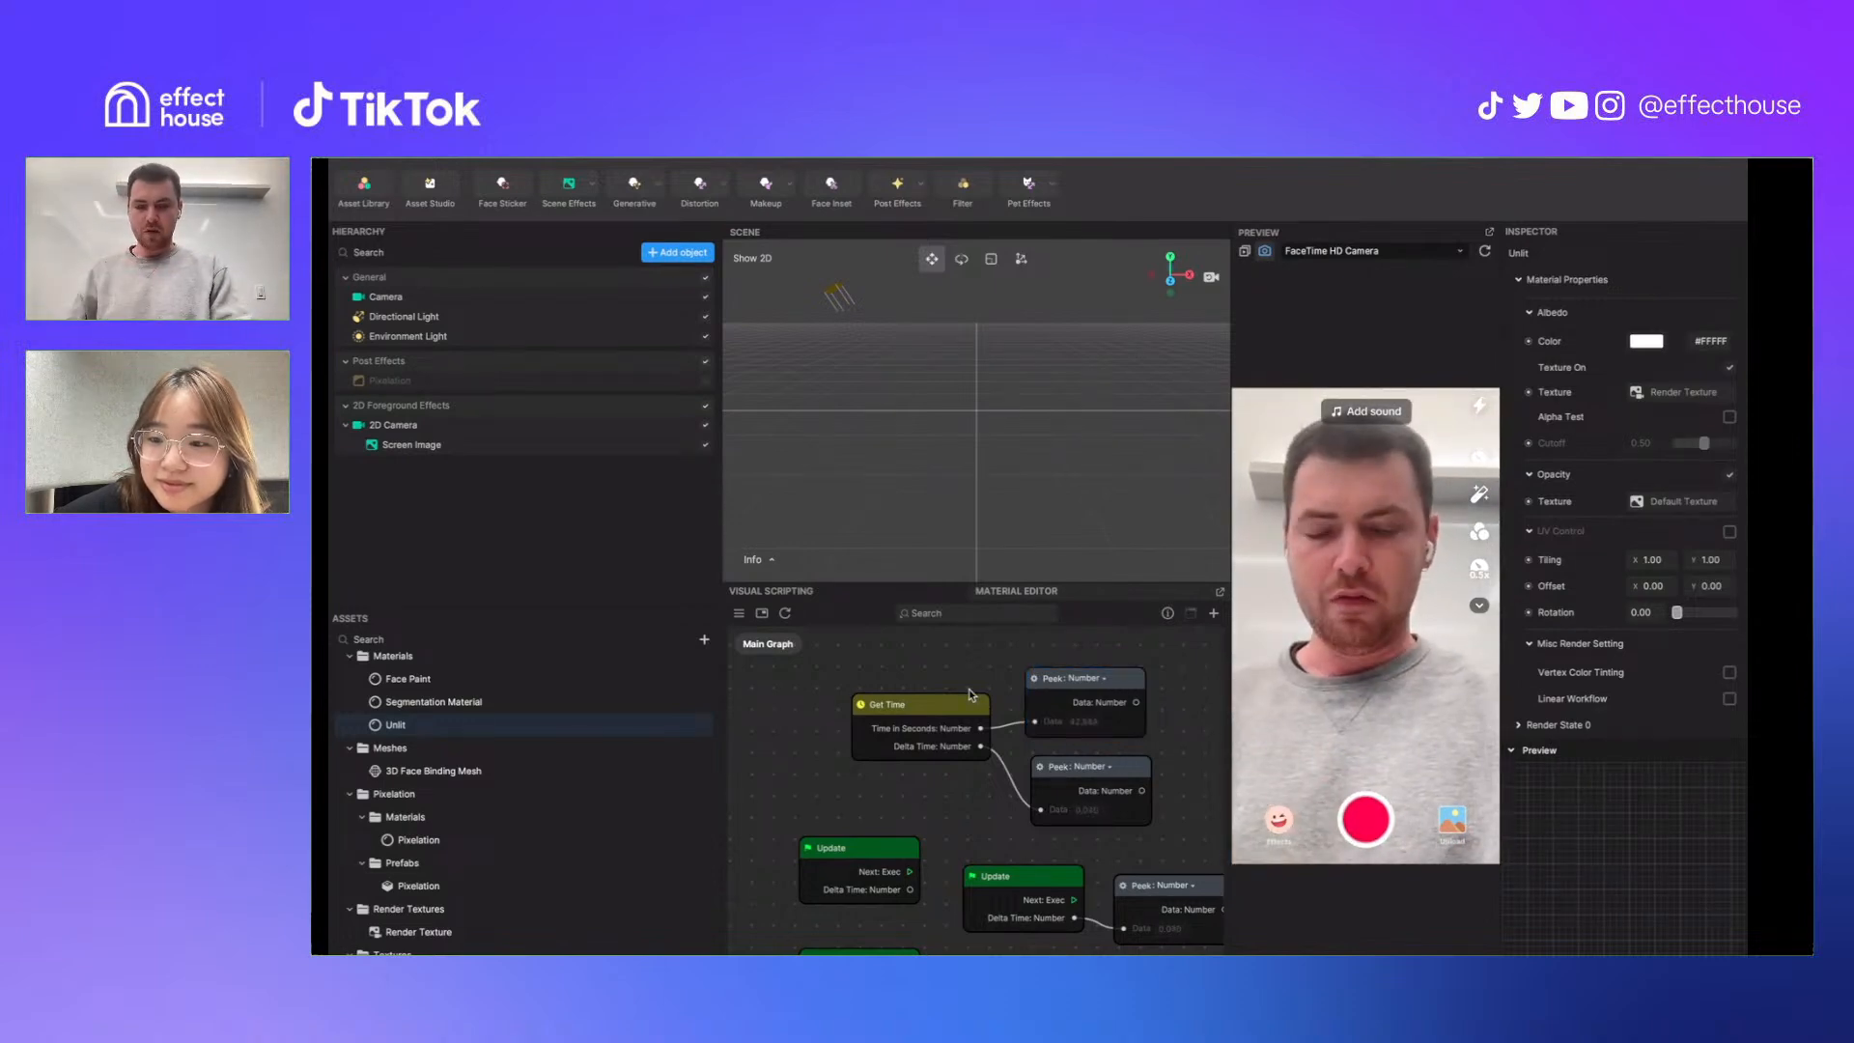
drag(958, 709, 953, 697)
scroll(955, 685, down, 1)
scroll(956, 666, right, 1)
drag(1061, 675, 1082, 675)
click(1063, 760)
mouse_move(1065, 764)
mouse_down()
mouse_move(1092, 757)
mouse_move(1059, 763)
mouse_up()
click(1001, 762)
scroll(983, 766, down, 1)
click(980, 791)
scroll(980, 791, up, 2)
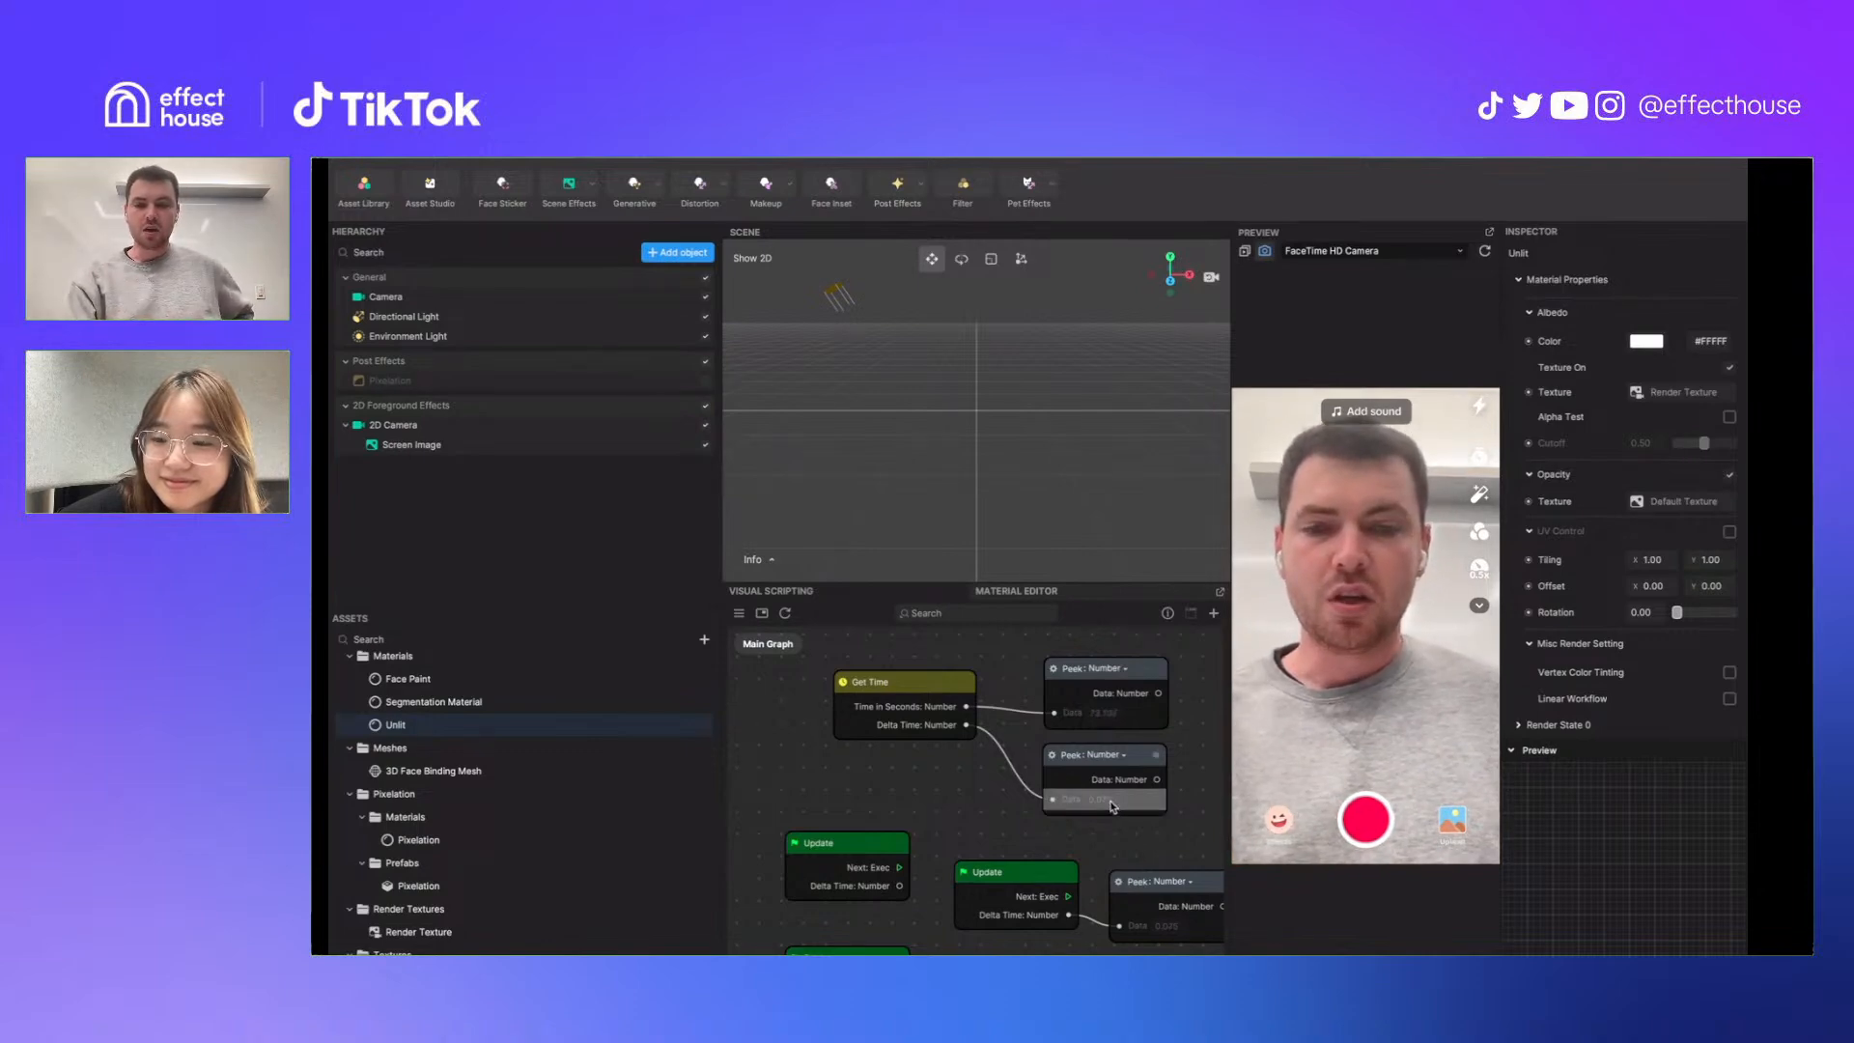
drag(1131, 768, 1134, 768)
drag(1138, 668, 1134, 660)
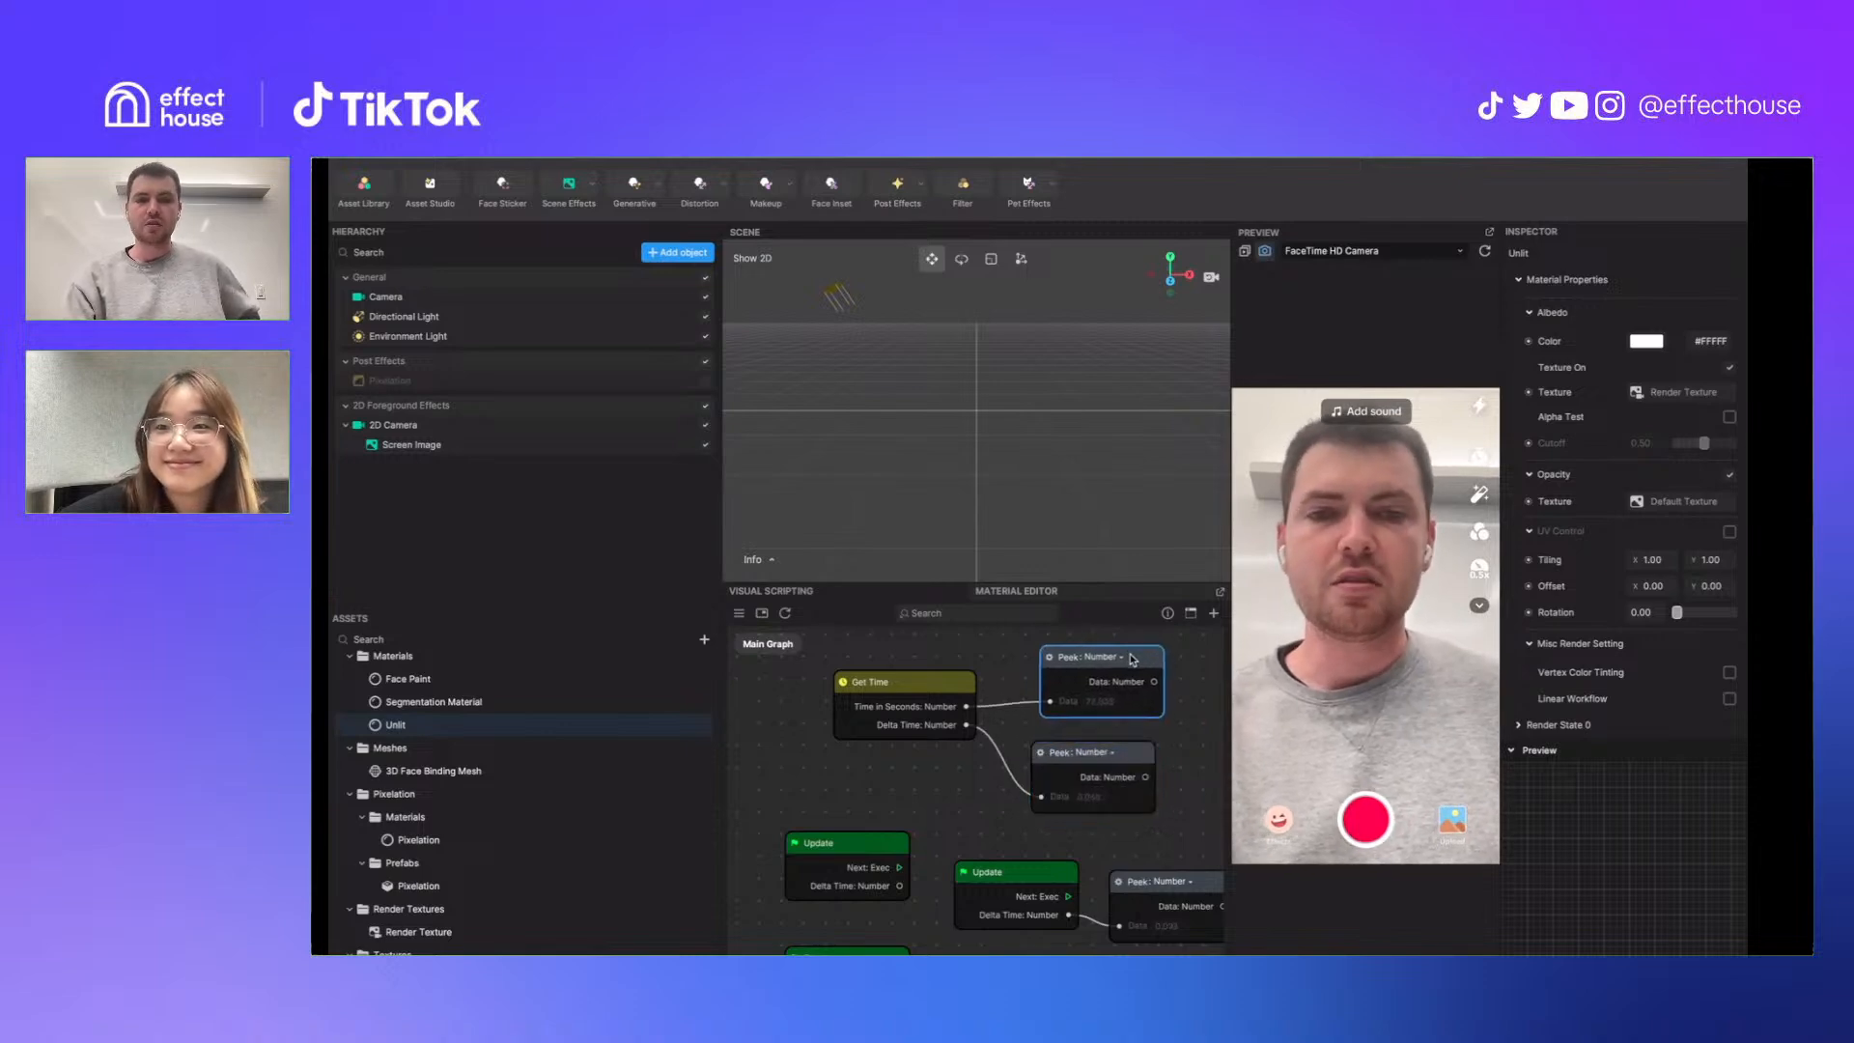
click(1179, 738)
scroll(1179, 738, down, 1)
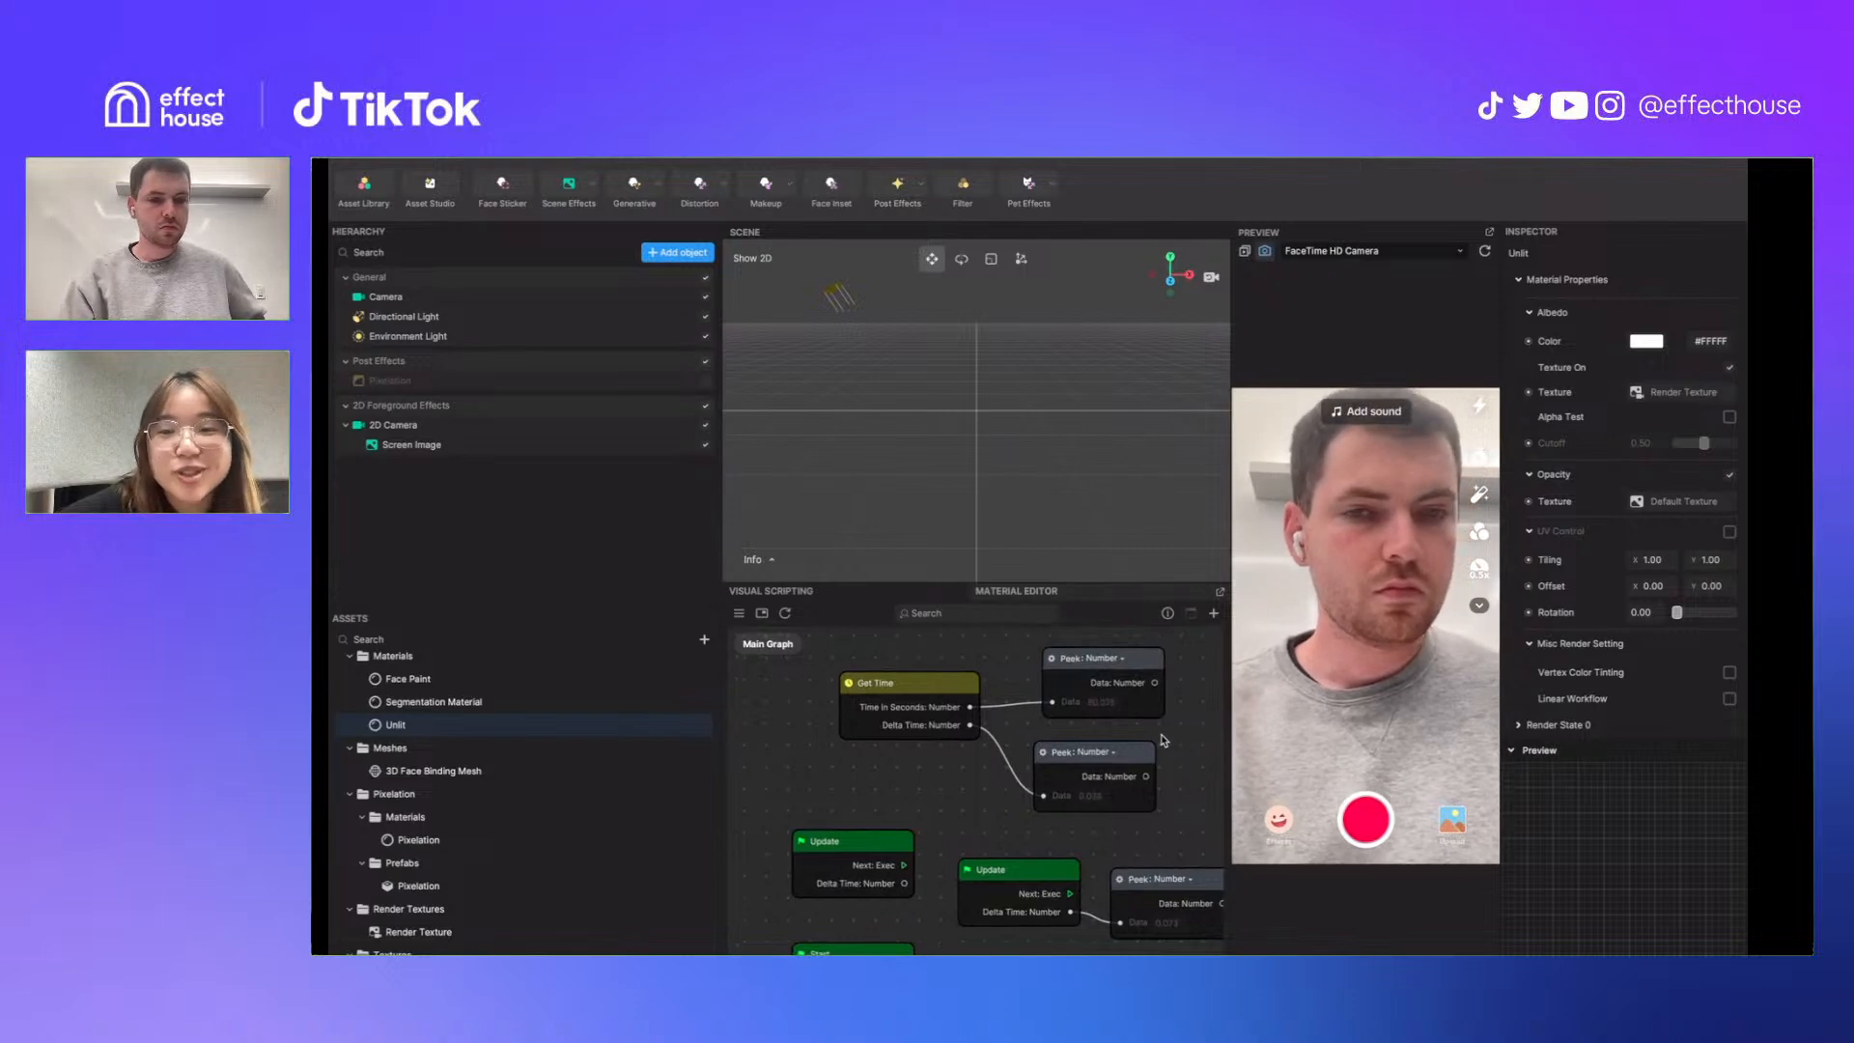
drag(1147, 674, 1139, 674)
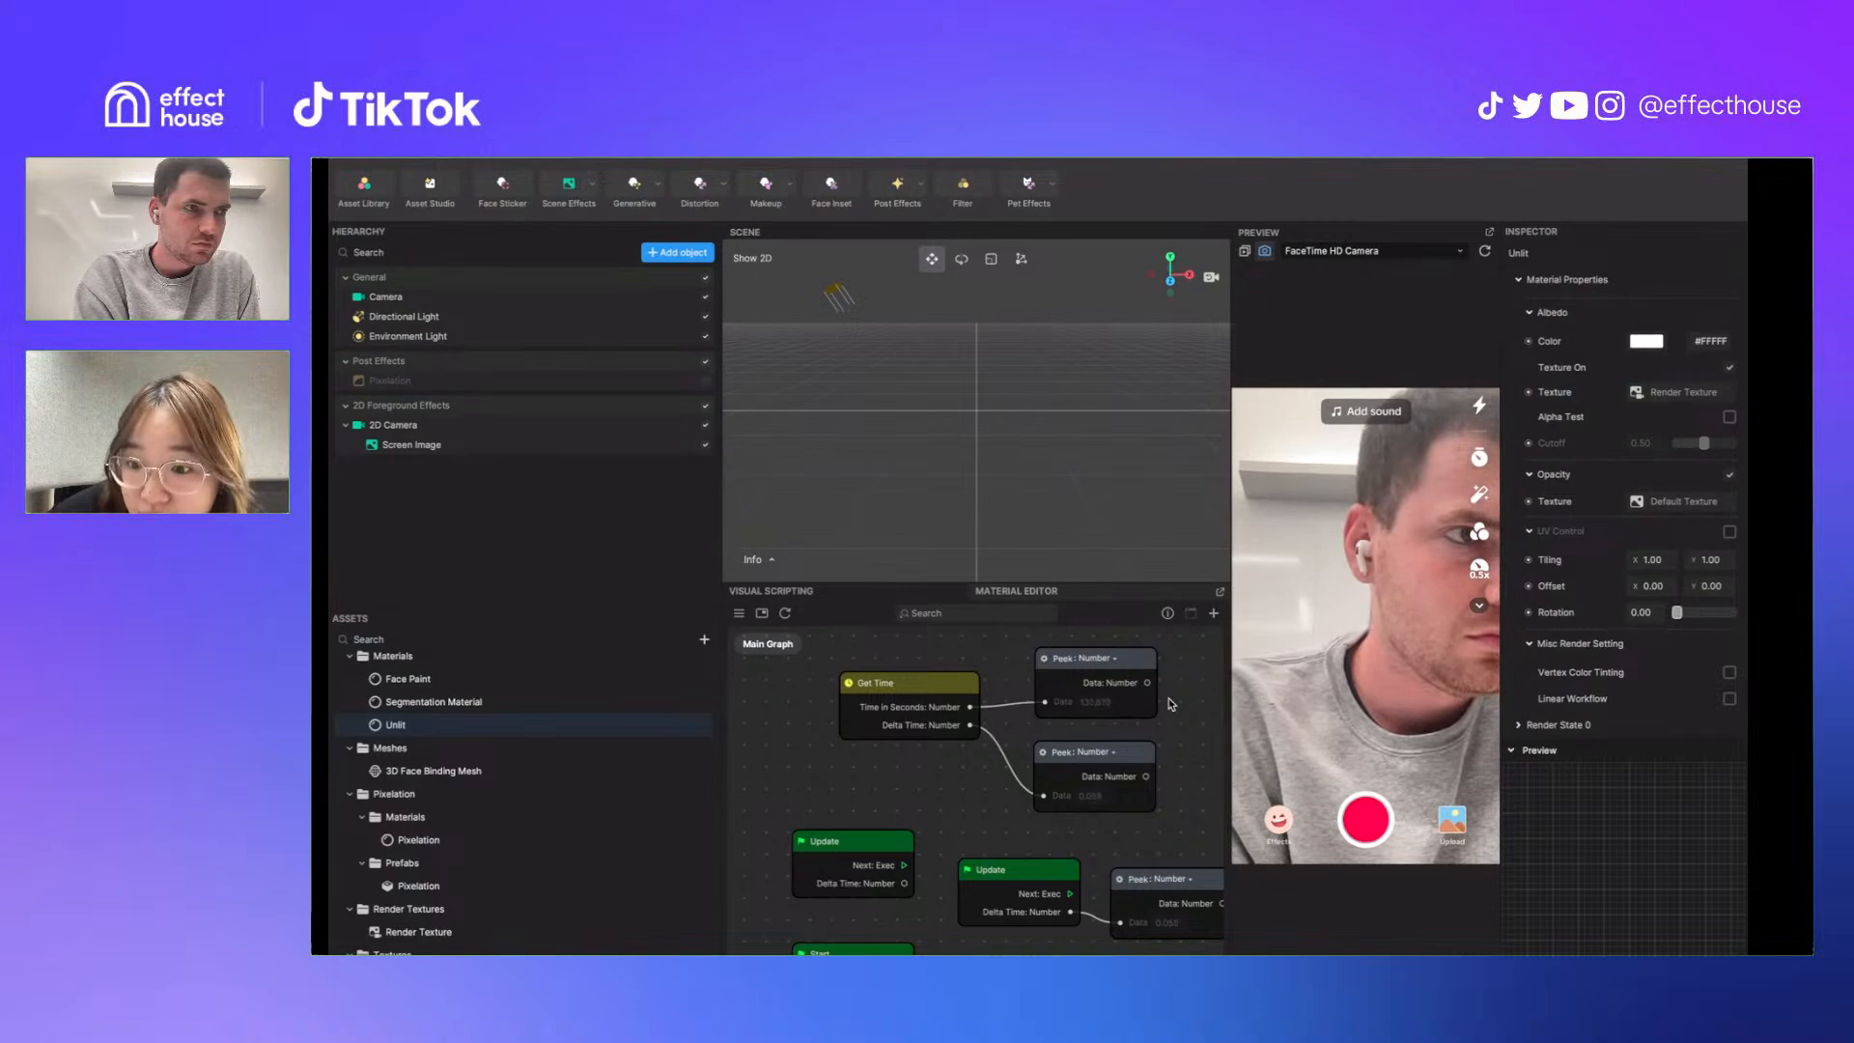
Delete all nodes from the main visual scripting graph
scroll(1171, 704, down, 3)
drag(1163, 945, 891, 680)
key(Delete)
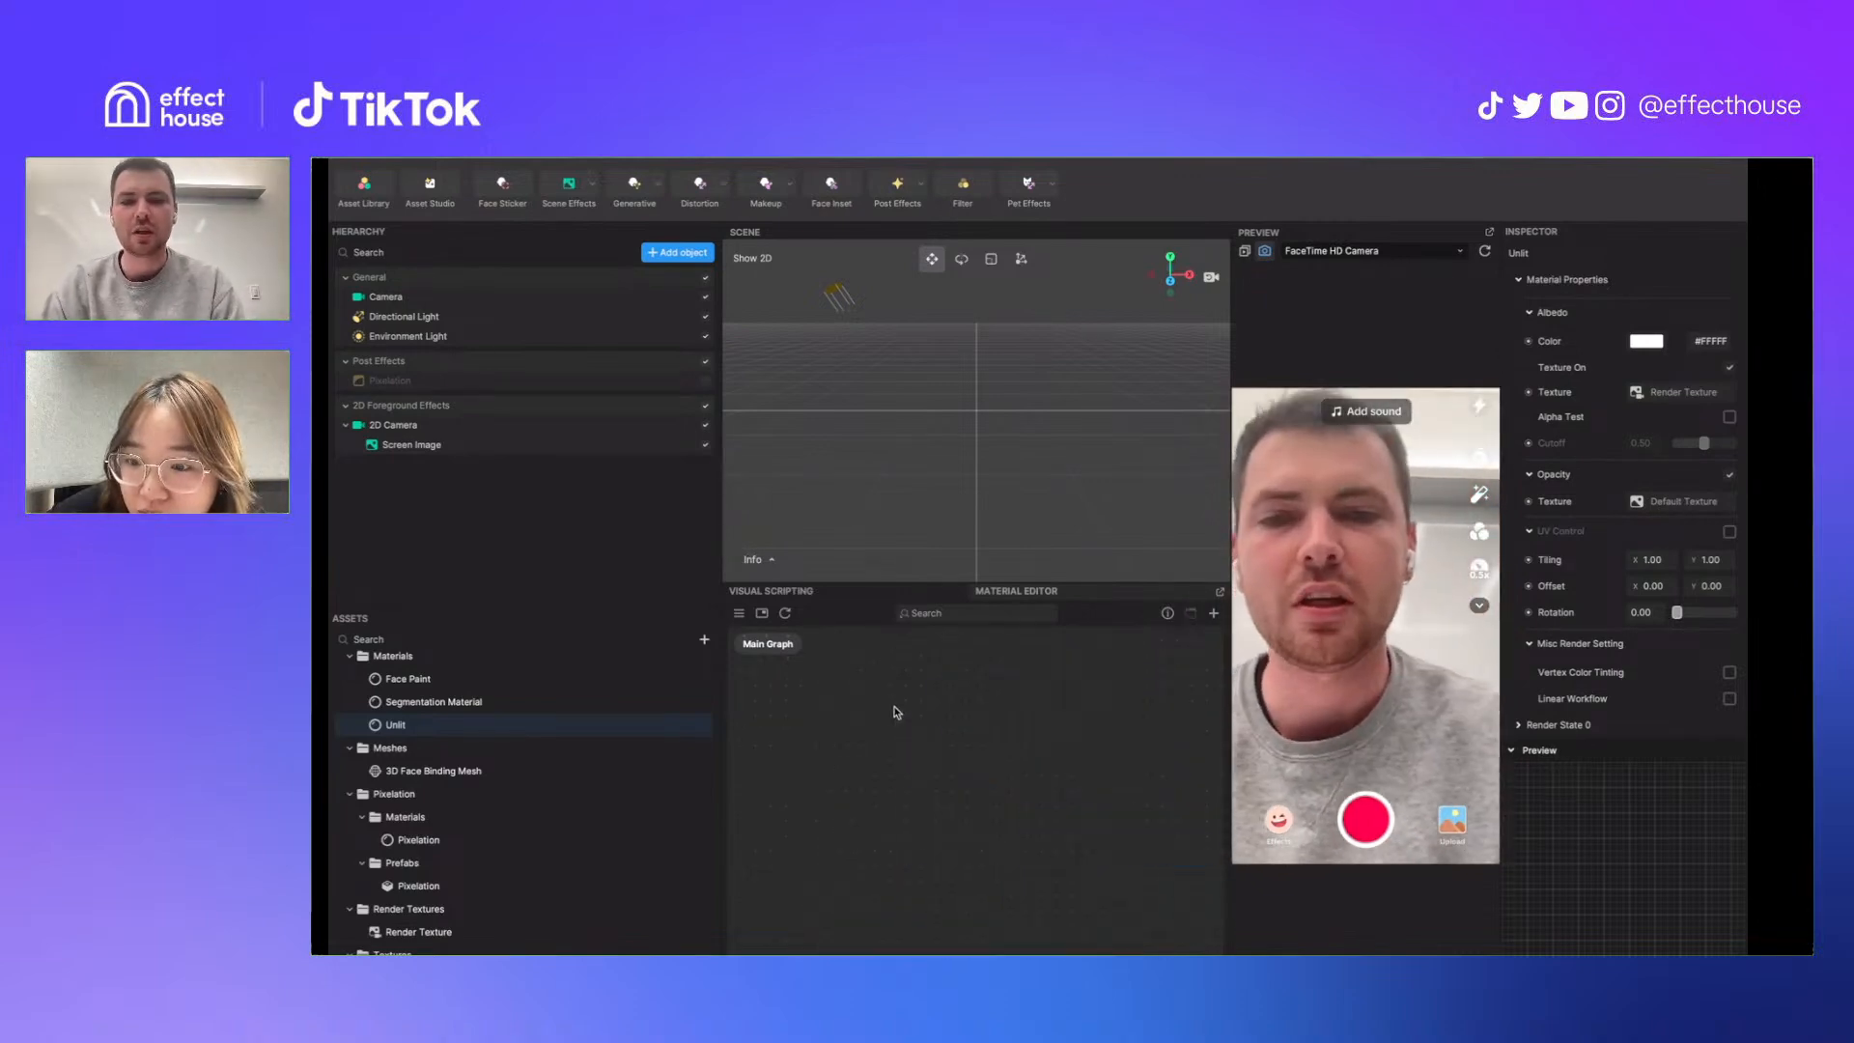
Delete the Post Effects and 2D Foreground Effects groups from the scene hierarchy
right_click(512, 377)
click(531, 425)
right_click(510, 359)
click(546, 409)
Add a 3D Cube object to the scene
click(667, 253)
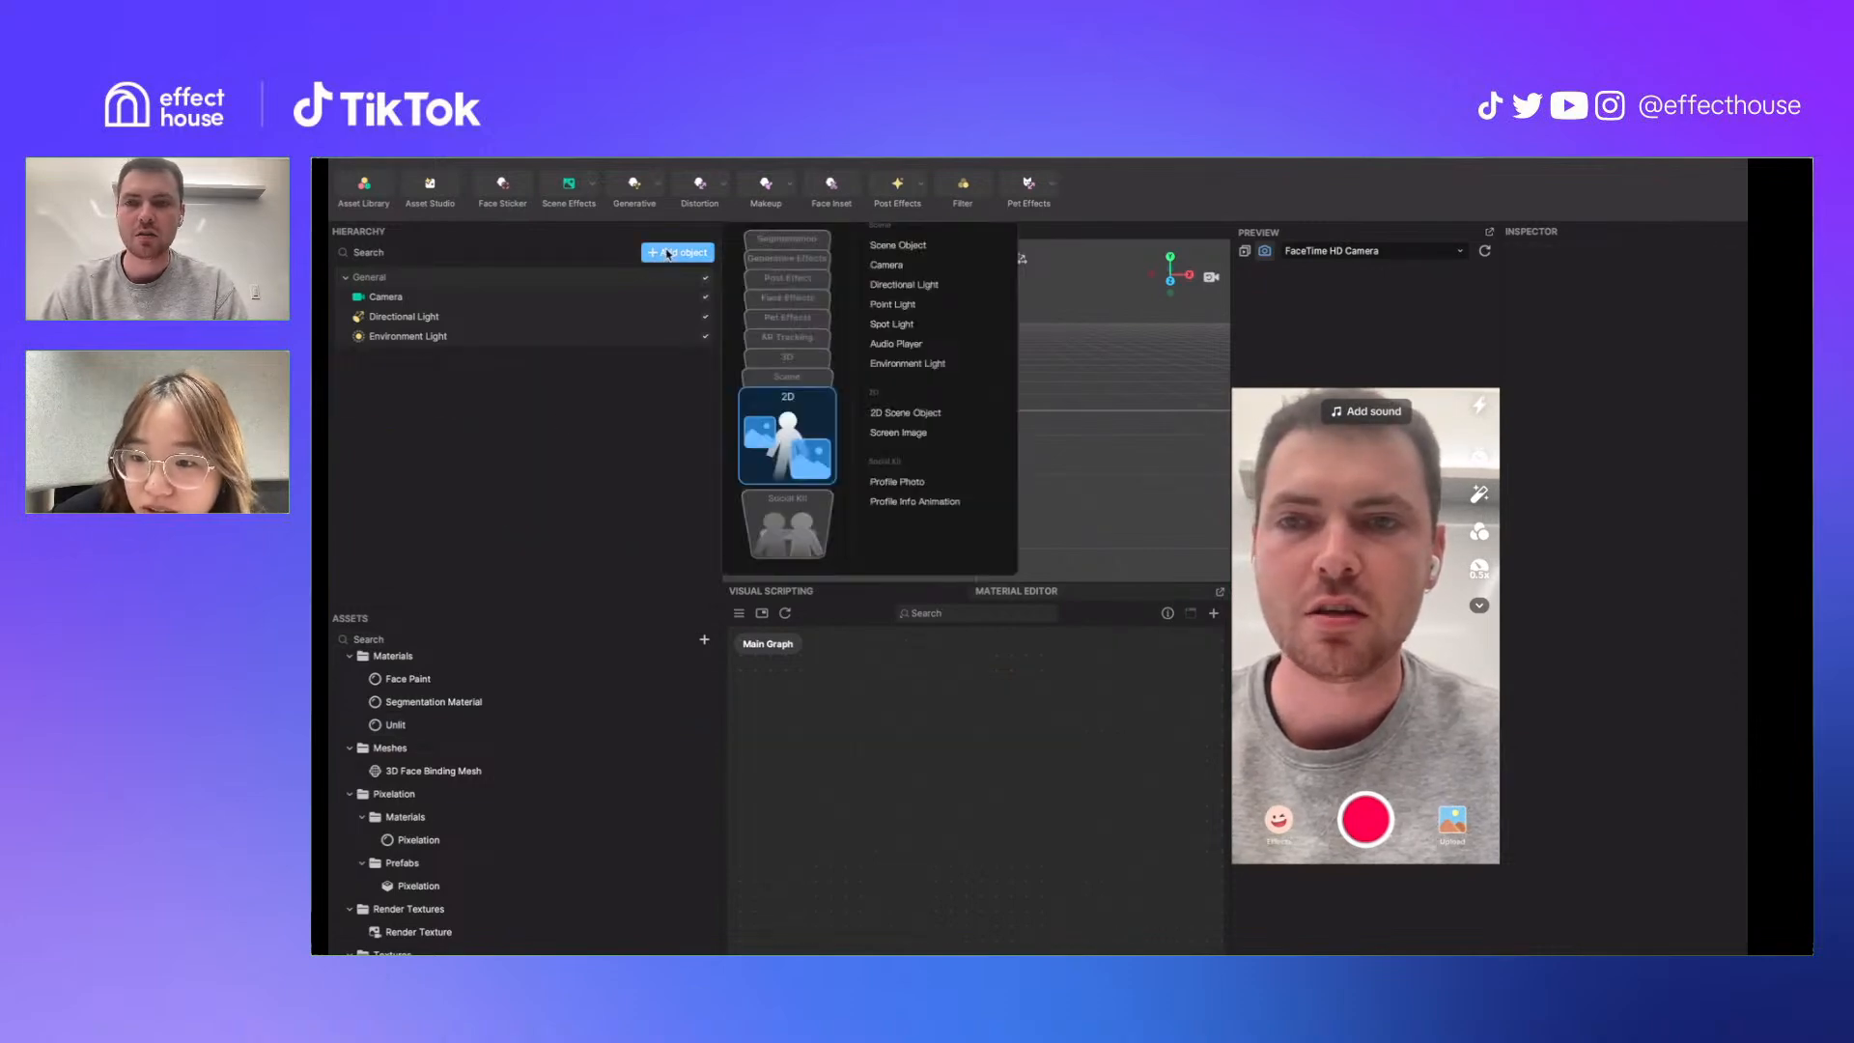
scroll(871, 414, up, 5)
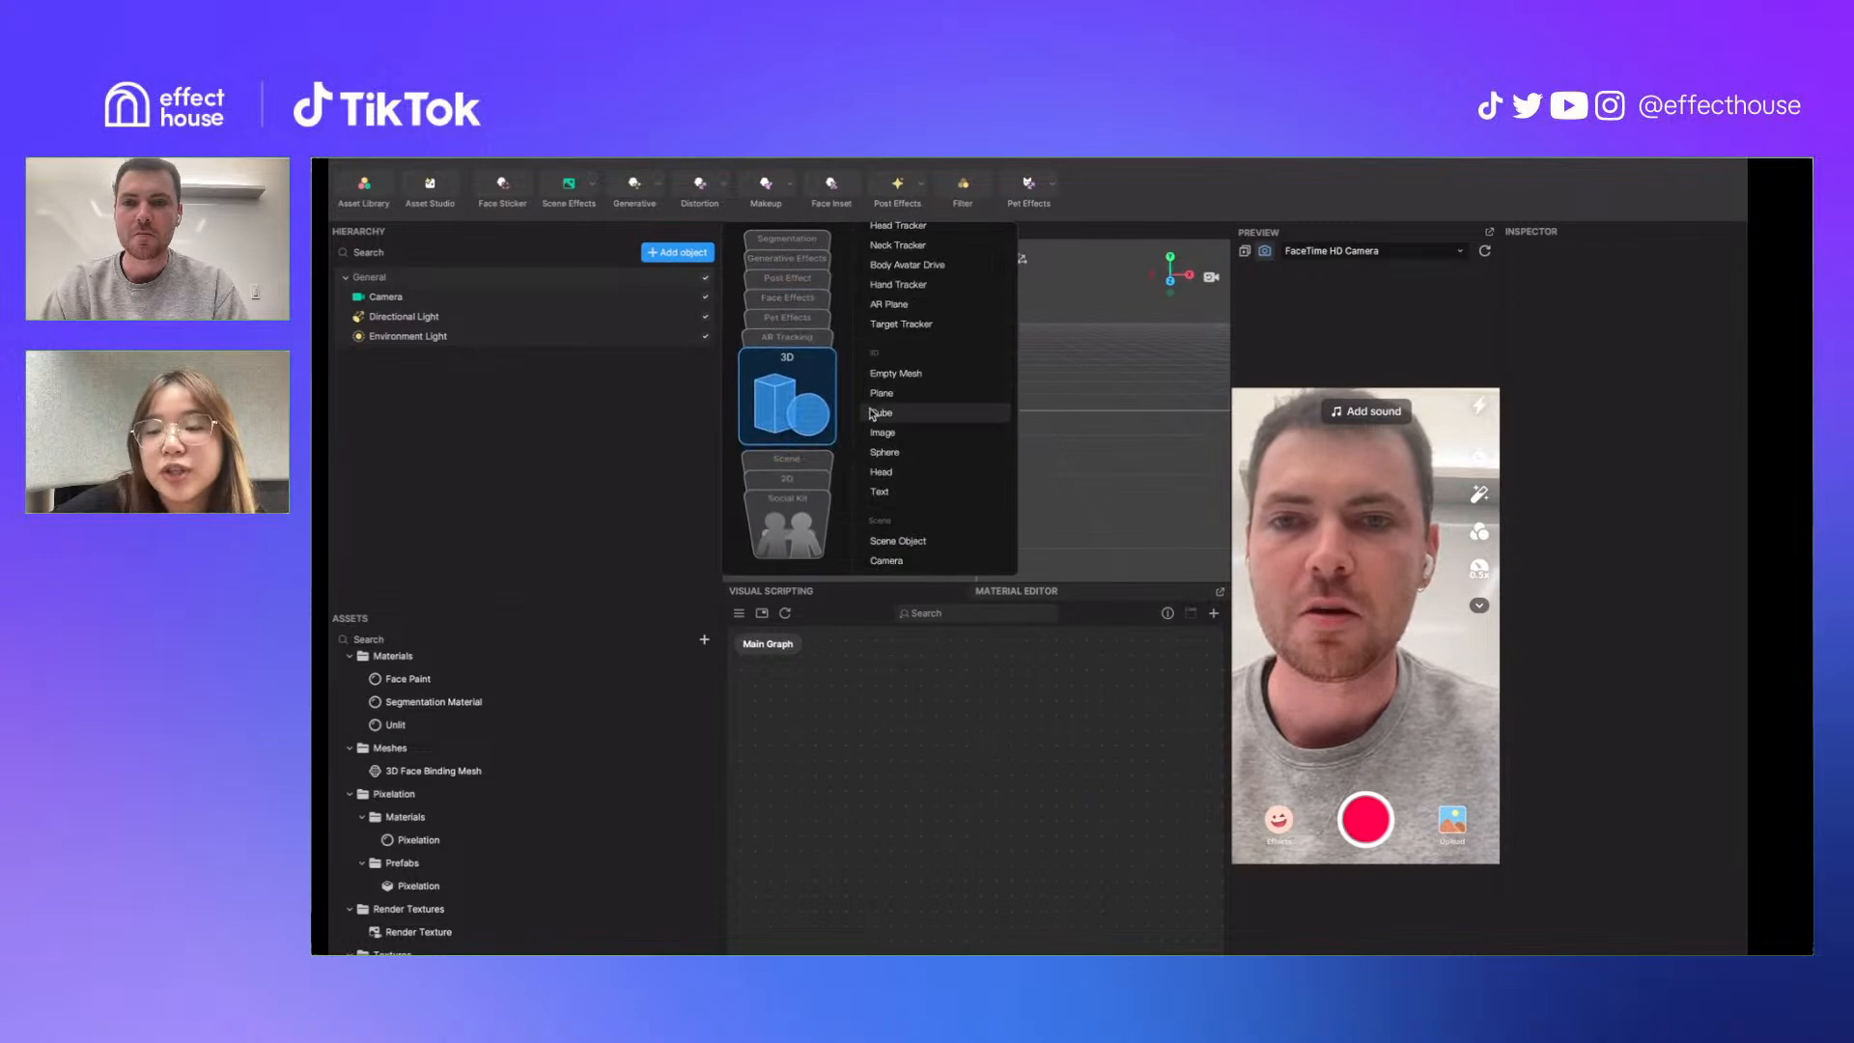
click(879, 413)
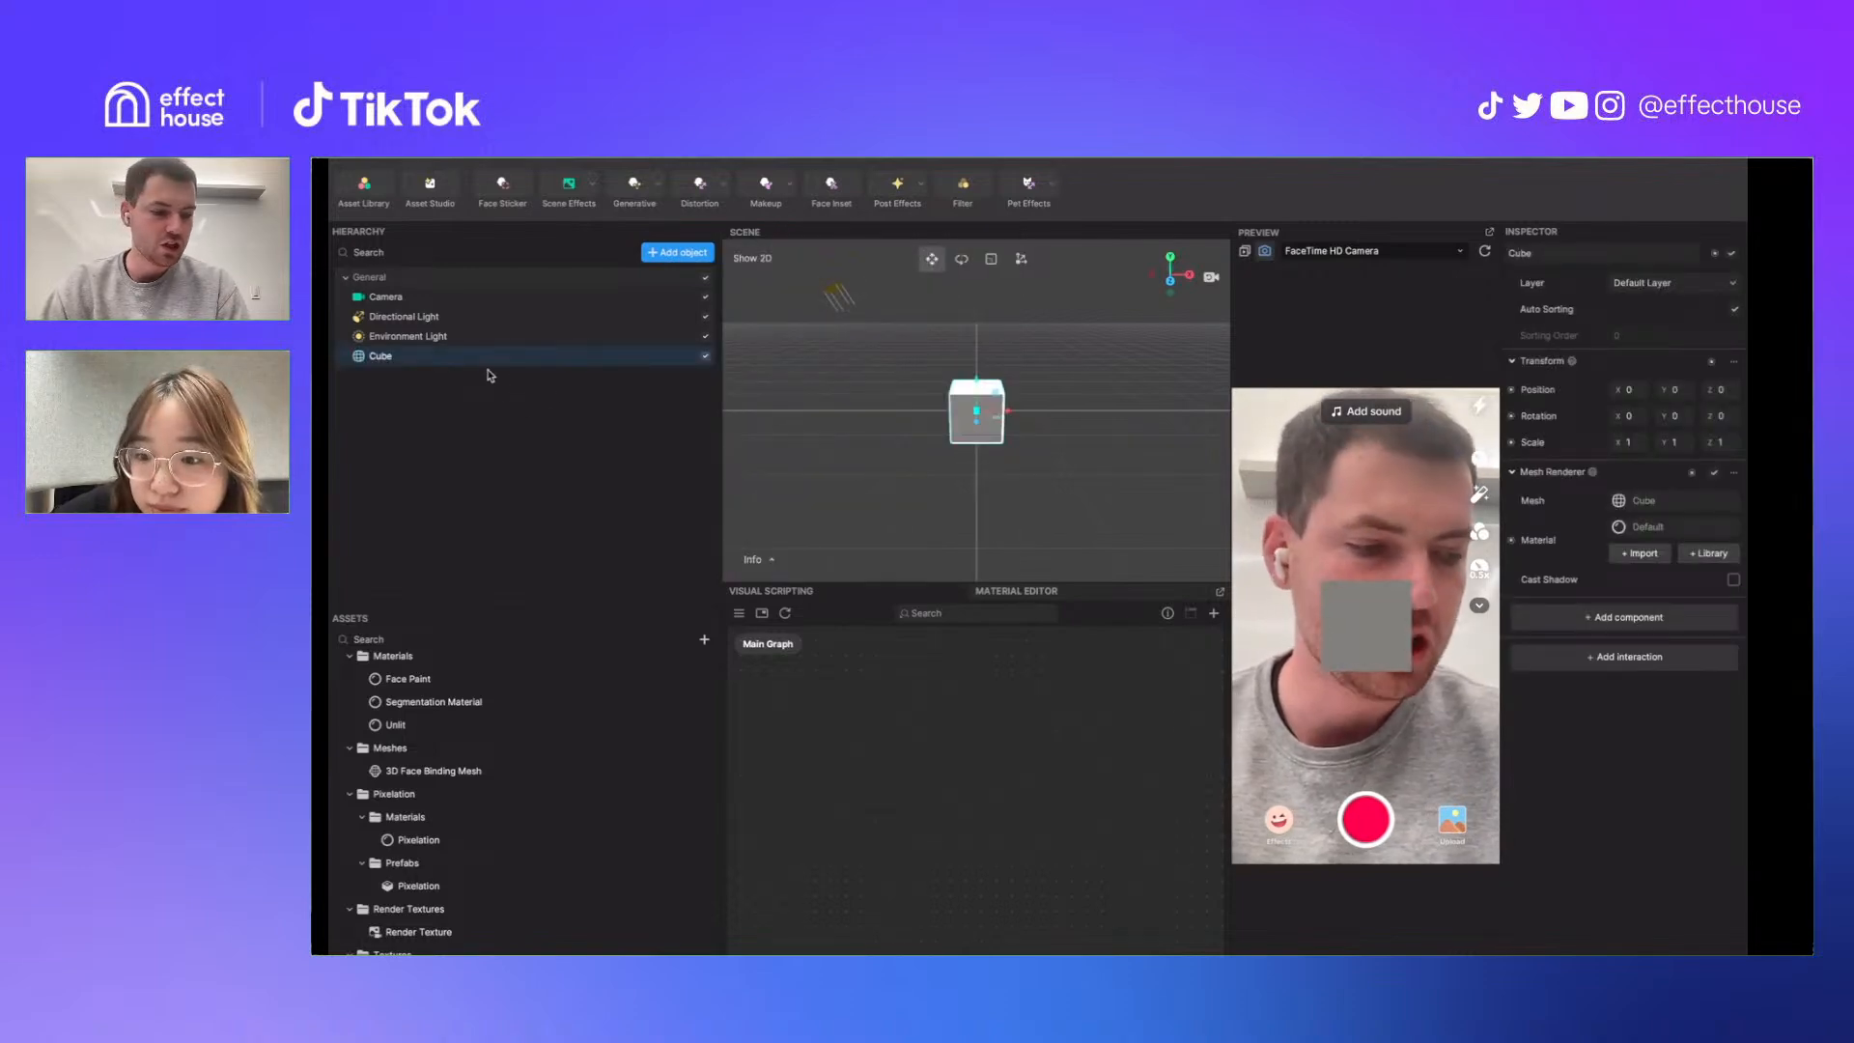
Add a Rigid Body component with Is Static enabled to the cube and restart the preview
click(1589, 617)
mouse_move(1470, 446)
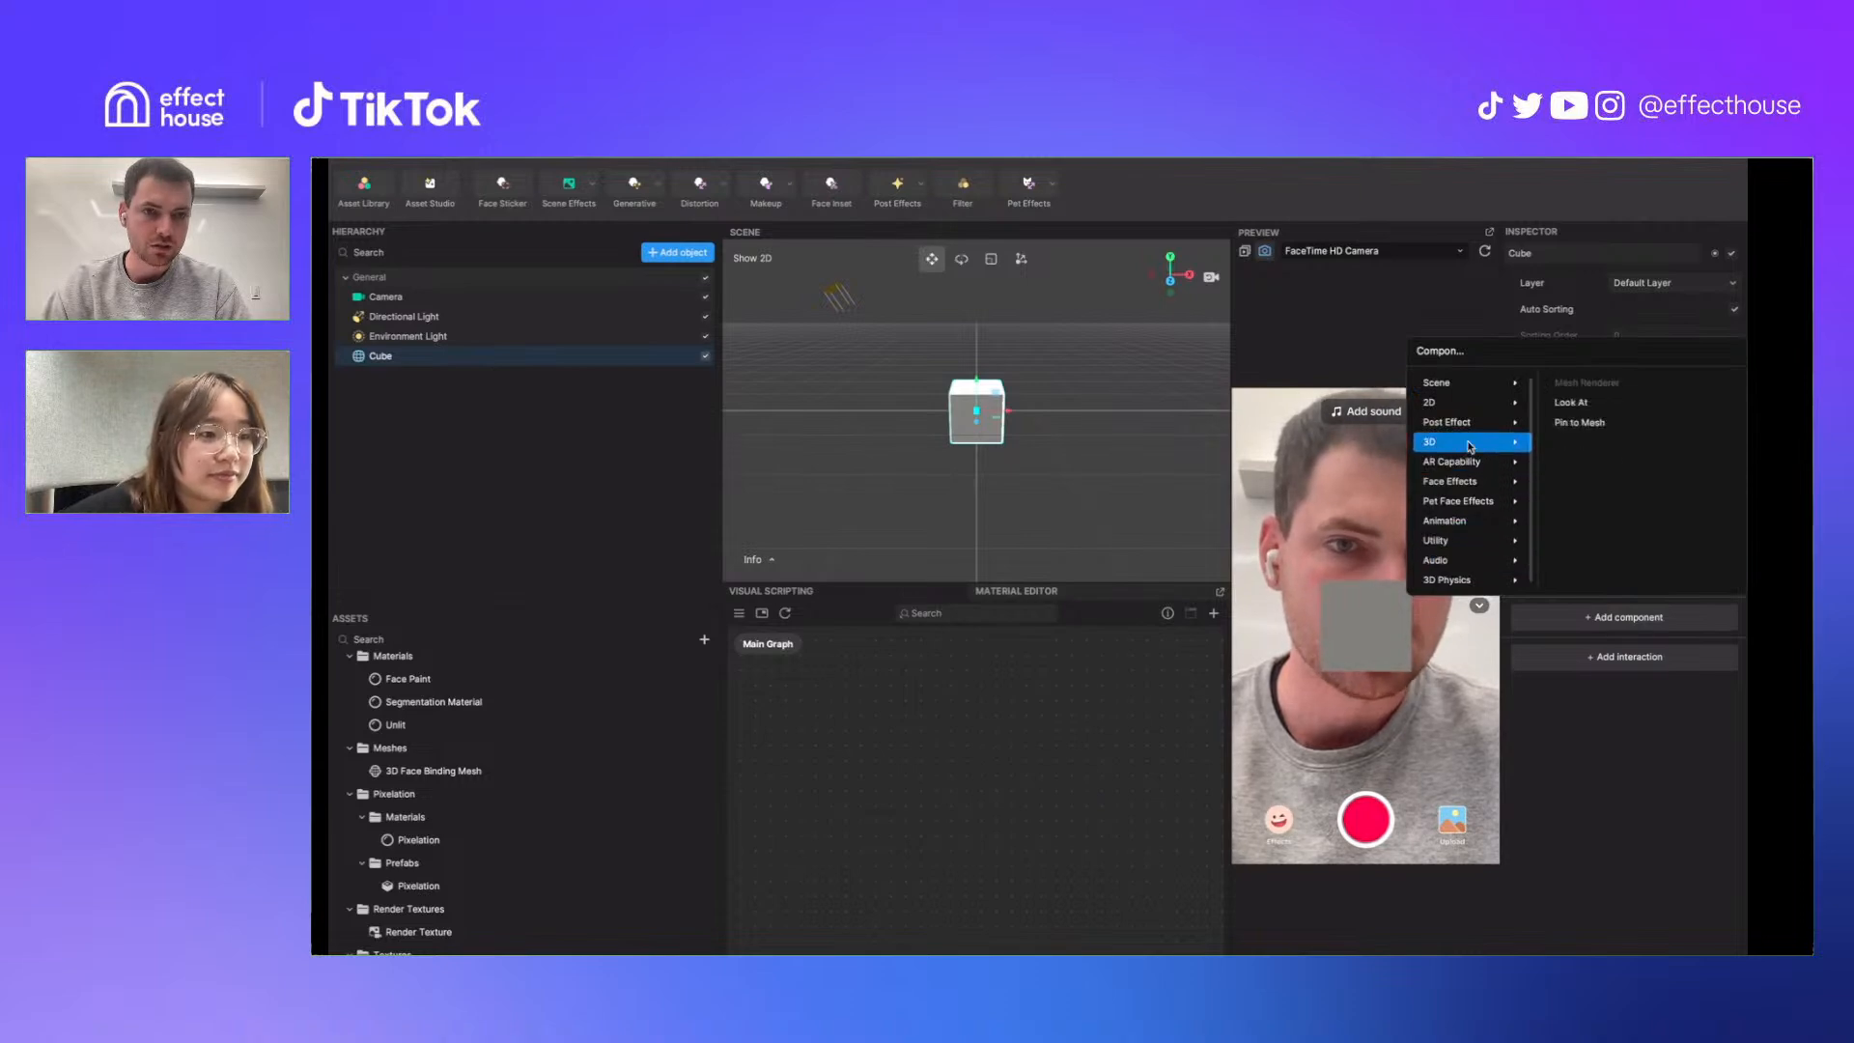
mouse_move(1467, 565)
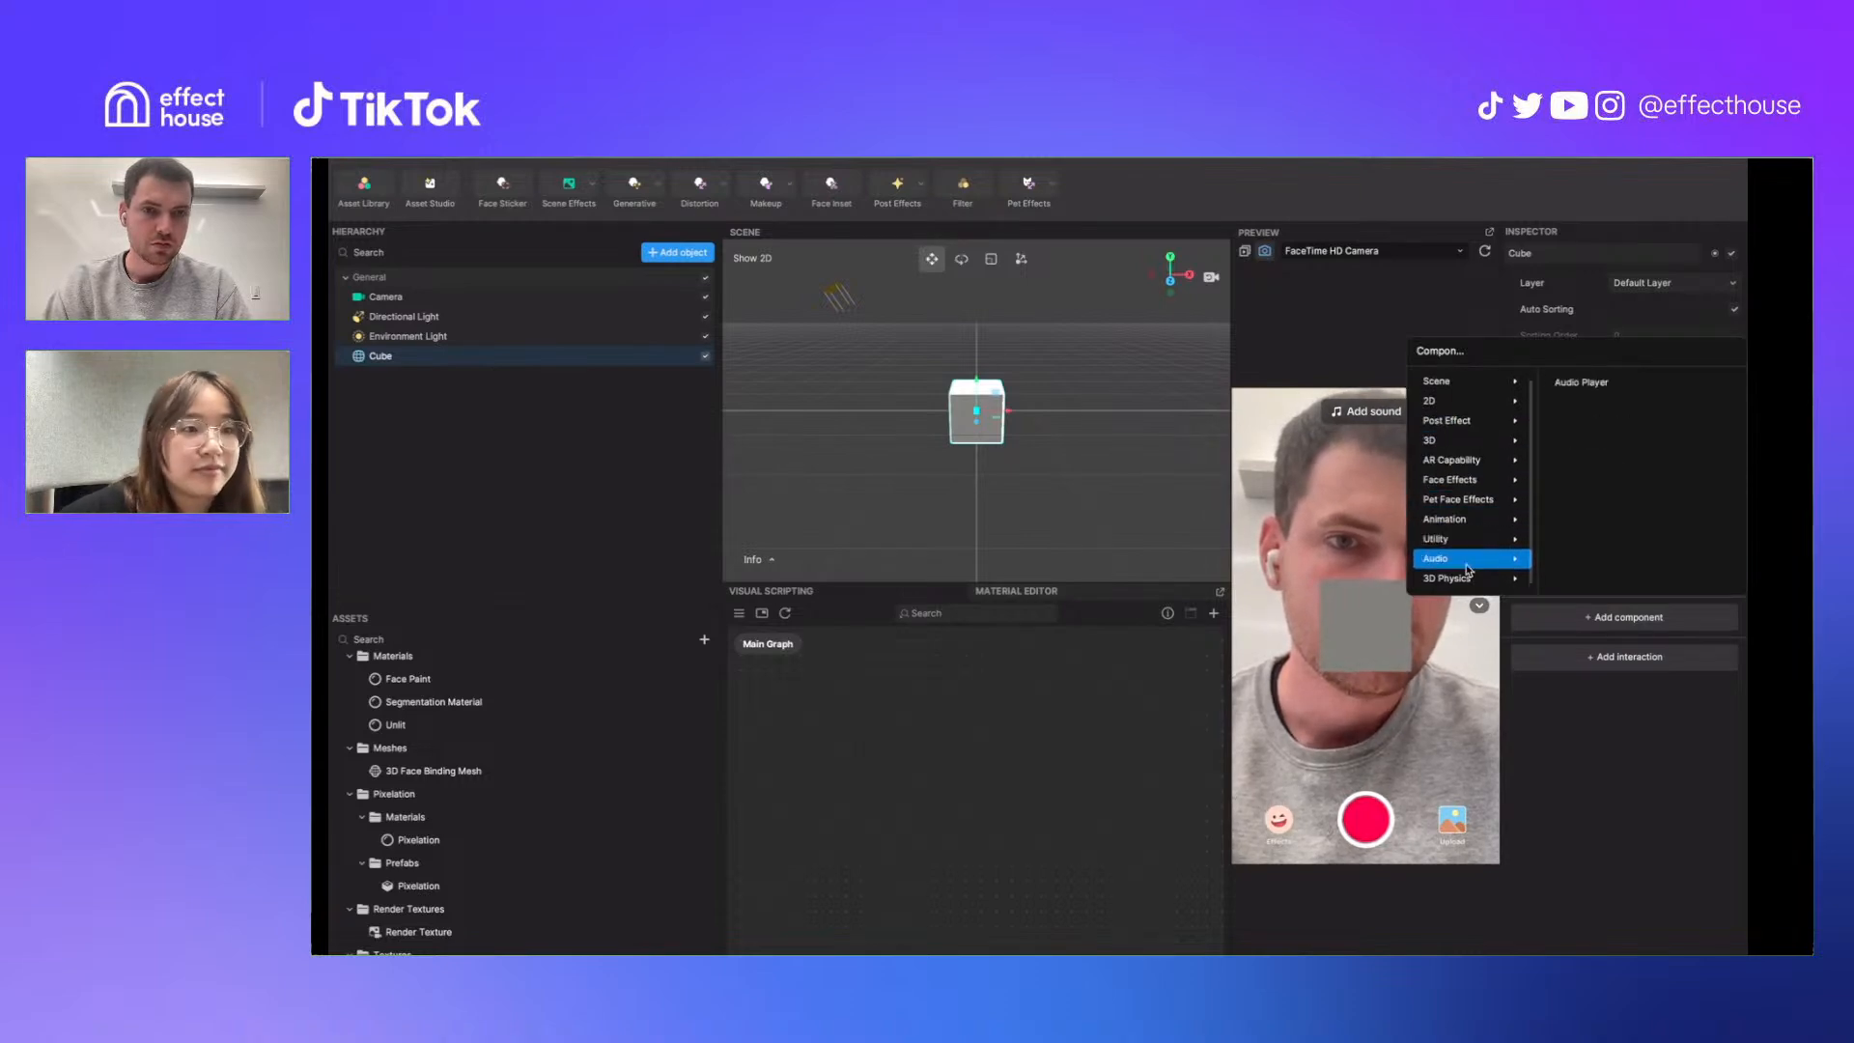
click(1577, 402)
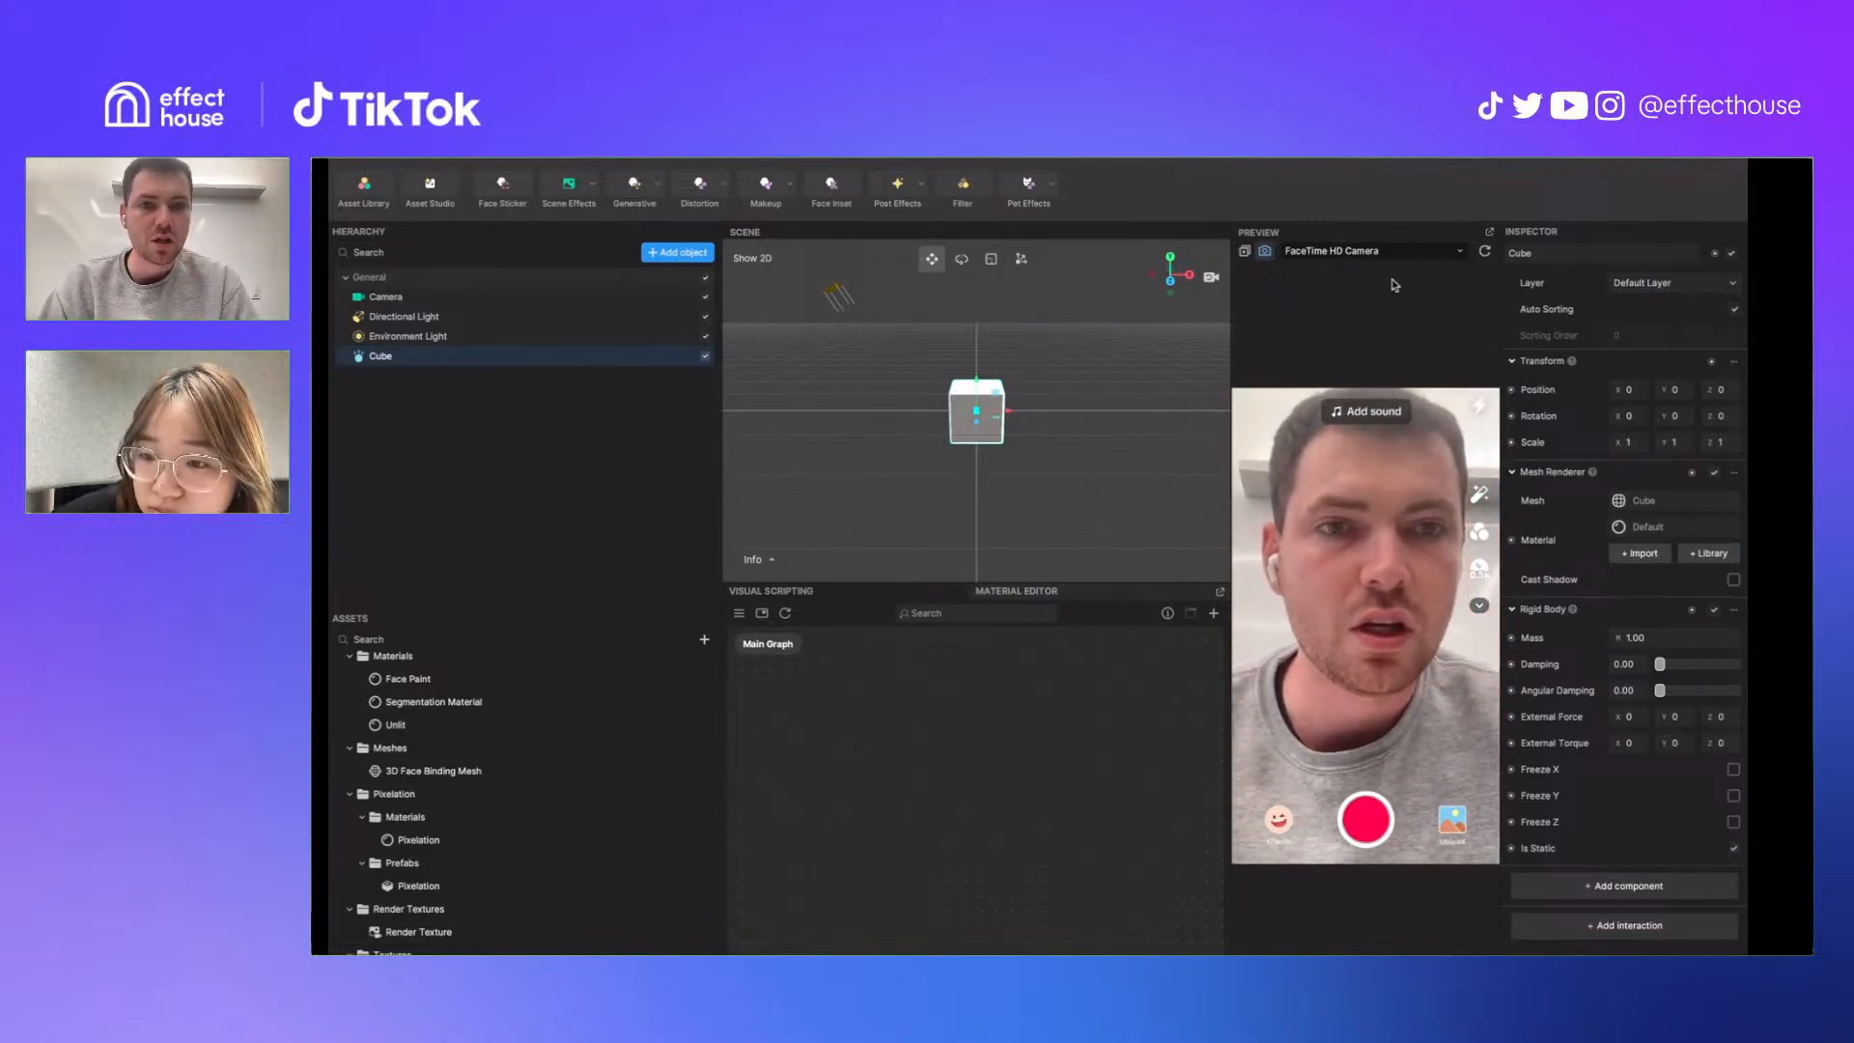
click(1488, 253)
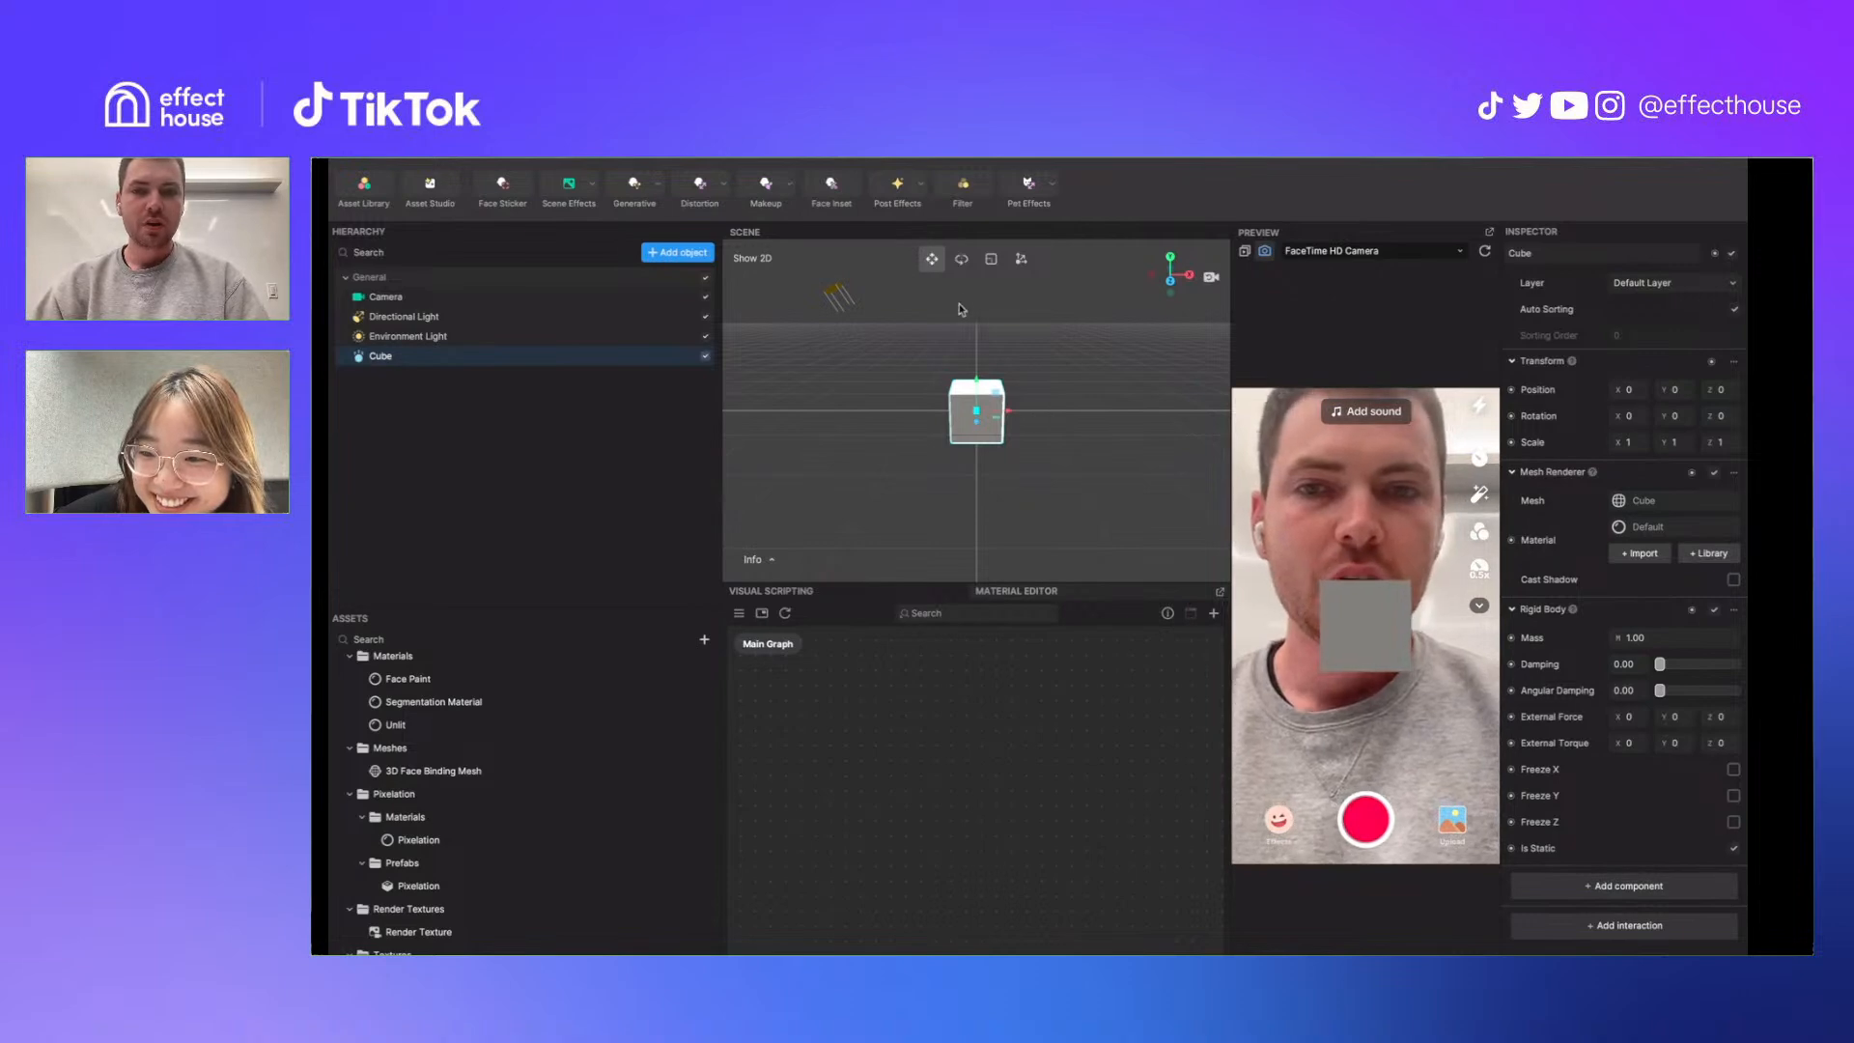
Rotate the cube to about X 43, Y 331, Z 18 and restart the preview with Is Static off
click(962, 260)
drag(978, 417, 945, 455)
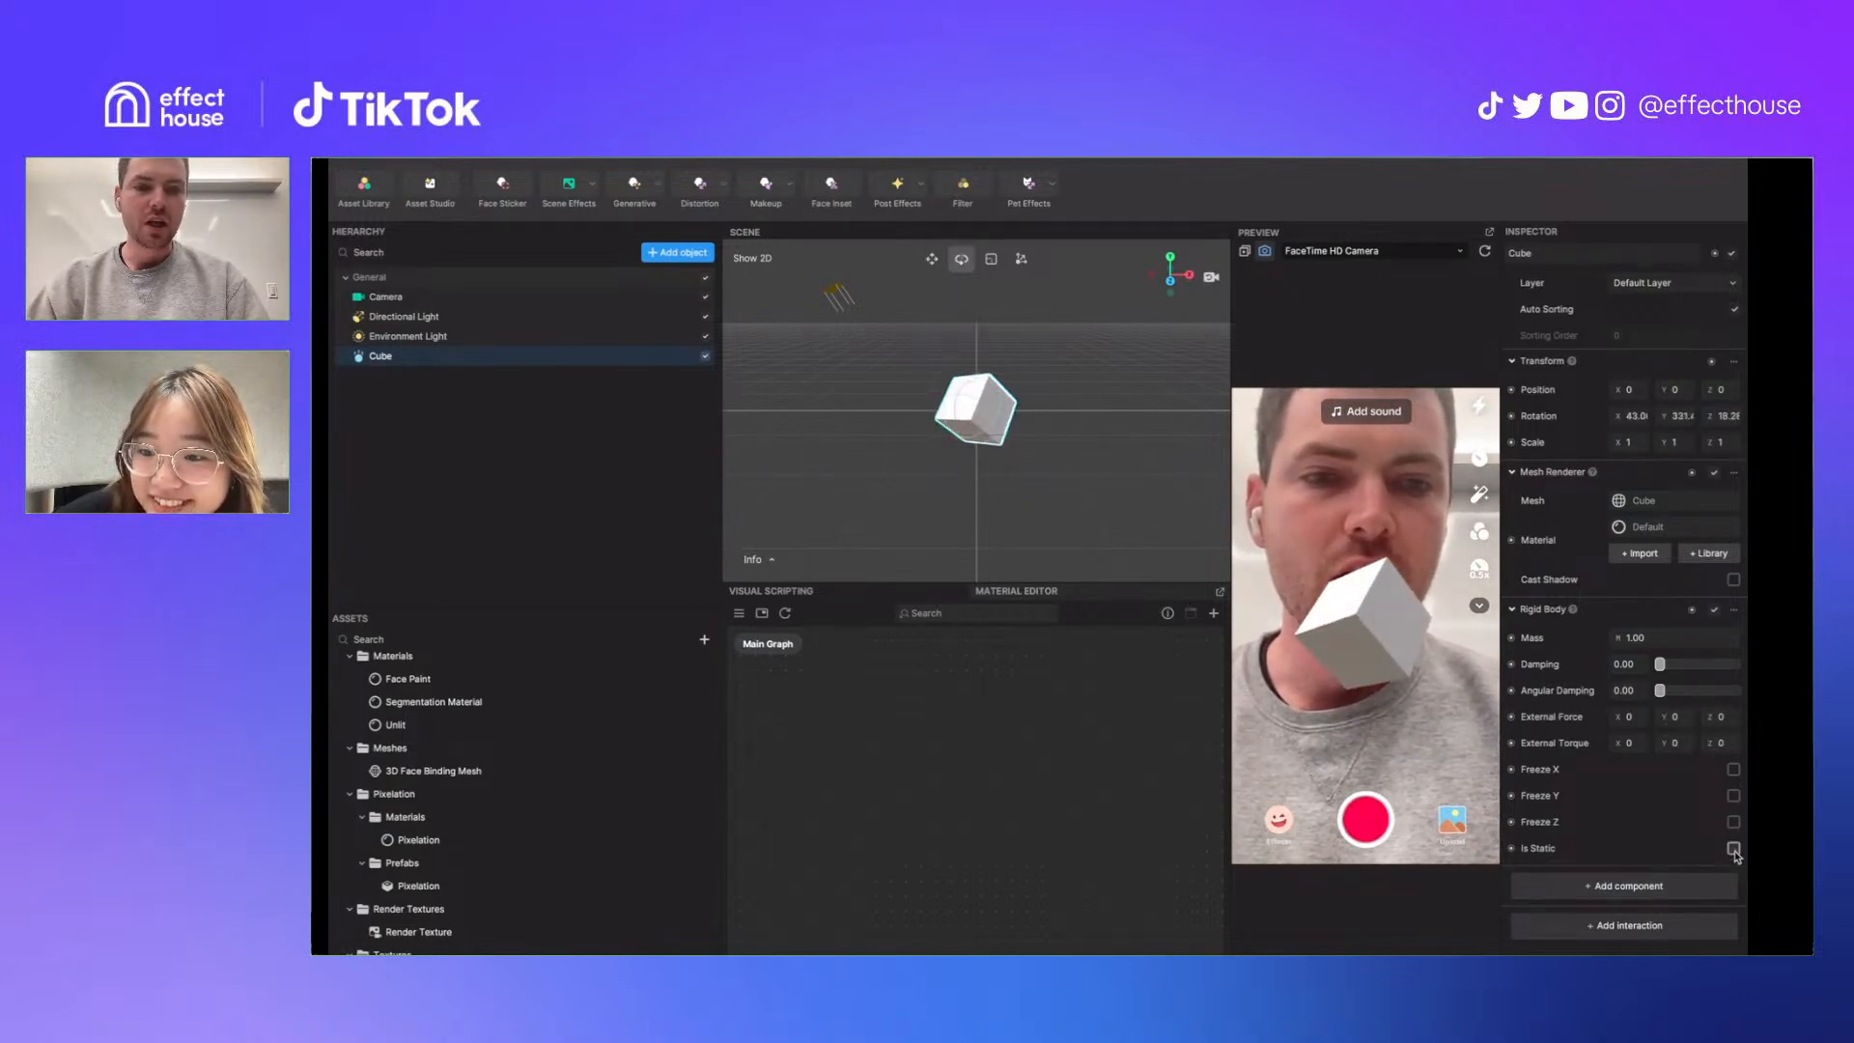
click(1486, 253)
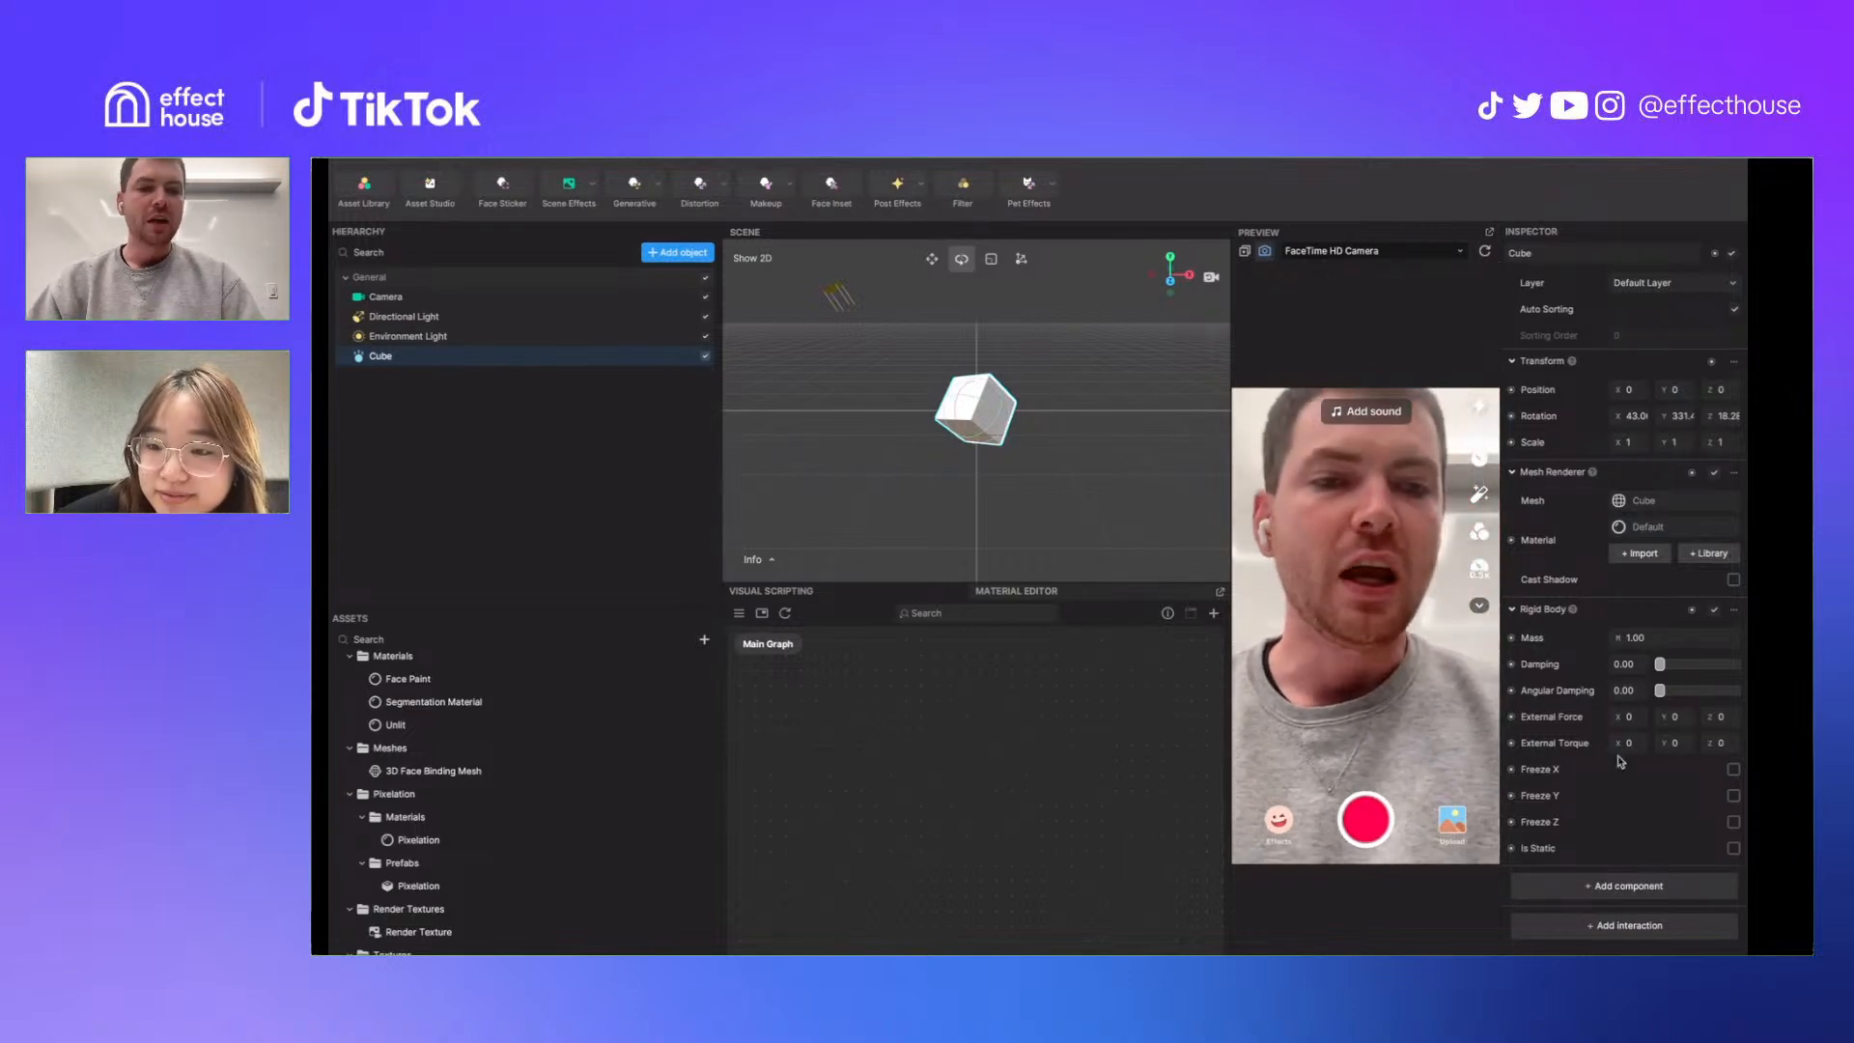
Enable Is Static on the cube's Rigid Body and add a Set Is Static node for it to the graph
click(1732, 848)
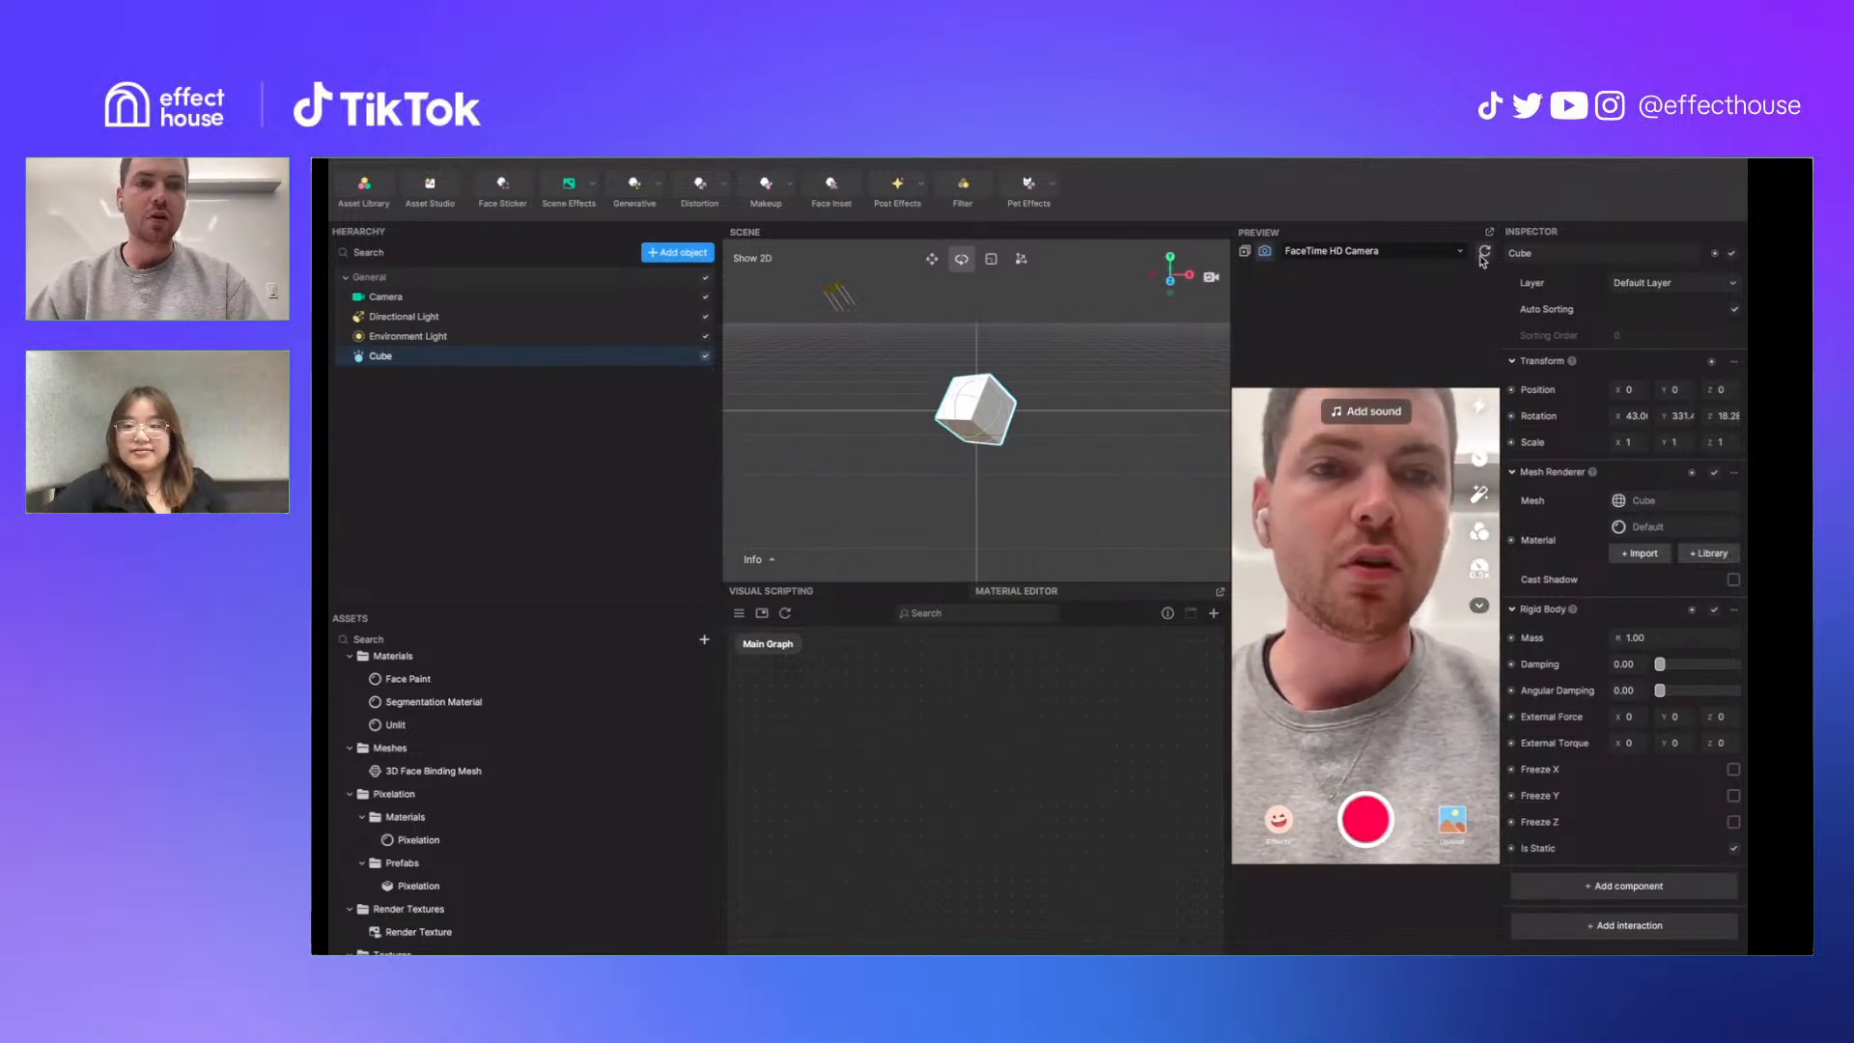
scroll(1163, 479, down, 2)
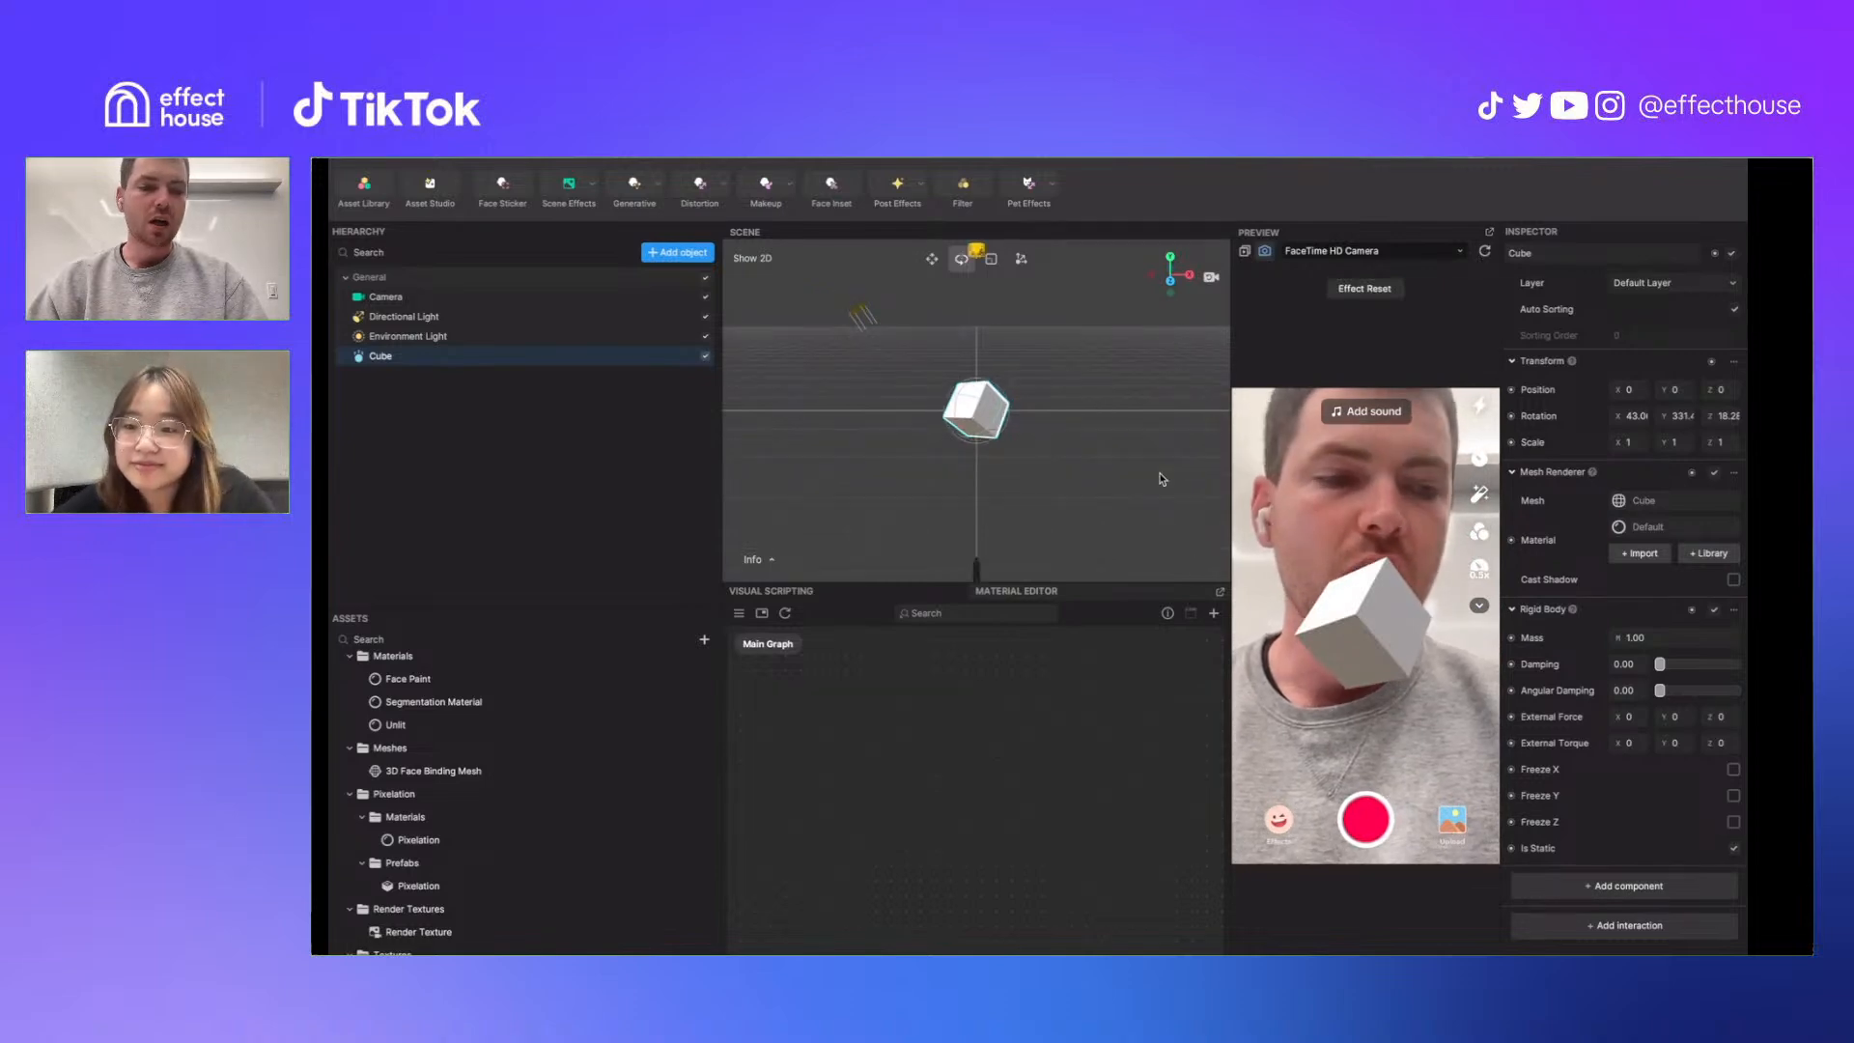
click(1511, 848)
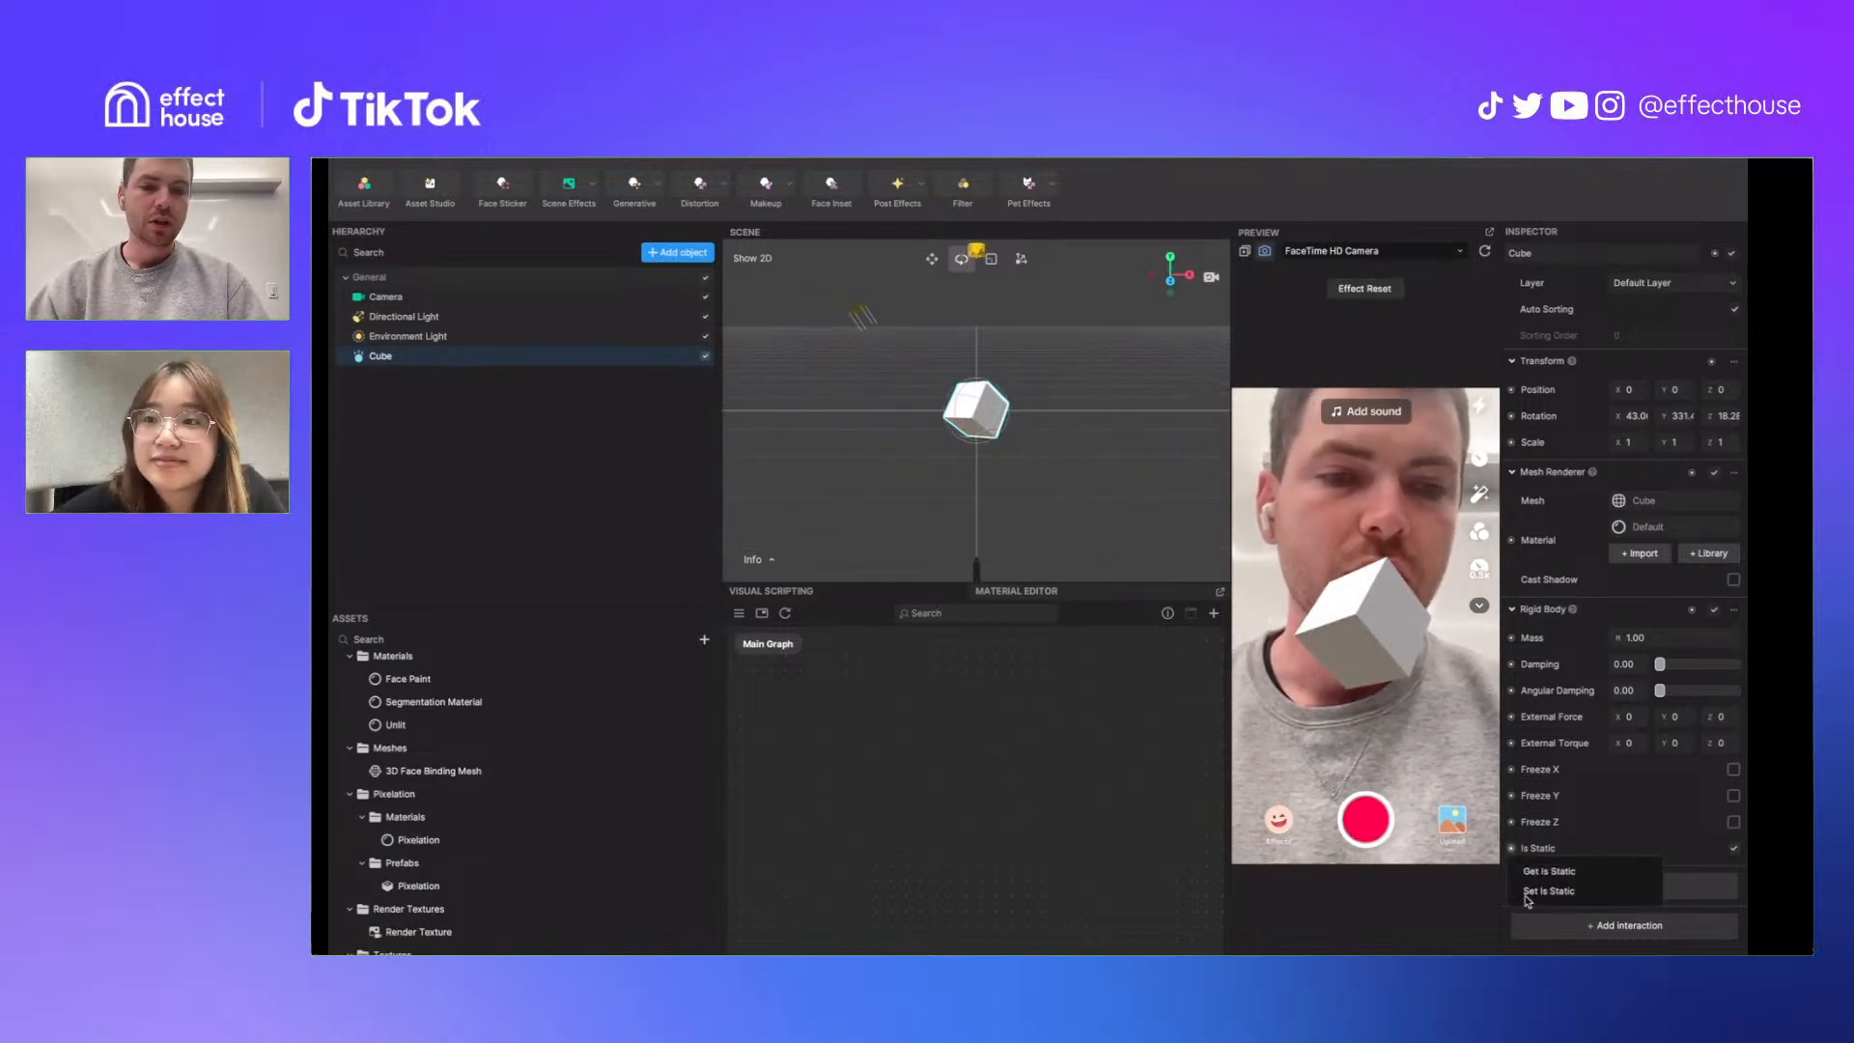
click(1559, 891)
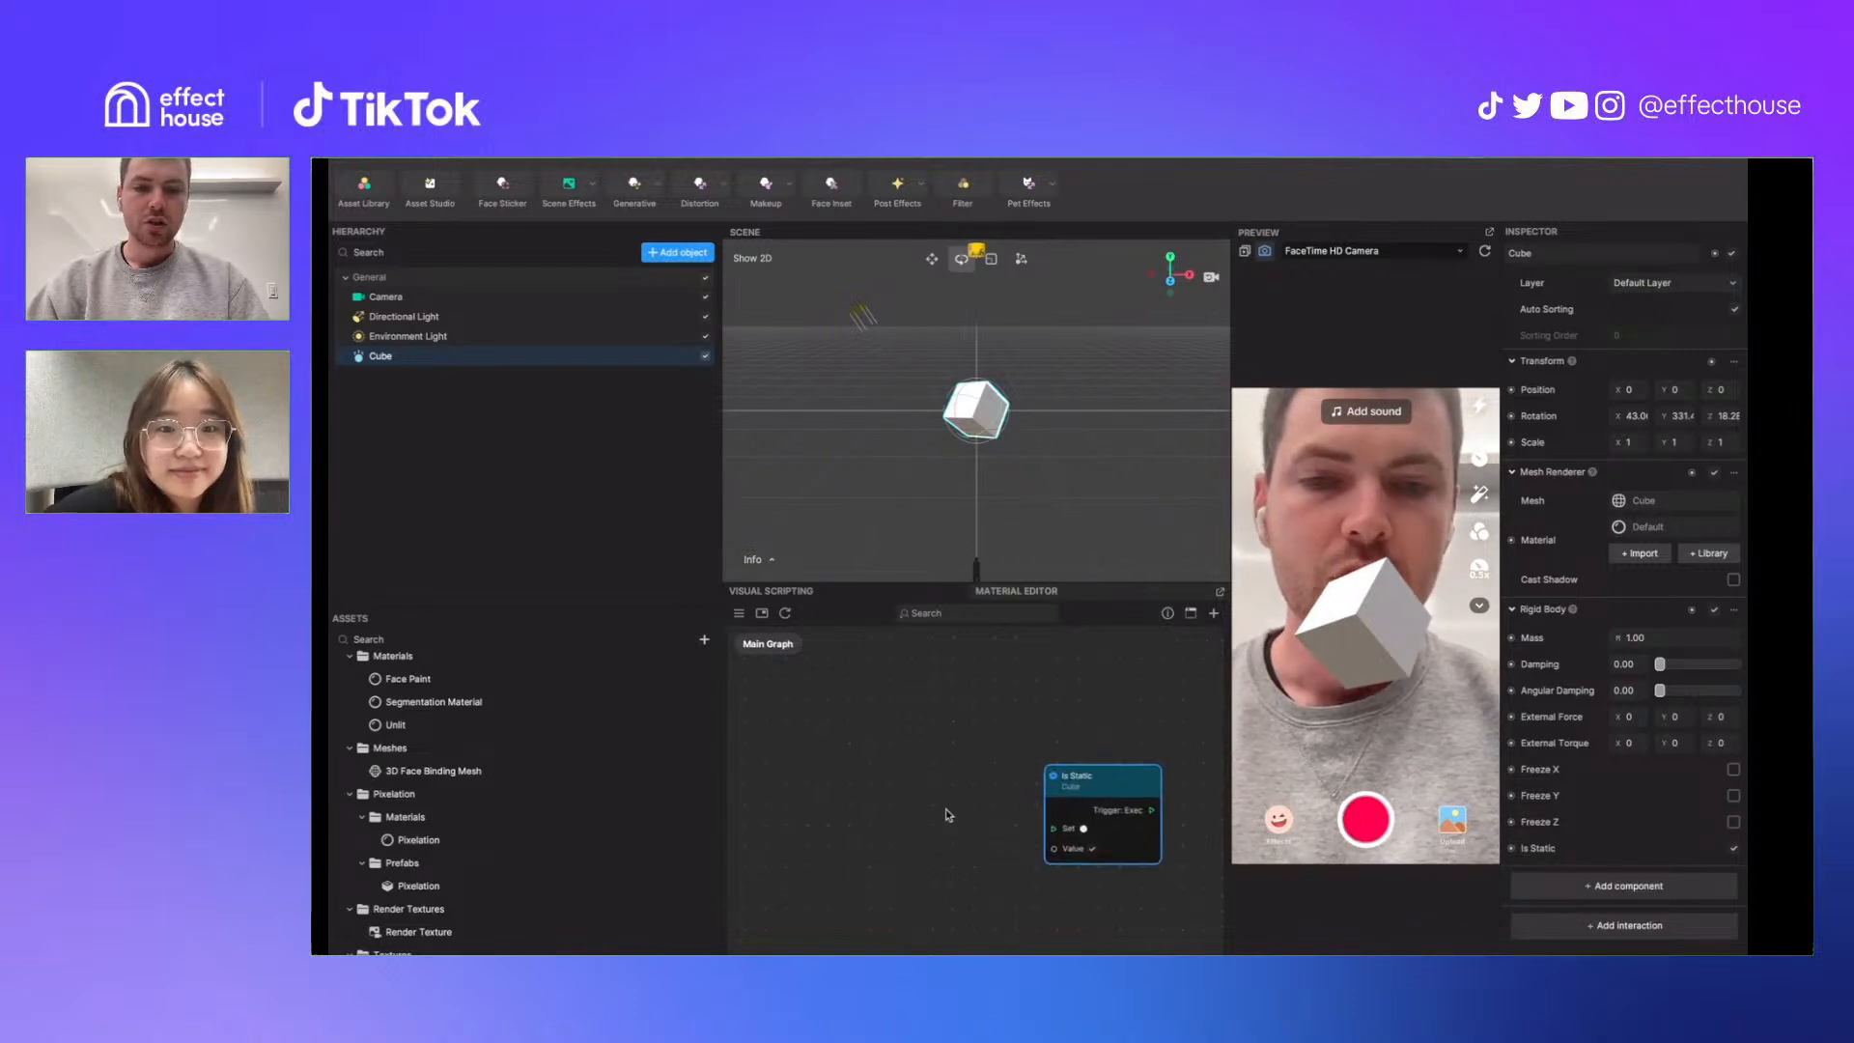
Clear Value on the Is Static node, add a Screen Tap node, and connect its Next output to the Is Static Set input
click(1092, 849)
right_click(908, 777)
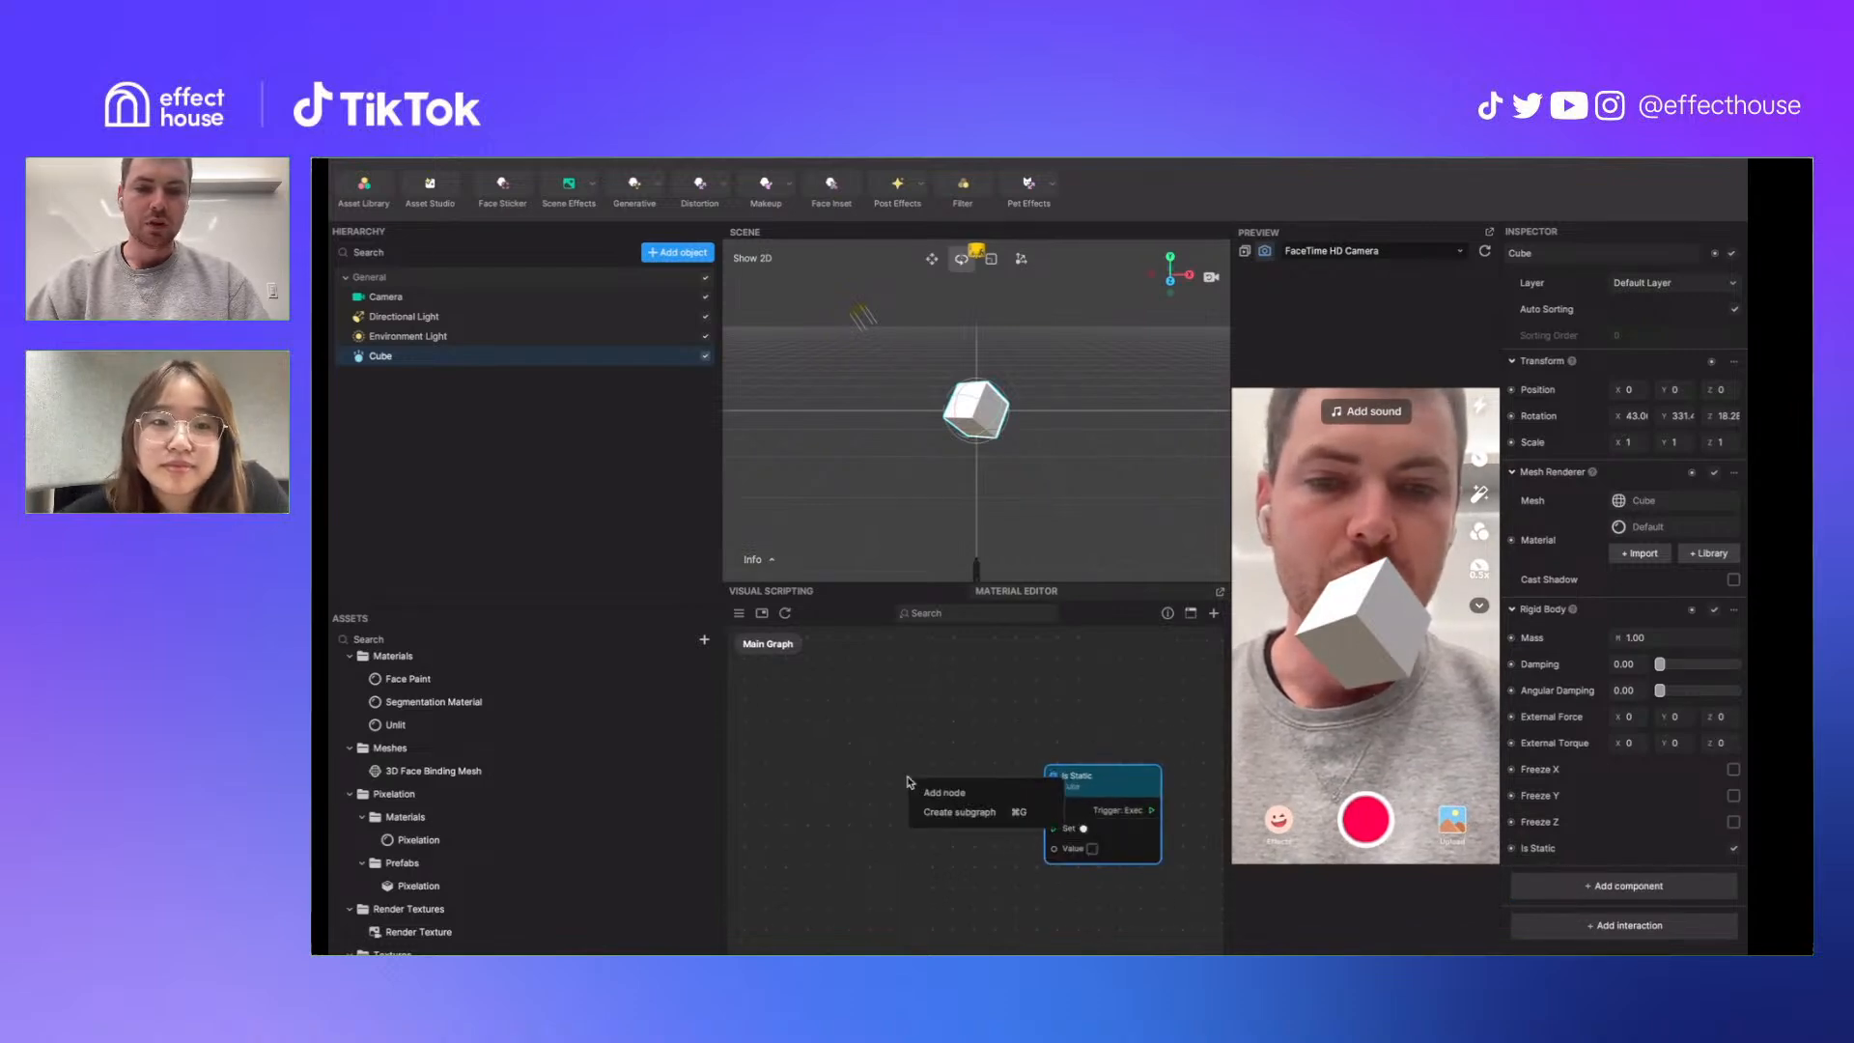
click(933, 790)
text(scre)
click(949, 839)
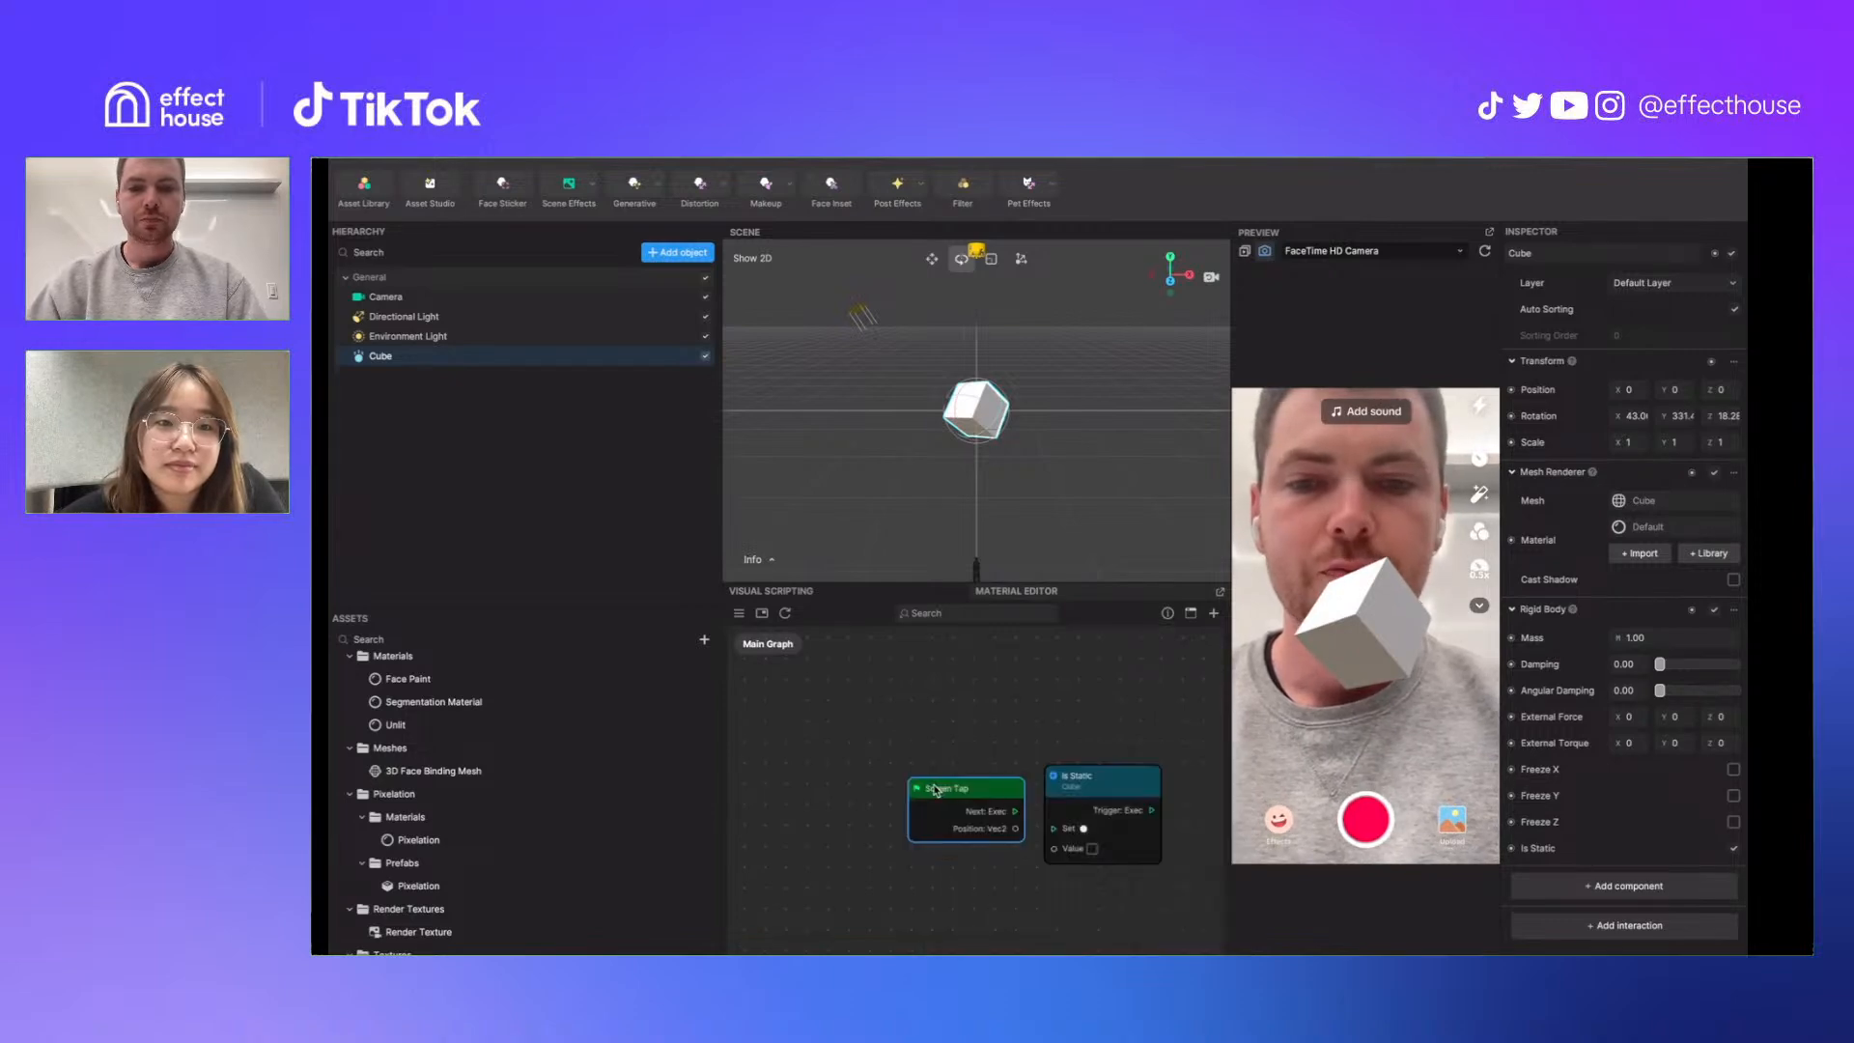
drag(984, 783, 1054, 828)
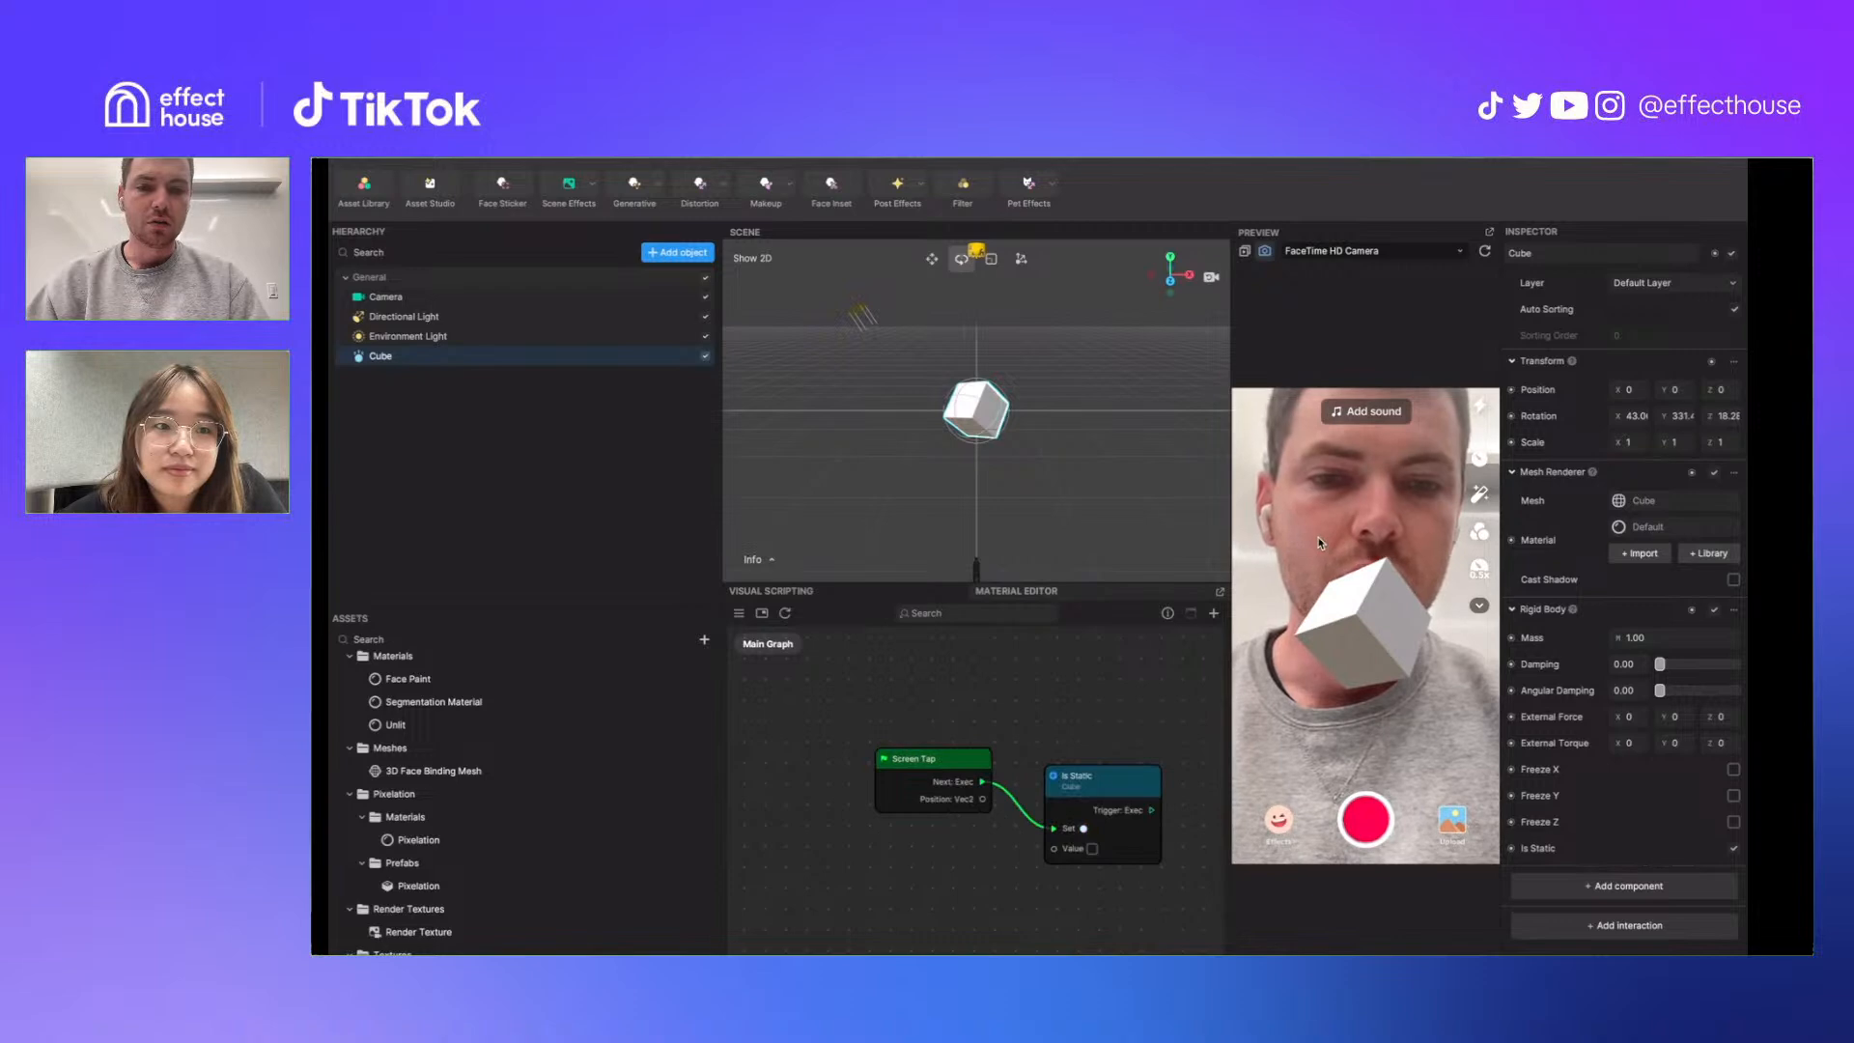
Restart the preview to test the tap-triggered Is Static change and space out the Screen Tap and Is Static nodes
click(1485, 251)
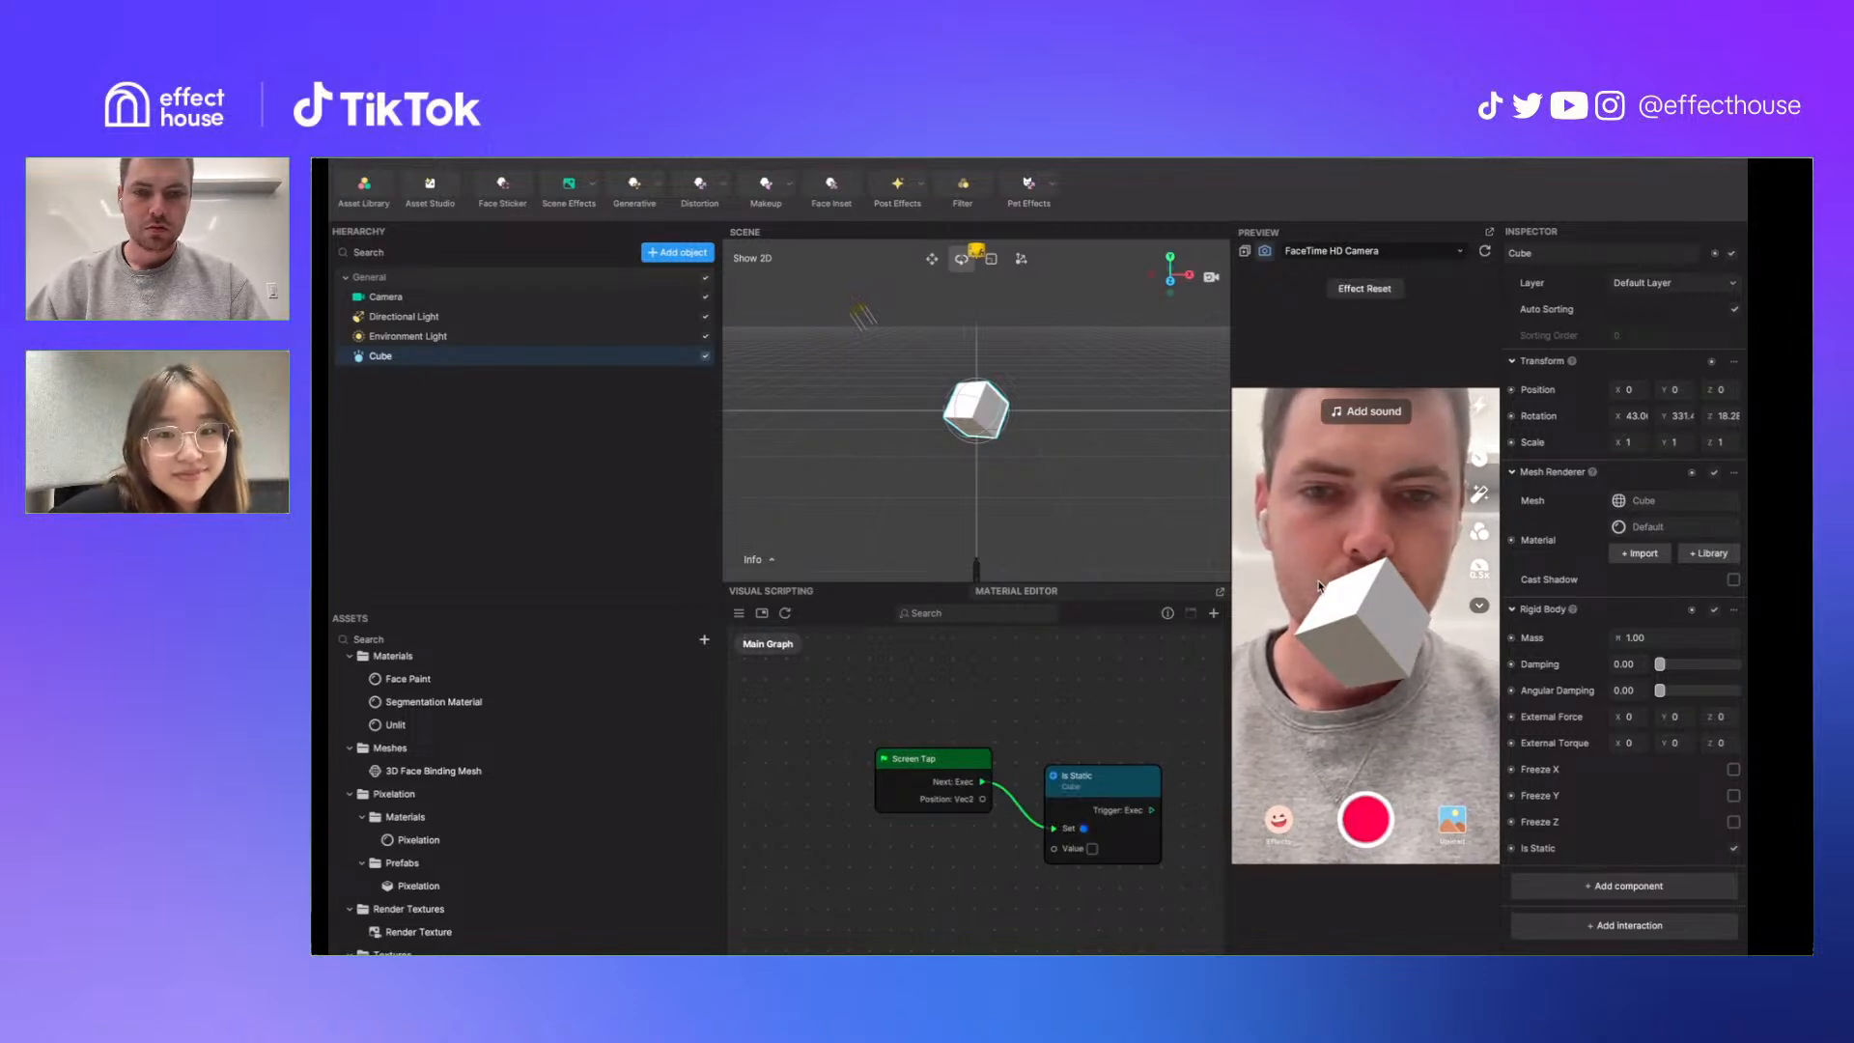
drag(932, 762, 871, 759)
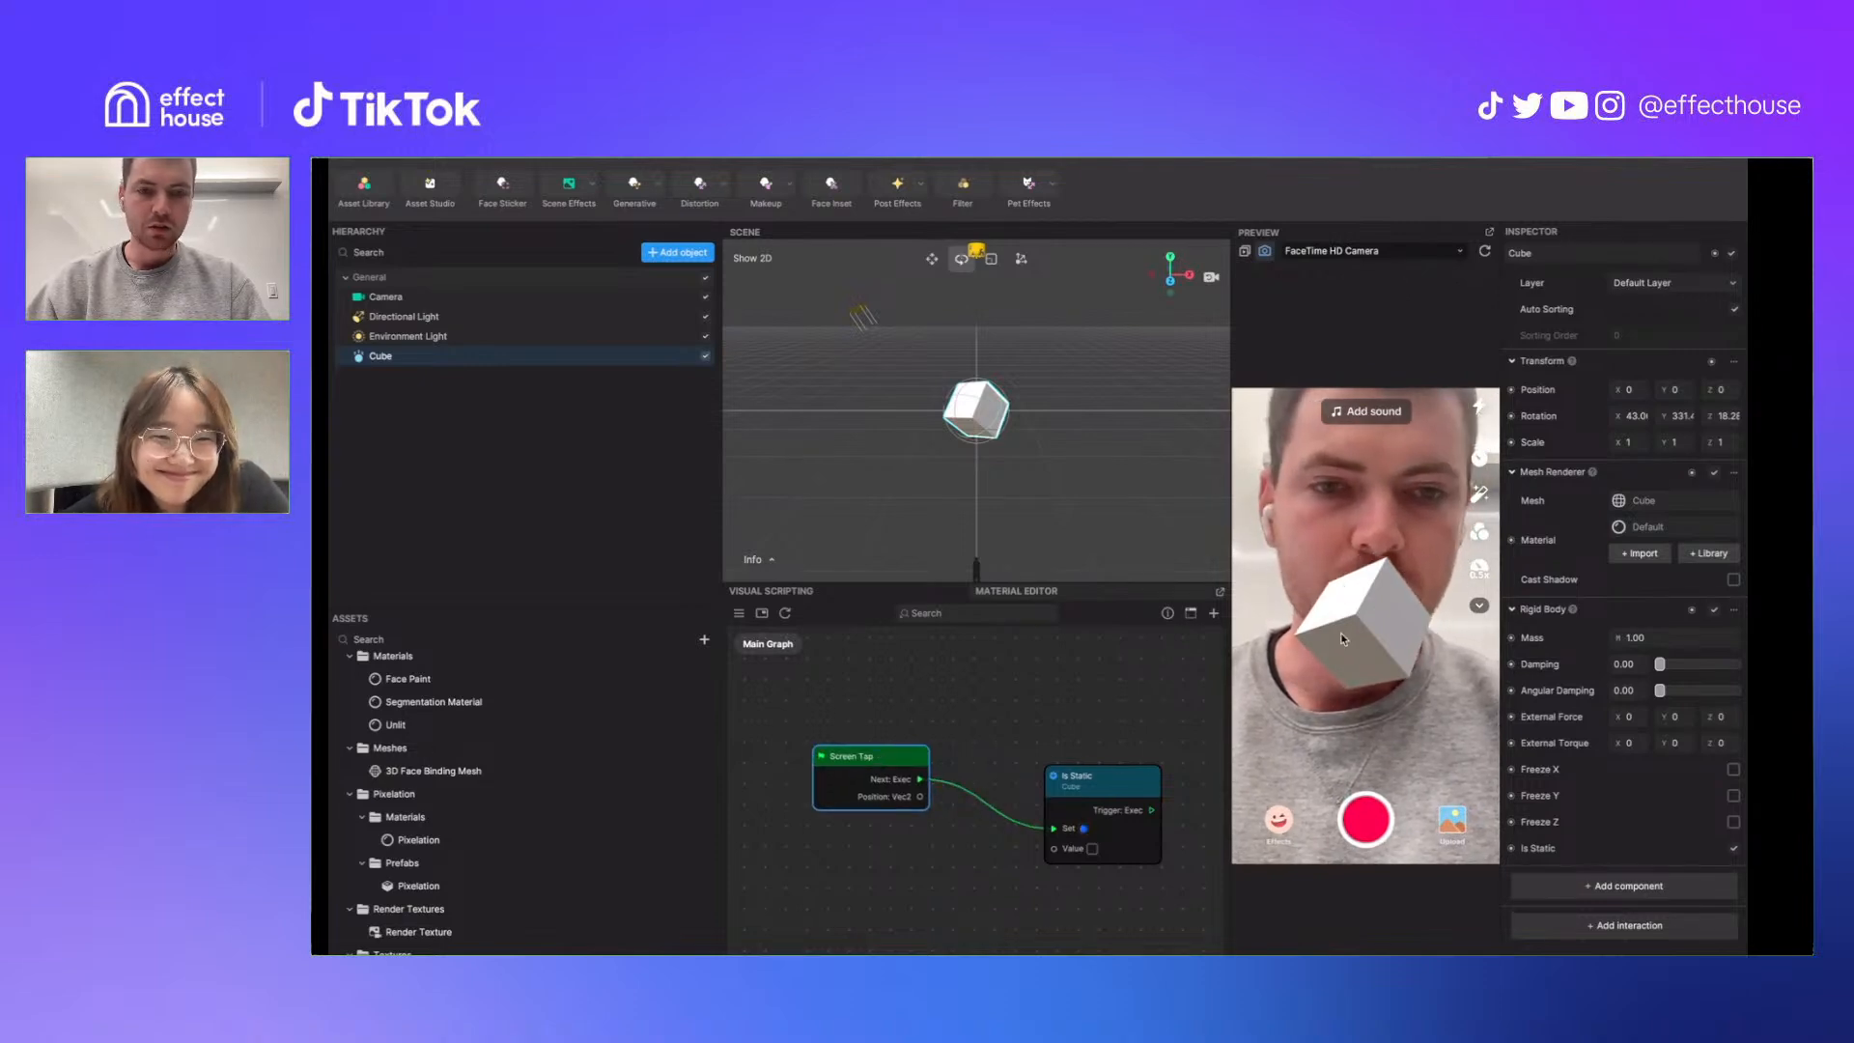
click(1484, 253)
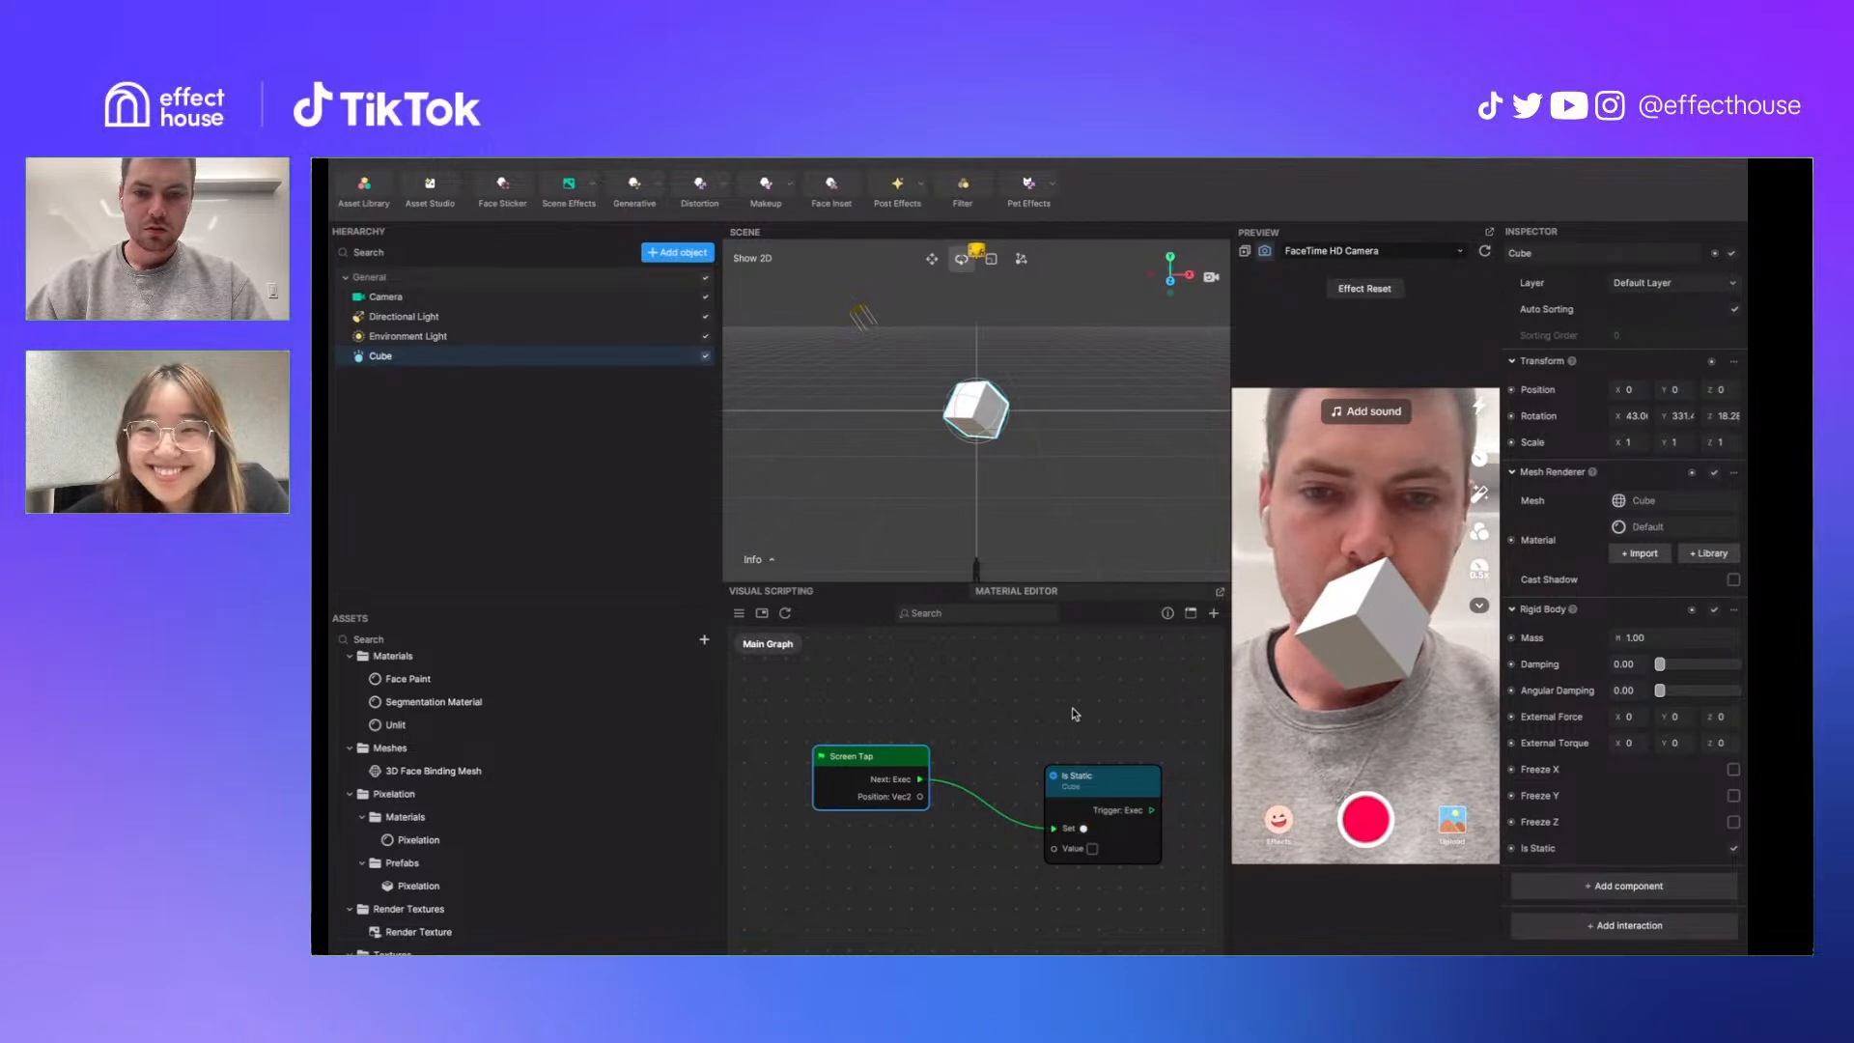
drag(1087, 799, 1061, 787)
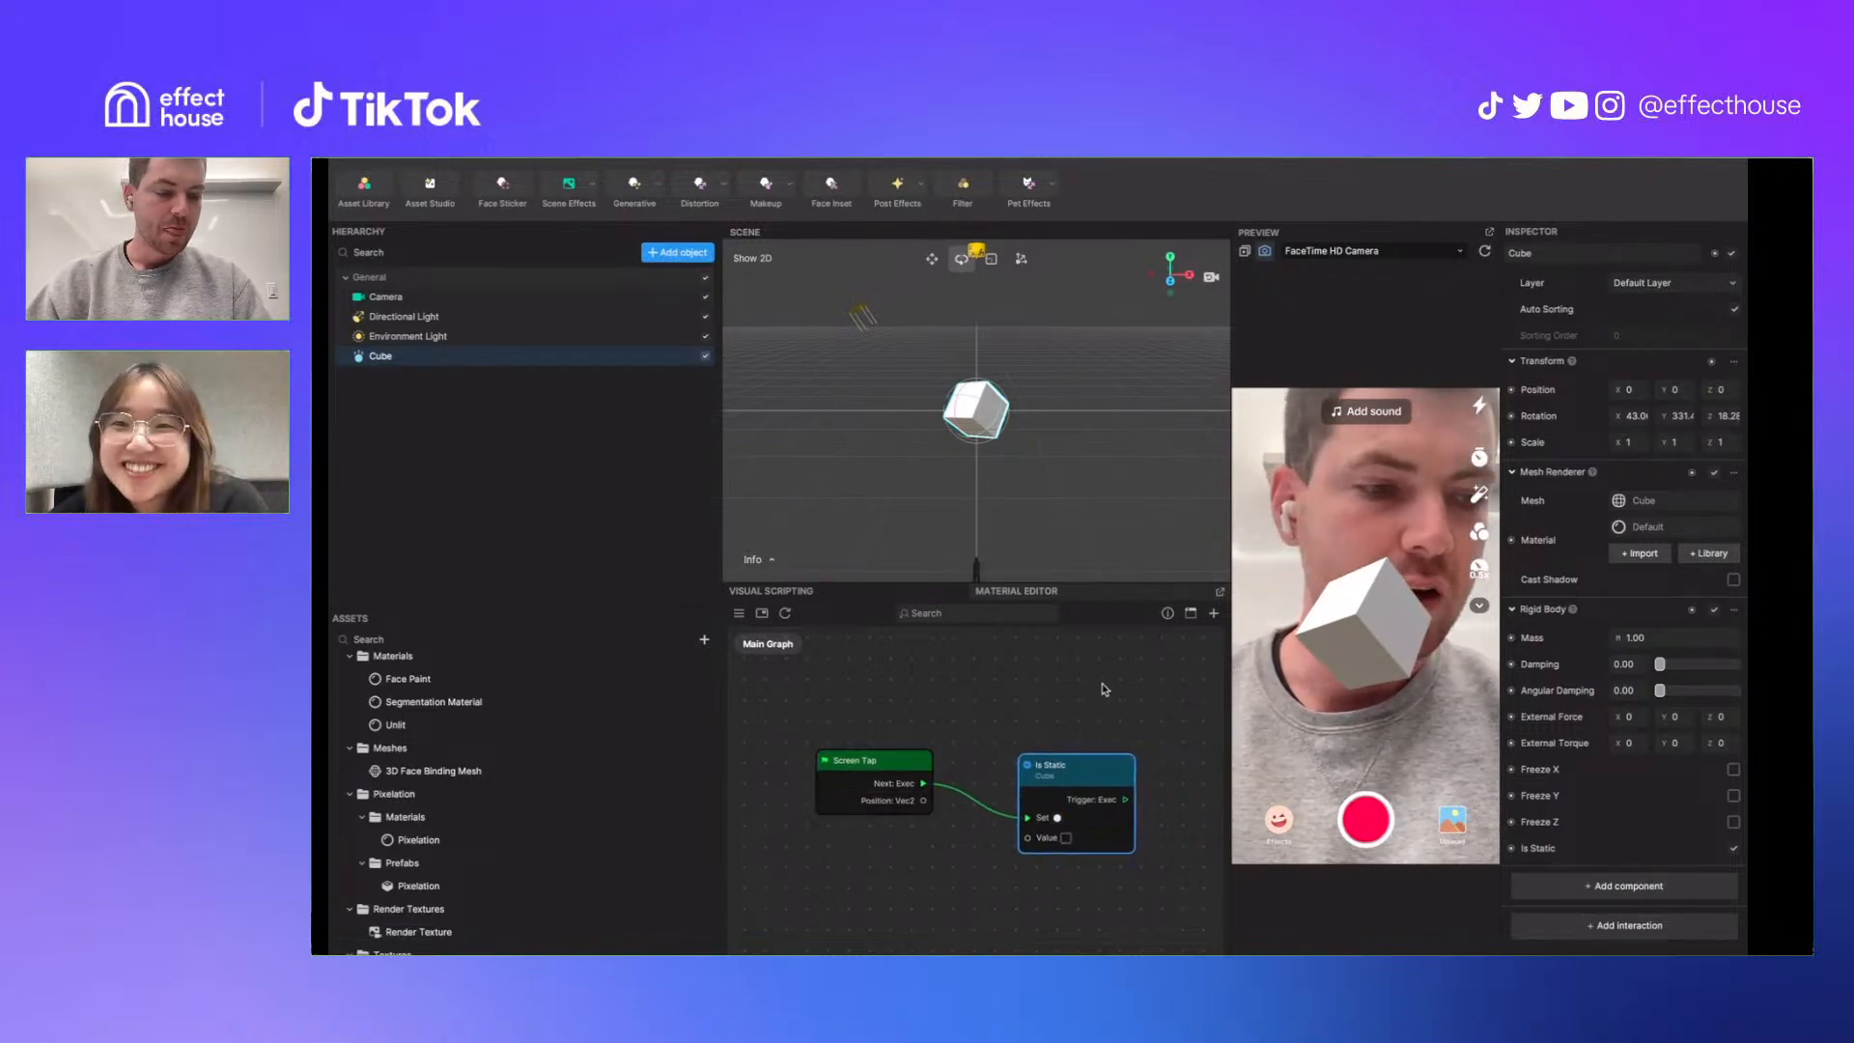
scroll(1107, 692, down, 1)
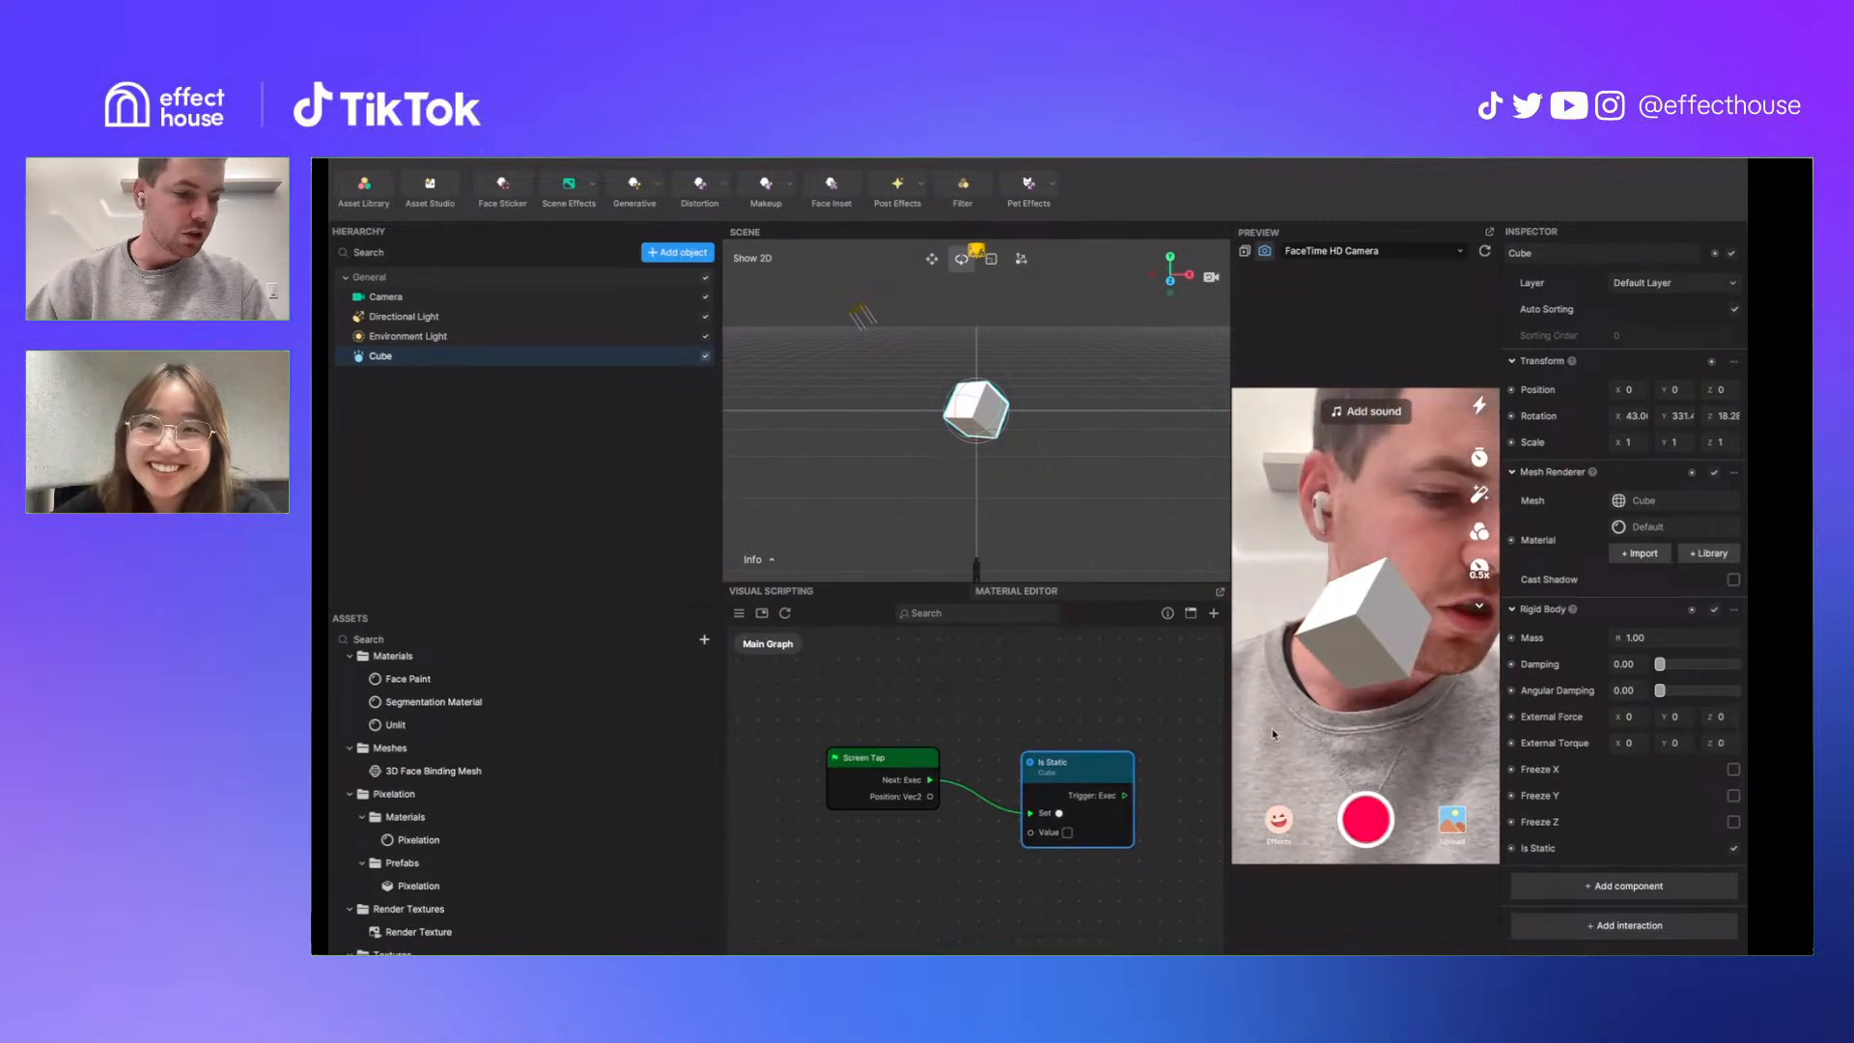
click(1174, 861)
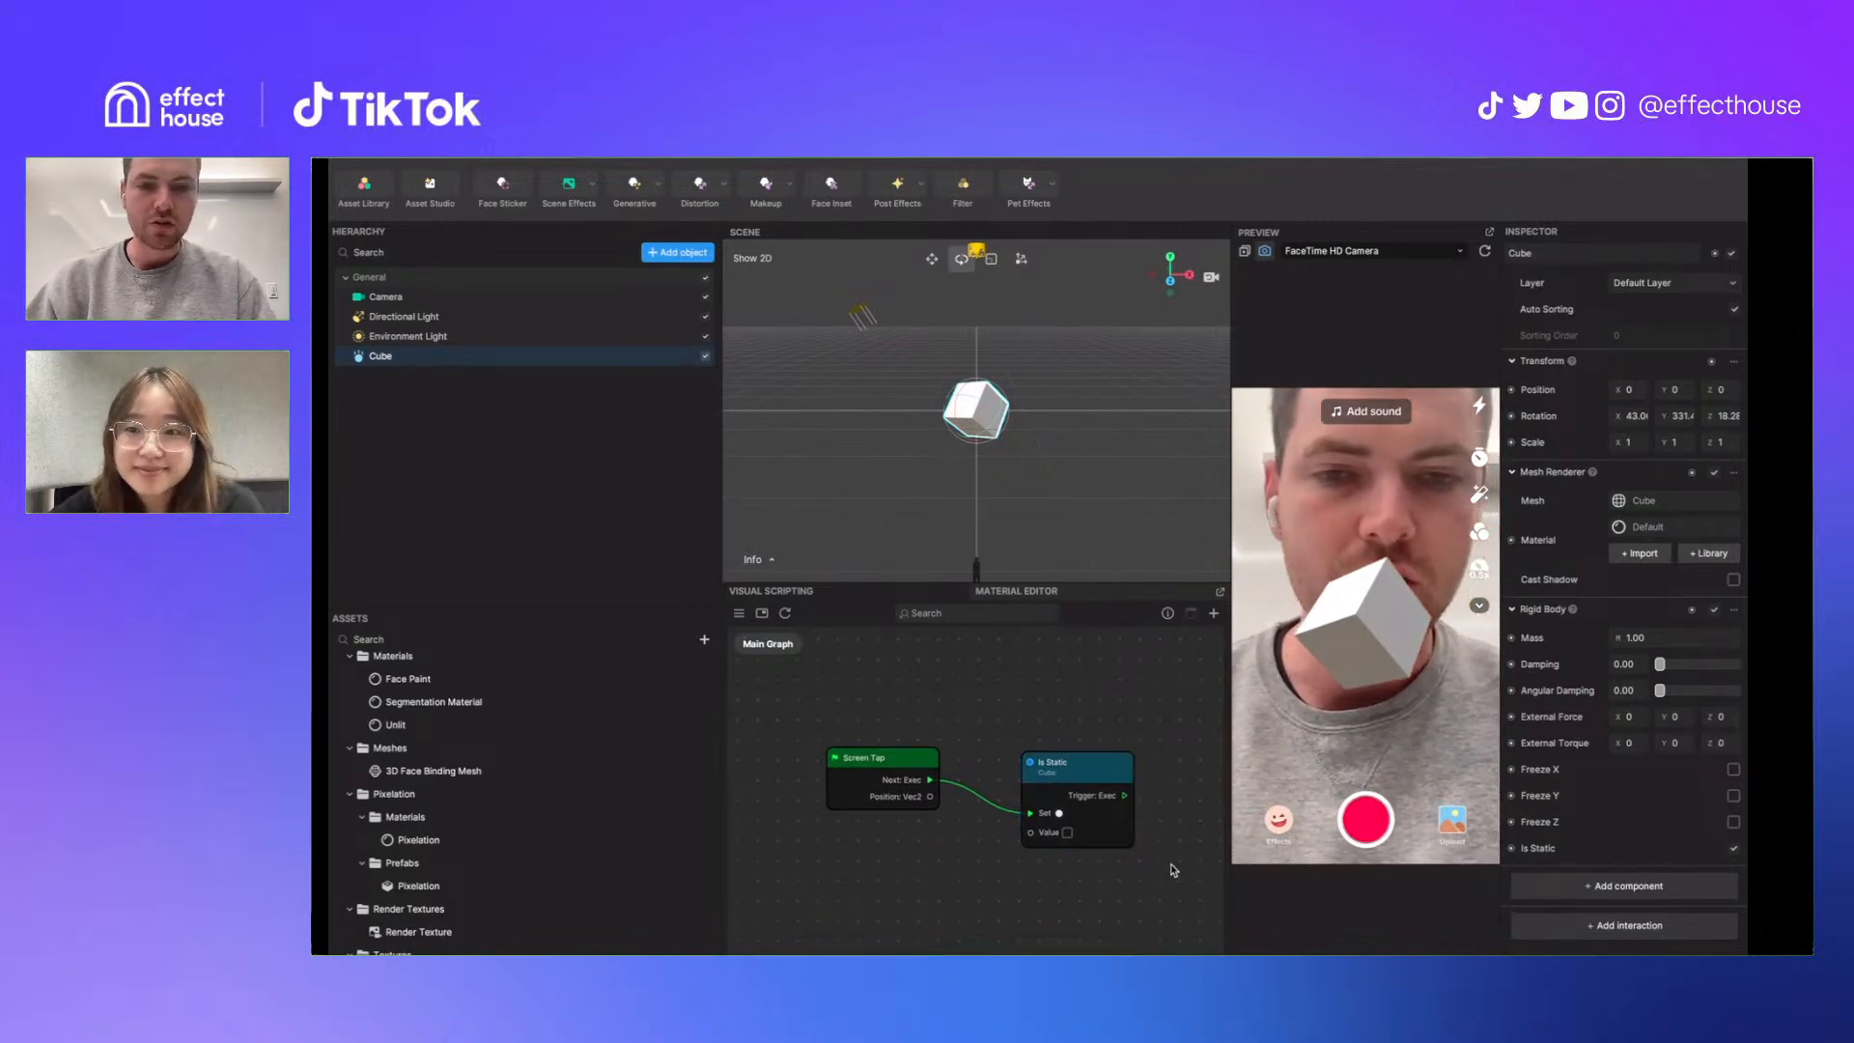
scroll(1110, 892, down, 1)
Delete the Is Static node from the graph, disable Is Static on the cube's Rigid Body, and restart the preview
click(1093, 773)
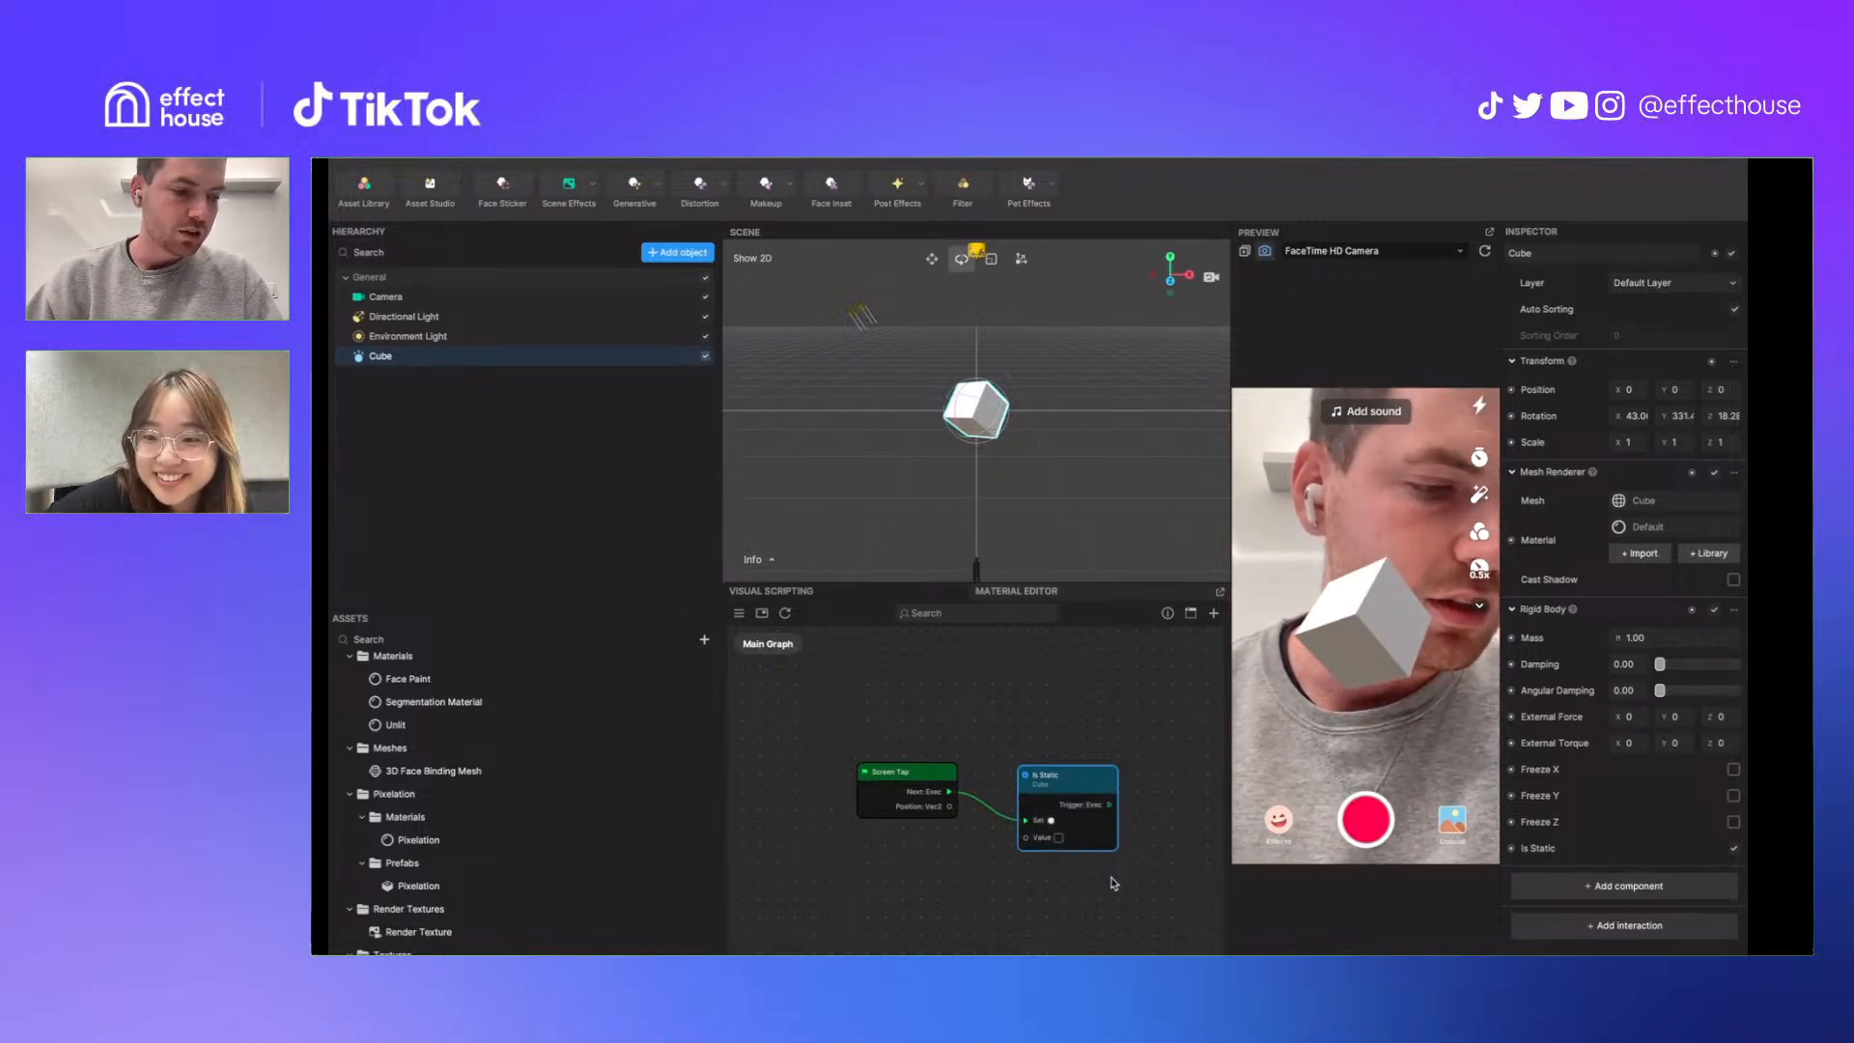
key(BackSpace)
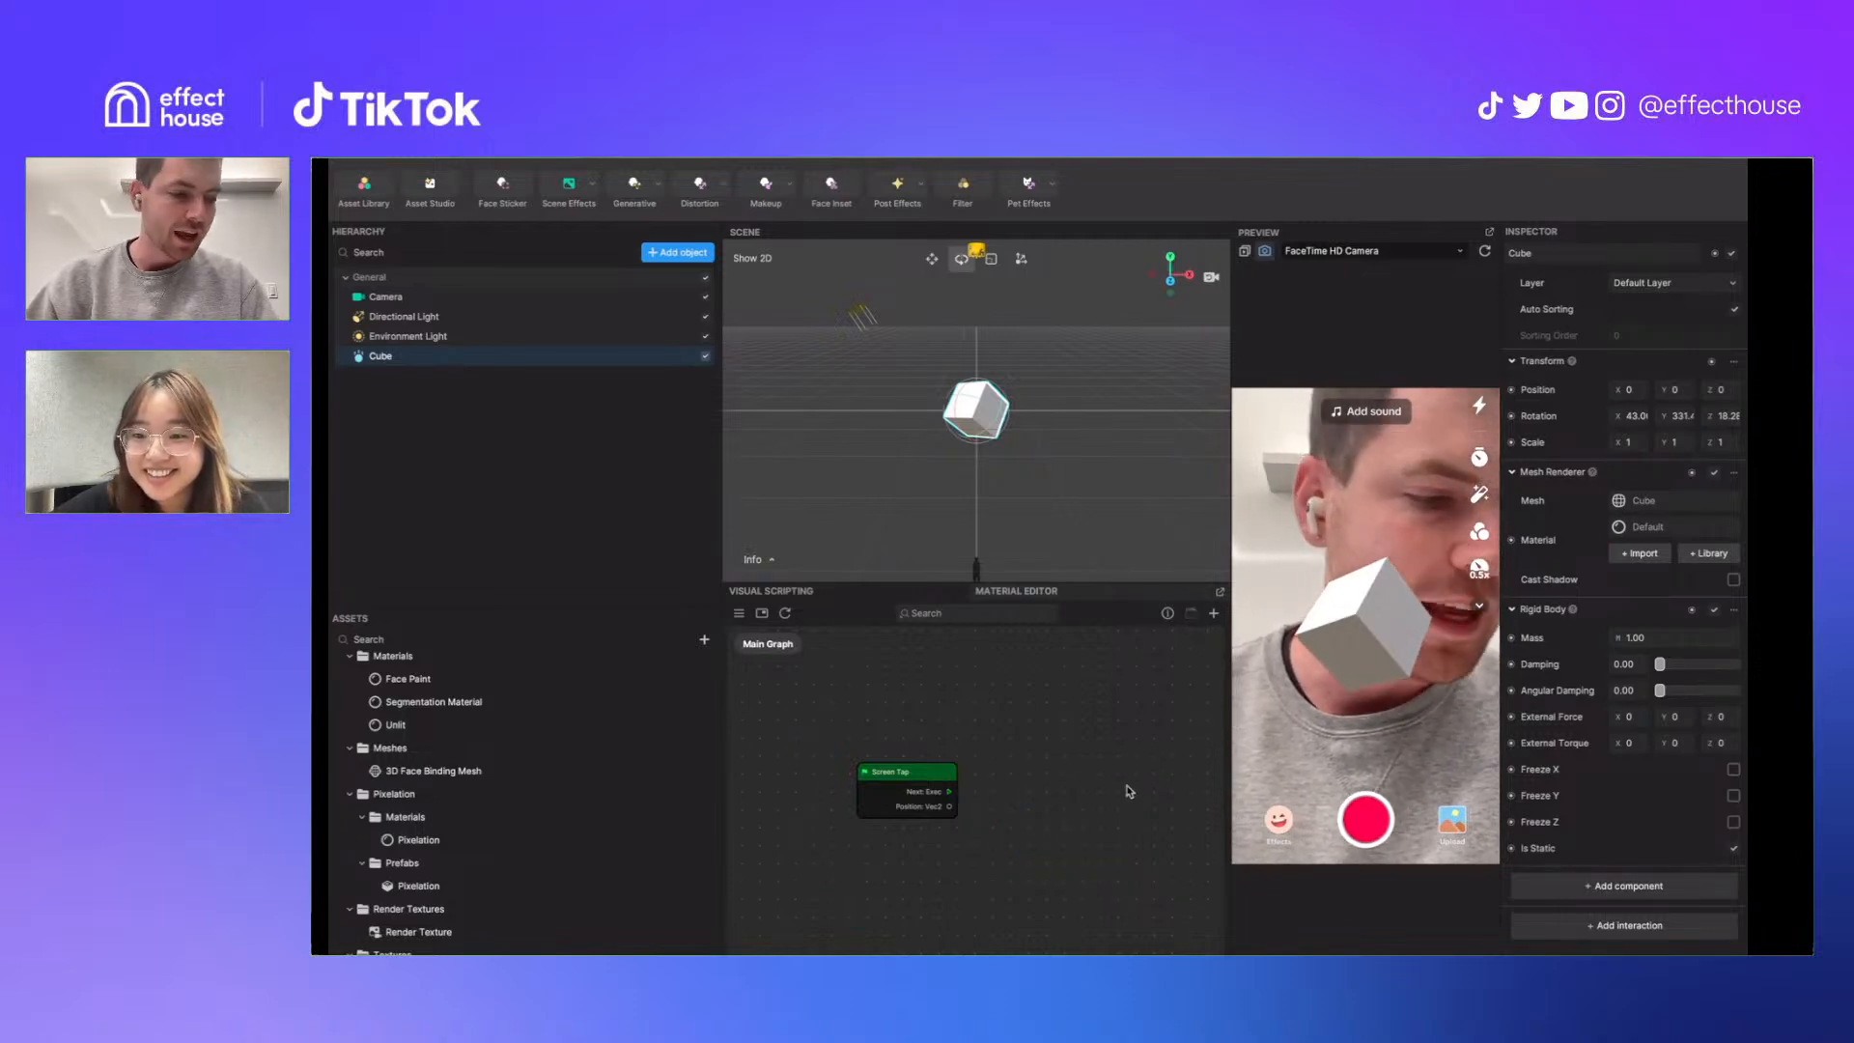
click(1675, 716)
click(1734, 848)
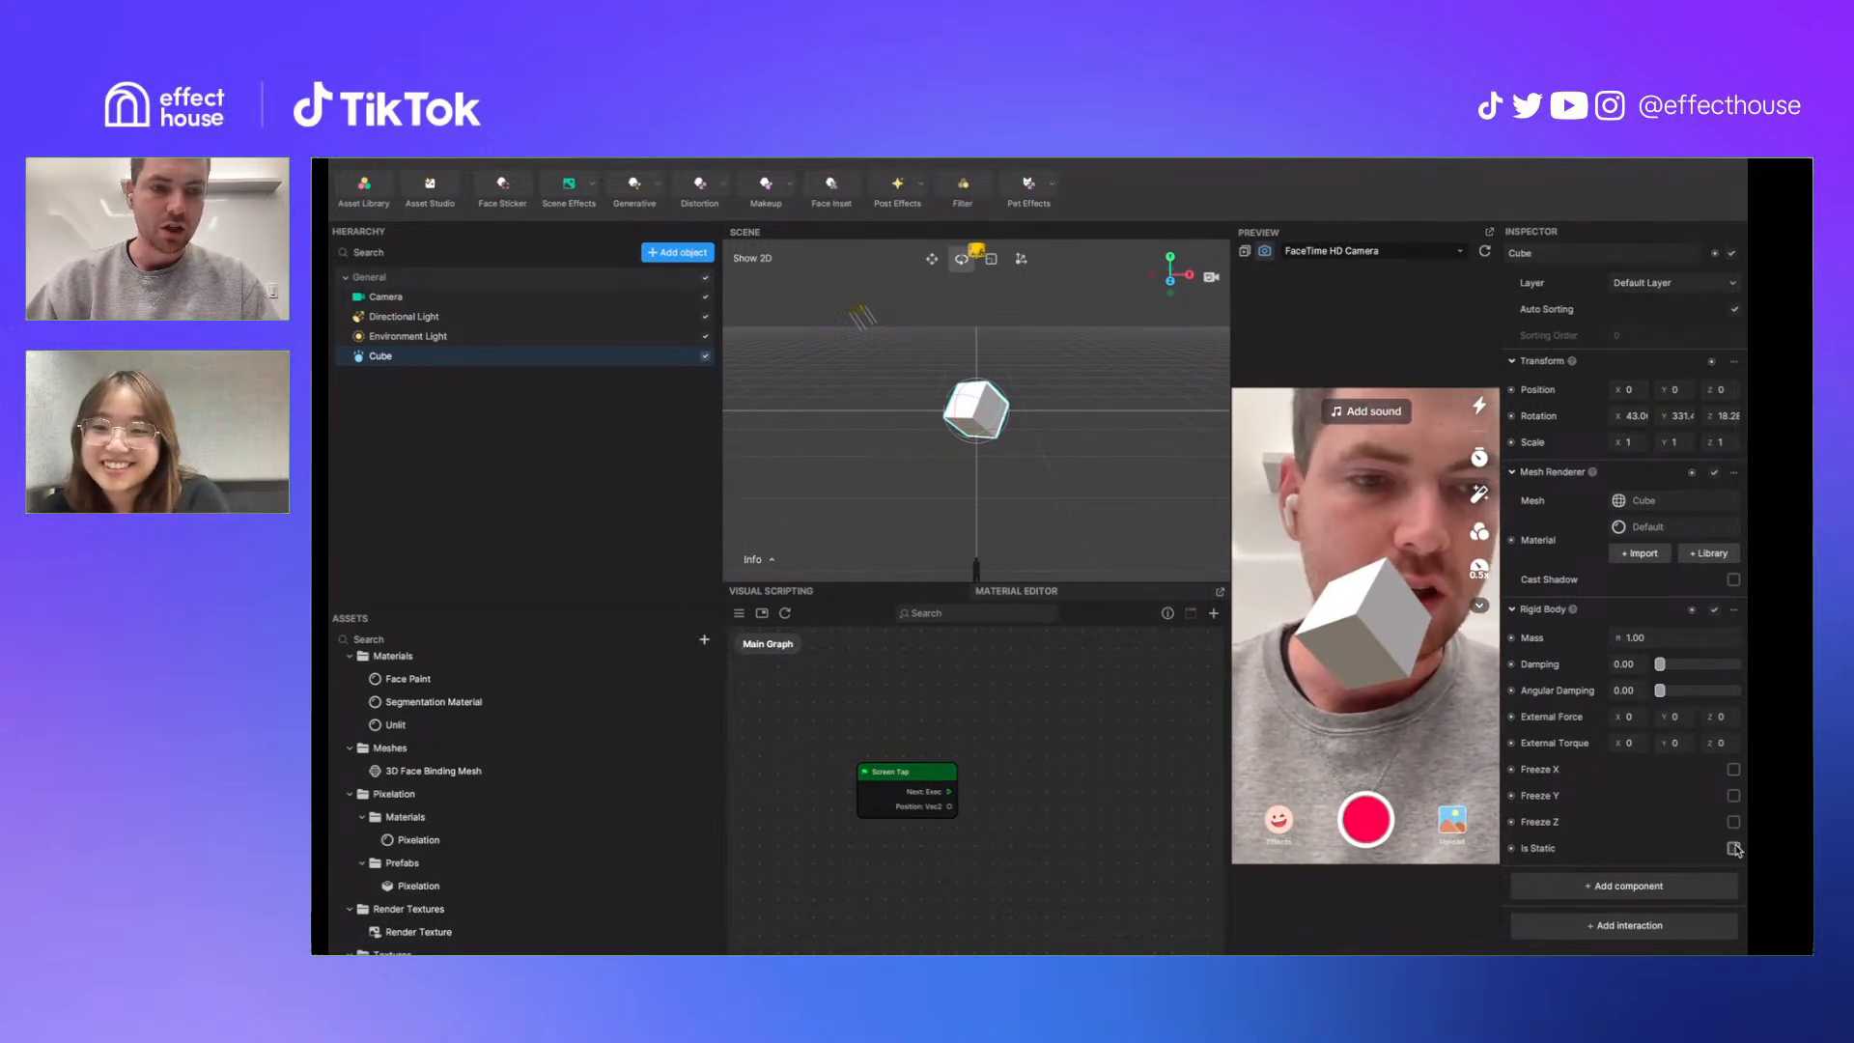
click(1485, 251)
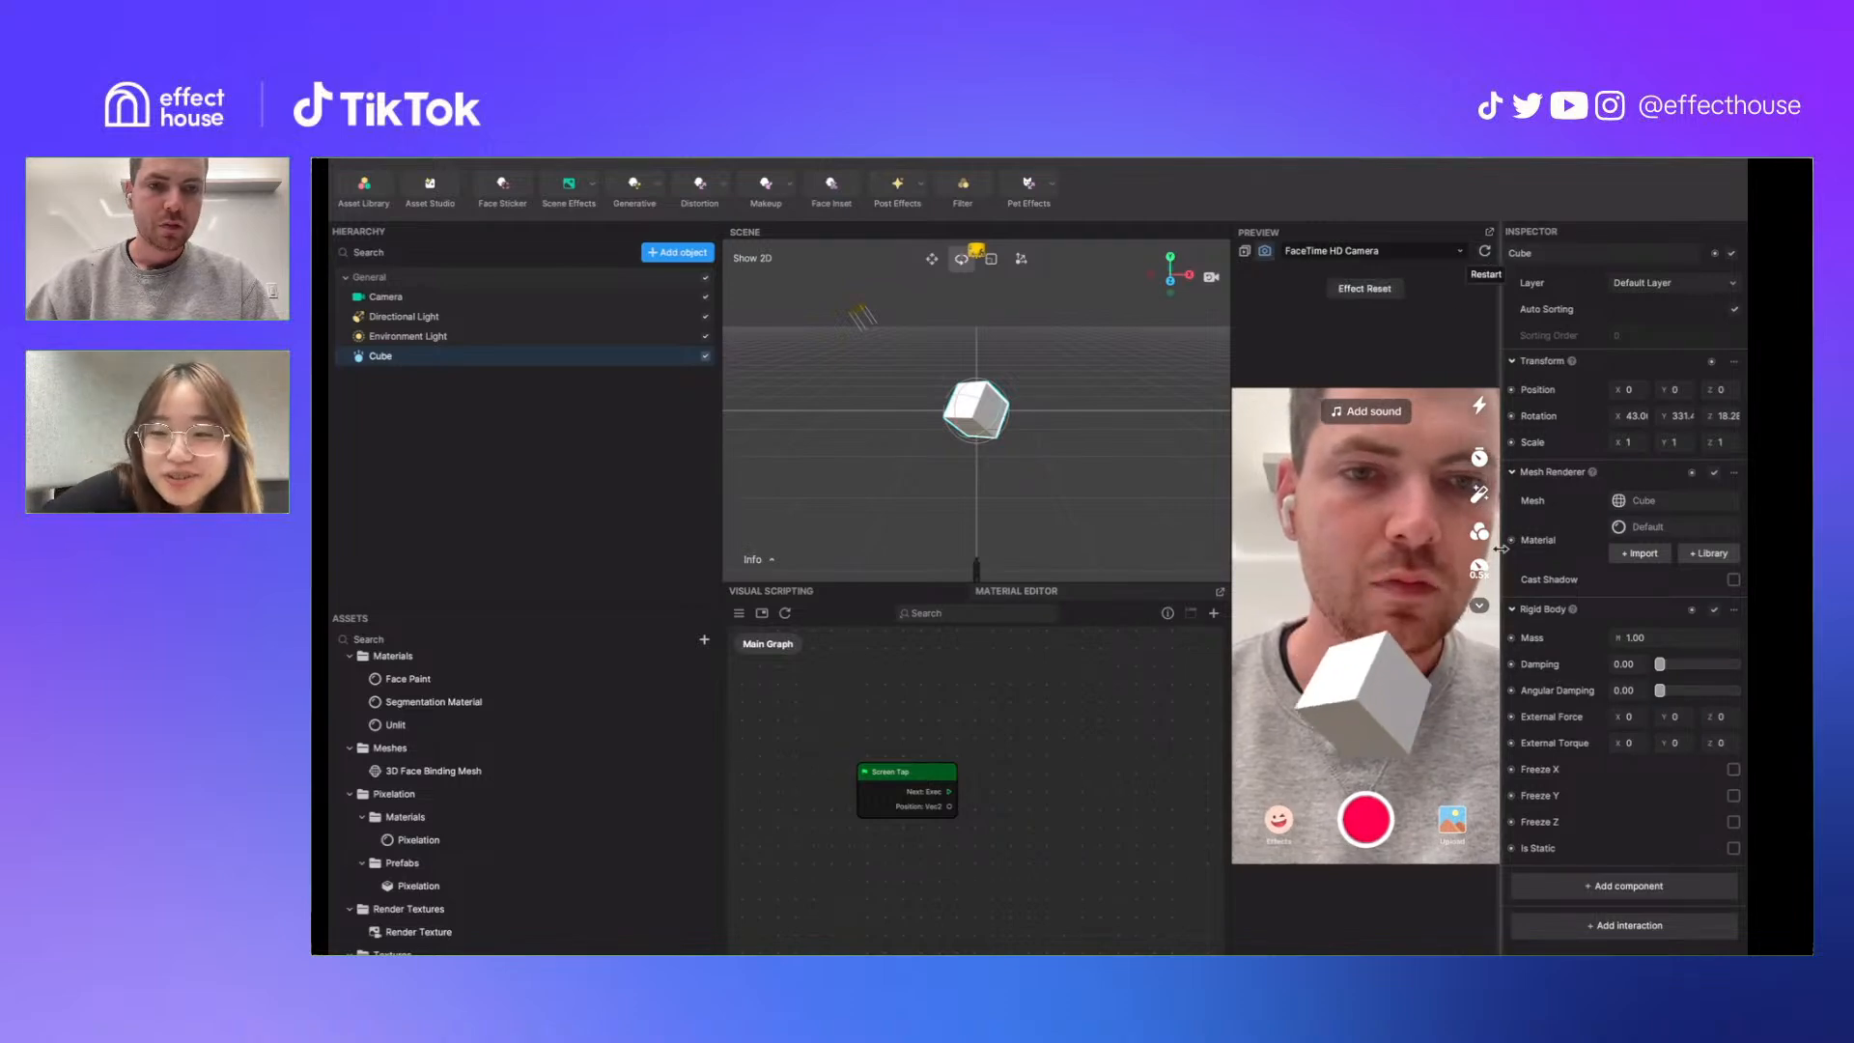
Set the External Force Y of the cube's Rigid Body to -9.8 and restart the preview
click(1672, 718)
text(-9)
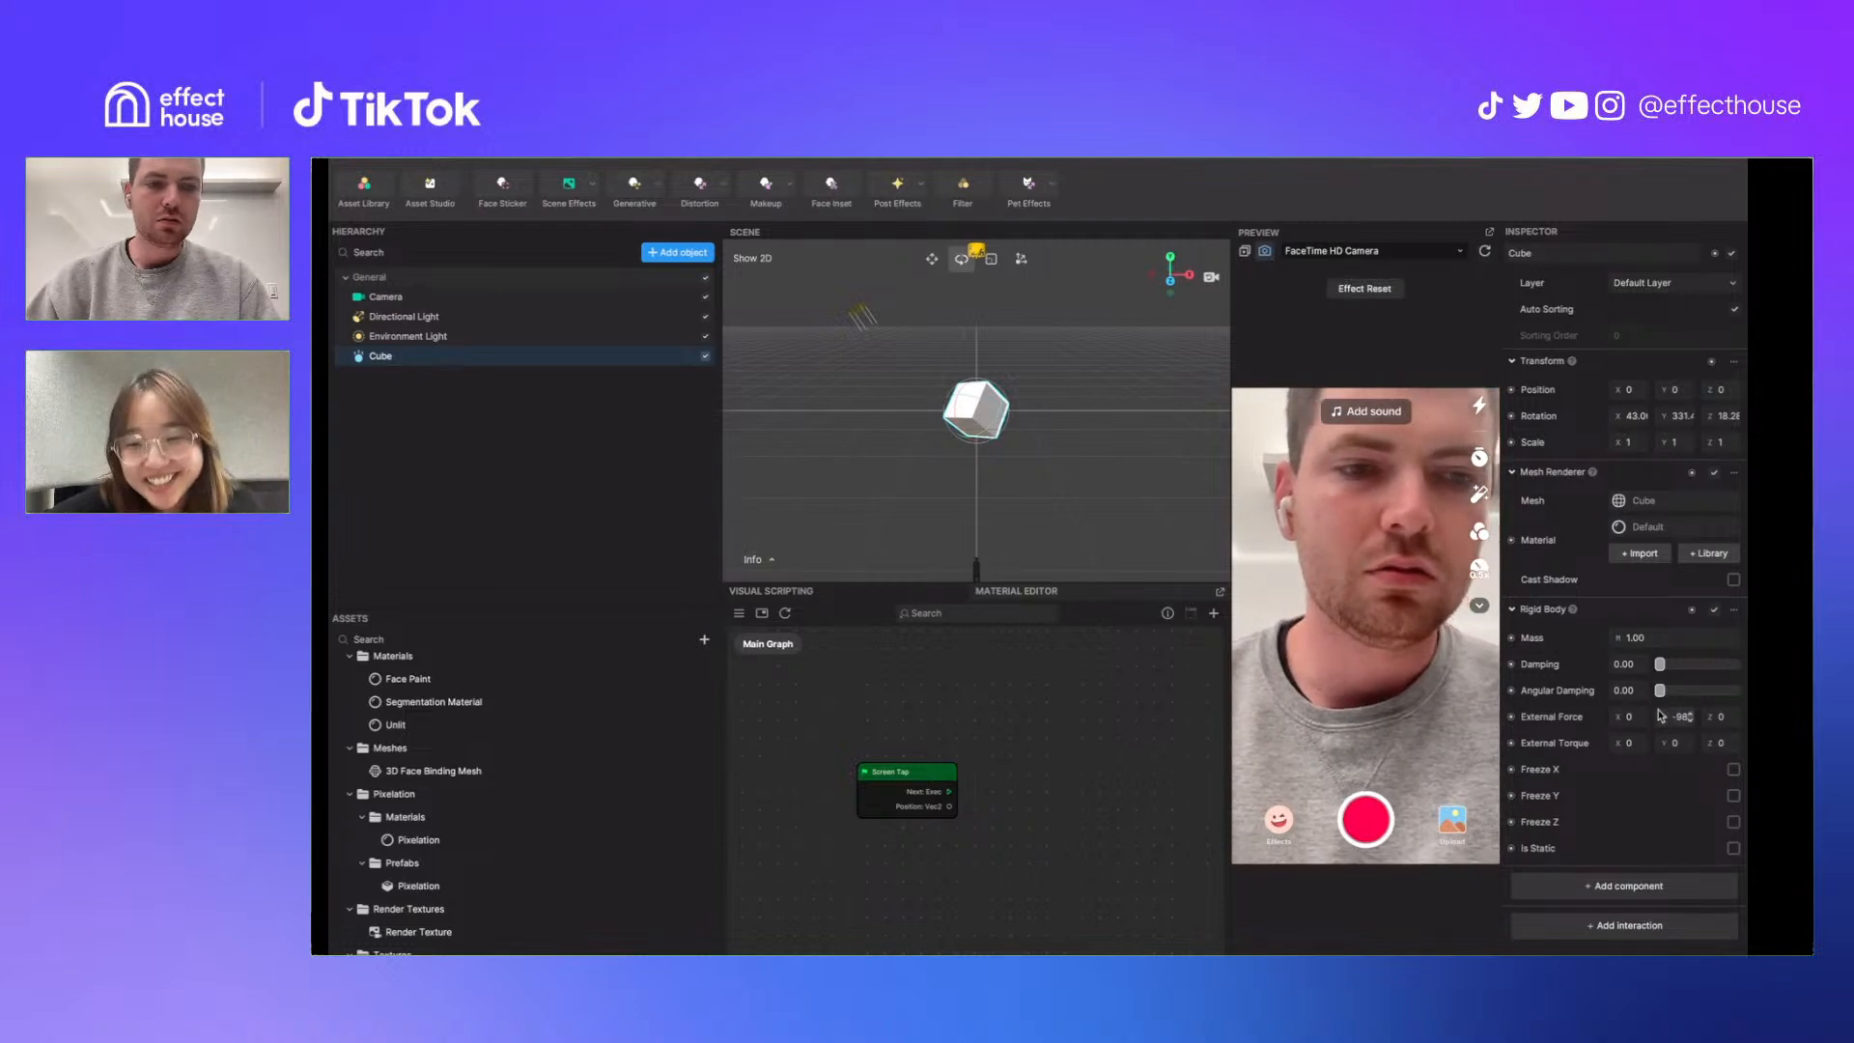
text(.8)
key(Return)
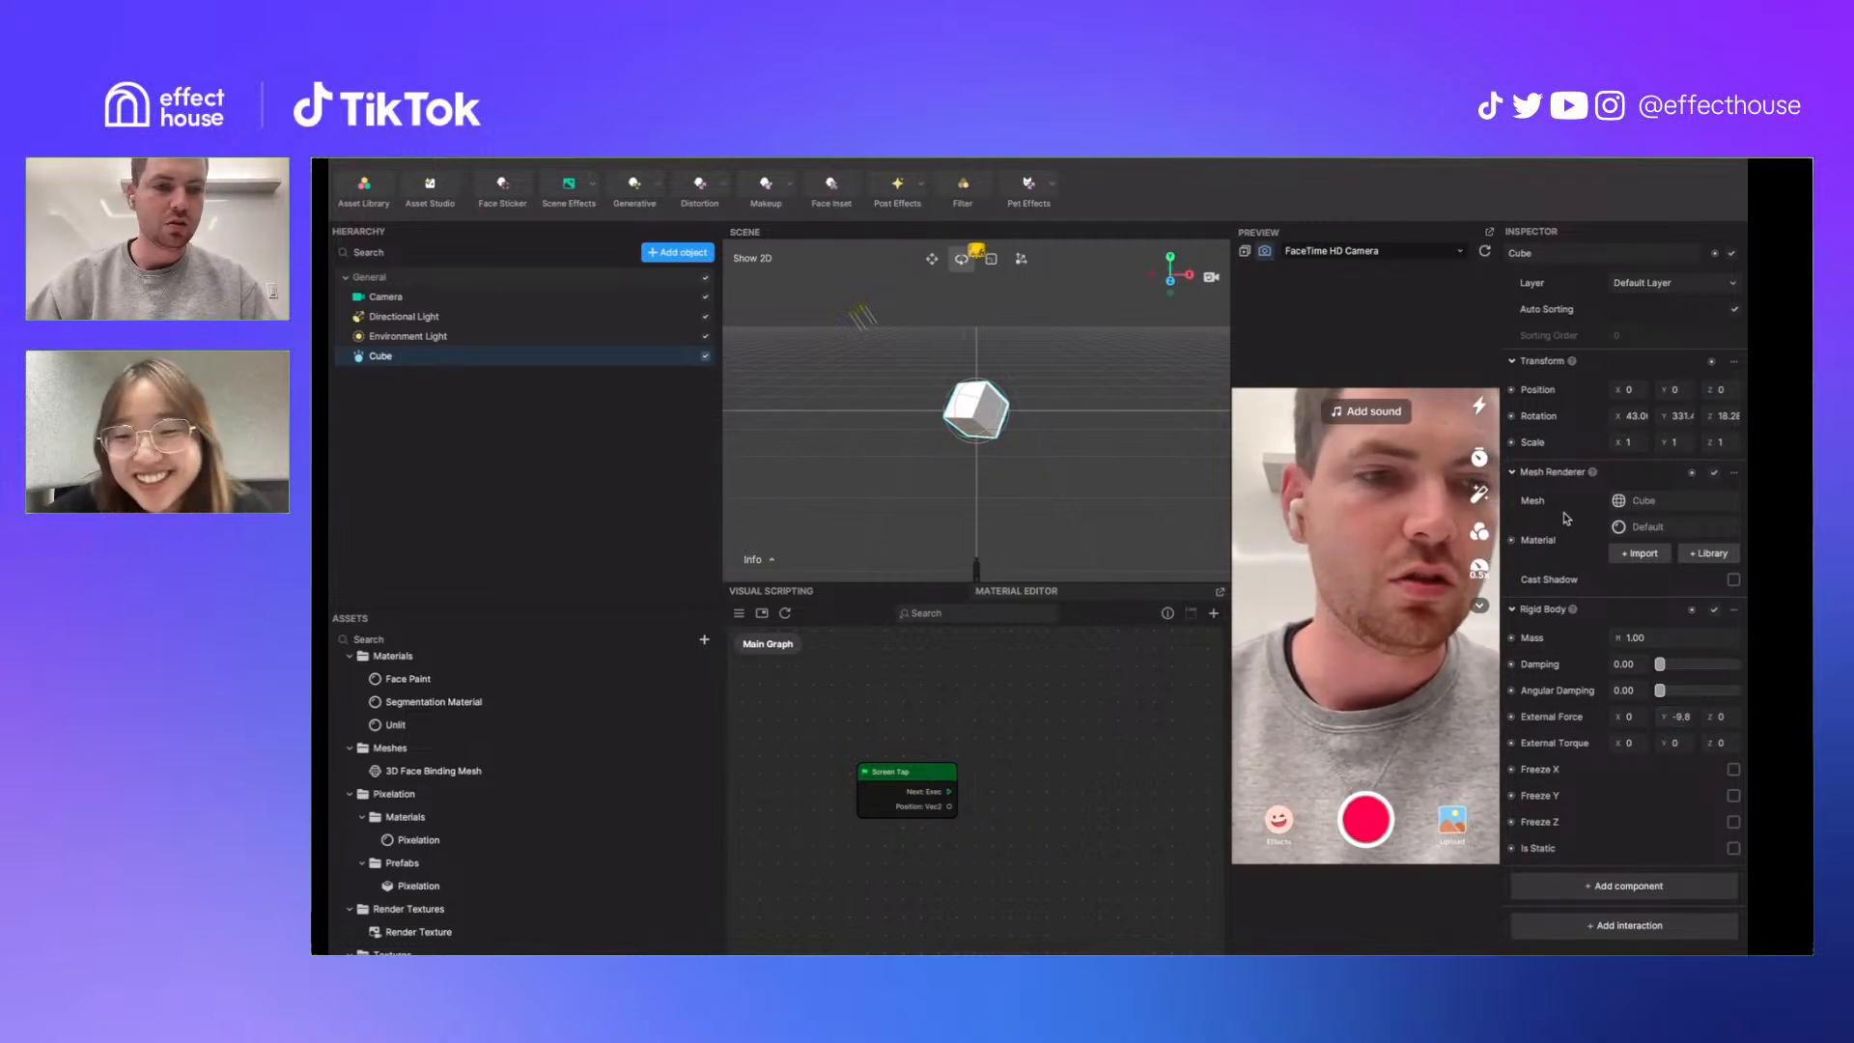
click(1485, 251)
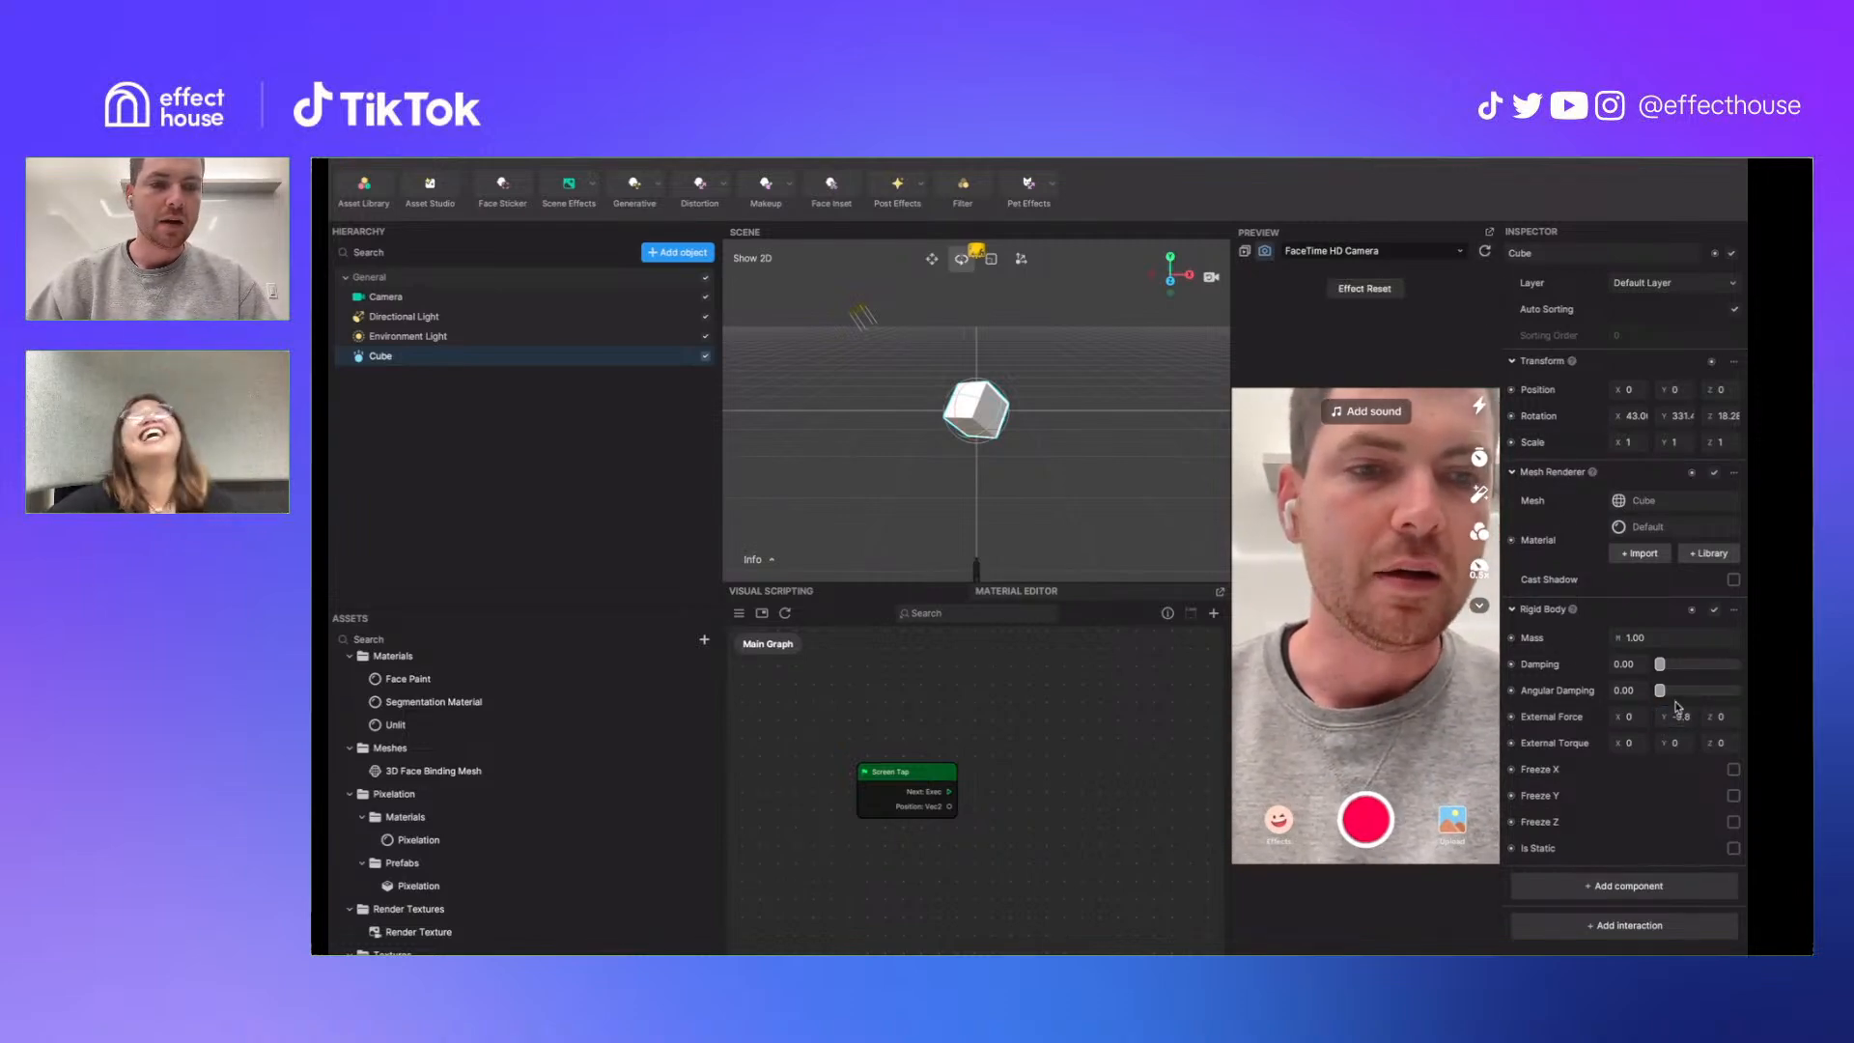
Try External Force Y values of 9.8 and 9.9 on the cube's Rigid Body, restarting the preview for each
click(1485, 251)
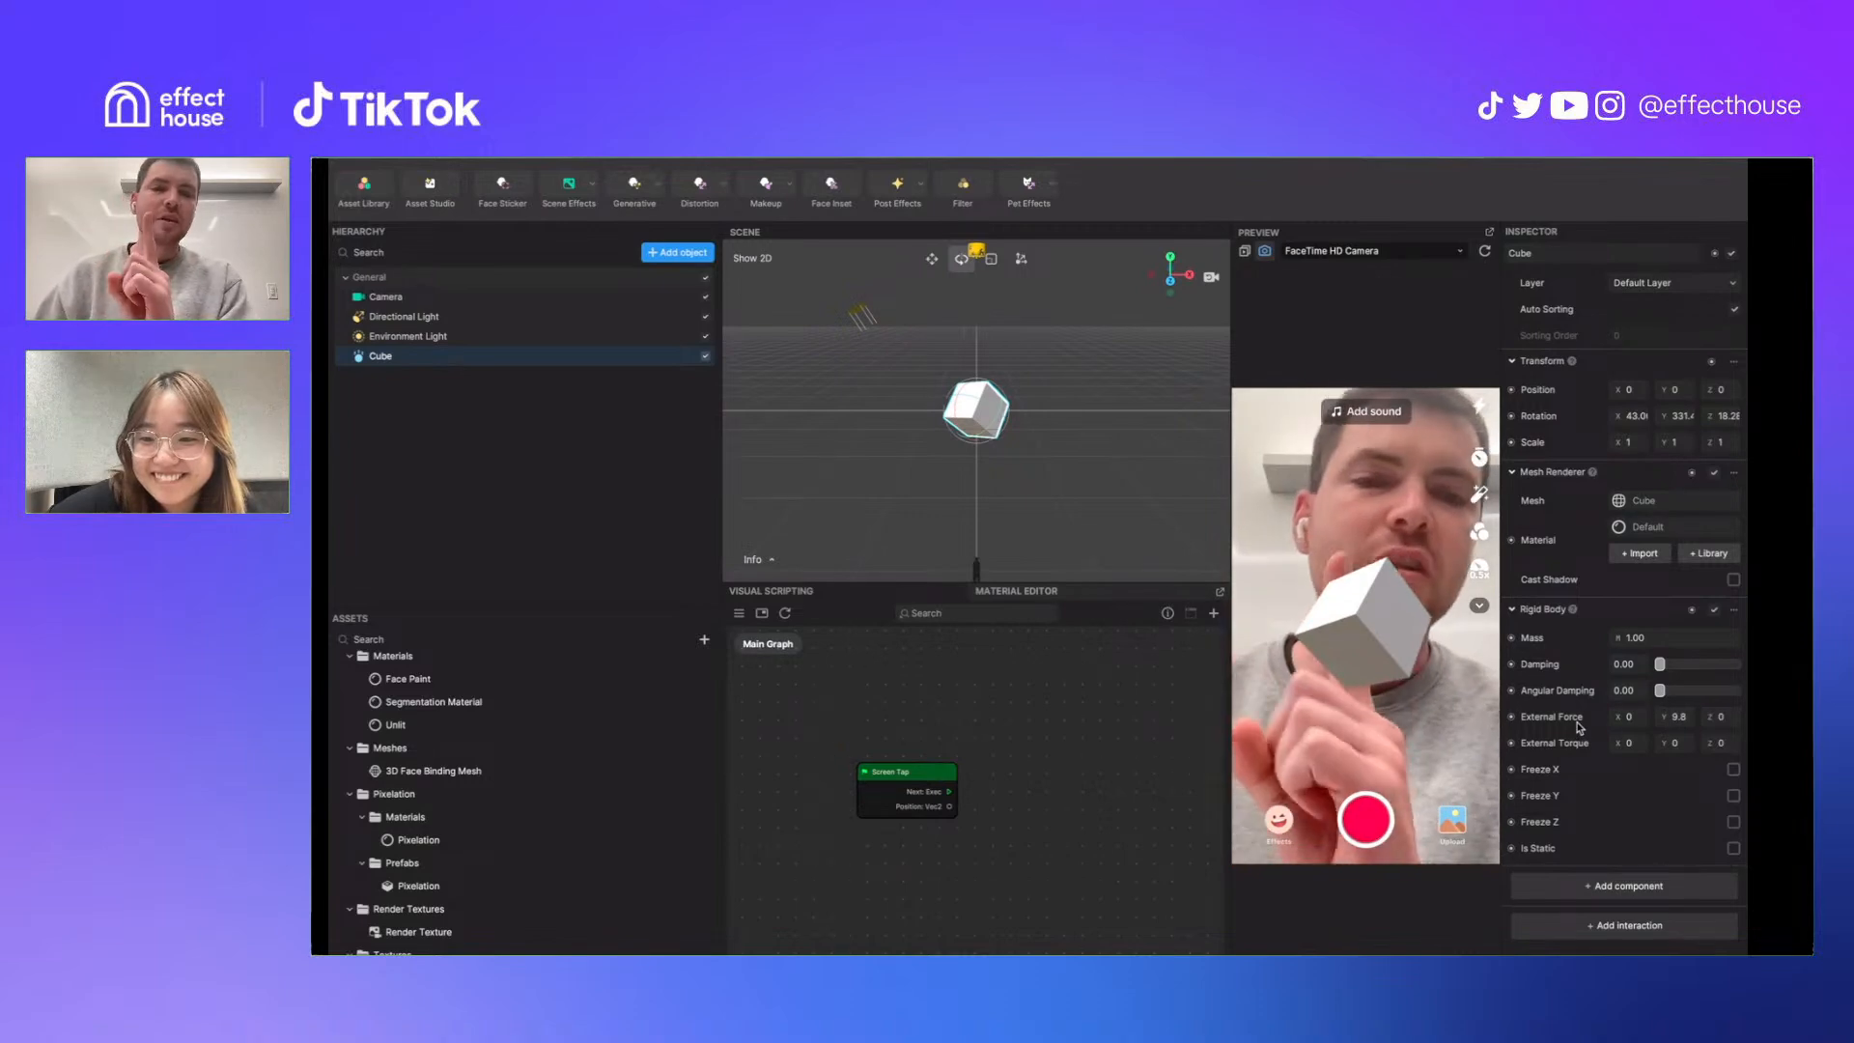
click(1486, 251)
click(1664, 717)
text(9.9)
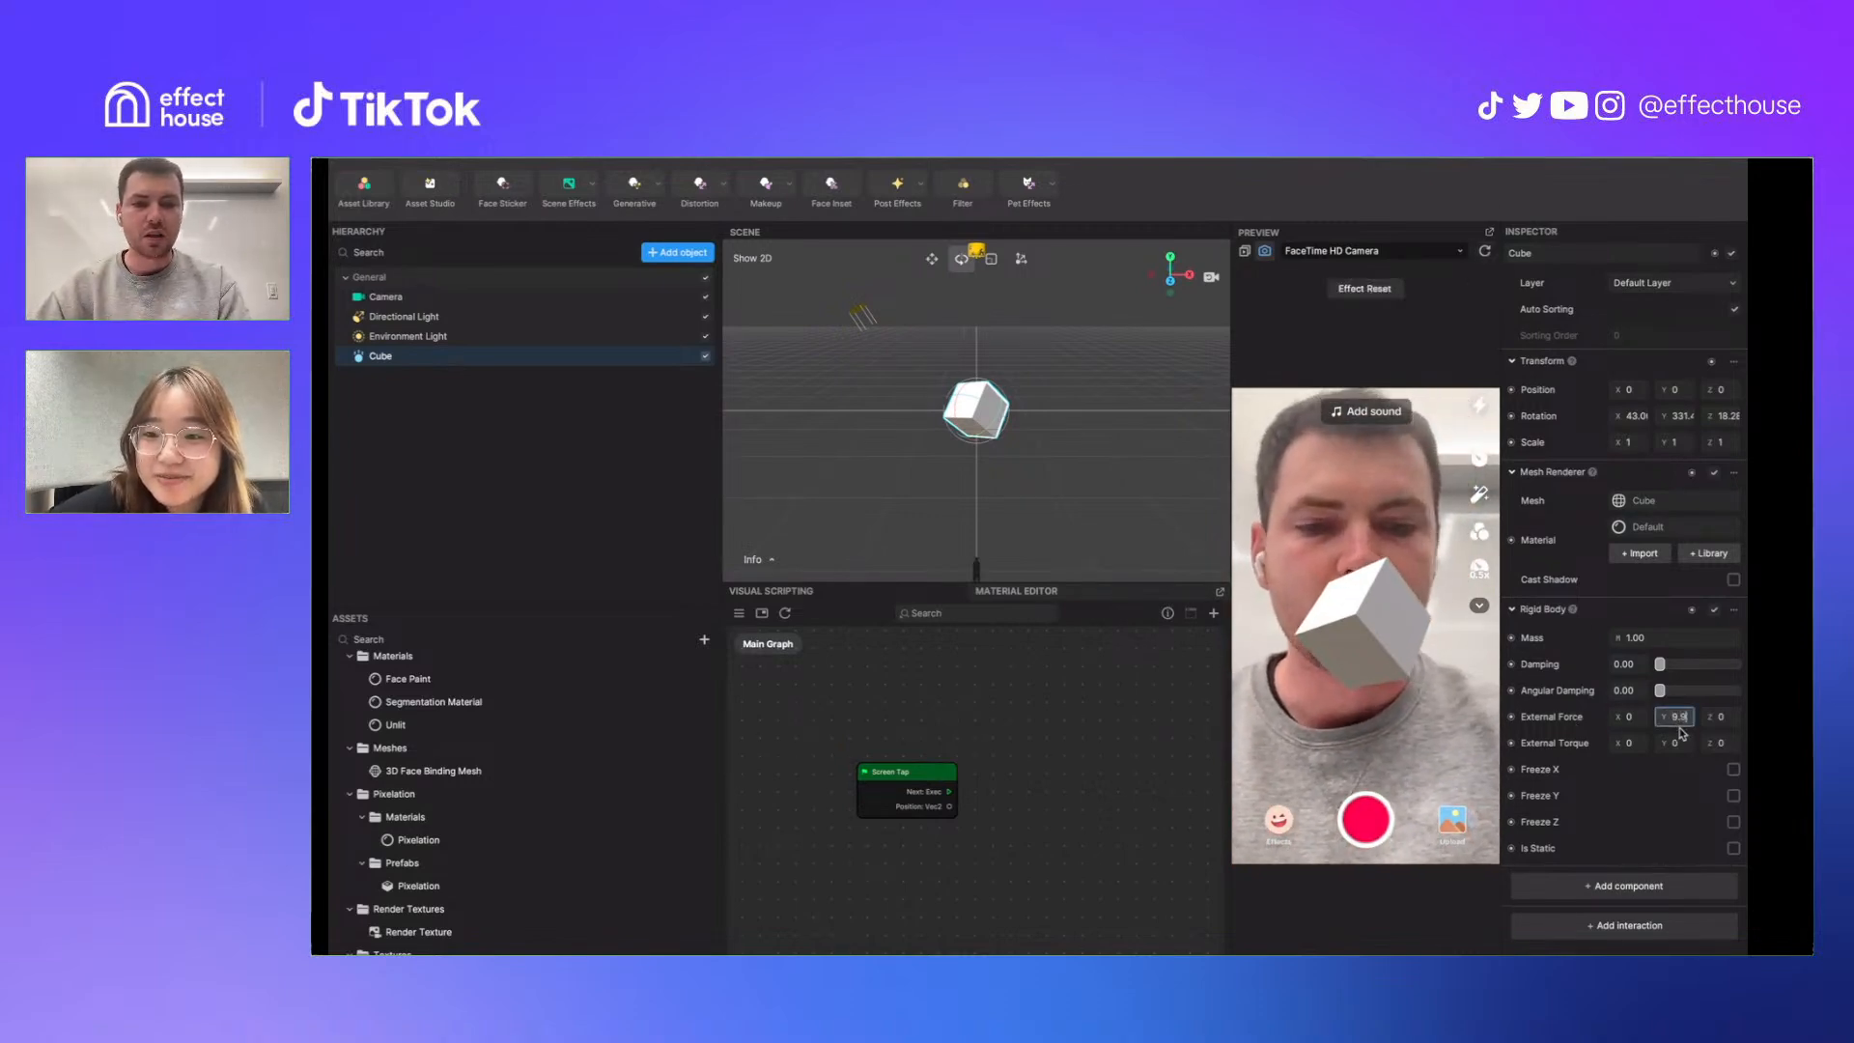
key(Return)
click(1485, 253)
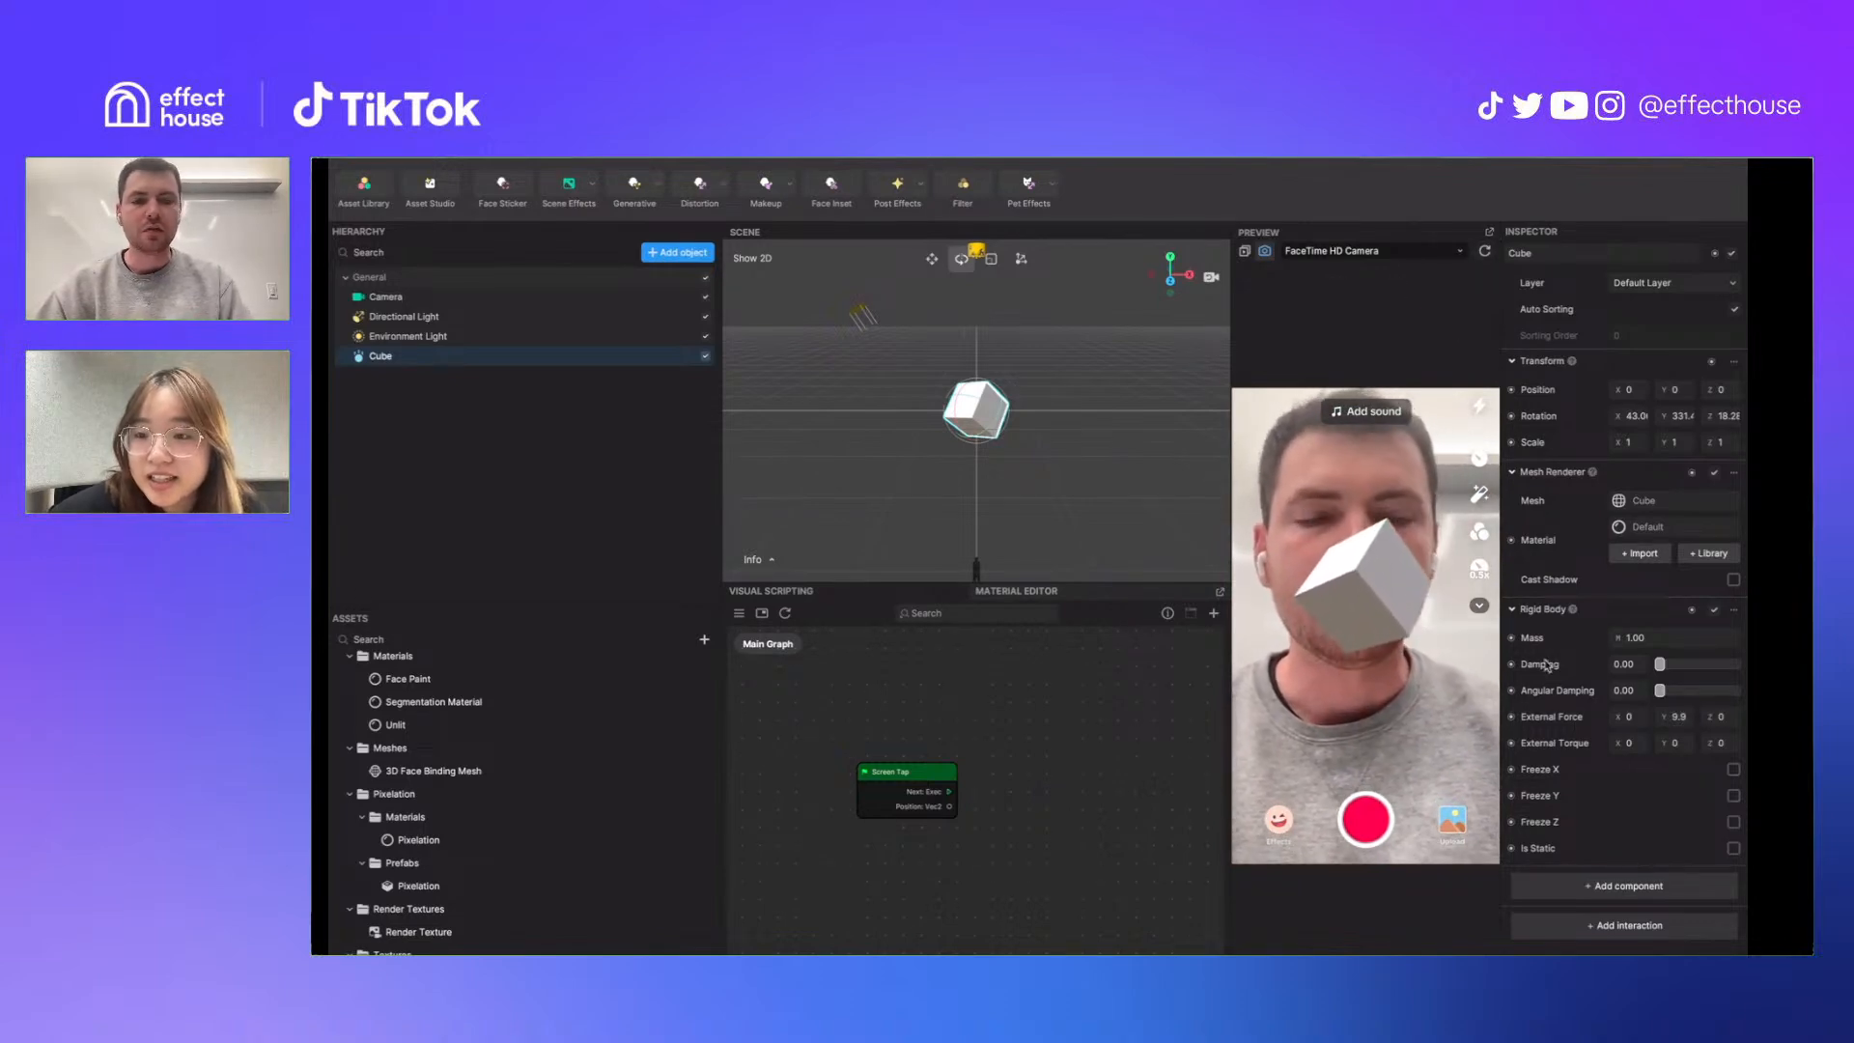
Set the External Force Y of the cube's Rigid Body to 9.7 and restart the preview
click(1681, 722)
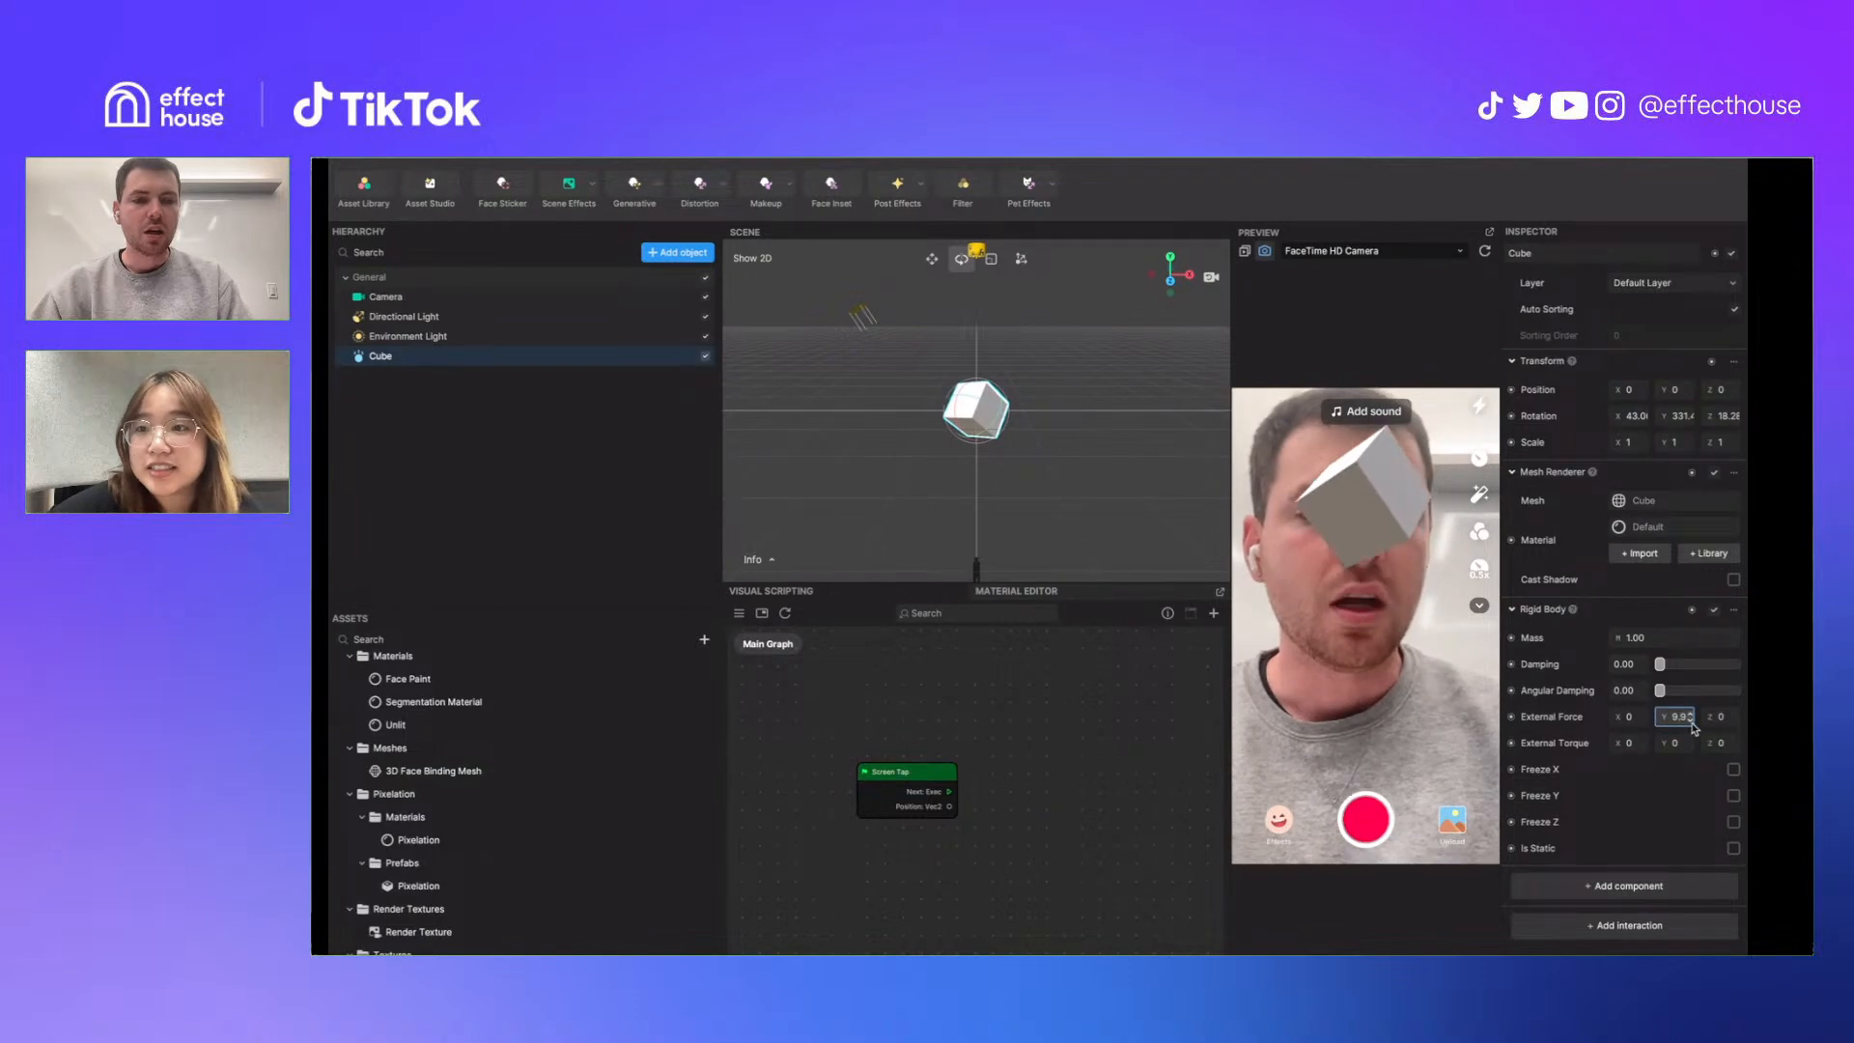
text(.7)
click(1486, 252)
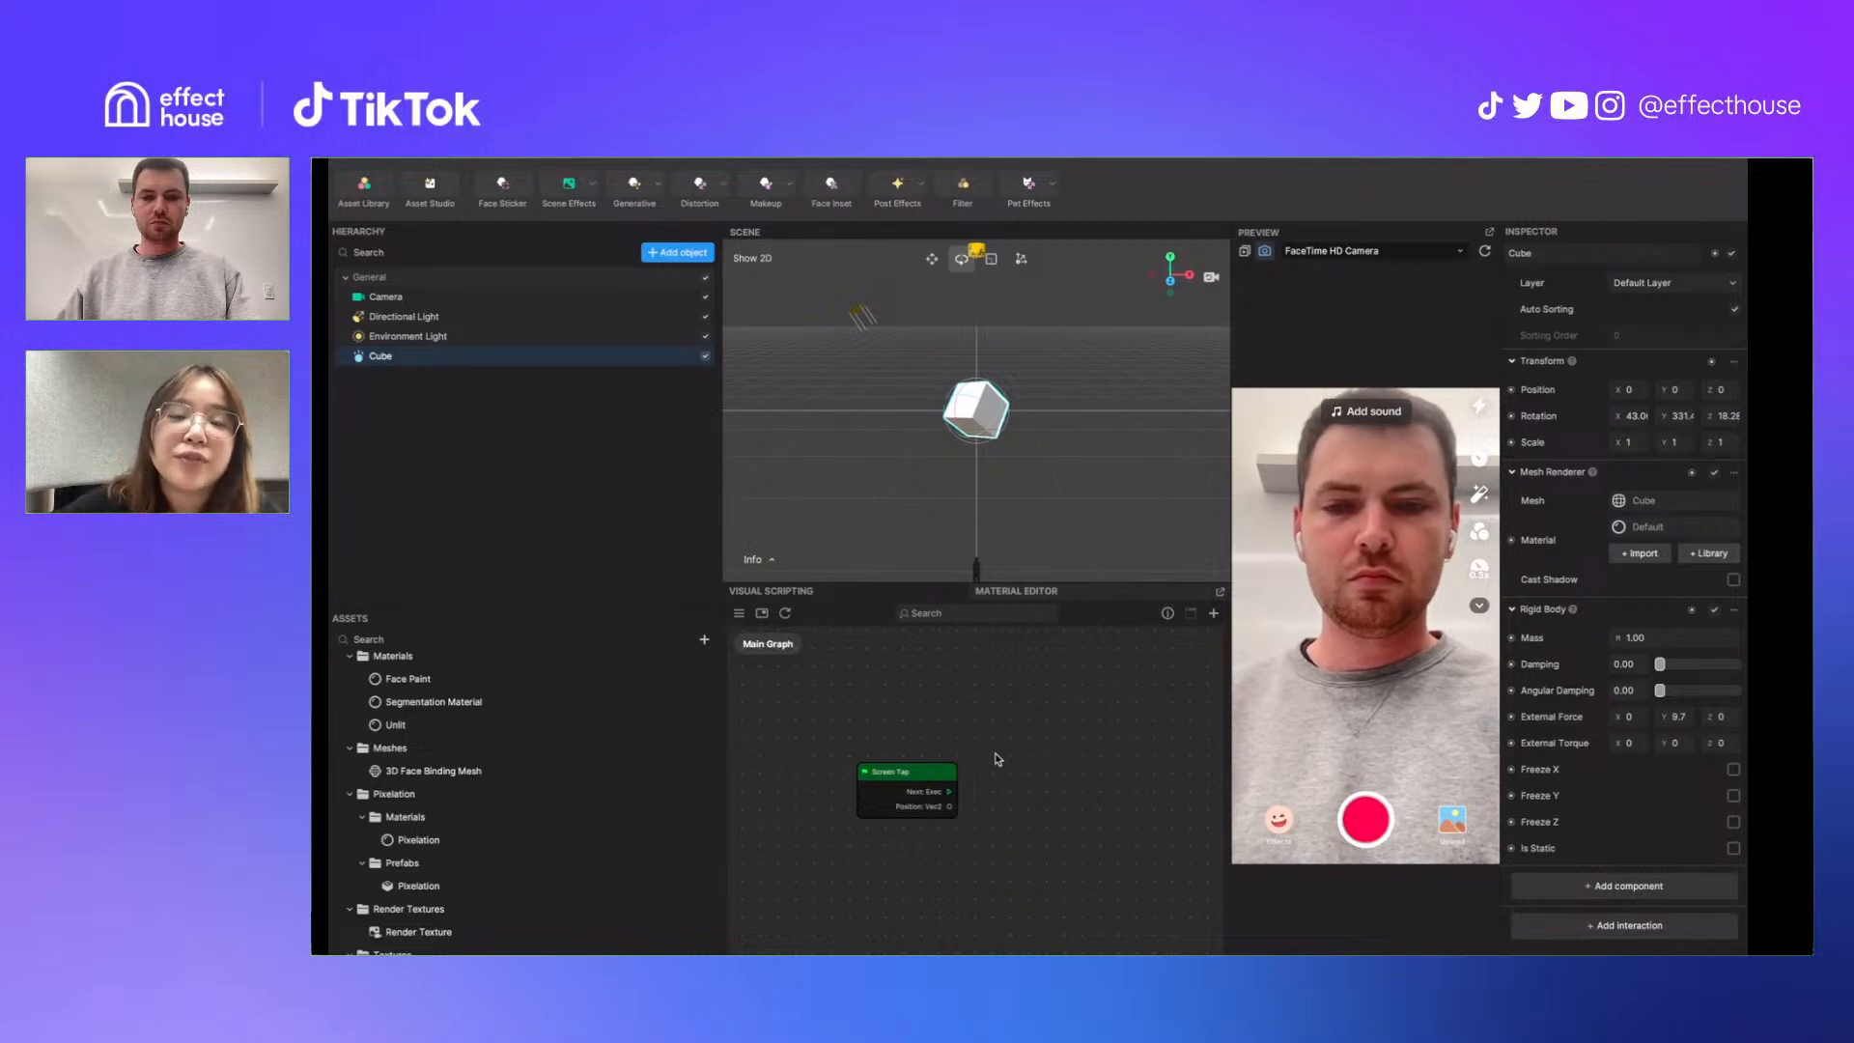
drag(951, 772, 947, 765)
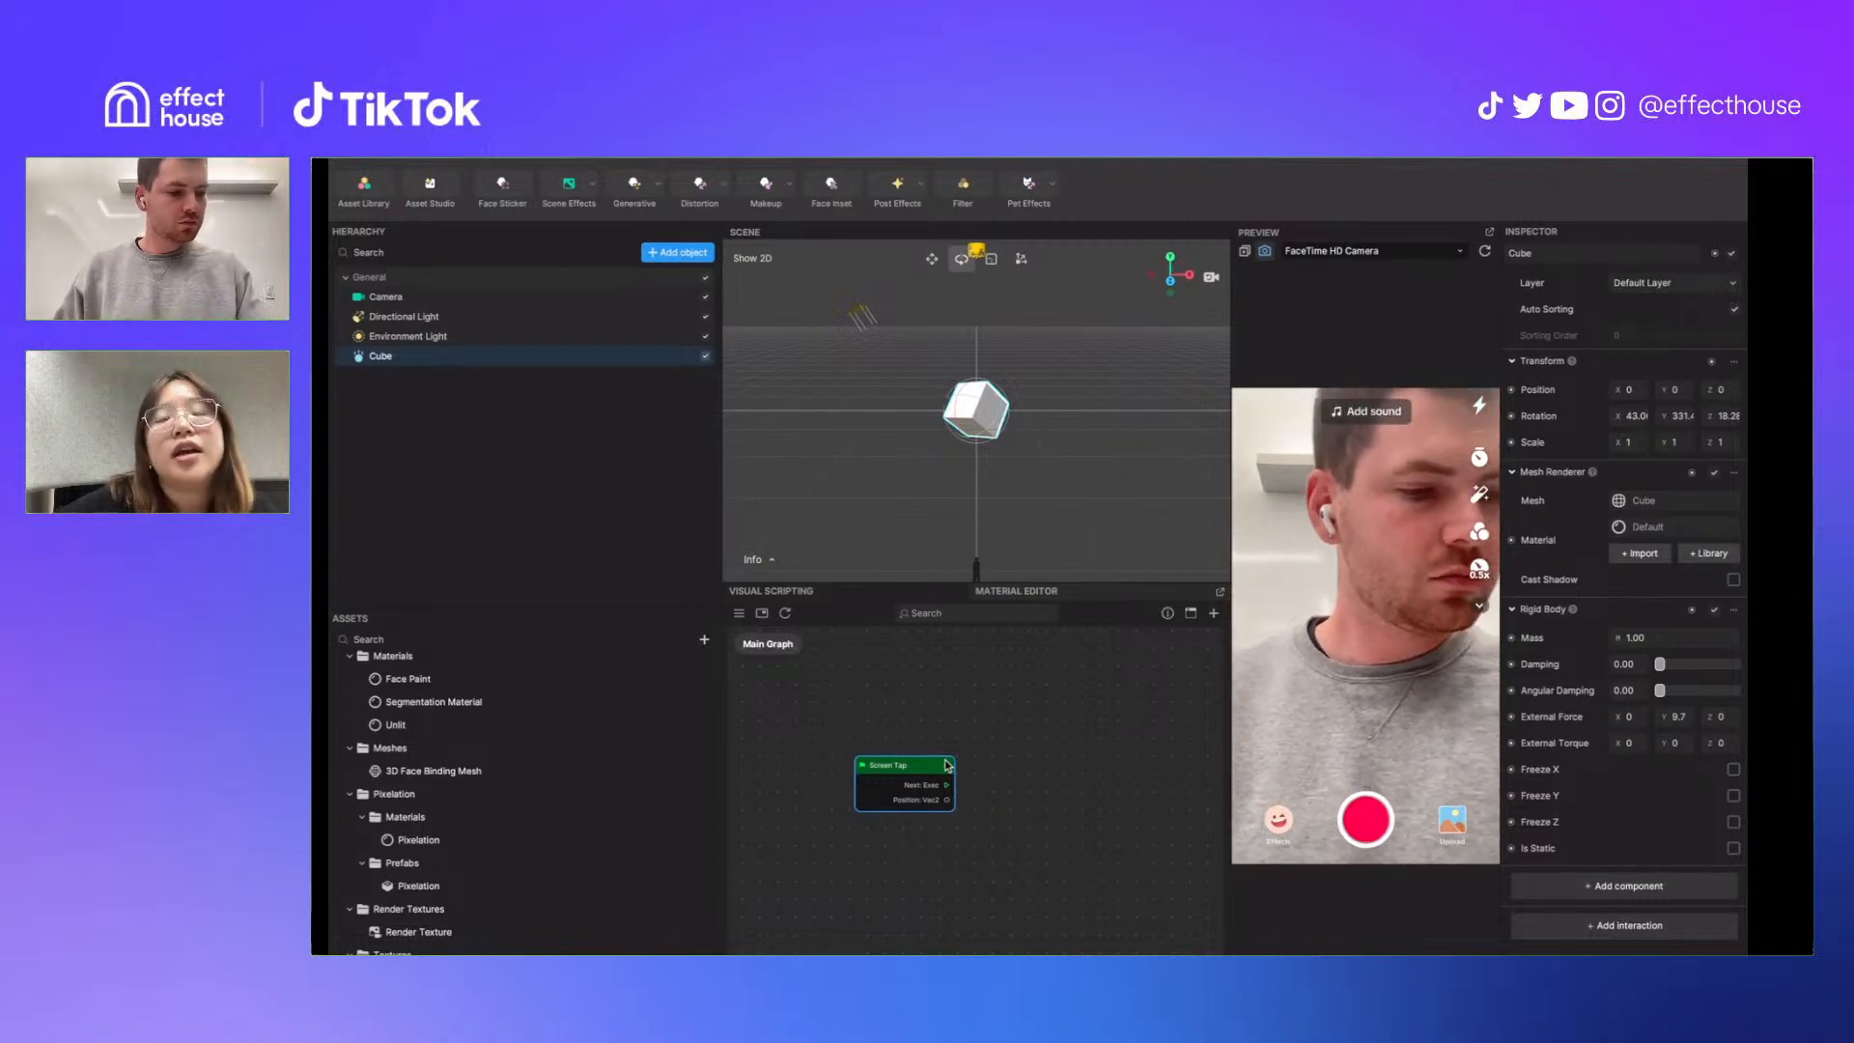
click(1025, 819)
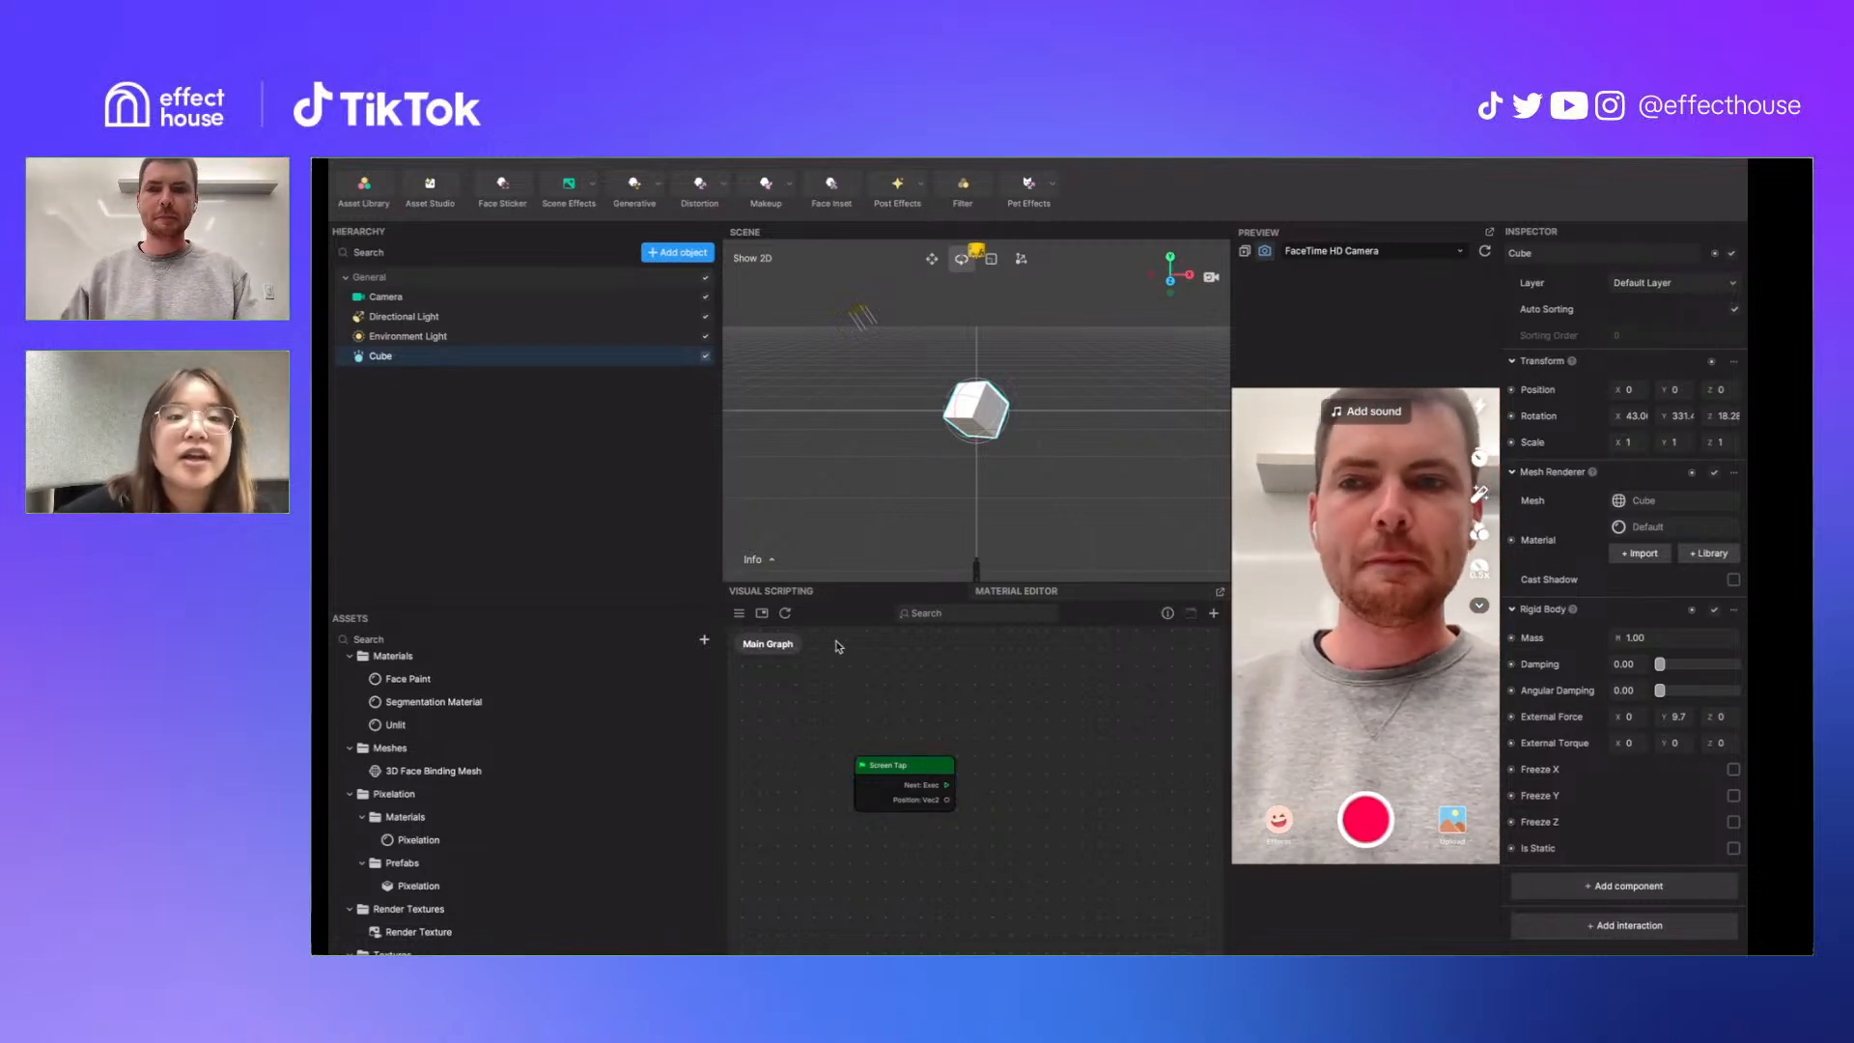
Add a 3D Text object to the scene and hide the cube
right_click(489, 449)
click(681, 253)
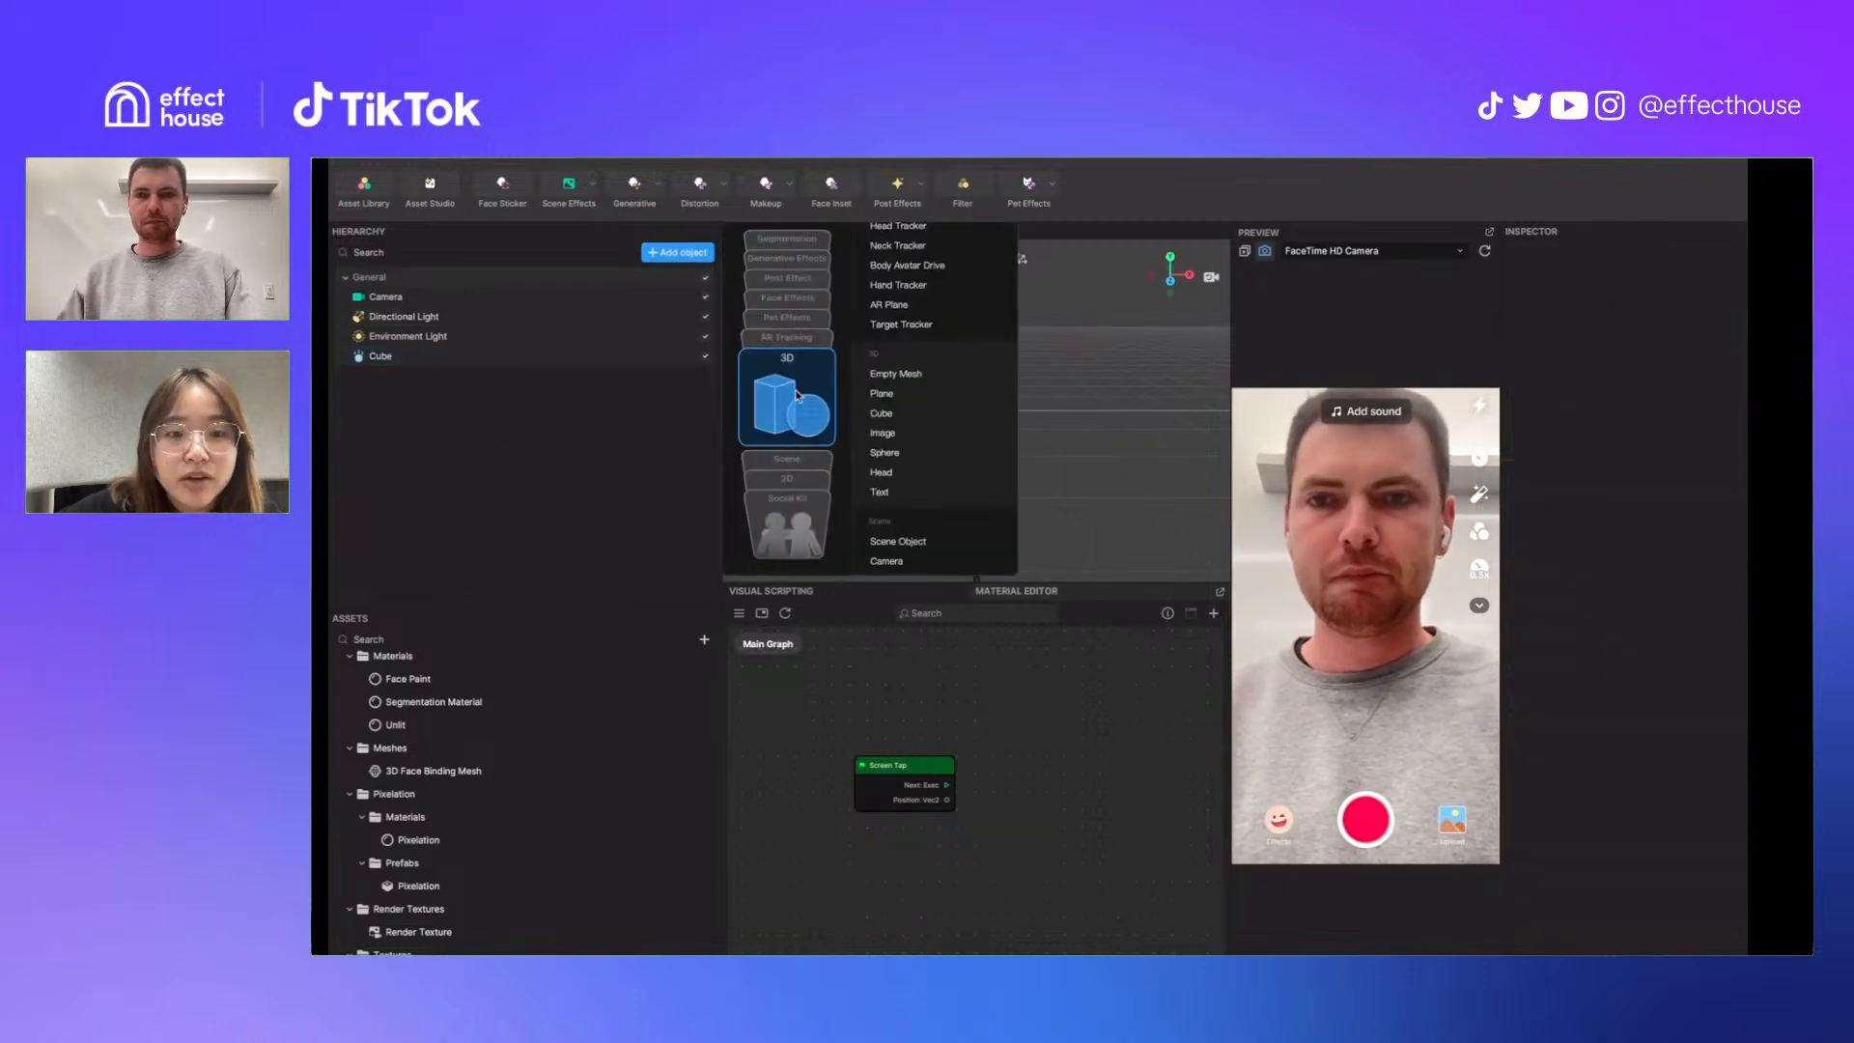
click(881, 492)
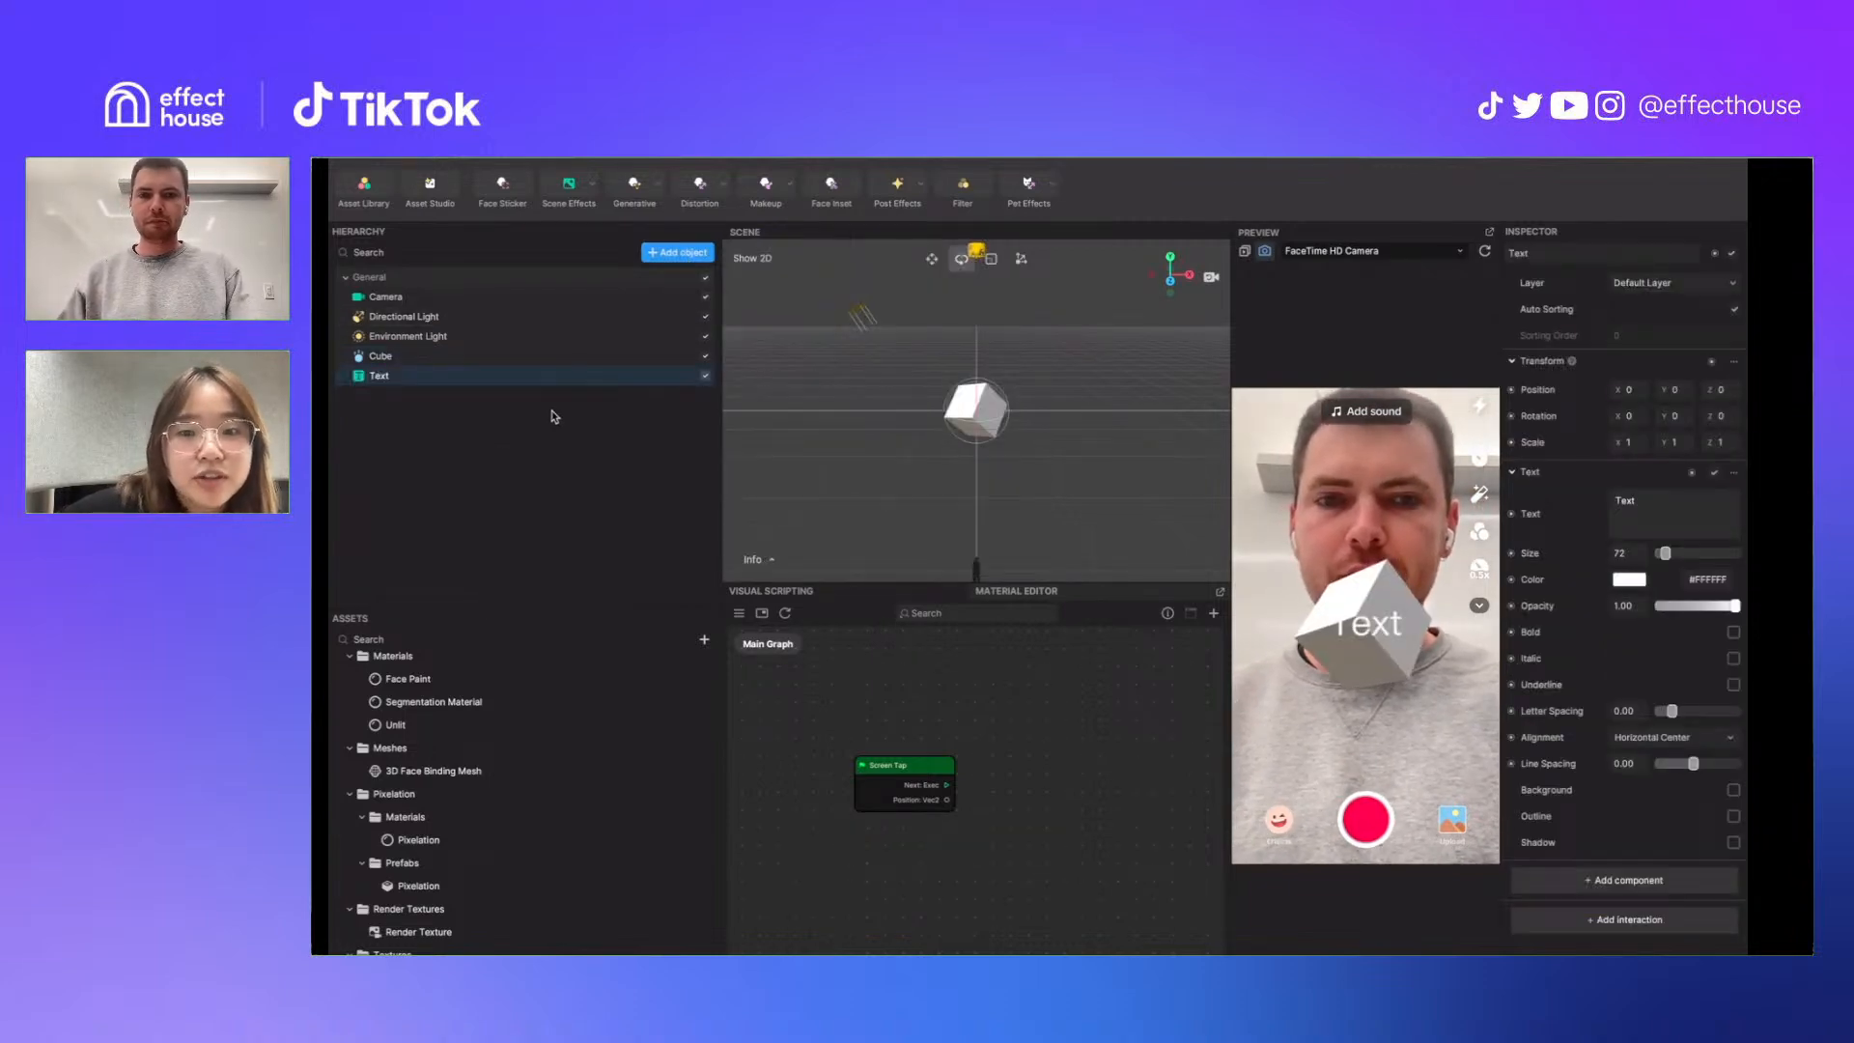
click(706, 356)
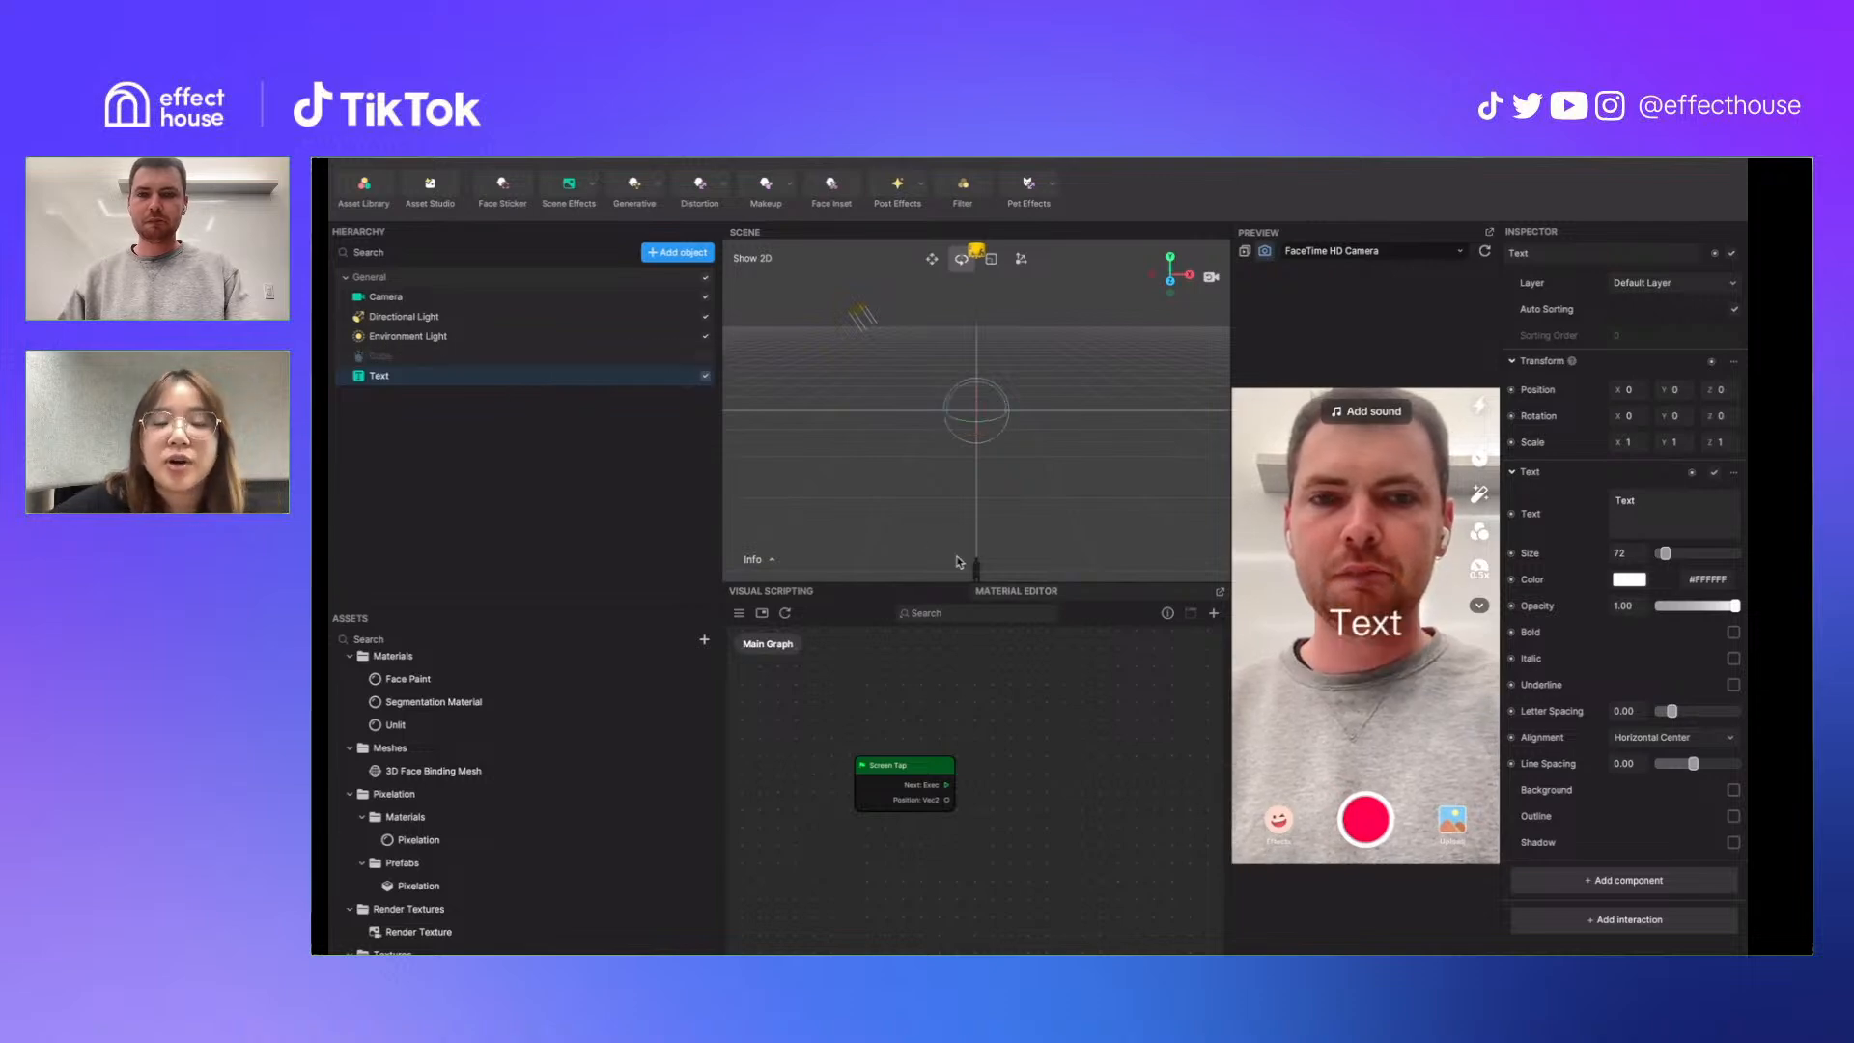
Replace the Text object's content with THANKS EVERYONE
double_click(1623, 501)
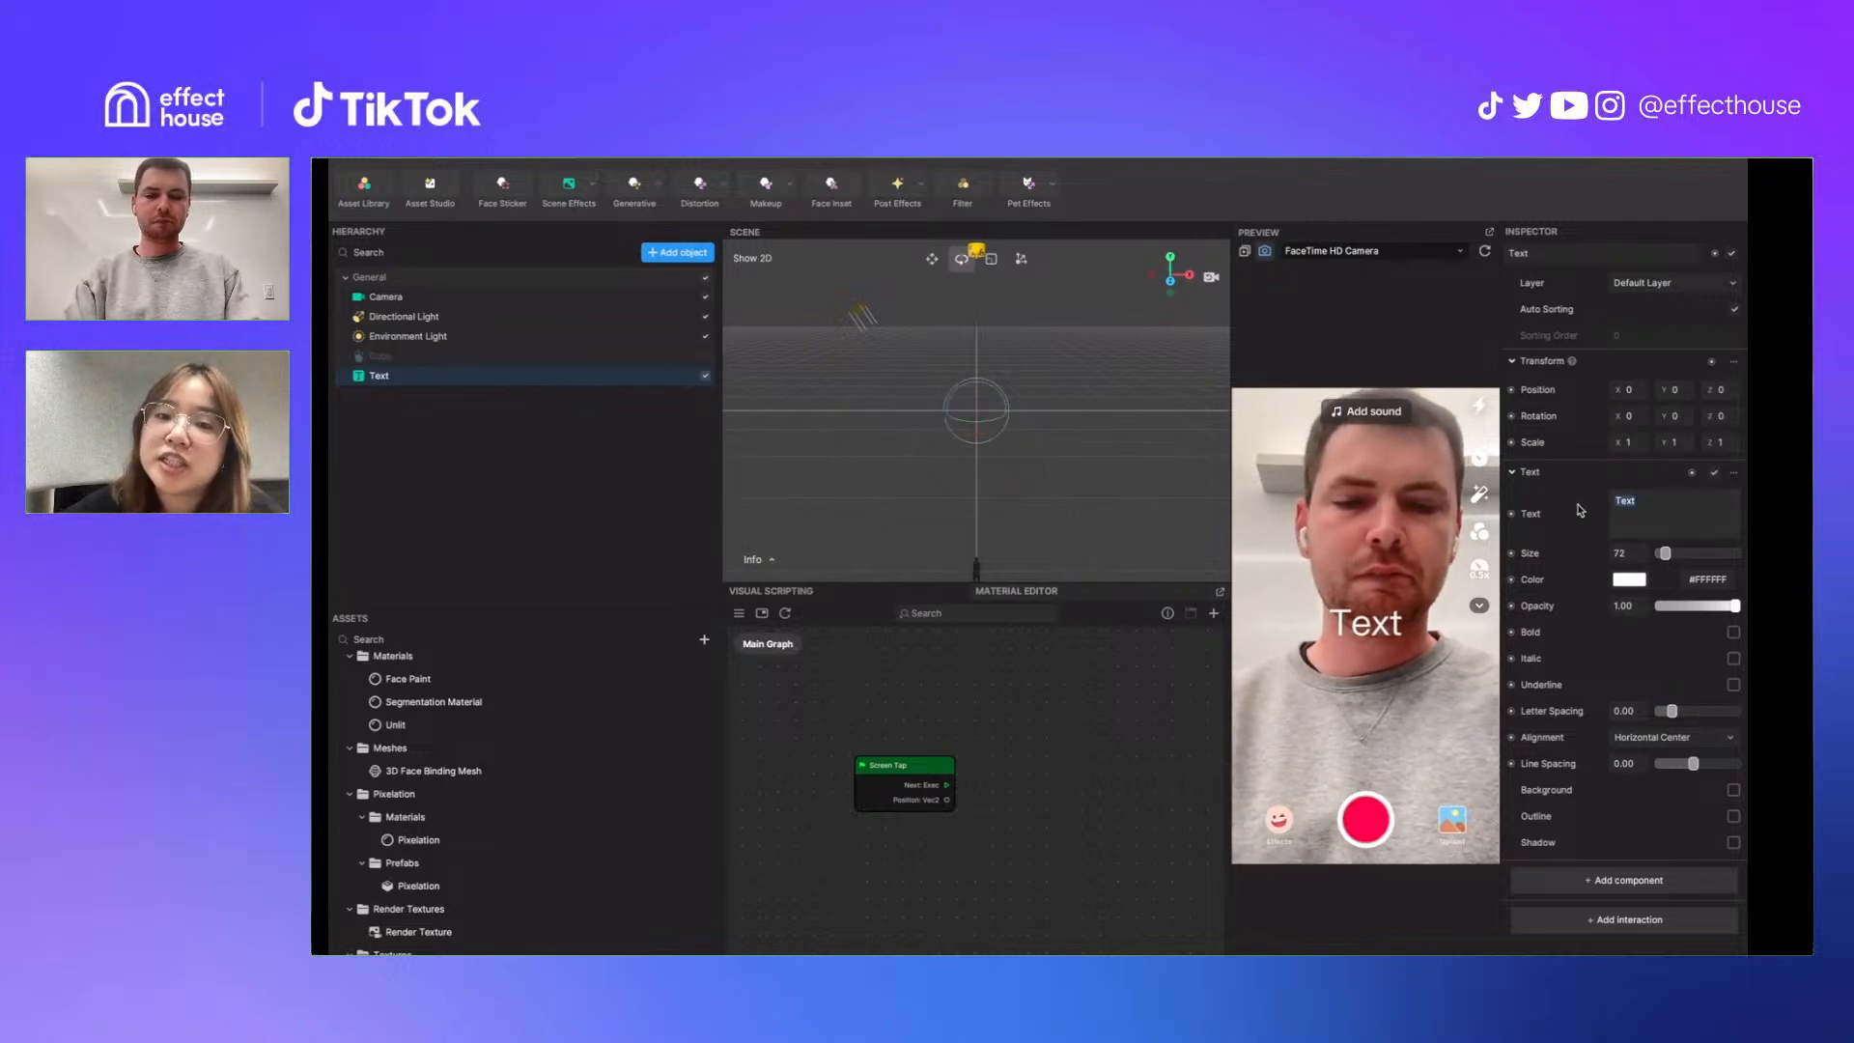
text(THANKS EVERYONE)
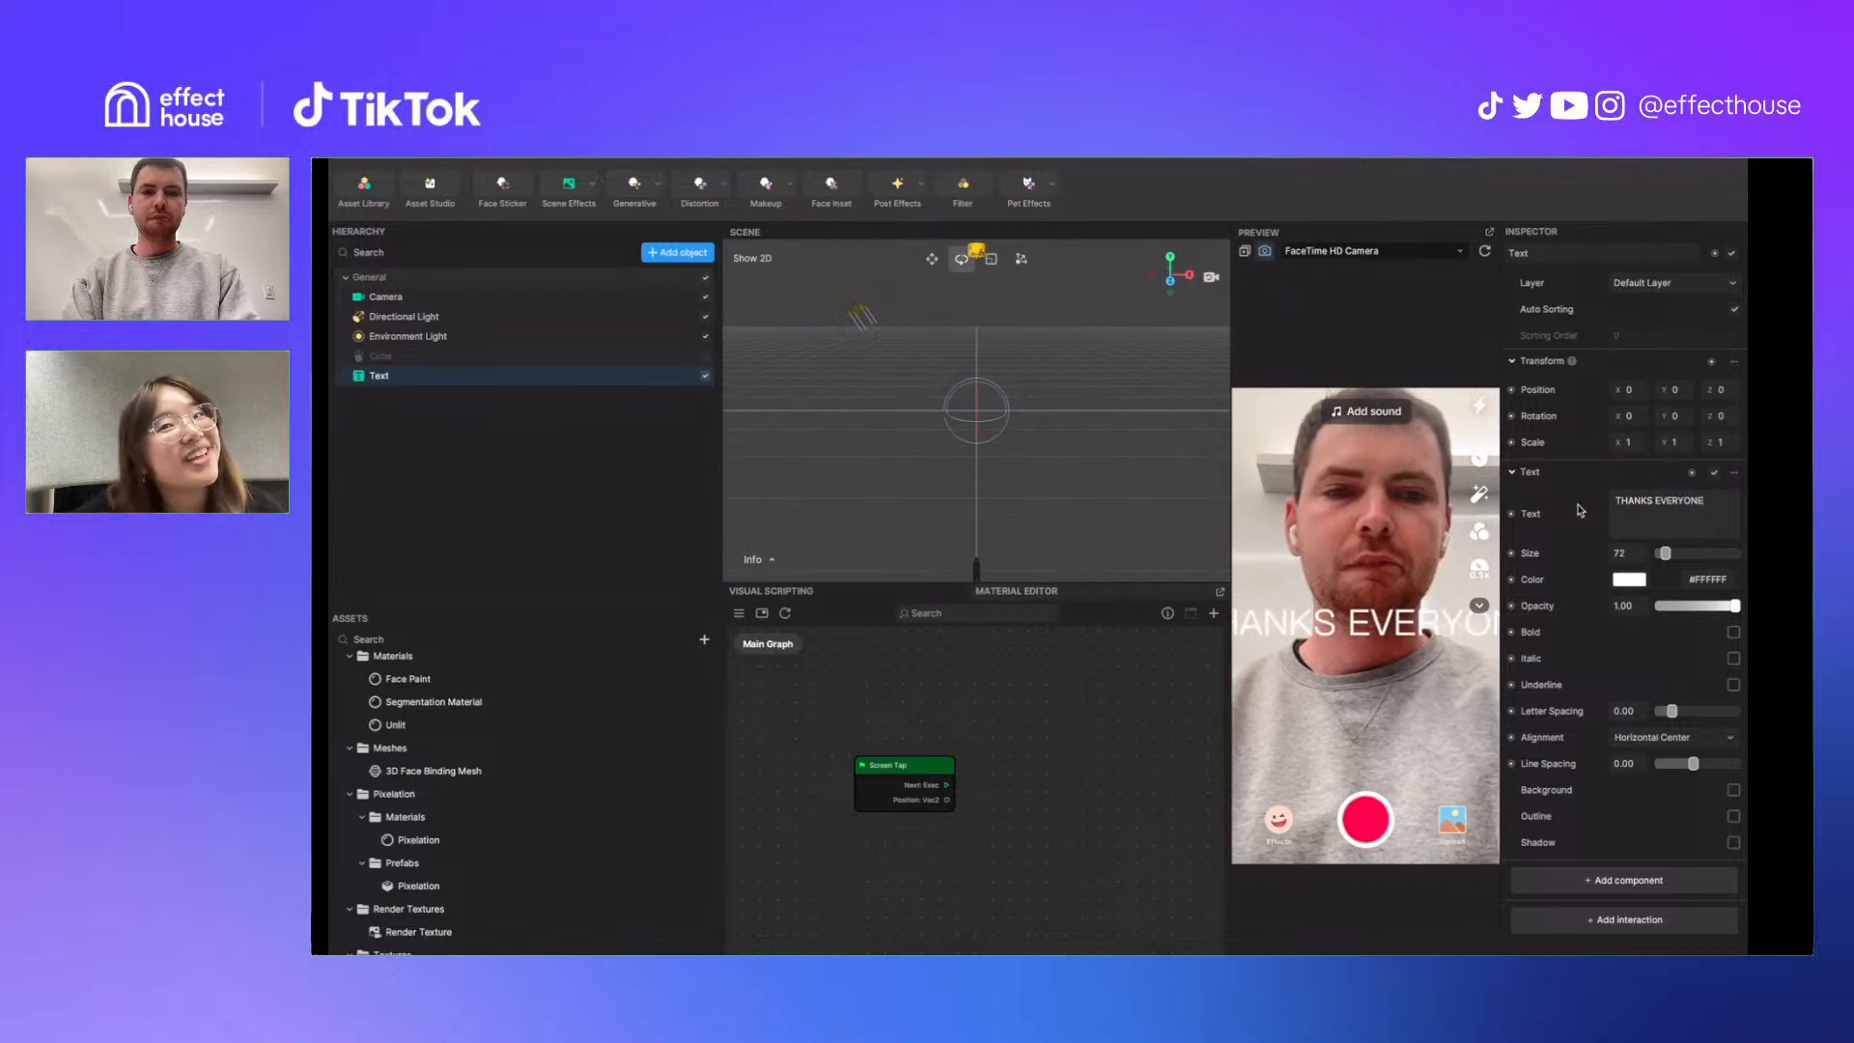